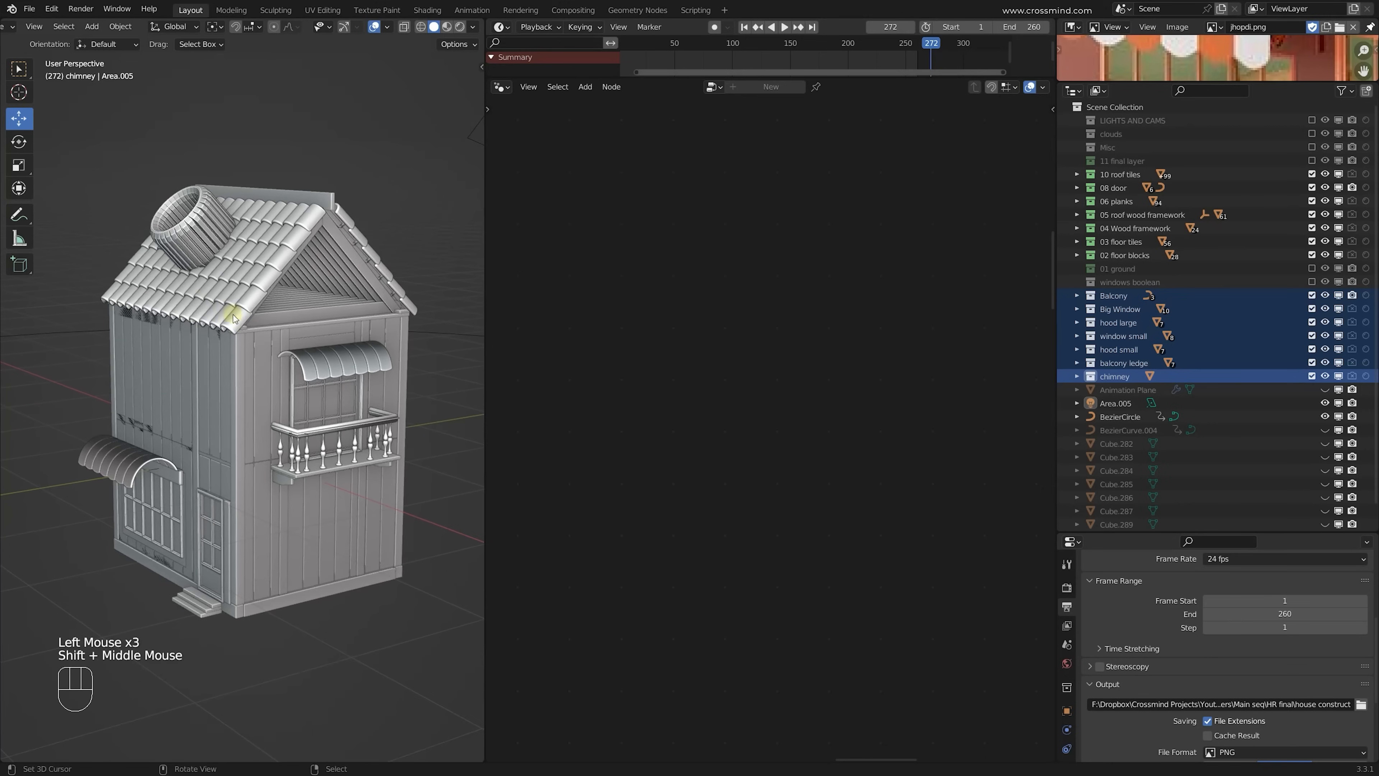
Step: Examine the house's side wall and roof, selecting single wall planks and a roof tile to check that they are separate pieces
{"action": "scroll", "coordinate": [248, 326], "scroll_direction": "up", "scroll_amount": 2}
{"action": "right_click", "coordinate": [414, 363]}
{"action": "right_click", "coordinate": [414, 363]}
{"action": "right_click", "coordinate": [292, 336]}
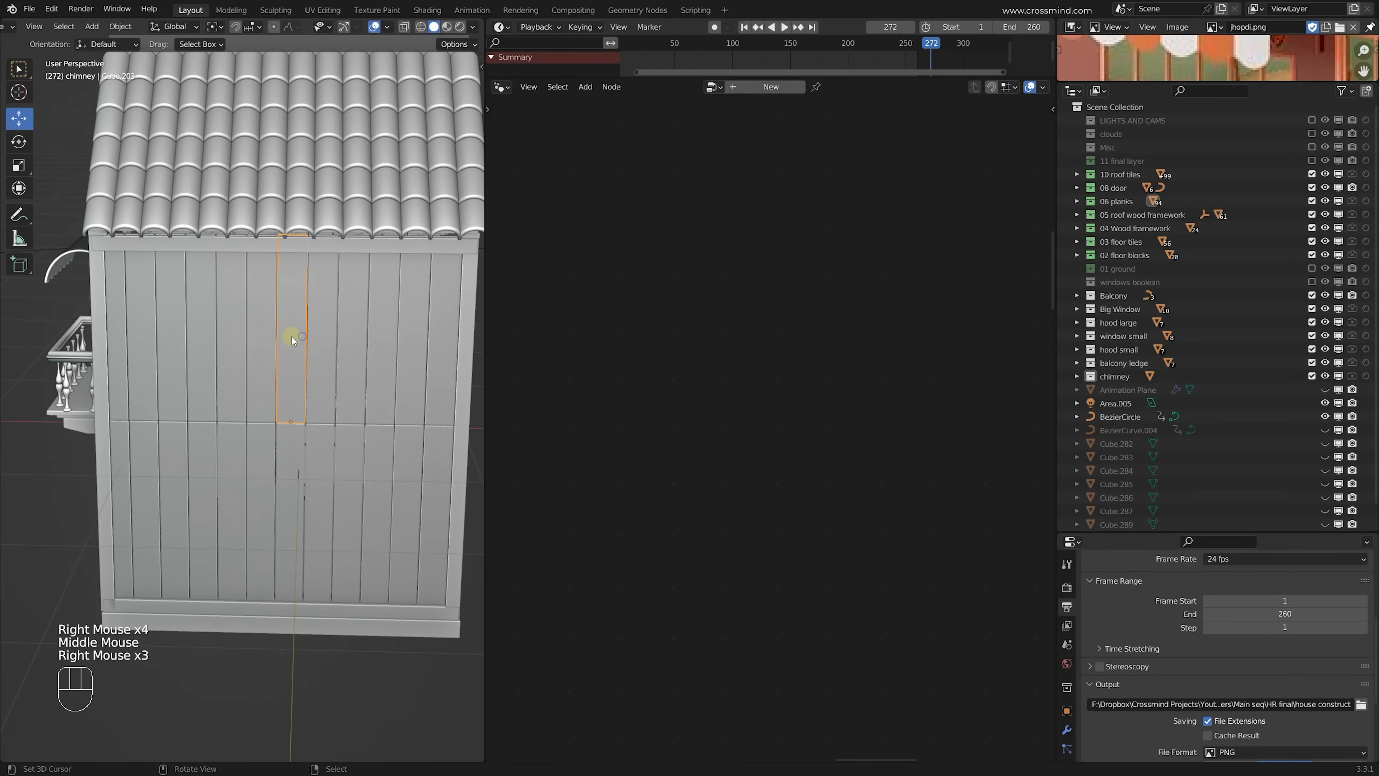
{"action": "right_click", "coordinate": [367, 350]}
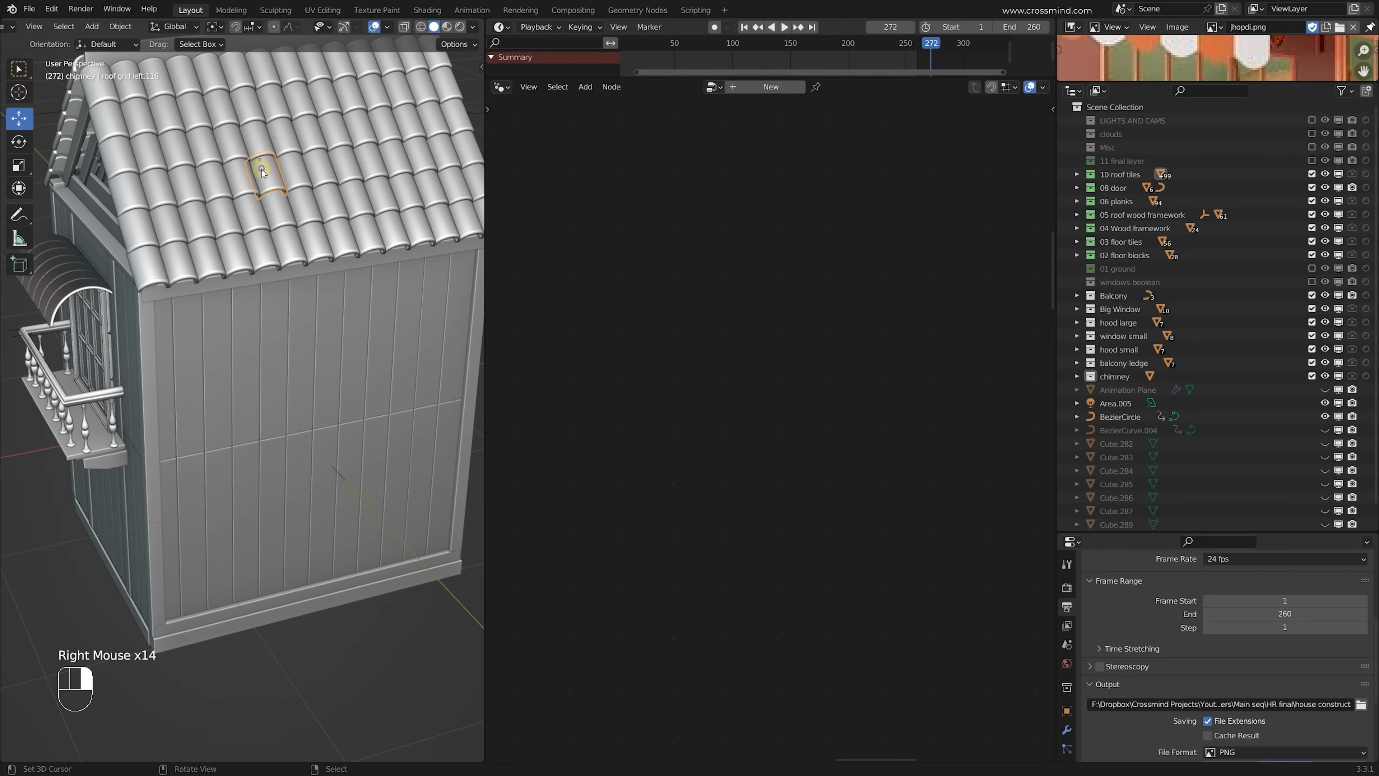
{"action": "middle_click_drag", "start_coordinate": [237, 363], "coordinate": [262, 344]}
{"action": "scroll", "coordinate": [264, 352], "scroll_direction": "down", "scroll_amount": 3}
{"action": "scroll", "coordinate": [261, 348], "scroll_direction": "up", "scroll_amount": 2}
{"action": "scroll", "coordinate": [262, 344], "scroll_direction": "down", "scroll_amount": 2}
Step: Select the whole house to view its parts, and check a window frame bar and a plank beside the balcony individually
{"action": "key", "text": "b"}
{"action": "left_click_drag", "start_coordinate": [57, 611], "coordinate": [412, 205]}
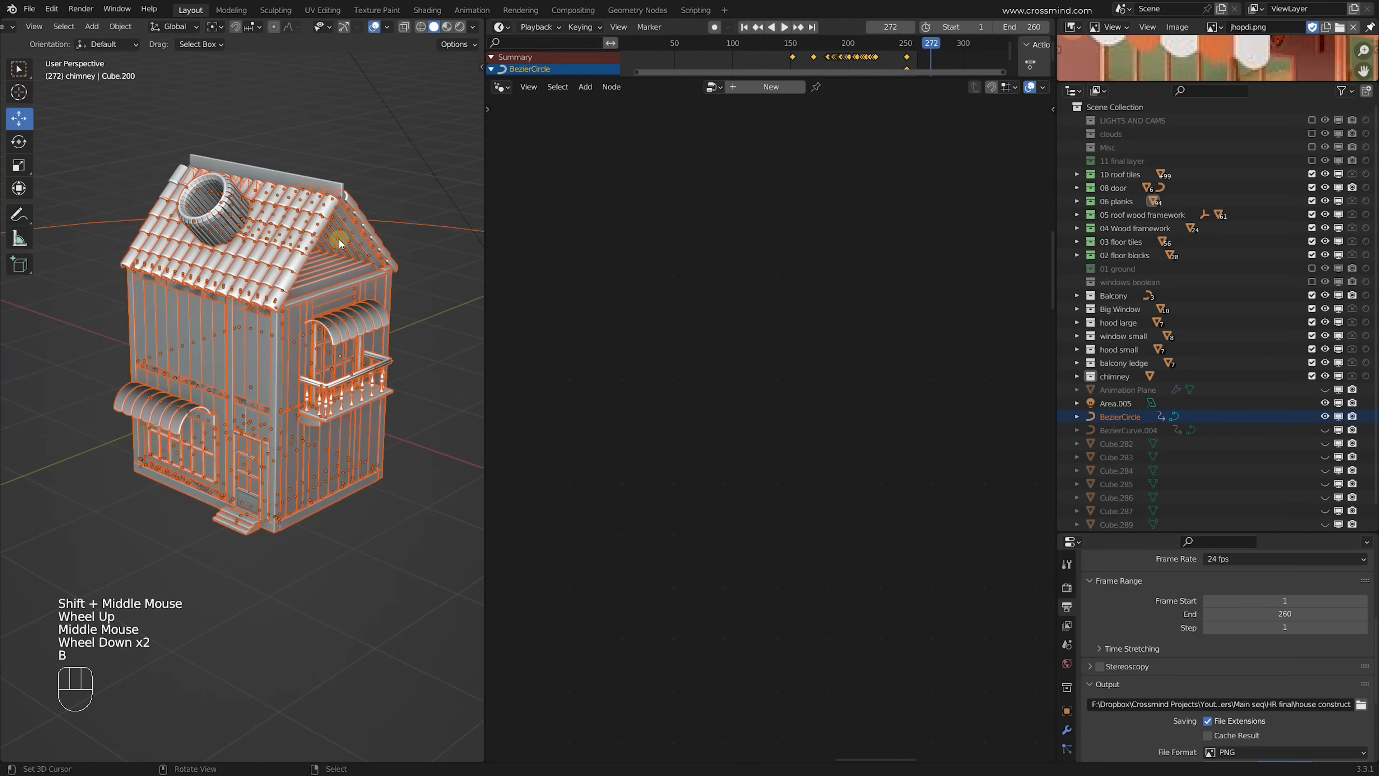
{"action": "scroll", "coordinate": [412, 205], "scroll_direction": "up", "scroll_amount": 2}
{"action": "middle_click_drag", "start_coordinate": [411, 205], "coordinate": [445, 343], "text": "shift"}
{"action": "right_click", "coordinate": [388, 345]}
{"action": "right_click", "coordinate": [388, 345]}
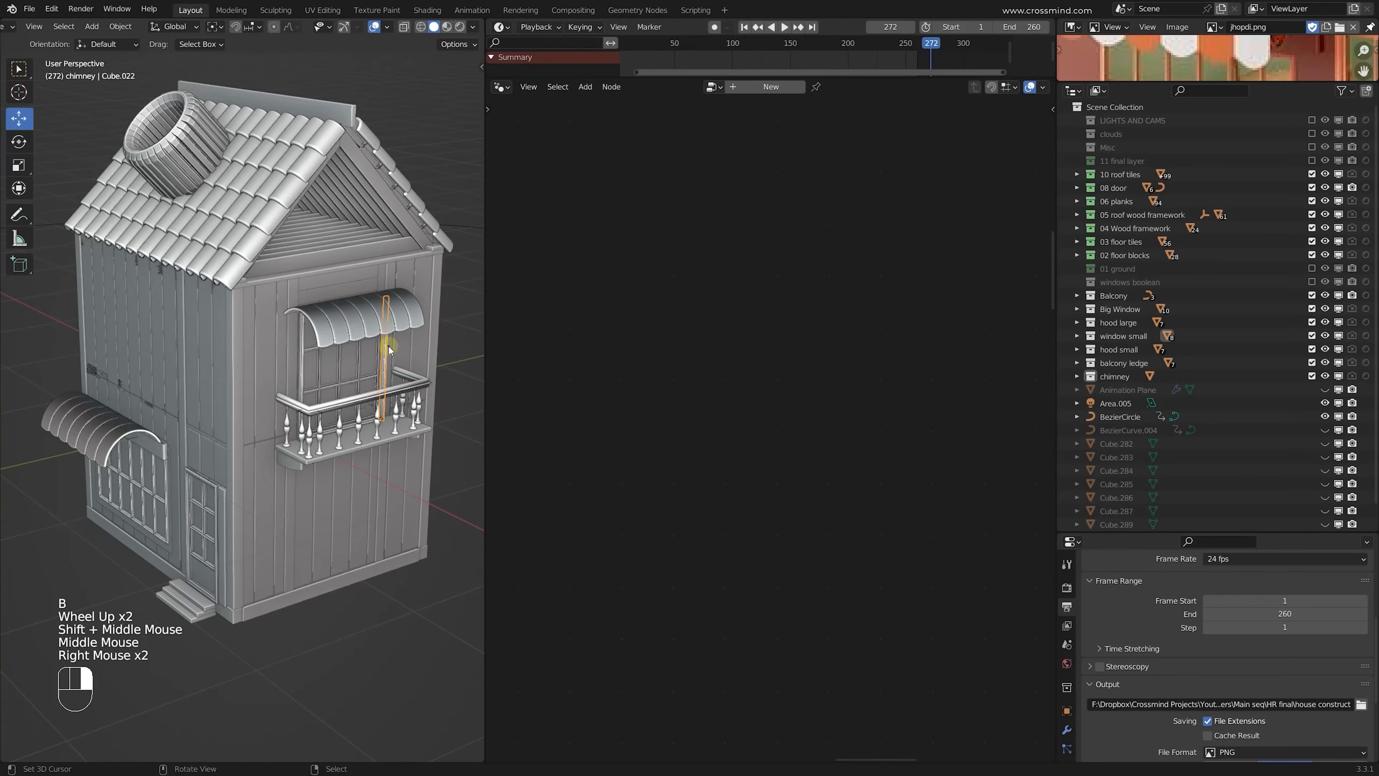
{"action": "right_click", "coordinate": [408, 339]}
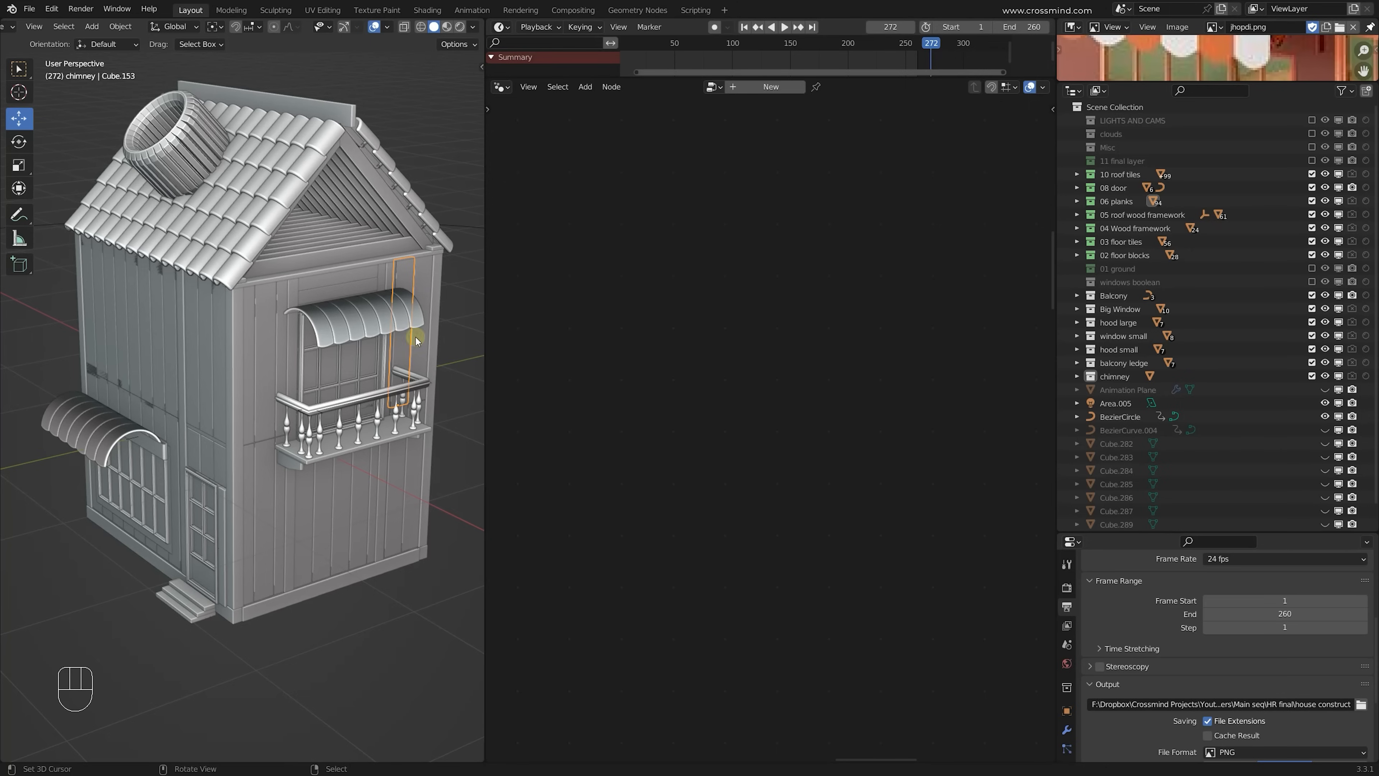
Step: Inspect a single roof tile at the eave and view the house's overall structure from several angles
{"action": "scroll", "coordinate": [197, 271], "scroll_direction": "down", "scroll_amount": 2}
{"action": "middle_click_drag", "start_coordinate": [197, 271], "coordinate": [340, 334]}
{"action": "right_click", "coordinate": [300, 278]}
{"action": "middle_click_drag", "start_coordinate": [303, 278], "coordinate": [258, 278]}
{"action": "left_click_drag", "start_coordinate": [92, 108], "coordinate": [458, 637]}
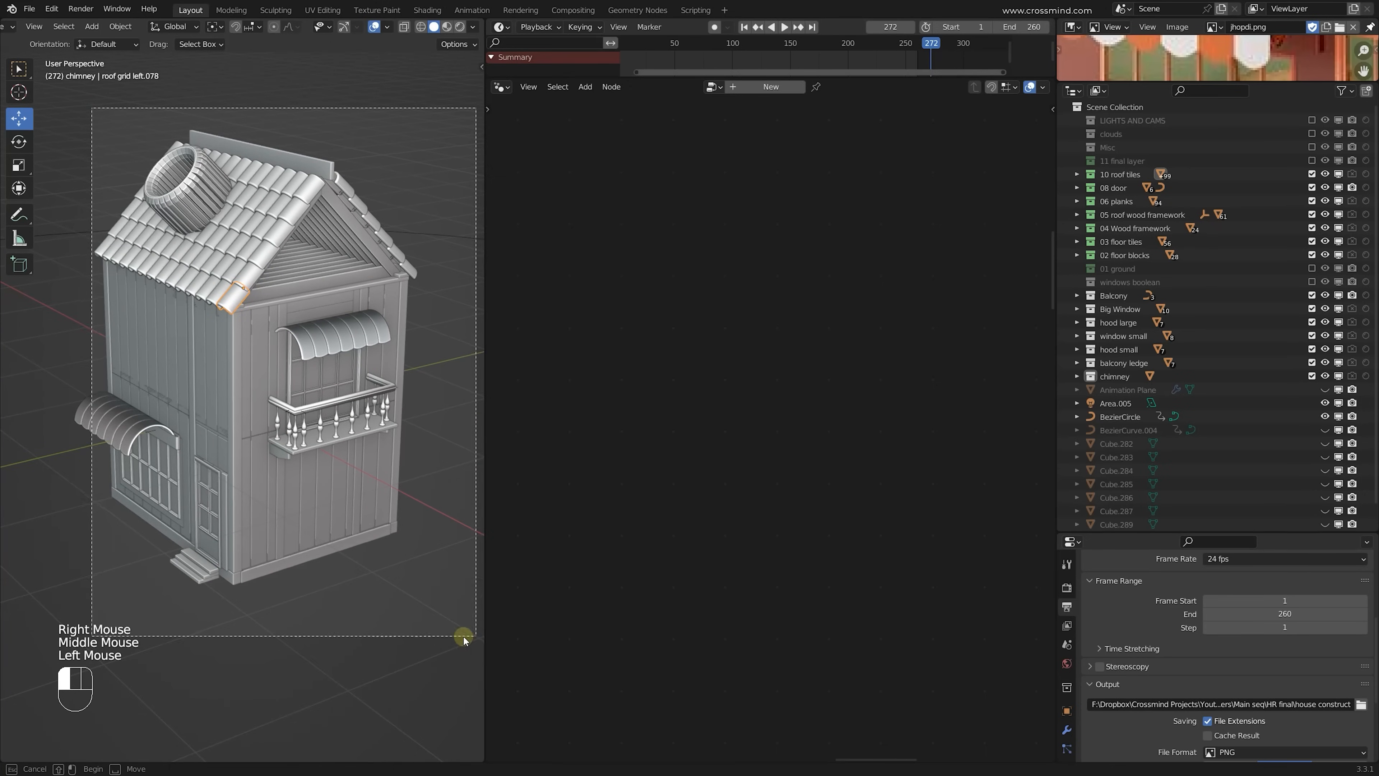
{"action": "middle_click_drag", "start_coordinate": [177, 558], "coordinate": [273, 623]}
{"action": "right_click", "coordinate": [236, 612]}
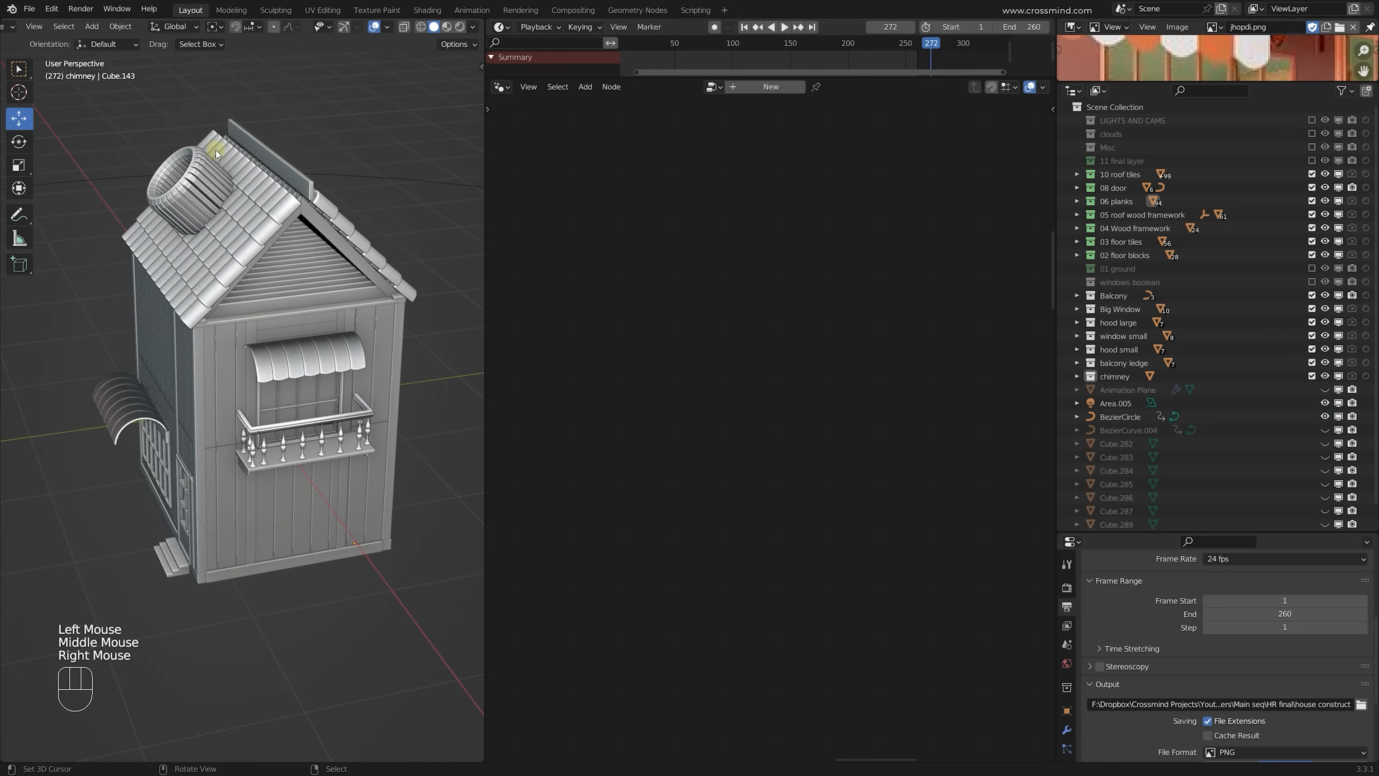
{"action": "middle_click_drag", "start_coordinate": [189, 336], "coordinate": [193, 199]}
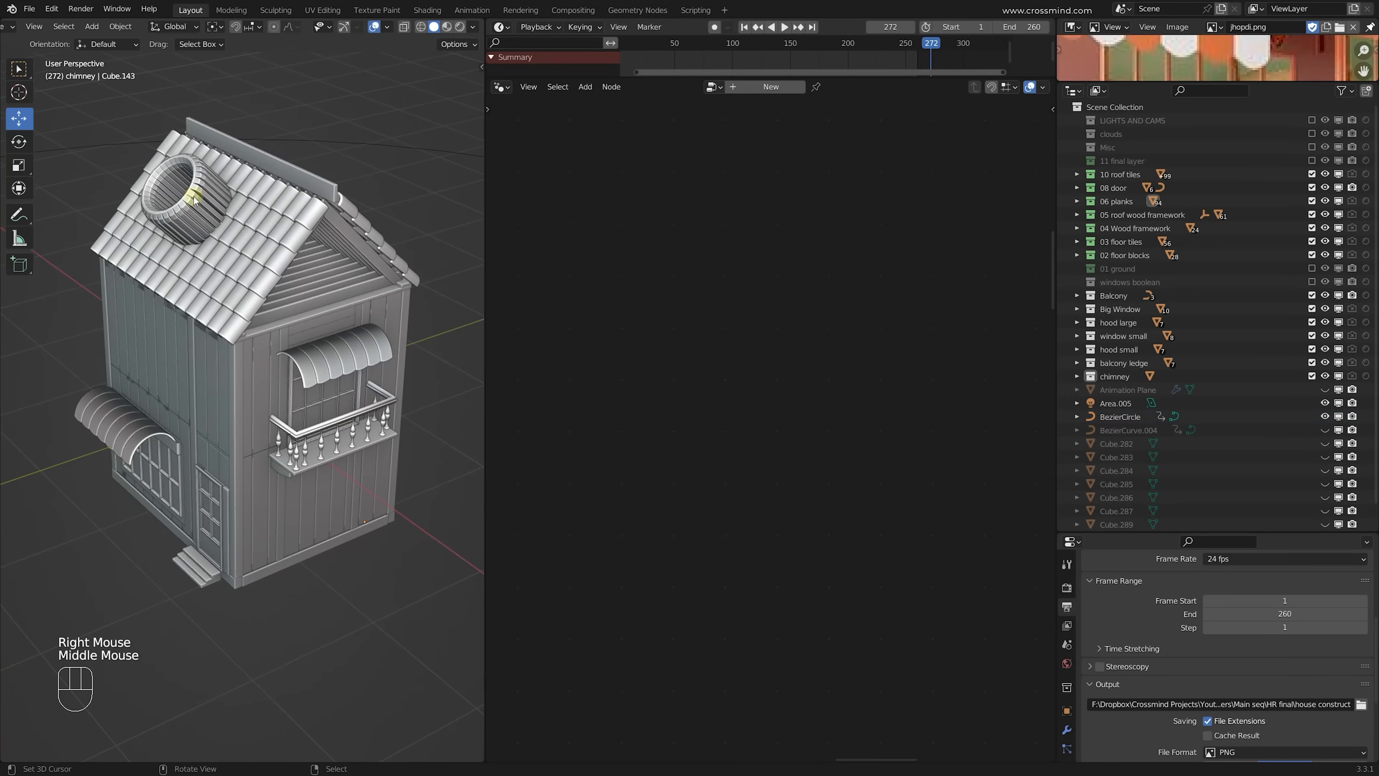
Step: Examine the balcony wall by selecting the individual pieces and planks around the balcony one after another
{"action": "right_click", "coordinate": [354, 428]}
{"action": "scroll", "coordinate": [354, 427], "scroll_direction": "up", "scroll_amount": 1}
{"action": "right_click", "coordinate": [350, 419]}
{"action": "middle_click_drag", "start_coordinate": [350, 419], "coordinate": [278, 356]}
{"action": "right_click", "coordinate": [372, 318]}
{"action": "right_click", "coordinate": [402, 336]}
{"action": "right_click", "coordinate": [411, 347]}
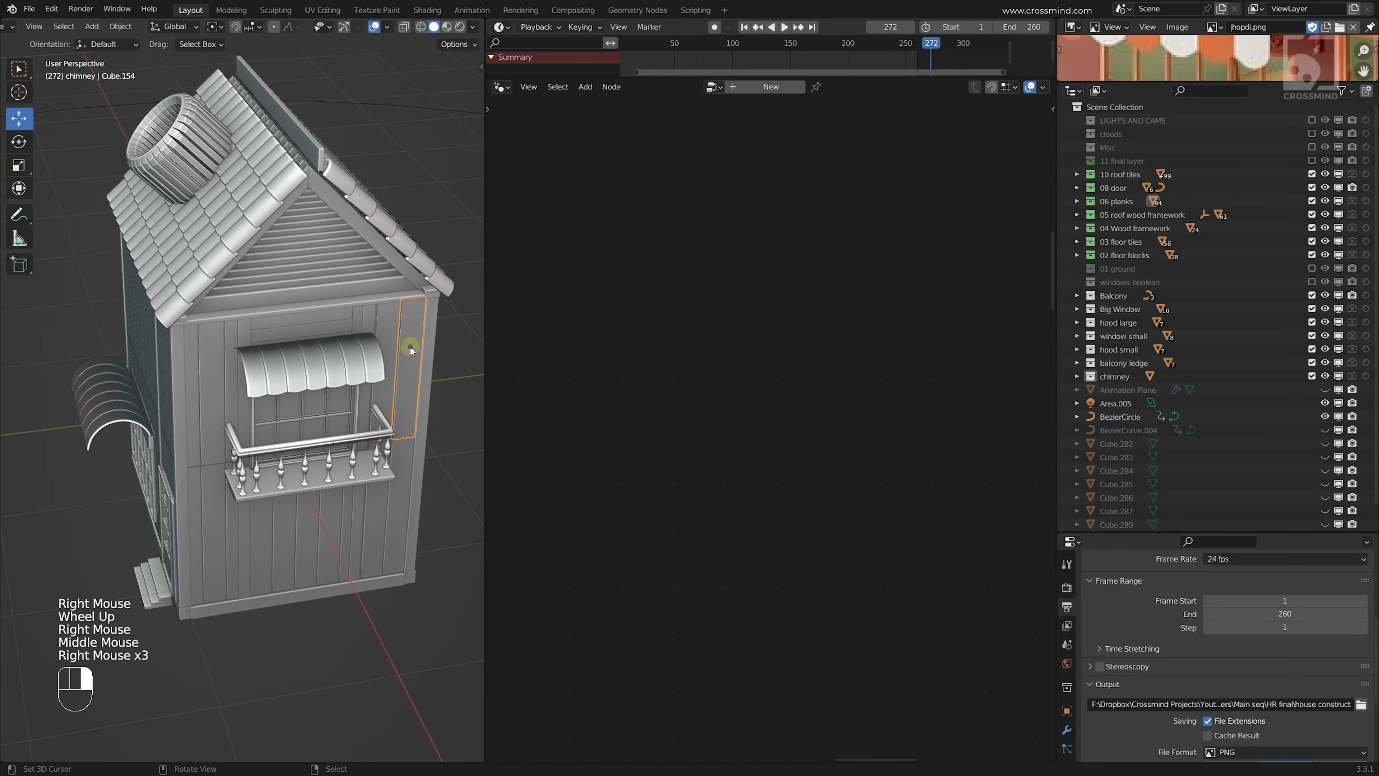
{"action": "middle_click_drag", "start_coordinate": [410, 347], "coordinate": [439, 405]}
{"action": "right_click", "coordinate": [354, 388]}
Step: Enable the 11 final layer collection and display the house in Material Preview shading without viewport overlays
{"action": "left_click", "coordinate": [1311, 161]}
{"action": "right_click", "coordinate": [360, 118]}
{"action": "left_click", "coordinate": [446, 26]}
{"action": "middle_click_drag", "start_coordinate": [304, 400], "coordinate": [356, 380]}
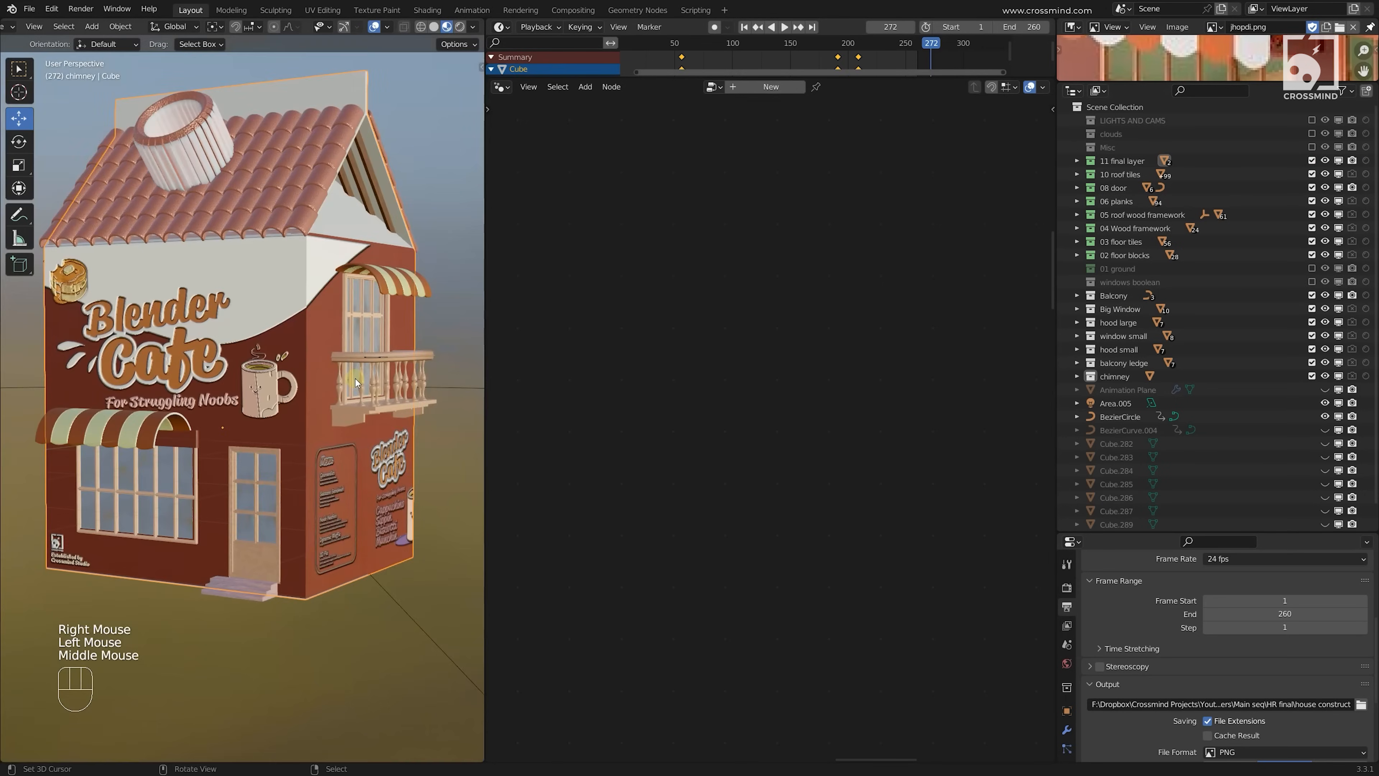
{"action": "key", "text": "KP_5"}
{"action": "left_click", "coordinate": [374, 27]}
{"action": "middle_click_drag", "start_coordinate": [336, 305], "coordinate": [480, 442], "text": "shift"}
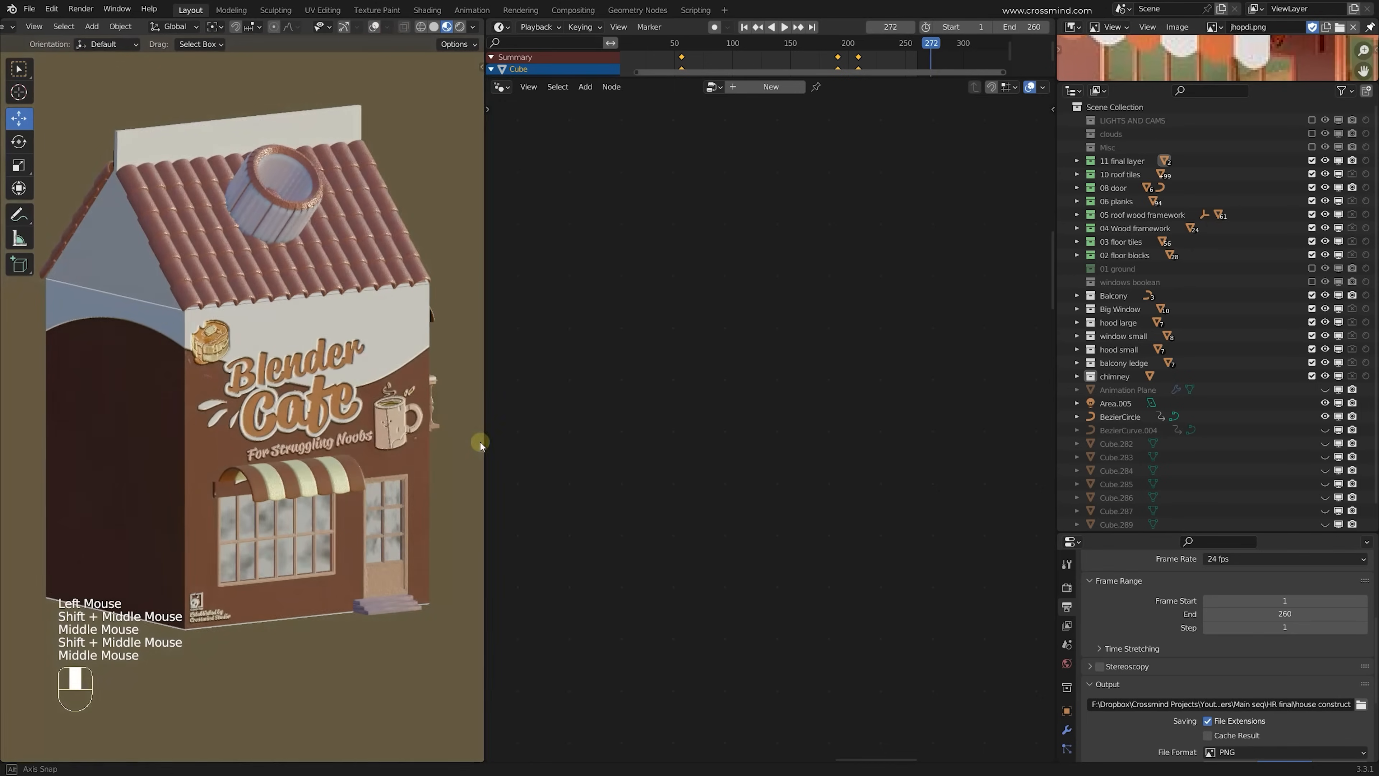
{"action": "middle_click_drag", "start_coordinate": [378, 468], "coordinate": [473, 462]}
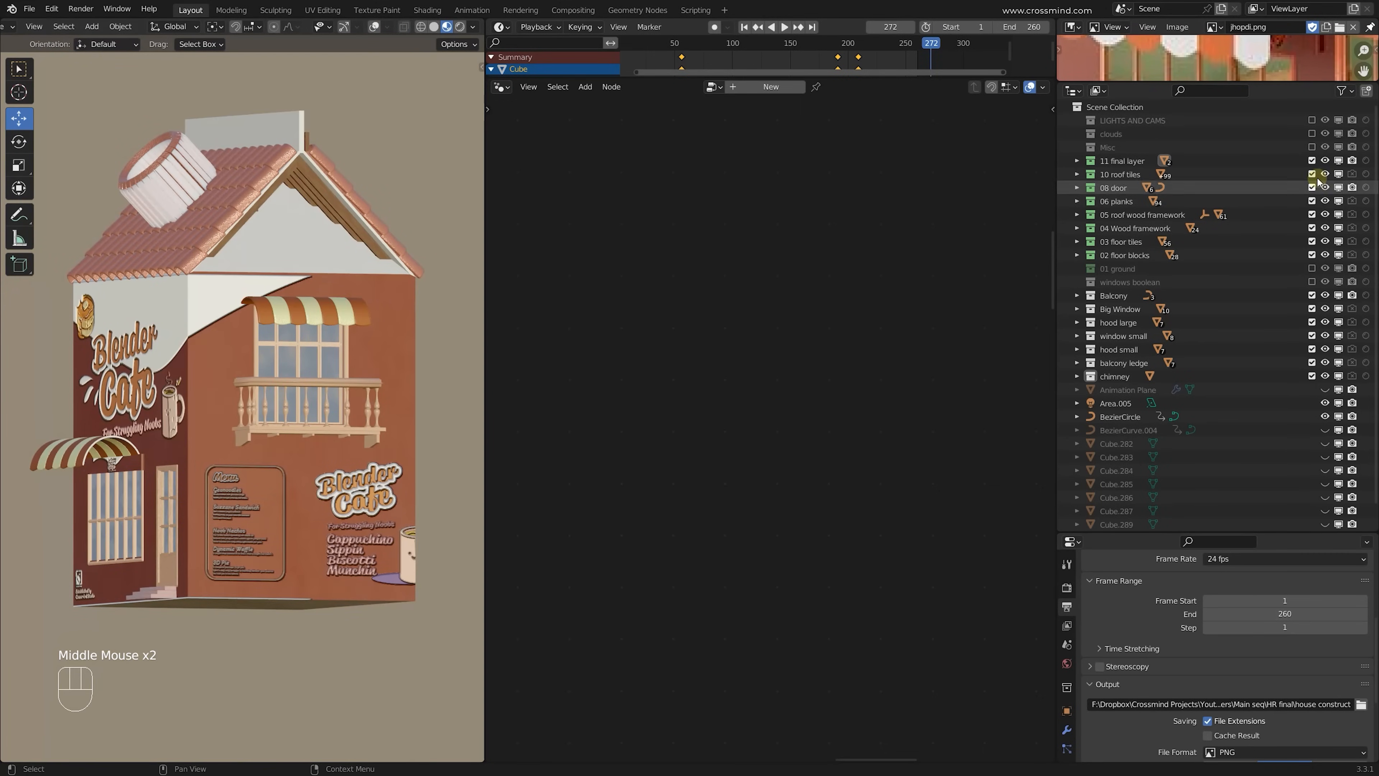
Step: Exclude the 11 final layer and 10 roof tiles collections from the view layer
{"action": "left_click", "coordinate": [1312, 161]}
{"action": "middle_click_drag", "start_coordinate": [293, 435], "coordinate": [319, 466]}
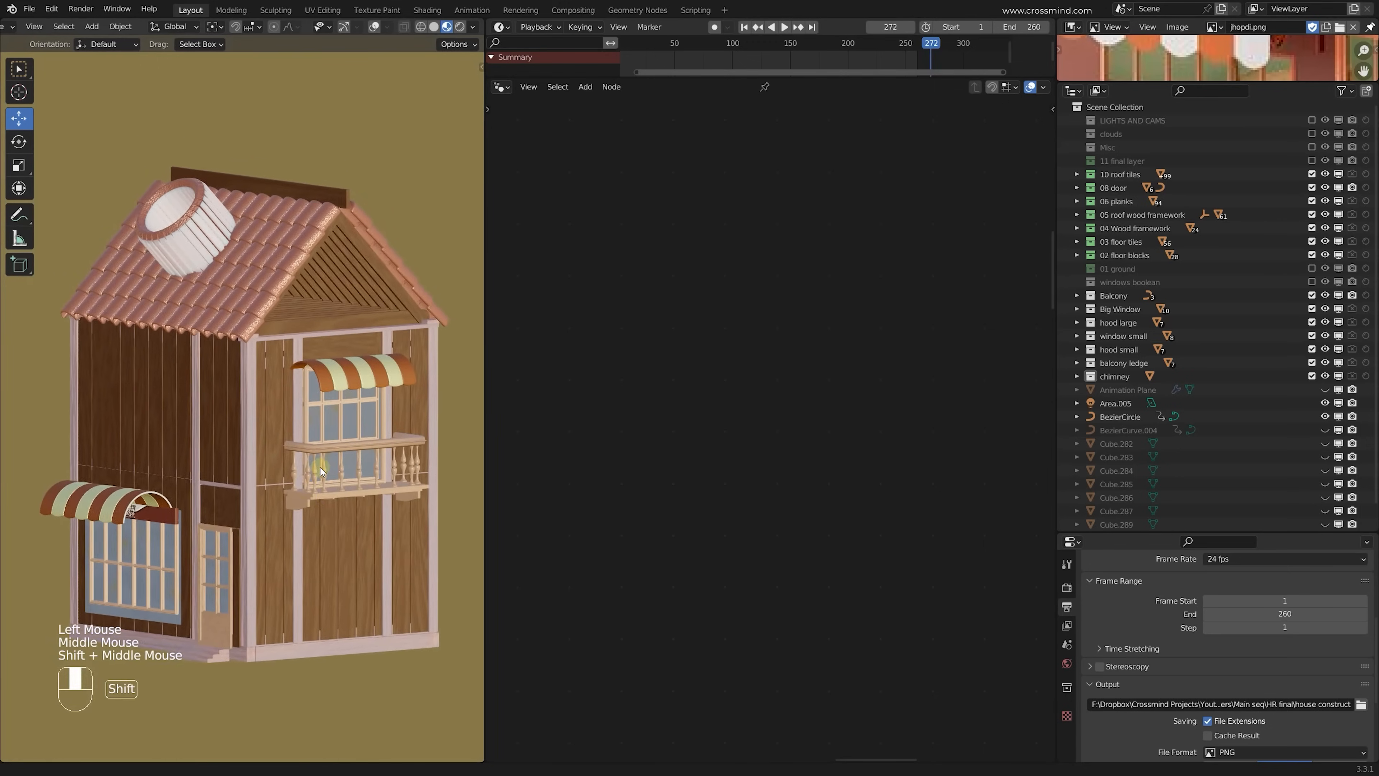
{"action": "scroll", "coordinate": [319, 466], "scroll_direction": "up", "scroll_amount": 3}
{"action": "left_click", "coordinate": [1116, 171]}
{"action": "left_click", "coordinate": [1312, 173]}
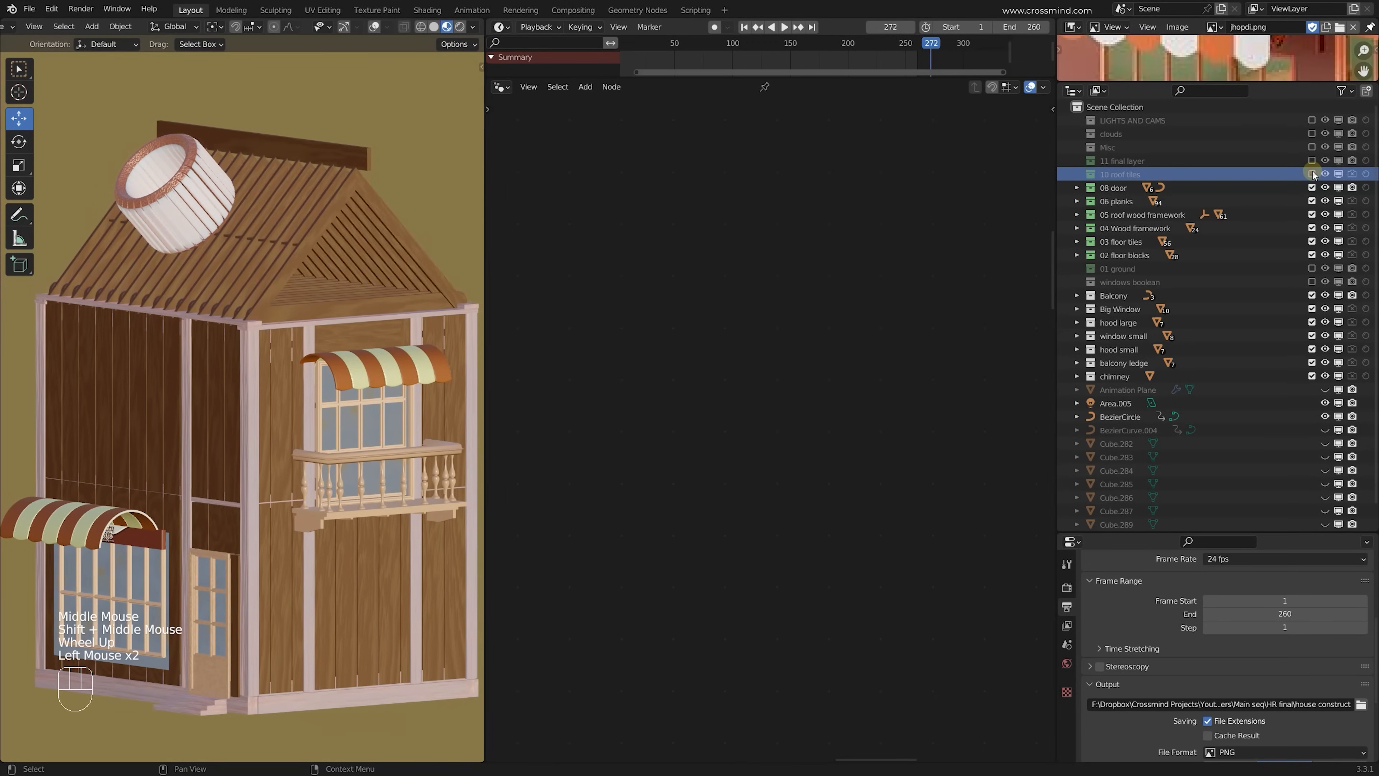
Step: Exclude the 08 door, 06 planks, 05 roof wood framework and 04 Wood framework collections from the view layer
{"action": "double_click", "coordinate": [1312, 188]}
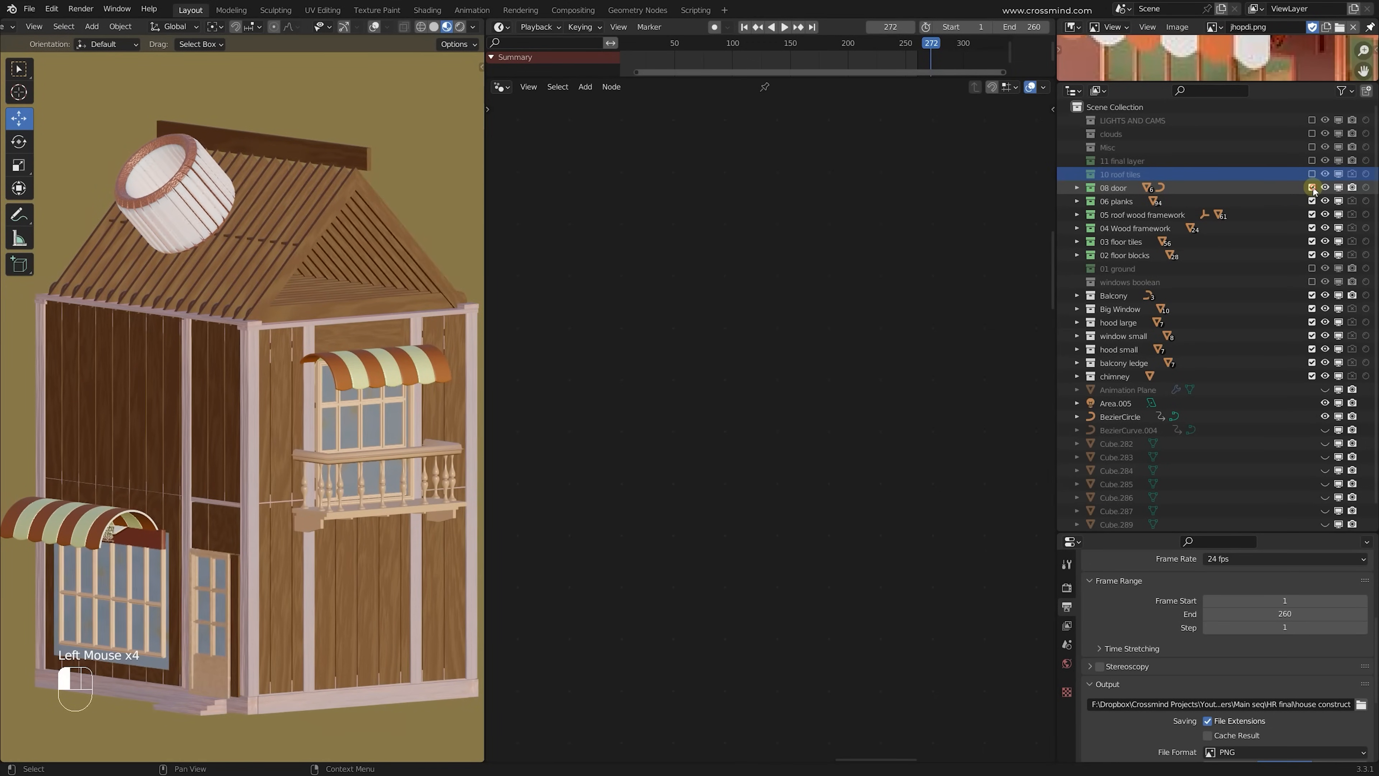
{"action": "left_click", "coordinate": [1312, 187]}
{"action": "left_click", "coordinate": [1312, 201]}
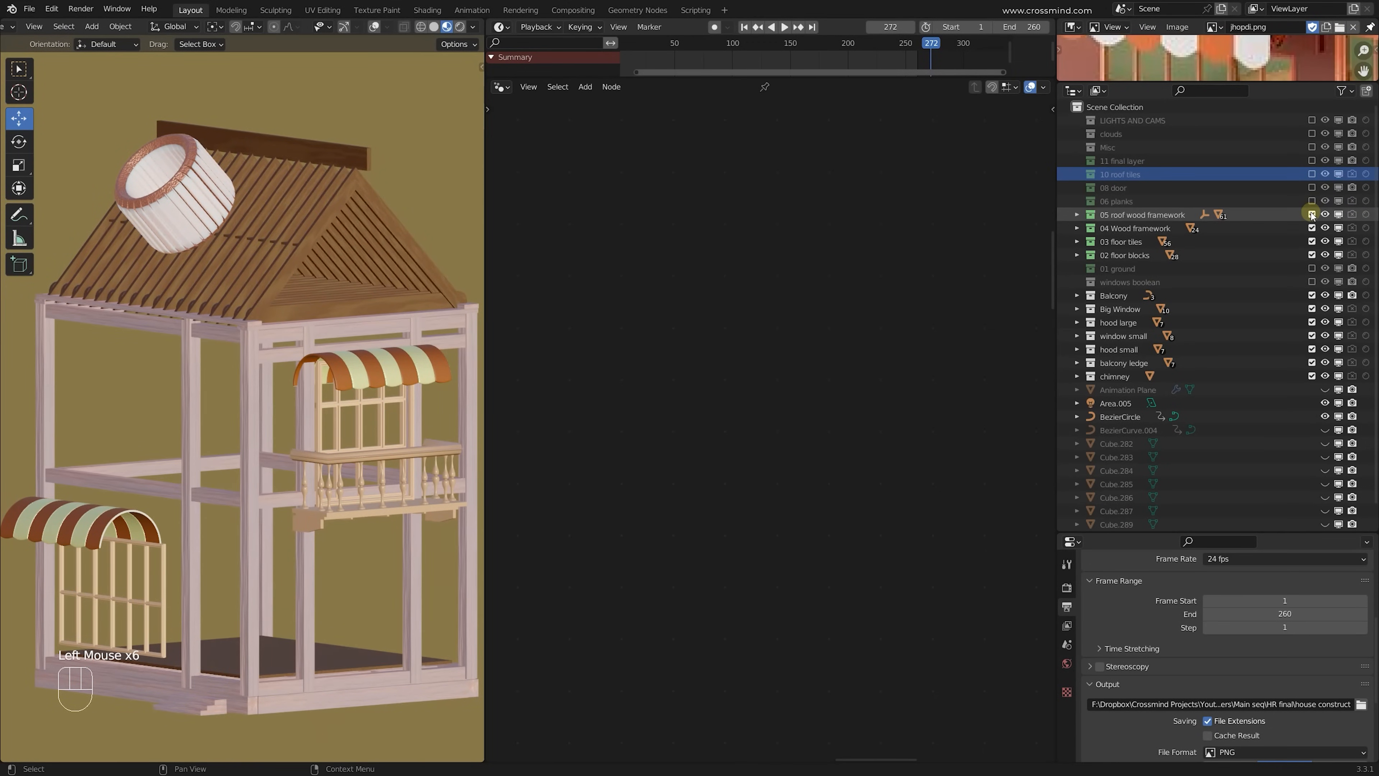
{"action": "left_click", "coordinate": [1311, 214]}
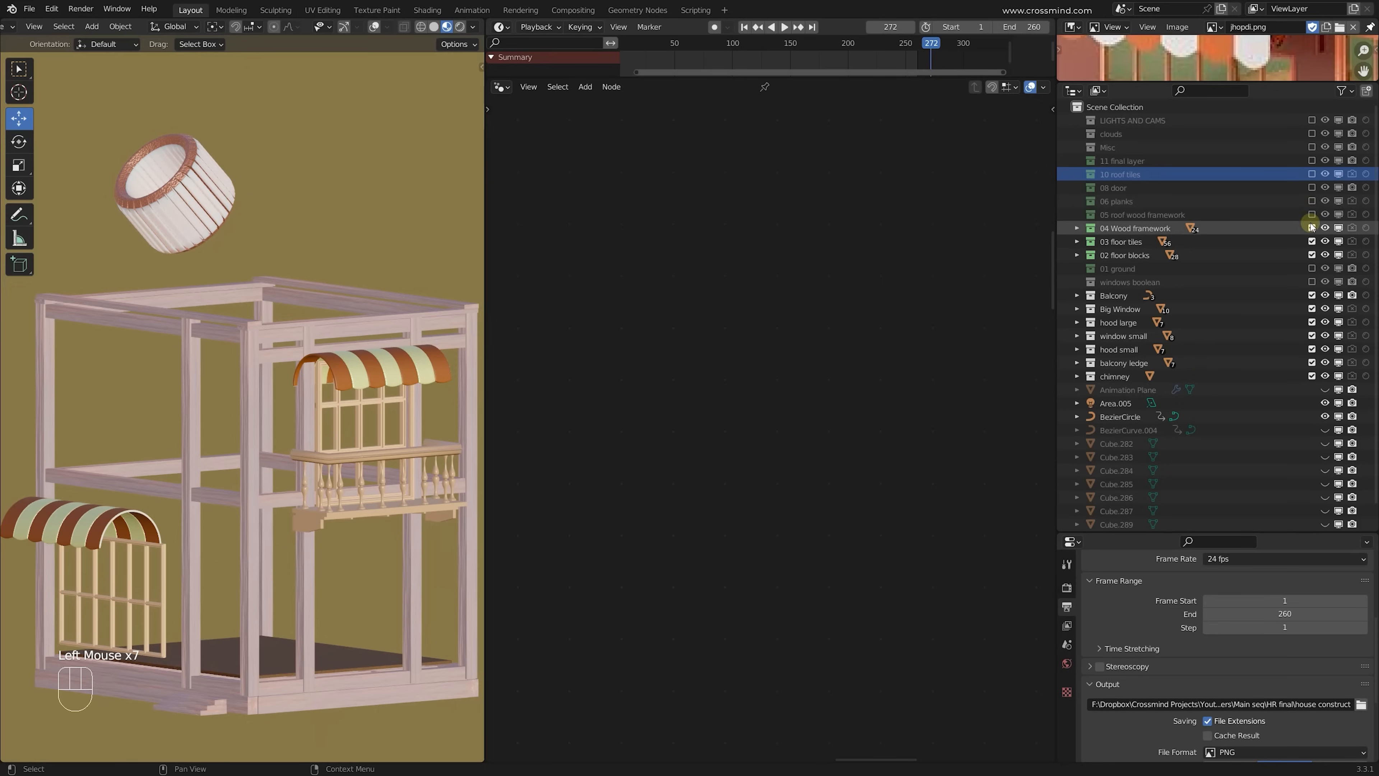
{"action": "left_click", "coordinate": [1312, 228]}
Step: Check the floor up close, then exclude the 03 floor tiles and 02 floor blocks collections
{"action": "left_click", "coordinate": [1311, 241]}
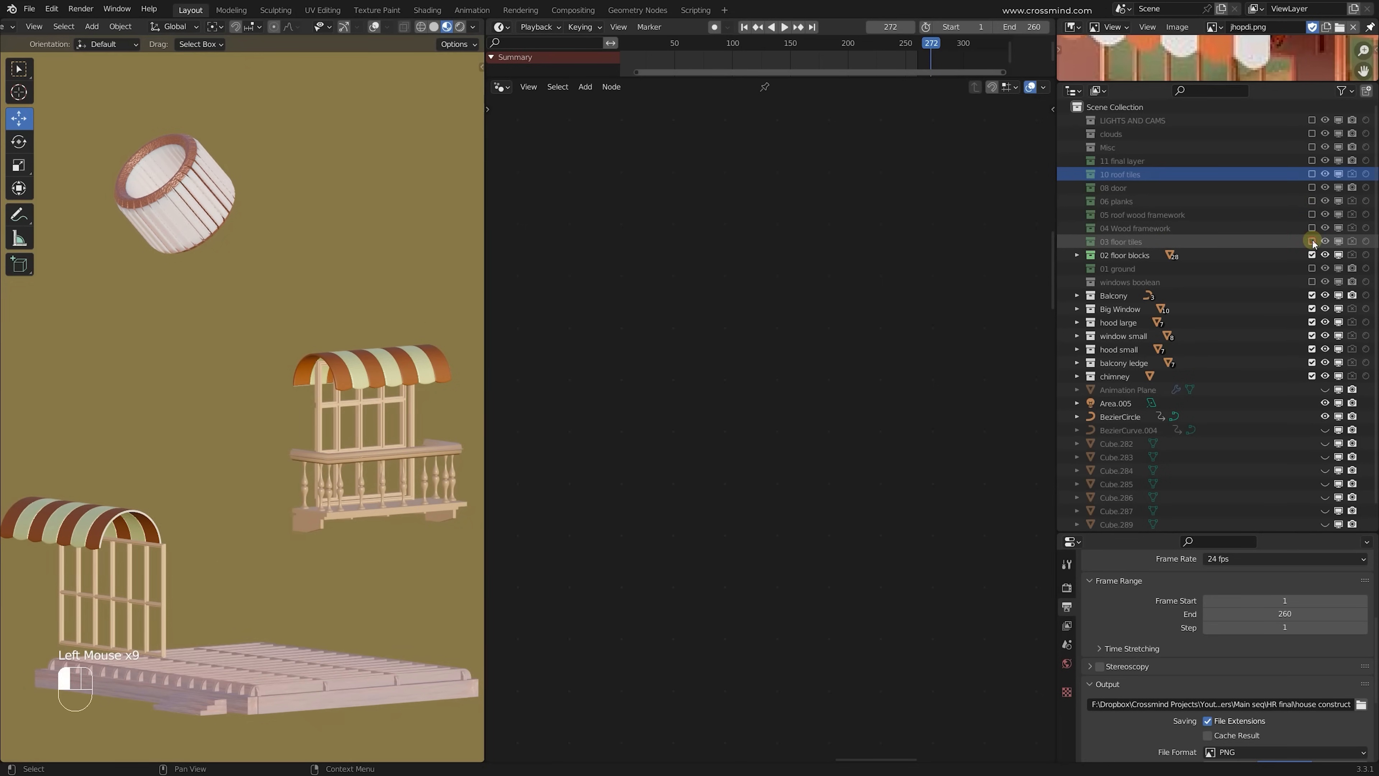
{"action": "left_click", "coordinate": [1312, 241]}
{"action": "middle_click_drag", "start_coordinate": [228, 679], "coordinate": [242, 697]}
{"action": "scroll", "coordinate": [247, 663], "scroll_direction": "up", "scroll_amount": 2}
{"action": "scroll", "coordinate": [260, 587], "scroll_direction": "up", "scroll_amount": 1, "text": "shift"}
{"action": "middle_click_drag", "start_coordinate": [266, 560], "coordinate": [293, 402], "text": "shift"}
{"action": "scroll", "coordinate": [293, 402], "scroll_direction": "up", "scroll_amount": 1, "text": "shift"}
{"action": "scroll", "coordinate": [296, 400], "scroll_direction": "up", "scroll_amount": 1}
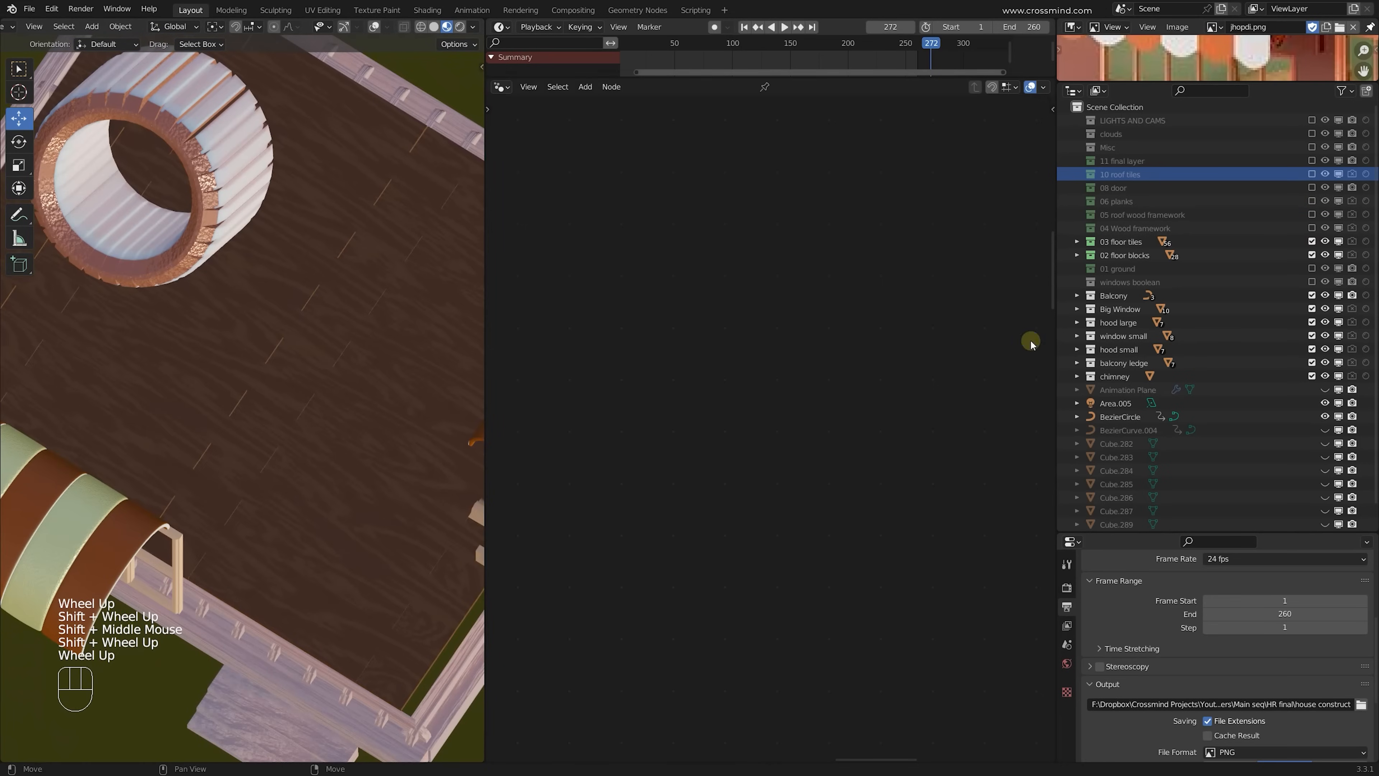
{"action": "left_click", "coordinate": [1312, 241]}
{"action": "left_click", "coordinate": [1312, 254]}
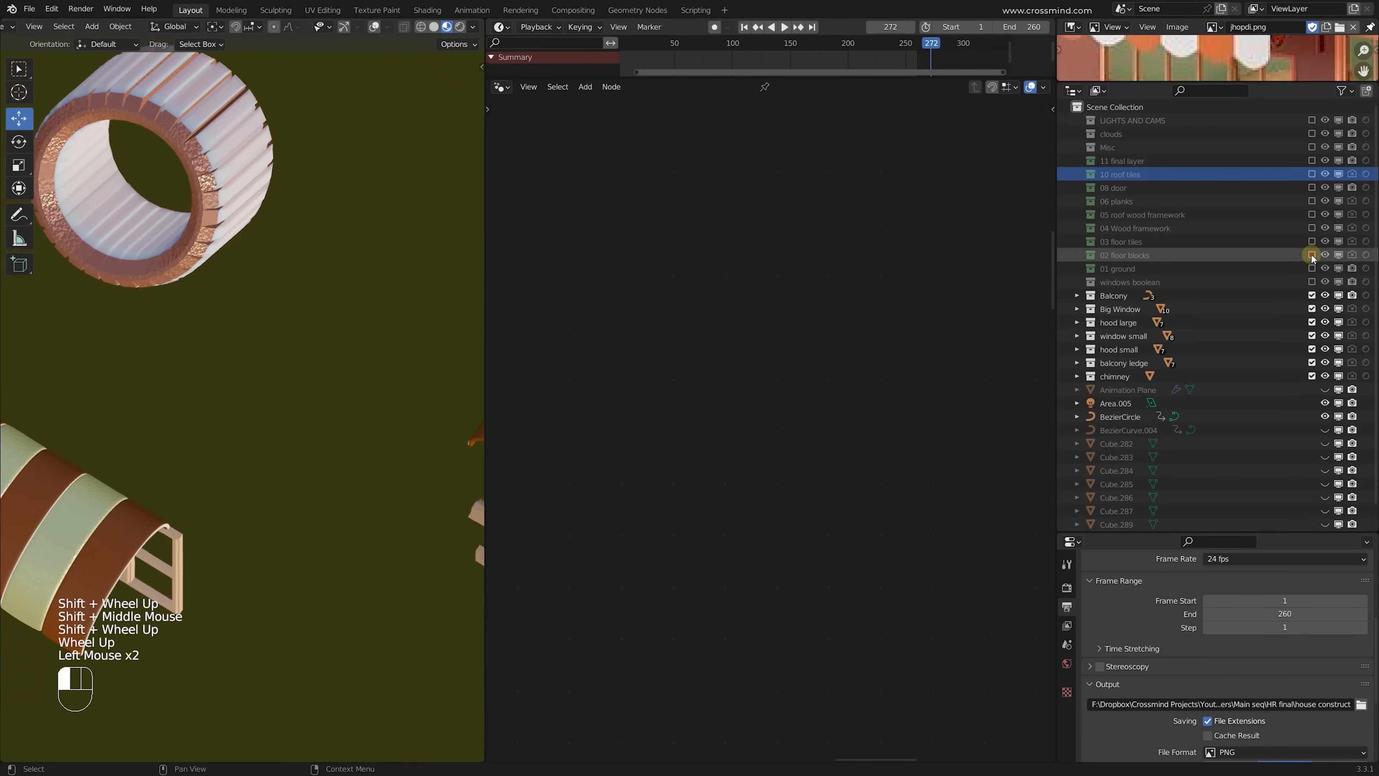
Step: Exclude the Balcony, Big Window, hood large, window small, balcony ledge and hood small collections from the view layer
{"action": "scroll", "coordinate": [205, 488], "scroll_direction": "down", "scroll_amount": 2}
{"action": "middle_click_drag", "start_coordinate": [205, 488], "coordinate": [255, 454]}
{"action": "scroll", "coordinate": [246, 446], "scroll_direction": "down", "scroll_amount": 1}
{"action": "left_click", "coordinate": [1312, 295]}
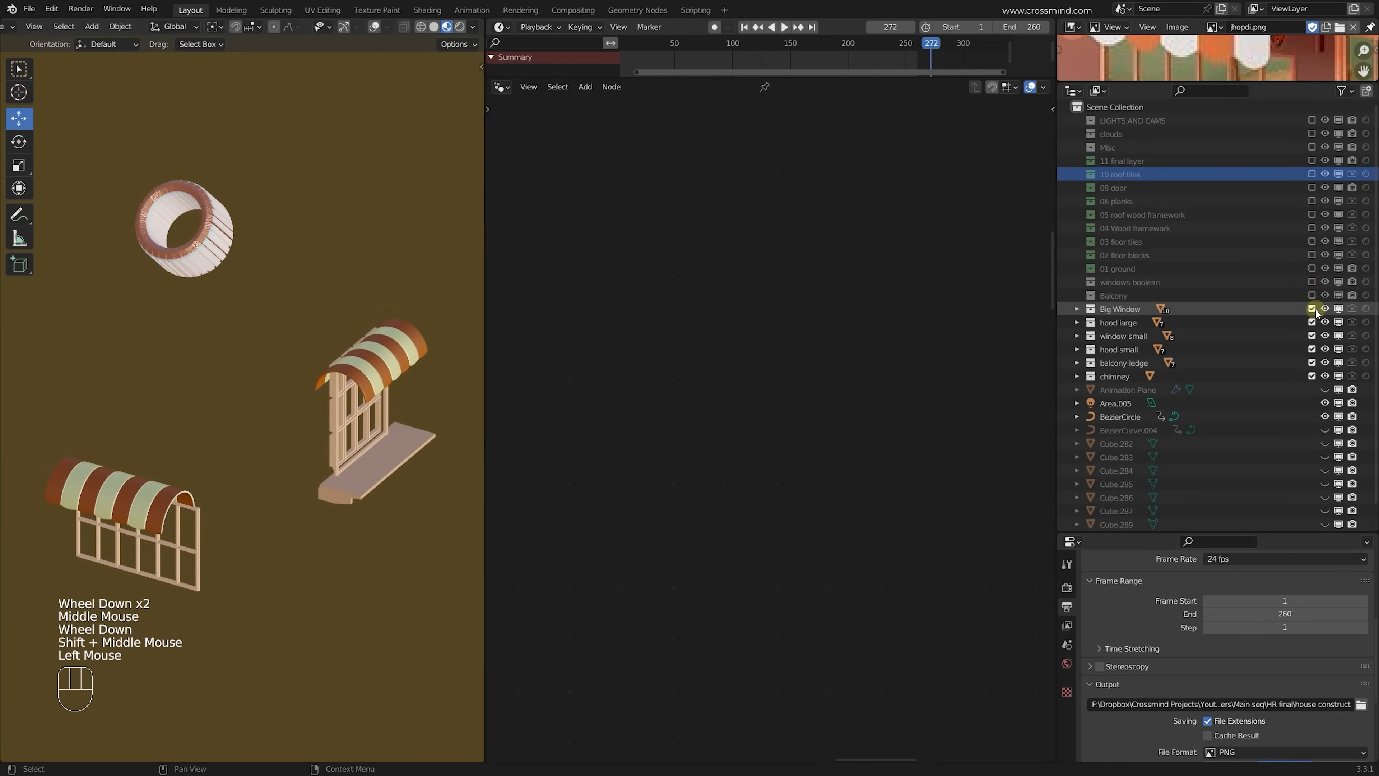
{"action": "left_click", "coordinate": [1311, 308]}
{"action": "left_click", "coordinate": [1311, 322]}
{"action": "left_click", "coordinate": [1312, 335]}
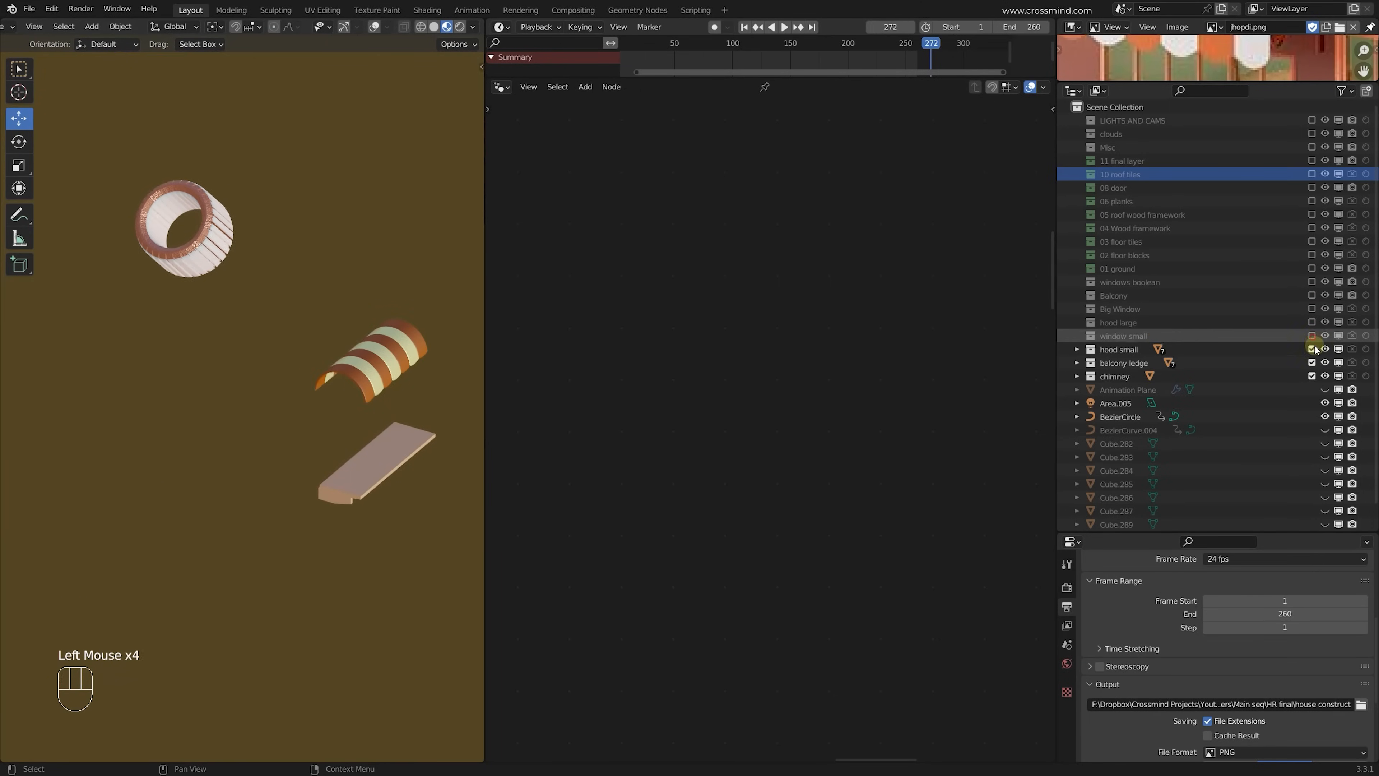
{"action": "left_click", "coordinate": [1312, 349]}
{"action": "left_click", "coordinate": [1312, 362]}
{"action": "left_click", "coordinate": [1312, 350]}
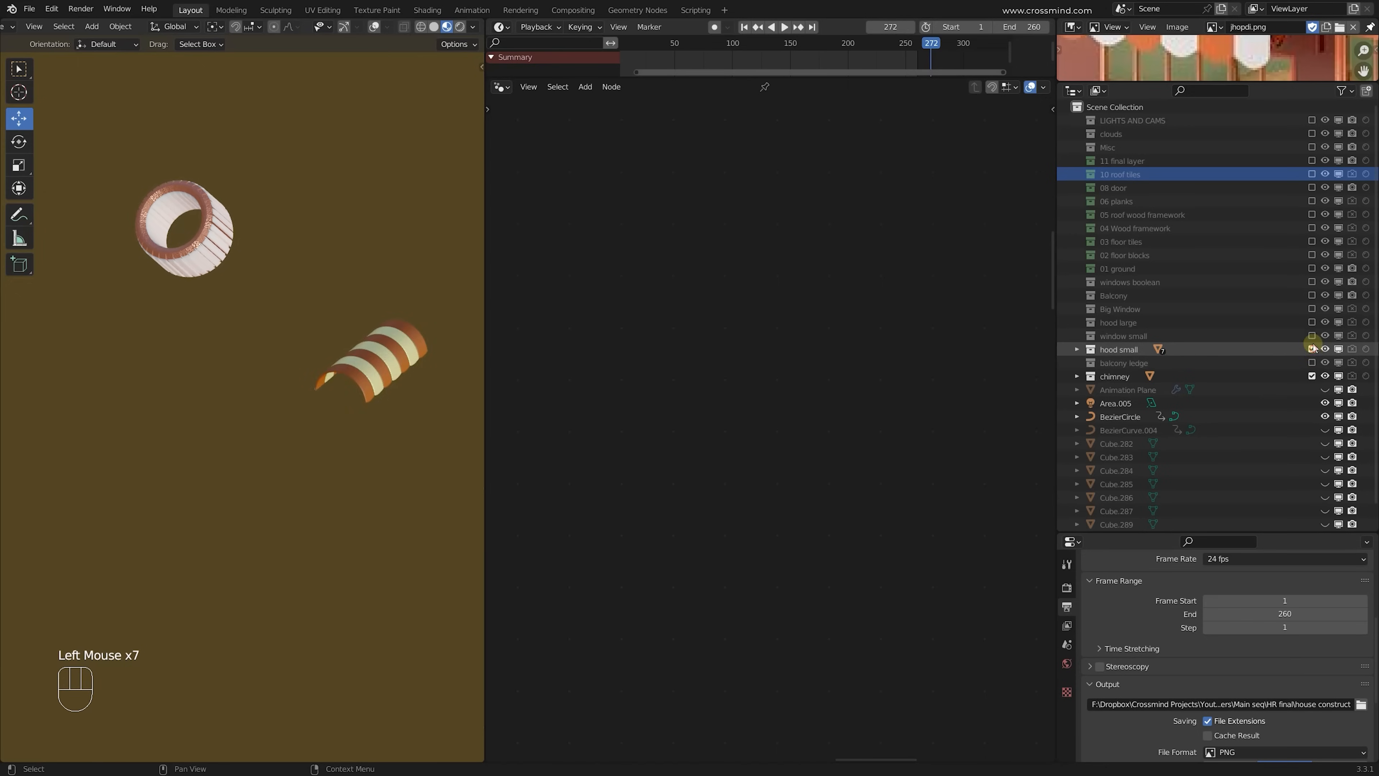
{"action": "left_click", "coordinate": [1312, 349]}
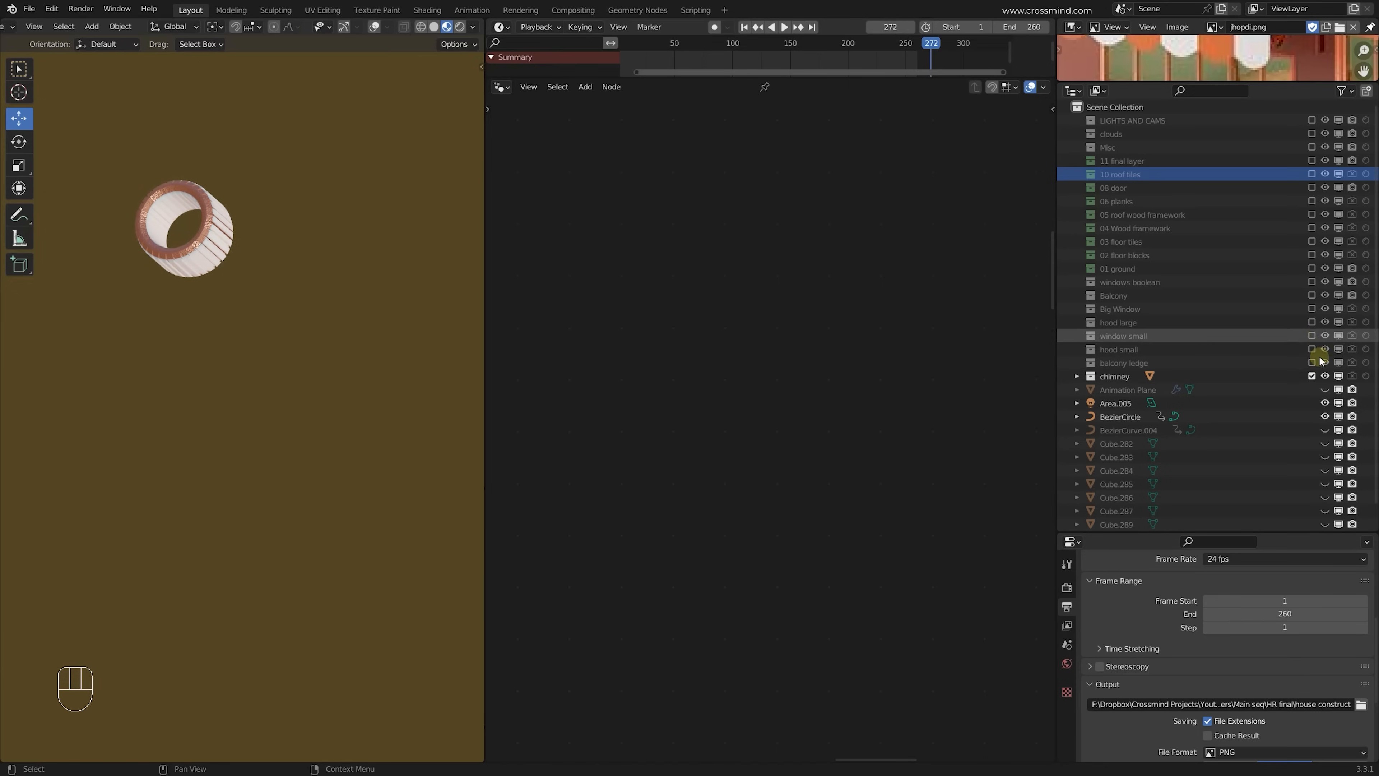
Step: Re-enable the house, window boolean and ground collections, then exclude all collections including the chimney from the view layer
{"action": "left_click", "coordinate": [1311, 363]}
{"action": "left_click", "coordinate": [1311, 350]}
{"action": "left_click", "coordinate": [1312, 336]}
{"action": "left_click", "coordinate": [1311, 322]}
{"action": "left_click", "coordinate": [1312, 308]}
{"action": "left_click", "coordinate": [1312, 294]}
{"action": "left_click", "coordinate": [1312, 281]}
{"action": "left_click", "coordinate": [1312, 268]}
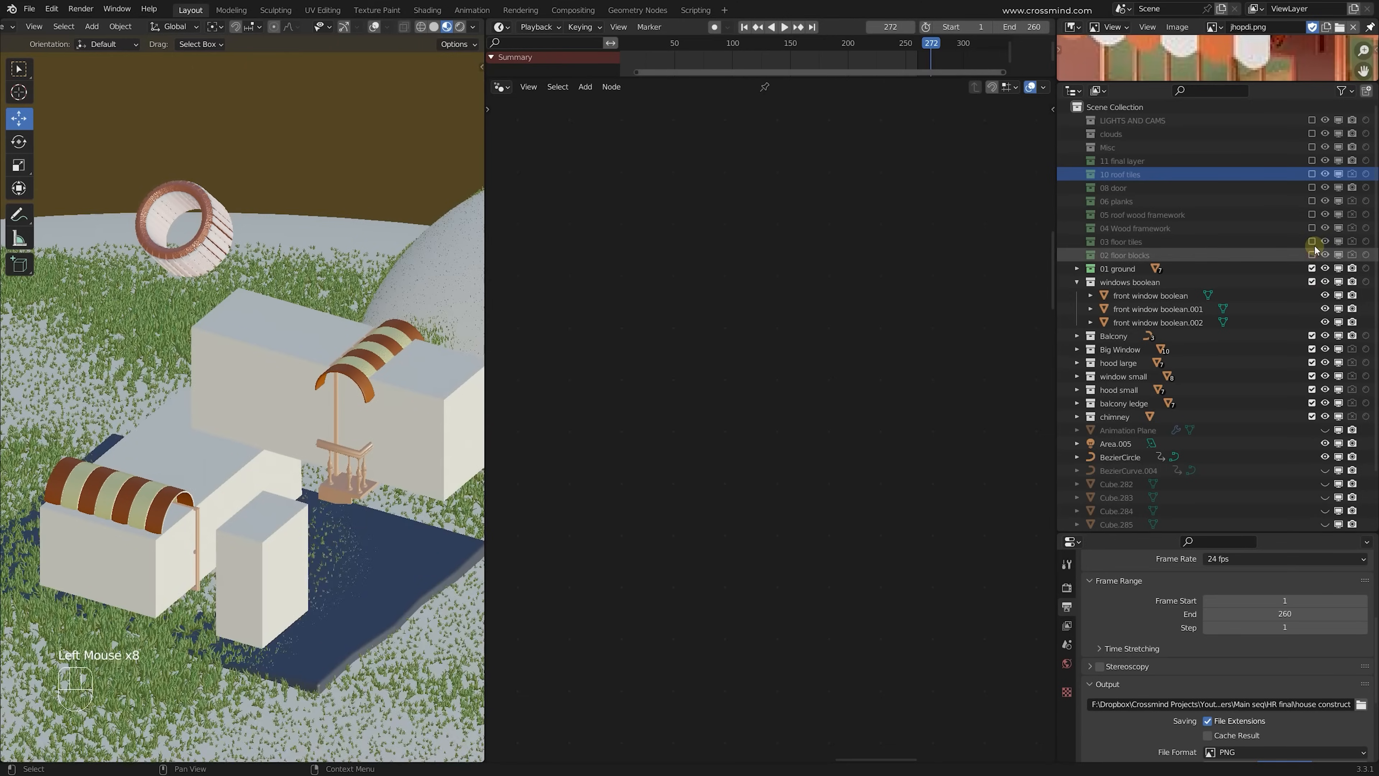
{"action": "left_click", "coordinate": [1312, 254]}
{"action": "left_click_drag", "start_coordinate": [1312, 282], "coordinate": [1313, 375]}
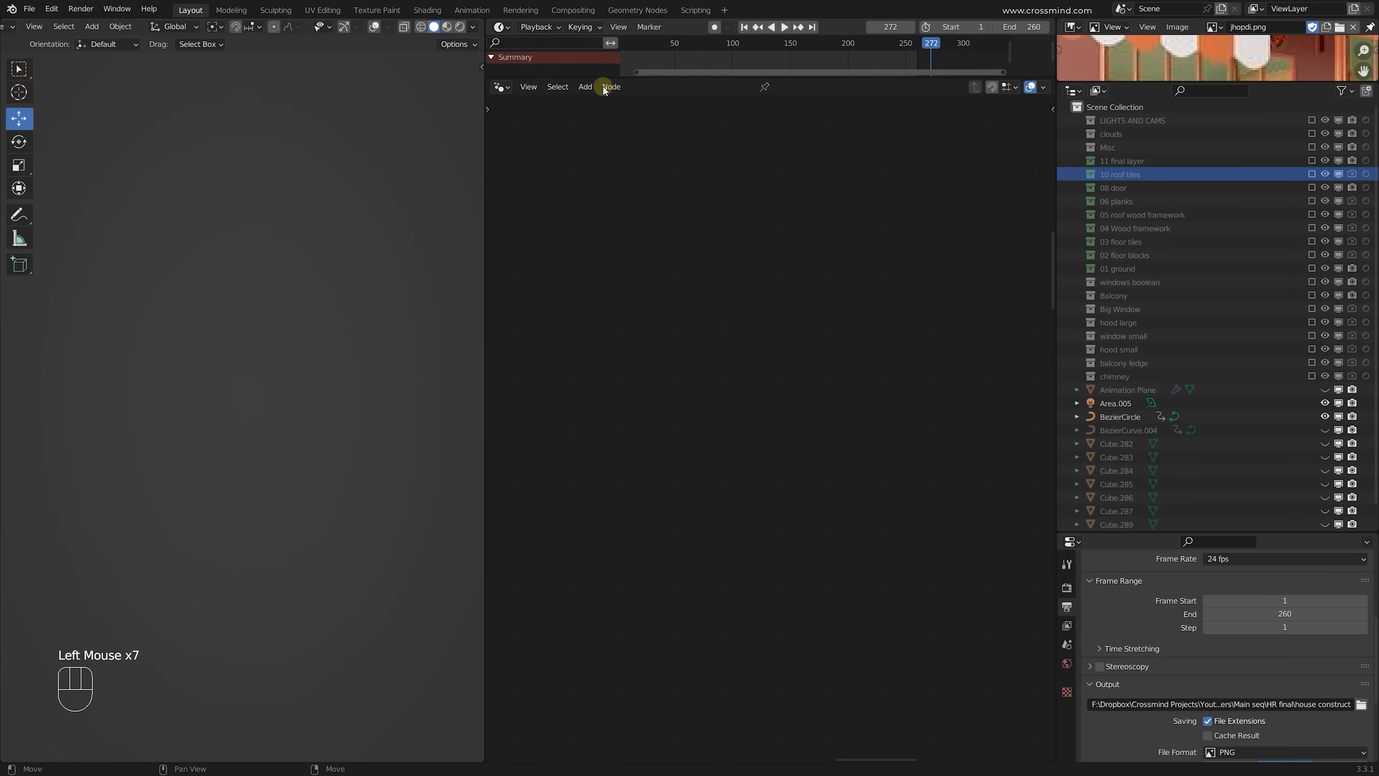
Step: In a new scene, flatten the default cube into a thin slab with a Z scale of about 0.079
{"action": "key", "text": "s"}
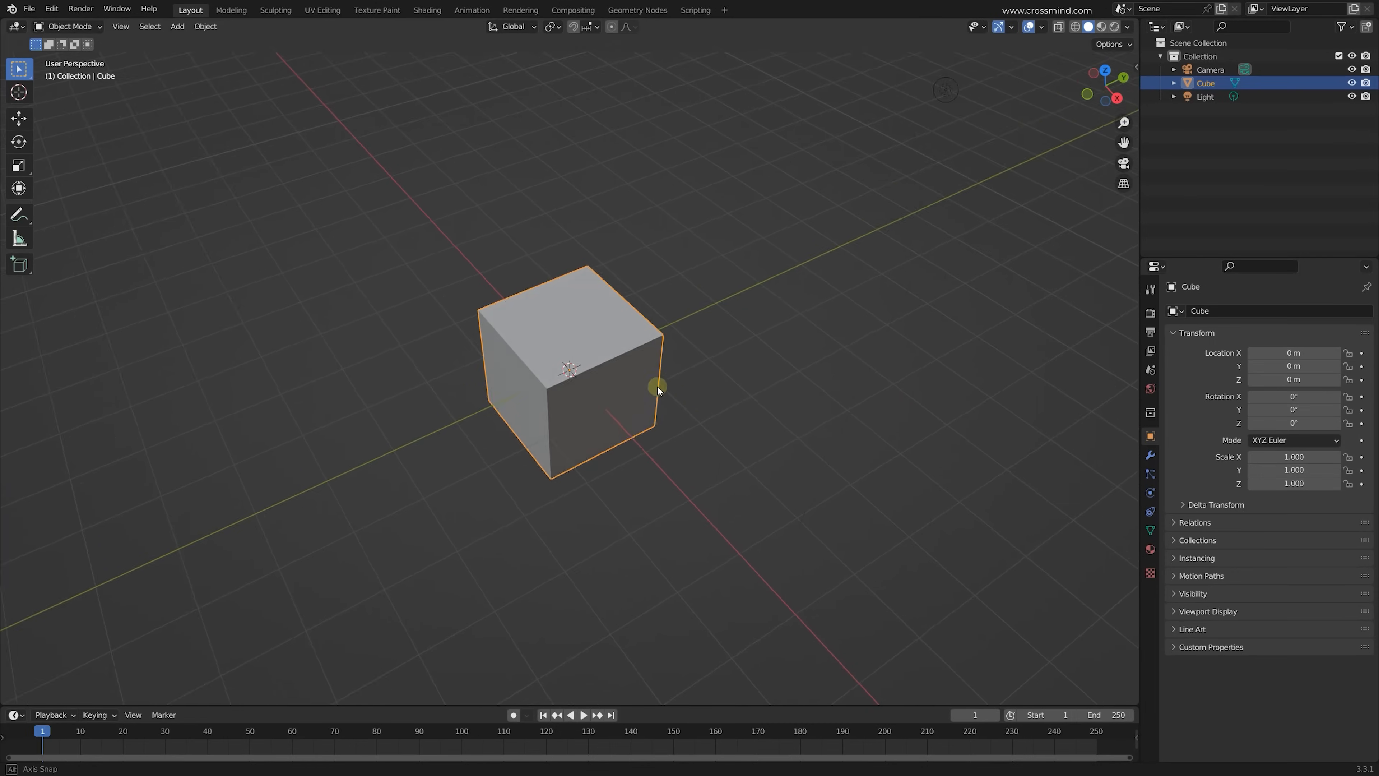
{"action": "key", "text": "z"}
{"action": "left_click", "coordinate": [586, 363]}
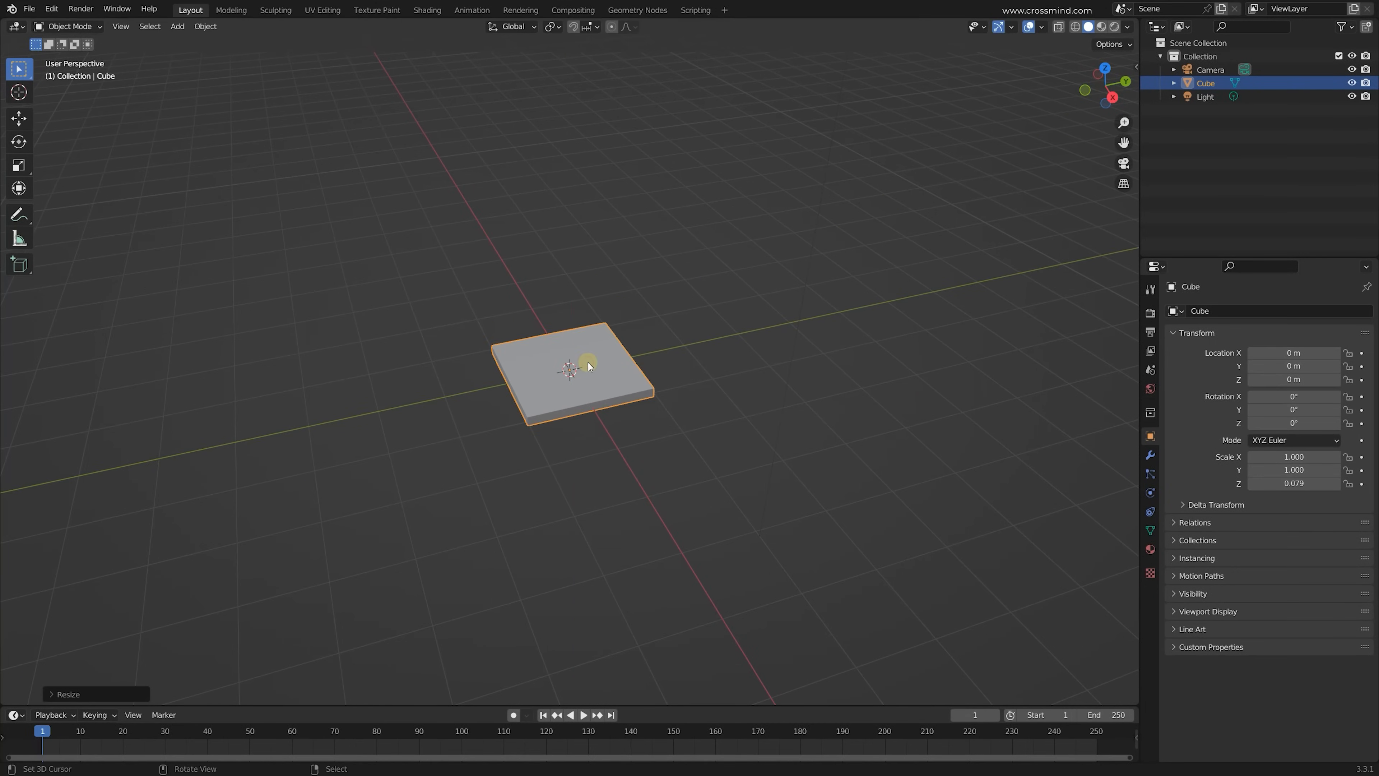
Step: Move the slab in top view to about X -3.85 m, Y 2.20 m
{"action": "key", "text": "KP_7"}
{"action": "middle_click_drag", "start_coordinate": [591, 330], "coordinate": [619, 334], "text": "shift"}
{"action": "scroll", "coordinate": [632, 355], "scroll_direction": "up", "scroll_amount": 1}
{"action": "key", "text": "g"}
{"action": "left_click", "coordinate": [384, 235]}
Step: Make linked duplicates of the slab along the X axis to form a row of seven evenly spaced tiles
{"action": "scroll", "coordinate": [450, 267], "scroll_direction": "up", "scroll_amount": 3}
{"action": "scroll", "coordinate": [452, 266], "scroll_direction": "up", "scroll_amount": 1}
{"action": "key", "text": "alt+d"}
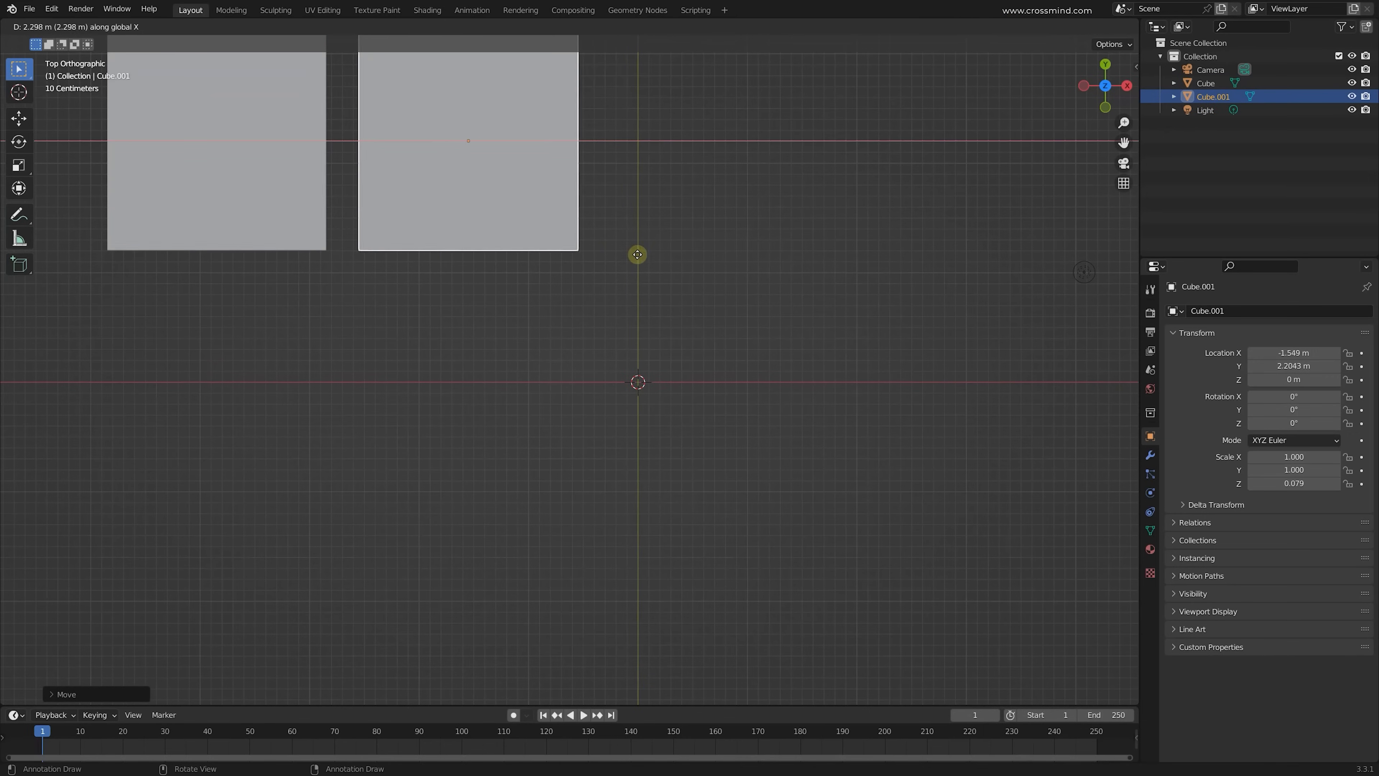
{"action": "left_click", "coordinate": [591, 252]}
{"action": "middle_click_drag", "start_coordinate": [591, 253], "coordinate": [568, 382], "text": "shift"}
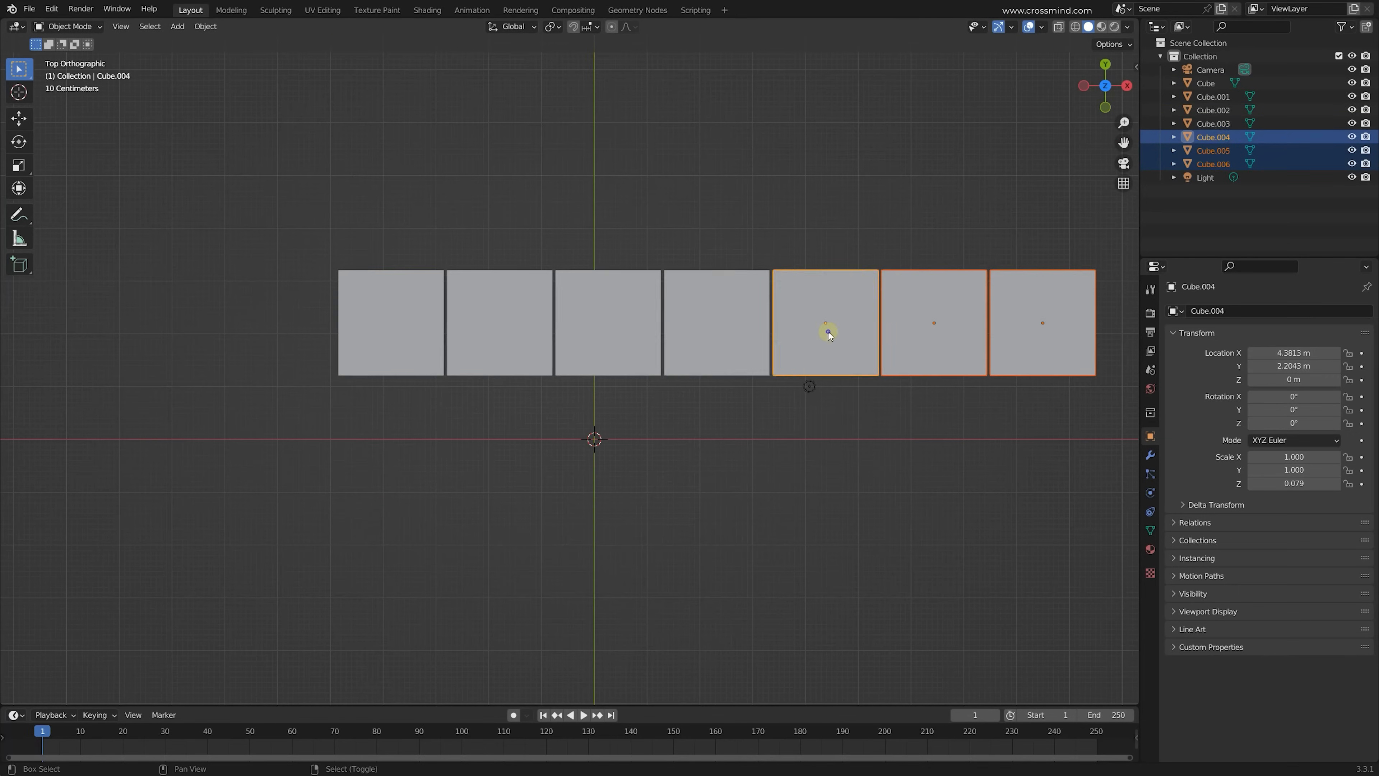
Step: Select the whole row of seven tiles and duplicate it along Y into a grid of six rows
{"action": "left_click", "coordinate": [738, 333], "text": "shift"}
{"action": "left_click", "coordinate": [650, 336], "text": "shift"}
{"action": "left_click", "coordinate": [499, 333], "text": "shift"}
{"action": "left_click", "coordinate": [372, 330], "text": "shift"}
{"action": "middle_click_drag", "start_coordinate": [779, 360], "coordinate": [638, 328], "text": "shift"}
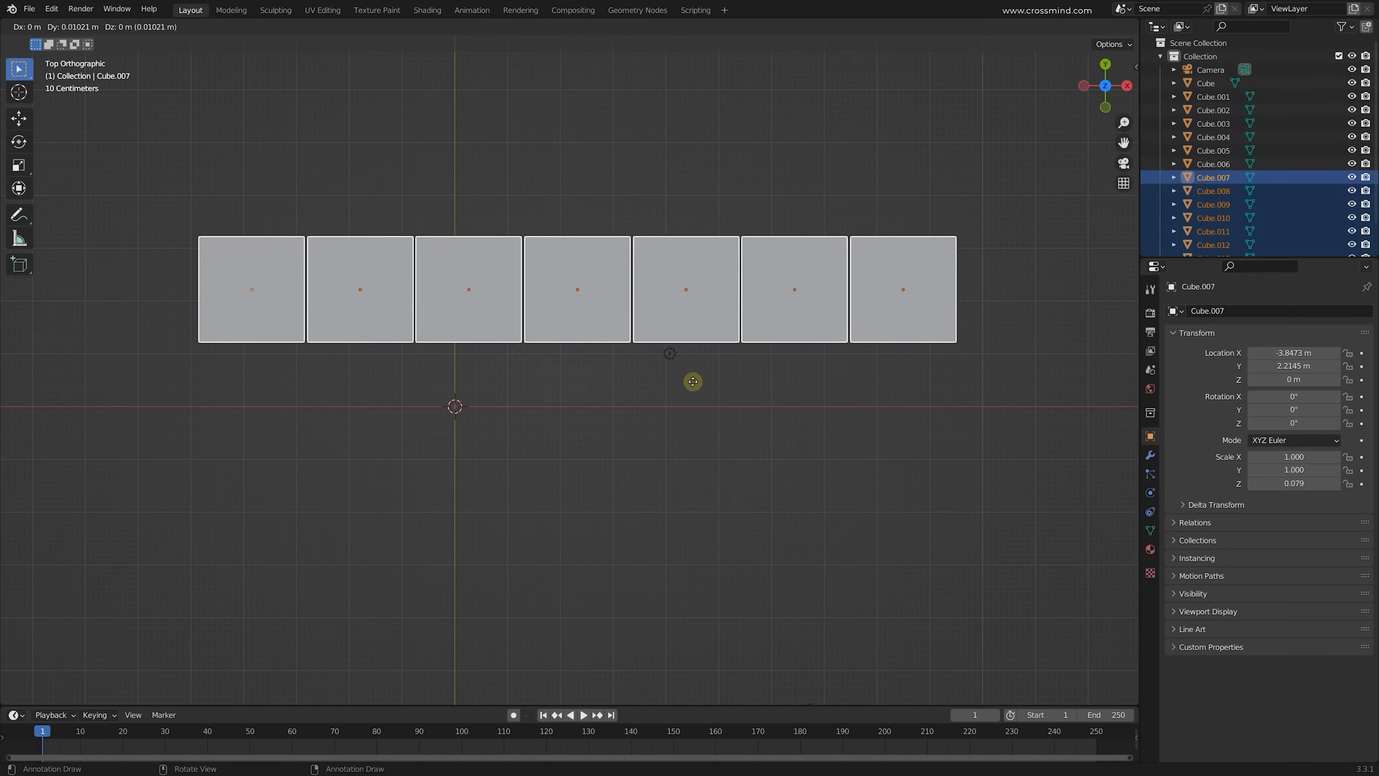
{"action": "middle_click_drag", "start_coordinate": [693, 382], "coordinate": [785, 477]}
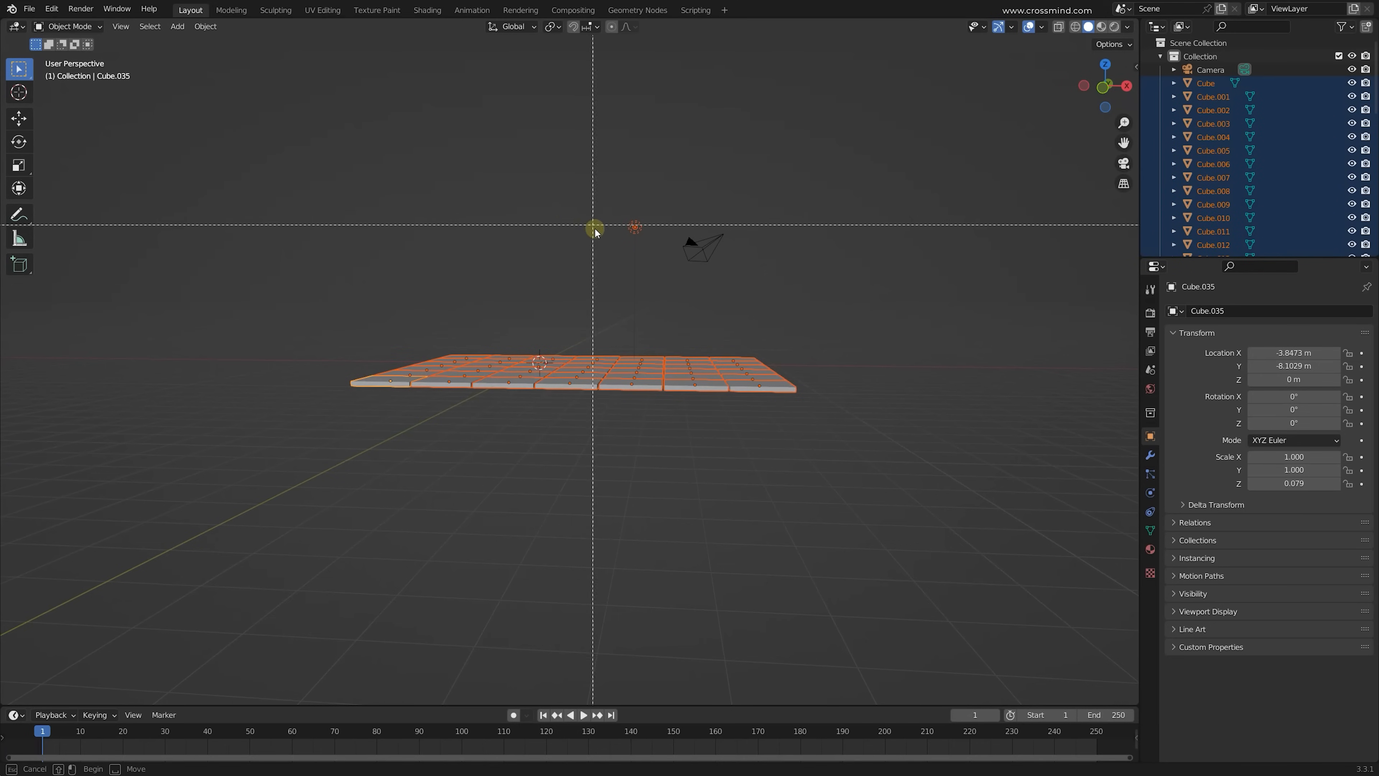
Step: Join all the tiles of the grid into a single object
{"action": "key", "text": "ctrl+j"}
{"action": "middle_click_drag", "start_coordinate": [671, 280], "coordinate": [715, 331]}
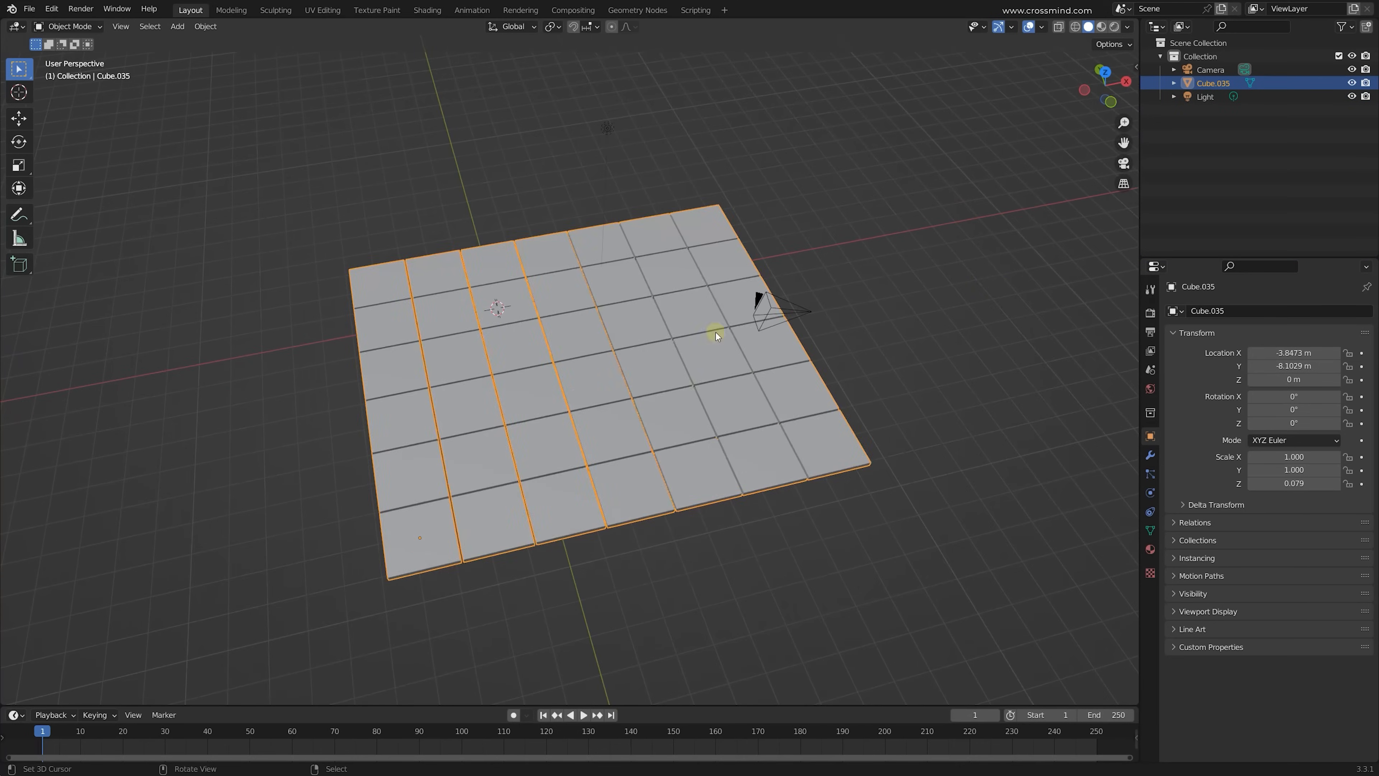
{"action": "key", "text": "g"}
{"action": "right_click", "coordinate": [634, 444]}
{"action": "mouse_move", "coordinate": [698, 509]}
{"action": "middle_mouse_down"}
{"action": "mouse_move", "coordinate": [662, 478]}
{"action": "mouse_move", "coordinate": [723, 468]}
{"action": "mouse_move", "coordinate": [694, 450]}
{"action": "mouse_move", "coordinate": [754, 404]}
{"action": "middle_mouse_up"}
{"action": "key", "text": "z"}
{"action": "left_click", "coordinate": [360, 421]}
{"action": "middle_click_drag", "start_coordinate": [521, 347], "coordinate": [622, 432]}
{"action": "middle_click_drag", "start_coordinate": [427, 363], "coordinate": [492, 245]}
{"action": "middle_click_drag", "start_coordinate": [654, 399], "coordinate": [679, 406]}
{"action": "key", "text": "z"}
{"action": "left_click", "coordinate": [977, 386]}
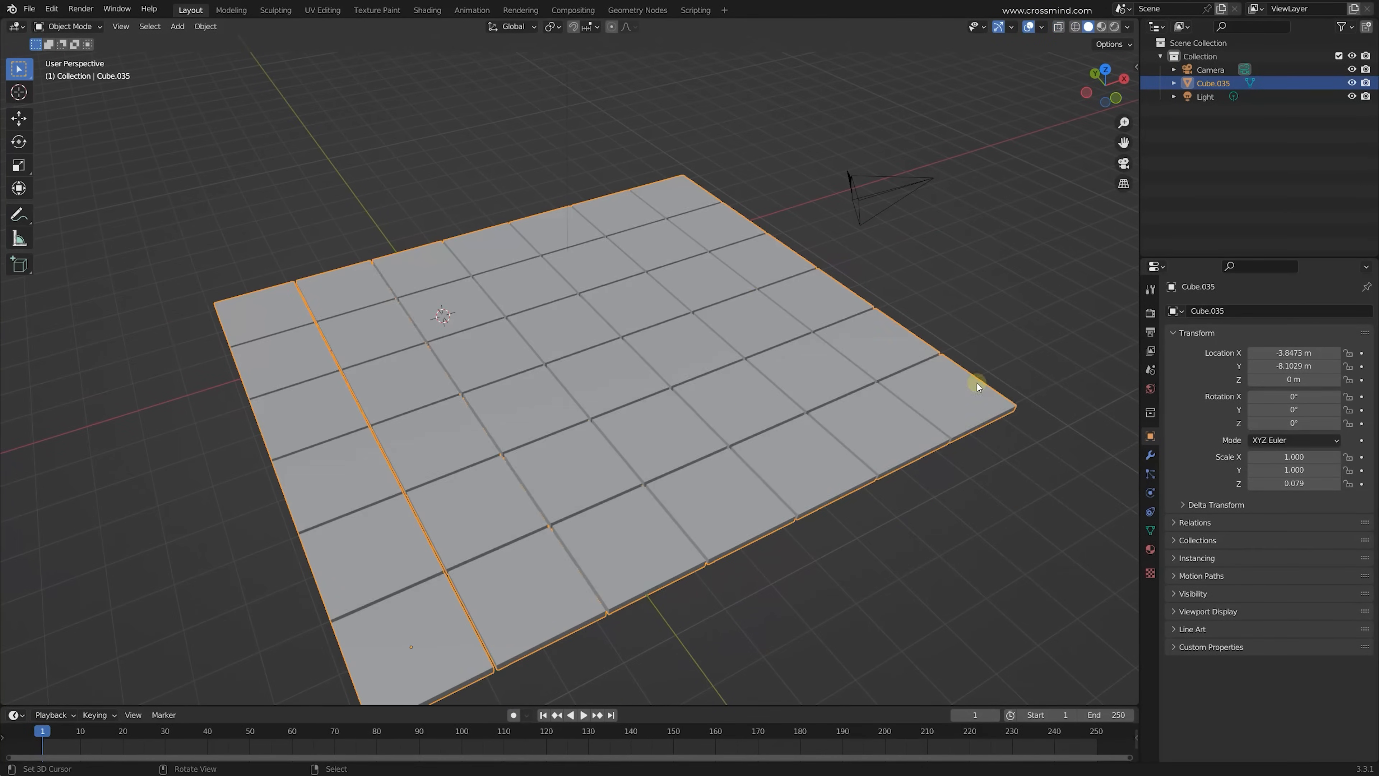
{"action": "middle_click_drag", "start_coordinate": [723, 467], "coordinate": [918, 315]}
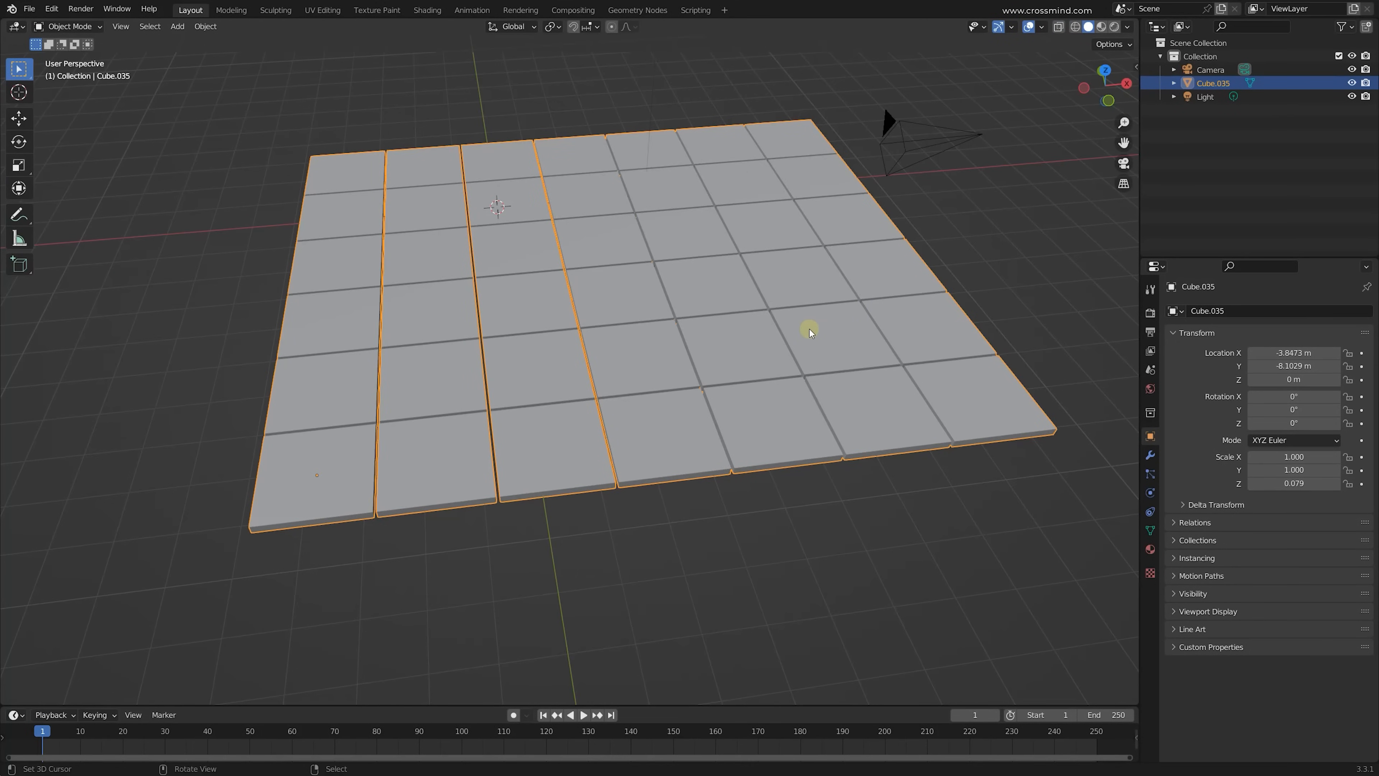
Step: Separate the joined tile grid into individual objects by loose parts, and delete the camera and light
{"action": "key", "text": "KP_5"}
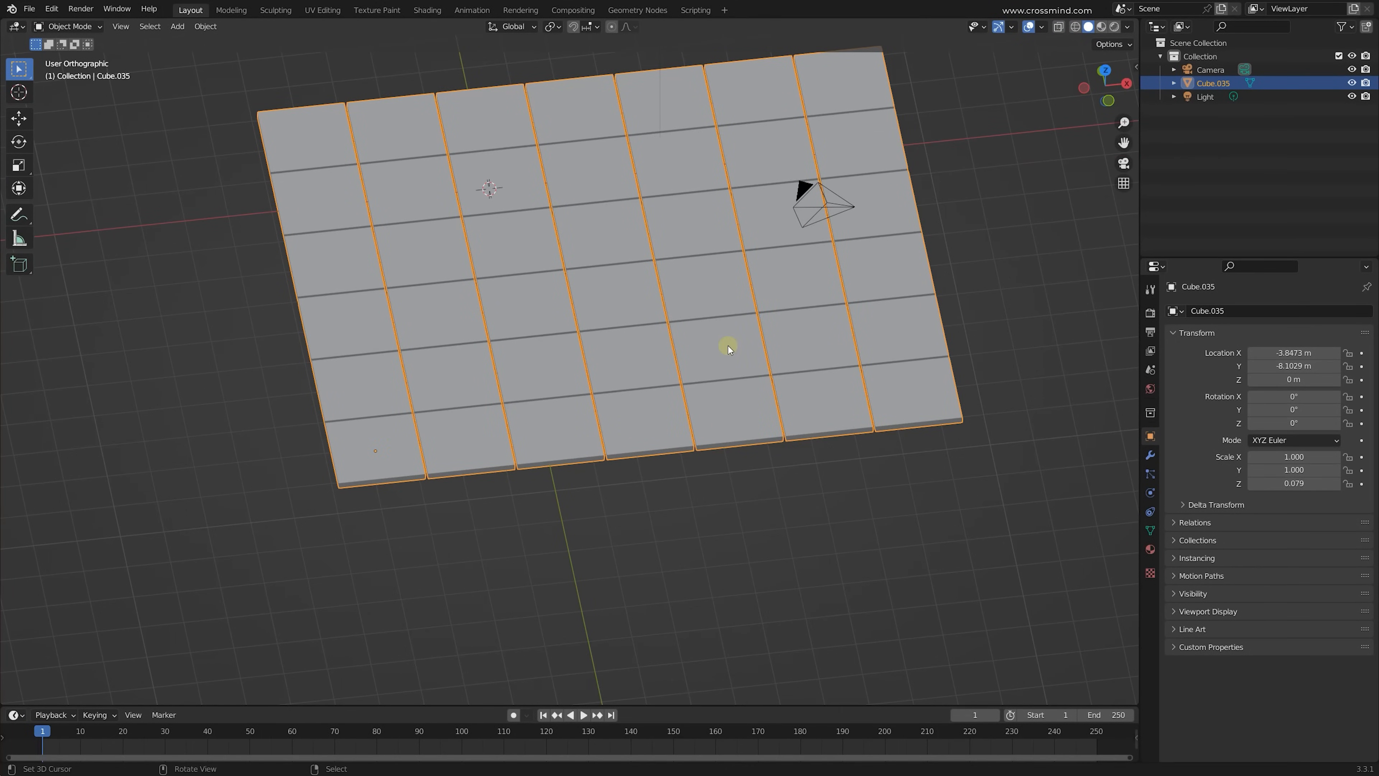
{"action": "middle_click_drag", "start_coordinate": [728, 346], "coordinate": [731, 403], "text": "shift"}
{"action": "left_click", "coordinate": [209, 28]}
{"action": "key", "text": "Tab"}
{"action": "key", "text": "F3"}
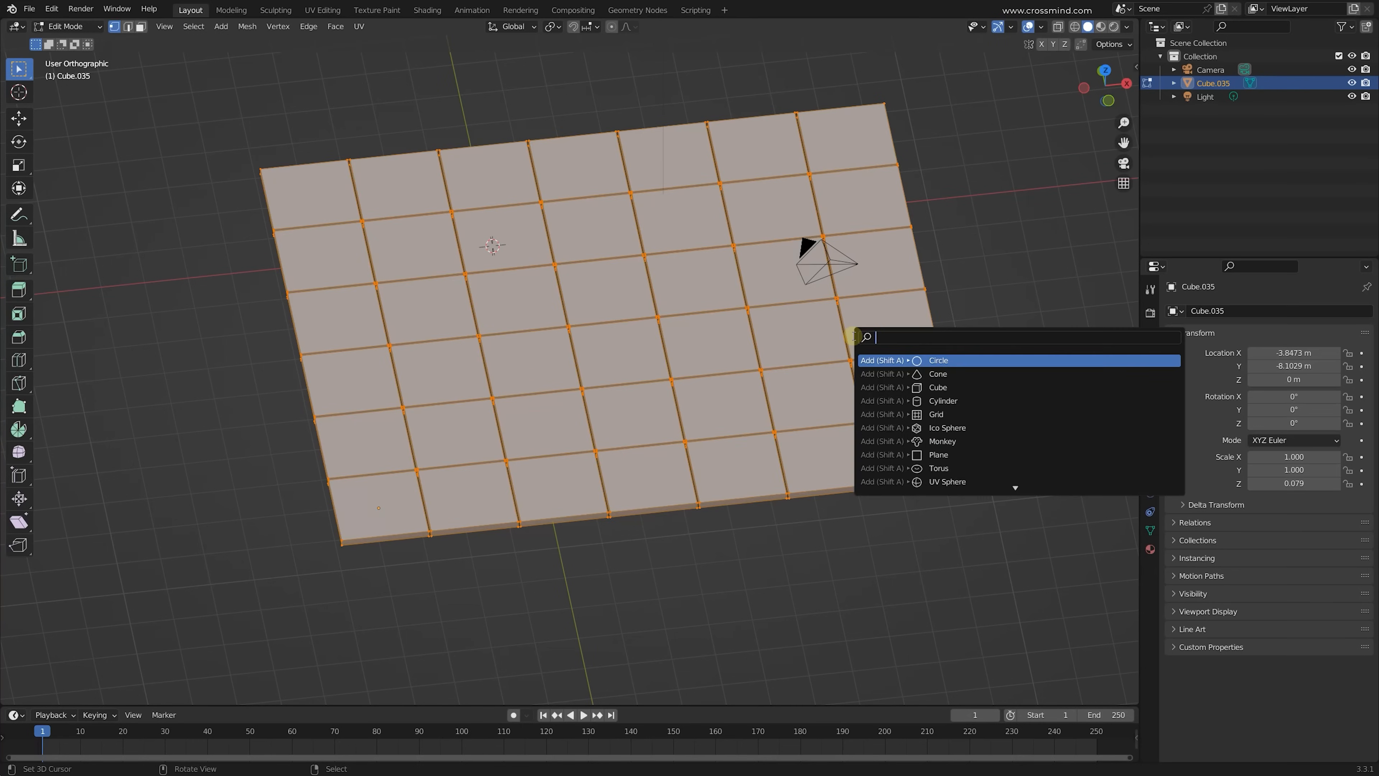
{"action": "type", "text": "sep"}
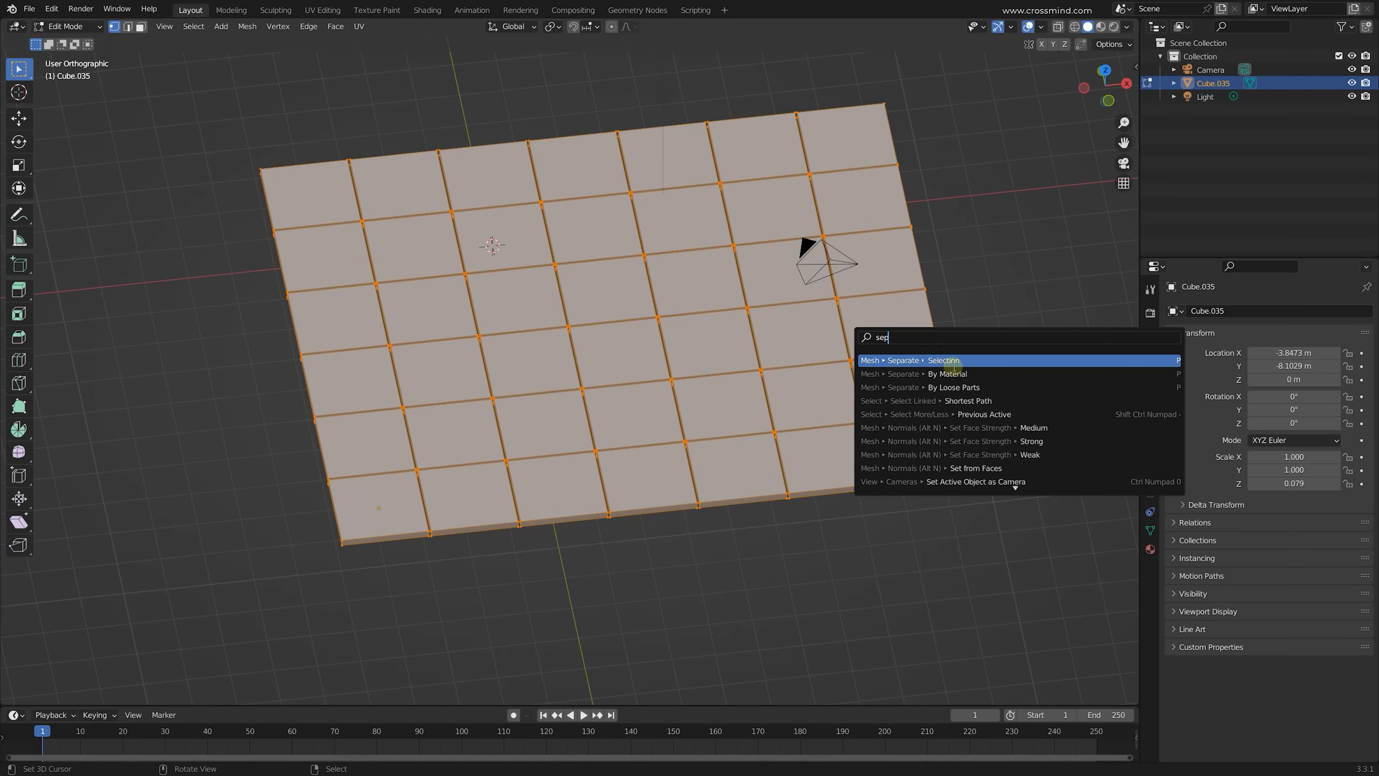
{"action": "left_click", "coordinate": [971, 389]}
{"action": "middle_click_drag", "start_coordinate": [588, 392], "coordinate": [622, 365]}
{"action": "key", "text": "Tab"}
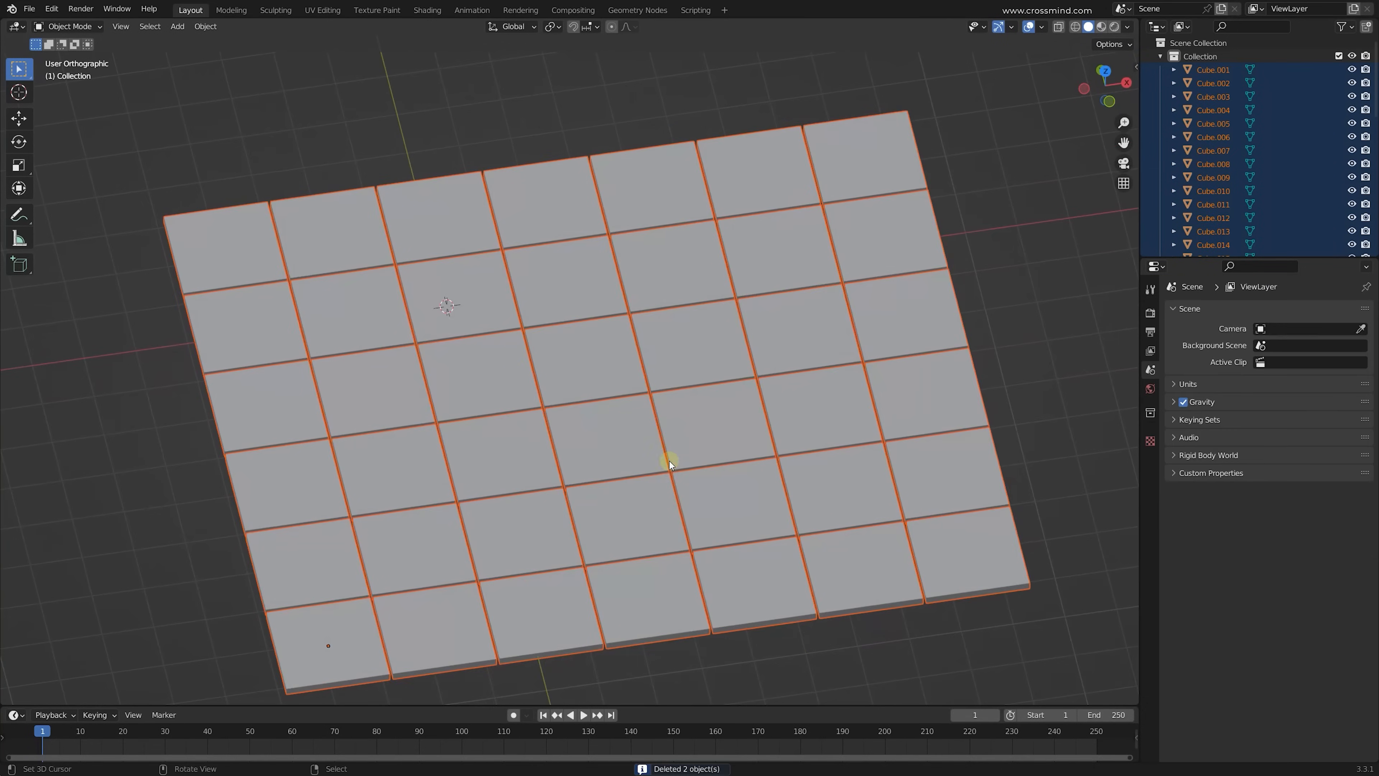
Step: Select single tiles within the grid and try rotating one of them
{"action": "right_click", "coordinate": [672, 463]}
{"action": "right_click", "coordinate": [785, 330]}
{"action": "scroll", "coordinate": [722, 344], "scroll_direction": "down", "scroll_amount": 1}
{"action": "middle_click_drag", "start_coordinate": [858, 424], "coordinate": [818, 391]}
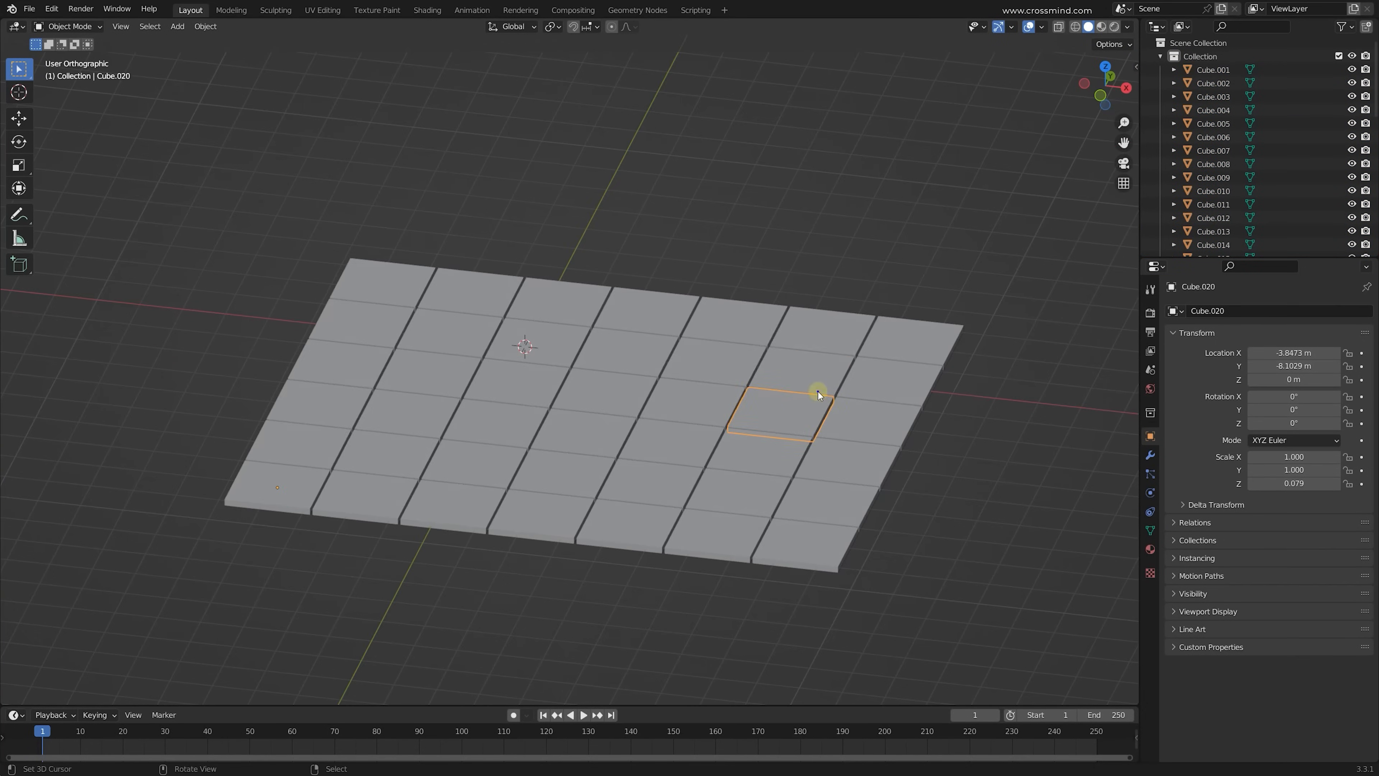
{"action": "right_click", "coordinate": [807, 374]}
{"action": "key", "text": "r"}
{"action": "right_click", "coordinate": [714, 312]}
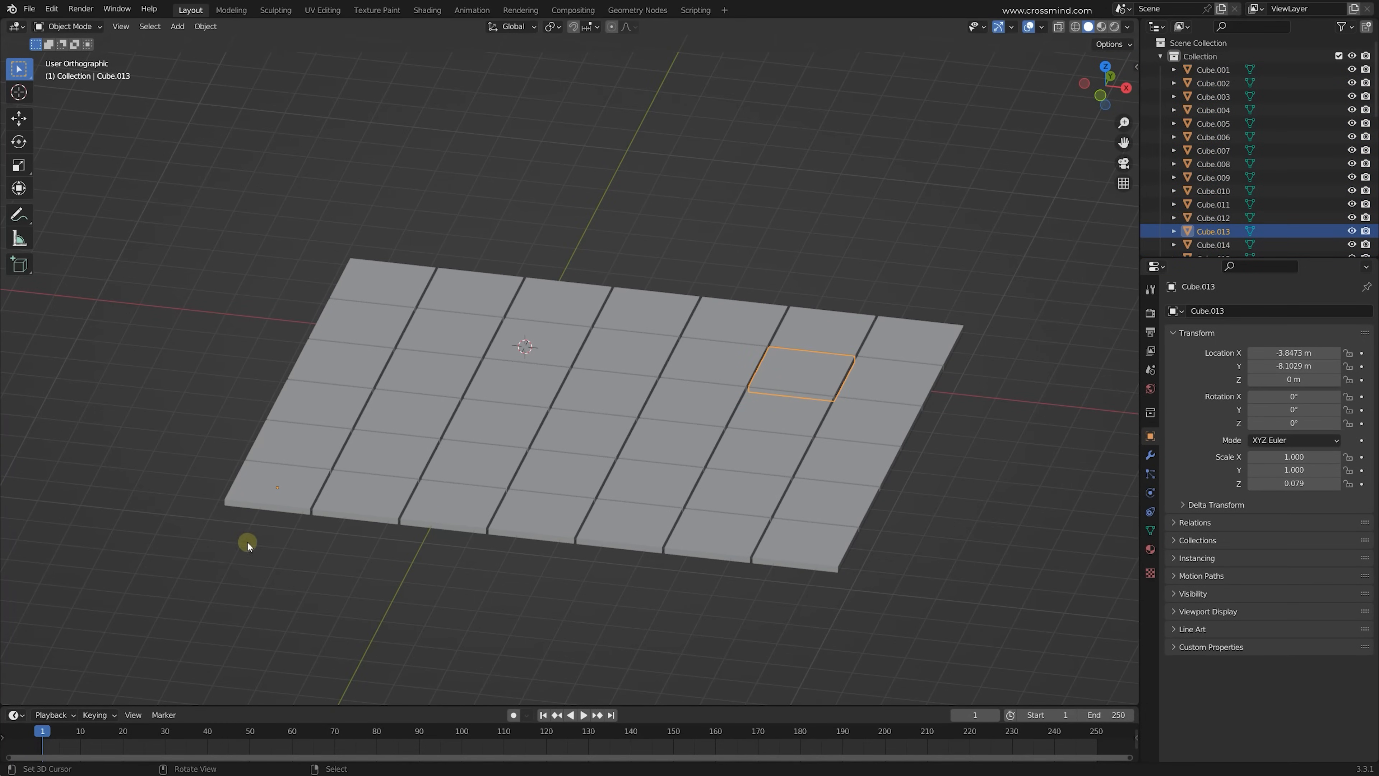
Step: Select tiles at opposite corners of the grid and try moving the far one
{"action": "right_click", "coordinate": [288, 471]}
{"action": "middle_click_drag", "start_coordinate": [285, 495], "coordinate": [289, 453]}
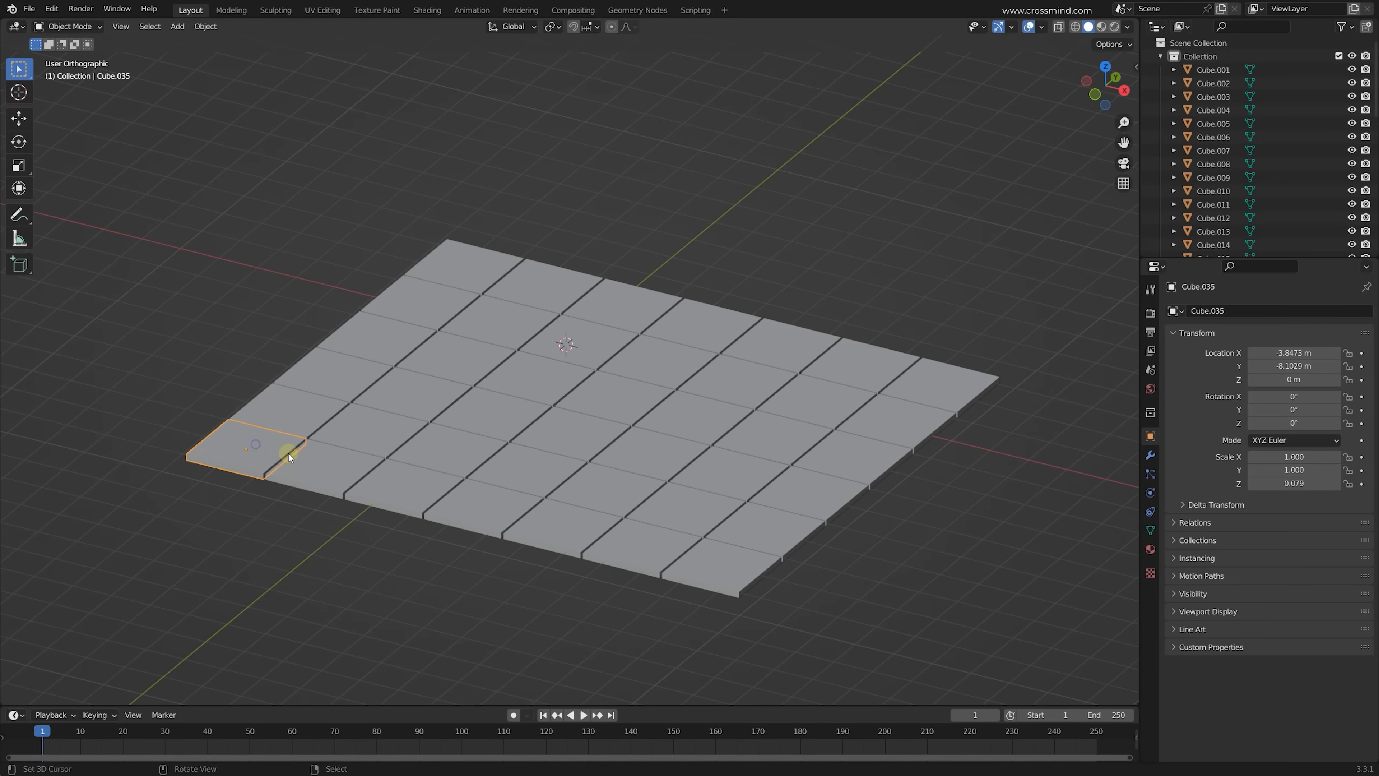
{"action": "right_click", "coordinate": [857, 379]}
{"action": "key", "text": "g"}
{"action": "right_click", "coordinate": [671, 308]}
{"action": "middle_click_drag", "start_coordinate": [671, 308], "coordinate": [556, 426]}
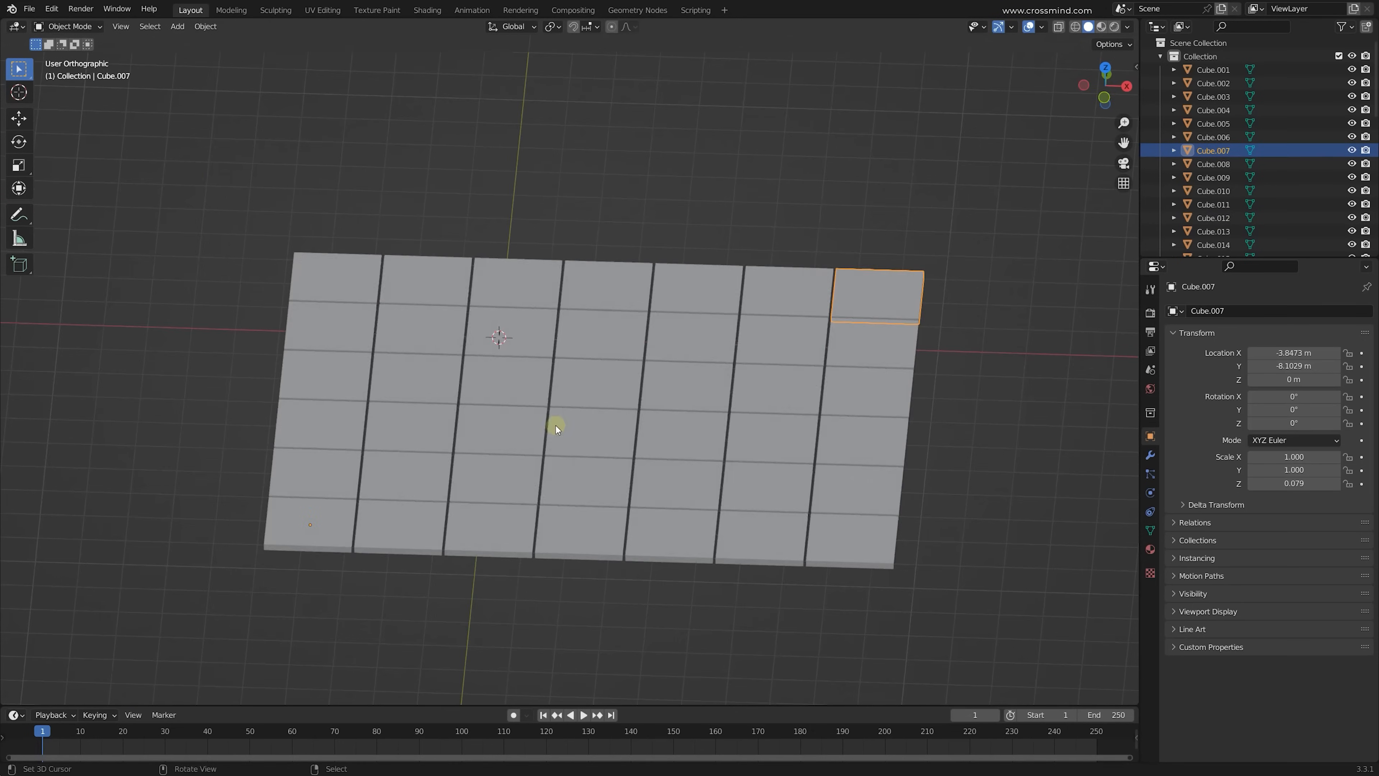
Step: Select all tiles and set each one's origin to its own geometry
{"action": "left_click_drag", "start_coordinate": [194, 164], "coordinate": [1004, 650]}
{"action": "left_click", "coordinate": [205, 27]}
{"action": "mouse_move", "coordinate": [255, 55]}
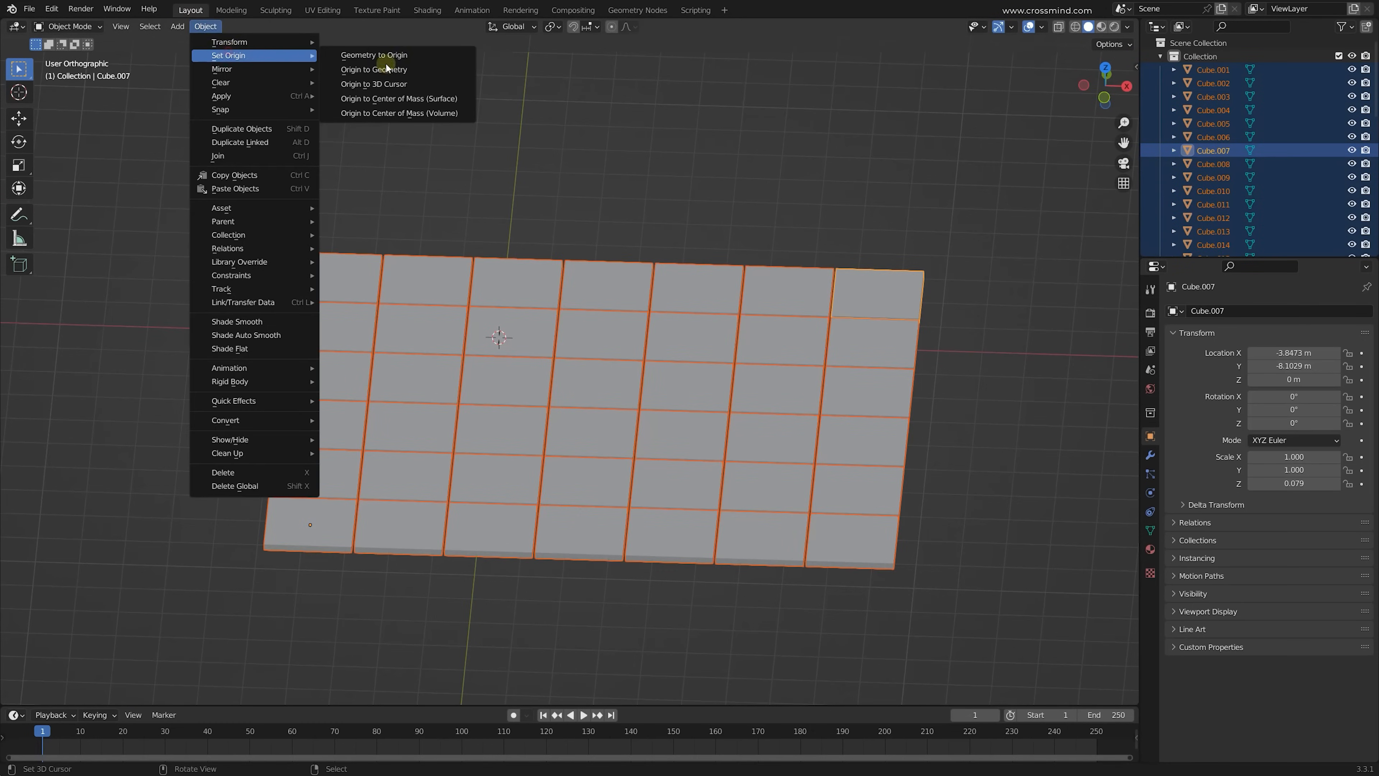
{"action": "left_click", "coordinate": [430, 70]}
{"action": "middle_click_drag", "start_coordinate": [795, 422], "coordinate": [890, 173]}
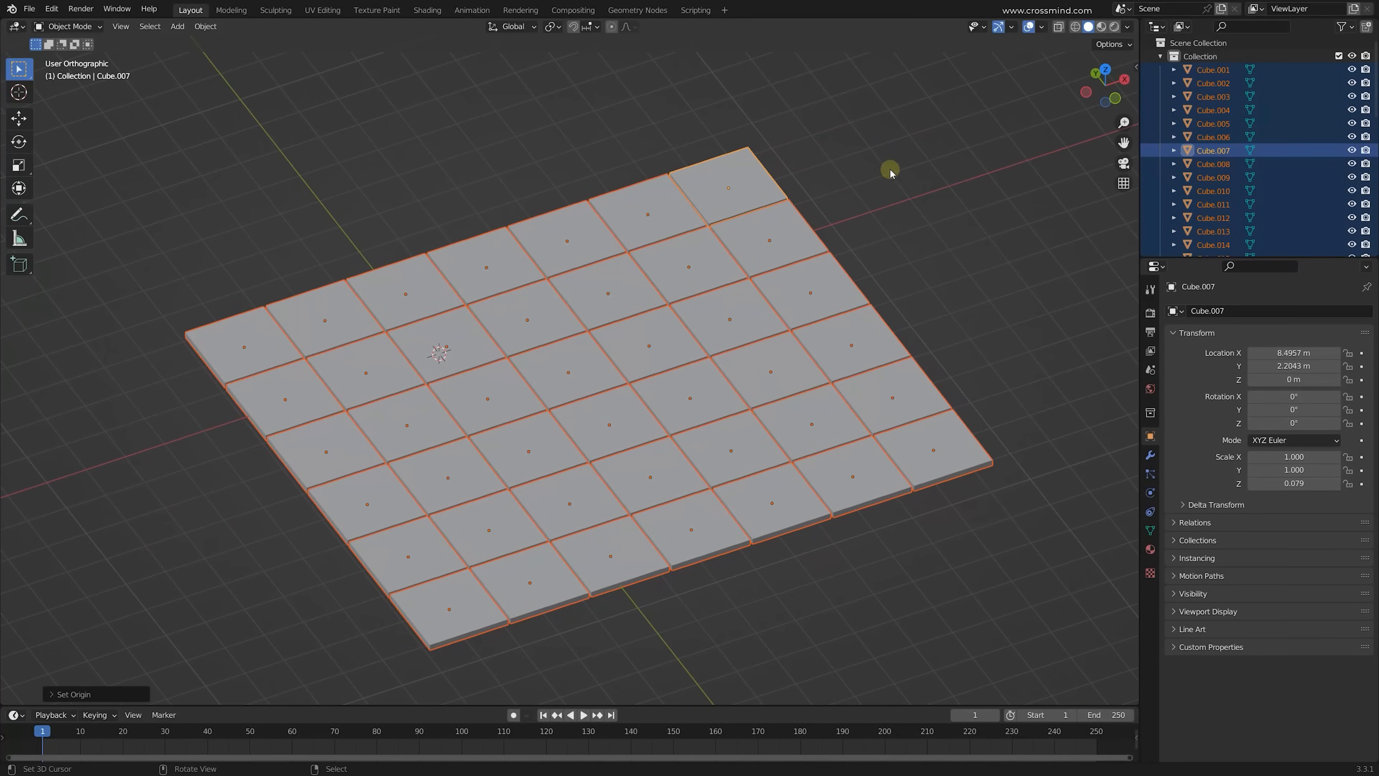
Step: Restrict transforms to origins only and move all tile origins about -0.92 m along Y and 3.06 m along X
{"action": "left_click", "coordinate": [1129, 45]}
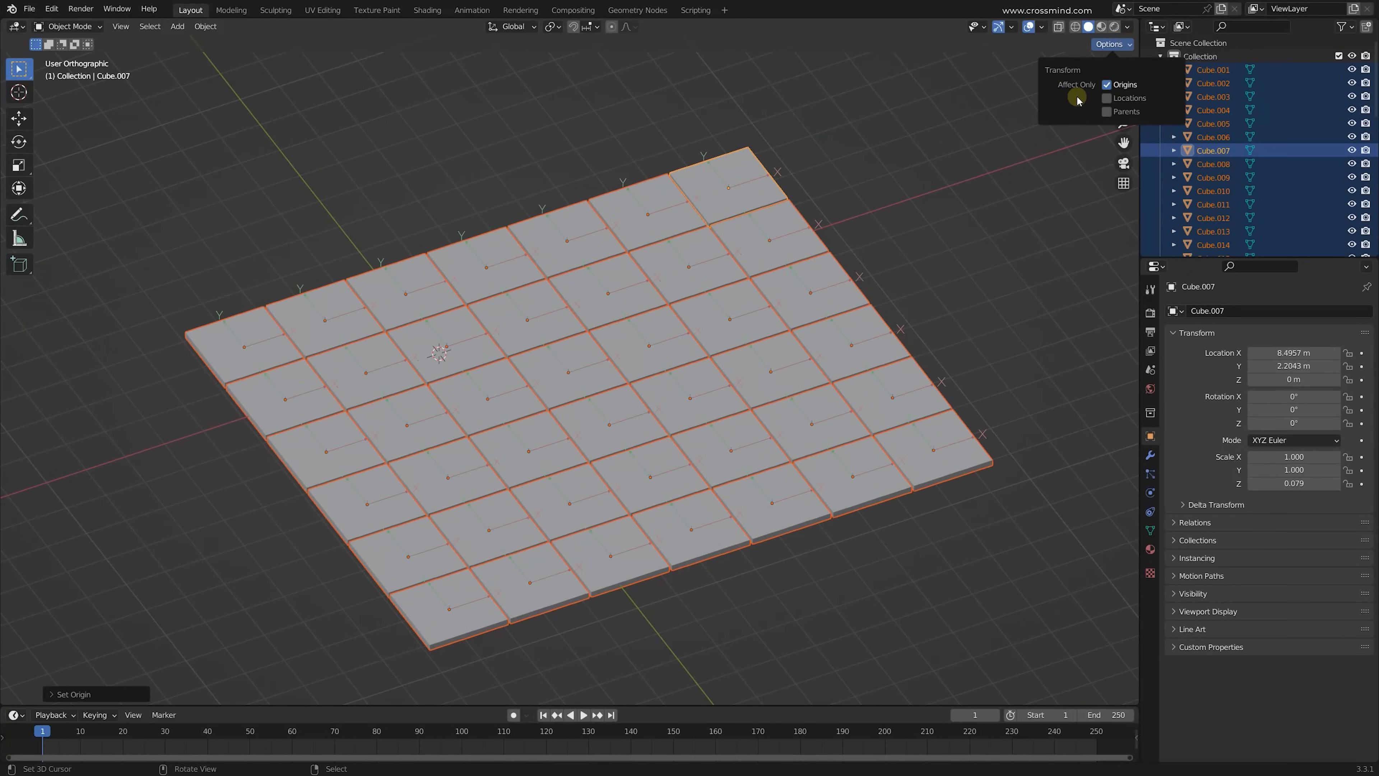
{"action": "key", "text": "g"}
{"action": "key", "text": "y"}
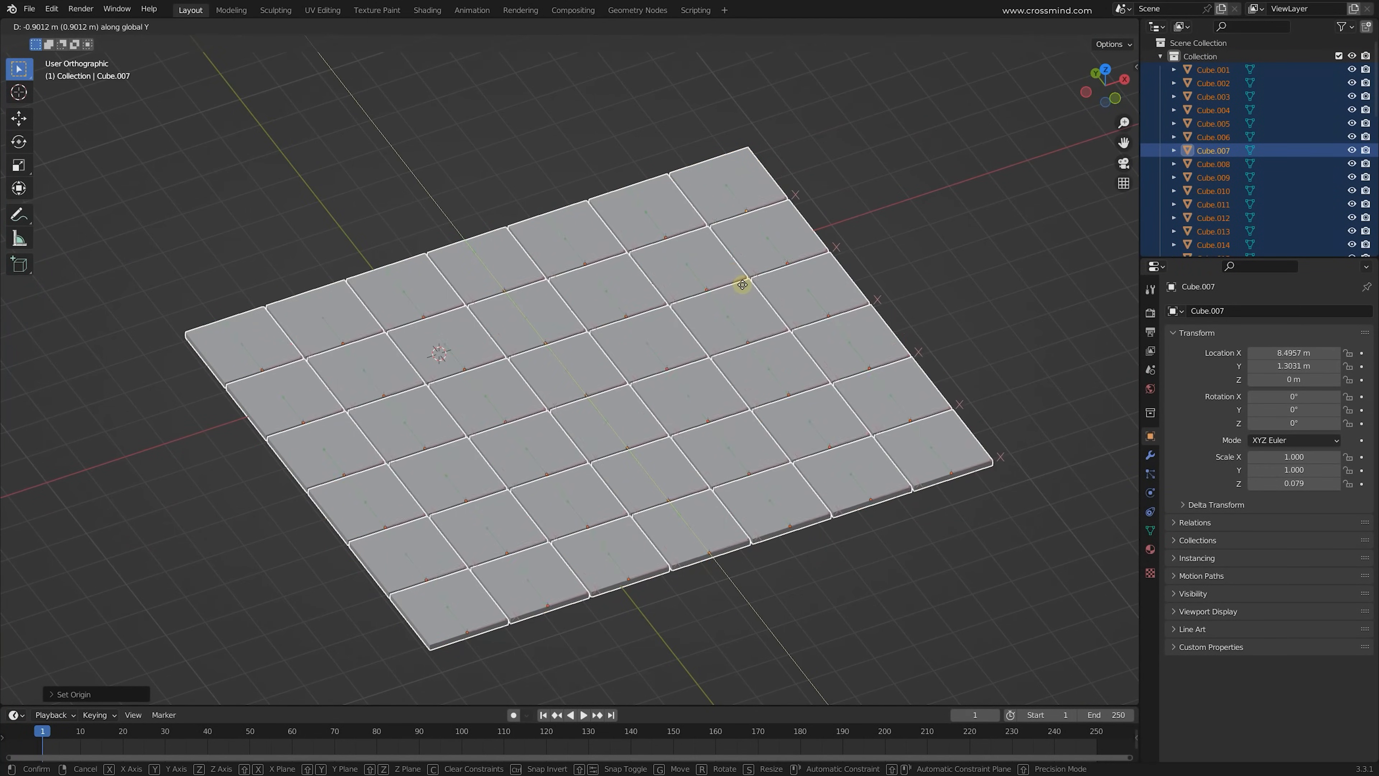
{"action": "left_click", "coordinate": [740, 285]}
{"action": "key", "text": "g"}
{"action": "key", "text": "x"}
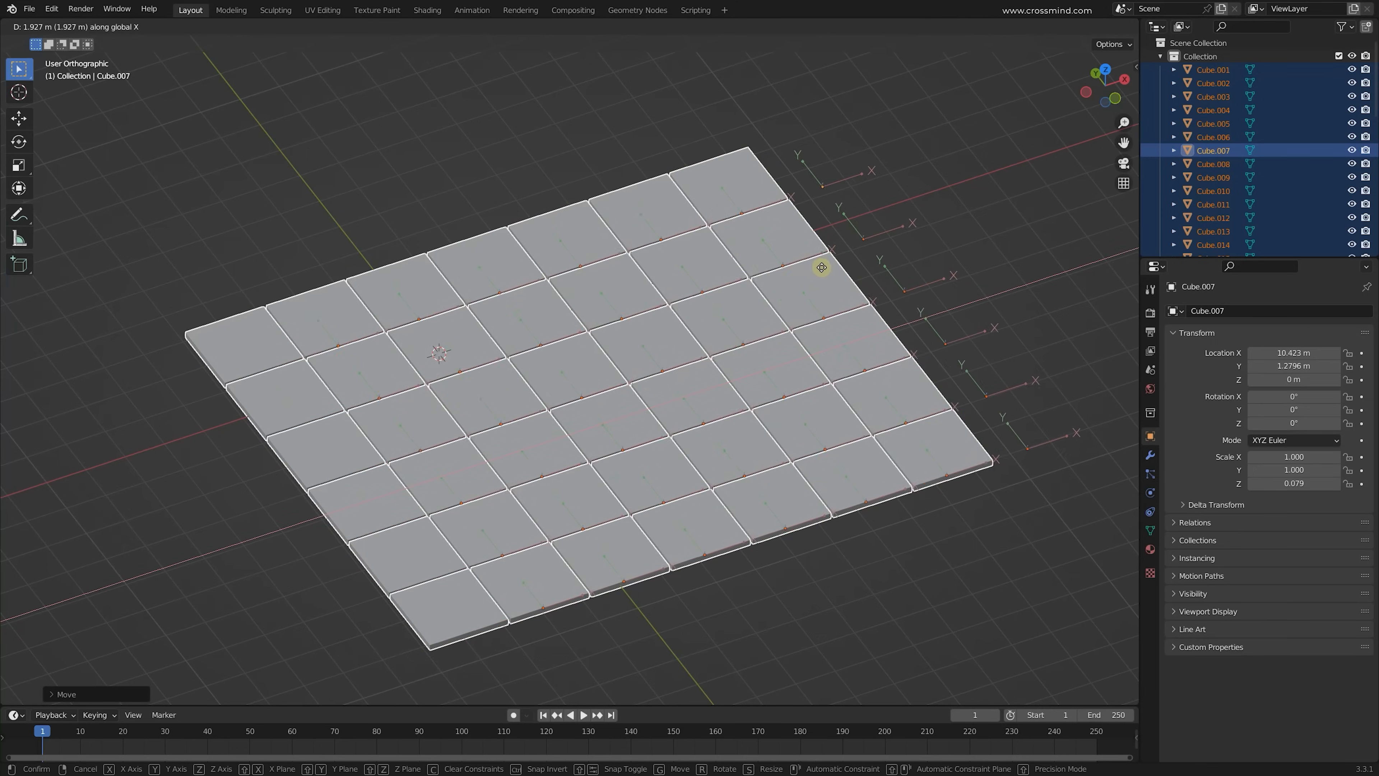
{"action": "left_click", "coordinate": [828, 265]}
{"action": "middle_click_drag", "start_coordinate": [828, 265], "coordinate": [814, 301]}
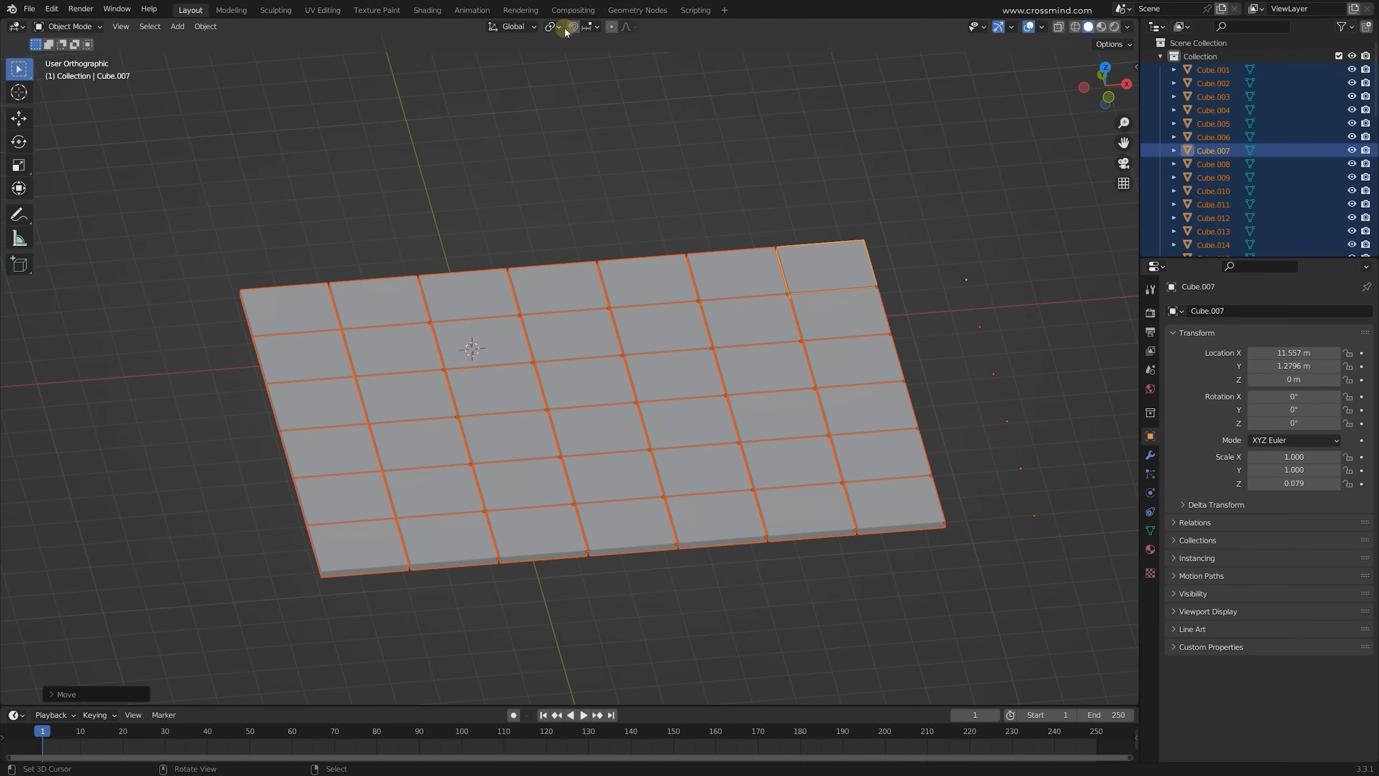
Step: Try rotating all tiles about the global X axis around their individual origins, and undo the rotation
{"action": "left_click", "coordinate": [553, 27]}
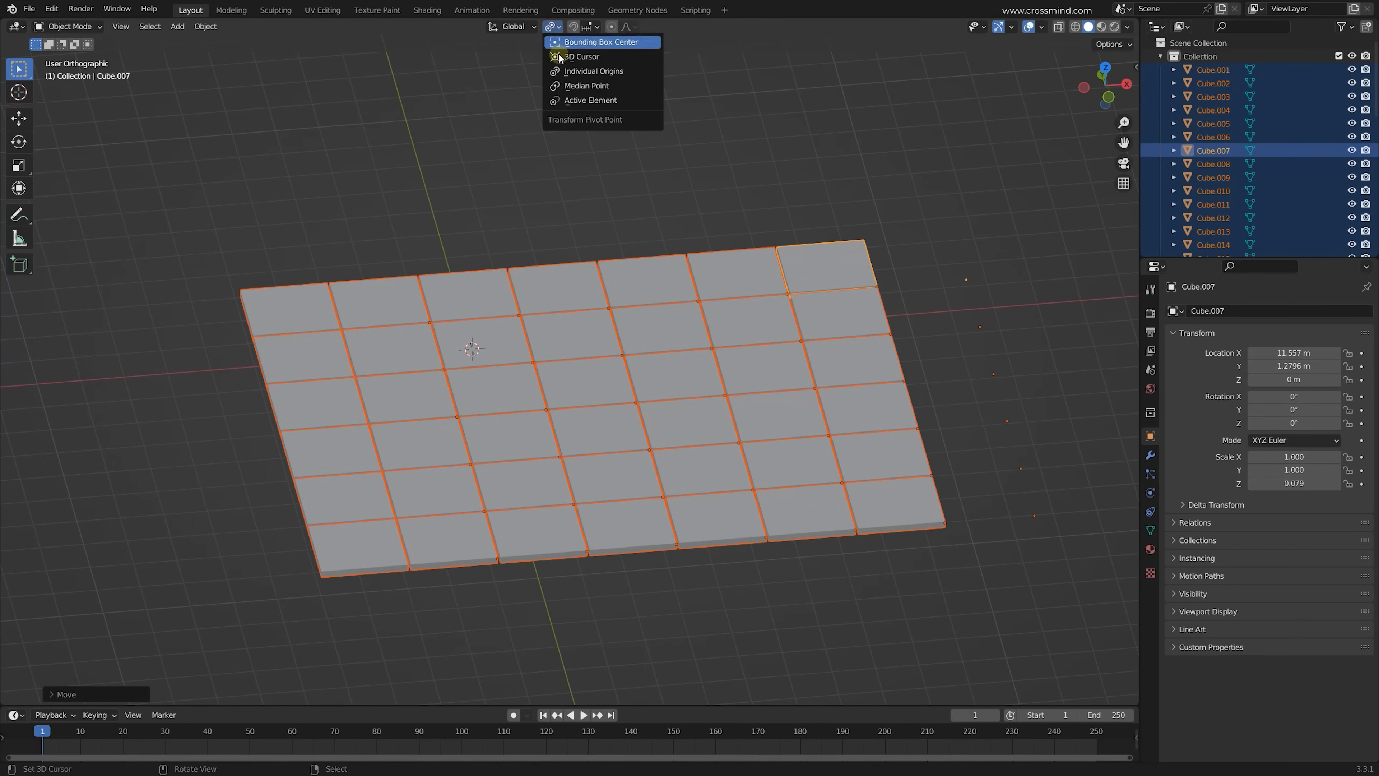
{"action": "middle_click_drag", "start_coordinate": [826, 321], "coordinate": [871, 302]}
{"action": "key", "text": "r"}
{"action": "key", "text": "x"}
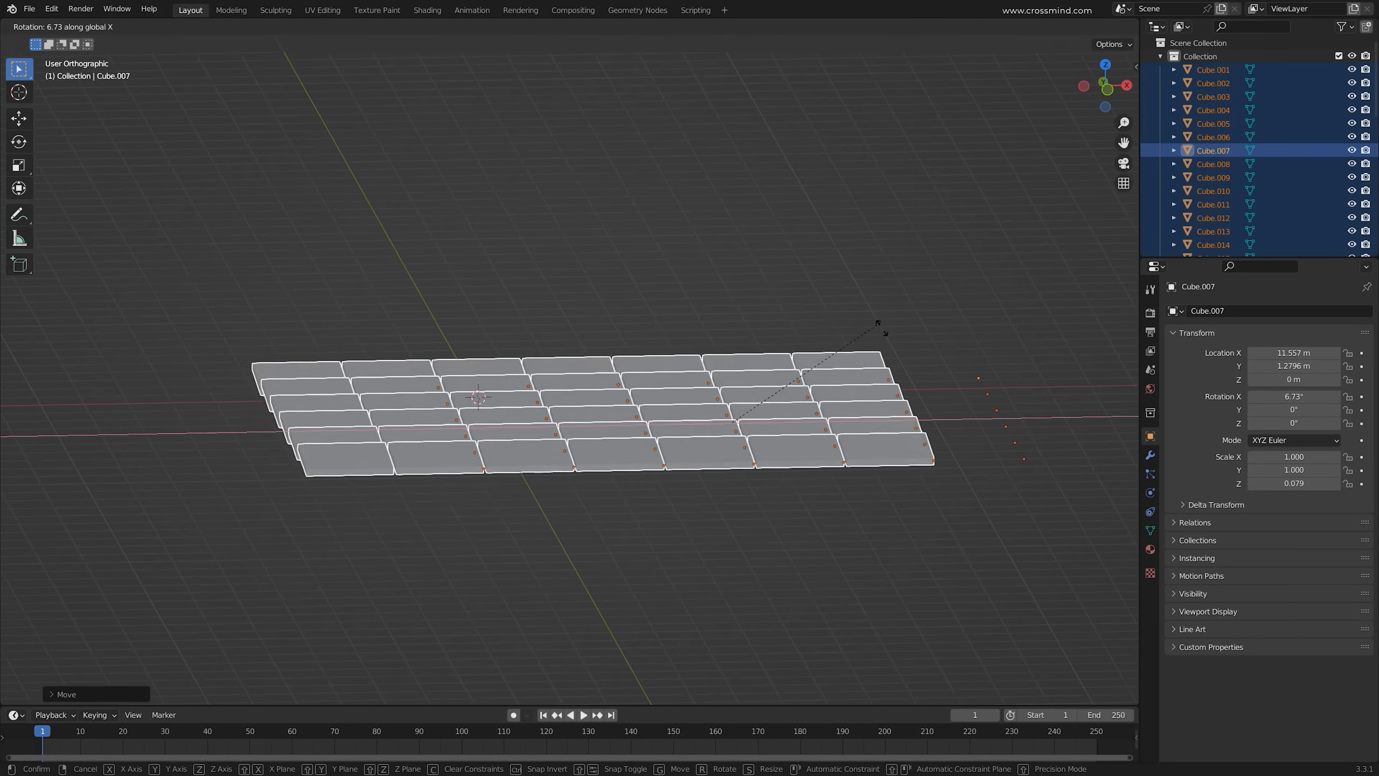
{"action": "left_click", "coordinate": [665, 391]}
{"action": "middle_click_drag", "start_coordinate": [665, 391], "coordinate": [696, 347]}
{"action": "middle_click_drag", "start_coordinate": [802, 392], "coordinate": [791, 405]}
{"action": "key", "text": "ctrl+z"}
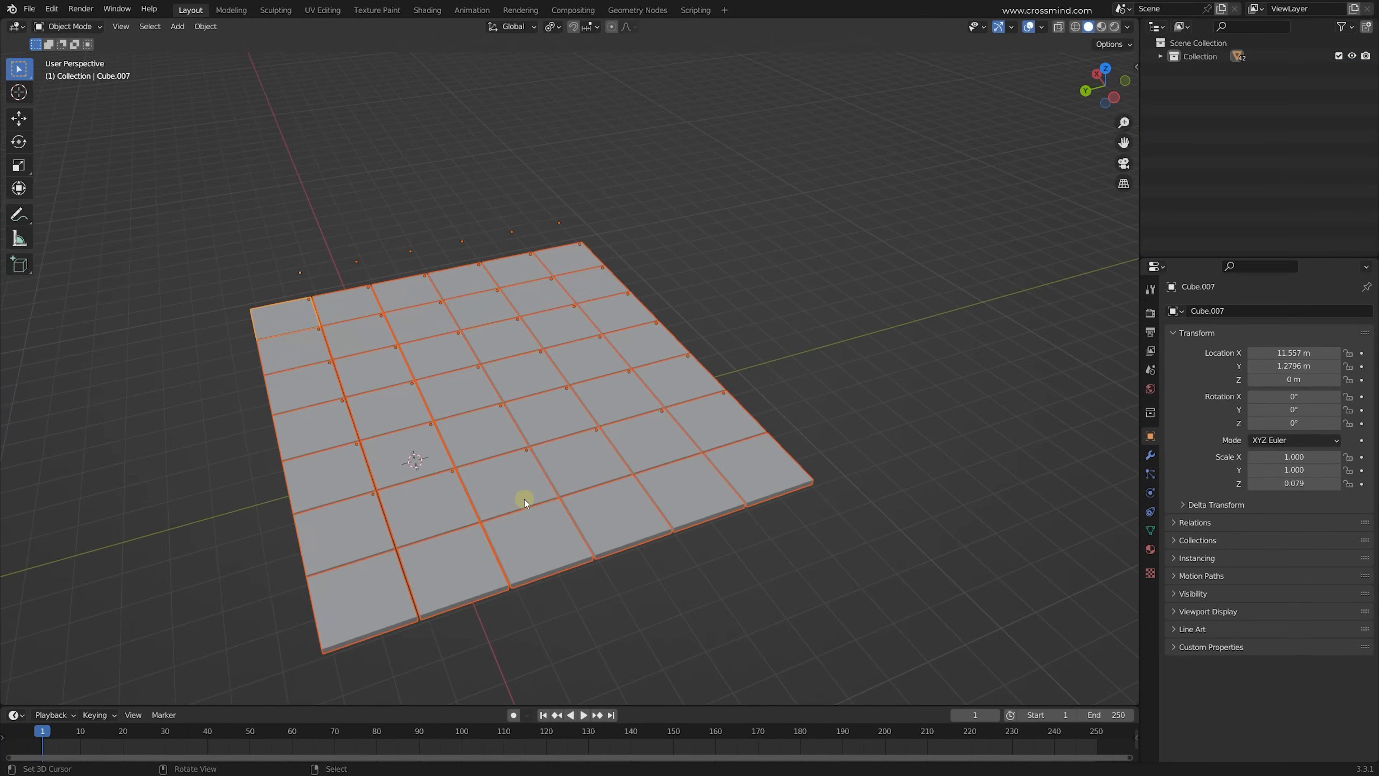
Step: Add a cube in top view, move it to about X -3.40 m, Y 3.58 m, and scale it uniformly to about 0.60
{"action": "key", "text": "KP_7"}
{"action": "key", "text": "shift+a"}
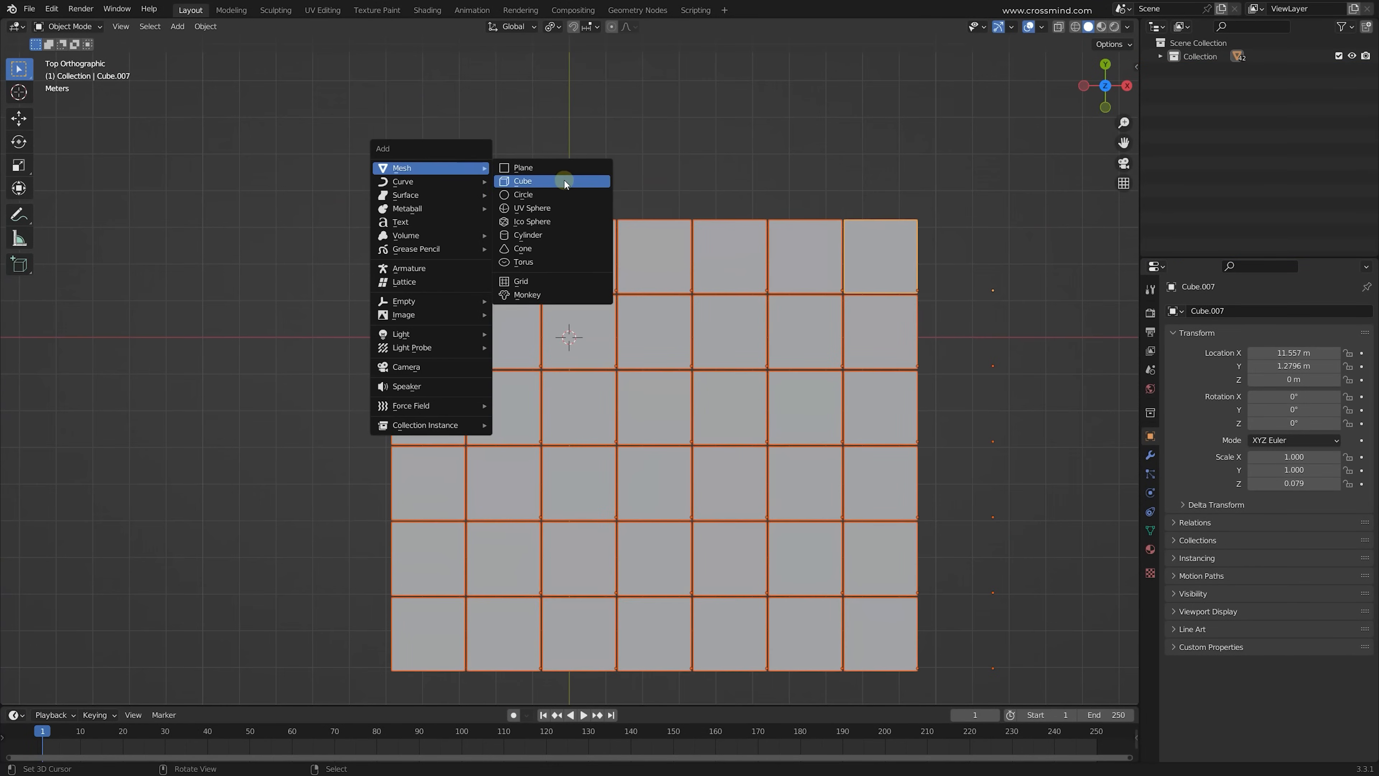
{"action": "left_click", "coordinate": [565, 180]}
{"action": "scroll", "coordinate": [597, 245], "scroll_direction": "down", "scroll_amount": 3}
{"action": "key", "text": "g"}
{"action": "left_click", "coordinate": [547, 240]}
{"action": "scroll", "coordinate": [553, 245], "scroll_direction": "up", "scroll_amount": 3}
{"action": "key", "text": "s"}
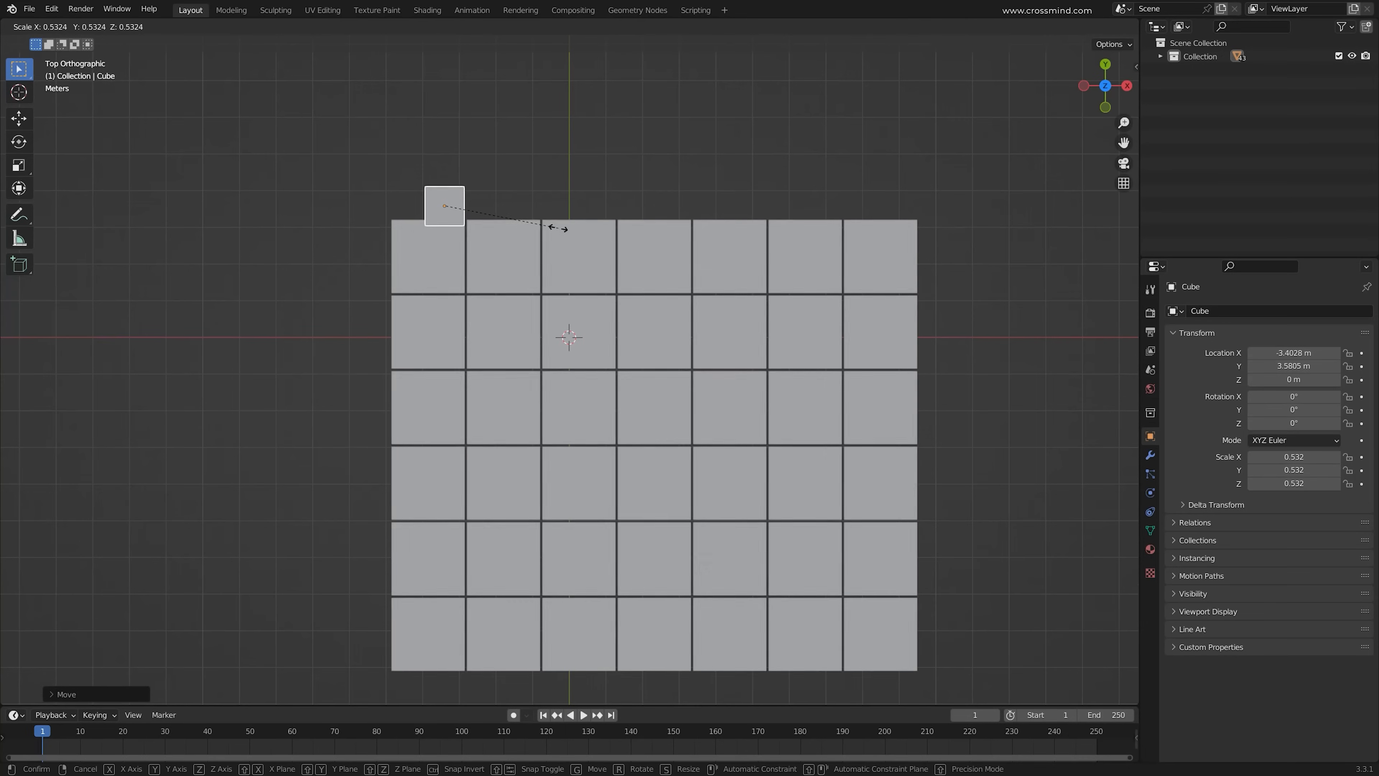
{"action": "left_click", "coordinate": [569, 224]}
Step: Flatten the cube into a narrow bar scaled to about 1.55 in X and 0.17 in Y
{"action": "key", "text": "s"}
{"action": "key", "text": "x"}
{"action": "left_click", "coordinate": [724, 262]}
{"action": "key", "text": "s"}
{"action": "key", "text": "y"}
{"action": "left_click", "coordinate": [525, 216]}
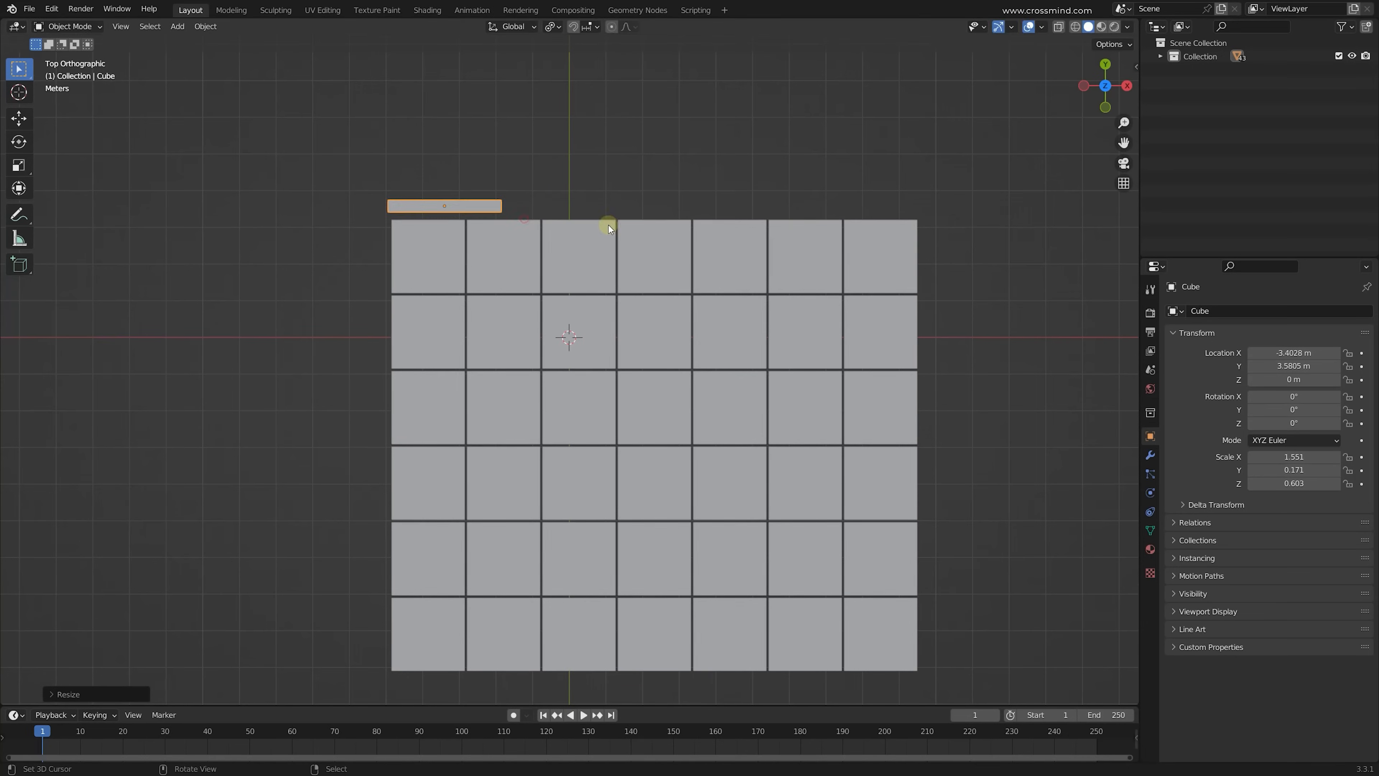
Step: Shrink the bar to about 0.73 in X and 0.14 in Y, and move it to about X -4.01 m, Y 3.46 m beside the grid corner
{"action": "key", "text": "s"}
{"action": "key", "text": "x"}
{"action": "left_click", "coordinate": [553, 213]}
{"action": "key", "text": "g"}
{"action": "left_click", "coordinate": [532, 218]}
{"action": "middle_click_drag", "start_coordinate": [533, 219], "coordinate": [450, 268]}
{"action": "key", "text": "s"}
{"action": "key", "text": "z"}
{"action": "right_click", "coordinate": [619, 591]}
Step: Raise the bar's top face along Z in Edit Mode to form a tall wall plank
{"action": "middle_click_drag", "start_coordinate": [632, 363], "coordinate": [499, 384]}
{"action": "key", "text": "Tab"}
{"action": "left_click", "coordinate": [463, 412]}
{"action": "key", "text": "g"}
{"action": "key", "text": "z"}
{"action": "left_click", "coordinate": [468, 157]}
{"action": "middle_click_drag", "start_coordinate": [468, 156], "coordinate": [588, 486]}
{"action": "key", "text": "Tab"}
{"action": "key", "text": "s"}
{"action": "right_click", "coordinate": [661, 503]}
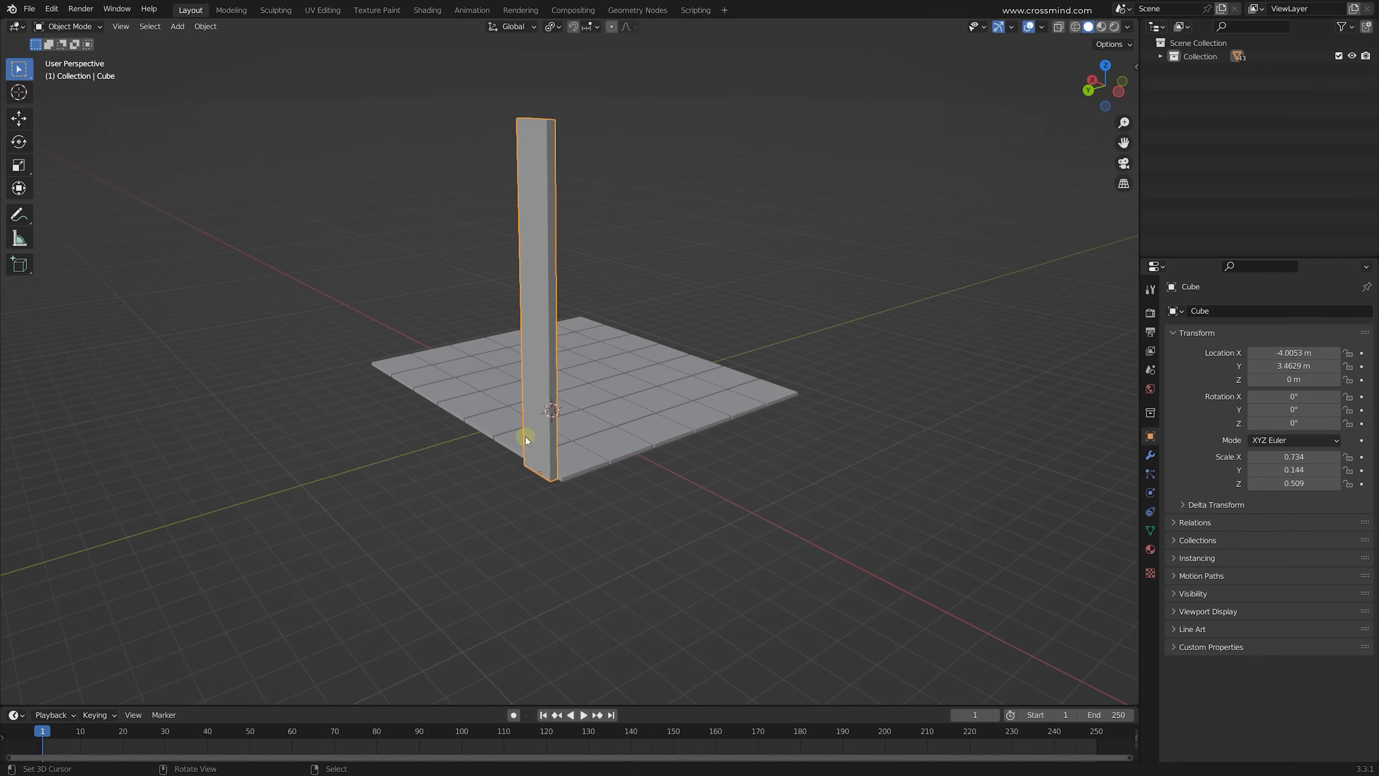
Step: Make linked duplicates of the plank along X, spaced about 1.56 m apart, to form a row of nine along the grid edge
{"action": "key", "text": "KP_7"}
{"action": "scroll", "coordinate": [526, 353], "scroll_direction": "up", "scroll_amount": 2}
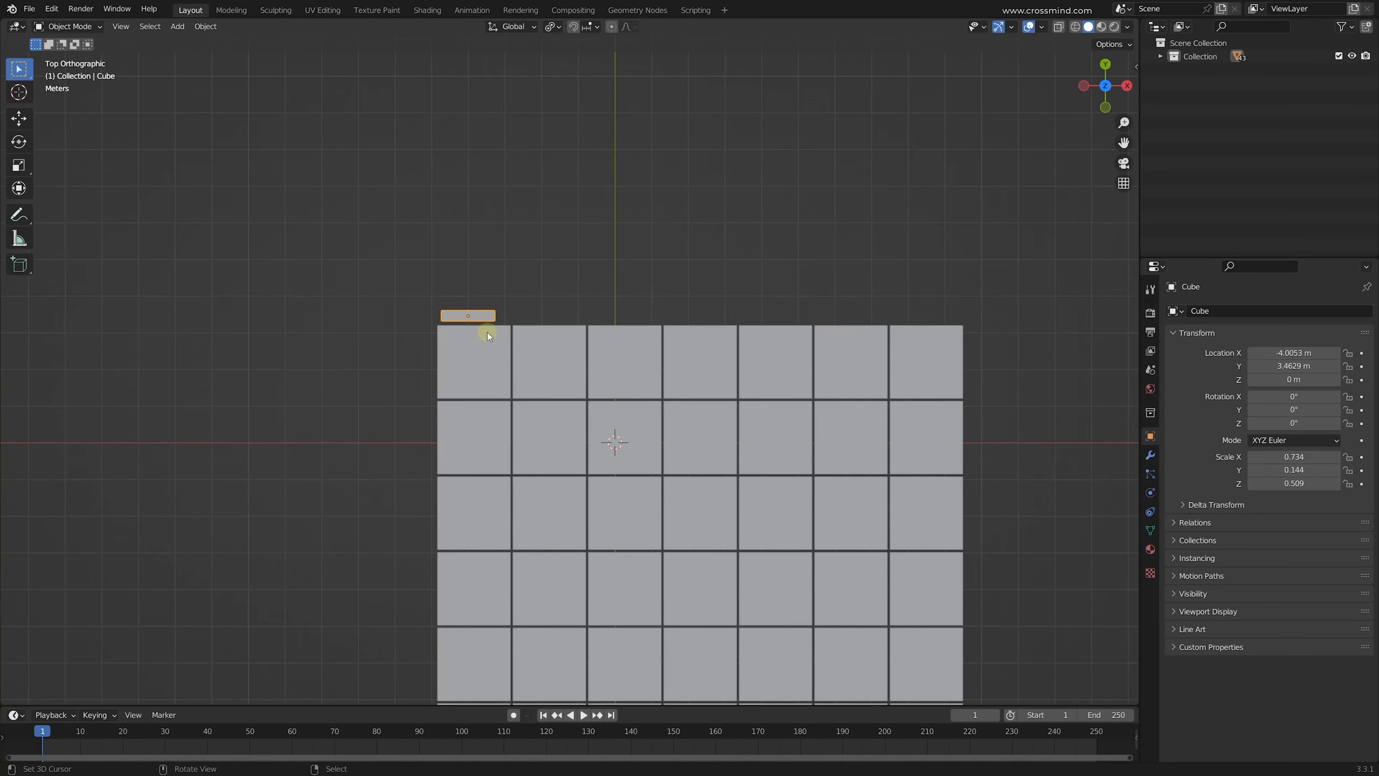
{"action": "key", "text": "shift+d"}
{"action": "key", "text": "x"}
{"action": "left_click", "coordinate": [542, 321]}
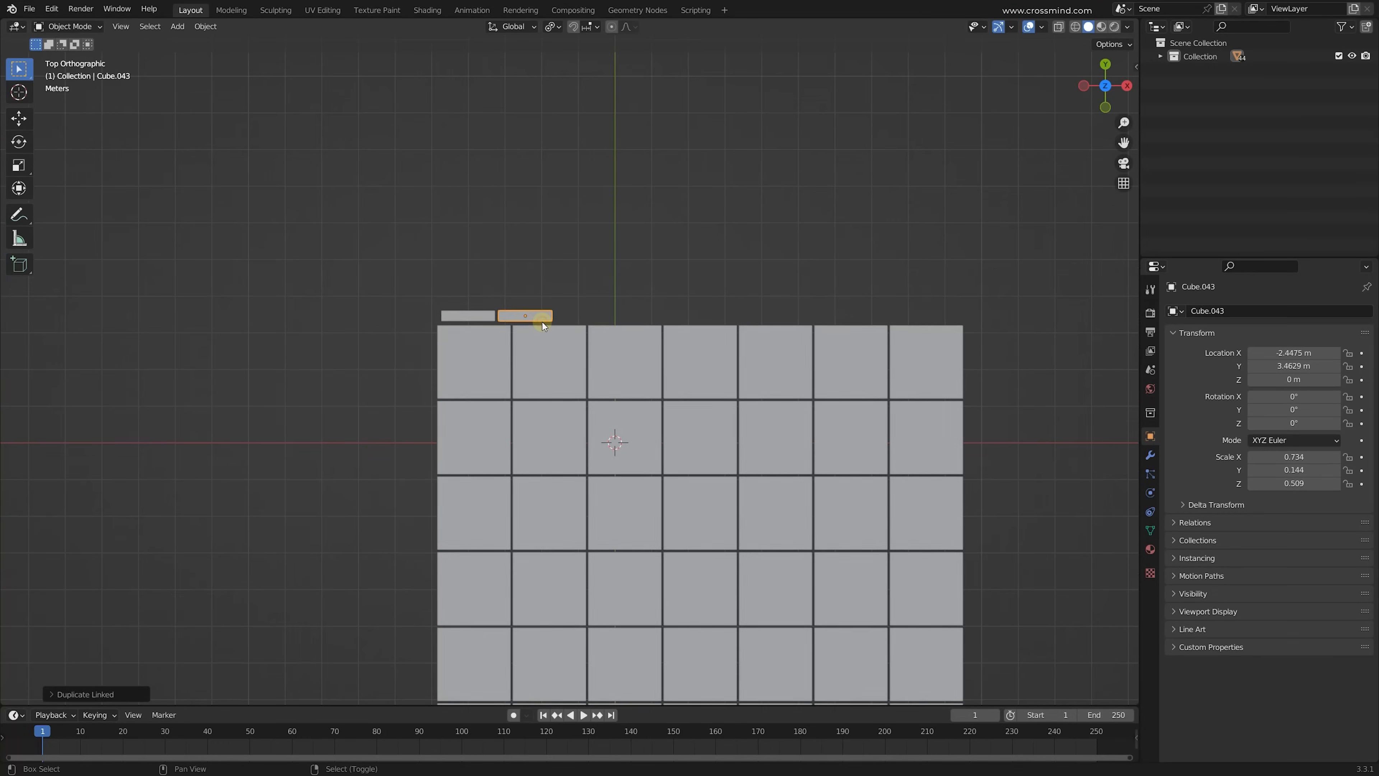
{"action": "key", "text": "shift+r"}
{"action": "key", "text": "shift+r"}
{"action": "key", "text": "shift+r"}
{"action": "key", "text": "shift+r"}
{"action": "key", "text": "shift+r"}
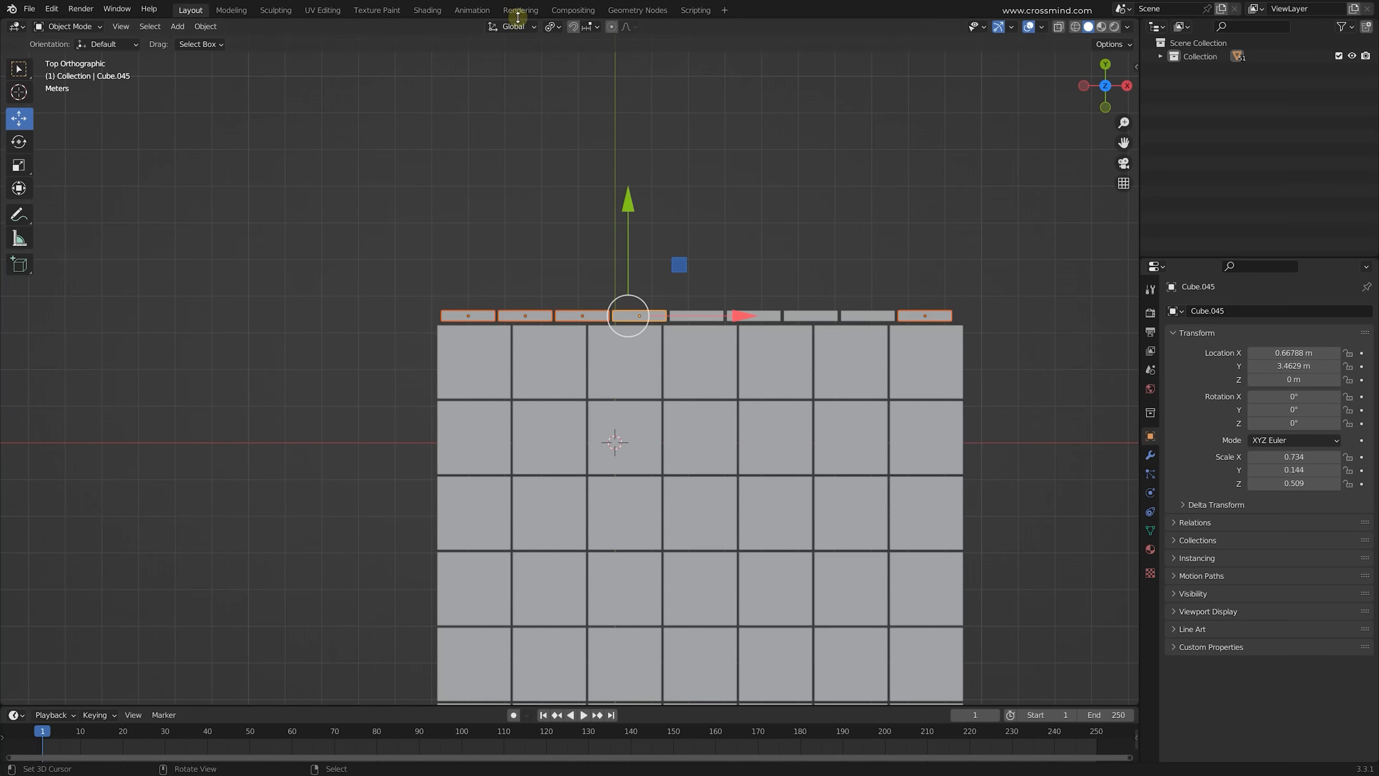
Step: Set the transform orientation to Local and the pivot to Individual Origins, and select all nine planks
{"action": "left_click", "coordinate": [528, 31]}
{"action": "left_click", "coordinate": [529, 83]}
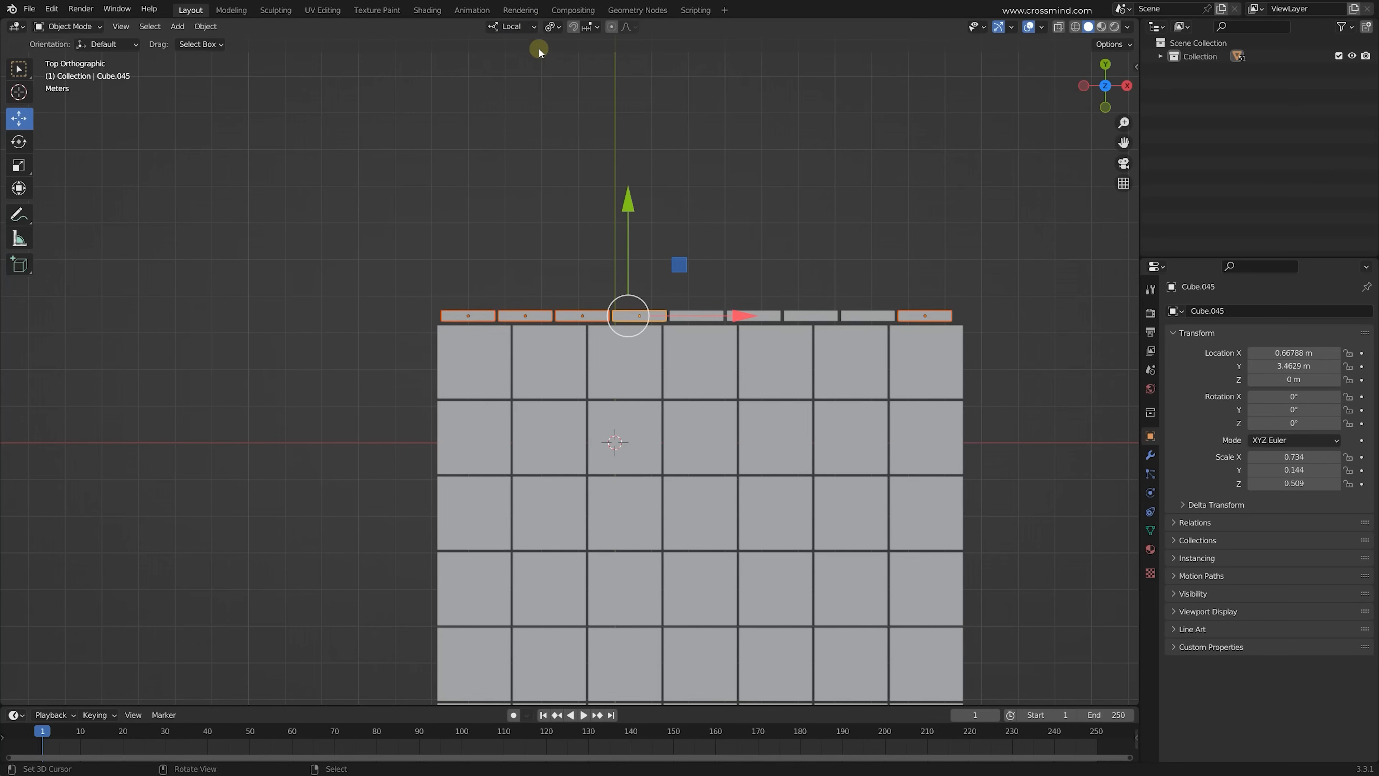
{"action": "left_click", "coordinate": [553, 30]}
{"action": "left_click", "coordinate": [585, 72]}
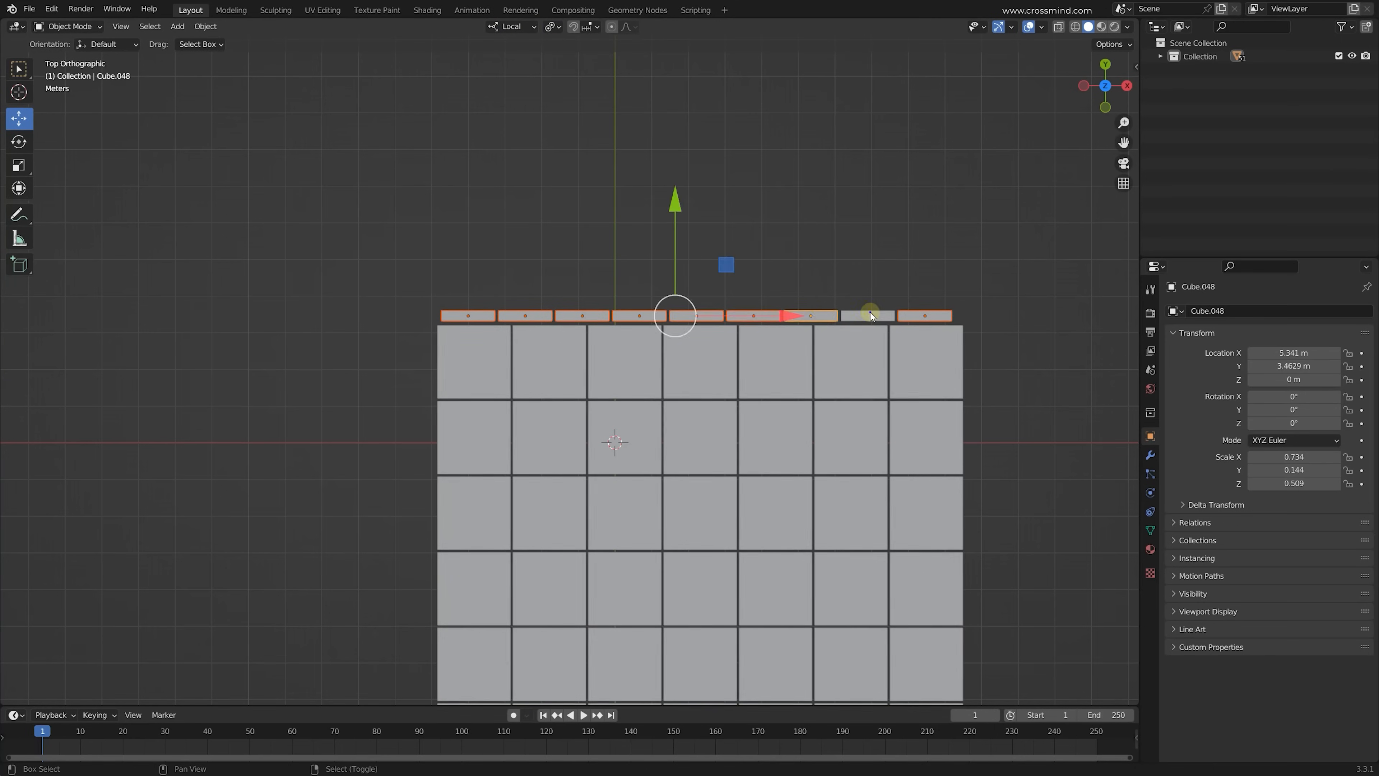
{"action": "right_click", "coordinate": [871, 313], "text": "shift"}
{"action": "middle_click_drag", "start_coordinate": [869, 314], "coordinate": [660, 269]}
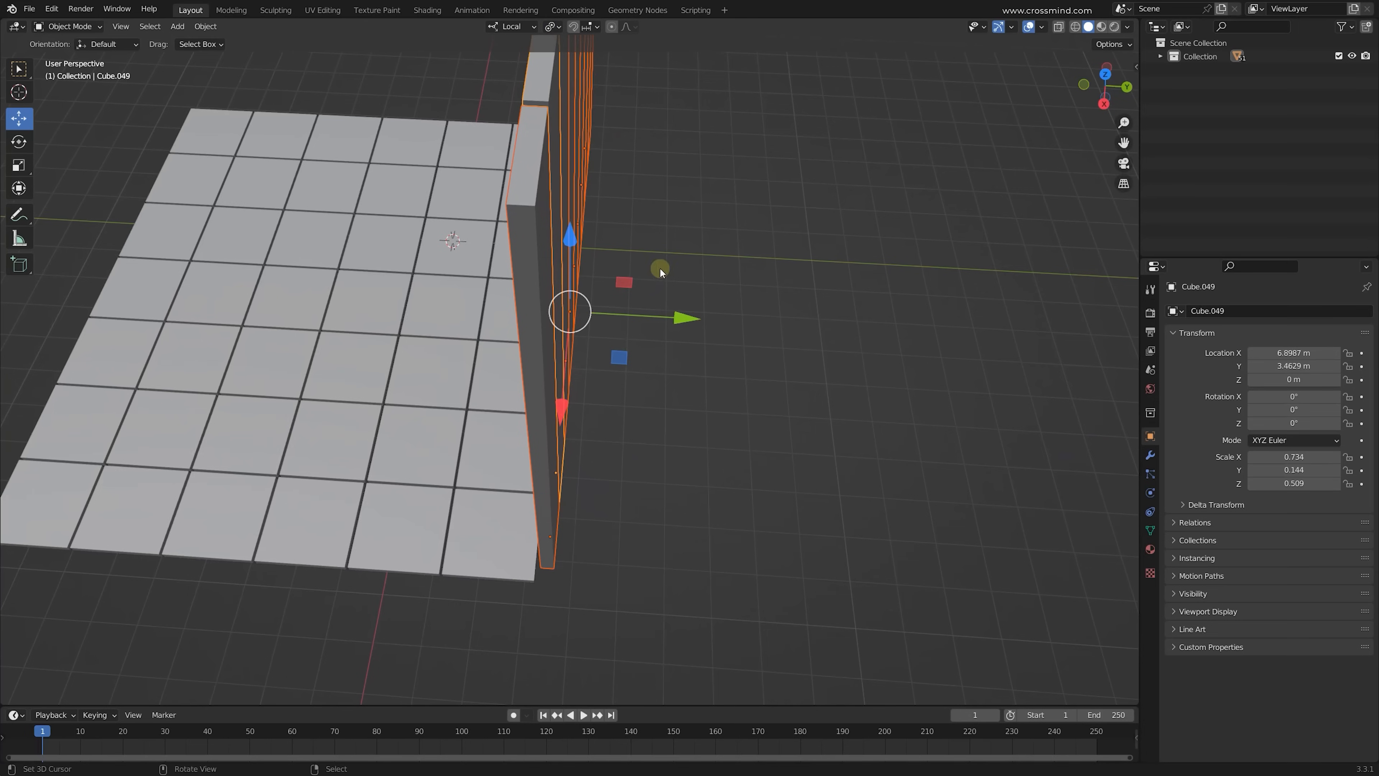
Step: Try rotating the selected planks about the Y axis and about the X axis
{"action": "middle_click_drag", "start_coordinate": [585, 315], "coordinate": [733, 285]}
{"action": "key", "text": "r"}
{"action": "key", "text": "y"}
{"action": "right_click", "coordinate": [673, 365]}
{"action": "scroll", "coordinate": [697, 326], "scroll_direction": "down", "scroll_amount": 2}
{"action": "key", "text": "r"}
{"action": "key", "text": "x"}
{"action": "right_click", "coordinate": [646, 418]}
{"action": "middle_click_drag", "start_coordinate": [671, 391], "coordinate": [599, 374]}
Step: Duplicate the row of planks in top view, offset about 12.4 m in X and -4.55 m in Y
{"action": "key", "text": "KP_7"}
{"action": "scroll", "coordinate": [580, 259], "scroll_direction": "up", "scroll_amount": 2}
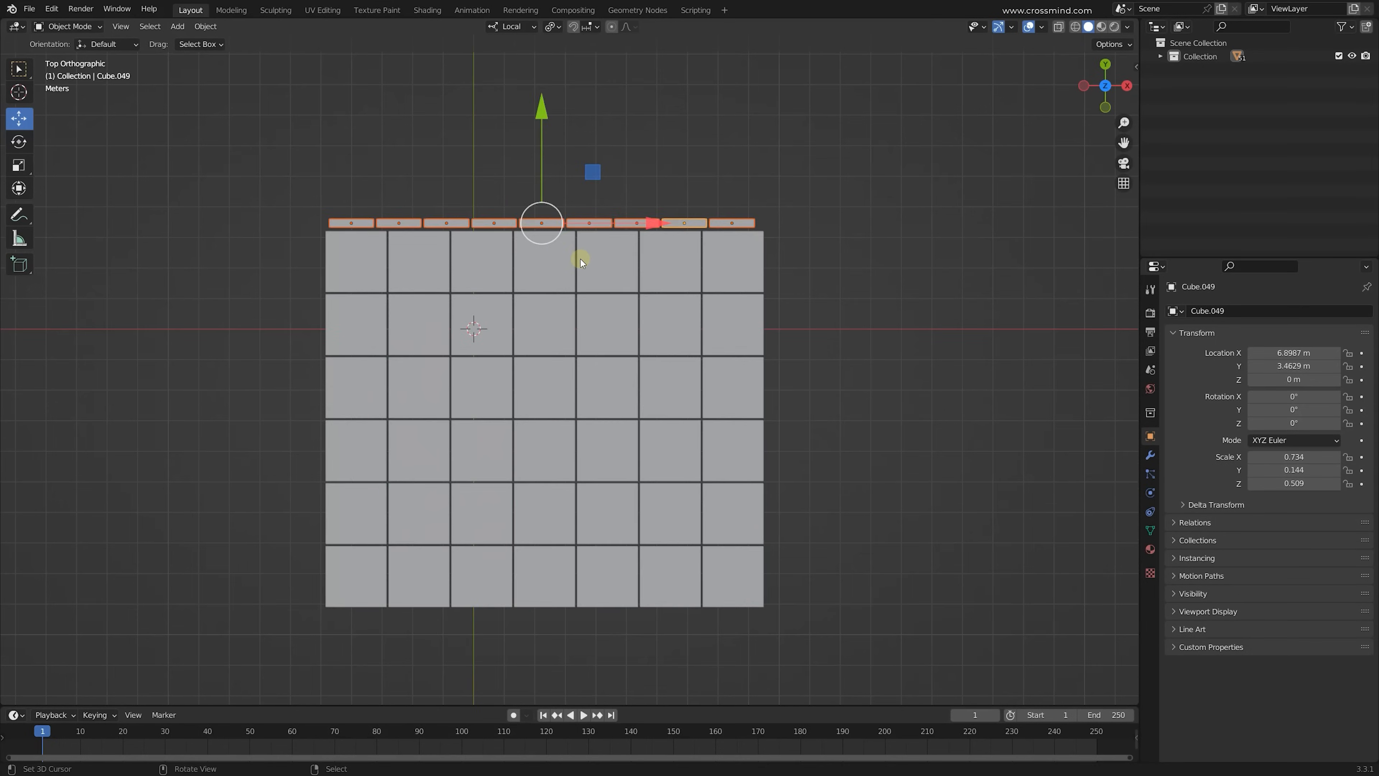
{"action": "key", "text": "shift+d"}
{"action": "left_click", "coordinate": [948, 398]}
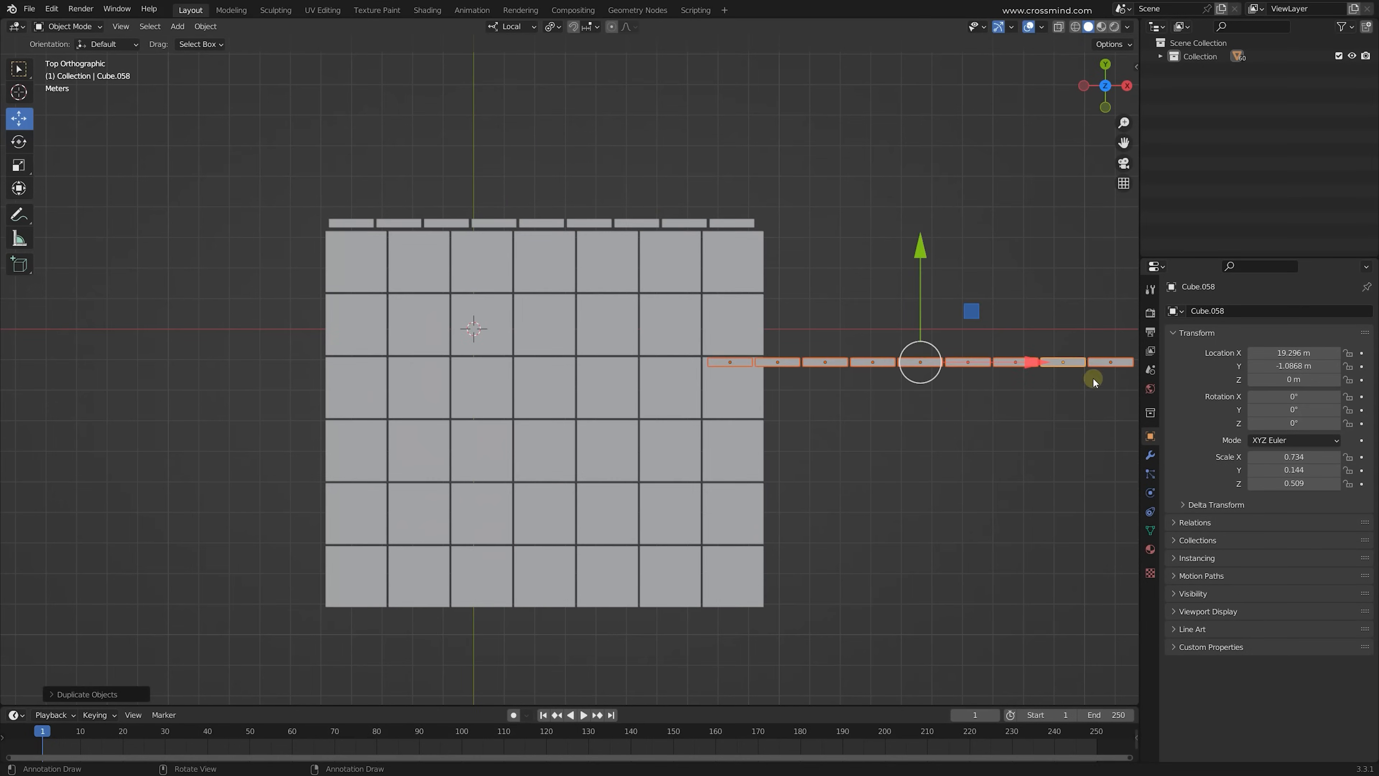
{"action": "key", "text": "r"}
{"action": "right_click", "coordinate": [1074, 302]}
Step: Rotate the duplicated row 90° about its bounding box center in Global orientation and place it along the grid's adjacent edge as a second wall
{"action": "left_click", "coordinate": [513, 28]}
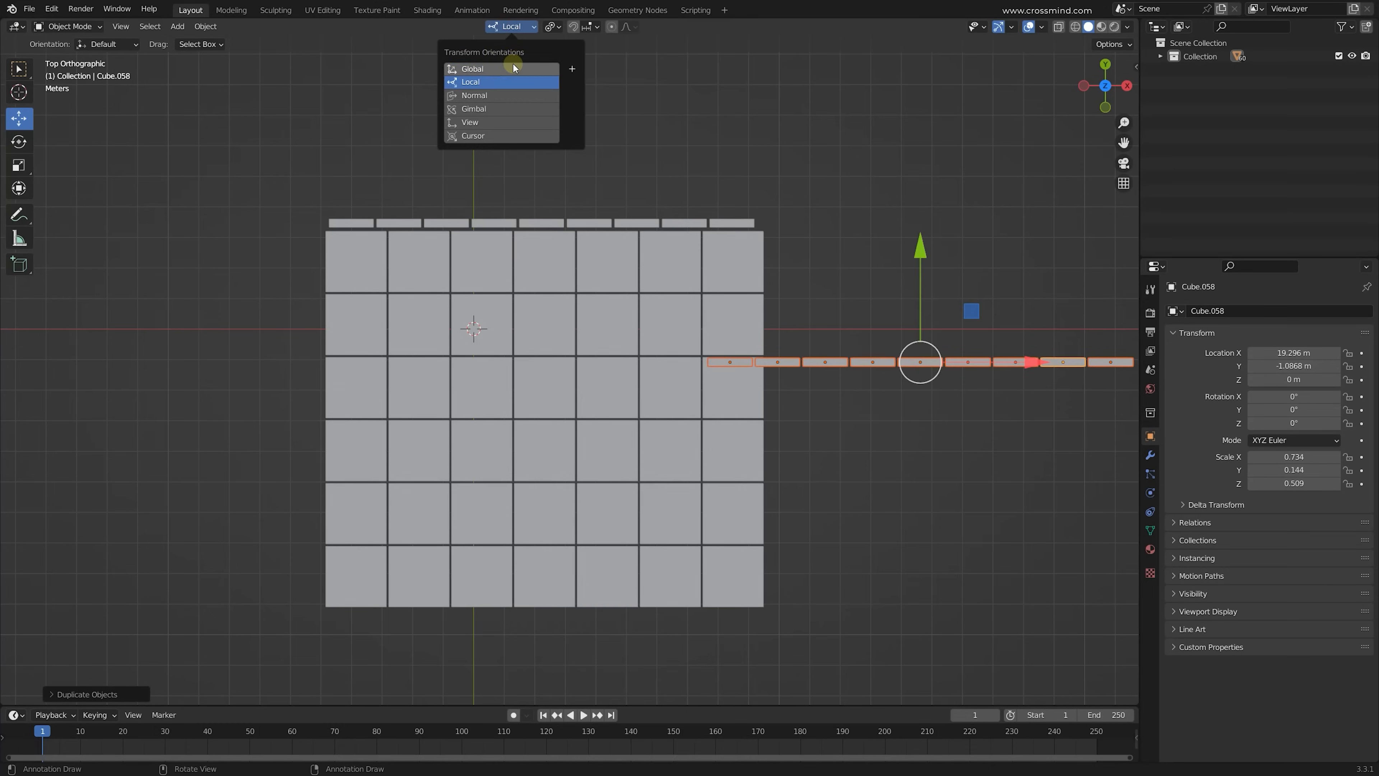
{"action": "left_click", "coordinate": [553, 26]}
{"action": "left_click", "coordinate": [554, 28]}
{"action": "left_click", "coordinate": [553, 29]}
{"action": "left_click", "coordinate": [578, 44]}
{"action": "key", "text": "r"}
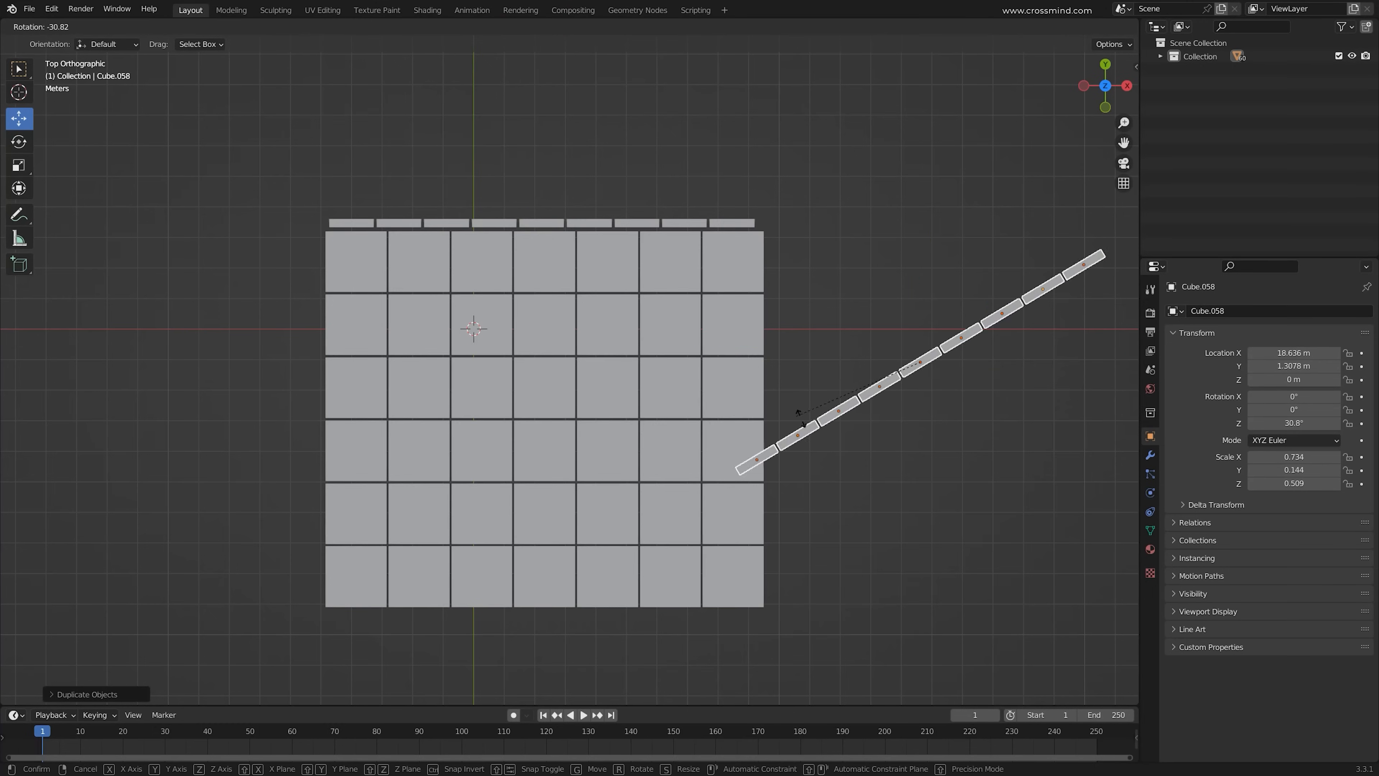
{"action": "left_click", "coordinate": [912, 442]}
{"action": "key", "text": "g"}
{"action": "middle_click_drag", "start_coordinate": [787, 320], "coordinate": [521, 100]}
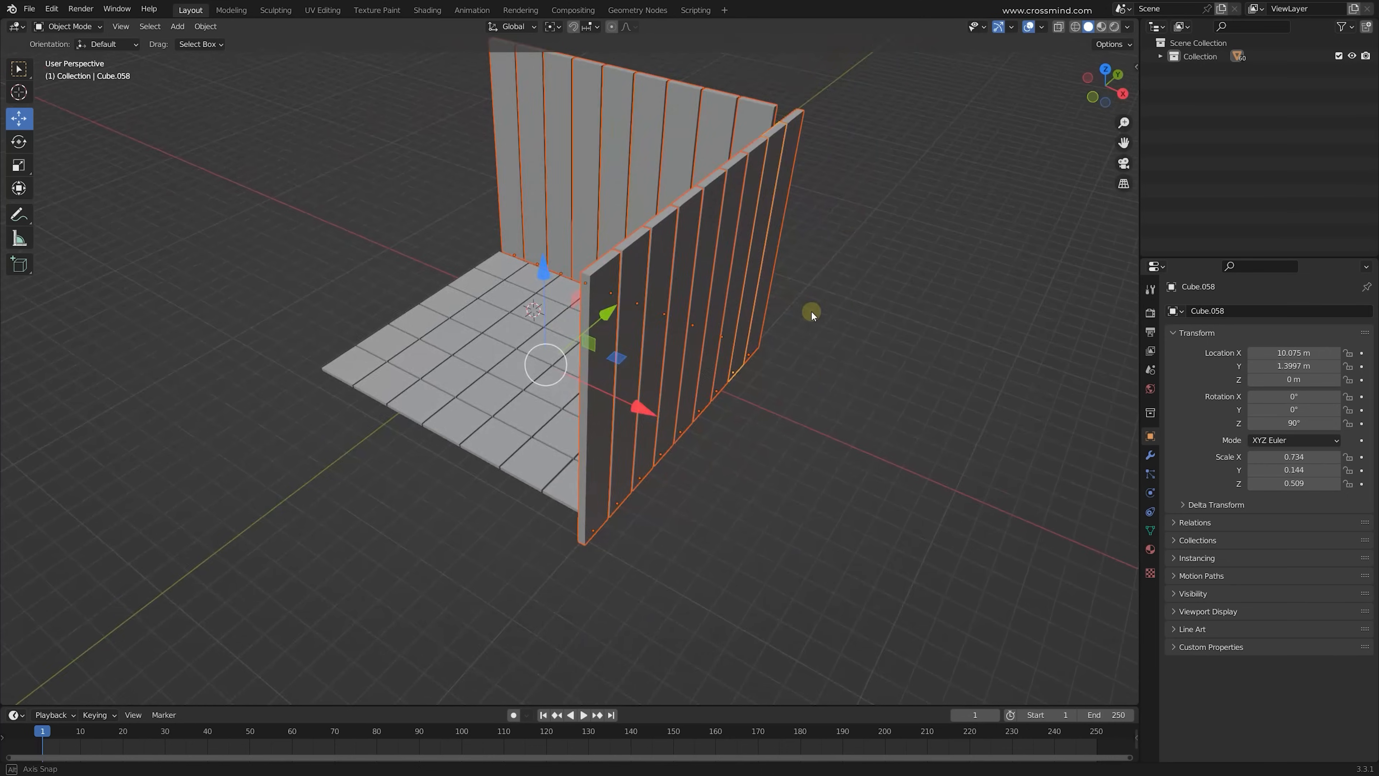
Step: Set the pivot to Individual Origins and rotate the planks of both walls -51° about their local X axes
{"action": "left_click", "coordinate": [554, 26]}
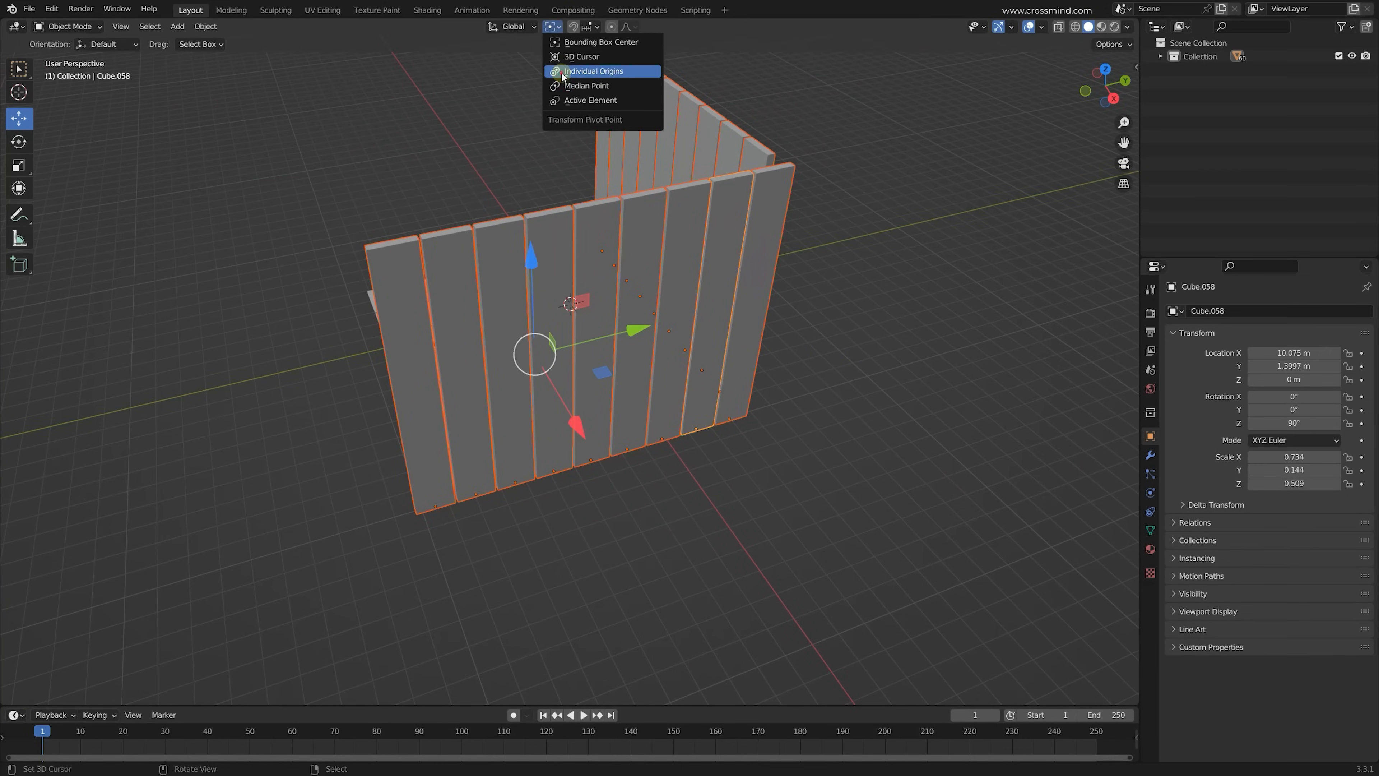
{"action": "left_click", "coordinate": [594, 68]}
{"action": "key", "text": "r"}
{"action": "key", "text": "x"}
{"action": "key", "text": "x"}
{"action": "left_click", "coordinate": [821, 431]}
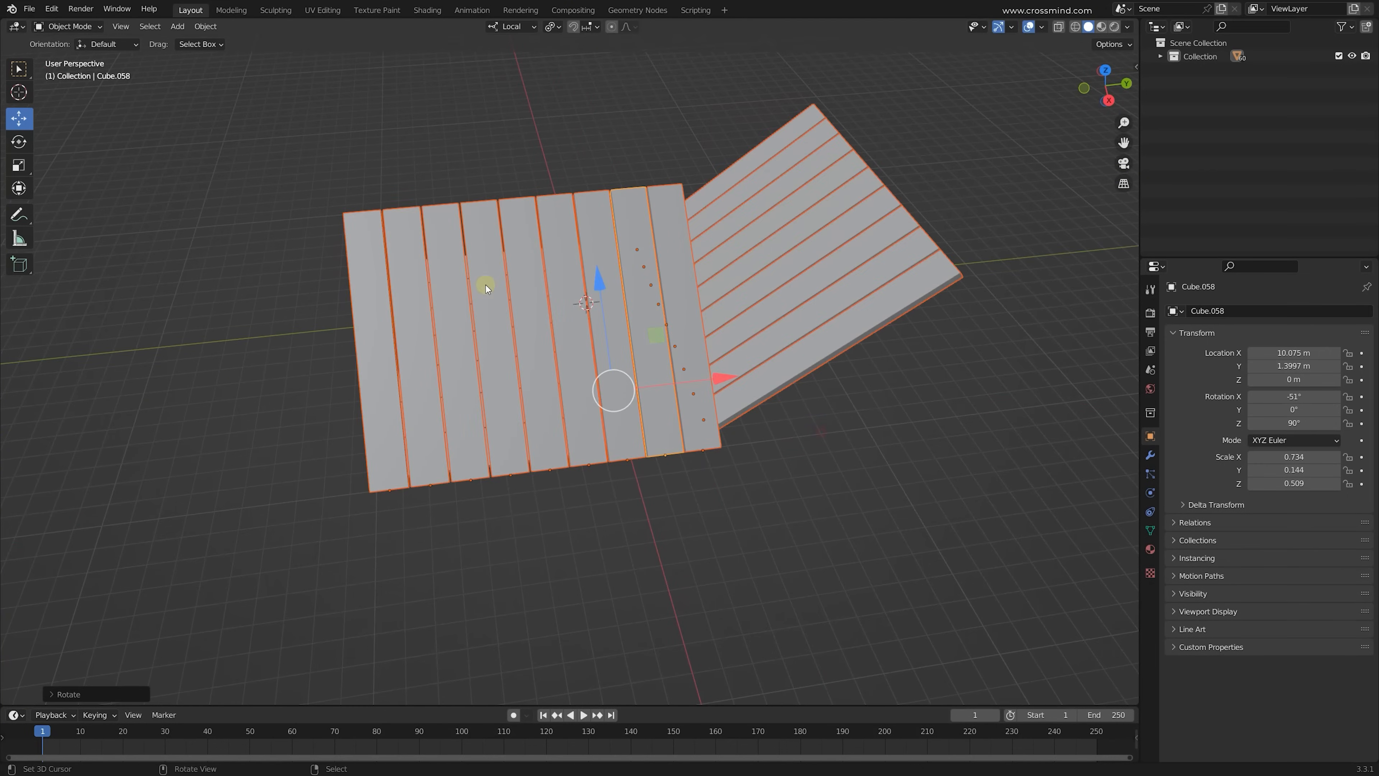
{"action": "middle_click_drag", "start_coordinate": [505, 291], "coordinate": [745, 222]}
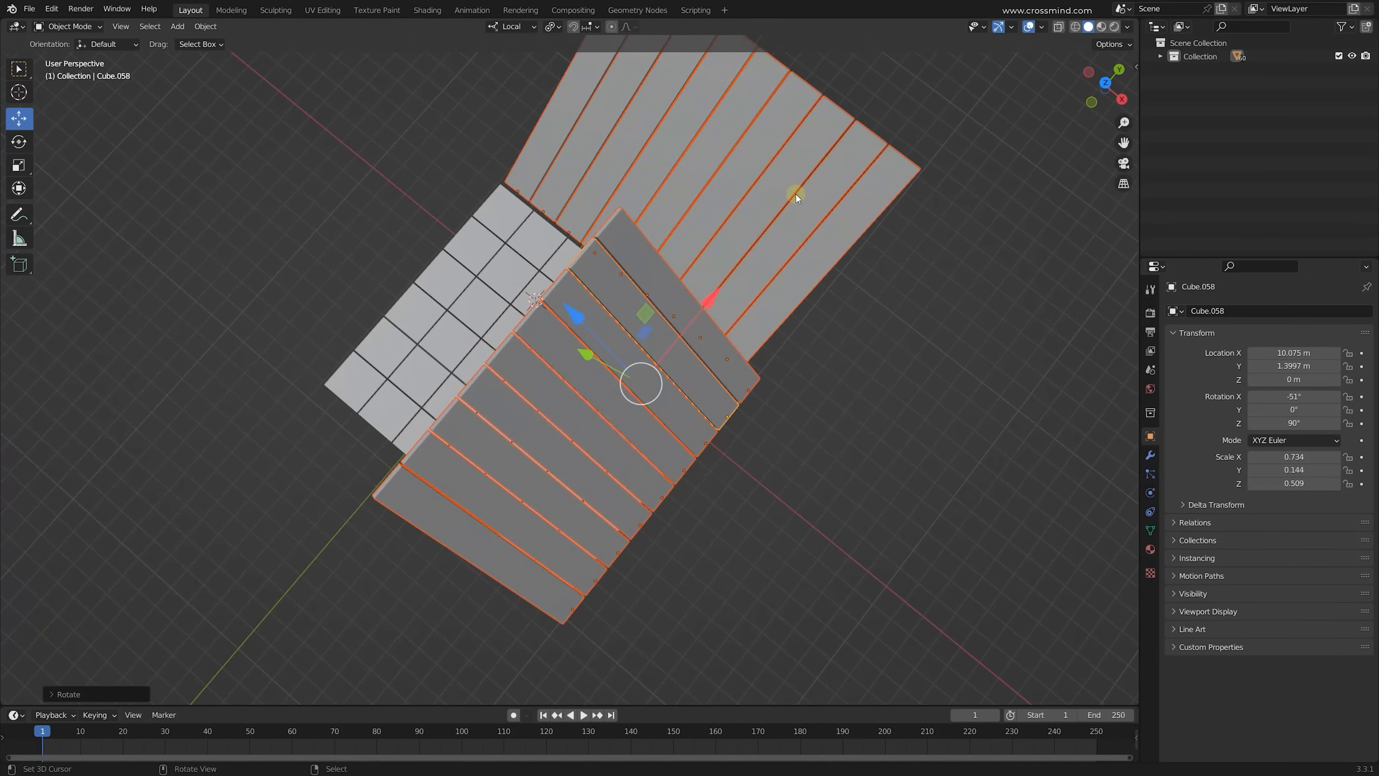
Step: Undo the planks' -51° local rotation and delete the second wall's planks, keeping only the back wall upright
{"action": "middle_click_drag", "start_coordinate": [796, 194], "coordinate": [959, 162]}
{"action": "right_click", "coordinate": [652, 224]}
{"action": "key", "text": "b"}
{"action": "left_click_drag", "start_coordinate": [826, 167], "coordinate": [461, 208]}
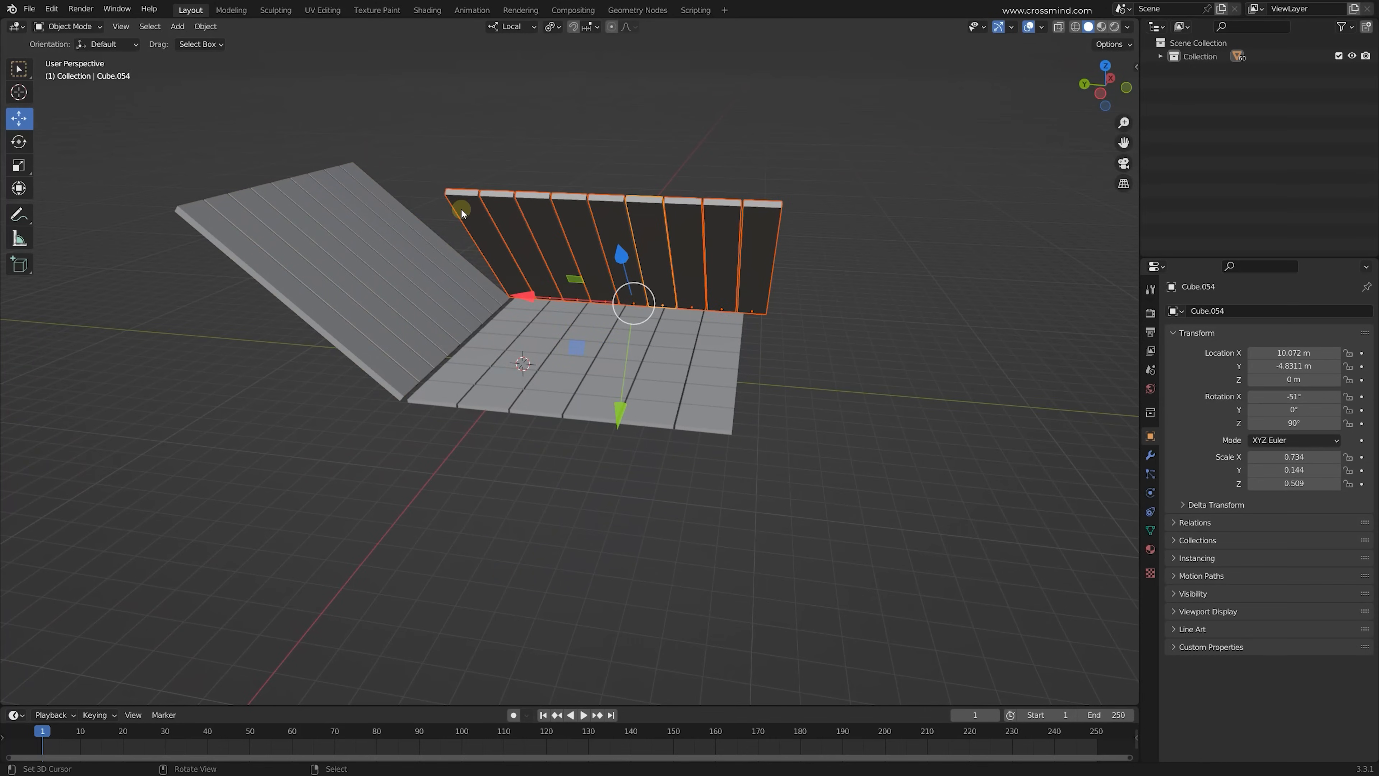
{"action": "key", "text": "Delete"}
{"action": "middle_click_drag", "start_coordinate": [461, 208], "coordinate": [572, 161]}
{"action": "key", "text": "ctrl+z"}
{"action": "key", "text": "b"}
{"action": "left_click_drag", "start_coordinate": [500, 159], "coordinate": [499, 160]}
{"action": "key", "text": "Delete"}
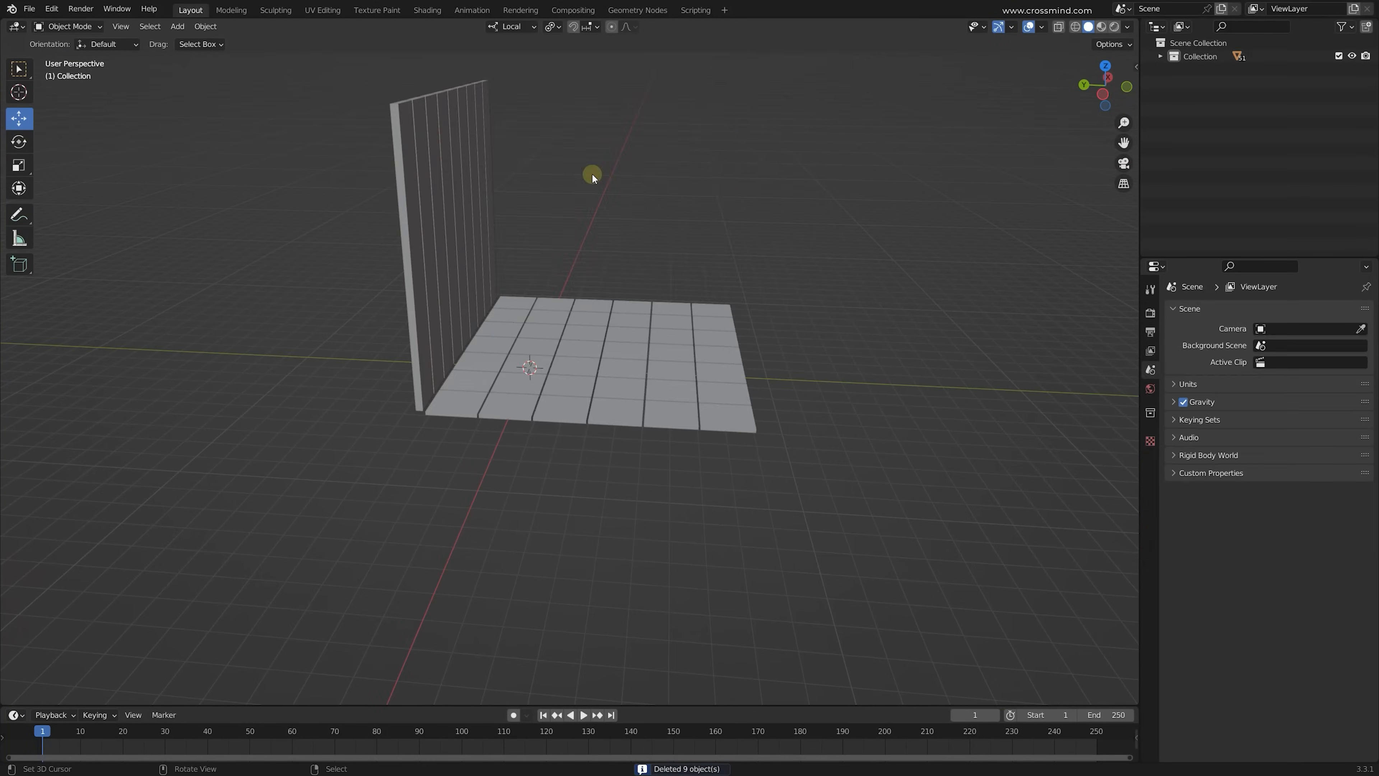
Step: Duplicate the back wall's row of planks in top view and place the copy horizontally across the tile grid's +X side
{"action": "key", "text": "KP_7"}
{"action": "middle_click_drag", "start_coordinate": [558, 218], "coordinate": [544, 175]}
{"action": "right_click", "coordinate": [550, 172]}
{"action": "left_click_drag", "start_coordinate": [338, 48], "coordinate": [772, 151]}
{"action": "key", "text": "KP_7"}
{"action": "key", "text": "shift+d"}
{"action": "left_click", "coordinate": [859, 338]}
Step: Rotate the duplicated row as one unit by about -89.9° in Global orientation and place it along the grid's +X edge
{"action": "key", "text": "r"}
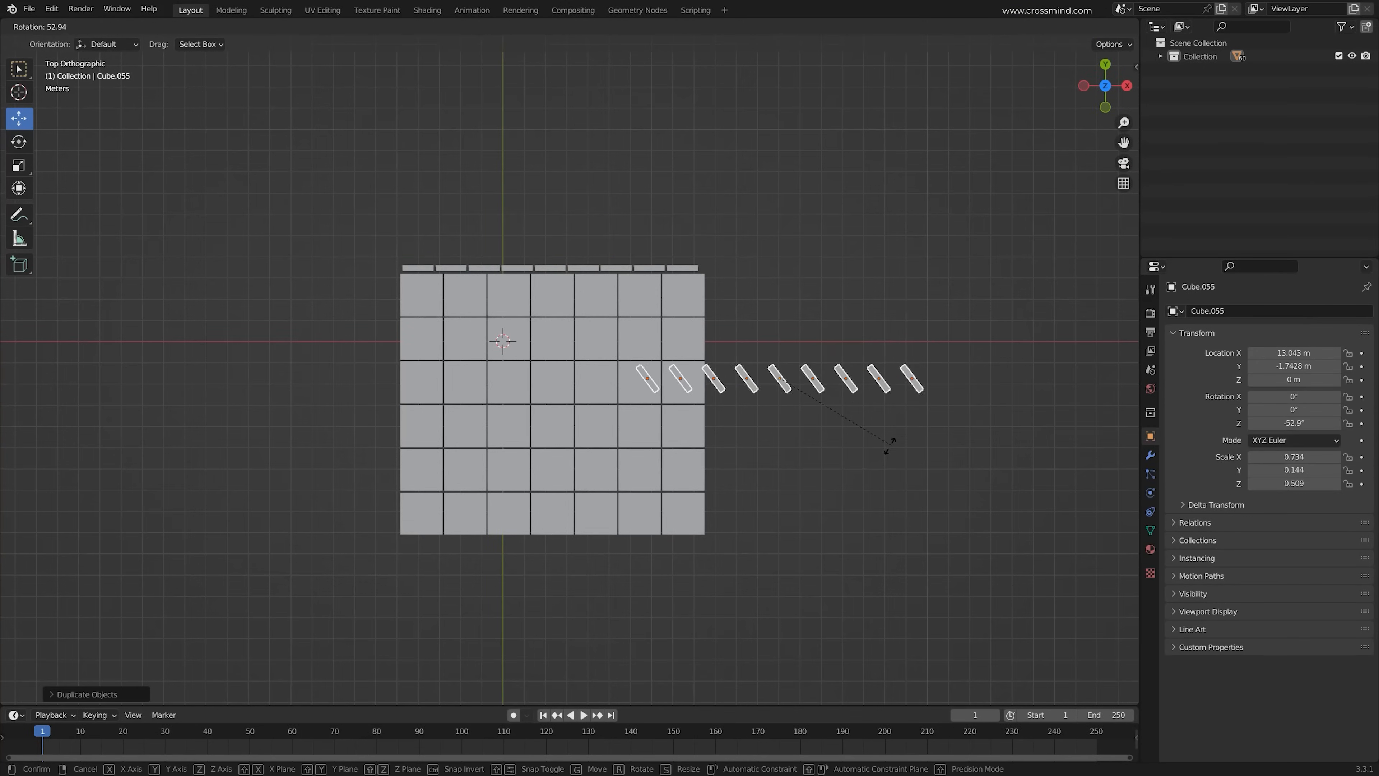
{"action": "right_click", "coordinate": [892, 440]}
{"action": "left_click", "coordinate": [521, 27]}
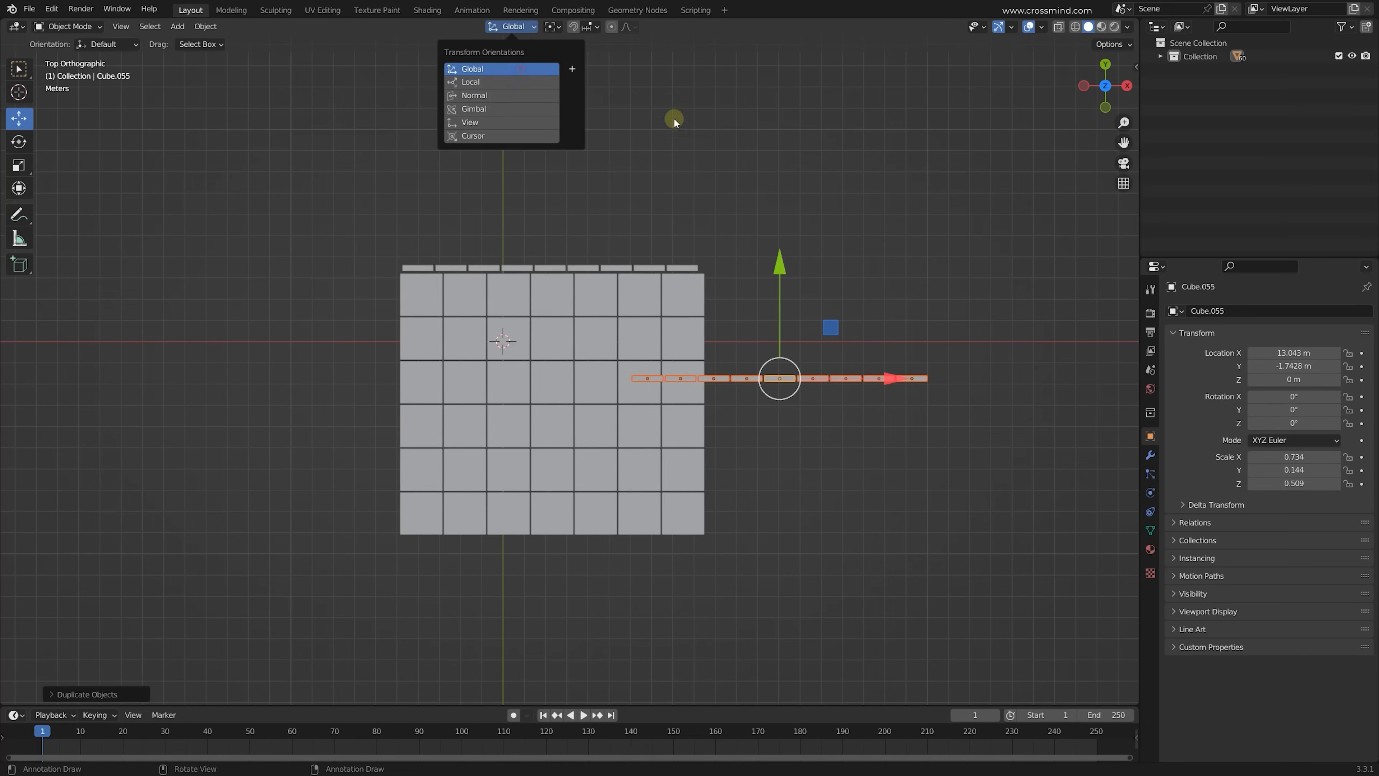
{"action": "key", "text": "r"}
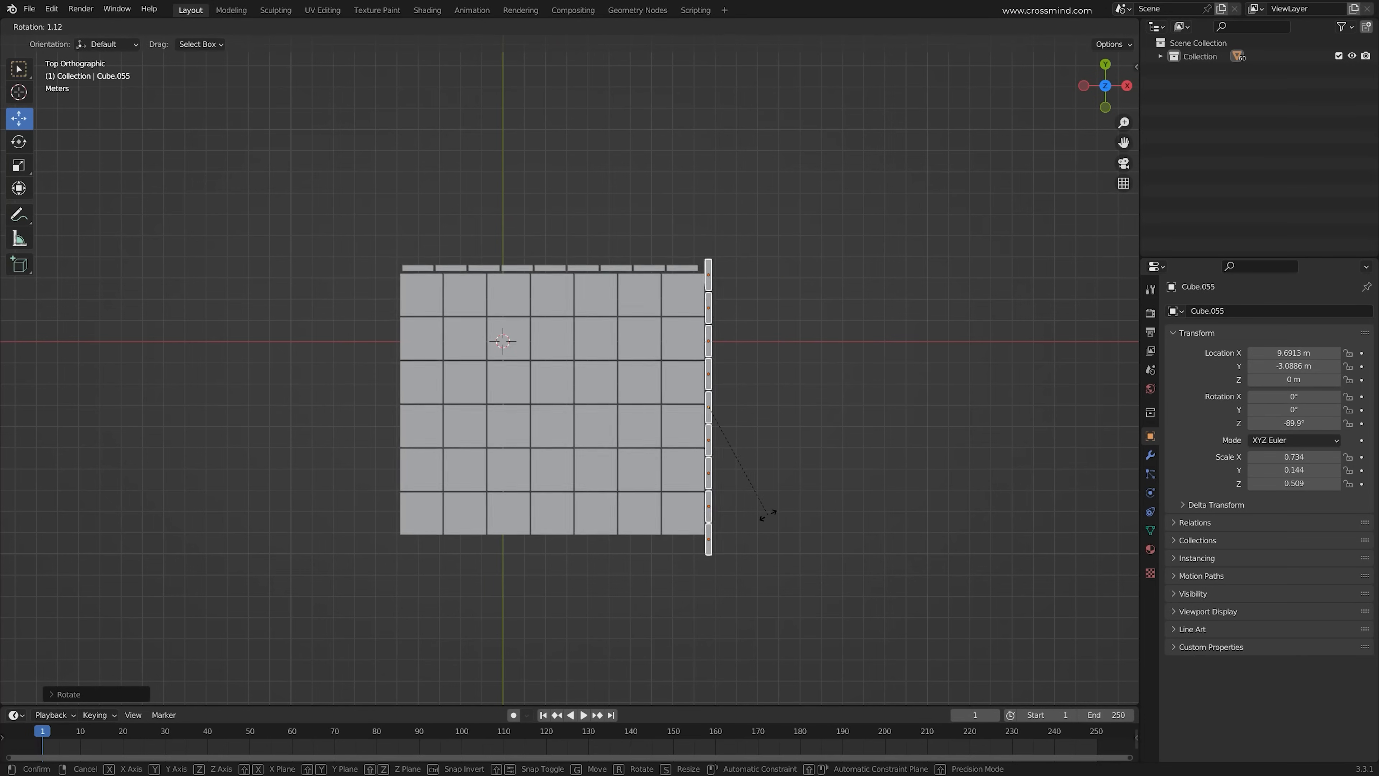
{"action": "left_click", "coordinate": [768, 514]}
Step: Select planks of the side wall and the back wall and examine the direction of their local axes in Local orientation
{"action": "left_click", "coordinate": [645, 265]}
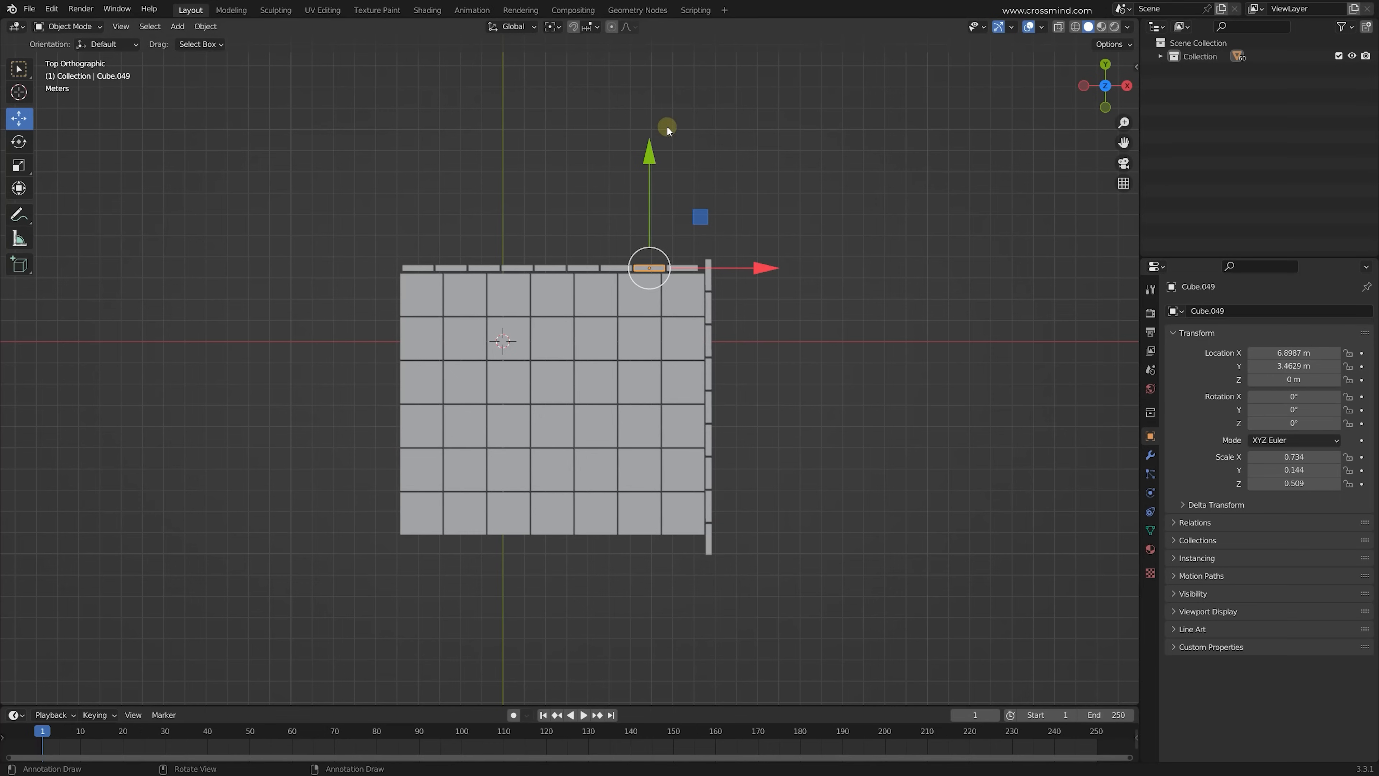
{"action": "left_click_drag", "start_coordinate": [821, 212], "coordinate": [715, 573]}
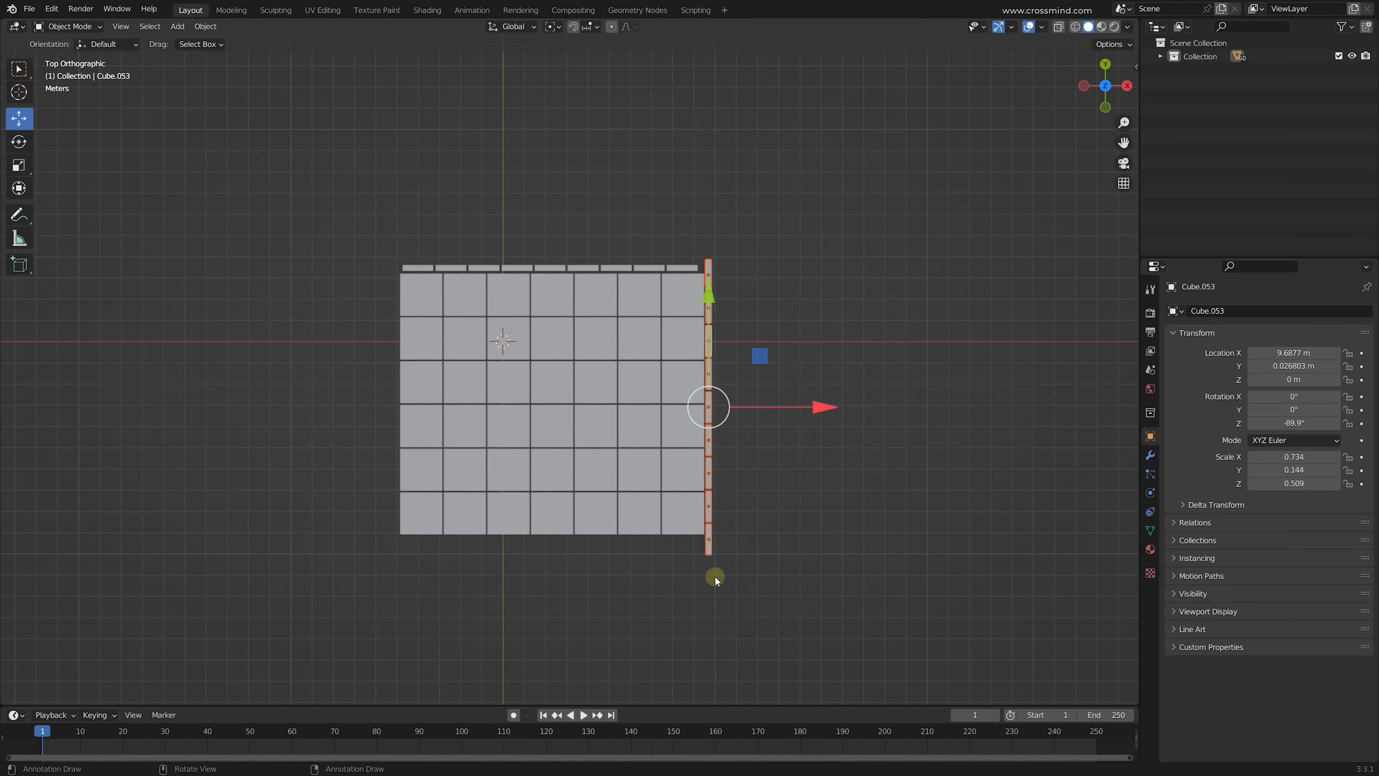
{"action": "middle_click_drag", "start_coordinate": [714, 573], "coordinate": [766, 452]}
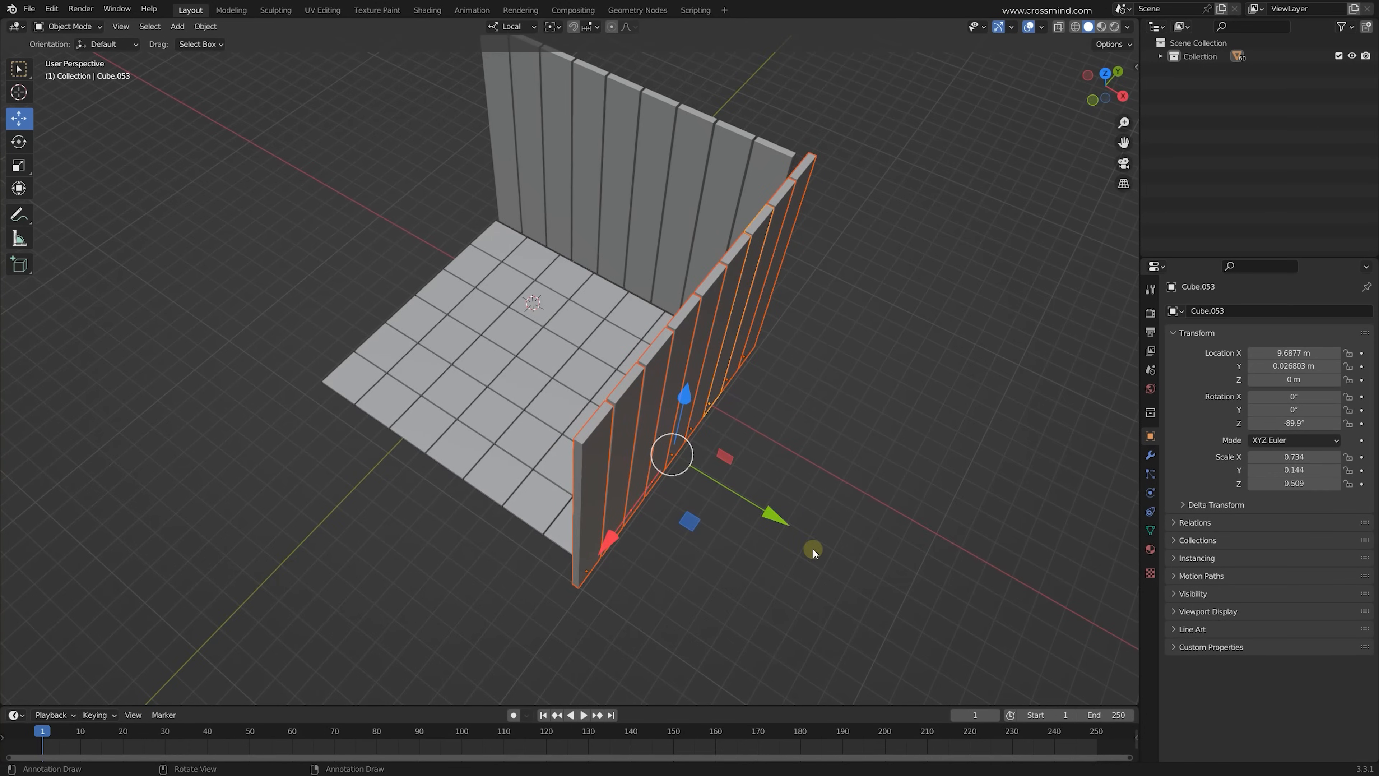
{"action": "middle_click_drag", "start_coordinate": [814, 549], "coordinate": [650, 243]}
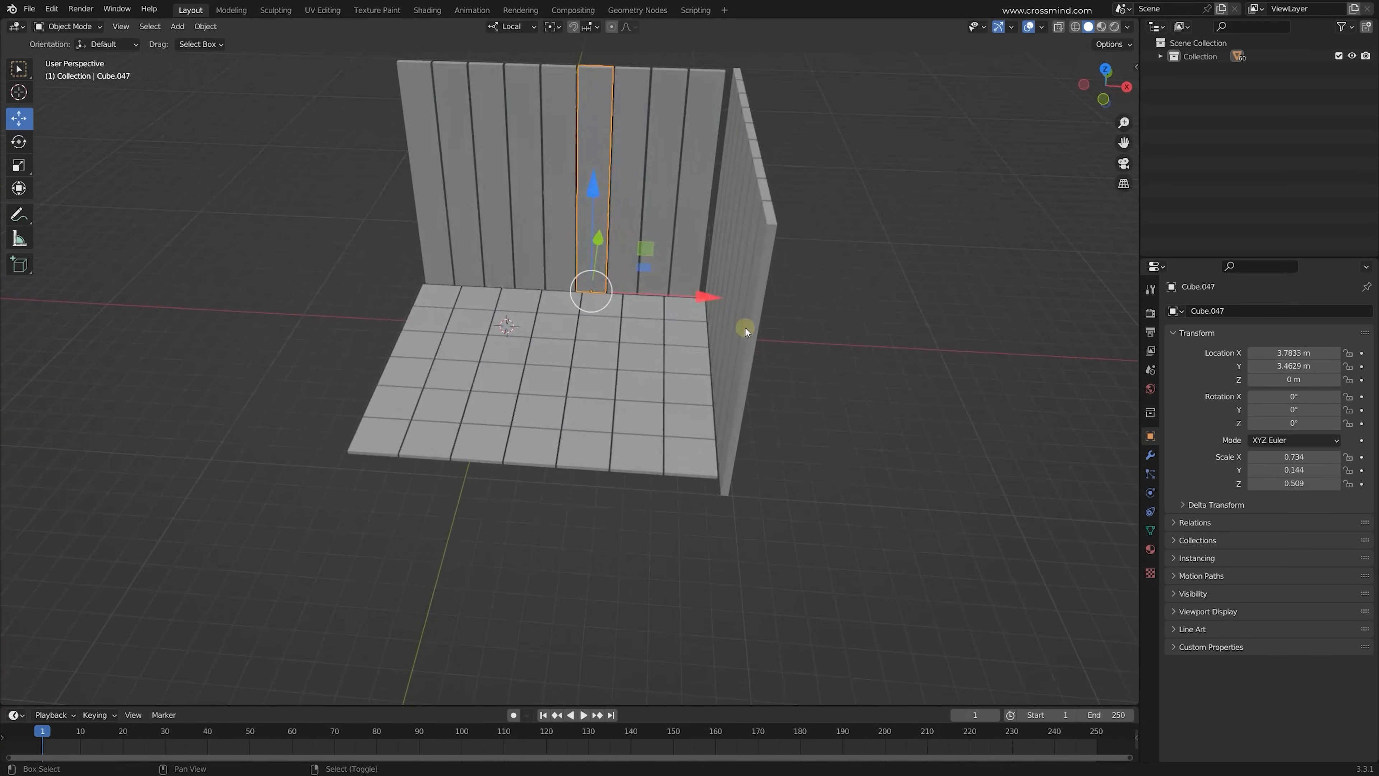
{"action": "middle_click_drag", "start_coordinate": [746, 328], "coordinate": [803, 360]}
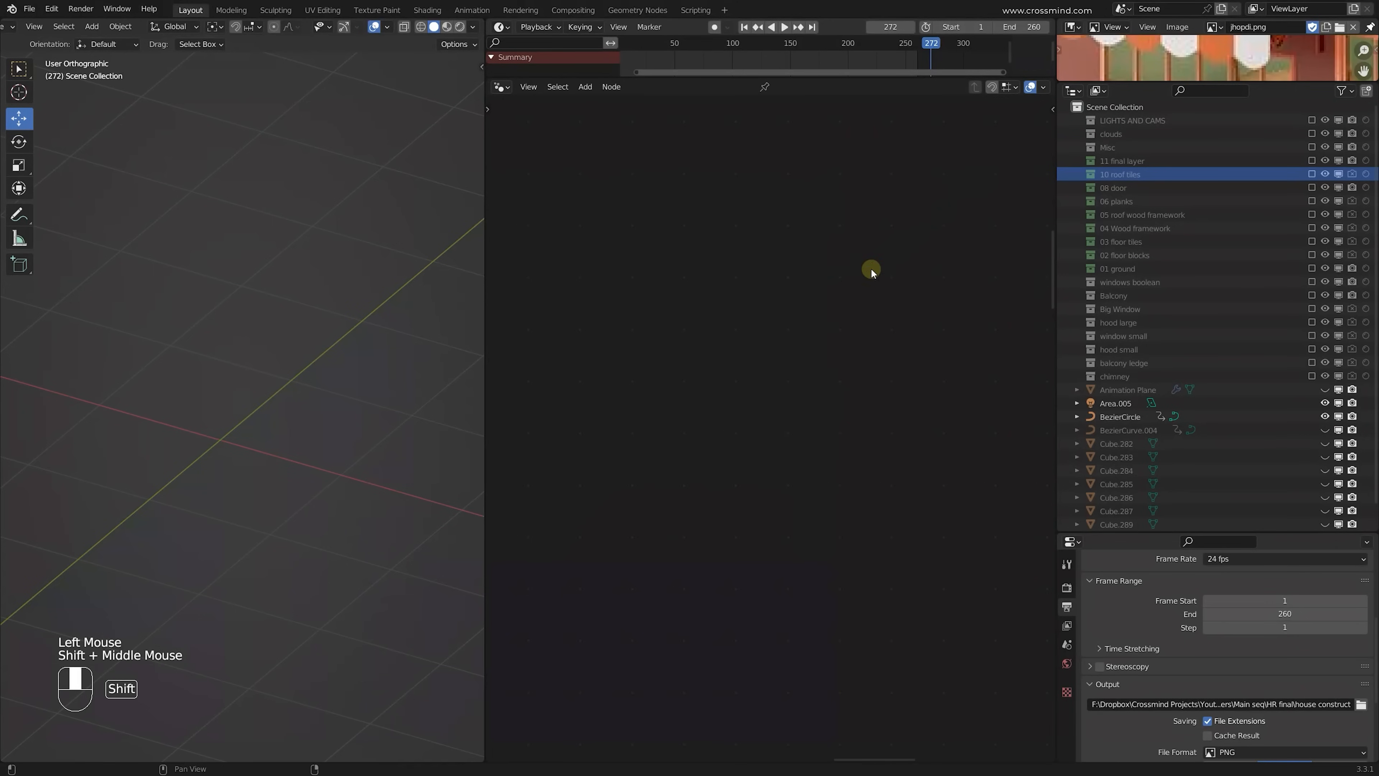
Step: In the café project, add a plane to the Scene Collection, reset its location to the world origin and scale it by 1.009
{"action": "scroll", "coordinate": [1114, 115], "scroll_direction": "up", "scroll_amount": 2}
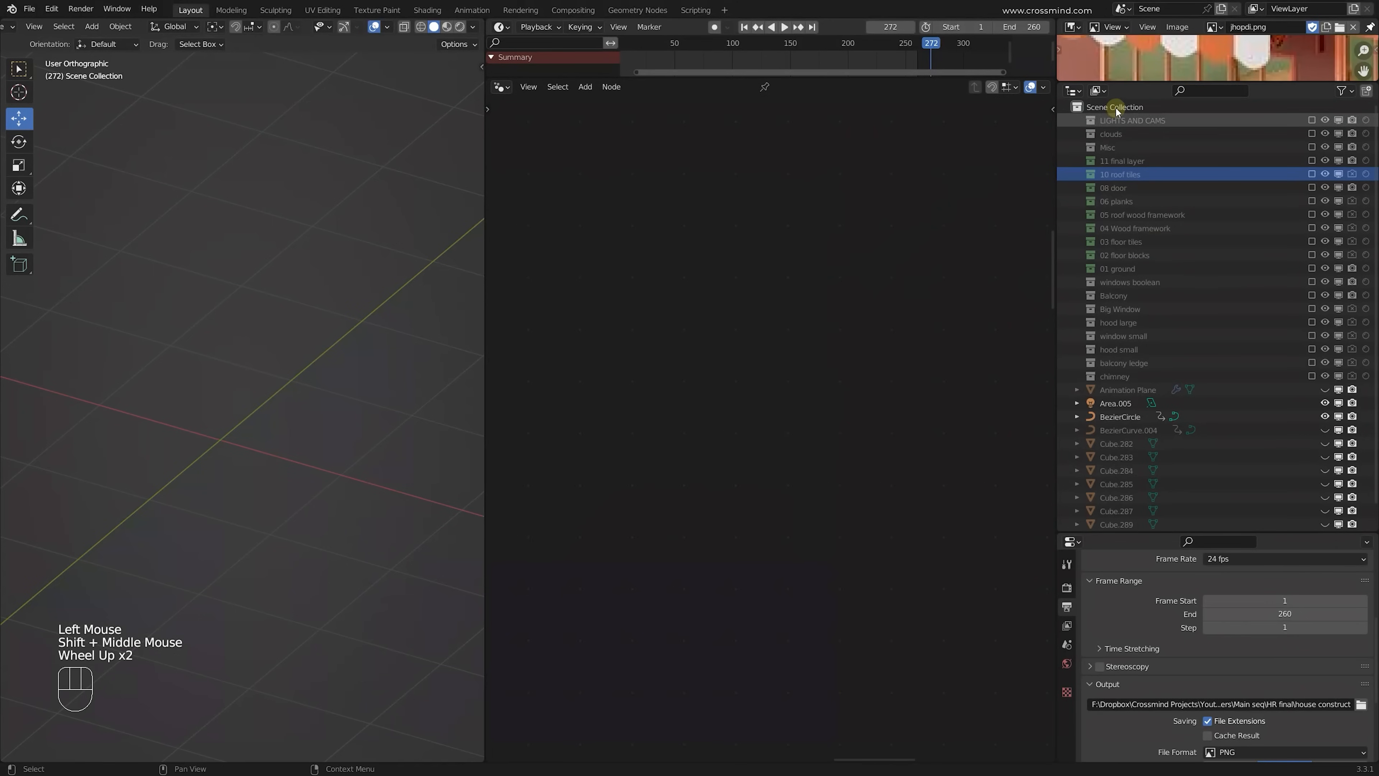
{"action": "left_click", "coordinate": [1114, 107]}
{"action": "key", "text": "shift+a"}
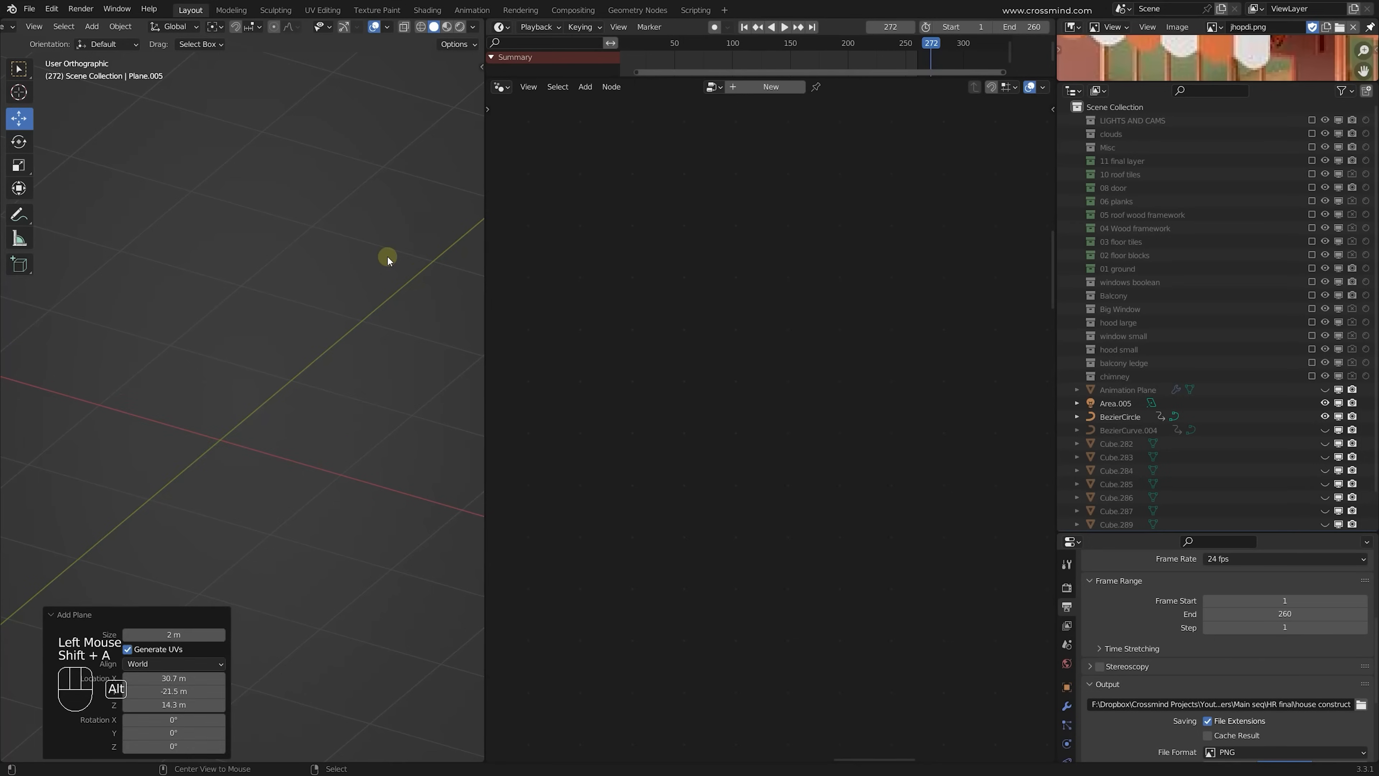
{"action": "left_click", "coordinate": [386, 255]}
{"action": "key", "text": "alt+g"}
{"action": "key", "text": "s"}
{"action": "left_click", "coordinate": [359, 339]}
Step: Rename the new plane as "cafe construction animation" and create a new Geometry Nodes tree for it
{"action": "scroll", "coordinate": [1217, 379], "scroll_direction": "down", "scroll_amount": 6}
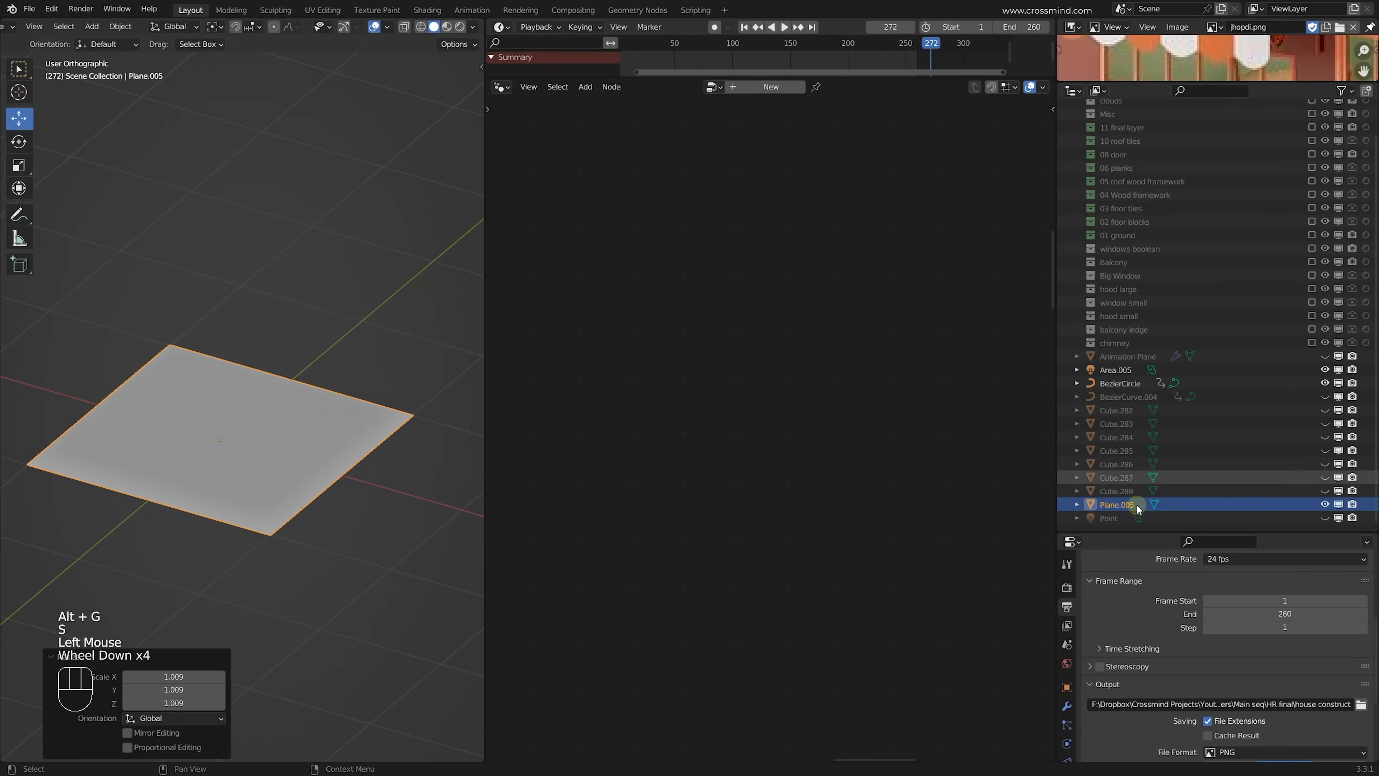
{"action": "left_click", "coordinate": [1136, 503]}
{"action": "double_click", "coordinate": [1116, 503]}
{"action": "type", "text": "cafe-conmm"}
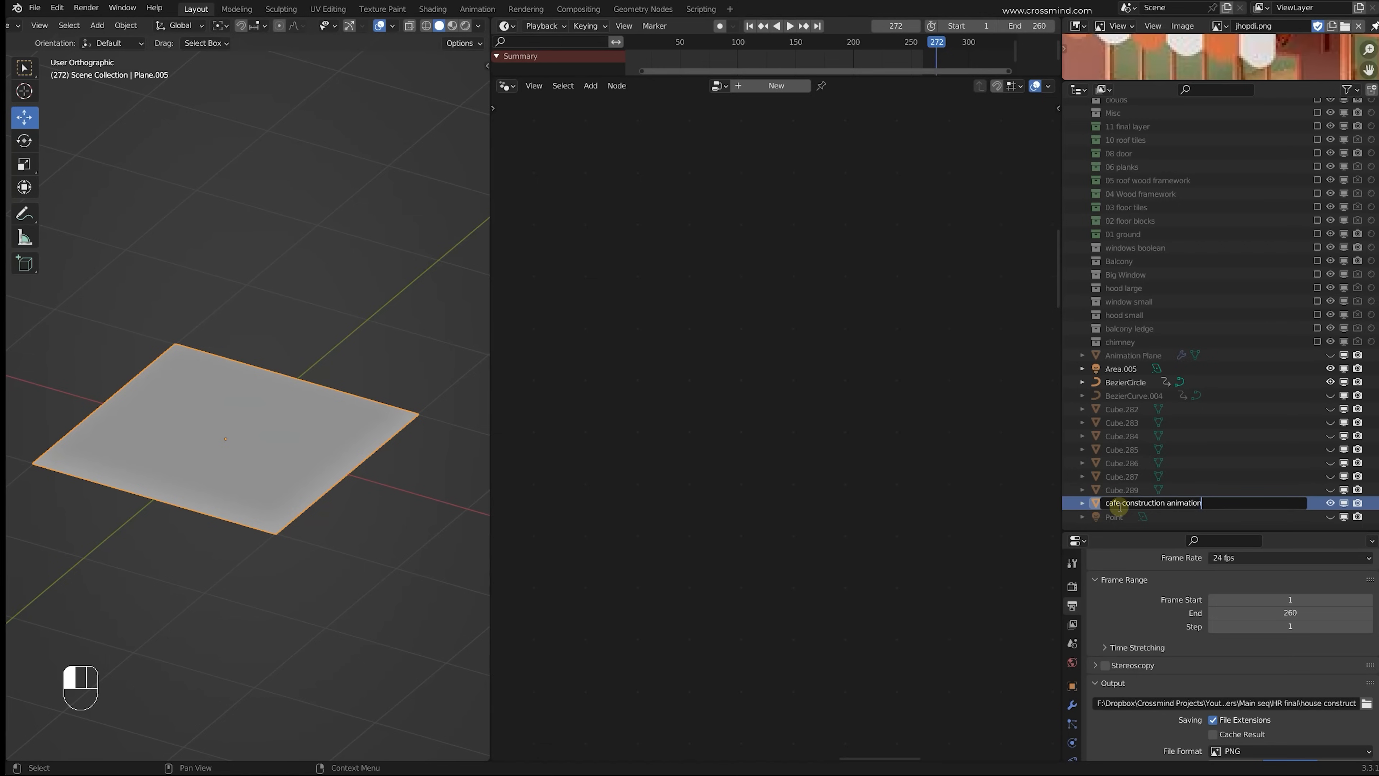
{"action": "key", "text": "Return"}
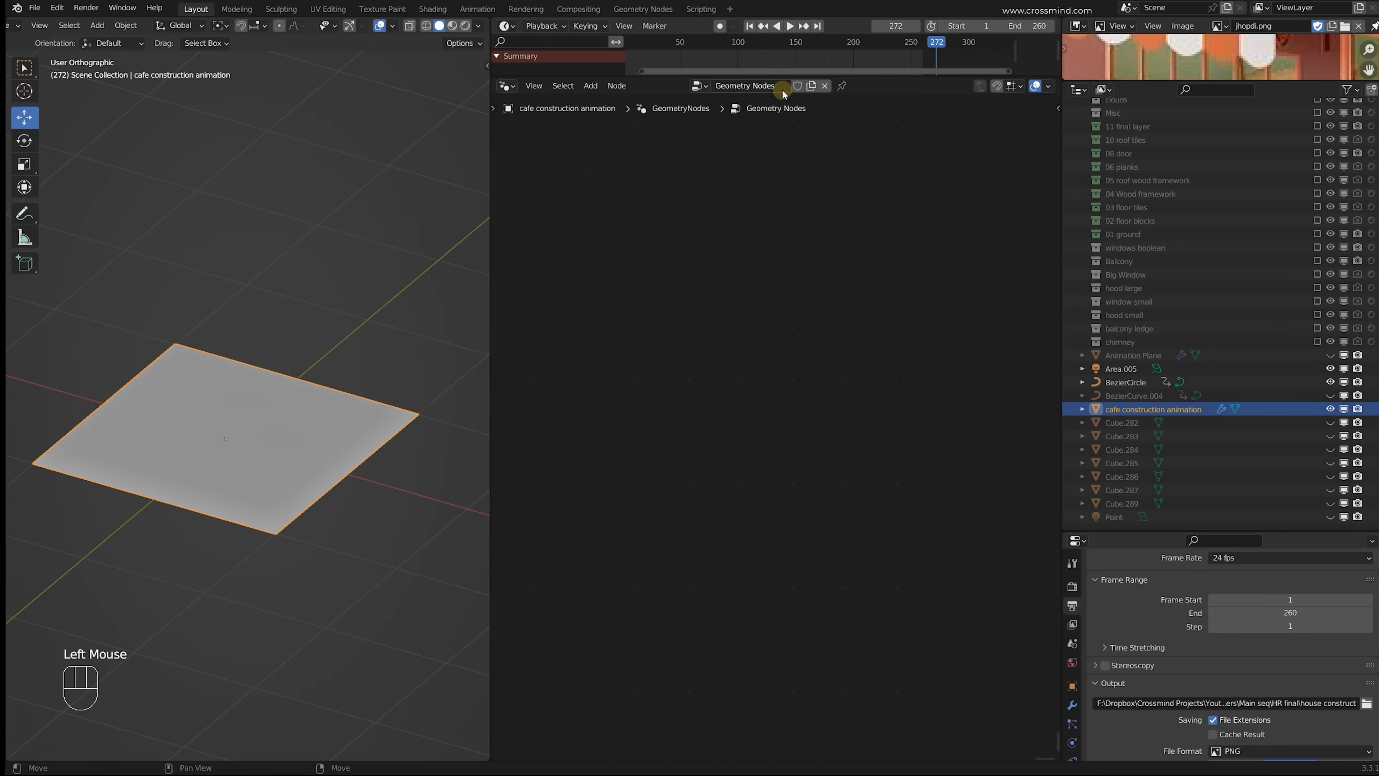
Step: Frame the Group Input and Group Output nodes and save the project file
{"action": "key", "text": "KP_Decimal"}
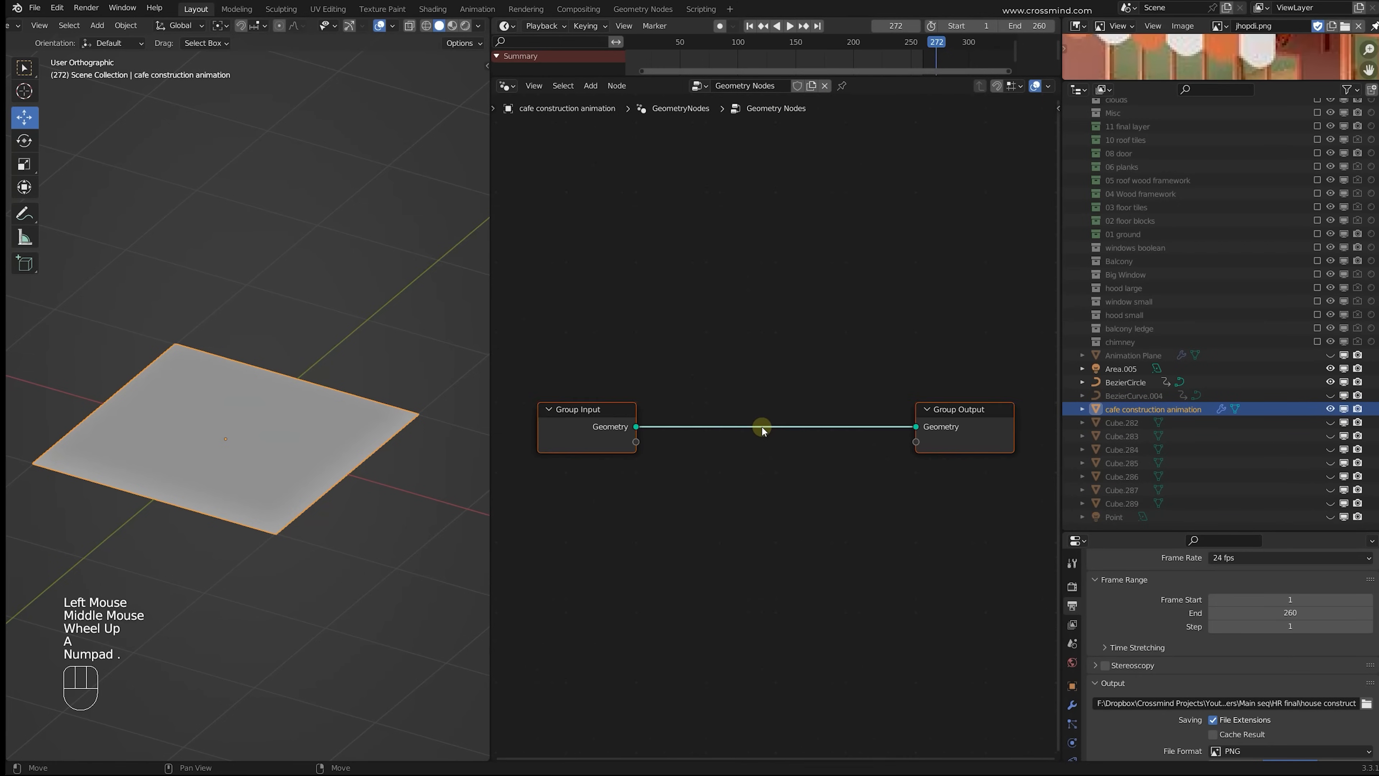
{"action": "scroll", "coordinate": [761, 426], "scroll_direction": "down", "scroll_amount": 2}
{"action": "middle_click_drag", "start_coordinate": [761, 426], "coordinate": [741, 261]}
{"action": "key", "text": "ctrl+s"}
Step: Add the 02 floor blocks collection as a Collection Info node linked to Group Output, set to Relative with Separate Children enabled
{"action": "scroll", "coordinate": [741, 262], "scroll_direction": "up", "scroll_amount": 1}
{"action": "scroll", "coordinate": [1188, 373], "scroll_direction": "up", "scroll_amount": 1}
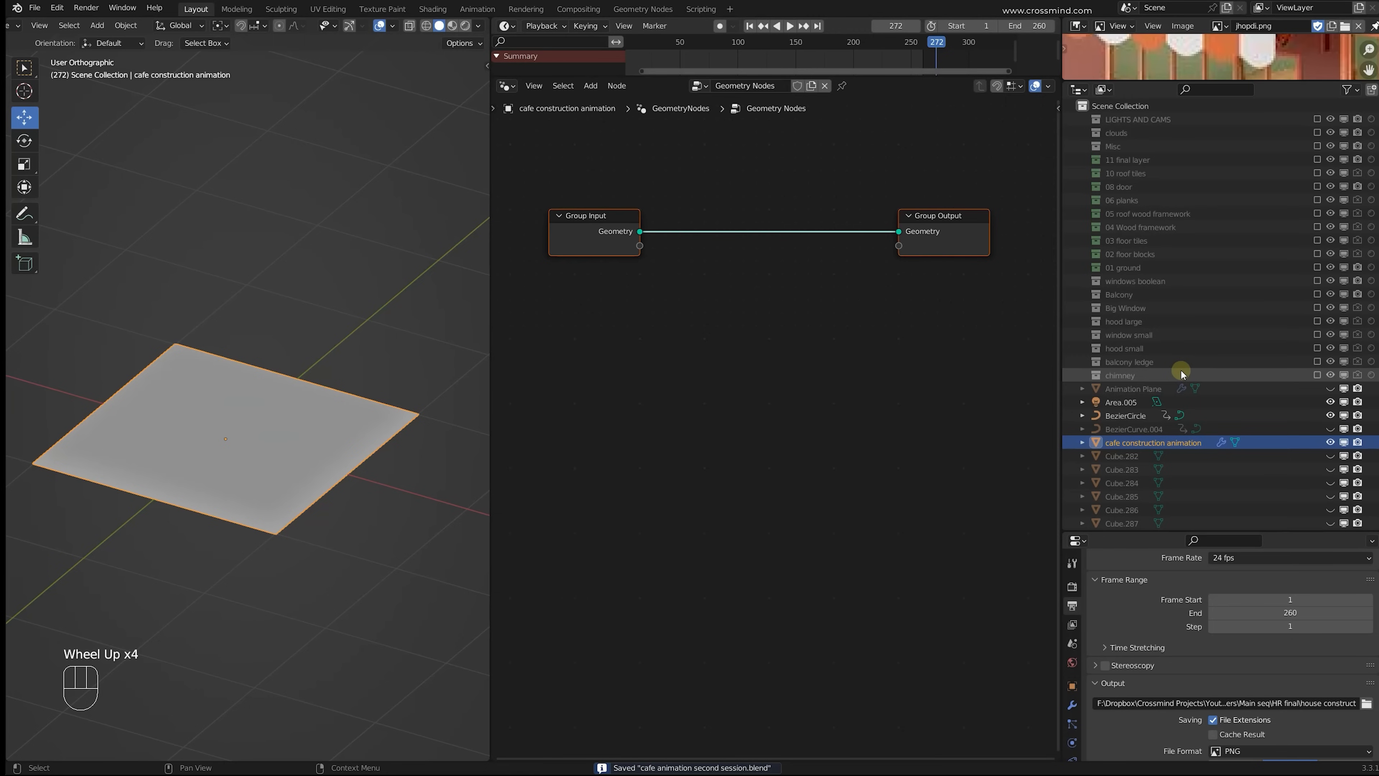
{"action": "left_click", "coordinate": [1138, 253]}
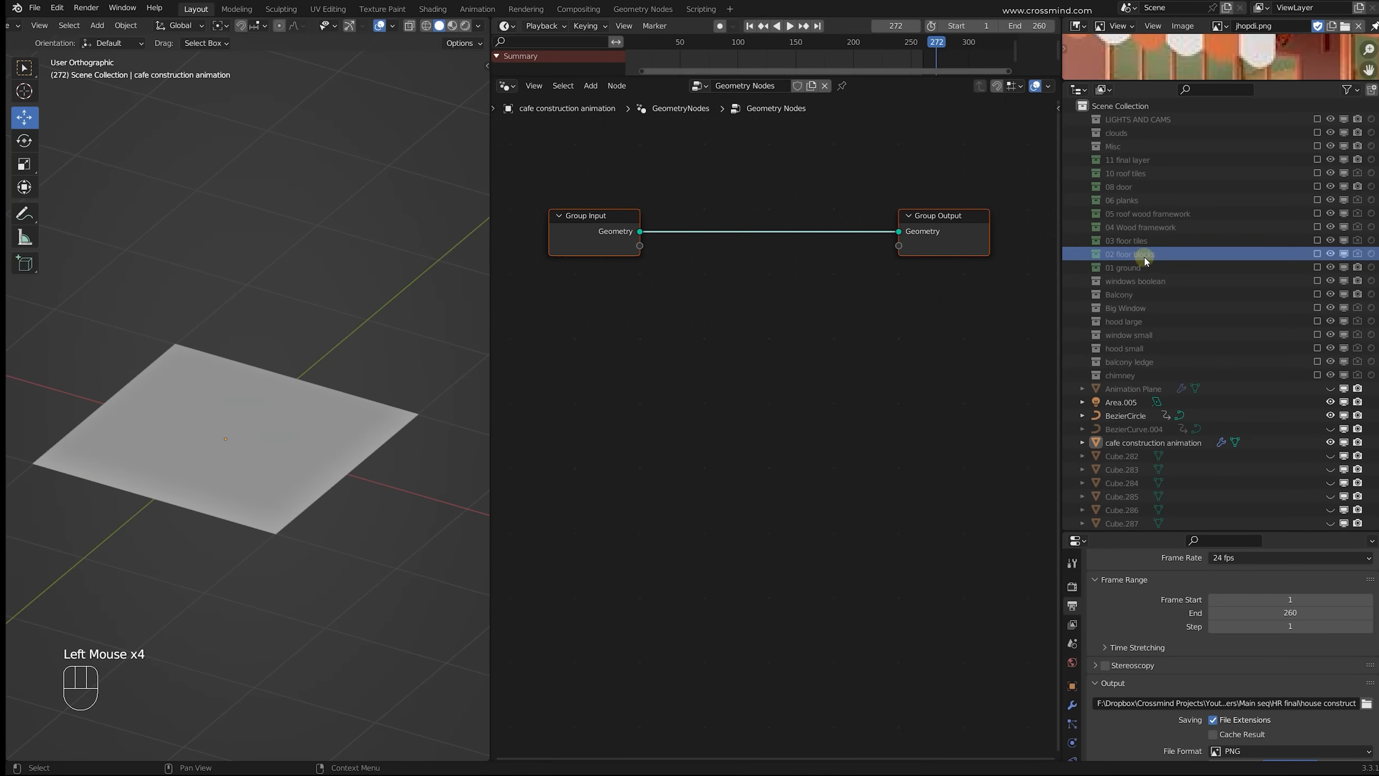
{"action": "left_click_drag", "start_coordinate": [1143, 256], "coordinate": [624, 341]}
{"action": "left_click", "coordinate": [624, 342], "text": "alt+shift"}
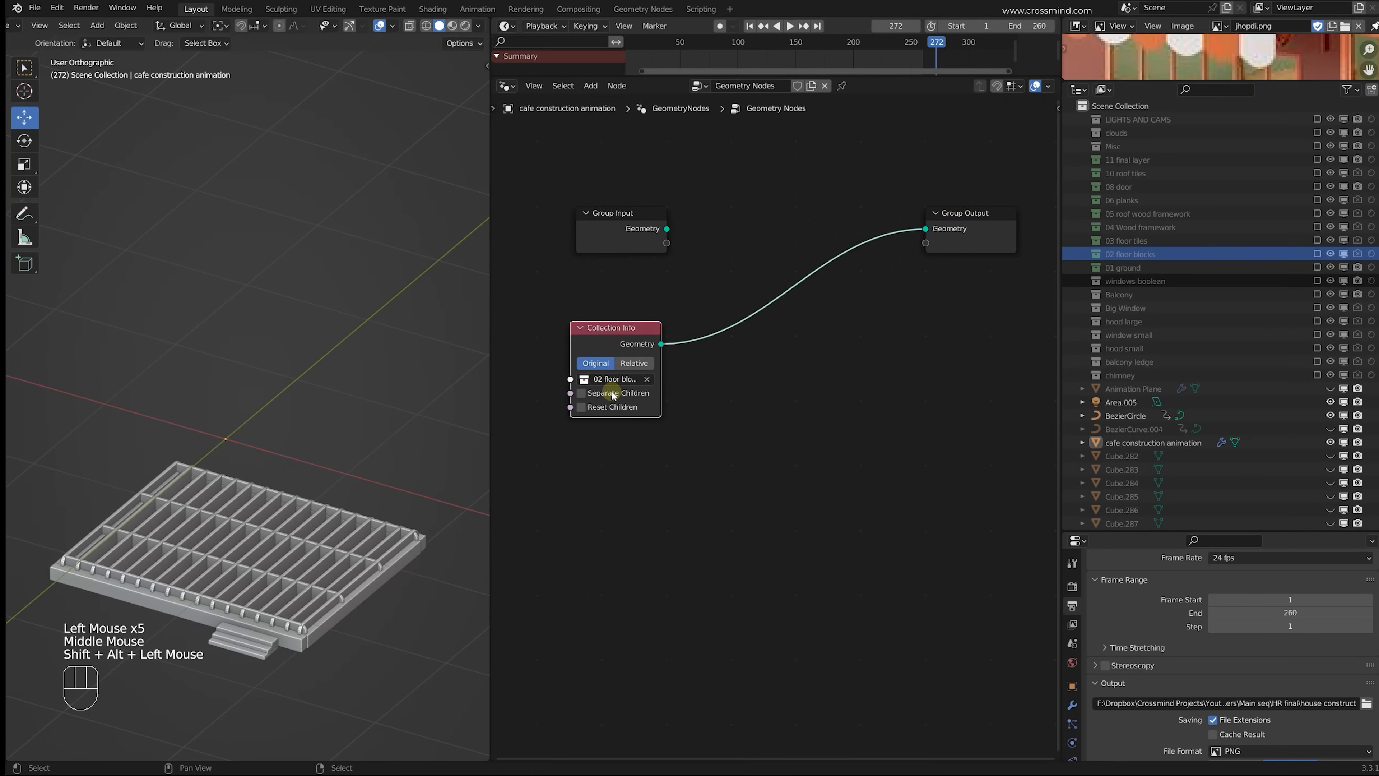
{"action": "left_click", "coordinate": [633, 365]}
Step: Delete the unused Group Input node from the node tree
{"action": "middle_click_drag", "start_coordinate": [713, 366], "coordinate": [843, 347]}
{"action": "left_click", "coordinate": [616, 249]}
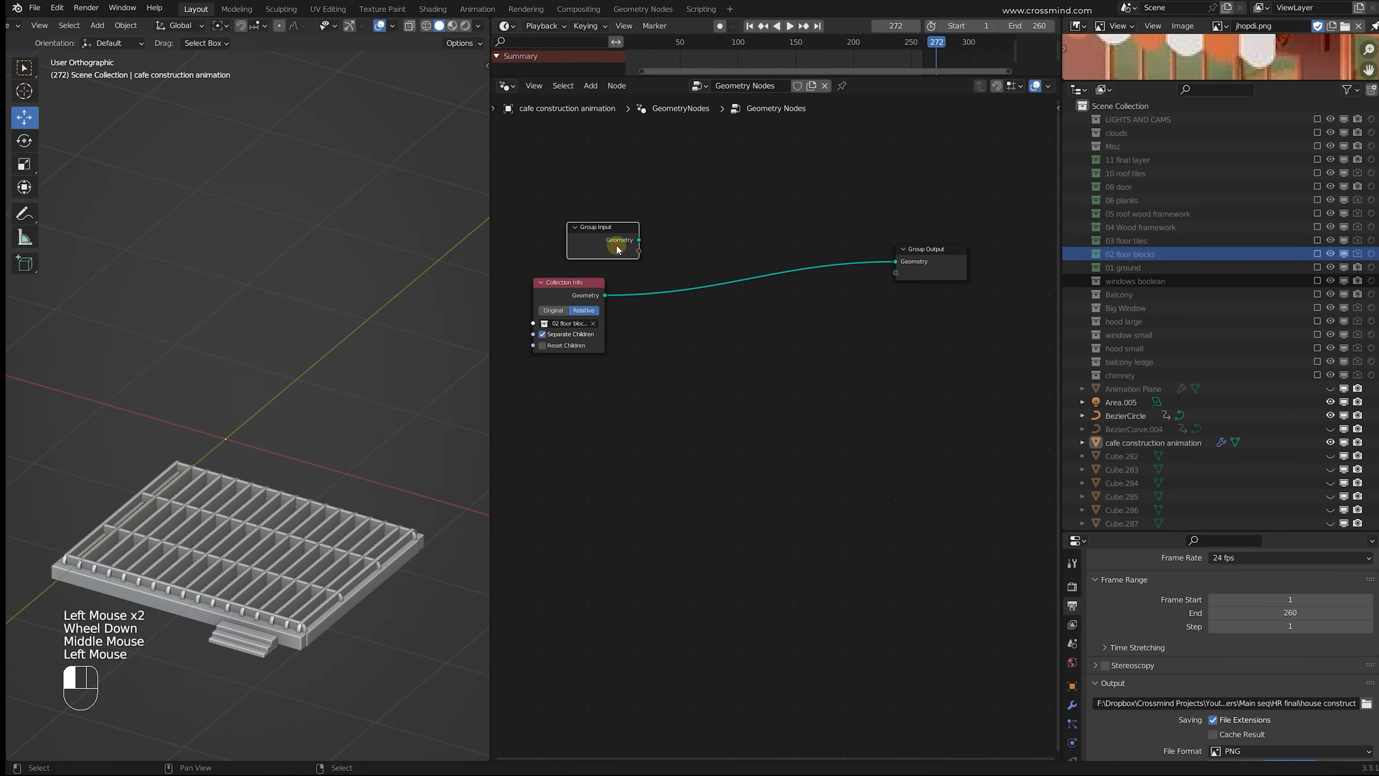
{"action": "middle_click_drag", "start_coordinate": [668, 250], "coordinate": [747, 240]}
{"action": "left_click", "coordinate": [745, 239]}
{"action": "left_click", "coordinate": [672, 227]}
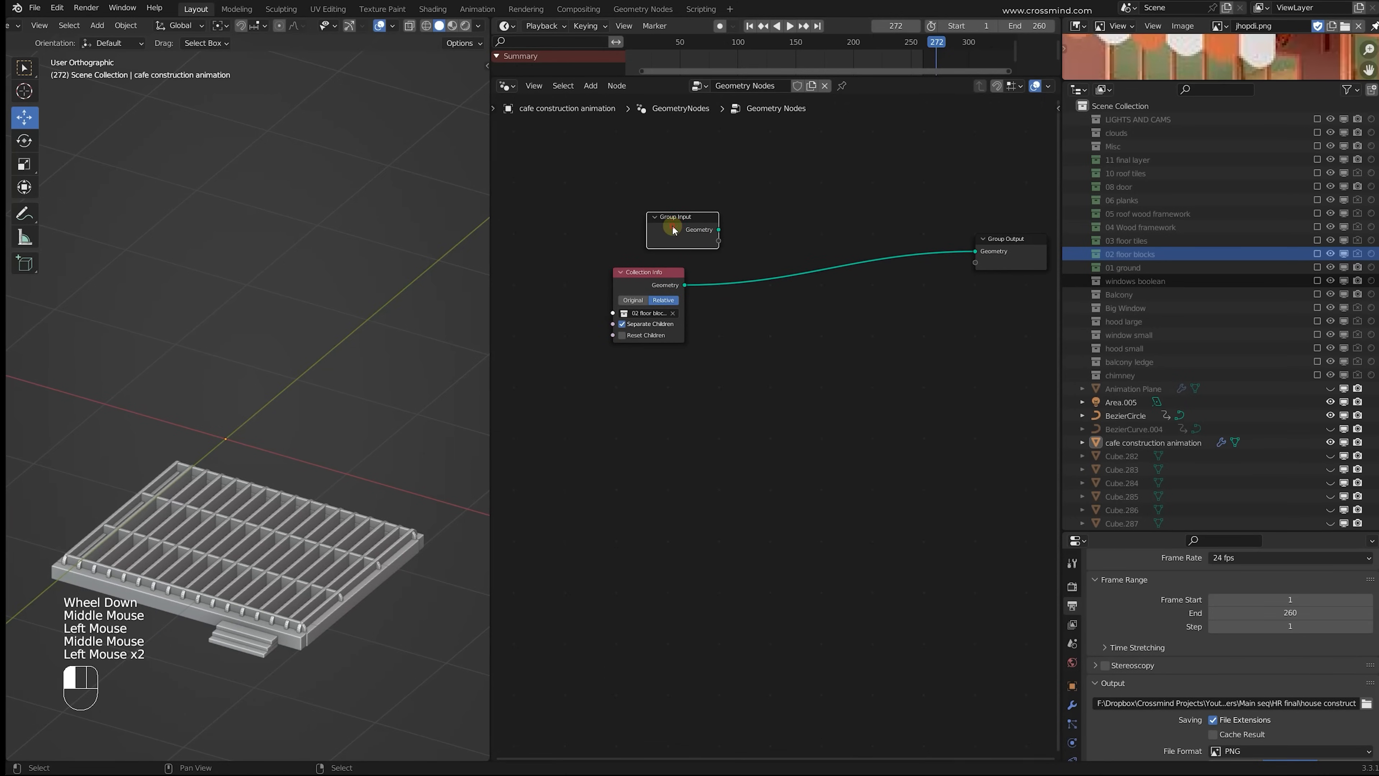
{"action": "left_click_drag", "start_coordinate": [671, 267], "coordinate": [599, 228]}
{"action": "middle_click_drag", "start_coordinate": [599, 228], "coordinate": [808, 352]}
{"action": "scroll", "coordinate": [808, 352], "scroll_direction": "up", "scroll_amount": 3}
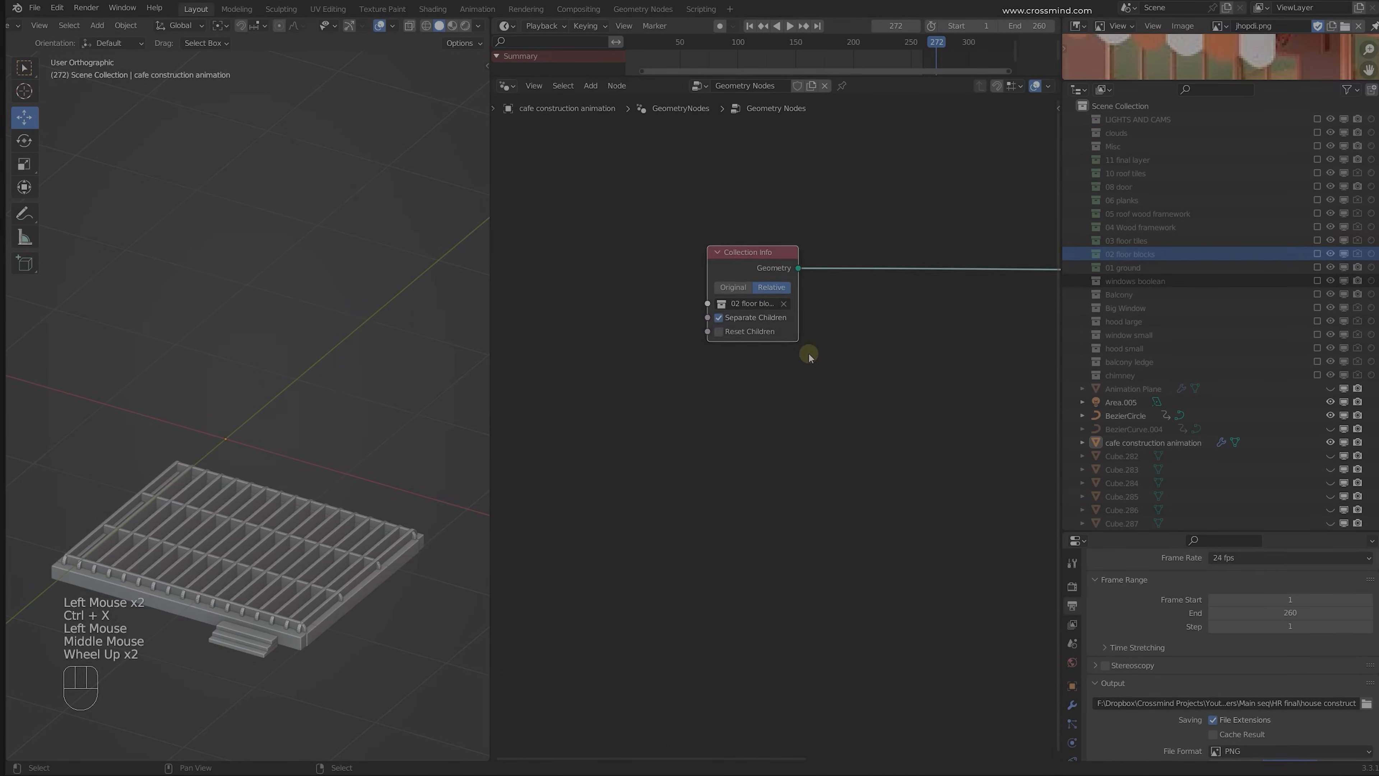
Step: Try inserting a Translate Instances node between Collection Info and Group Output
{"action": "key", "text": "shift+a"}
{"action": "mouse_move", "coordinate": [839, 287]}
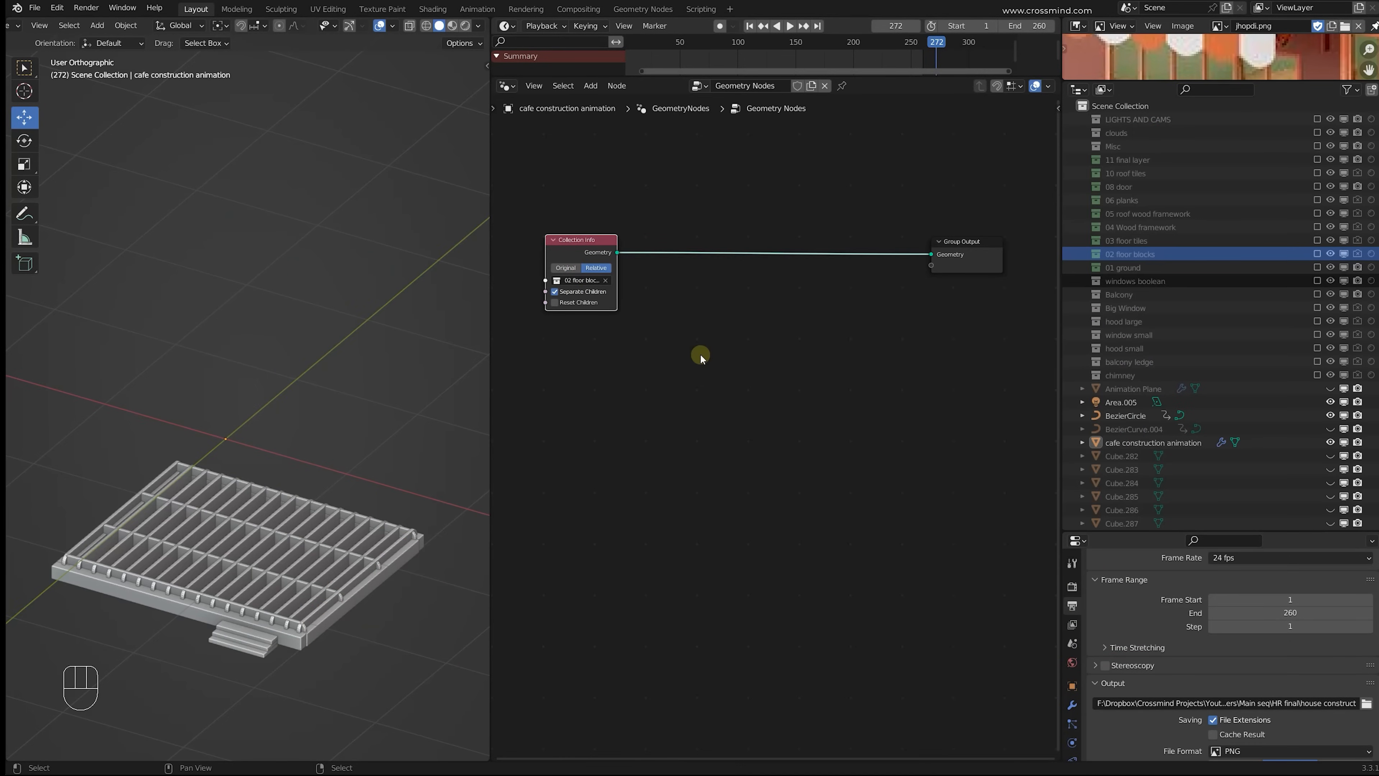
{"action": "key", "text": "shift+a"}
{"action": "left_click", "coordinate": [681, 348]}
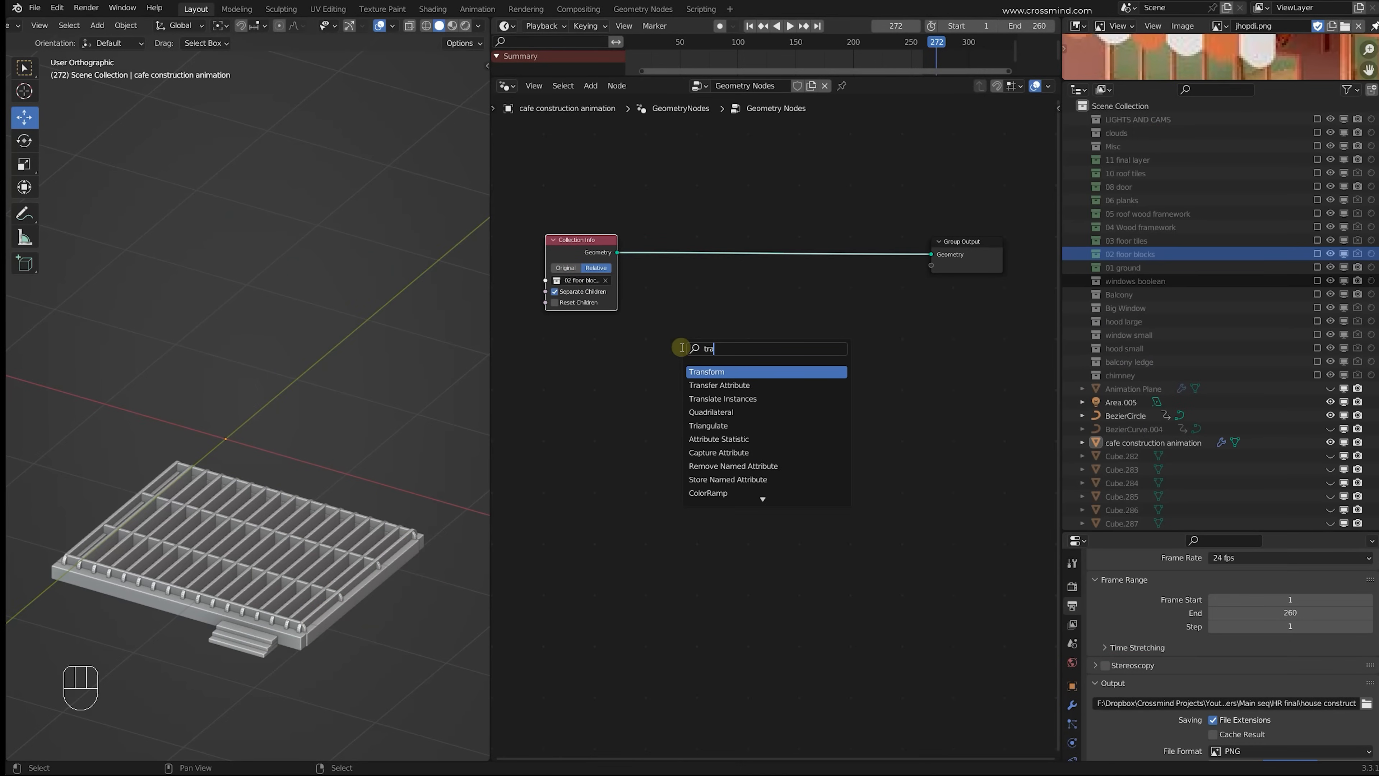
{"action": "left_click", "coordinate": [745, 398]}
{"action": "left_click", "coordinate": [766, 276]}
{"action": "middle_click_drag", "start_coordinate": [682, 327], "coordinate": [727, 323]}
{"action": "scroll", "coordinate": [730, 321], "scroll_direction": "up", "scroll_amount": 2}
{"action": "left_click", "coordinate": [802, 235]}
{"action": "key", "text": "ctrl+x"}
Step: Insert a Rotate Instances node between Collection Info and Group Output and test its Y rotation
{"action": "key", "text": "shift+a"}
{"action": "left_click", "coordinate": [805, 232]}
{"action": "type", "text": "ro"}
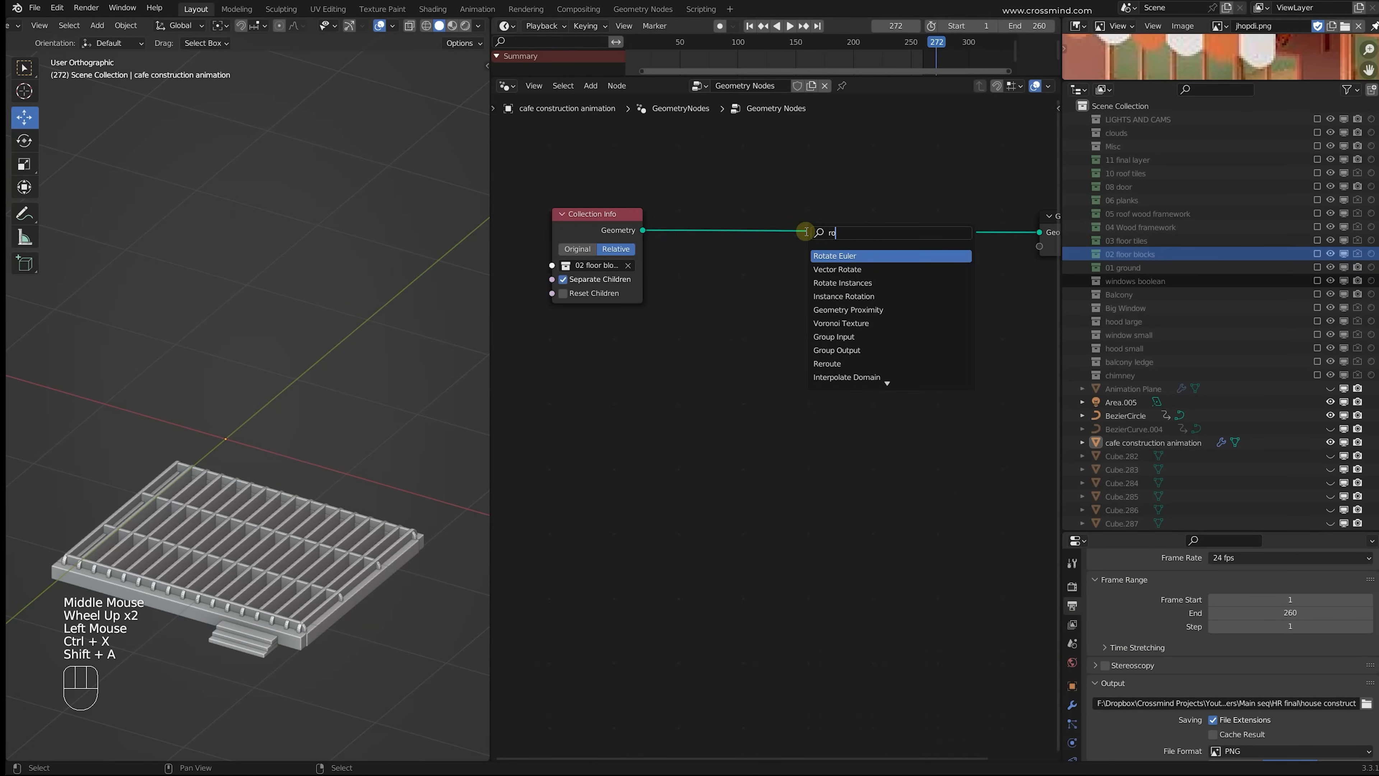
{"action": "type", "text": "tate"}
{"action": "left_click", "coordinate": [855, 283]}
{"action": "left_click", "coordinate": [816, 257]}
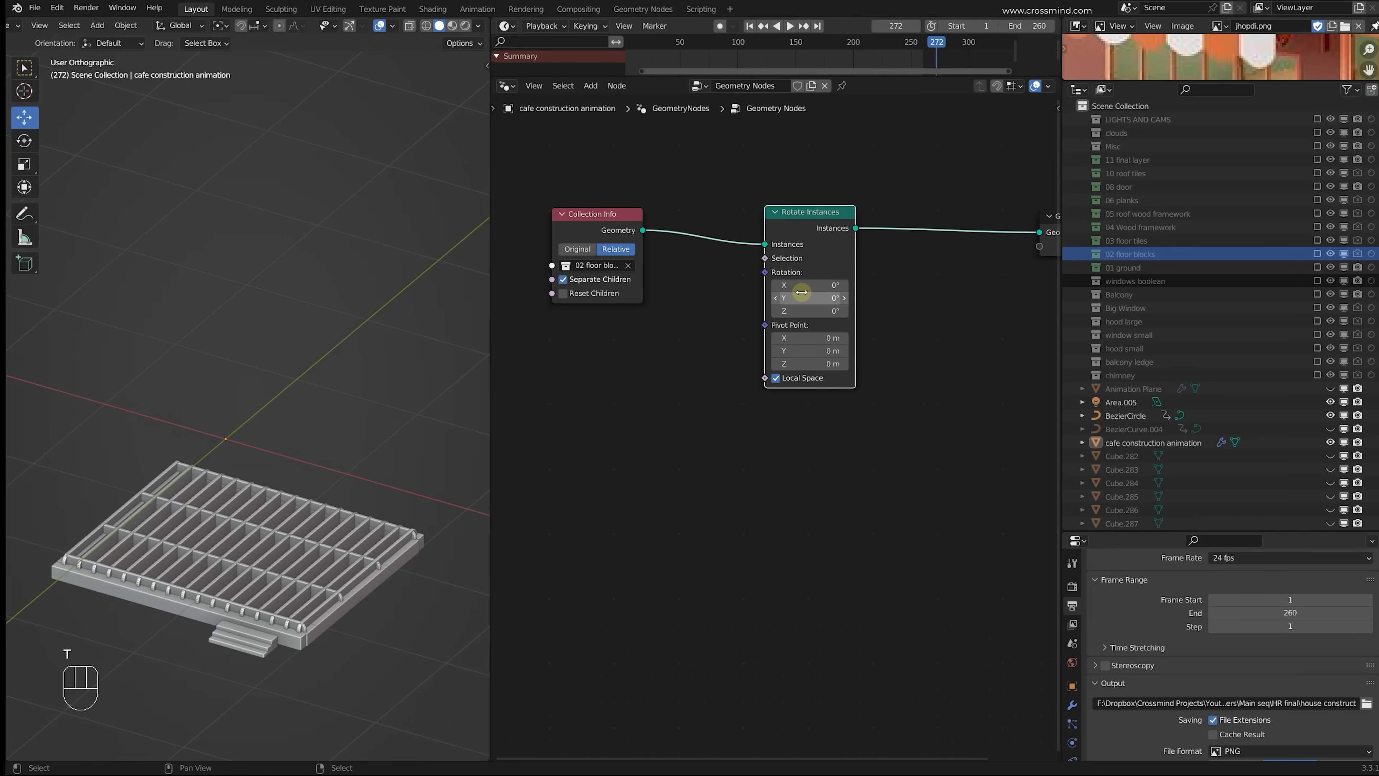
{"action": "left_click_drag", "start_coordinate": [800, 297], "coordinate": [695, 313]}
Step: Add a Musgrave Texture node below the Collection Info node
{"action": "middle_click_drag", "start_coordinate": [695, 313], "coordinate": [806, 296]}
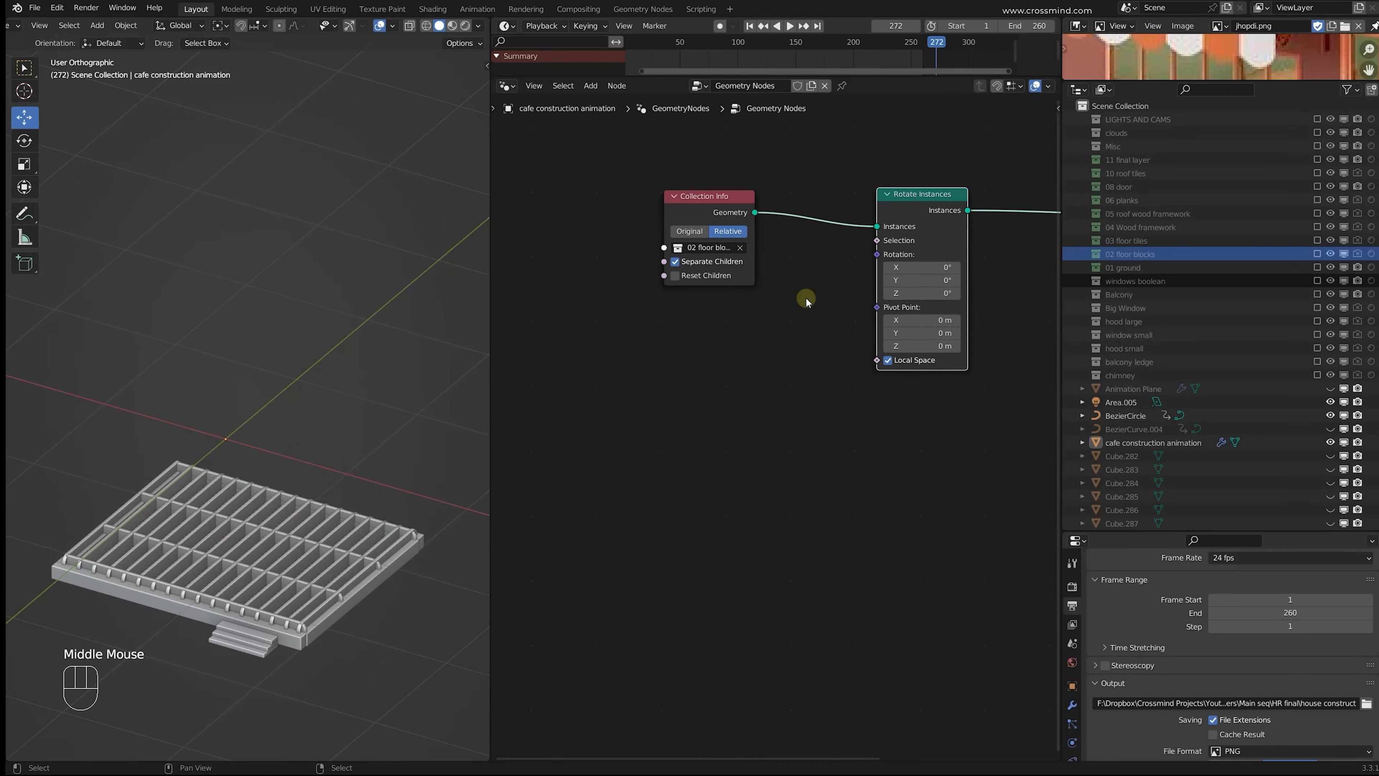
{"action": "key", "text": "shift+a"}
{"action": "type", "text": "mus"}
{"action": "left_click", "coordinate": [837, 285]}
{"action": "left_click", "coordinate": [683, 361]}
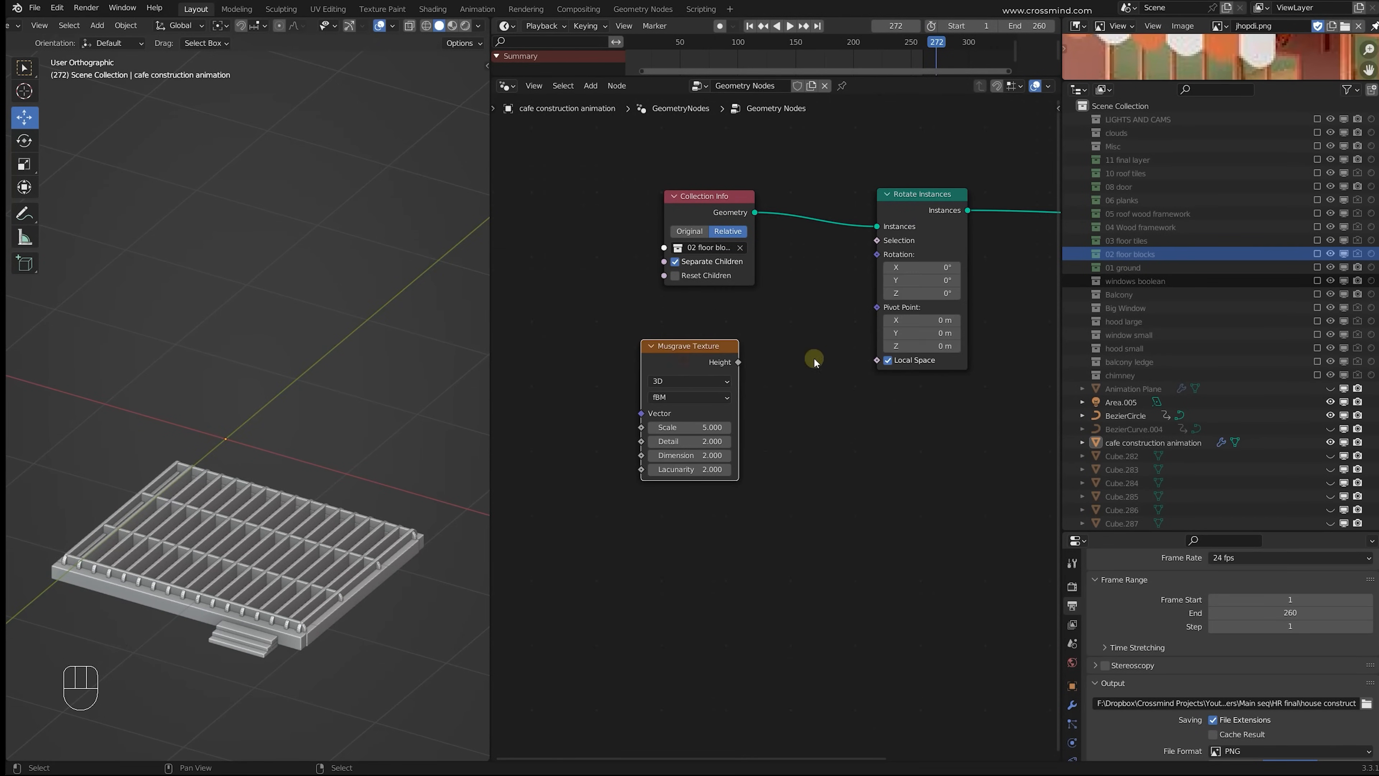
Step: Try rotating the floor block instances by -23.3° about Y in the Rotate Instances node
{"action": "key", "text": "shift+a"}
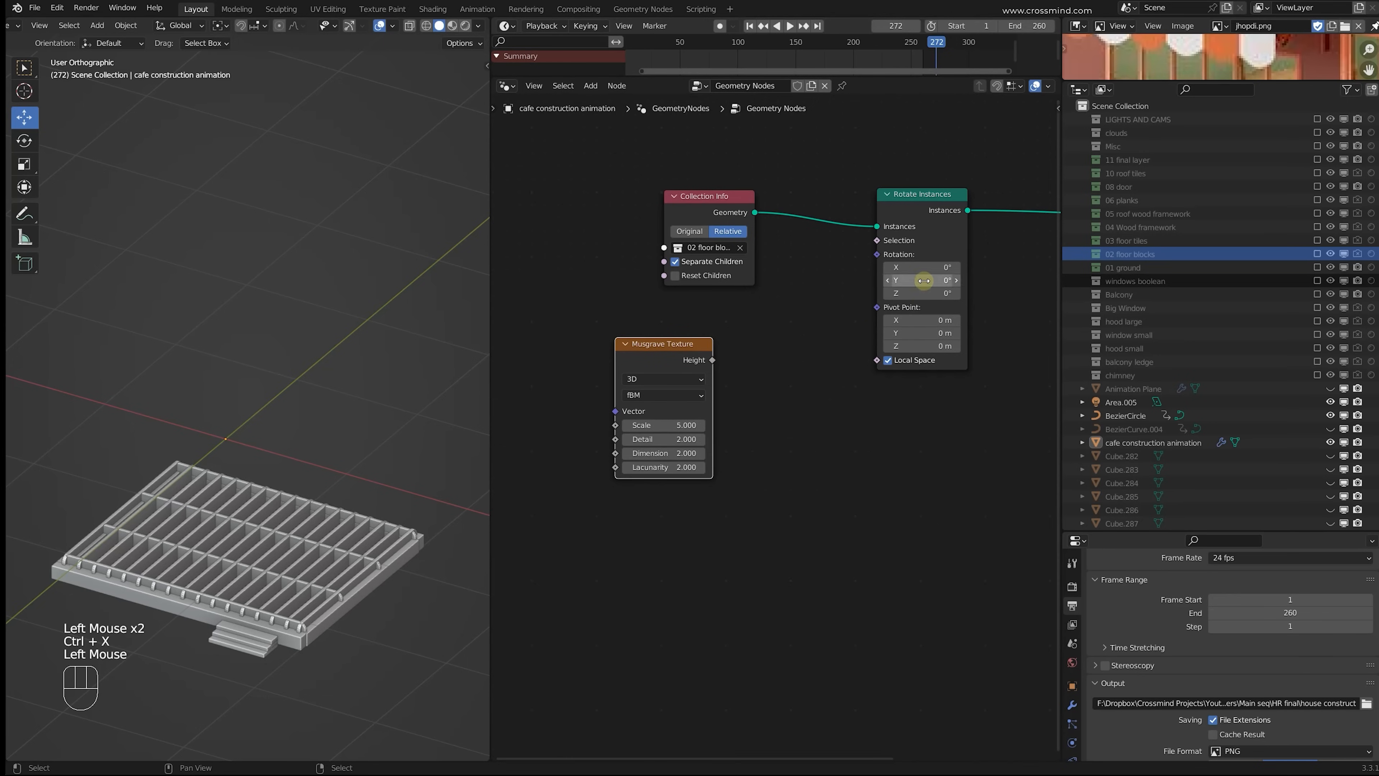
{"action": "left_click_drag", "start_coordinate": [923, 281], "coordinate": [1004, 280]}
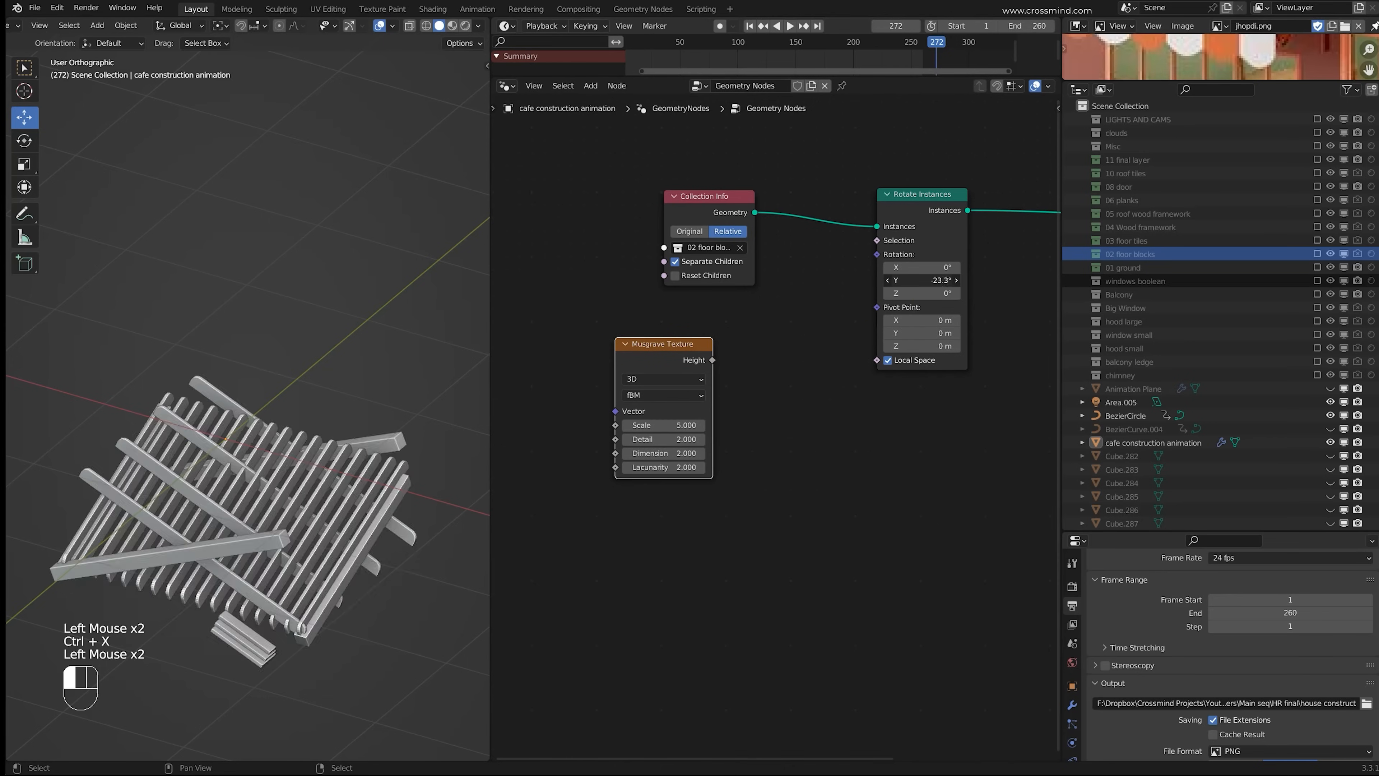
{"action": "right_click", "coordinate": [924, 280]}
Step: Add a Combine XYZ node and link its Vector output to the Rotation input of Rotate Instances
{"action": "left_click", "coordinate": [829, 323]}
{"action": "key", "text": "shift+a"}
{"action": "left_click", "coordinate": [830, 324]}
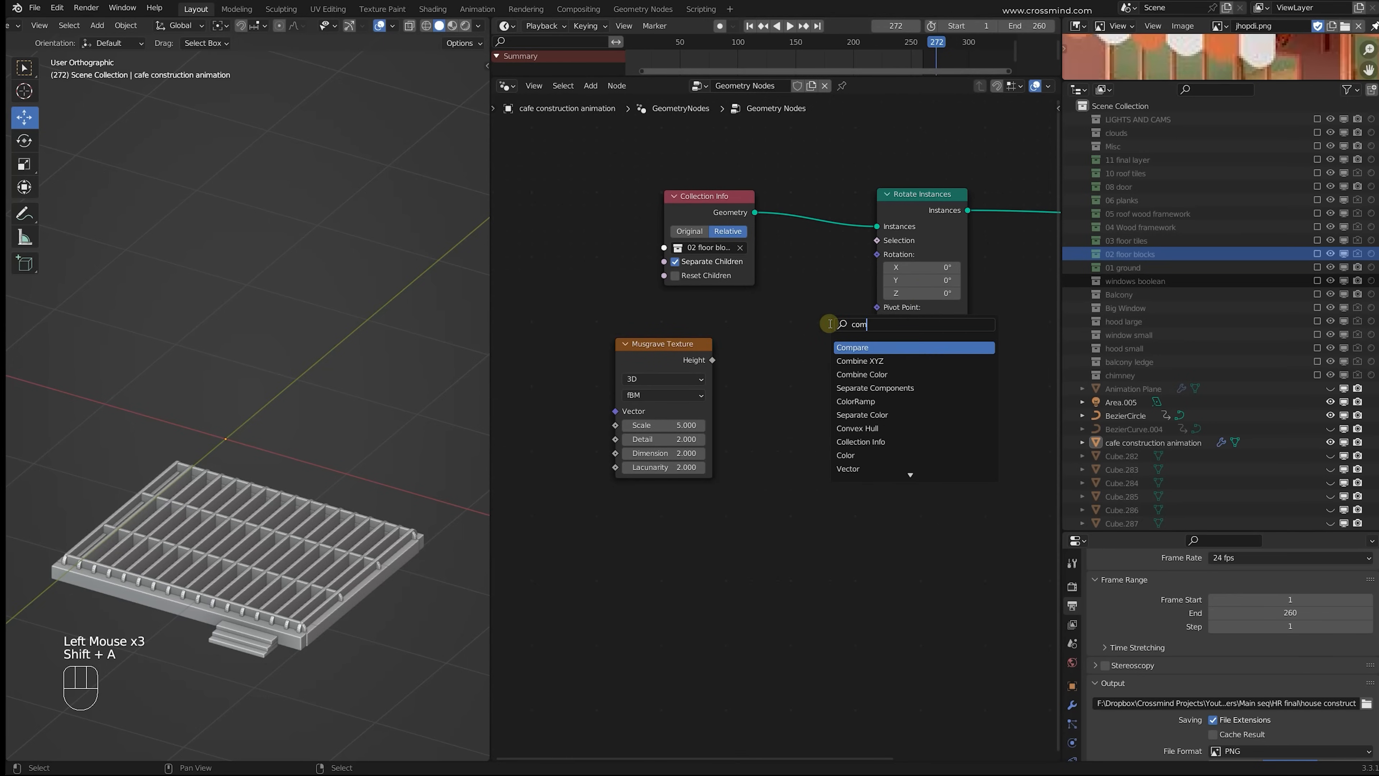
{"action": "left_click", "coordinate": [889, 364]}
{"action": "left_click", "coordinate": [835, 330]}
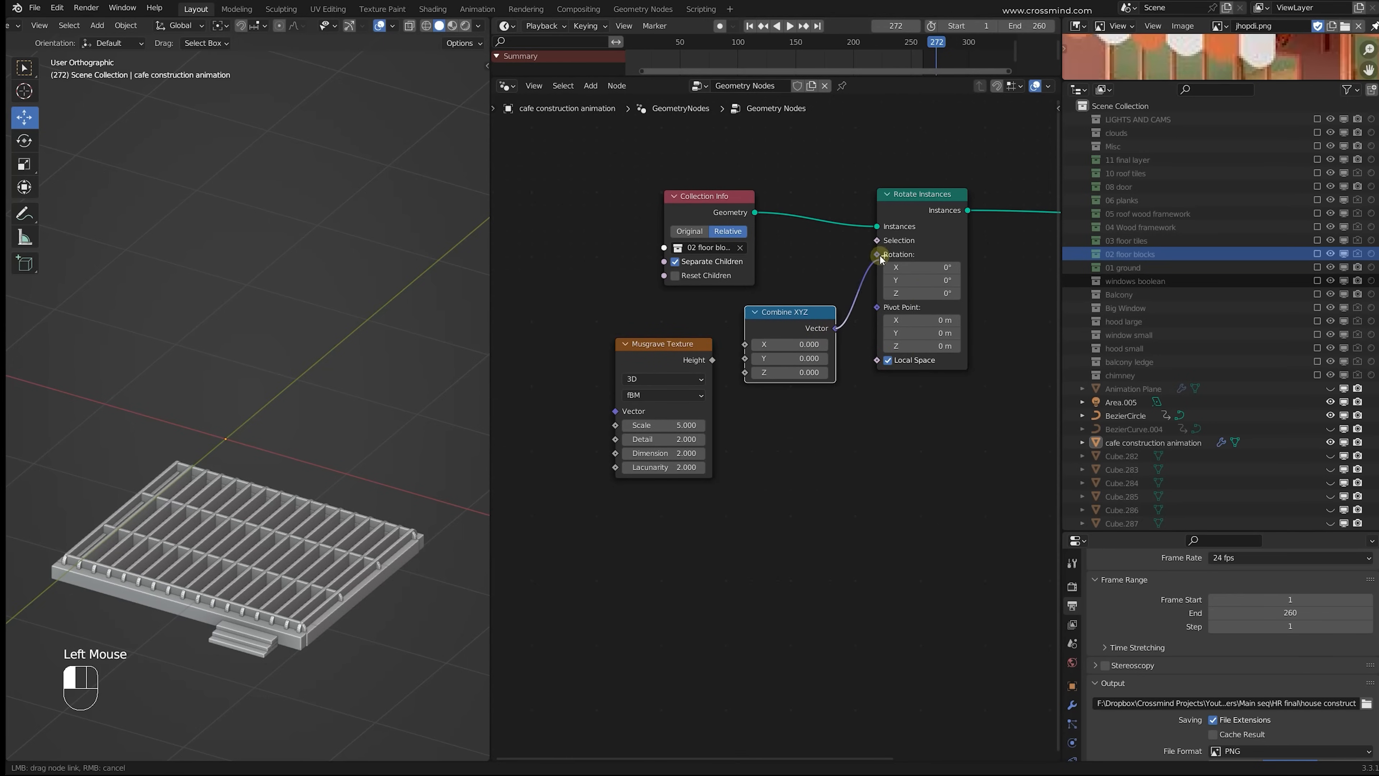
{"action": "left_click_drag", "start_coordinate": [879, 256], "coordinate": [878, 254]}
Step: Link the Musgrave Texture's Height to the Y input of Combine XYZ and space the two nodes farther apart
{"action": "left_click_drag", "start_coordinate": [675, 362], "coordinate": [634, 362]}
{"action": "left_click_drag", "start_coordinate": [756, 365], "coordinate": [745, 359]}
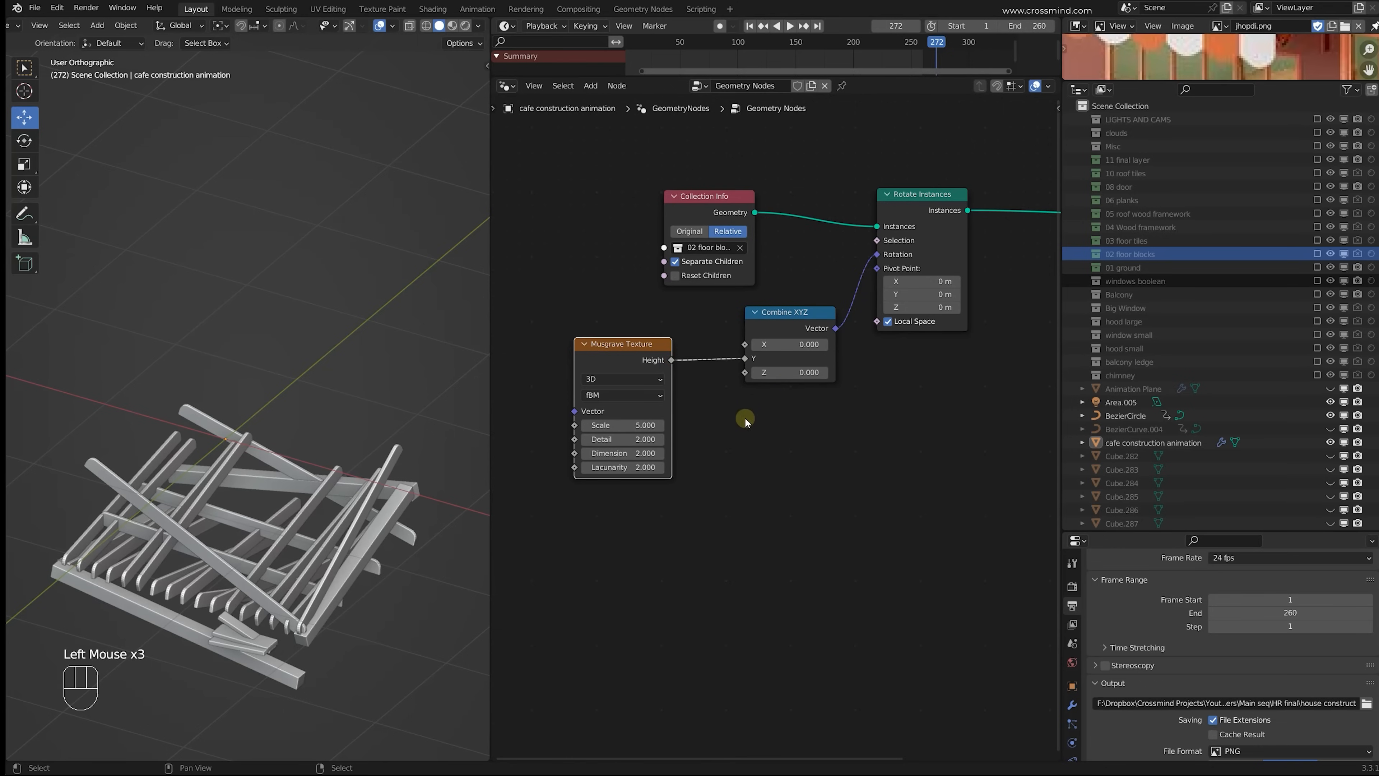
{"action": "middle_click_drag", "start_coordinate": [748, 409], "coordinate": [791, 357]}
{"action": "scroll", "coordinate": [791, 357], "scroll_direction": "up", "scroll_amount": 1}
{"action": "scroll", "coordinate": [749, 326], "scroll_direction": "down", "scroll_amount": 1}
{"action": "left_click_drag", "start_coordinate": [698, 297], "coordinate": [667, 302]}
Step: Enlarge the timeline area slightly and insert a Map Range node between the Musgrave Texture and Combine XYZ nodes
{"action": "middle_click_drag", "start_coordinate": [665, 300], "coordinate": [742, 294]}
{"action": "left_click_drag", "start_coordinate": [876, 76], "coordinate": [870, 107]}
{"action": "middle_click_drag", "start_coordinate": [744, 90], "coordinate": [791, 91]}
{"action": "scroll", "coordinate": [855, 91], "scroll_direction": "down", "scroll_amount": 1}
{"action": "key", "text": "shift+a"}
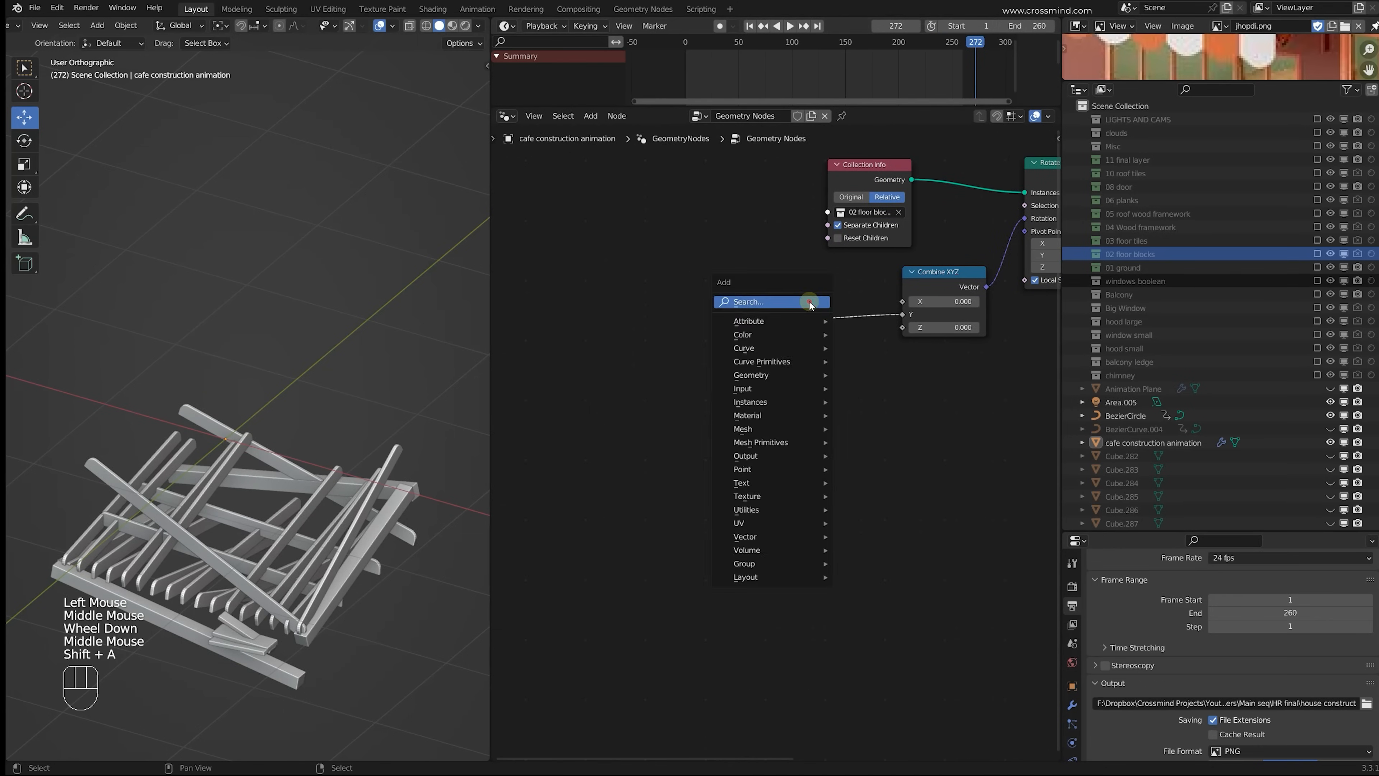
{"action": "type", "text": "map"}
{"action": "left_click", "coordinate": [845, 321]}
{"action": "left_click", "coordinate": [862, 312]}
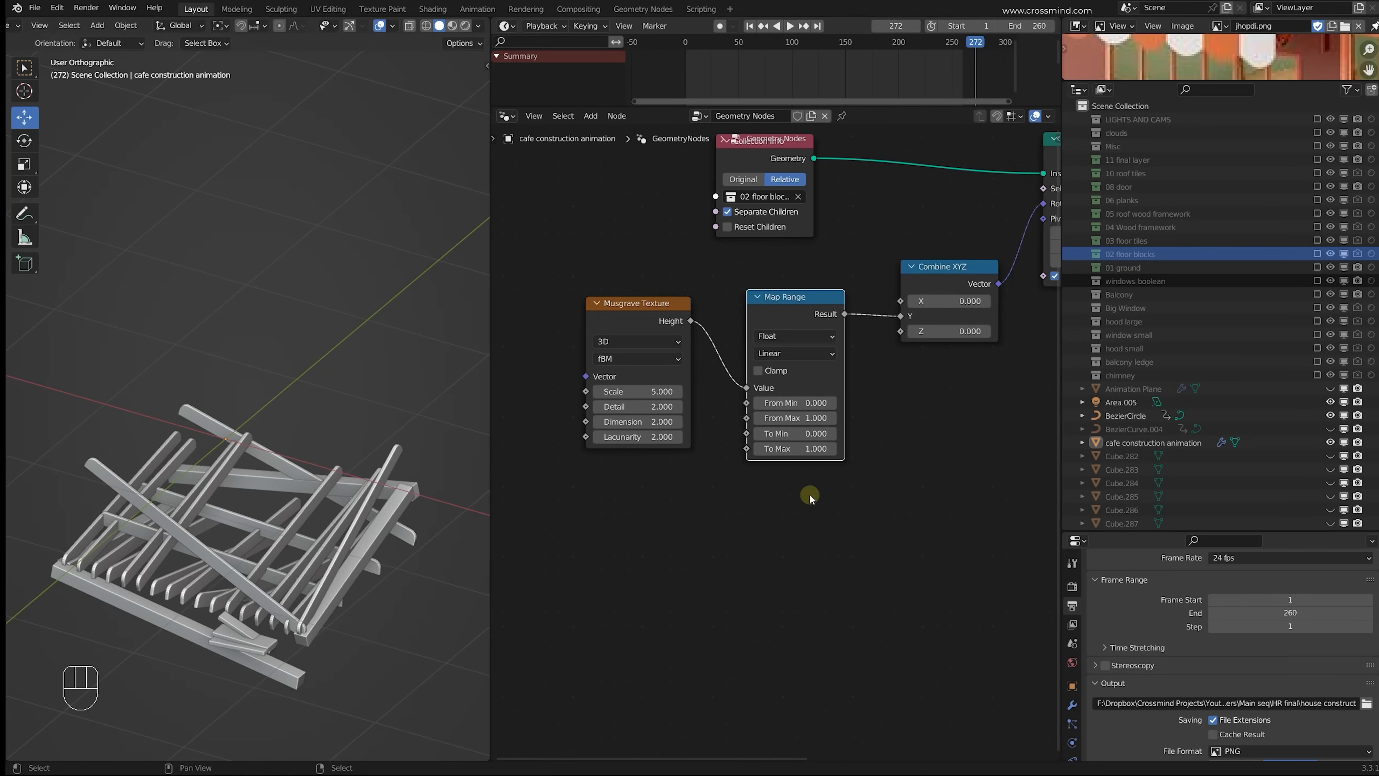
Step: Set the Map Range node's To Max to 0 and keyframe its four range values at frame 50
{"action": "mouse_move", "coordinate": [818, 449]}
{"action": "left_mouse_down"}
{"action": "mouse_move", "coordinate": [749, 449]}
{"action": "mouse_move", "coordinate": [823, 448]}
{"action": "left_mouse_up"}
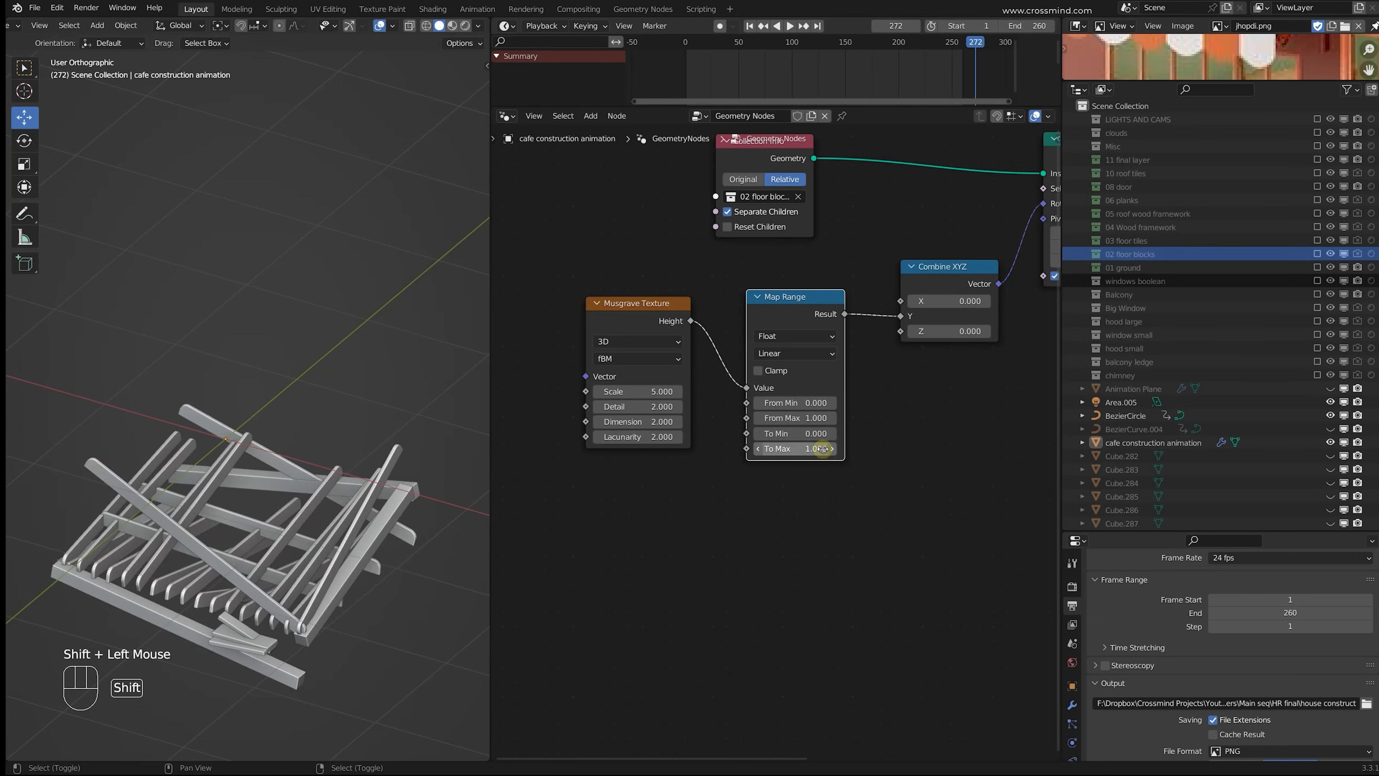
{"action": "left_click", "coordinate": [848, 395]}
{"action": "middle_click_drag", "start_coordinate": [865, 325], "coordinate": [869, 275]}
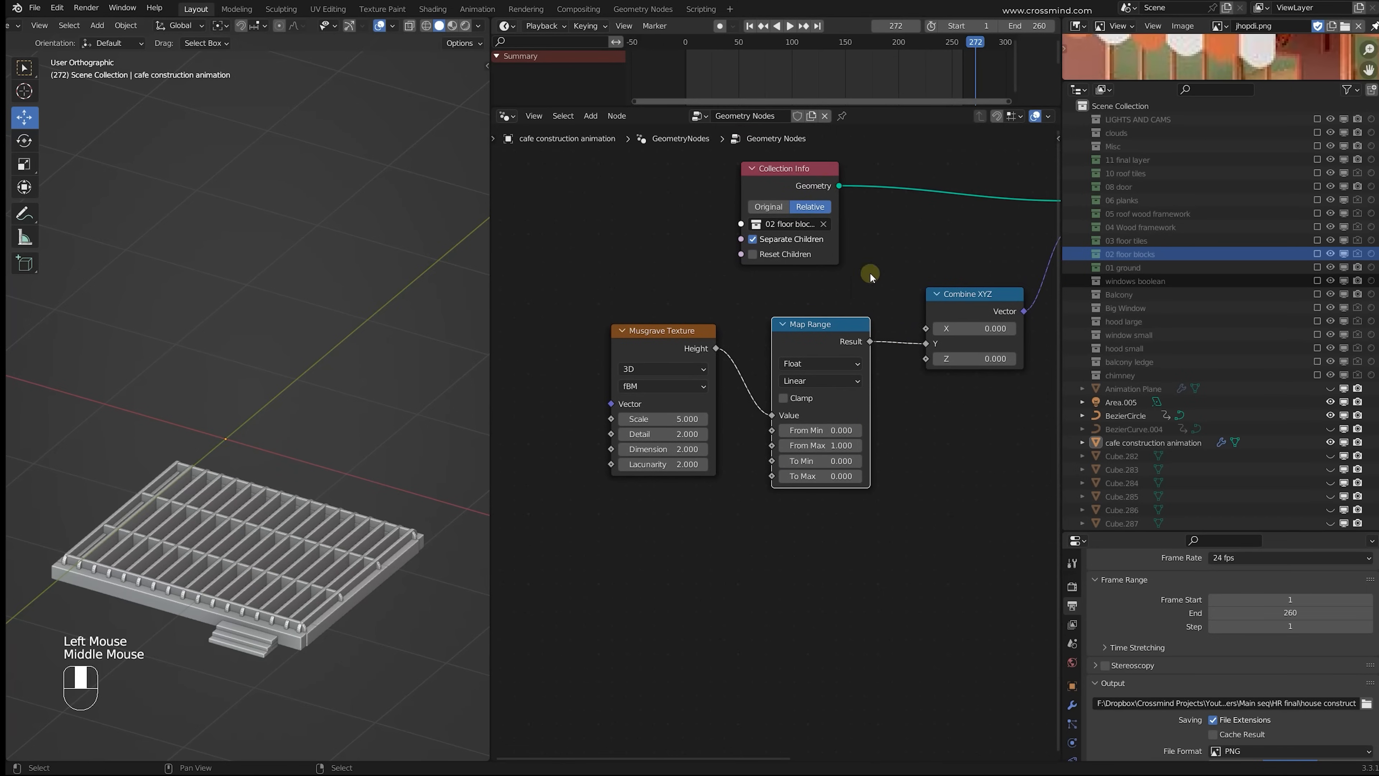
{"action": "scroll", "coordinate": [745, 76], "scroll_direction": "up", "scroll_amount": 1}
{"action": "middle_click_drag", "start_coordinate": [744, 76], "coordinate": [811, 68]}
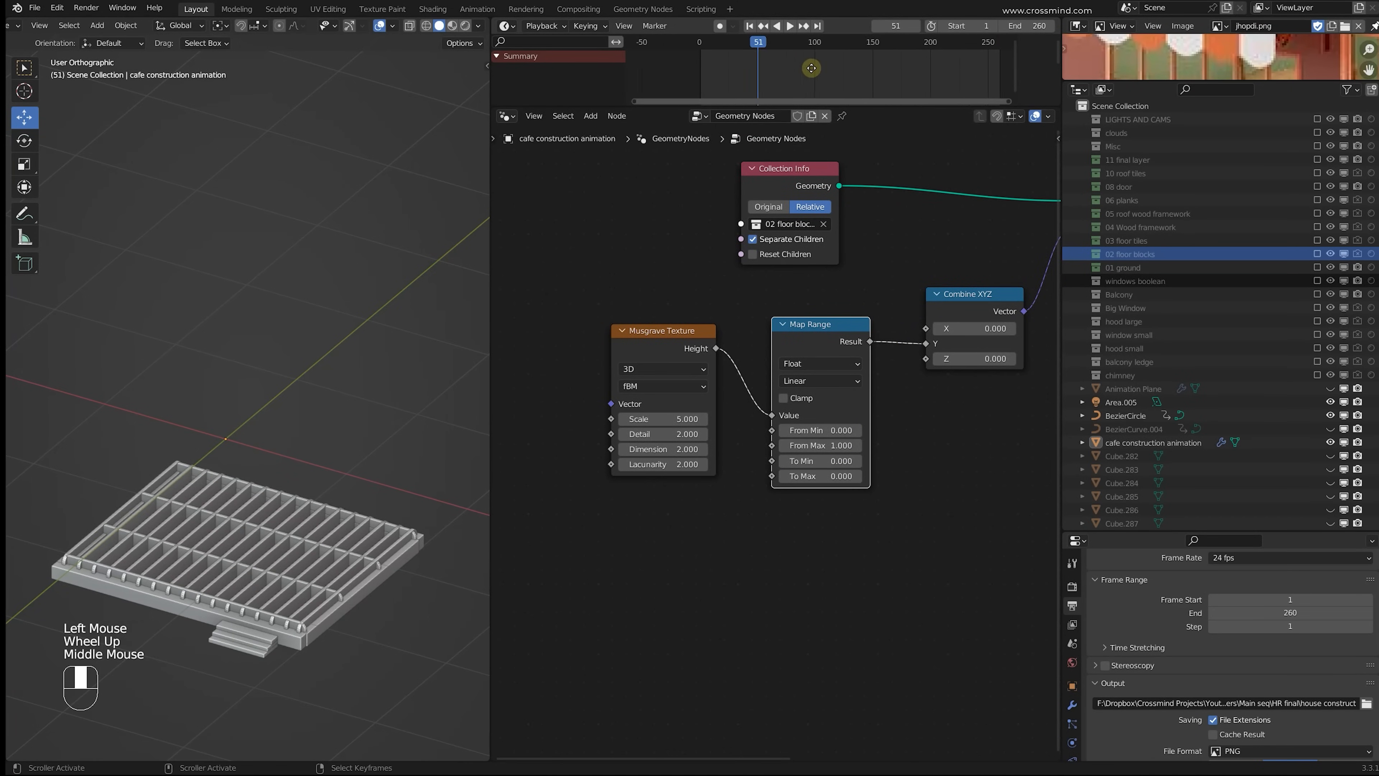
{"action": "left_click_drag", "start_coordinate": [753, 59], "coordinate": [754, 58]}
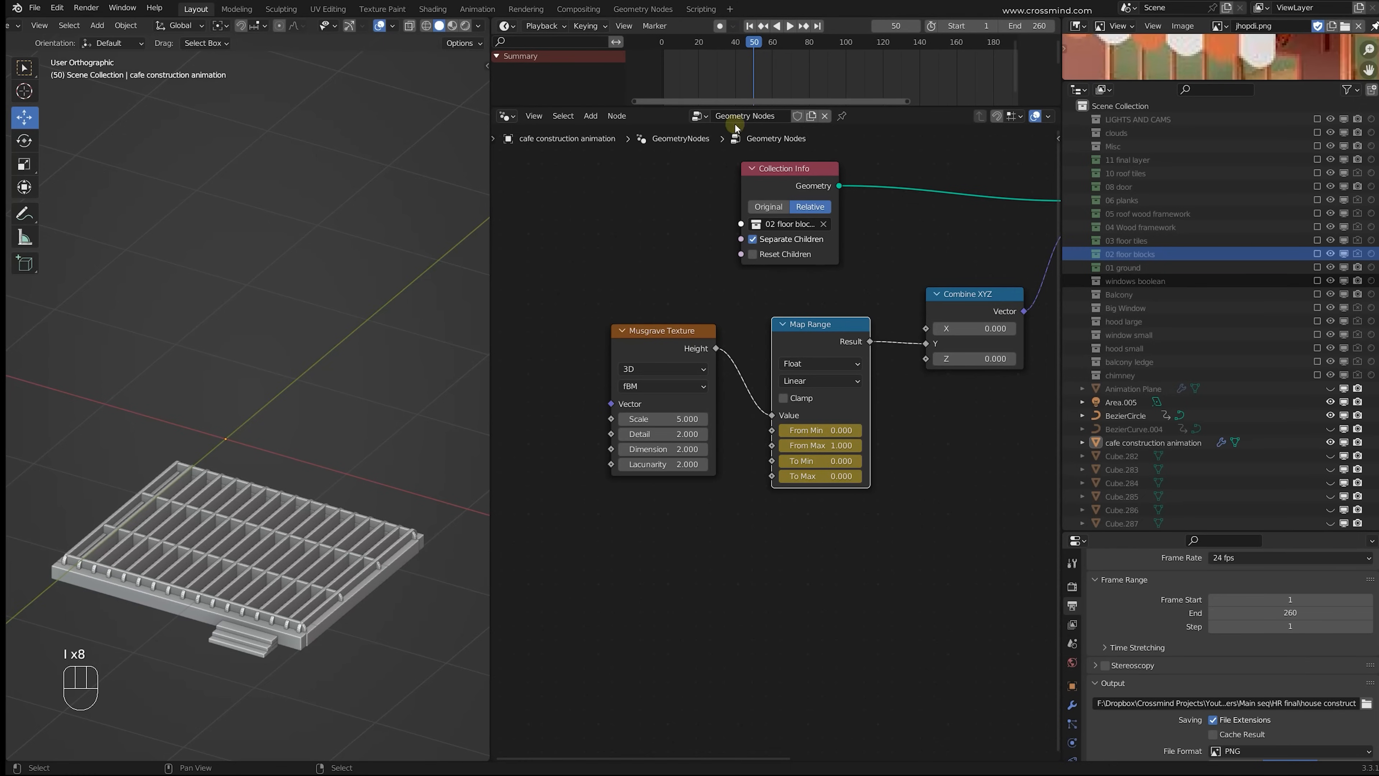
Step: At frame 2, set the Map Range to From Min 0.160, From Max 0.670, To Min -1.830 and To Max 1.380, and keyframe these values
{"action": "middle_click_drag", "start_coordinate": [709, 71], "coordinate": [728, 69]}
{"action": "left_click", "coordinate": [694, 66]}
{"action": "left_click_drag", "start_coordinate": [685, 64], "coordinate": [684, 62]}
{"action": "left_click_drag", "start_coordinate": [832, 475], "coordinate": [718, 461], "text": "shift"}
{"action": "mouse_move", "coordinate": [820, 445]}
{"action": "left_mouse_down", "text": "shift"}
{"action": "mouse_move", "coordinate": [802, 446]}
{"action": "mouse_move", "coordinate": [831, 430]}
{"action": "left_mouse_up", "text": "shift"}
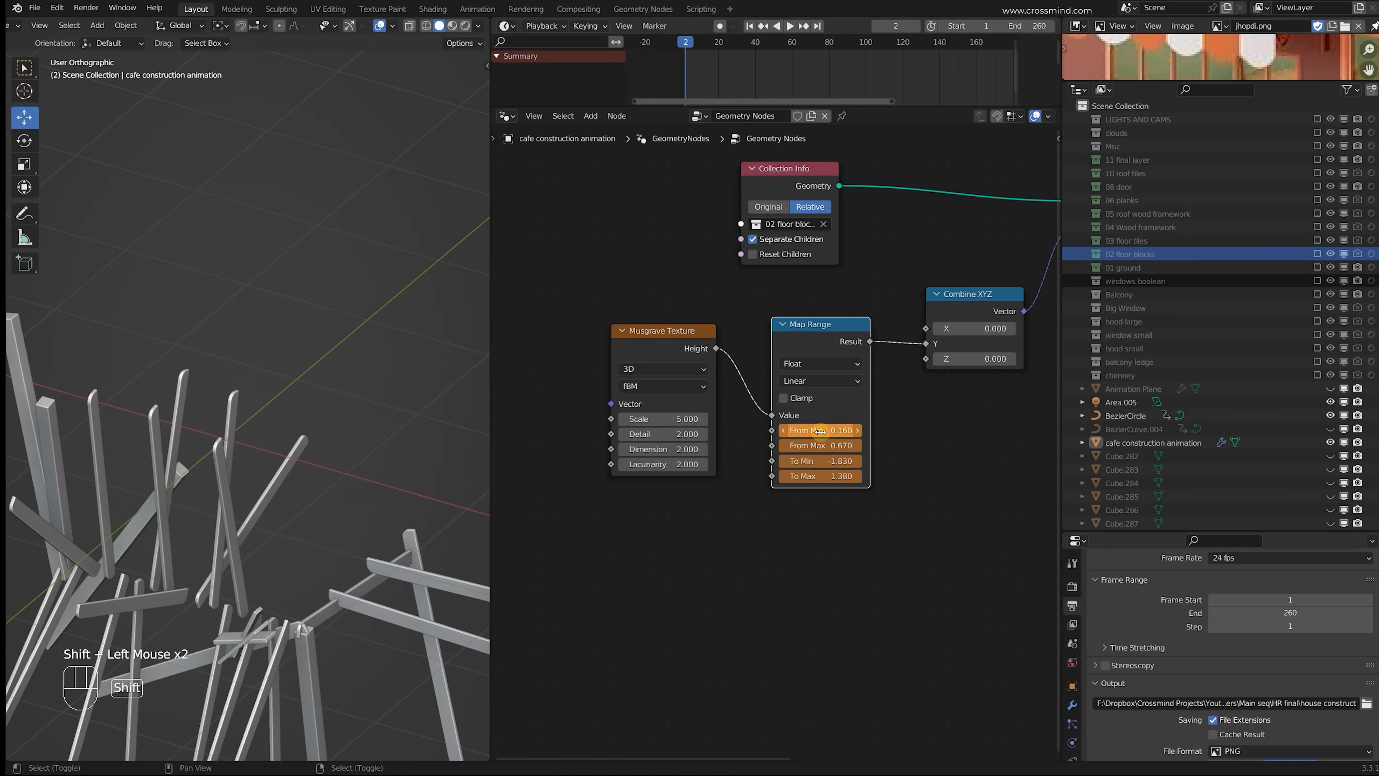
{"action": "scroll", "coordinate": [883, 489], "scroll_direction": "down", "scroll_amount": 1}
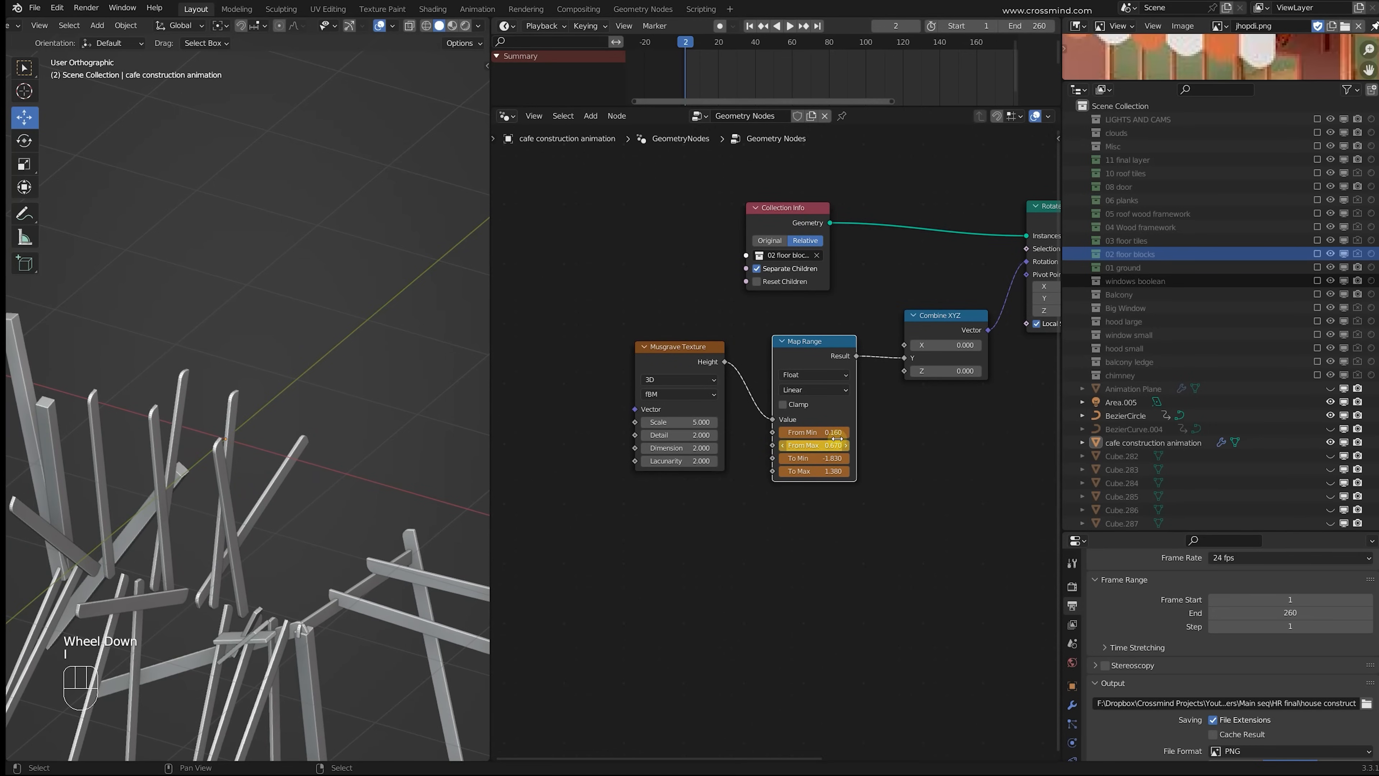
{"action": "mouse_move", "coordinate": [717, 87]}
{"action": "left_mouse_down"}
{"action": "mouse_move", "coordinate": [768, 86]}
{"action": "mouse_move", "coordinate": [729, 92]}
{"action": "left_mouse_up"}
Step: Insert a Scale Instances node between Rotate Instances and the Group Output
{"action": "scroll", "coordinate": [859, 447], "scroll_direction": "down", "scroll_amount": 2}
{"action": "middle_click_drag", "start_coordinate": [859, 446], "coordinate": [701, 451]}
{"action": "key", "text": "shift+a"}
{"action": "type", "text": "sca"}
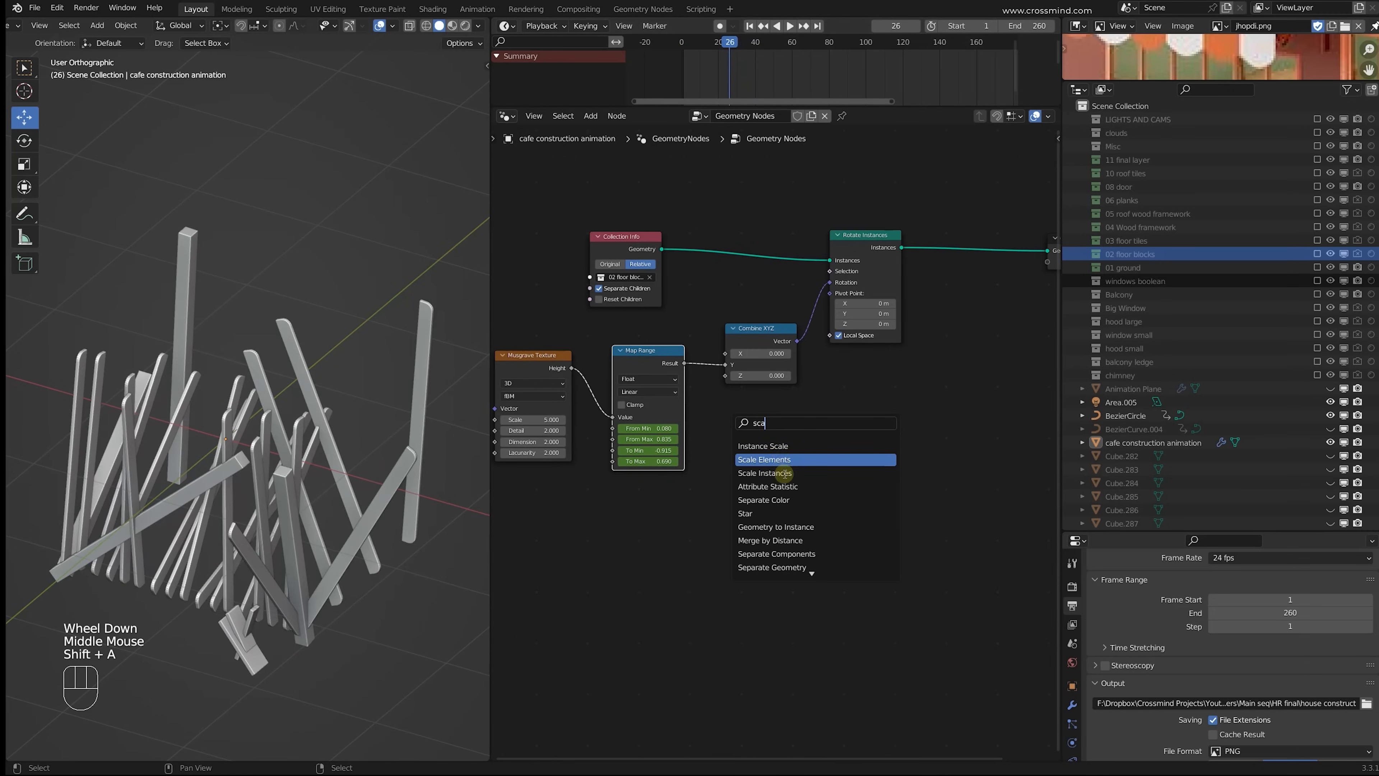
{"action": "left_click", "coordinate": [784, 472]}
{"action": "left_click", "coordinate": [977, 255]}
Step: Duplicate the Combine XYZ node, link its Vector to the Scale input of Scale Instances, and set X, Y and Z to 1
{"action": "left_click_drag", "start_coordinate": [553, 368], "coordinate": [530, 412]}
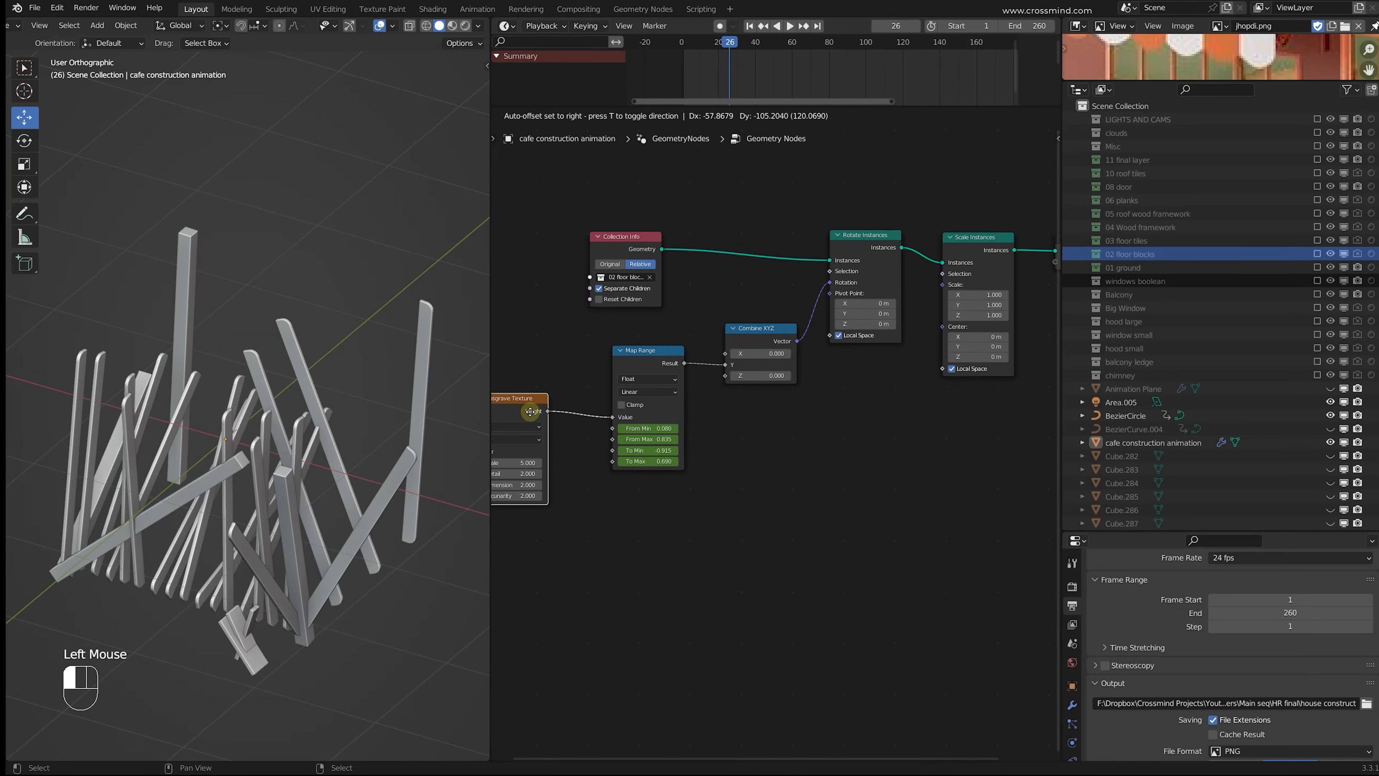
{"action": "left_click_drag", "start_coordinate": [875, 370], "coordinate": [943, 285]}
{"action": "left_click", "coordinate": [769, 334]}
{"action": "key", "text": "shift+d"}
{"action": "left_click", "coordinate": [867, 378]}
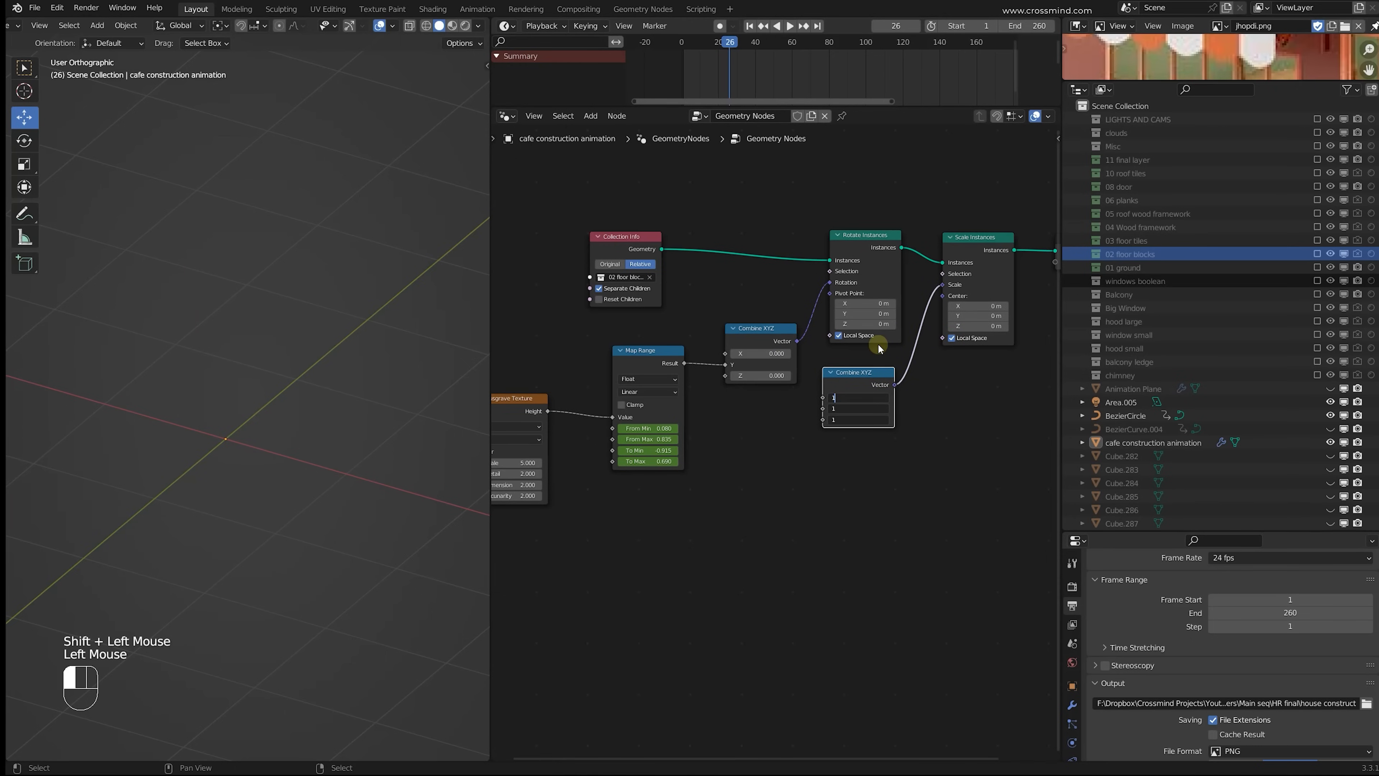
{"action": "key", "text": "Return"}
{"action": "scroll", "coordinate": [962, 392], "scroll_direction": "up", "scroll_amount": 2}
{"action": "mouse_move", "coordinate": [879, 413]}
{"action": "left_mouse_down", "text": "shift"}
{"action": "mouse_move", "coordinate": [853, 413]}
{"action": "mouse_move", "coordinate": [879, 413]}
{"action": "left_mouse_up", "text": "shift"}
{"action": "scroll", "coordinate": [800, 437], "scroll_direction": "down", "scroll_amount": 1}
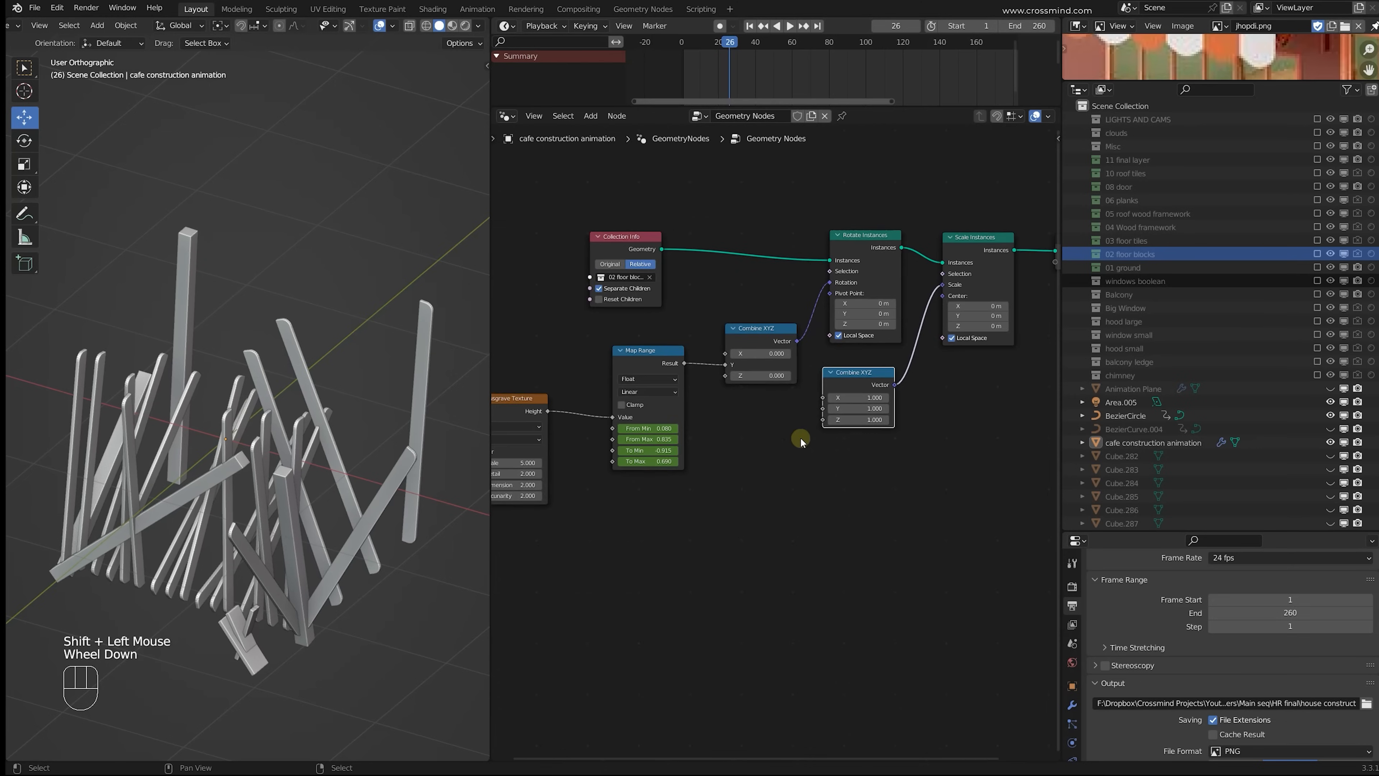
Step: Link the Musgrave Texture's Height to the Z input of the second Combine XYZ through a new Map Range node
{"action": "middle_click_drag", "start_coordinate": [550, 428], "coordinate": [614, 369]}
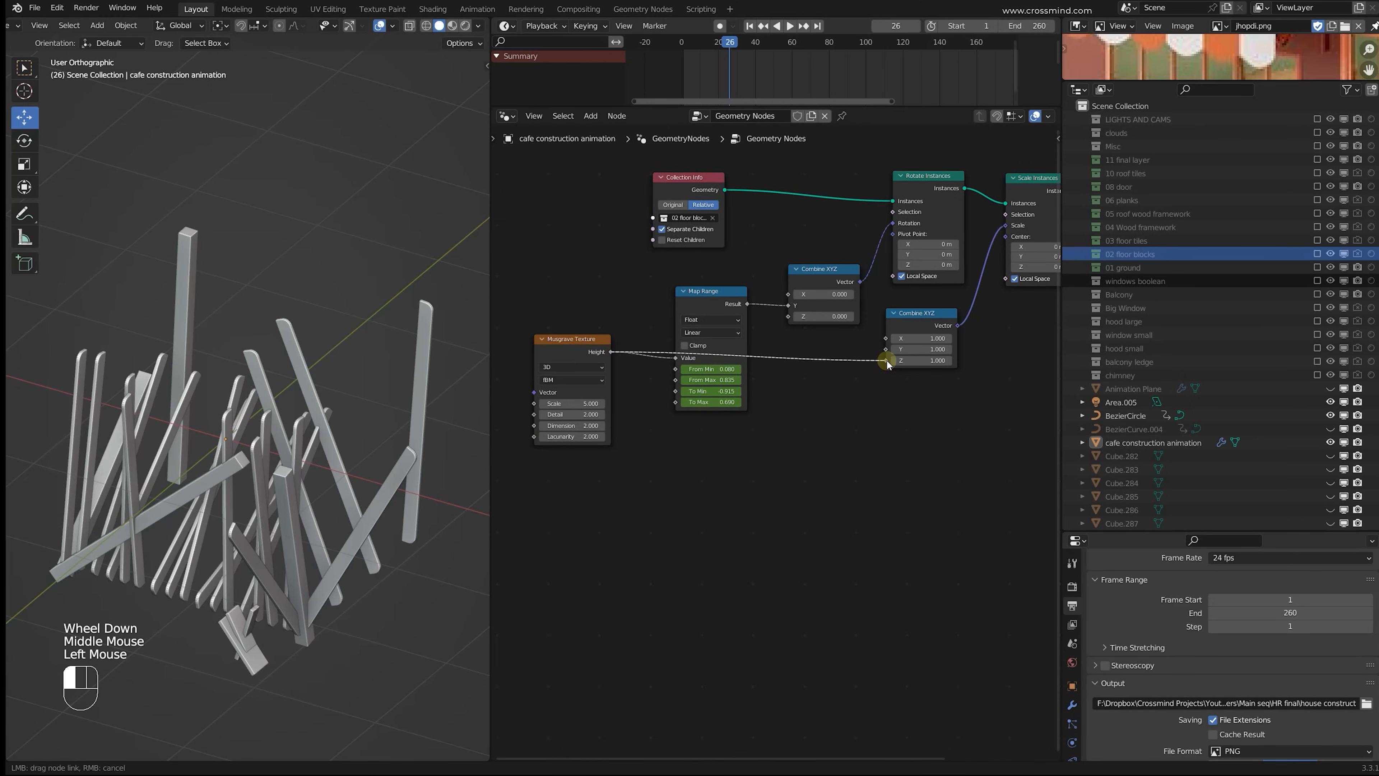
{"action": "left_click_drag", "start_coordinate": [887, 363], "coordinate": [884, 364]}
{"action": "left_click_drag", "start_coordinate": [934, 319], "coordinate": [939, 313]}
{"action": "middle_click_drag", "start_coordinate": [846, 391], "coordinate": [869, 381]}
{"action": "key", "text": "shift+a"}
{"action": "left_click", "coordinate": [864, 381]}
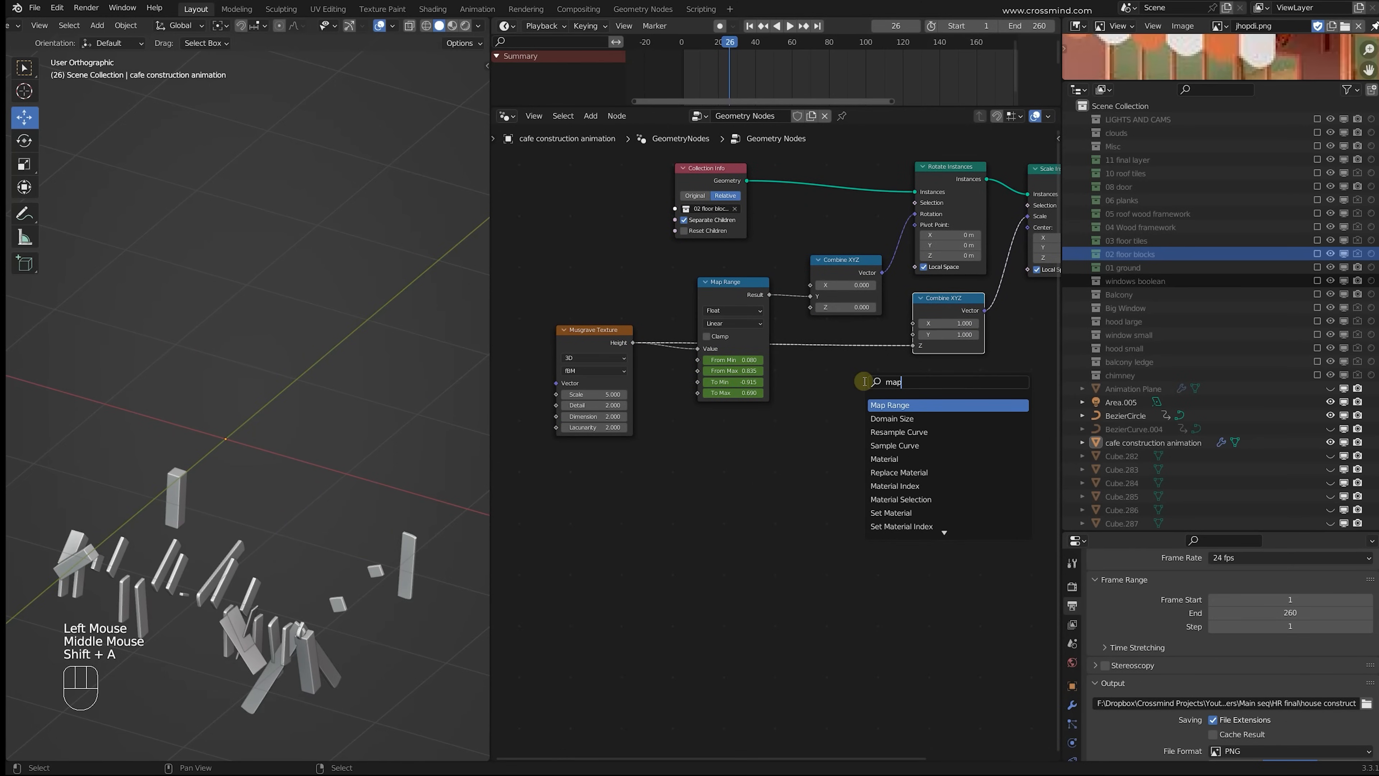
{"action": "left_click", "coordinate": [889, 401]}
{"action": "left_click", "coordinate": [833, 346]}
Step: Turn off Clamp on the second Map Range, set its To Min to 1 and keyframe all four range values at frame 50
{"action": "scroll", "coordinate": [841, 375], "scroll_direction": "up", "scroll_amount": 1}
{"action": "left_click_drag", "start_coordinate": [863, 443], "coordinate": [862, 442], "text": "shift"}
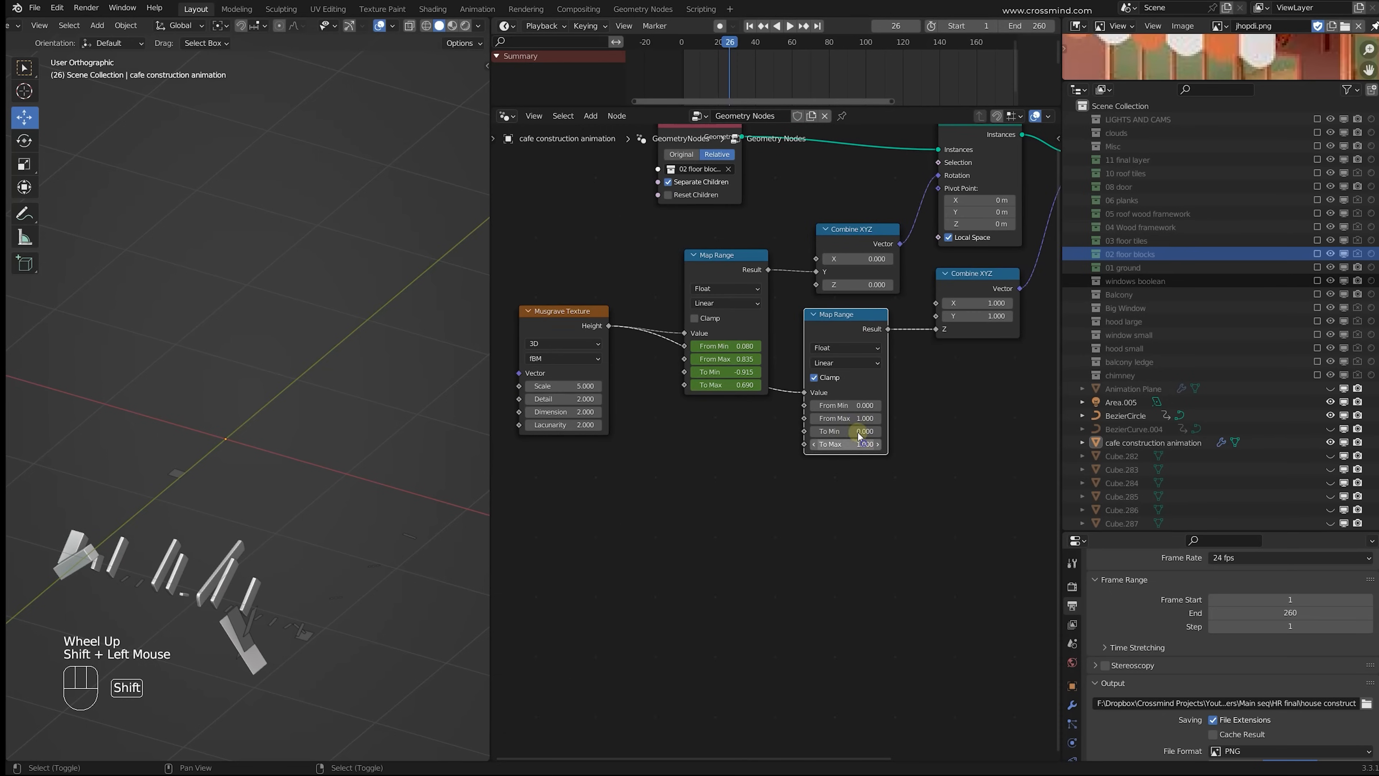
{"action": "left_click", "coordinate": [814, 378]}
{"action": "left_click_drag", "start_coordinate": [735, 45], "coordinate": [777, 83]}
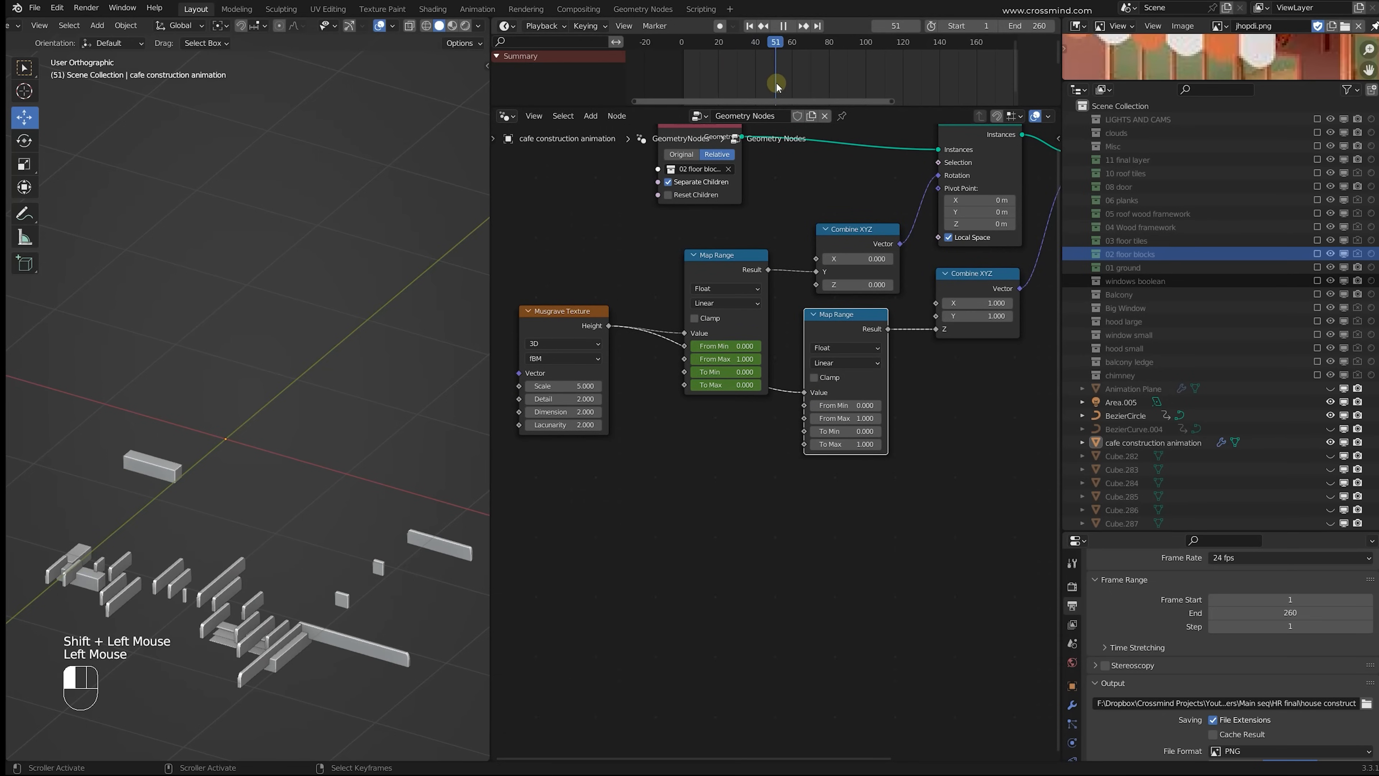
{"action": "left_click_drag", "start_coordinate": [857, 431], "coordinate": [901, 431], "text": "shift"}
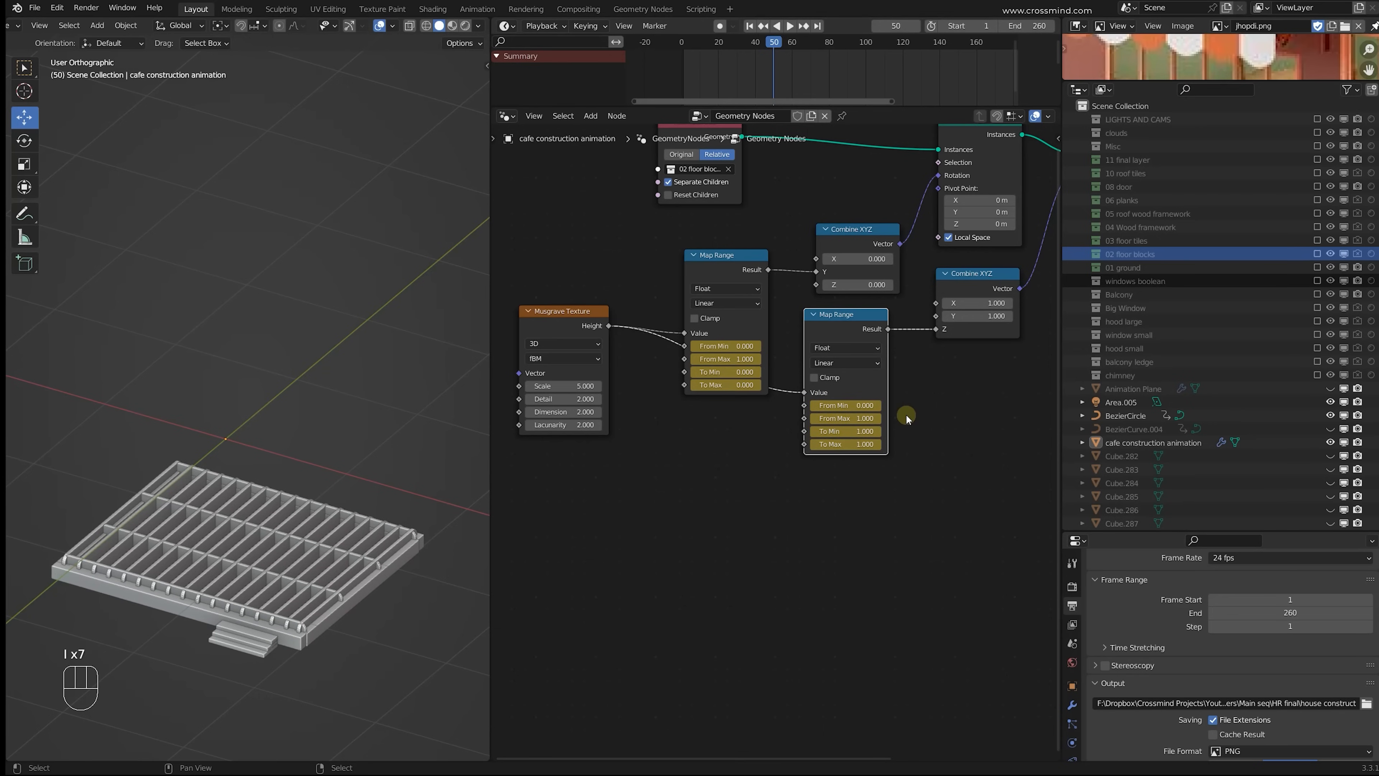
Step: At frame 1, set the second Map Range to From Min 0.090, From Max 0.500 and To Min 0.290, adjust To Max, and keyframe all four
{"action": "middle_click_drag", "start_coordinate": [828, 186], "coordinate": [826, 236]}
{"action": "left_click_drag", "start_coordinate": [792, 72], "coordinate": [706, 72]}
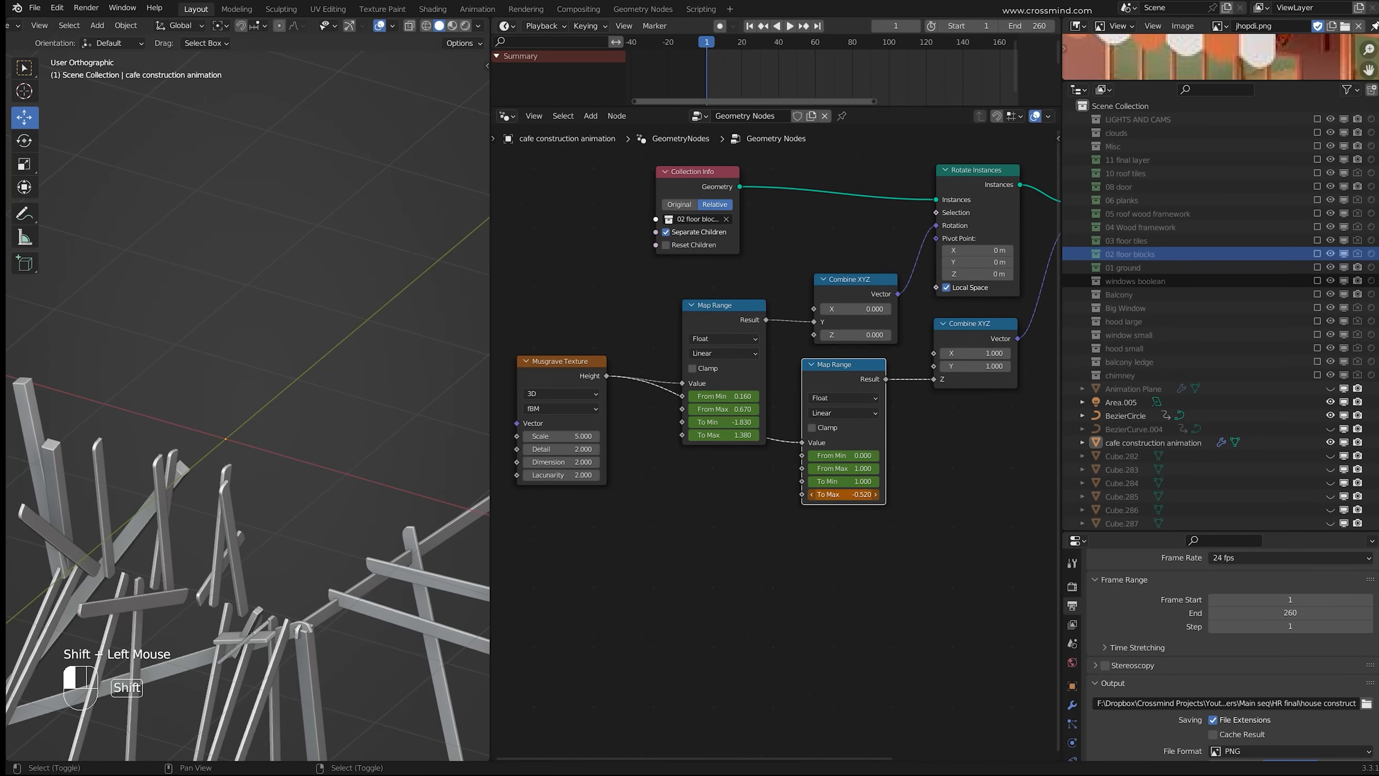
{"action": "left_click_drag", "start_coordinate": [854, 481], "coordinate": [851, 456], "text": "shift"}
{"action": "left_click_drag", "start_coordinate": [852, 494], "coordinate": [852, 468], "text": "shift"}
{"action": "left_click_drag", "start_coordinate": [853, 456], "coordinate": [856, 456], "text": "shift"}
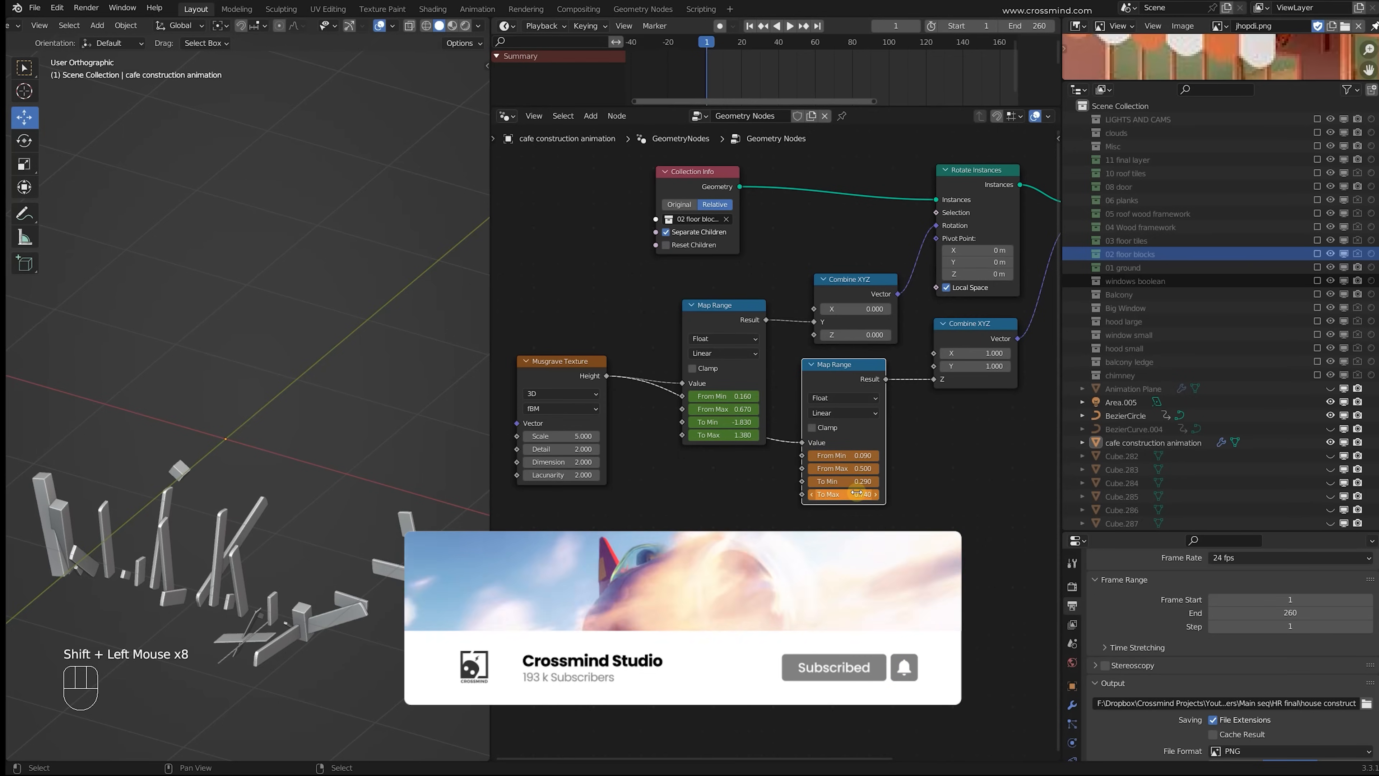
{"action": "key", "text": "i"}
{"action": "key", "text": "i"}
{"action": "key", "text": "i"}
{"action": "key", "text": "i"}
Step: Around frame 13, adjust and keyframe the second Map Range's To Min, To Max and From Max, and play the animation from the start
{"action": "left_click_drag", "start_coordinate": [707, 42], "coordinate": [729, 86]}
{"action": "left_click_drag", "start_coordinate": [858, 480], "coordinate": [855, 494], "text": "shift"}
{"action": "left_click_drag", "start_coordinate": [850, 472], "coordinate": [845, 472], "text": "shift"}
{"action": "key", "text": "i"}
{"action": "key", "text": "i"}
{"action": "key", "text": "i"}
{"action": "key", "text": "i"}
{"action": "key", "text": "i"}
{"action": "left_click_drag", "start_coordinate": [710, 72], "coordinate": [705, 112]}
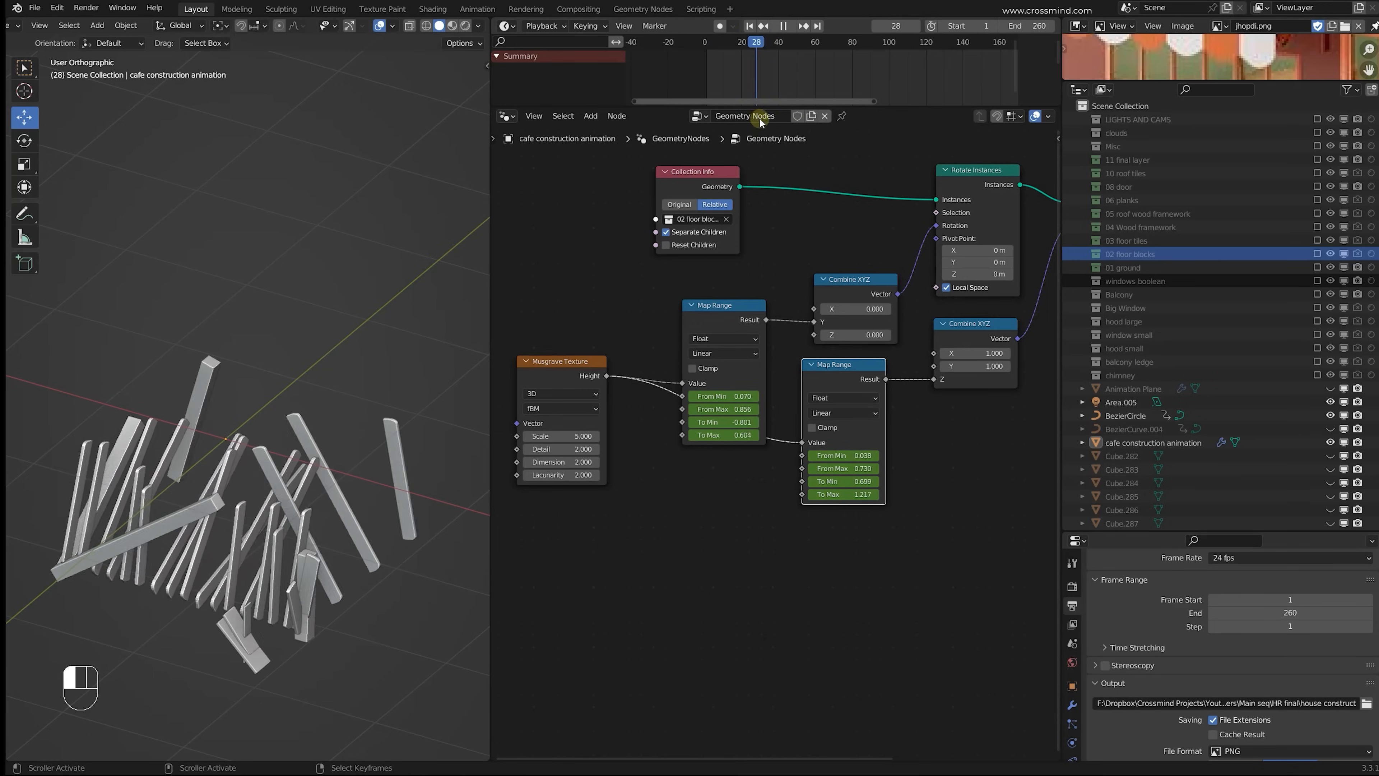
Step: Insert a Delete Geometry node between Scale Instances and the Group Output and set its domain to Instance
{"action": "scroll", "coordinate": [923, 457], "scroll_direction": "down", "scroll_amount": 2}
{"action": "middle_click_drag", "start_coordinate": [922, 457], "coordinate": [915, 364]}
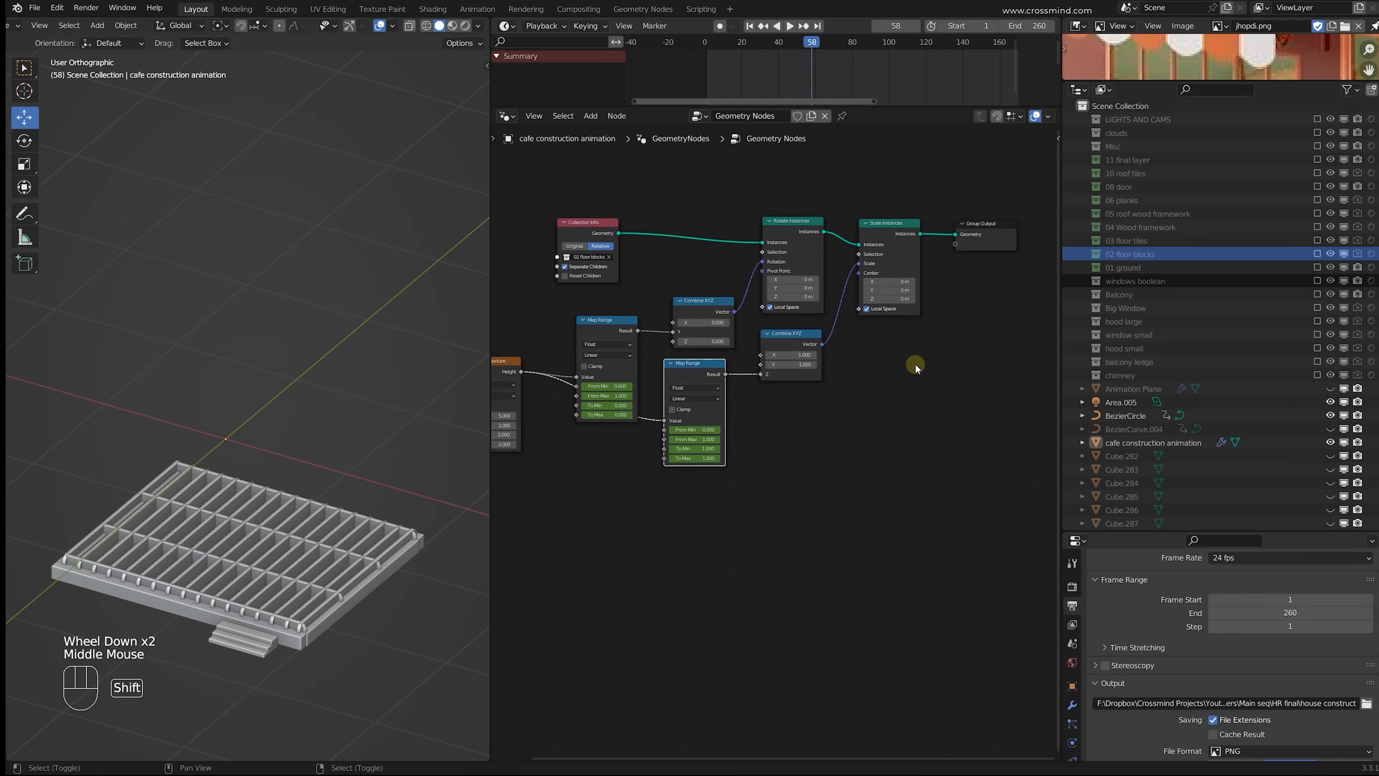
{"action": "key", "text": "shift+a"}
{"action": "type", "text": "d"}
{"action": "middle_click", "coordinate": [886, 370]}
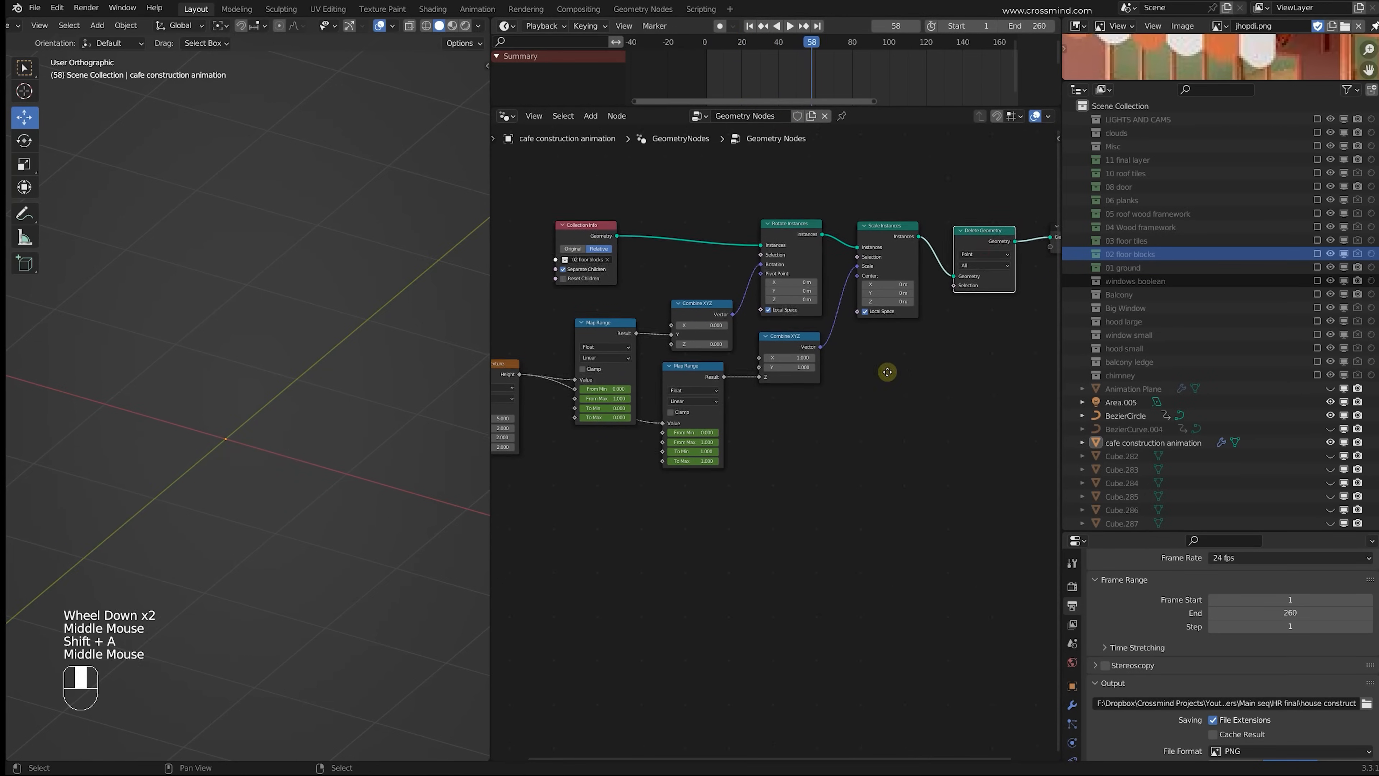
{"action": "scroll", "coordinate": [886, 370], "scroll_direction": "up", "scroll_amount": 3}
{"action": "left_click", "coordinate": [871, 234]}
{"action": "left_click", "coordinate": [855, 312]}
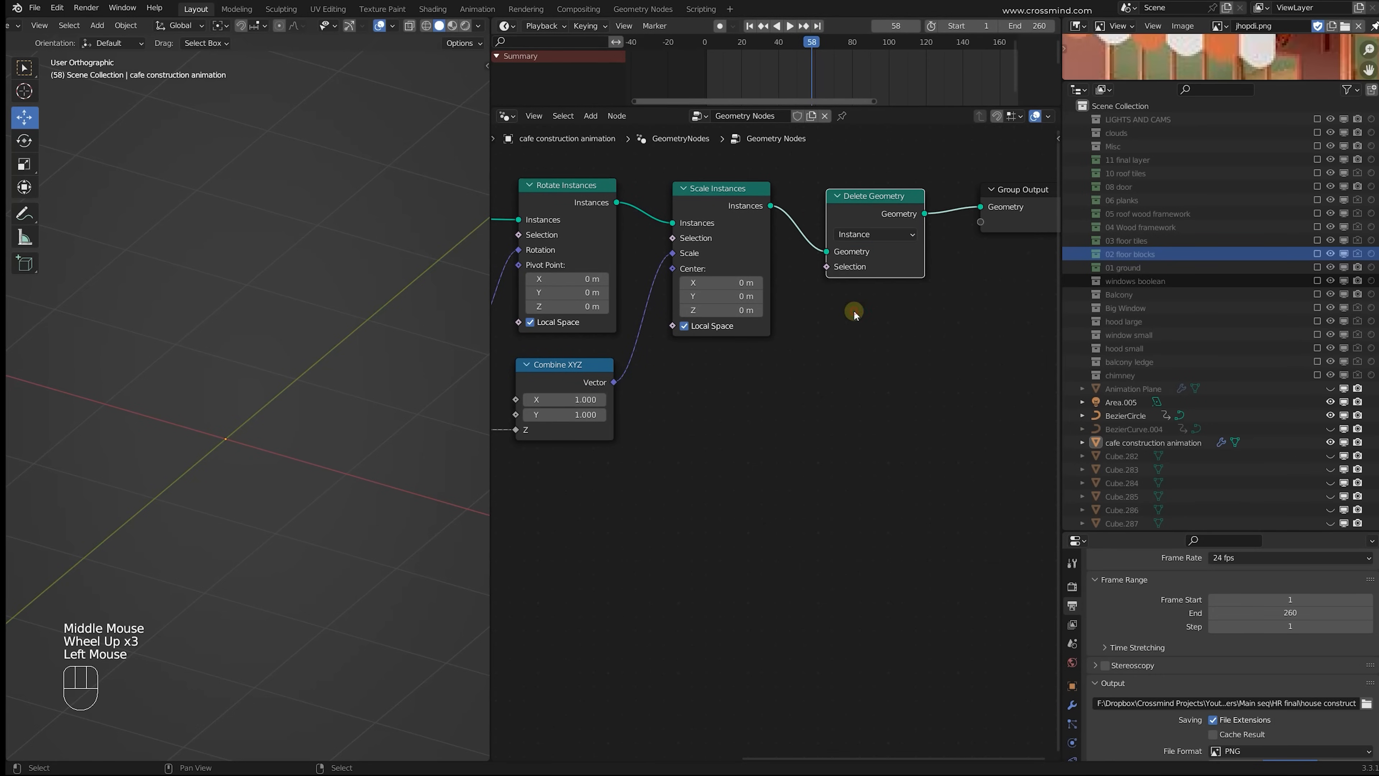
Step: Link the Musgrave Texture's Height to the Selection input of Delete Geometry
{"action": "middle_click_drag", "start_coordinate": [817, 315], "coordinate": [867, 394]}
{"action": "scroll", "coordinate": [867, 394], "scroll_direction": "down", "scroll_amount": 2}
{"action": "middle_click_drag", "start_coordinate": [576, 391], "coordinate": [551, 394]}
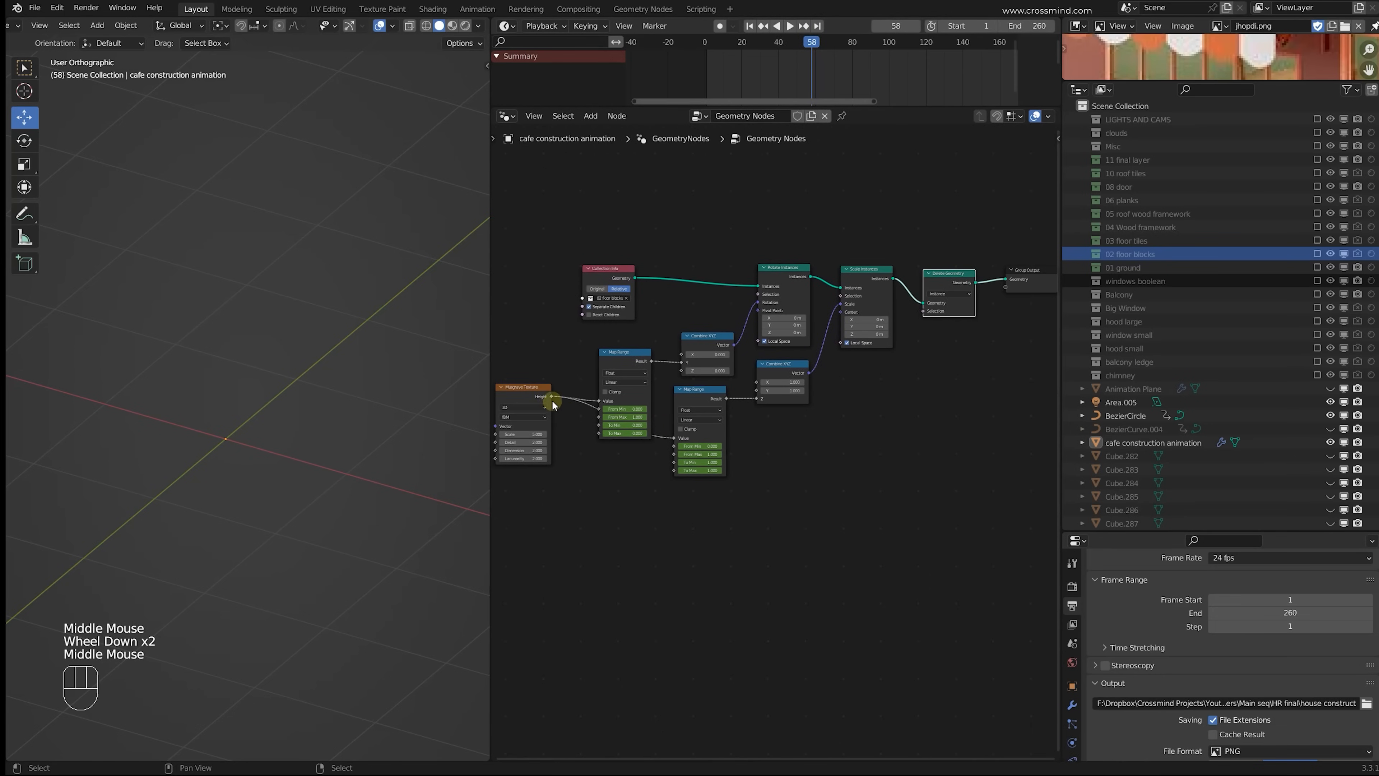
{"action": "left_click_drag", "start_coordinate": [549, 397], "coordinate": [924, 311]}
{"action": "scroll", "coordinate": [937, 343], "scroll_direction": "up", "scroll_amount": 2}
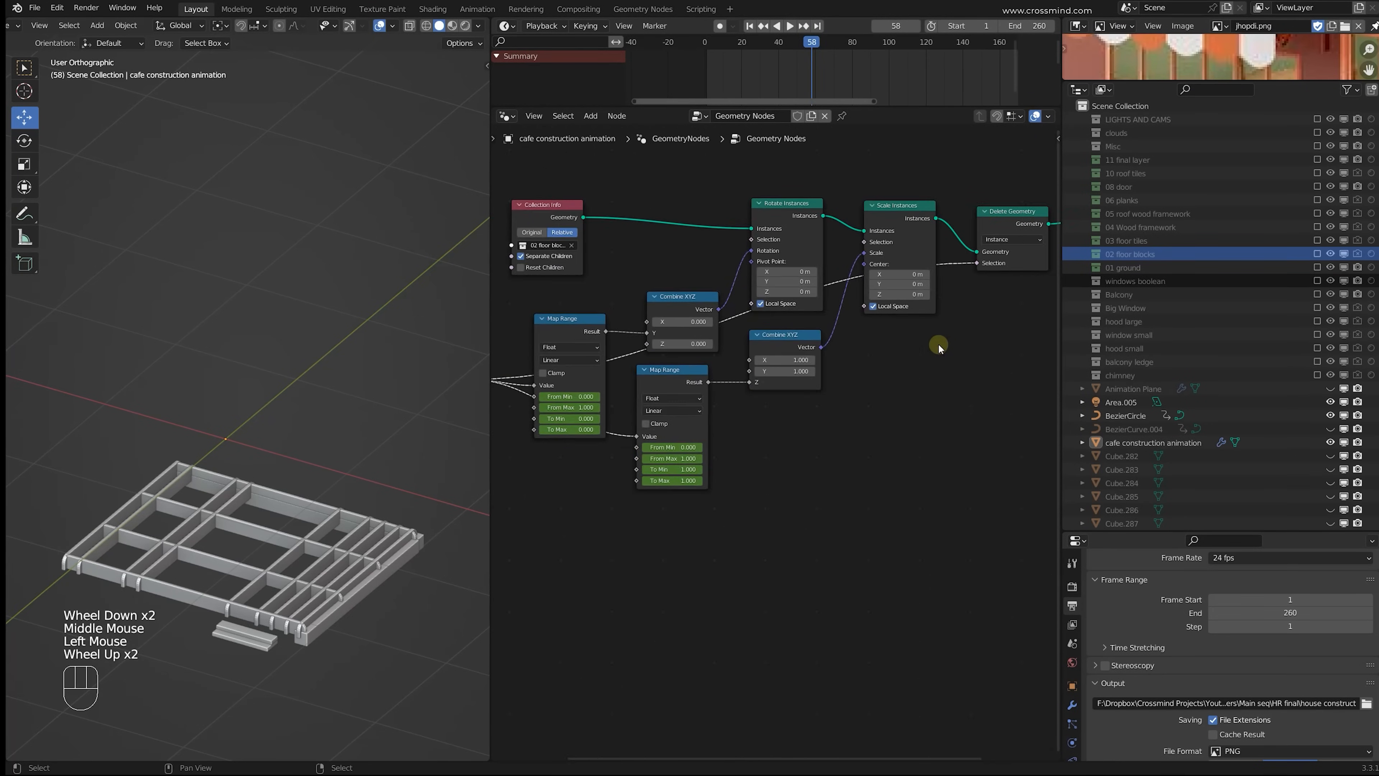
Step: Insert a Map Range node between the Musgrave Texture and Delete Geometry's Selection input
{"action": "middle_click_drag", "start_coordinate": [938, 342], "coordinate": [894, 308]}
{"action": "scroll", "coordinate": [895, 307], "scroll_direction": "up", "scroll_amount": 2}
{"action": "key", "text": "shift+a"}
{"action": "type", "text": "map"}
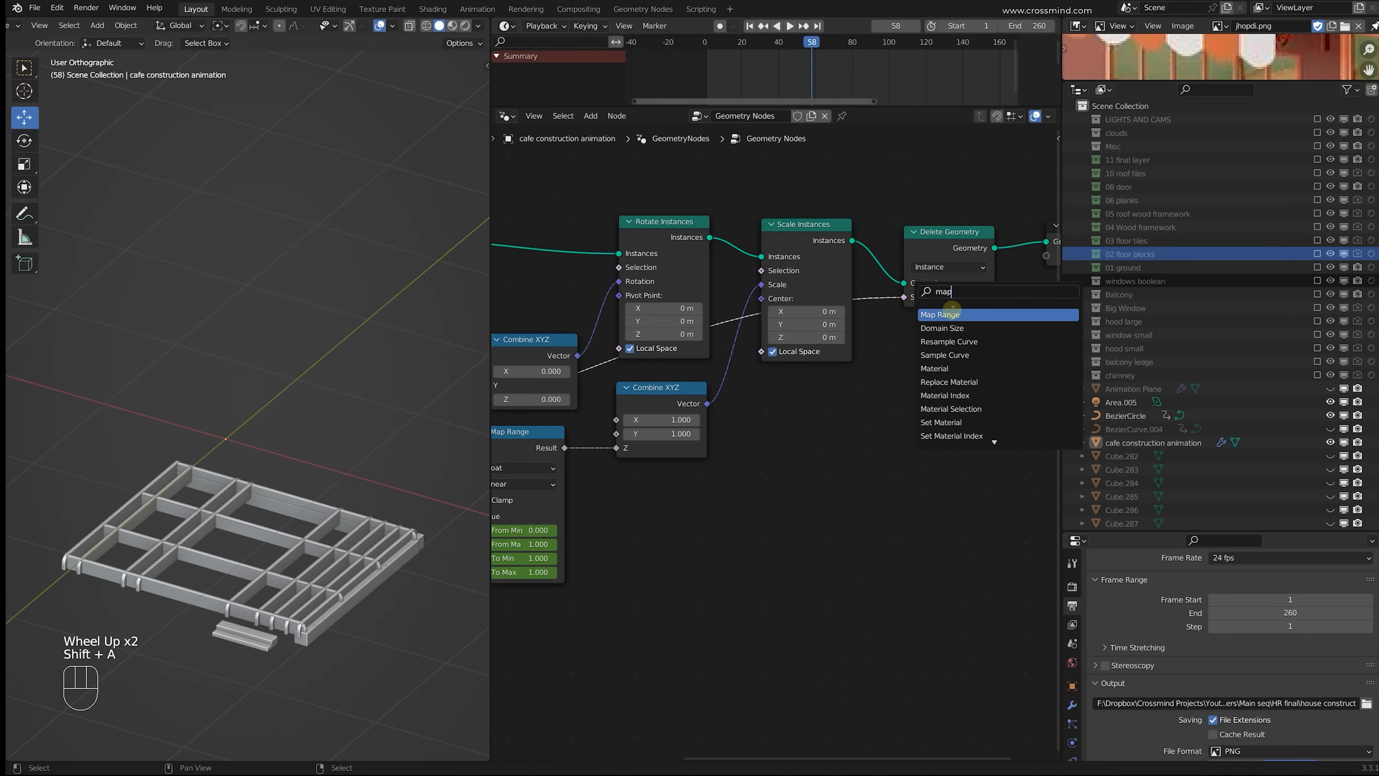
{"action": "left_click", "coordinate": [953, 313]}
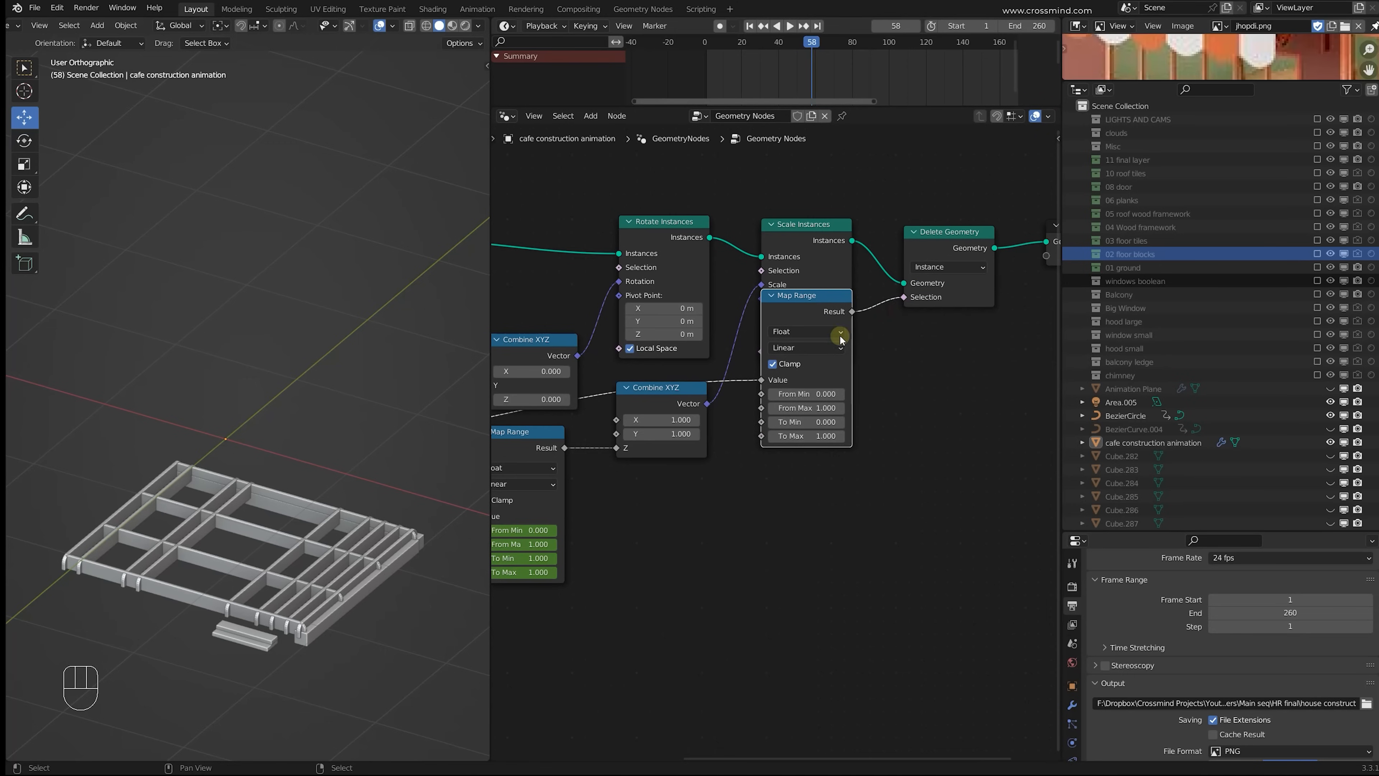
{"action": "left_click", "coordinate": [849, 378]}
Step: Turn off Clamp on the Map Range feeding Delete Geometry, keyframe its range values at frame 50, and lower To Min to -1.1
{"action": "scroll", "coordinate": [845, 436], "scroll_direction": "up", "scroll_amount": 2}
{"action": "mouse_move", "coordinate": [877, 490]}
{"action": "left_mouse_down", "text": "shift"}
{"action": "mouse_move", "coordinate": [847, 491]}
{"action": "mouse_move", "coordinate": [902, 490]}
{"action": "left_mouse_up", "text": "shift"}
{"action": "left_click_drag", "start_coordinate": [786, 41], "coordinate": [799, 83]}
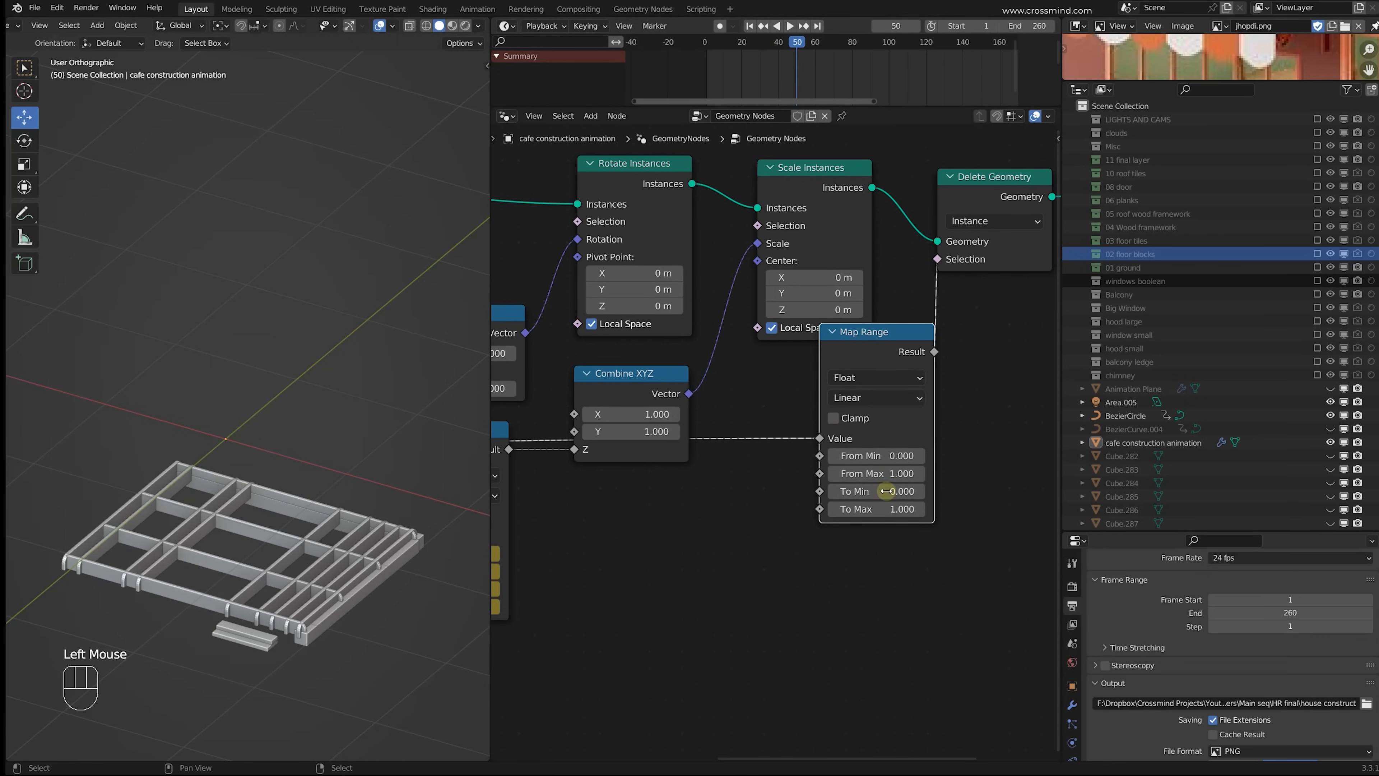
{"action": "type", "text": "-0.3"}
{"action": "key", "text": "Return"}
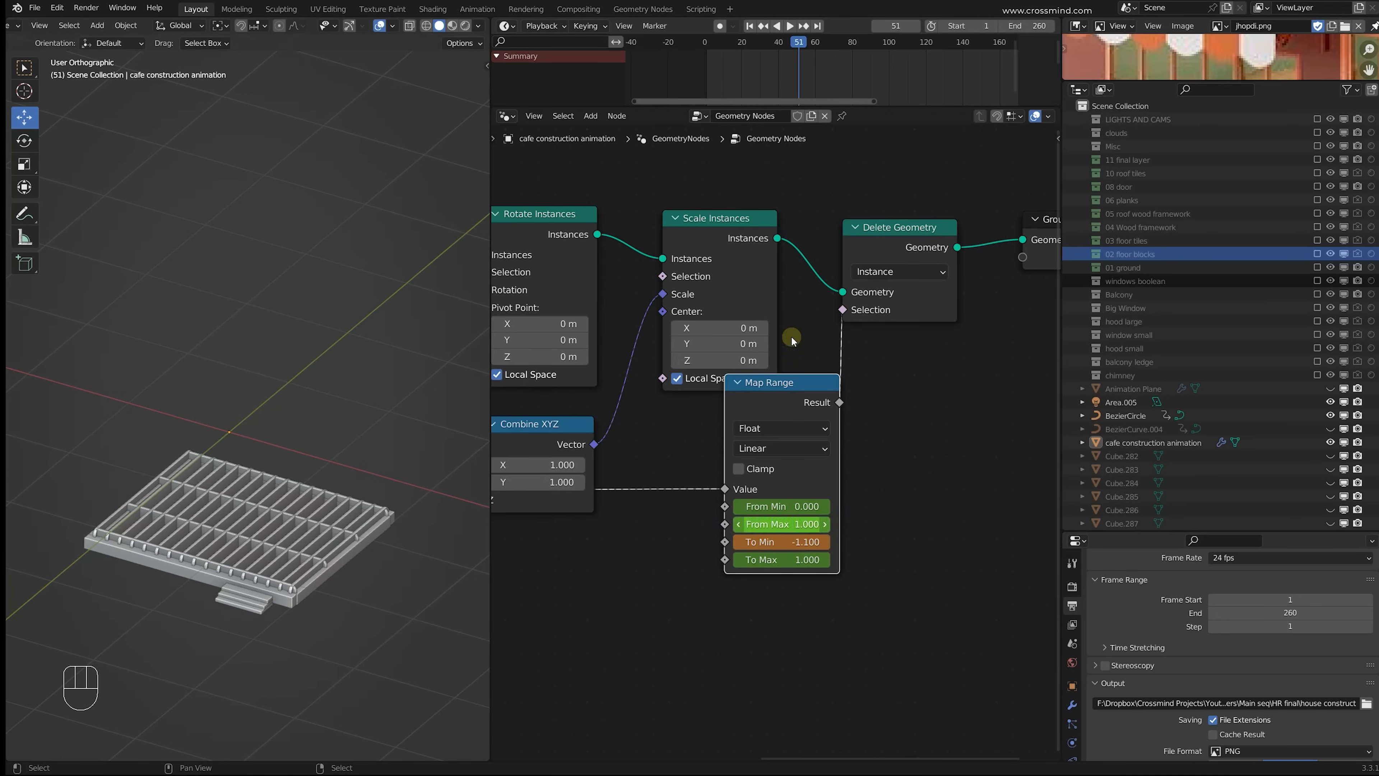
Step: Select the cafe construction animation object and animate the third Map Range's To Min from 0.6 to -2 over about the first 25 frames
{"action": "right_click_drag", "start_coordinate": [803, 432], "coordinate": [800, 432]}
{"action": "right_click", "coordinate": [317, 542]}
{"action": "left_click_drag", "start_coordinate": [769, 83], "coordinate": [723, 76]}
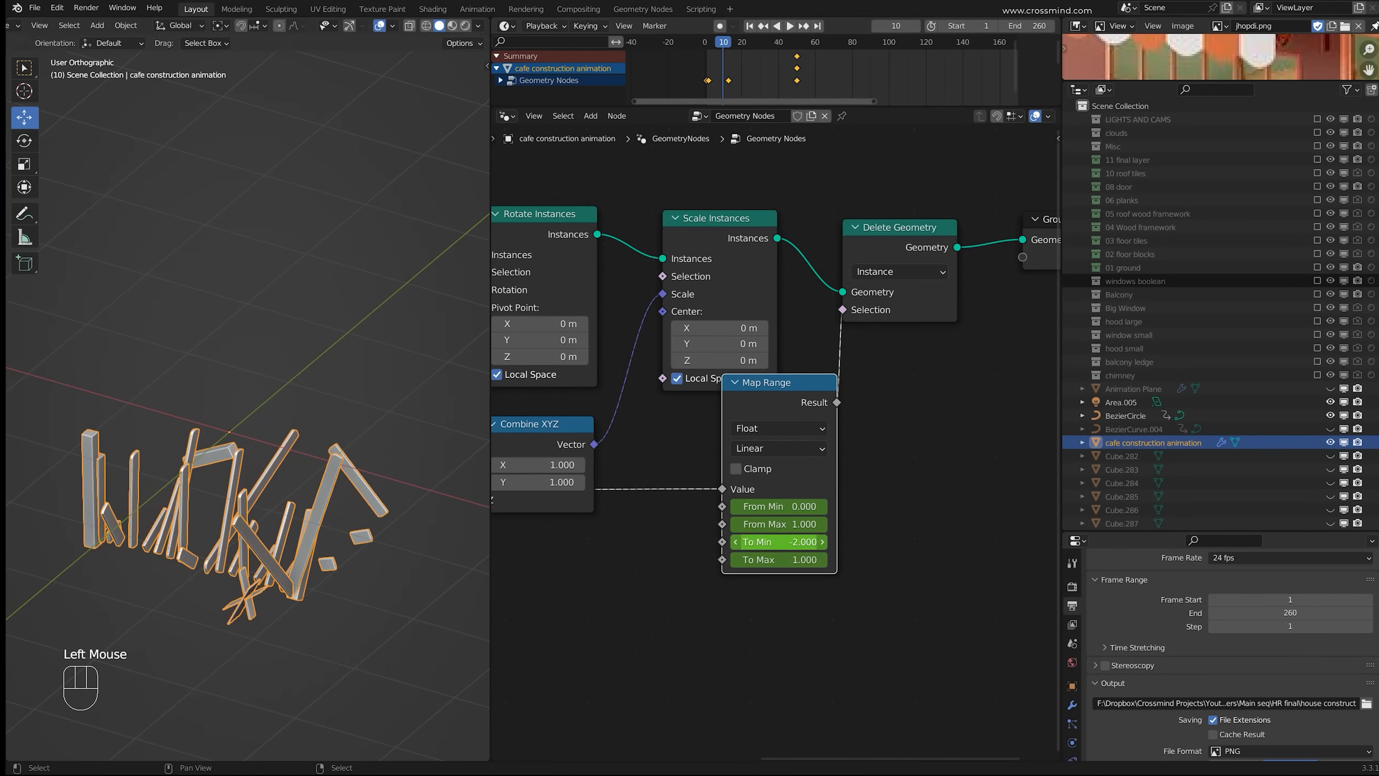
{"action": "left_click_drag", "start_coordinate": [779, 542], "coordinate": [784, 542]}
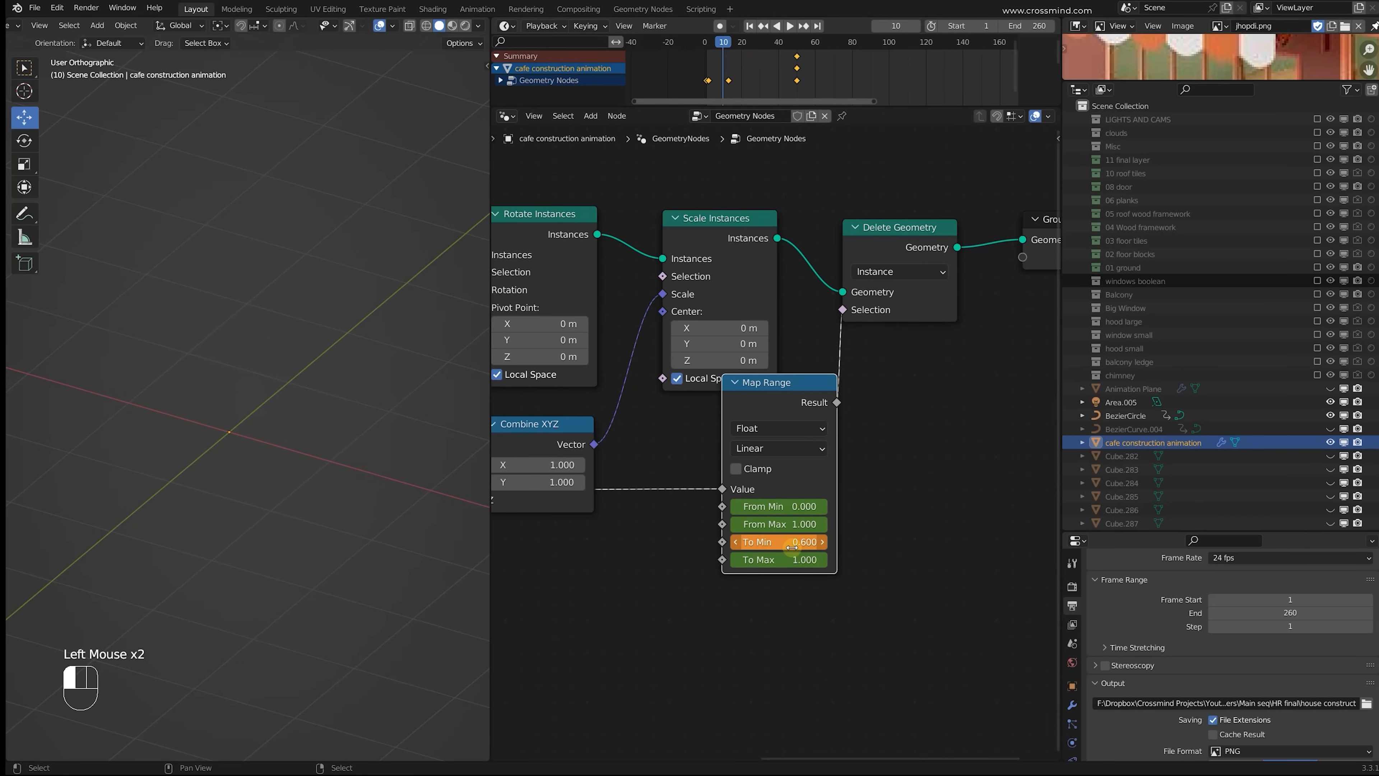
{"action": "left_click_drag", "start_coordinate": [723, 45], "coordinate": [776, 84]}
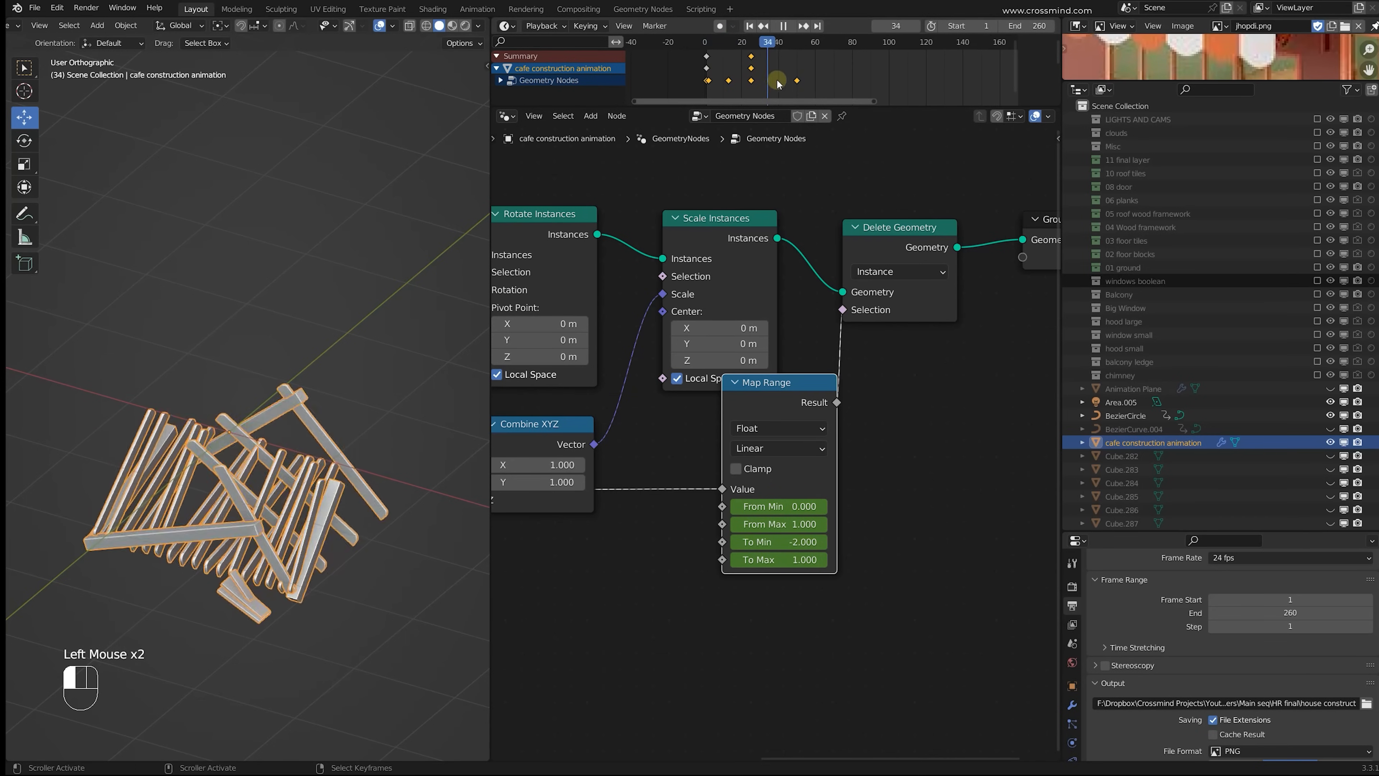
{"action": "key", "text": "Escape"}
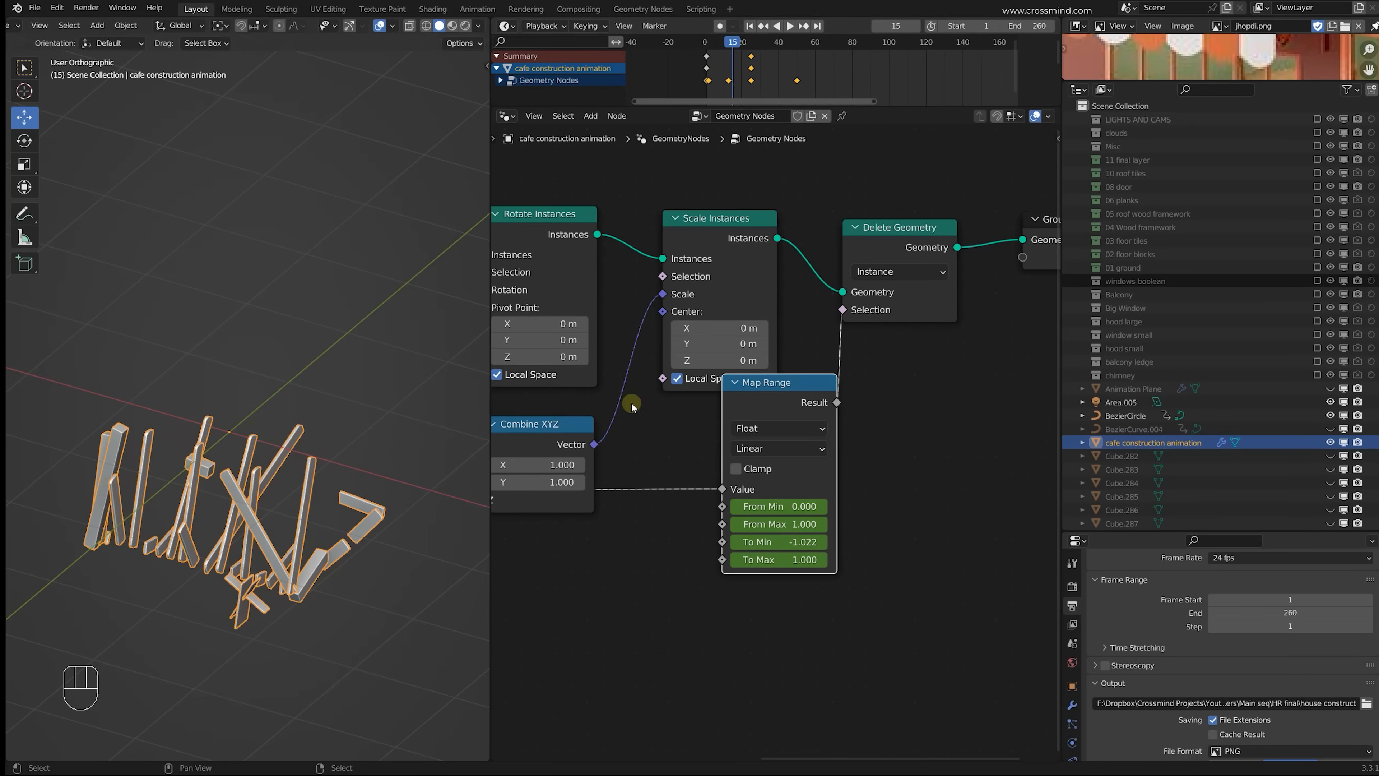
Step: Mute and unmute the Scale Instances node while scrubbing the timeline to compare the animation with and without scaling
{"action": "middle_click_drag", "start_coordinate": [632, 402], "coordinate": [857, 378]}
{"action": "double_click", "coordinate": [946, 219]}
{"action": "key", "text": "m"}
{"action": "left_click_drag", "start_coordinate": [734, 81], "coordinate": [805, 90]}
{"action": "key", "text": "m"}
{"action": "middle_click_drag", "start_coordinate": [605, 634], "coordinate": [717, 554]}
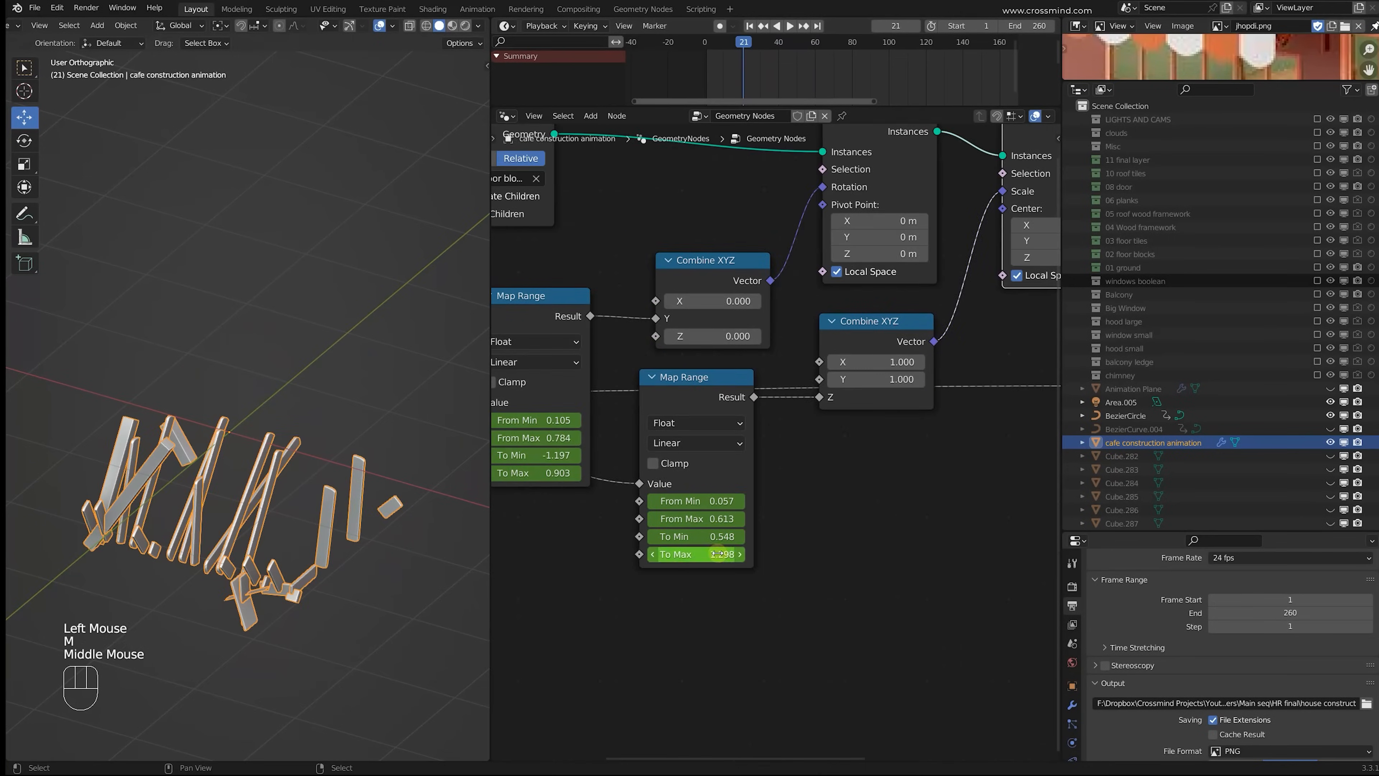
{"action": "right_click", "coordinate": [700, 391]}
{"action": "left_click_drag", "start_coordinate": [733, 70], "coordinate": [704, 68]}
Step: Spread out the instance, Combine XYZ and Map Range nodes and move the Musgrave Texture lower to clear overlaps in the node tree
{"action": "scroll", "coordinate": [733, 278], "scroll_direction": "down", "scroll_amount": 2}
{"action": "middle_click_drag", "start_coordinate": [733, 278], "coordinate": [750, 337]}
{"action": "left_click_drag", "start_coordinate": [830, 242], "coordinate": [810, 200]}
{"action": "left_click_drag", "start_coordinate": [753, 330], "coordinate": [739, 253]}
{"action": "left_click_drag", "start_coordinate": [942, 244], "coordinate": [927, 275]}
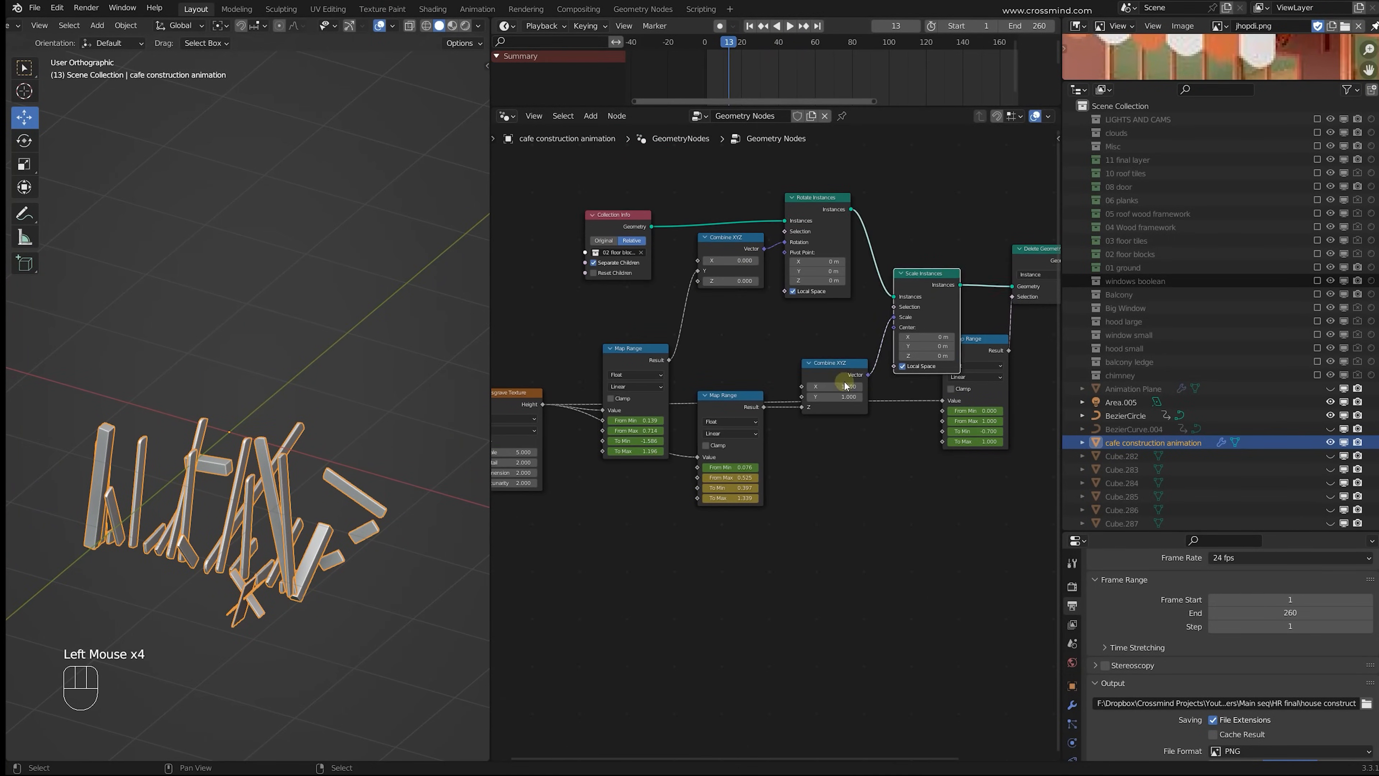
{"action": "left_click_drag", "start_coordinate": [841, 364], "coordinate": [857, 306]}
{"action": "left_click_drag", "start_coordinate": [730, 395], "coordinate": [763, 320]}
{"action": "left_click_drag", "start_coordinate": [524, 395], "coordinate": [489, 507]}
{"action": "left_click_drag", "start_coordinate": [1008, 339], "coordinate": [966, 437]}
Step: Stagger the Scale Instances, Delete Geometry and Map Range nodes diagonally downward and save the file
{"action": "middle_click_drag", "start_coordinate": [966, 425], "coordinate": [815, 381]}
{"action": "left_click_drag", "start_coordinate": [916, 204], "coordinate": [887, 359]}
{"action": "left_click_drag", "start_coordinate": [907, 270], "coordinate": [906, 289]}
{"action": "left_click_drag", "start_coordinate": [743, 308], "coordinate": [754, 333]}
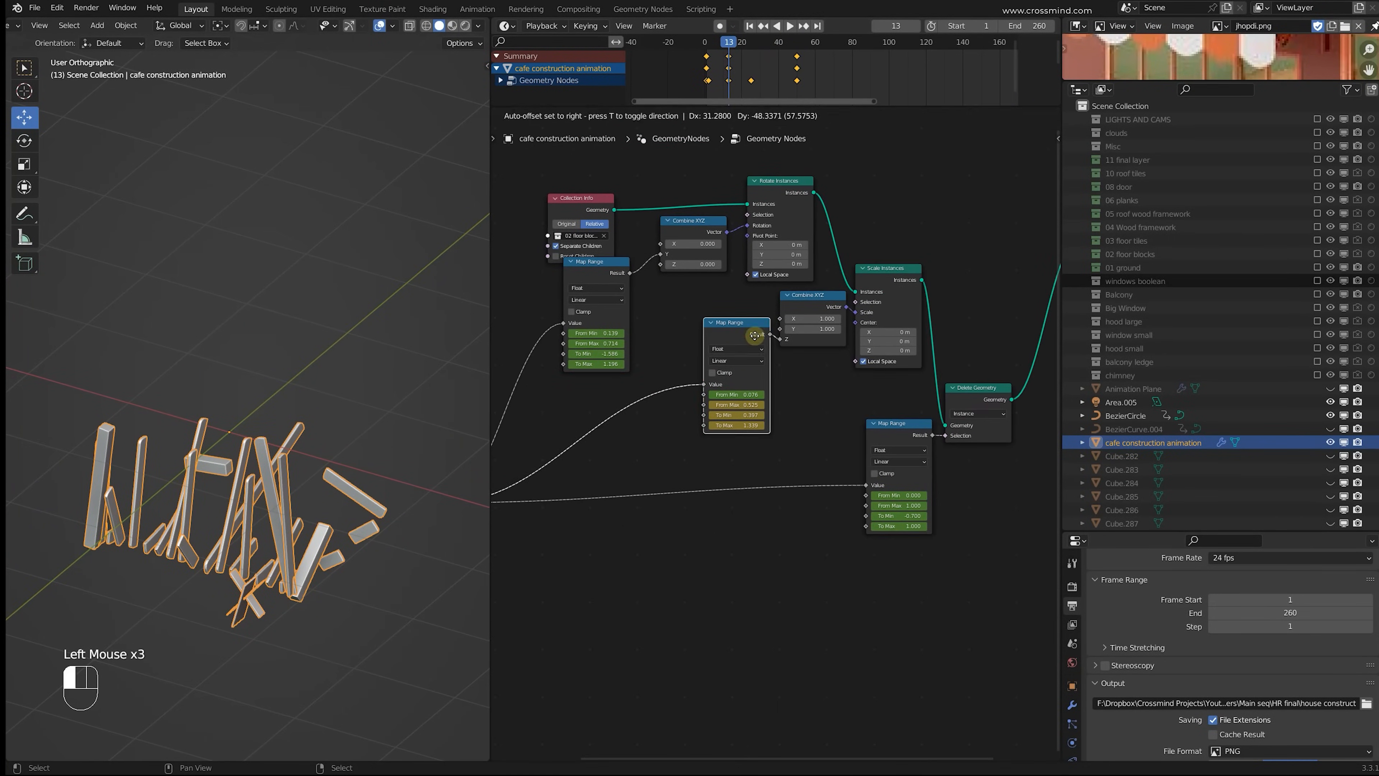
{"action": "key", "text": "g"}
{"action": "middle_click_drag", "start_coordinate": [678, 347], "coordinate": [820, 357]}
{"action": "left_click_drag", "start_coordinate": [743, 274], "coordinate": [725, 290]}
{"action": "key", "text": "ctrl+s"}
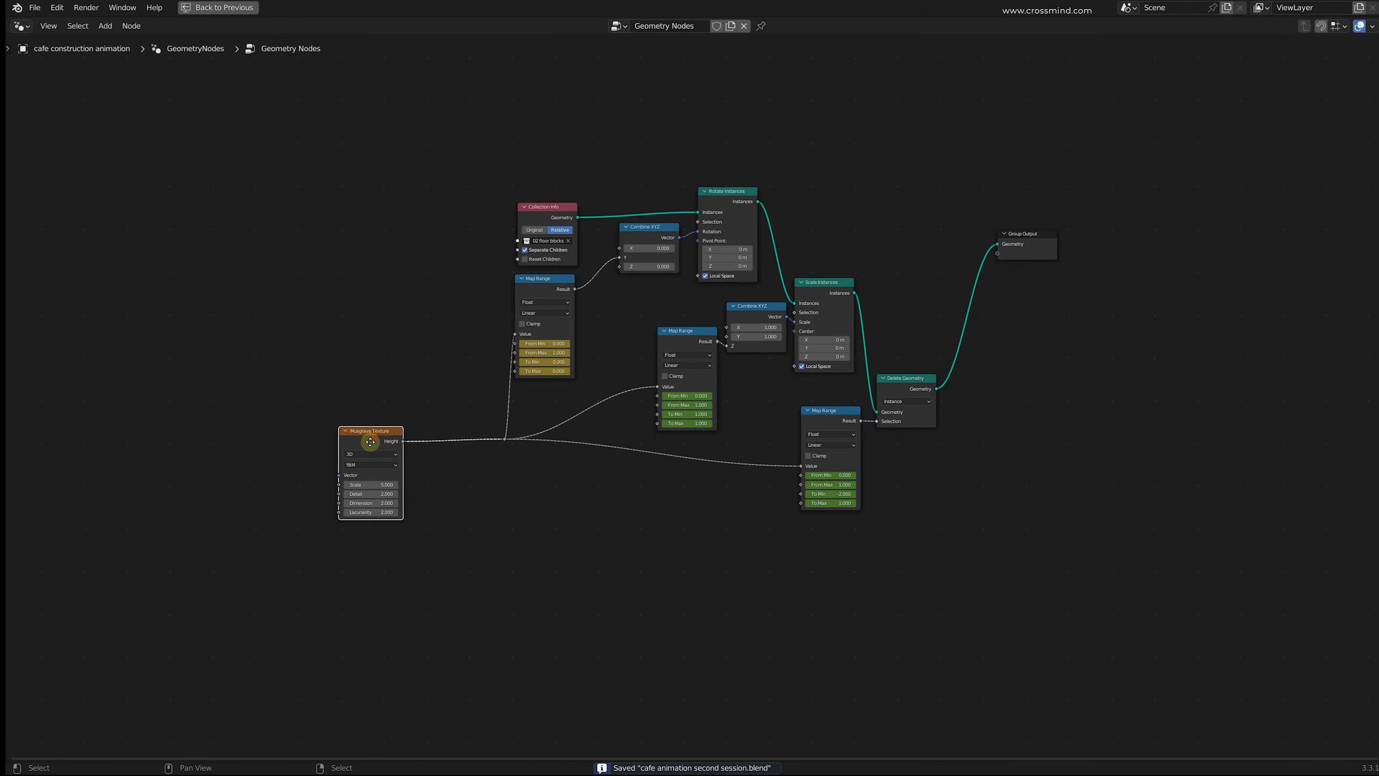
Step: Select the floor block instance nodes and re-space the chain, leaving the Musgrave Texture node further out from it
{"action": "scroll", "coordinate": [579, 384], "scroll_direction": "up", "scroll_amount": 3}
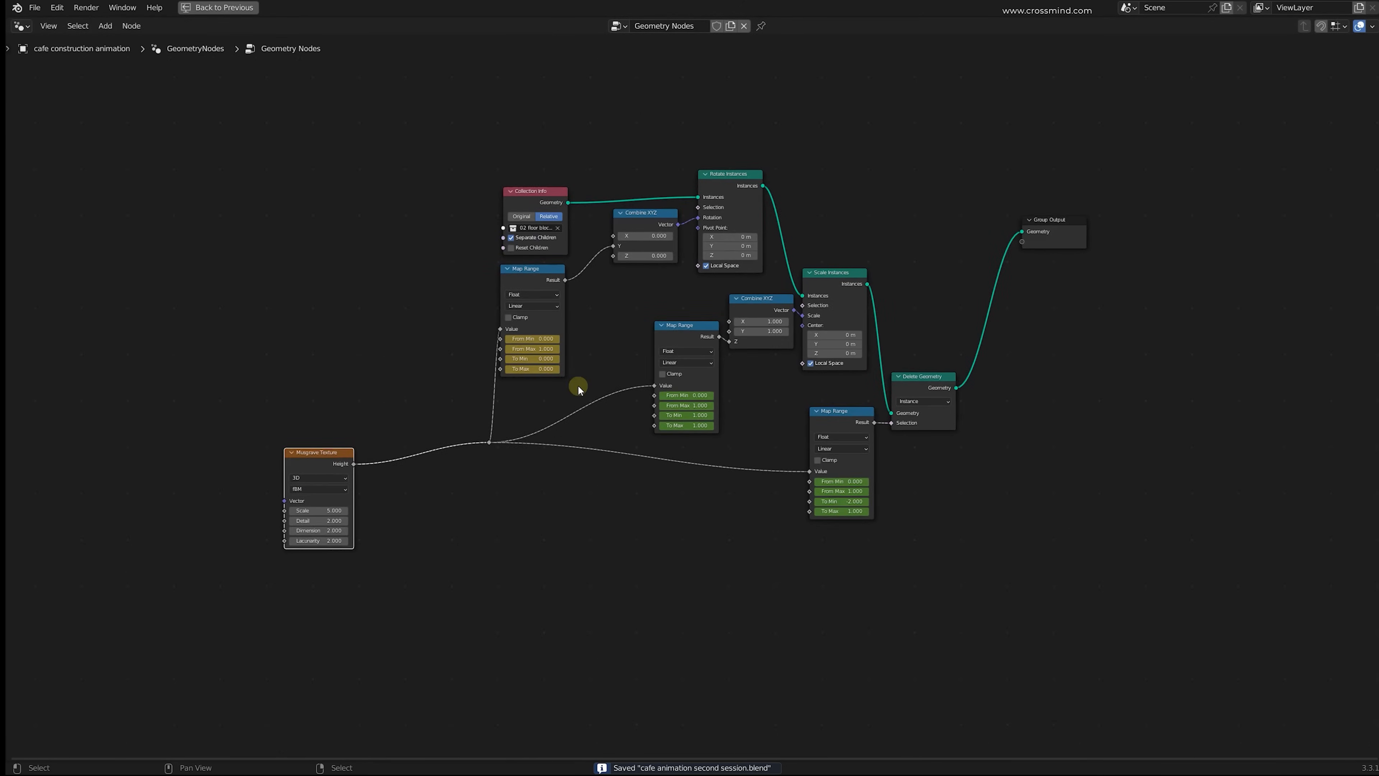
{"action": "key", "text": "c"}
{"action": "mouse_move", "coordinate": [427, 391]}
{"action": "left_mouse_down"}
{"action": "mouse_move", "coordinate": [592, 179]}
{"action": "mouse_move", "coordinate": [878, 487]}
{"action": "left_mouse_up"}
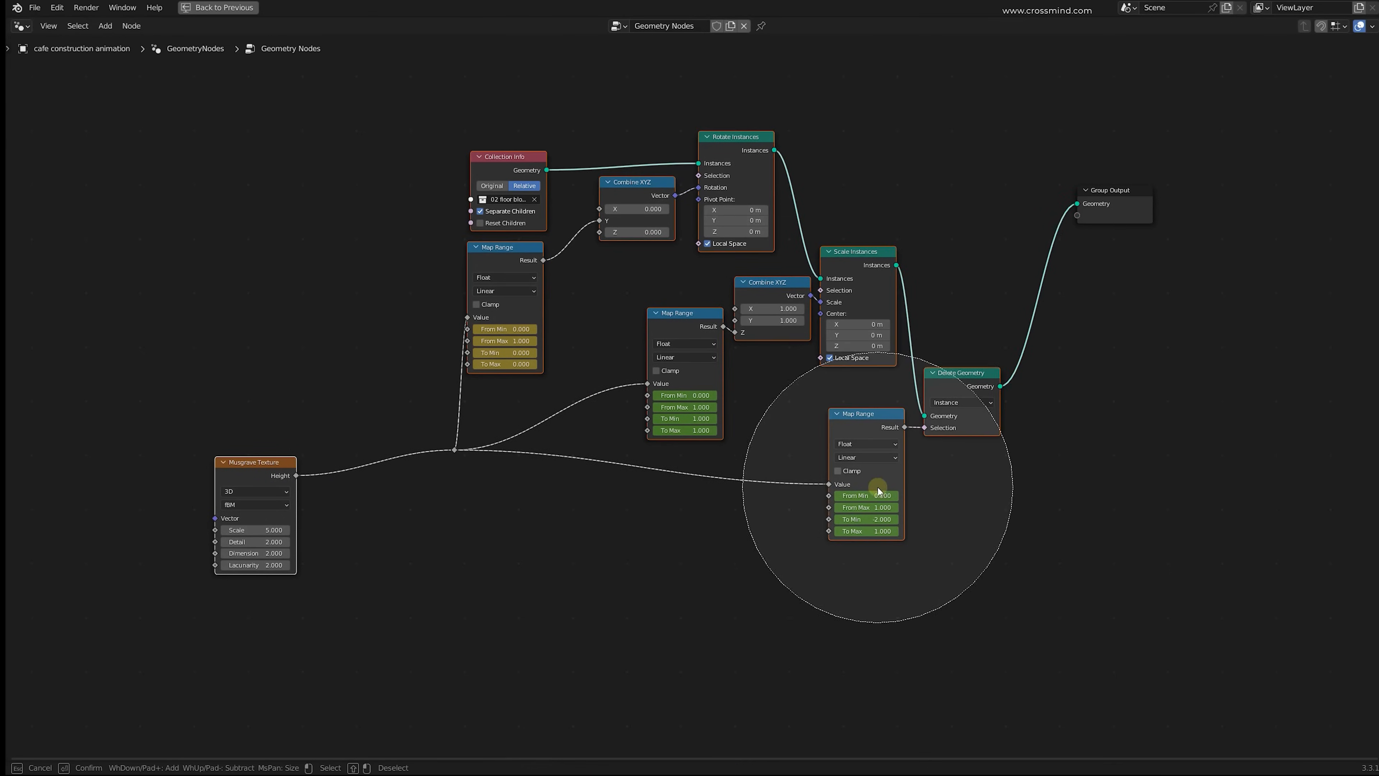
{"action": "key", "text": "Escape"}
{"action": "key", "text": "s"}
{"action": "left_click", "coordinate": [1113, 486]}
{"action": "mouse_move", "coordinate": [849, 277]}
{"action": "left_mouse_down"}
{"action": "mouse_move", "coordinate": [848, 294]}
{"action": "mouse_move", "coordinate": [777, 314]}
{"action": "mouse_move", "coordinate": [844, 278]}
{"action": "left_mouse_up"}
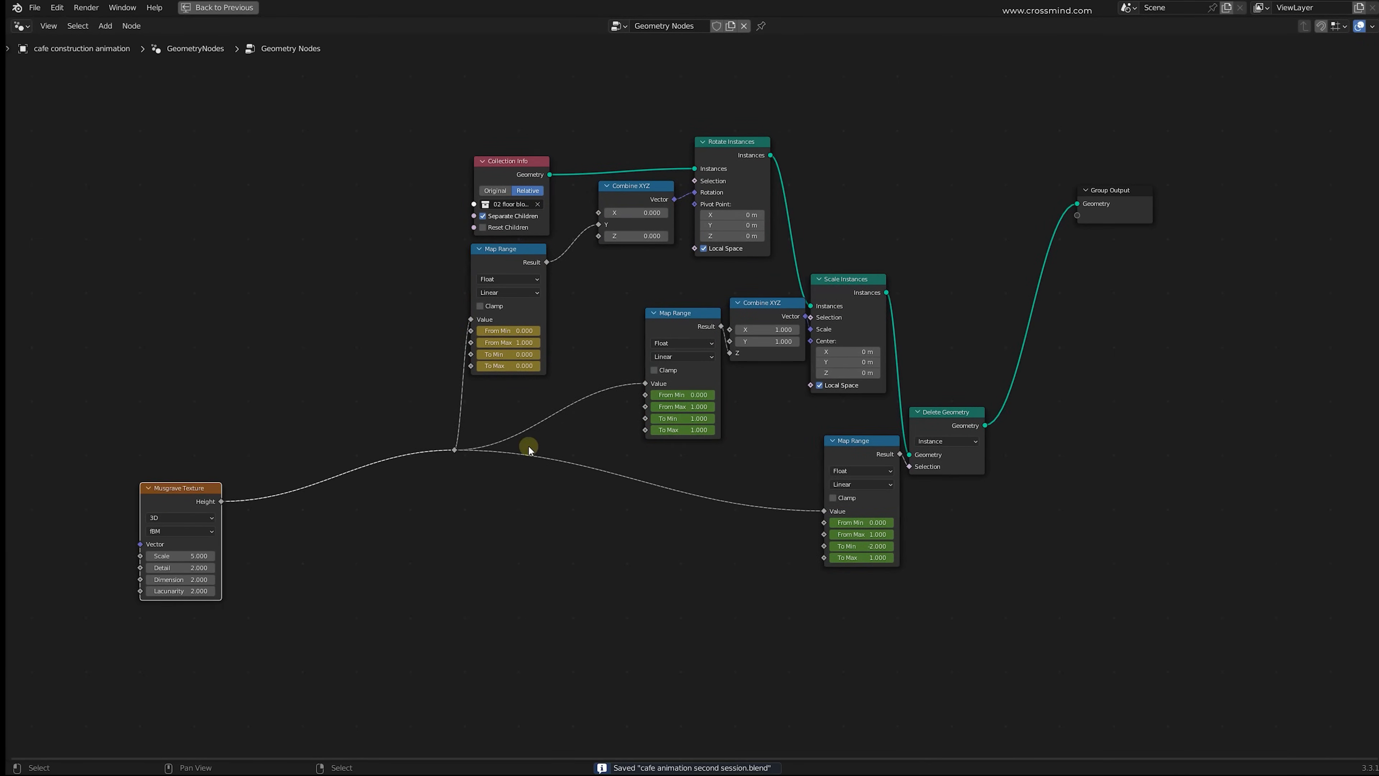
{"action": "scroll", "coordinate": [543, 451], "scroll_direction": "down", "scroll_amount": 2, "text": "shift"}
{"action": "left_click_drag", "start_coordinate": [364, 86], "coordinate": [974, 686]}
Step: Bring the 03 floor tiles collection into the node tree as a Collection Info node below the existing chain
{"action": "key", "text": "ctrl+space"}
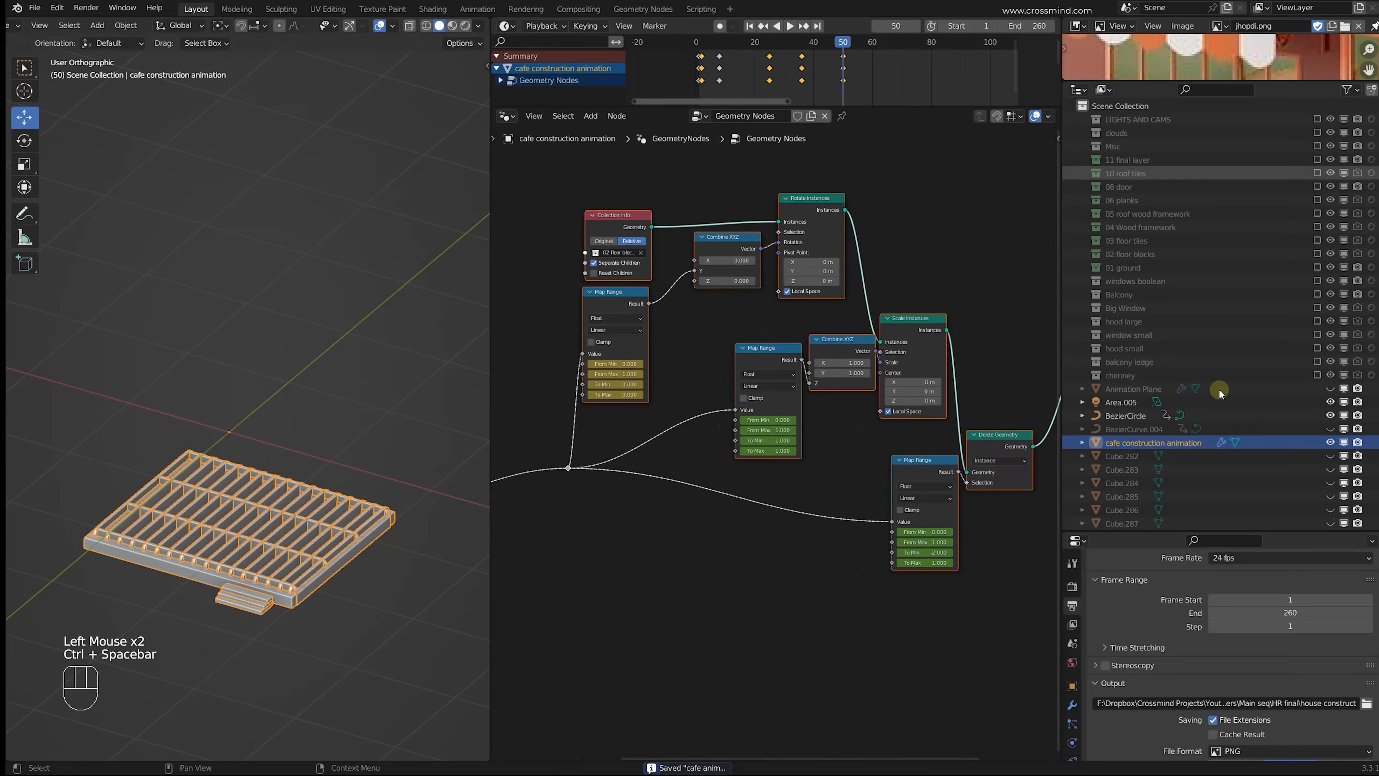
{"action": "middle_click_drag", "start_coordinate": [843, 309], "coordinate": [841, 285]}
{"action": "scroll", "coordinate": [841, 285], "scroll_direction": "down", "scroll_amount": 2}
{"action": "left_click", "coordinate": [1123, 267]}
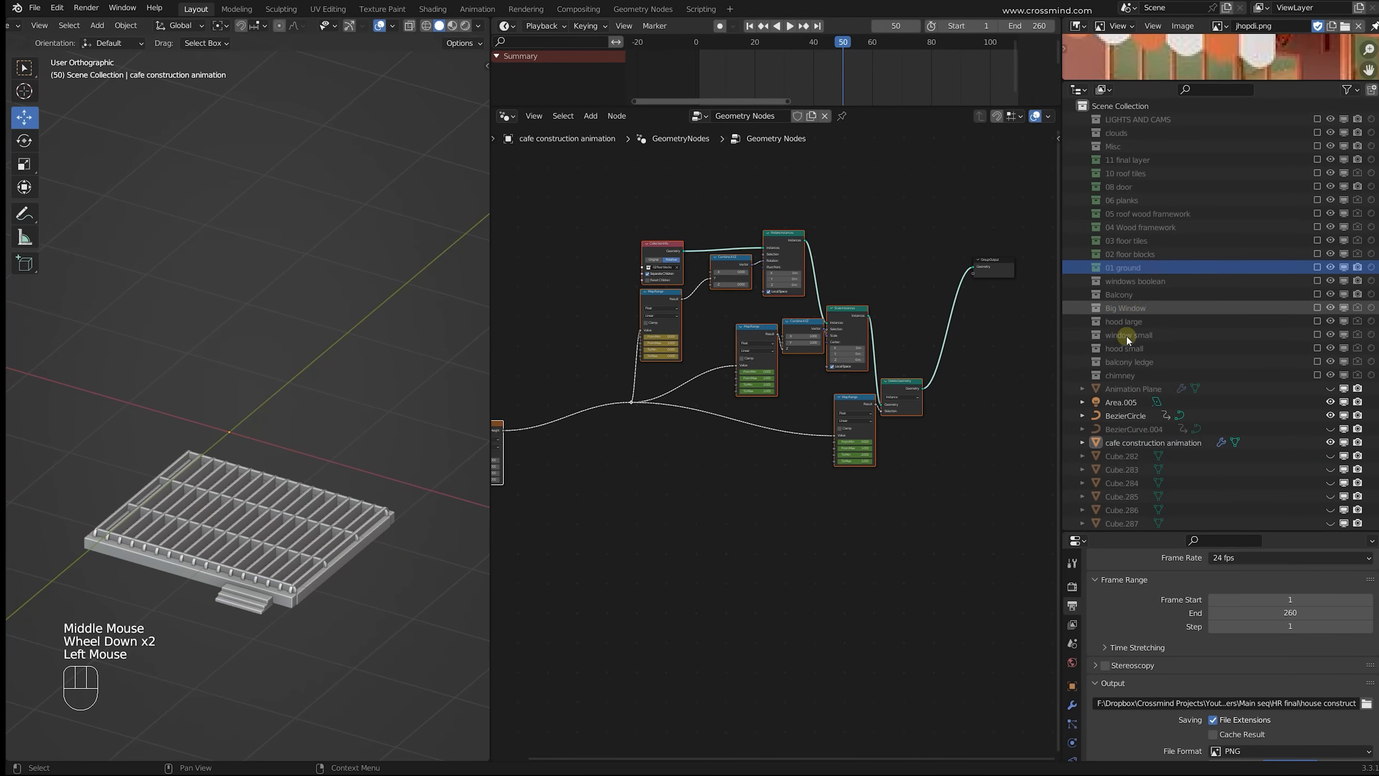
{"action": "left_click", "coordinate": [1136, 242]}
{"action": "left_click_drag", "start_coordinate": [1136, 241], "coordinate": [621, 604]}
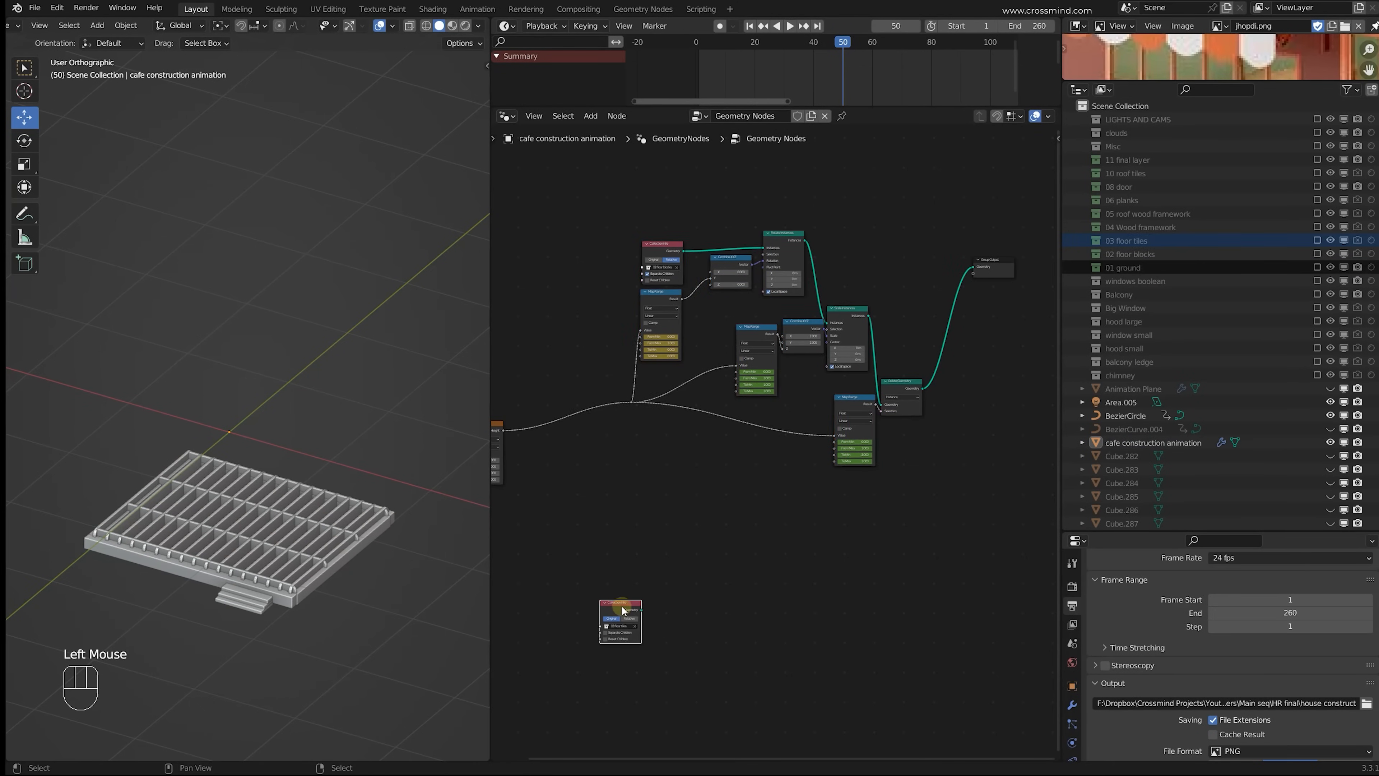
{"action": "middle_click_drag", "start_coordinate": [621, 604], "coordinate": [669, 543]}
{"action": "key", "text": "ctrl+space"}
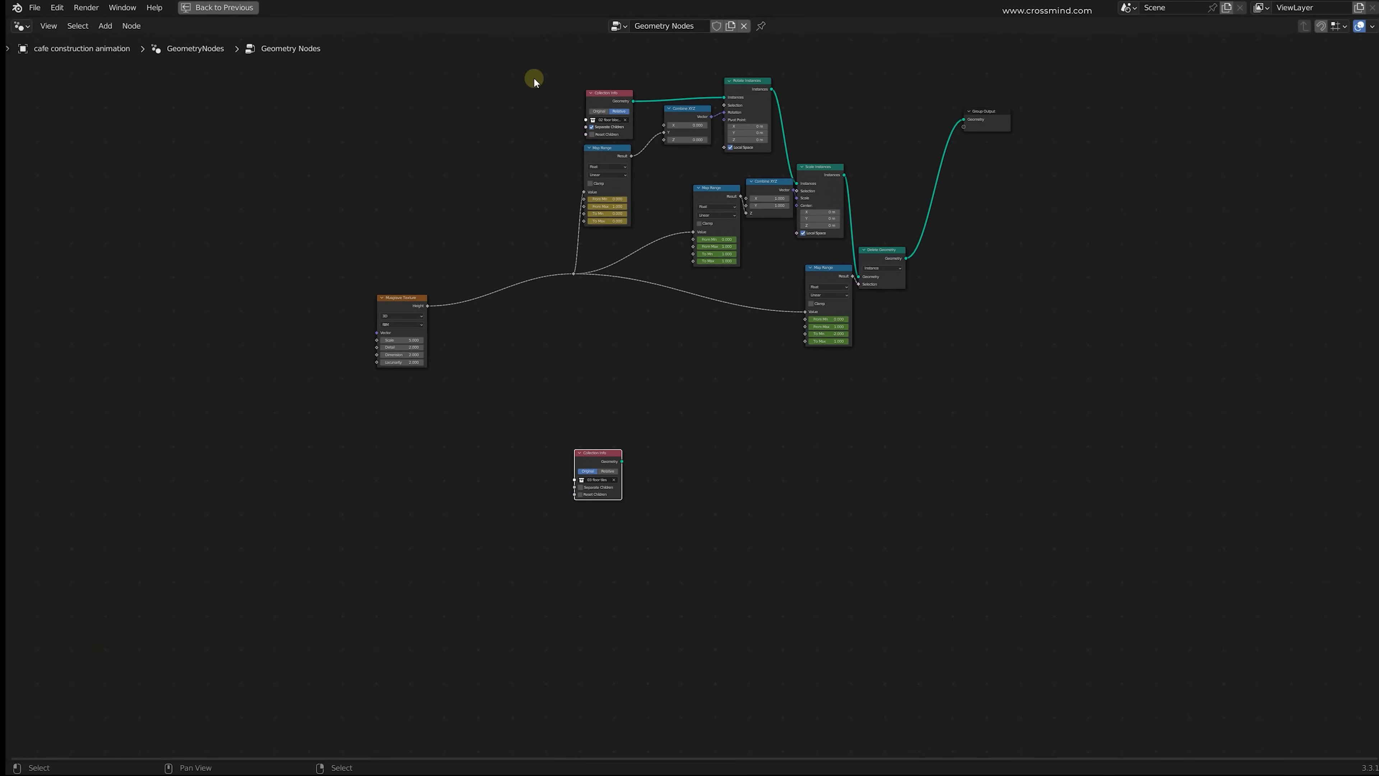
{"action": "left_click_drag", "start_coordinate": [532, 79], "coordinate": [890, 342]}
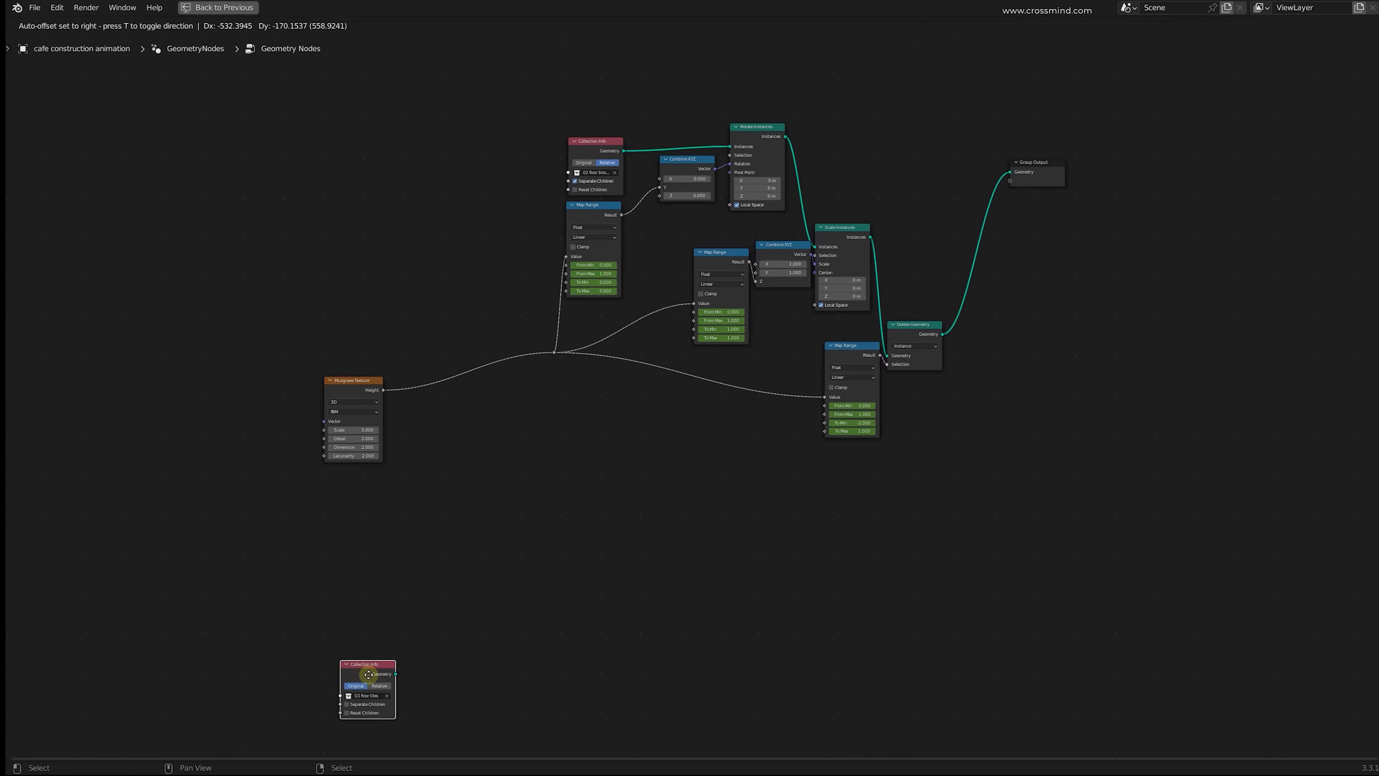
{"action": "scroll", "coordinate": [579, 409], "scroll_direction": "down", "scroll_amount": 3}
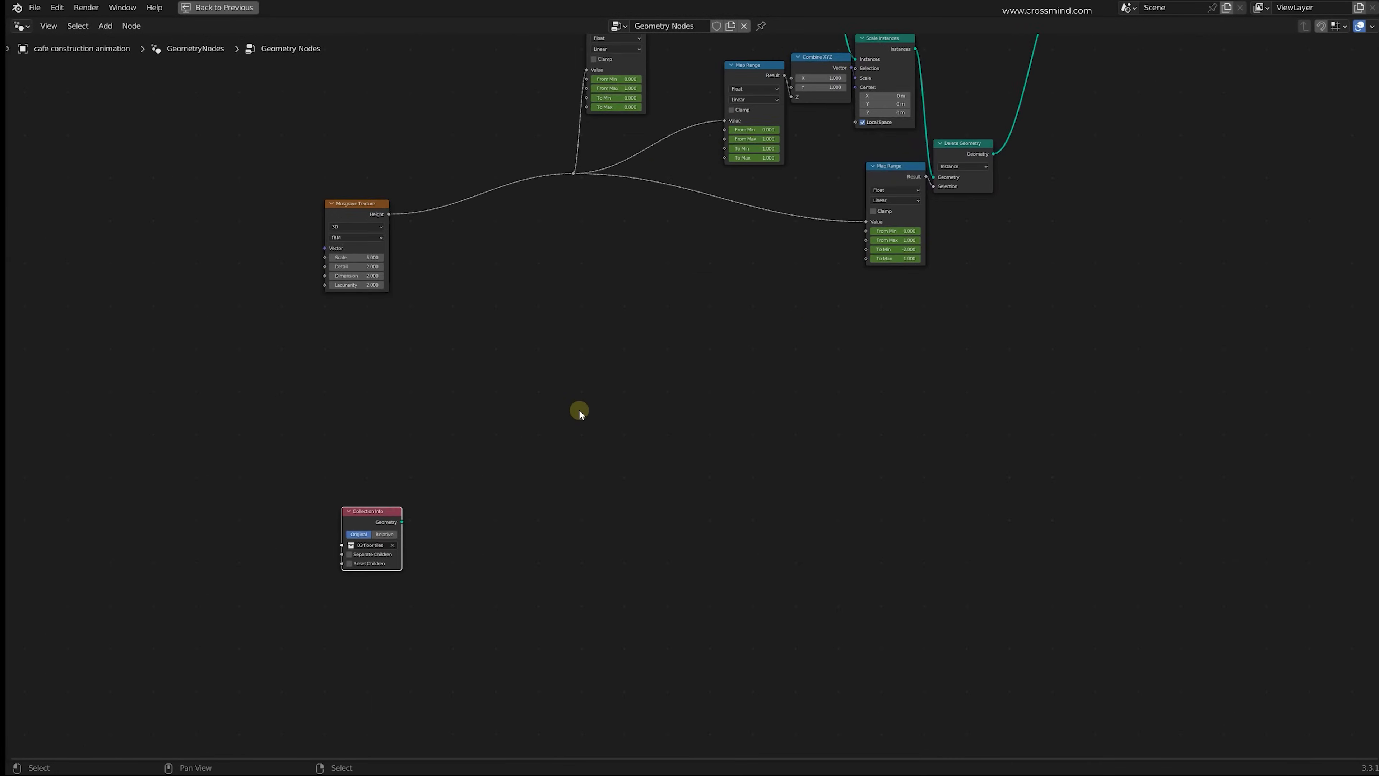
Step: Duplicate the whole floor block chain, including its Musgrave Texture, and place the copy below the original
{"action": "scroll", "coordinate": [460, 265], "scroll_direction": "down", "scroll_amount": 12}
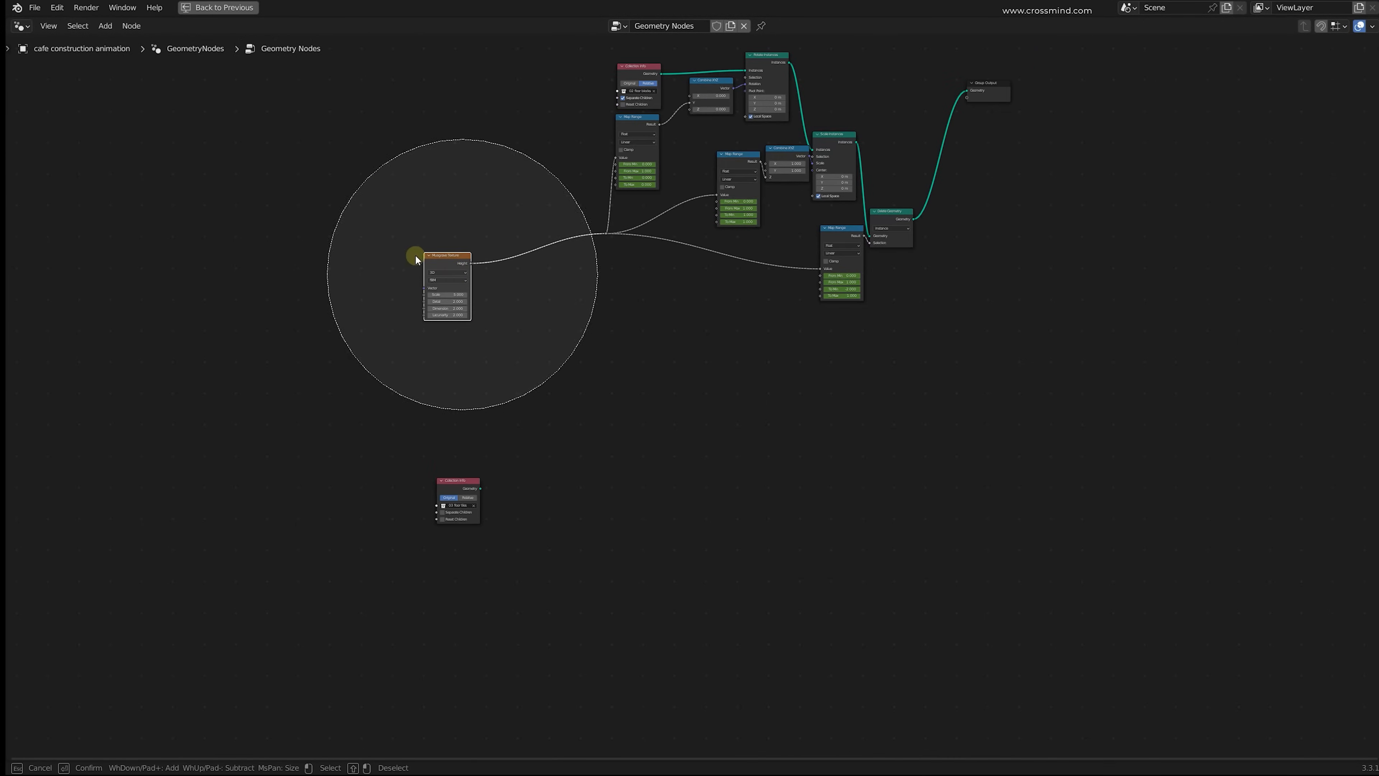
{"action": "mouse_move", "coordinate": [543, 188]}
{"action": "left_mouse_down"}
{"action": "mouse_move", "coordinate": [715, 162]}
{"action": "mouse_move", "coordinate": [981, 336]}
{"action": "left_mouse_up"}
{"action": "right_click", "coordinate": [956, 275]}
{"action": "key", "text": "shift+d"}
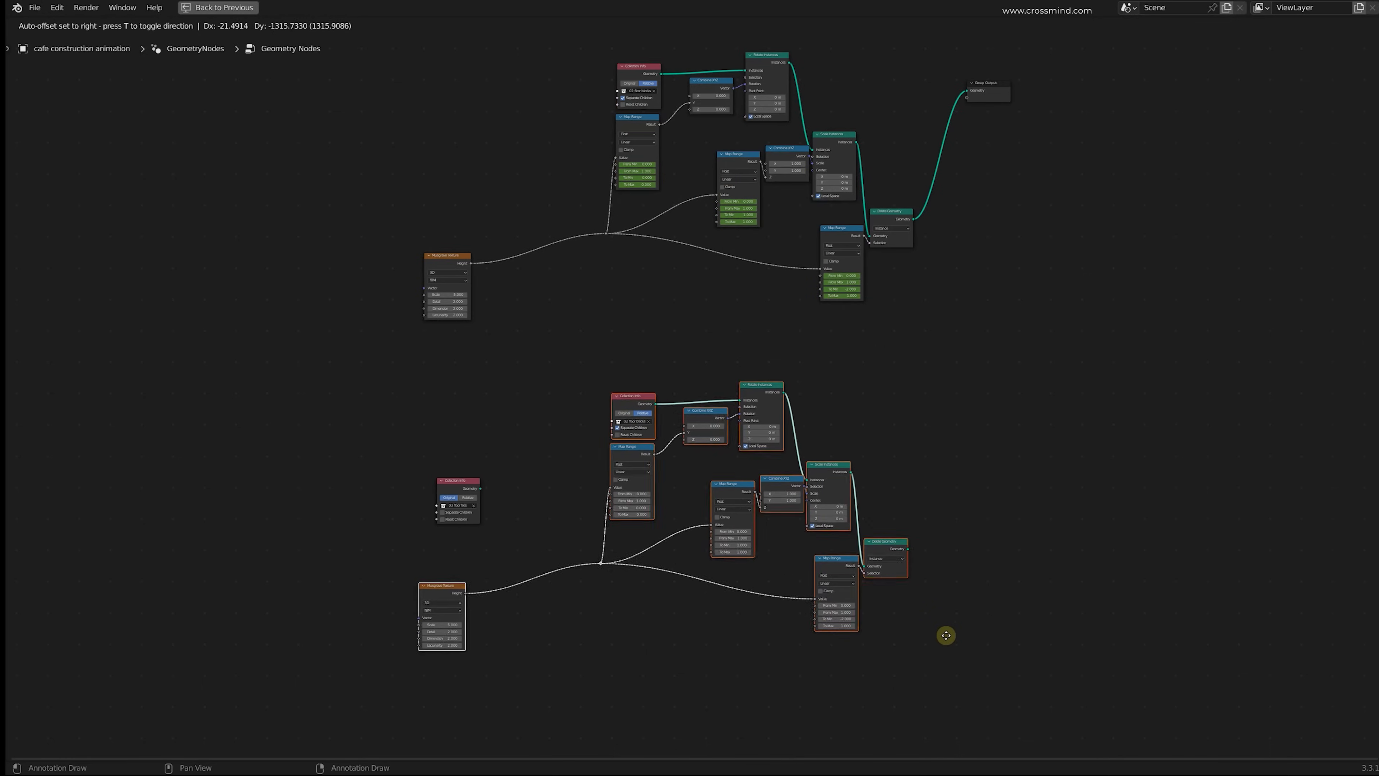
{"action": "left_click", "coordinate": [945, 625]}
{"action": "scroll", "coordinate": [919, 492], "scroll_direction": "up", "scroll_amount": 2}
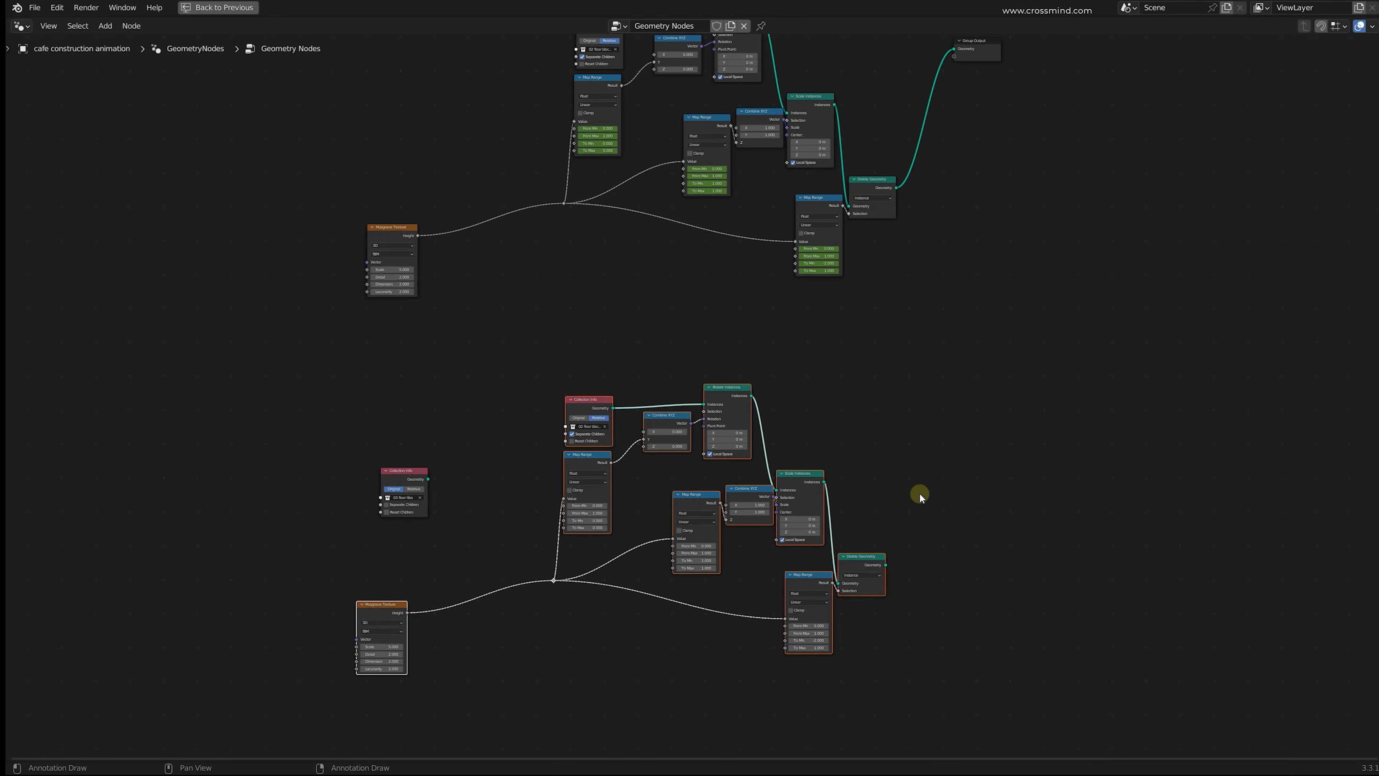
Step: Replace the copied chain's 02 floor blocks node with the 03 floor tiles node, linking its Geometry to Rotate Instances
{"action": "scroll", "coordinate": [825, 486], "scroll_direction": "up", "scroll_amount": 5, "text": "shift"}
{"action": "left_click_drag", "start_coordinate": [434, 40], "coordinate": [934, 573]}
{"action": "middle_click_drag", "start_coordinate": [753, 545], "coordinate": [806, 246]}
{"action": "scroll", "coordinate": [806, 246], "scroll_direction": "up", "scroll_amount": 3}
{"action": "middle_click_drag", "start_coordinate": [855, 162], "coordinate": [825, 296]}
{"action": "key", "text": "ctrl+space"}
{"action": "middle_click_drag", "start_coordinate": [622, 345], "coordinate": [710, 328]}
{"action": "scroll", "coordinate": [710, 328], "scroll_direction": "up", "scroll_amount": 1}
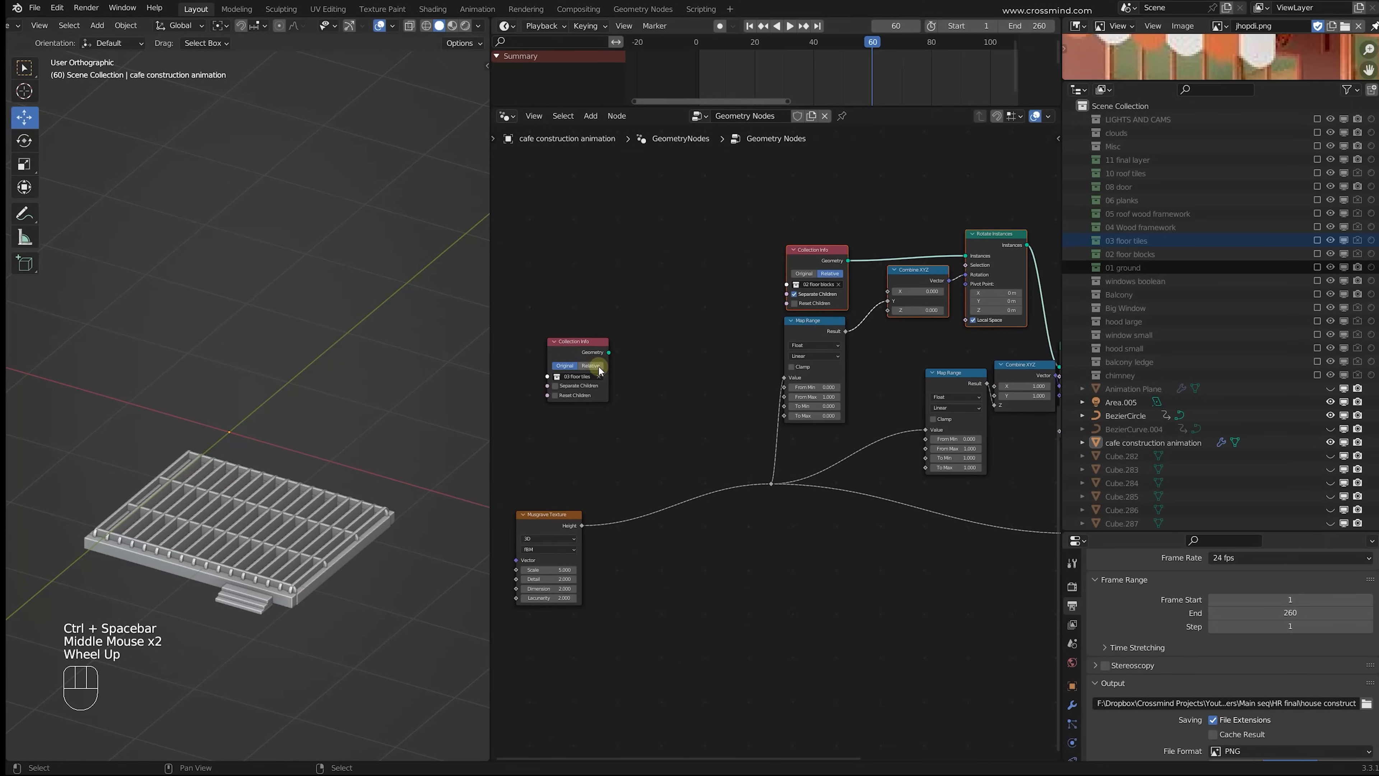
{"action": "left_click_drag", "start_coordinate": [592, 336], "coordinate": [868, 283]}
{"action": "left_click", "coordinate": [814, 255]}
{"action": "key", "text": "ctrl+x"}
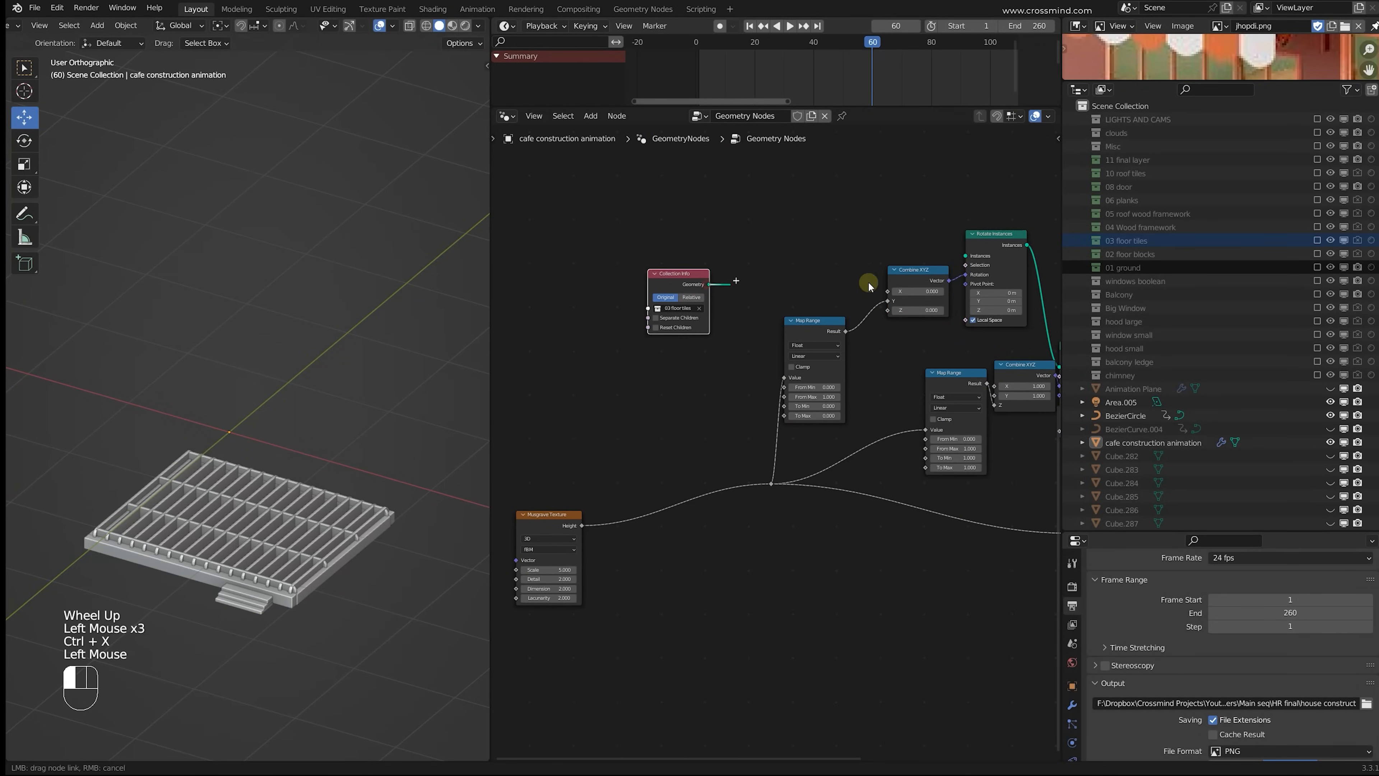
{"action": "left_click_drag", "start_coordinate": [968, 260], "coordinate": [966, 256]}
Step: Place the 03 floor tiles node above the first Map Range, set it to Relative and enable Separate Children
{"action": "scroll", "coordinate": [647, 262], "scroll_direction": "up", "scroll_amount": 3}
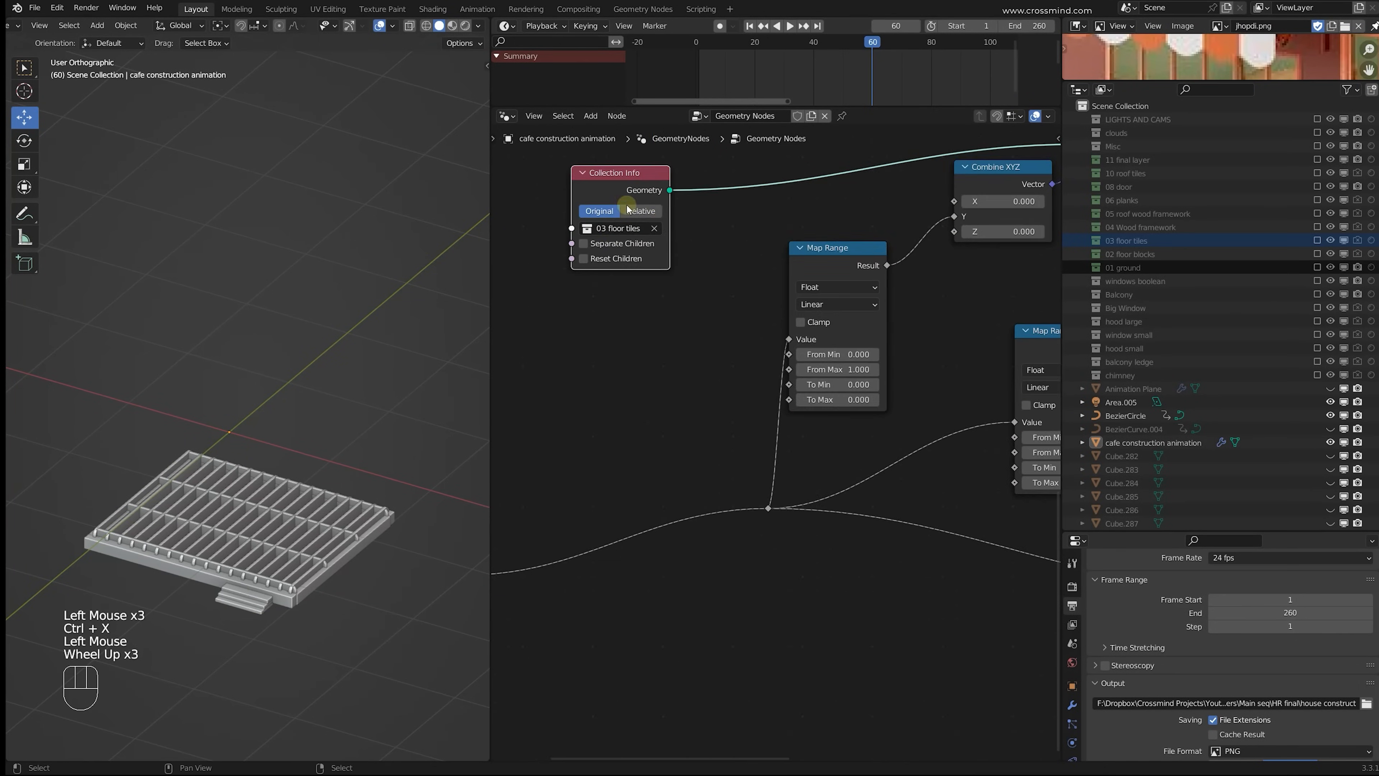
{"action": "middle_click_drag", "start_coordinate": [608, 179], "coordinate": [577, 230]}
{"action": "left_click_drag", "start_coordinate": [576, 228], "coordinate": [790, 187]}
{"action": "middle_click_drag", "start_coordinate": [790, 188], "coordinate": [644, 293]}
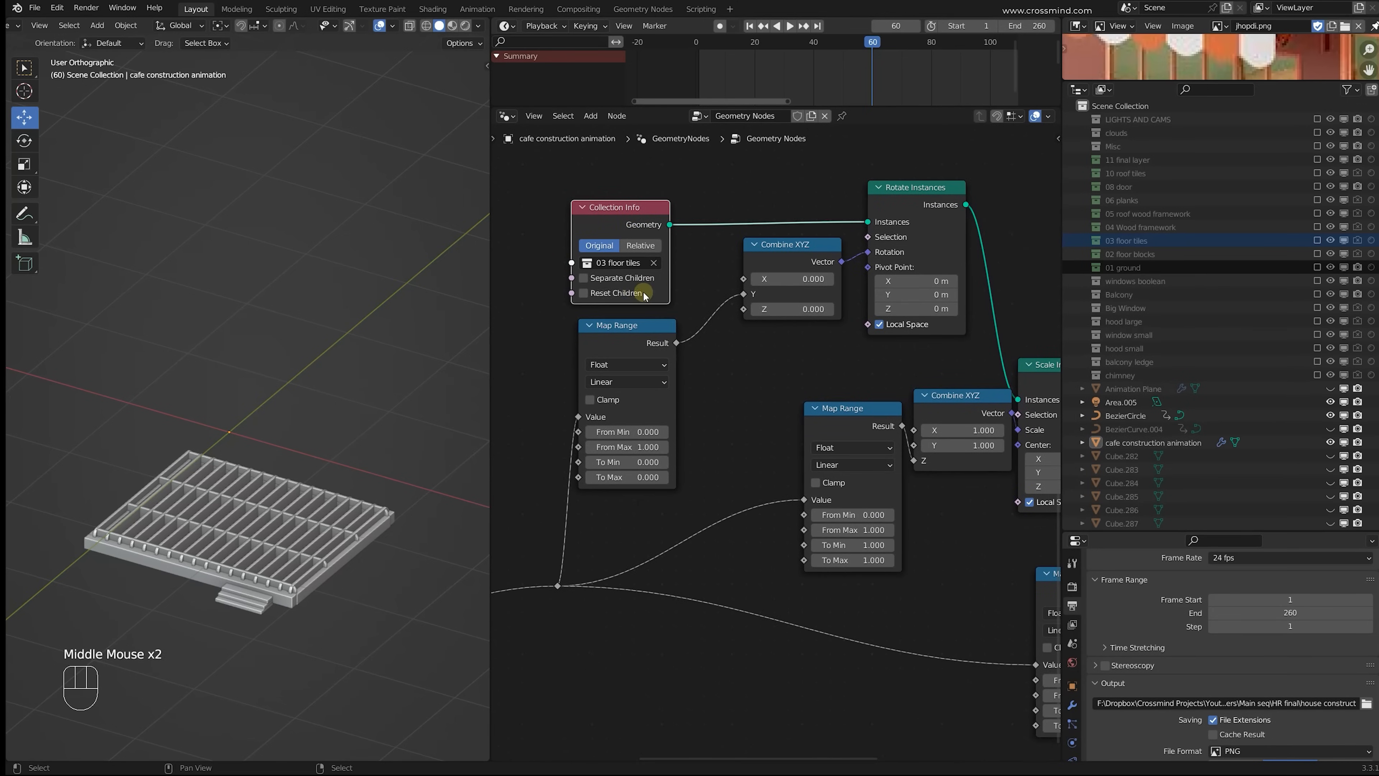
{"action": "scroll", "coordinate": [770, 429], "scroll_direction": "down", "scroll_amount": 4}
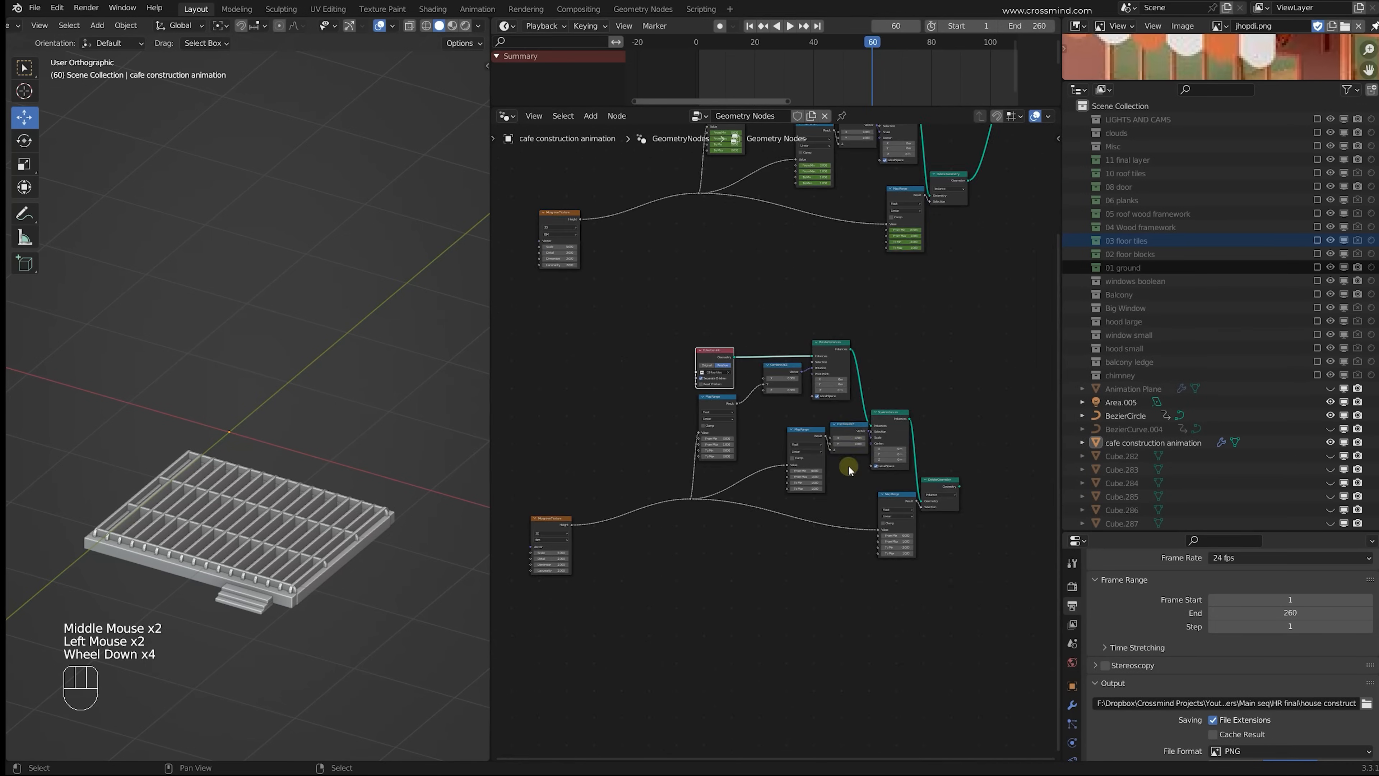
Step: Combine both chains' Delete Geometry outputs with a Join Geometry node feeding the Group Output
{"action": "middle_click_drag", "start_coordinate": [847, 464], "coordinate": [698, 535]}
{"action": "left_click_drag", "start_coordinate": [881, 140], "coordinate": [931, 181]}
{"action": "left_click_drag", "start_coordinate": [1012, 271], "coordinate": [1017, 279]}
{"action": "right_click_drag", "start_coordinate": [798, 254], "coordinate": [811, 461], "text": "ctrl+shift"}
{"action": "right_click_drag", "start_coordinate": [804, 564], "coordinate": [806, 561], "text": "ctrl+shift"}
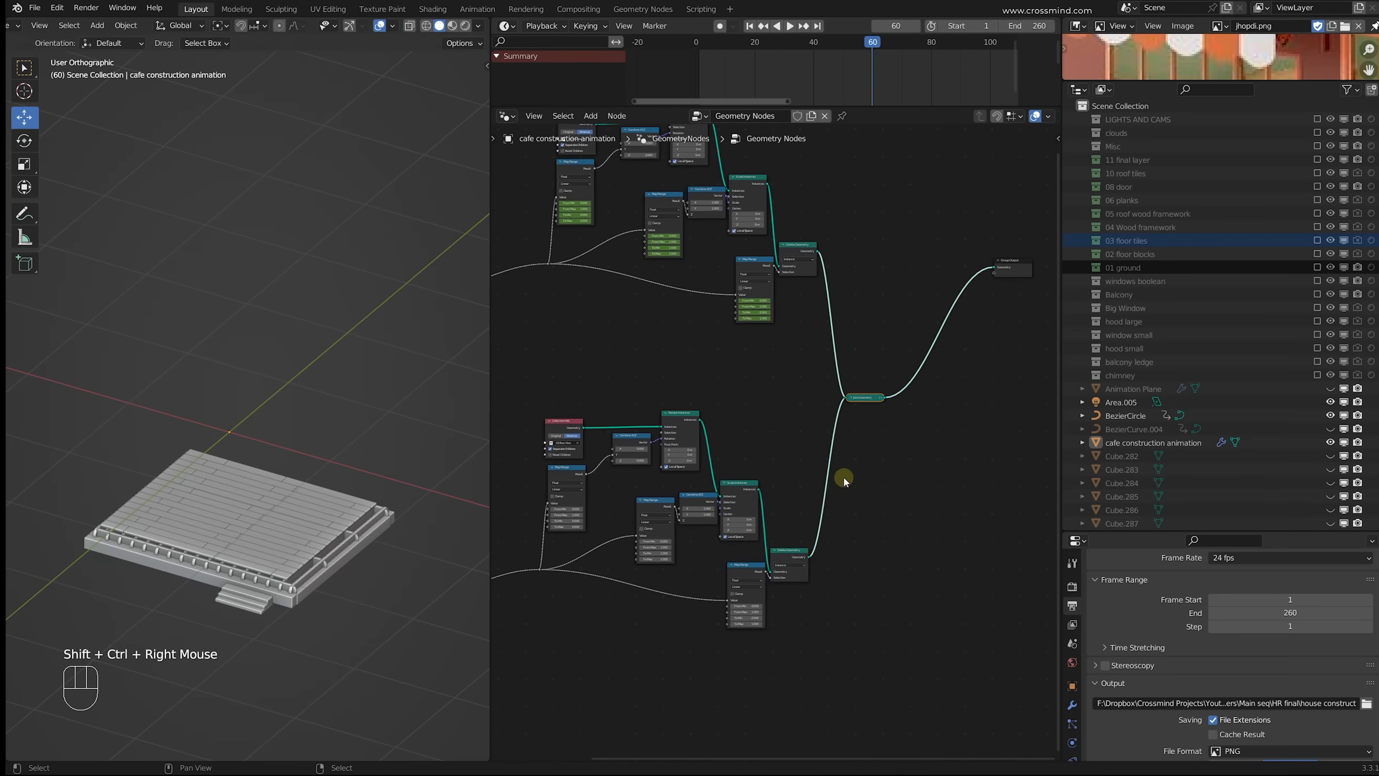
{"action": "key", "text": "ctrl+space"}
{"action": "key", "text": "ctrl+space"}
Step: Widen the node editor by shrinking the outliner, collapse the reference image area and save the file
{"action": "middle_click_drag", "start_coordinate": [843, 405], "coordinate": [1065, 276]}
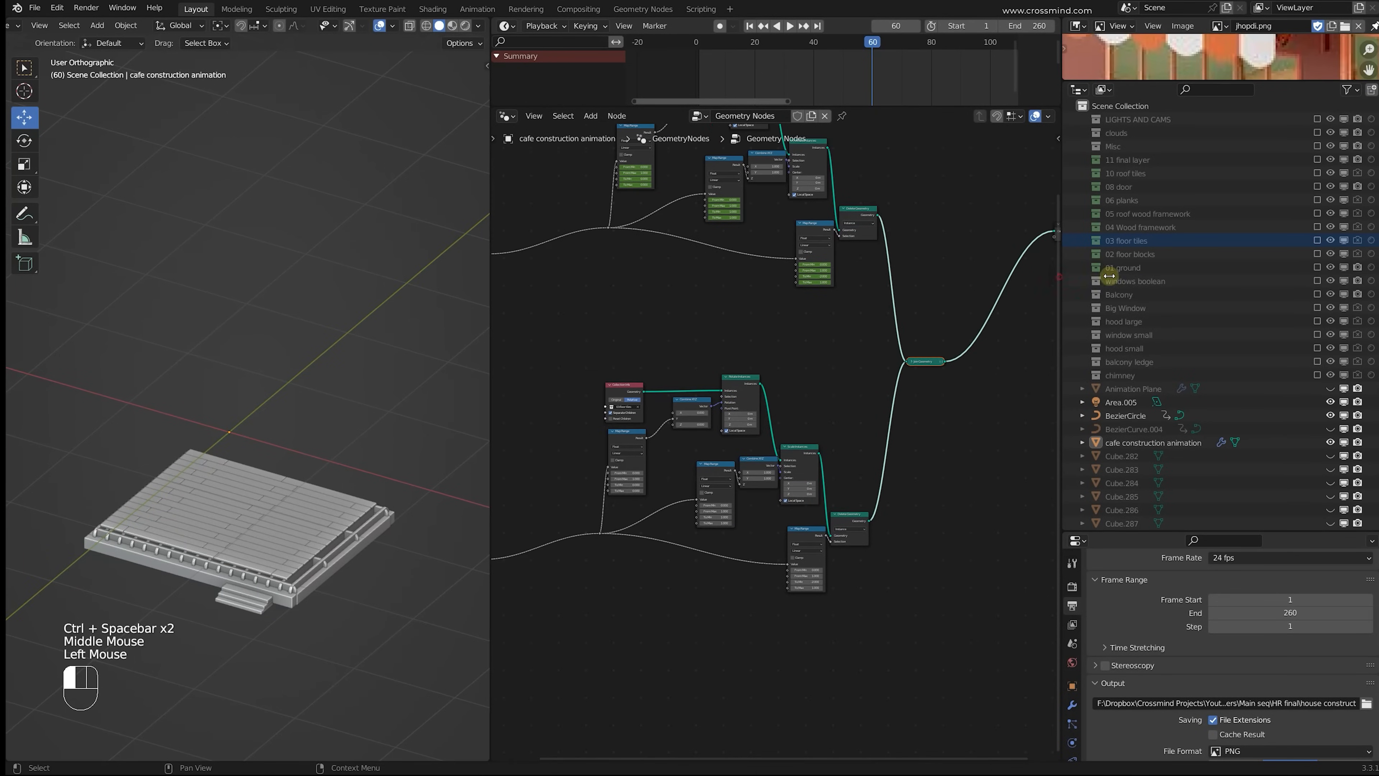
{"action": "left_click_drag", "start_coordinate": [1109, 277], "coordinate": [1184, 275]}
{"action": "left_click_drag", "start_coordinate": [1065, 82], "coordinate": [1077, 61]}
{"action": "left_click_drag", "start_coordinate": [1061, 348], "coordinate": [1194, 349]}
{"action": "key", "text": "ctrl+s"}
Step: Go to frame 50 and keyframe the range values of the three floor tile Map Range nodes
{"action": "middle_click_drag", "start_coordinate": [705, 484], "coordinate": [760, 381]}
{"action": "scroll", "coordinate": [760, 380], "scroll_direction": "up", "scroll_amount": 2}
{"action": "left_click", "coordinate": [530, 460]}
{"action": "middle_click_drag", "start_coordinate": [871, 466], "coordinate": [830, 503]}
{"action": "scroll", "coordinate": [830, 503], "scroll_direction": "up", "scroll_amount": 2}
{"action": "middle_click_drag", "start_coordinate": [830, 503], "coordinate": [789, 539]}
{"action": "scroll", "coordinate": [789, 540], "scroll_direction": "up", "scroll_amount": 1}
{"action": "left_click_drag", "start_coordinate": [790, 74], "coordinate": [930, 74]}
{"action": "scroll", "coordinate": [893, 75], "scroll_direction": "up", "scroll_amount": 2}
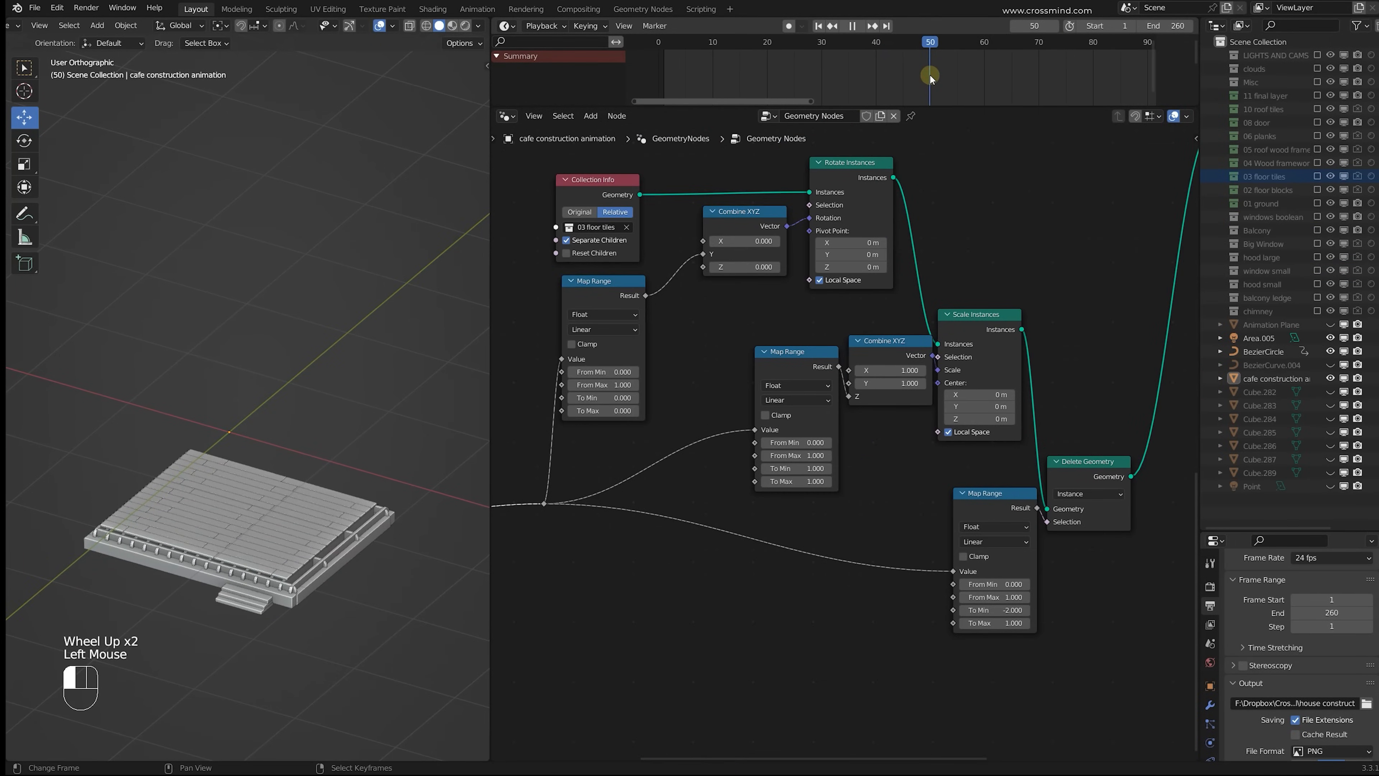
{"action": "scroll", "coordinate": [795, 286], "scroll_direction": "down", "scroll_amount": 1}
{"action": "middle_click_drag", "start_coordinate": [794, 286], "coordinate": [736, 350]}
{"action": "scroll", "coordinate": [707, 408], "scroll_direction": "up", "scroll_amount": 2}
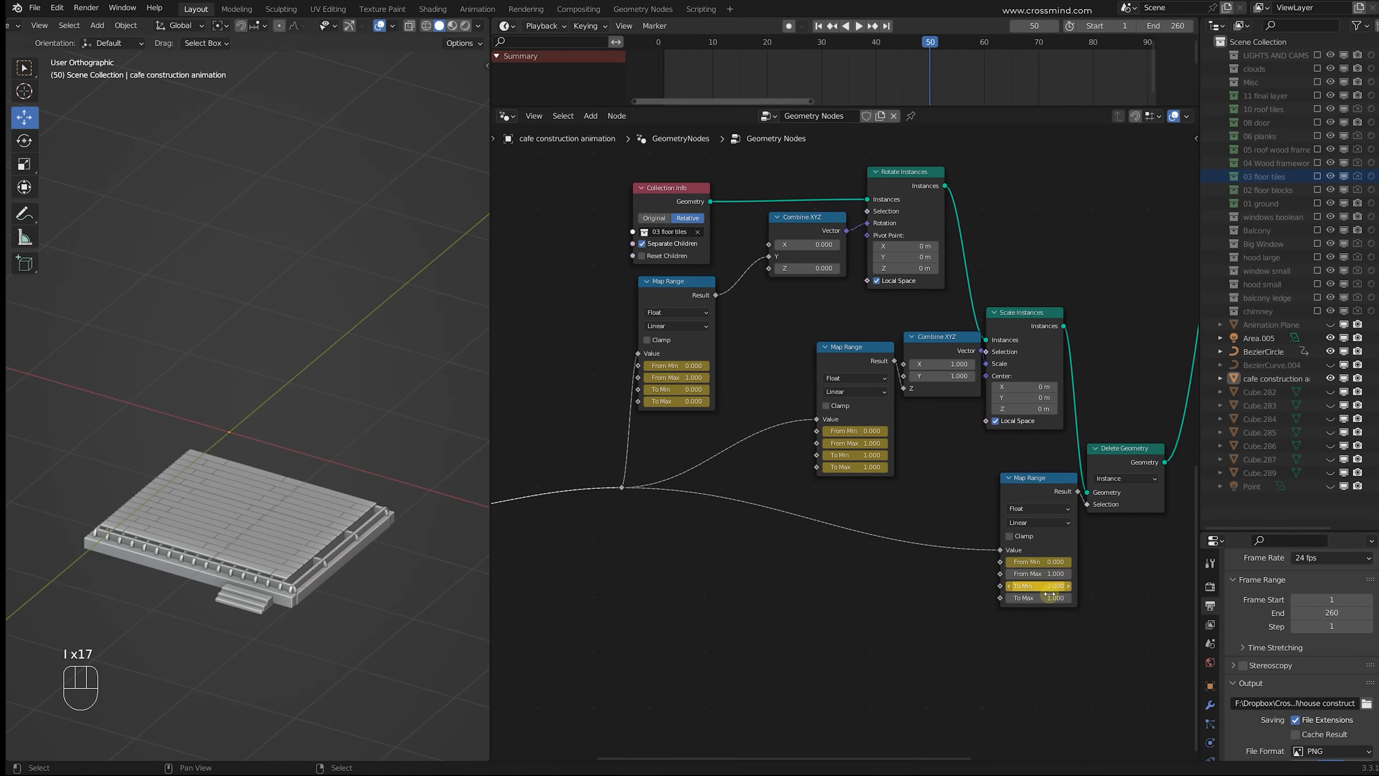
{"action": "left_click_drag", "start_coordinate": [1048, 587], "coordinate": [1048, 586]}
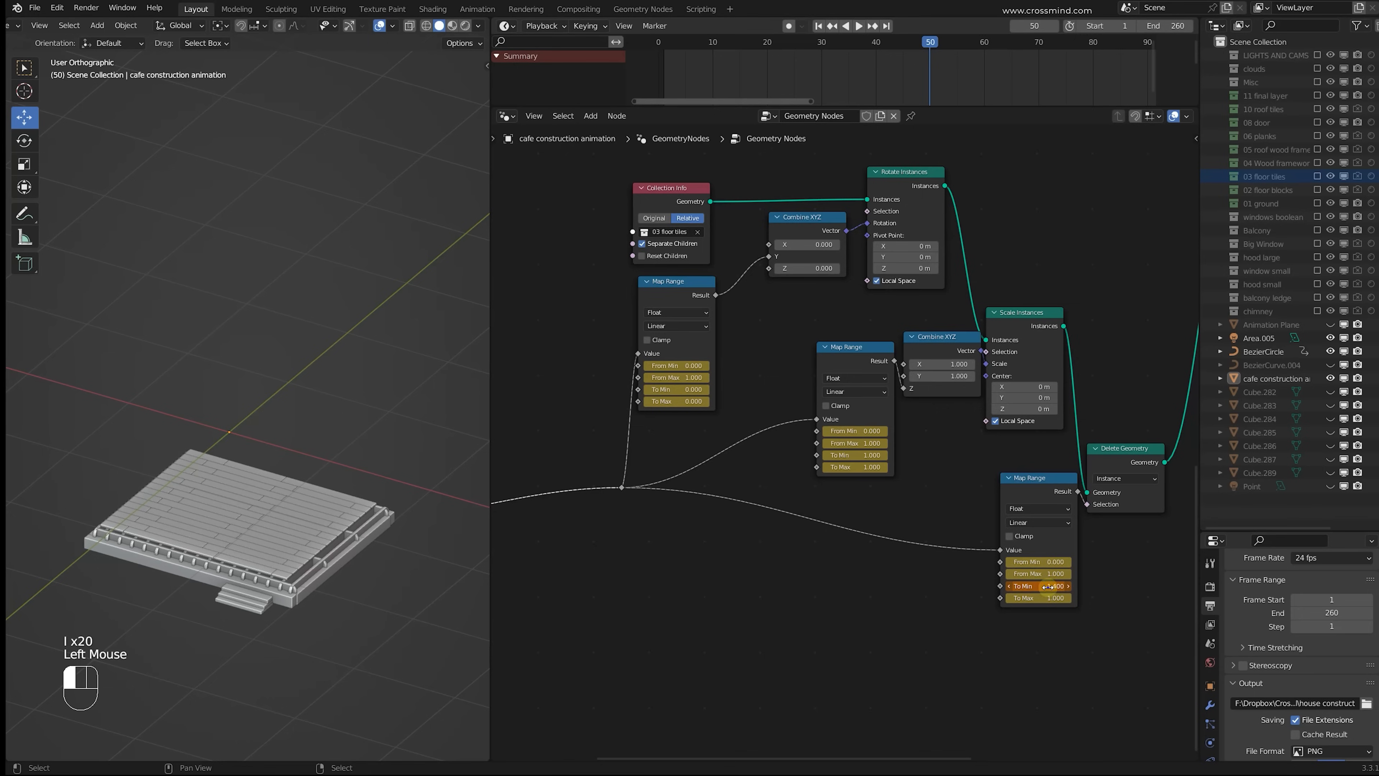
Step: At frame 1, set the first floor tile Map Range's To Min to -2 and To Max to 1.2, and keyframe them
{"action": "scroll", "coordinate": [1010, 467], "scroll_direction": "down", "scroll_amount": 1}
{"action": "left_click_drag", "start_coordinate": [896, 69], "coordinate": [666, 77]}
{"action": "middle_click_drag", "start_coordinate": [932, 411], "coordinate": [846, 402]}
{"action": "scroll", "coordinate": [847, 402], "scroll_direction": "up", "scroll_amount": 2}
{"action": "mouse_move", "coordinate": [846, 402]}
{"action": "middle_mouse_down"}
{"action": "mouse_move", "coordinate": [727, 392]}
{"action": "mouse_move", "coordinate": [835, 395]}
{"action": "middle_mouse_up"}
{"action": "middle_click_drag", "start_coordinate": [988, 418], "coordinate": [982, 386]}
{"action": "middle_click_drag", "start_coordinate": [710, 387], "coordinate": [787, 418]}
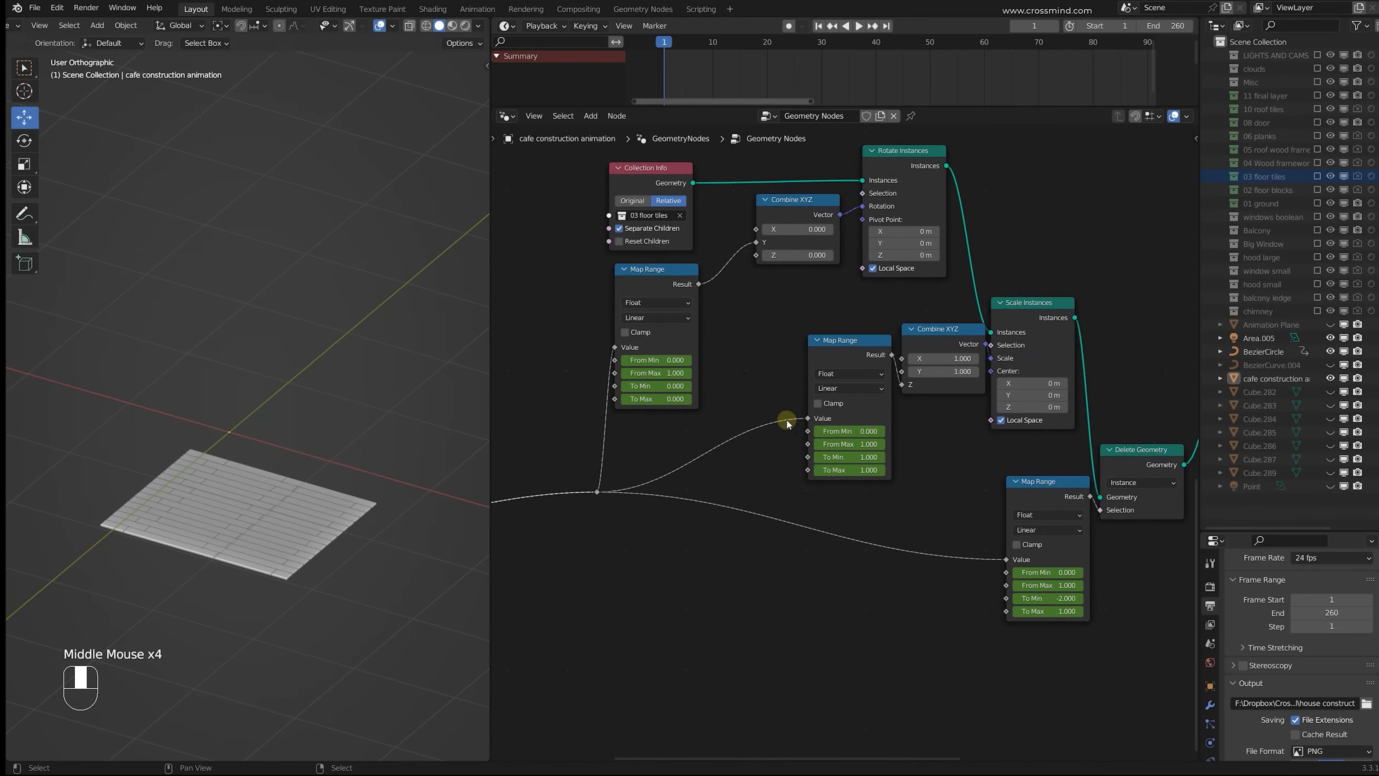
{"action": "scroll", "coordinate": [672, 354], "scroll_direction": "up", "scroll_amount": 1}
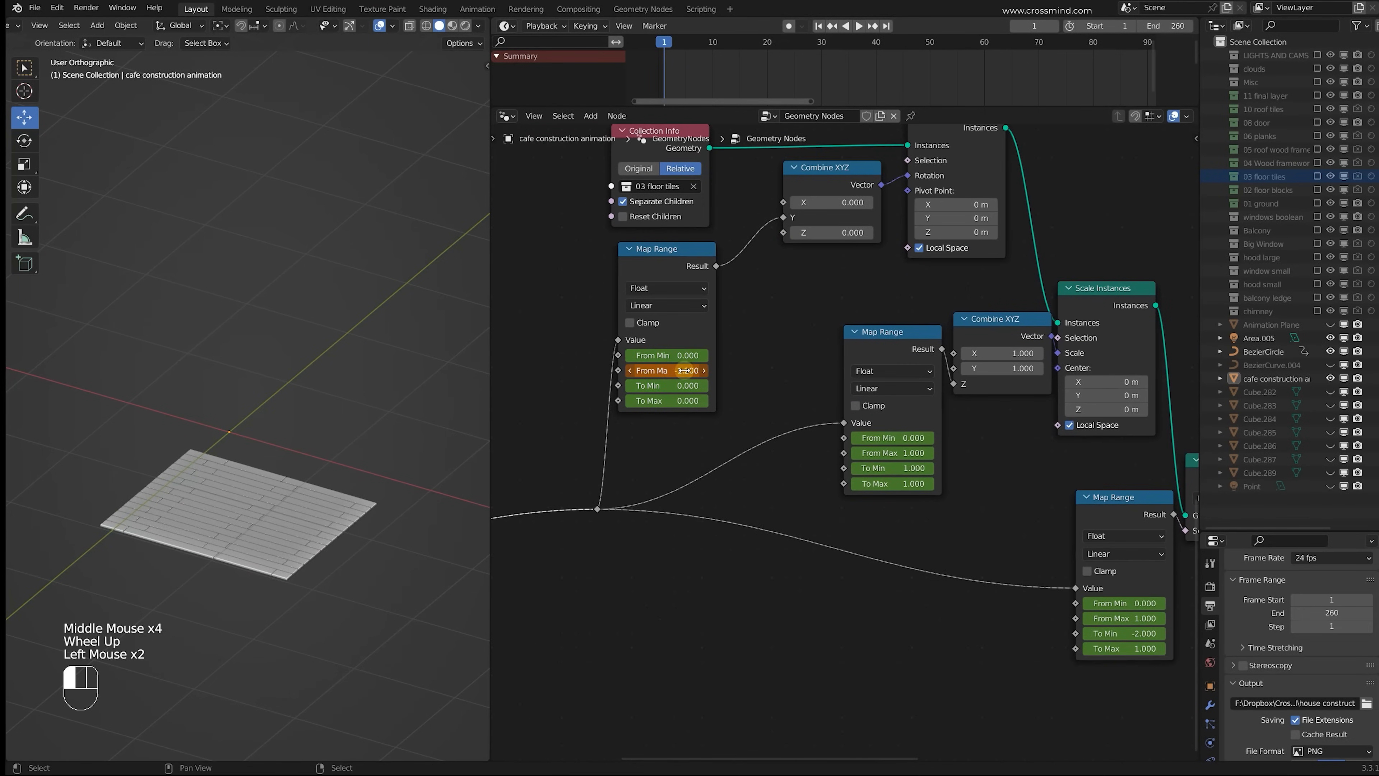
{"action": "left_click_drag", "start_coordinate": [684, 401], "coordinate": [692, 401]}
{"action": "left_click_drag", "start_coordinate": [680, 387], "coordinate": [651, 386]}
{"action": "key", "text": "i"}
Step: Lower the second floor tile Map Range's From Max to about 0.59 along with To Min, and keyframe both at frame 1
{"action": "middle_click_drag", "start_coordinate": [779, 401], "coordinate": [707, 383]}
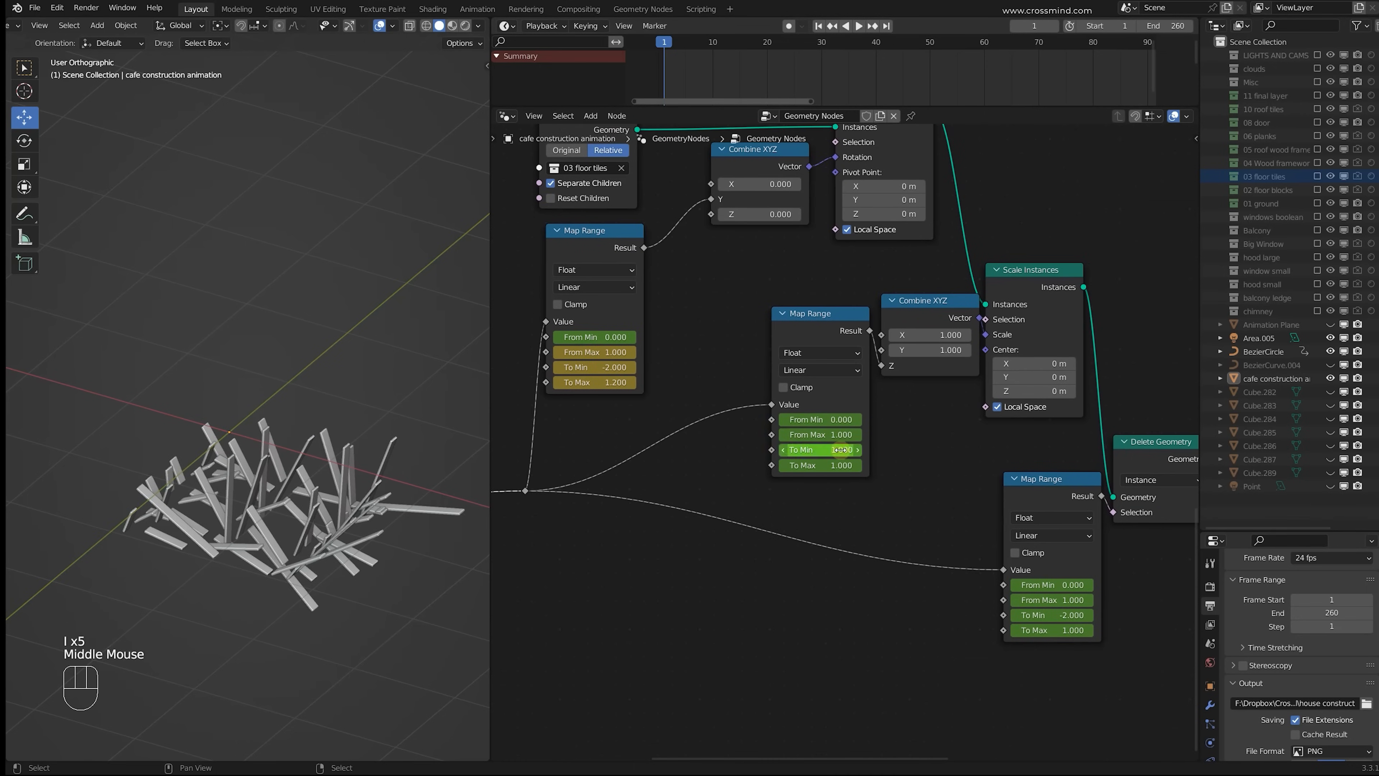
{"action": "left_click_drag", "start_coordinate": [821, 450], "coordinate": [803, 434]}
{"action": "key", "text": "i"}
{"action": "key", "text": "i"}
{"action": "key", "text": "i"}
{"action": "key", "text": "i"}
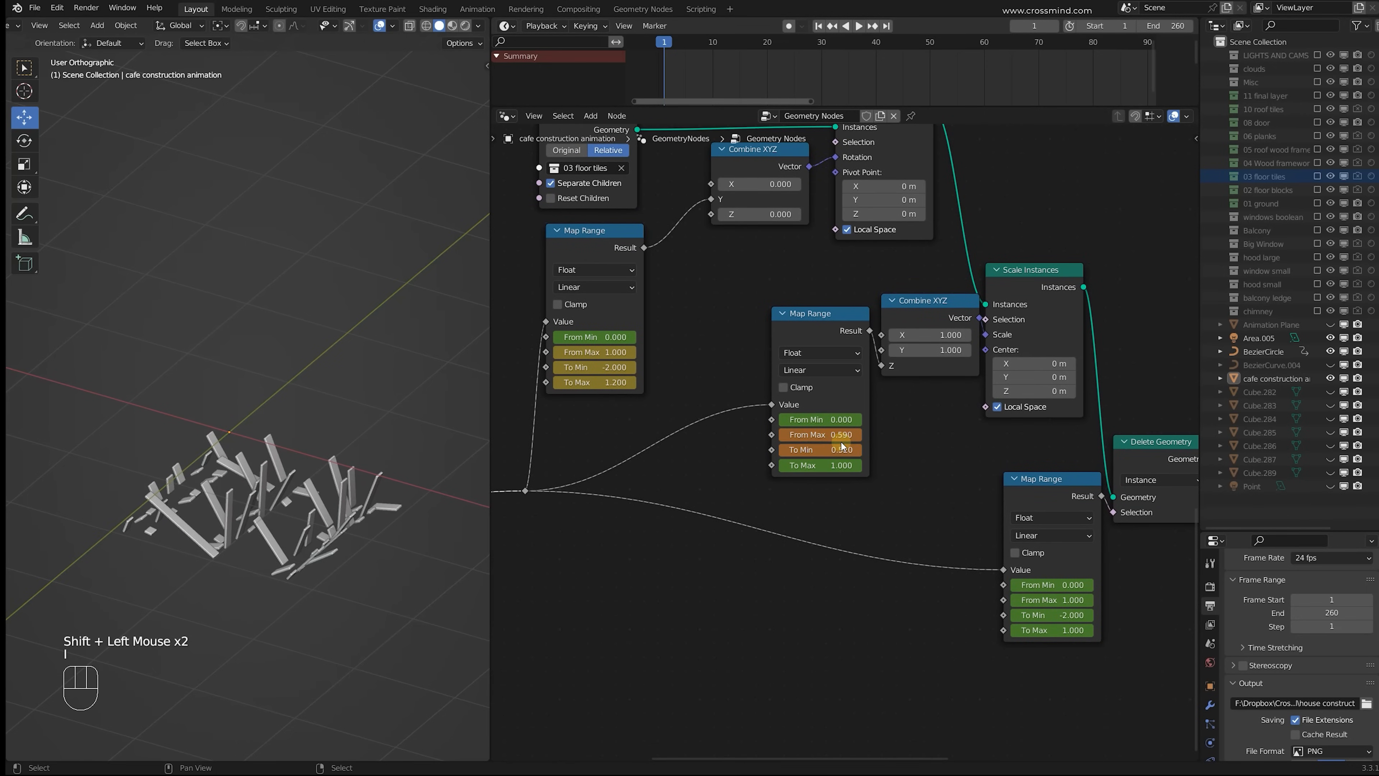
Step: Raise the third floor tile Map Range's To Min at frame 1 and scrub to frame 49 to preview the tiles
{"action": "middle_click_drag", "start_coordinate": [869, 482], "coordinate": [751, 451]}
{"action": "left_click_drag", "start_coordinate": [933, 584], "coordinate": [958, 584]}
{"action": "left_click_drag", "start_coordinate": [698, 72], "coordinate": [925, 73]}
Step: Select all floor tile chain nodes and the cafe construction animation object to show their keyframes in the timeline
{"action": "scroll", "coordinate": [914, 394], "scroll_direction": "down", "scroll_amount": 4}
{"action": "key", "text": "c"}
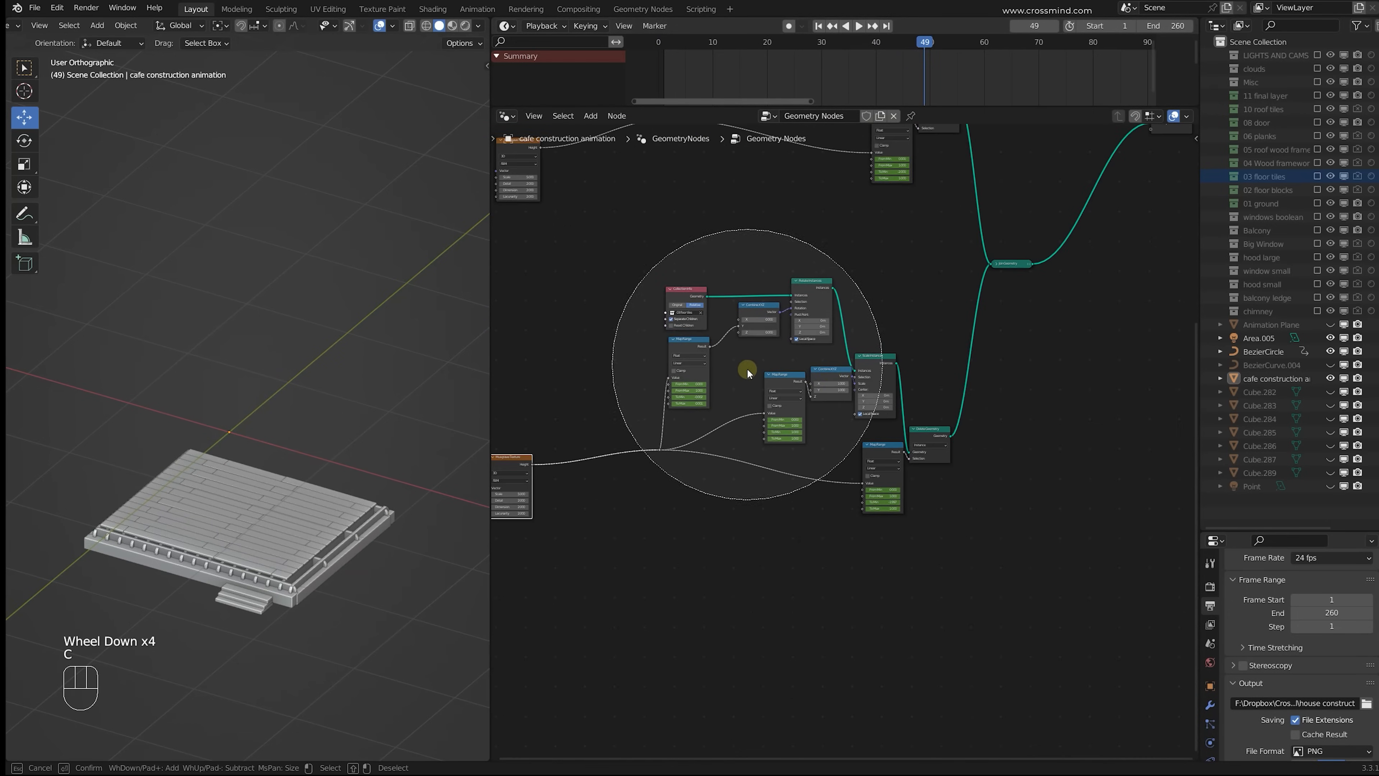
{"action": "key", "text": "Escape"}
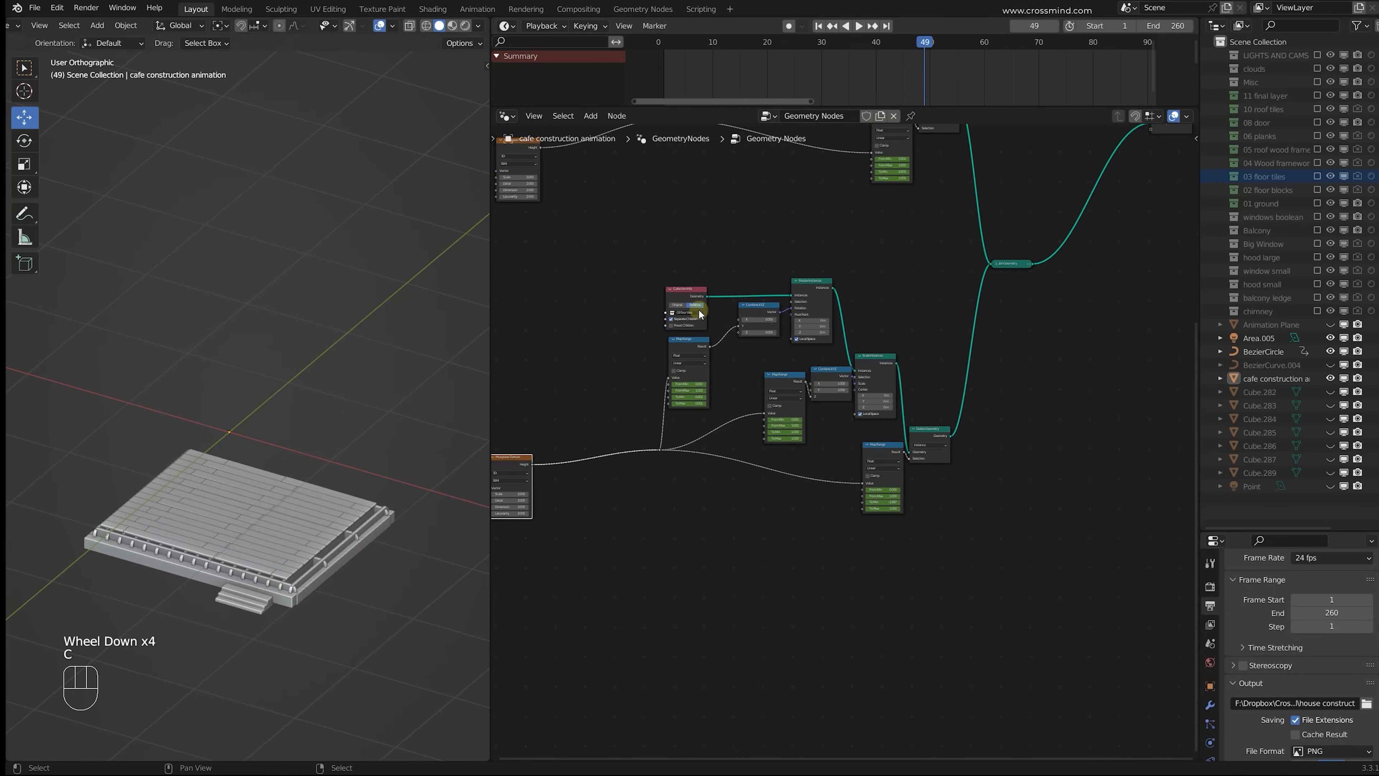
{"action": "key", "text": "c"}
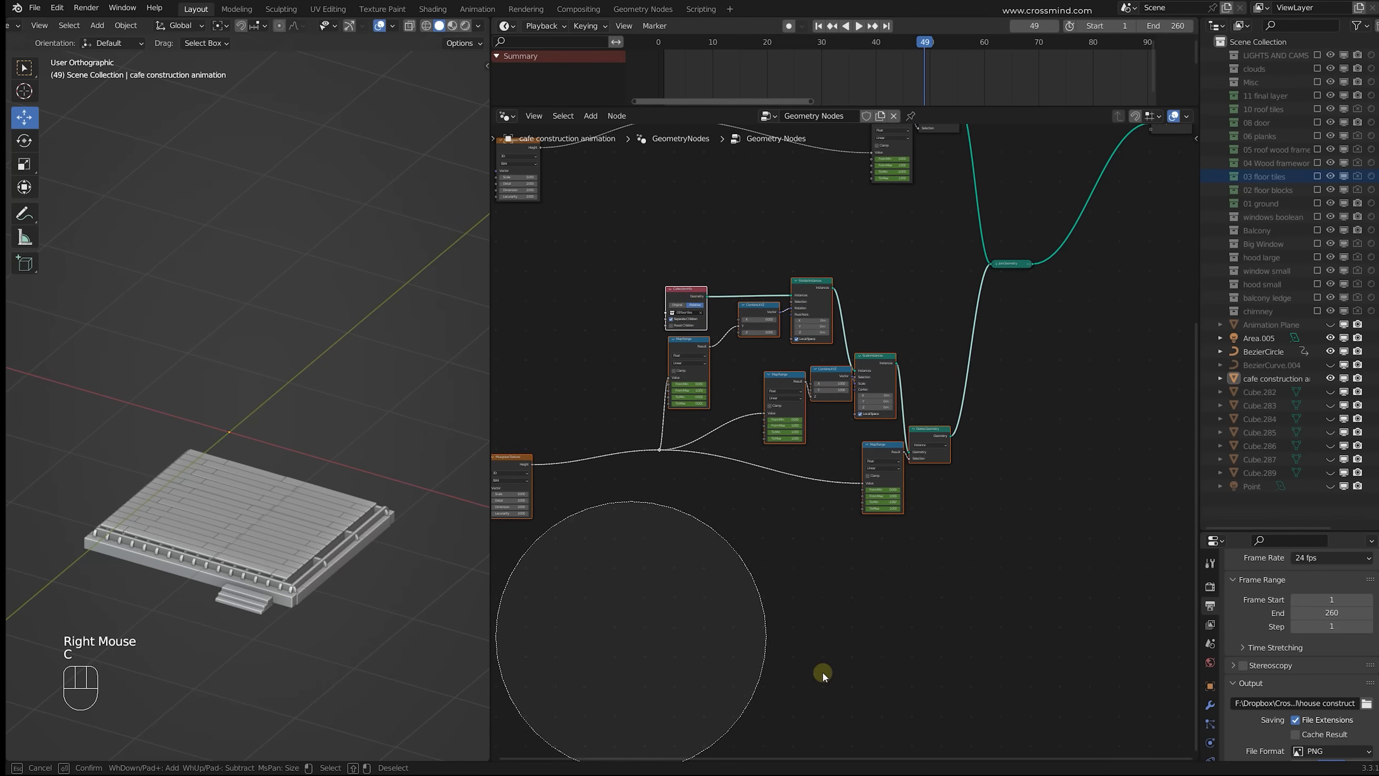
{"action": "right_click", "coordinate": [822, 672]}
{"action": "left_click", "coordinate": [276, 514]}
{"action": "scroll", "coordinate": [773, 68], "scroll_direction": "down", "scroll_amount": 1}
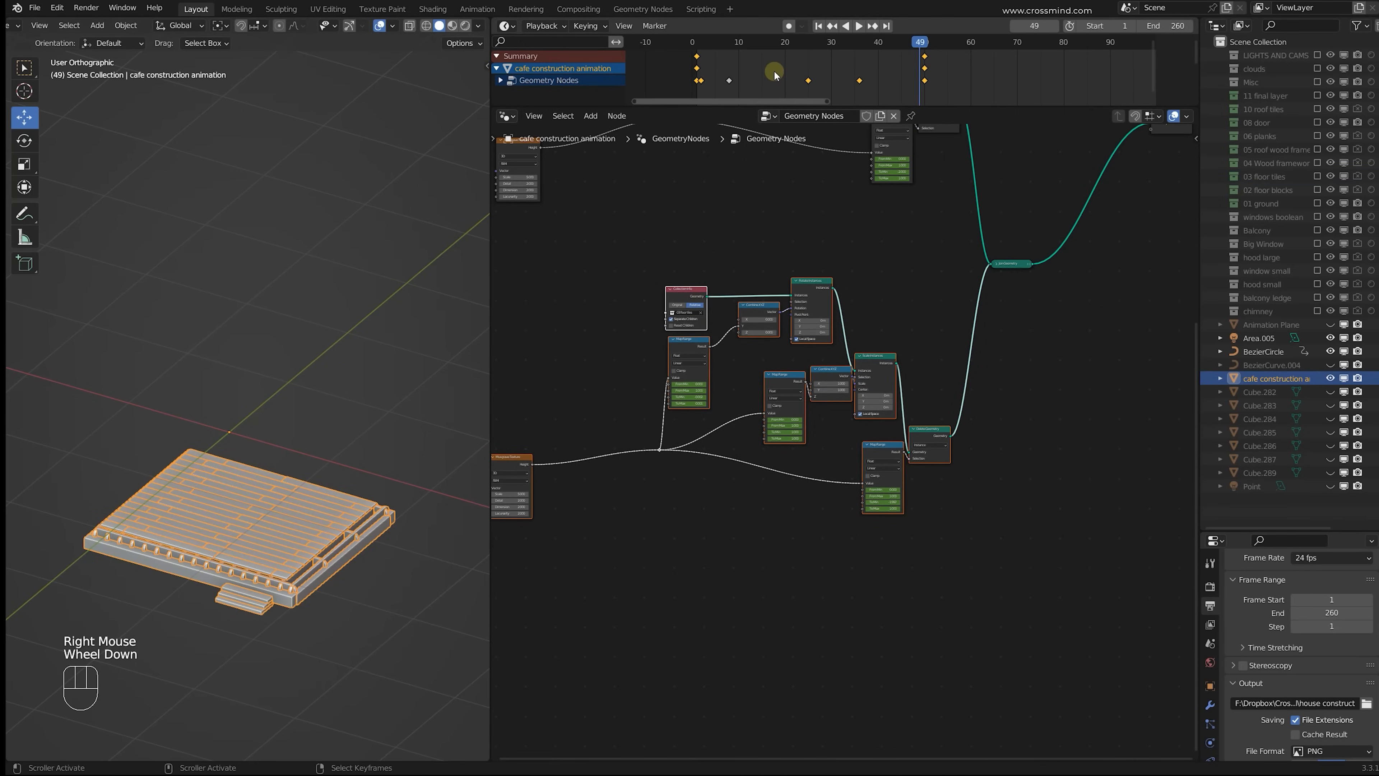
{"action": "middle_click_drag", "start_coordinate": [775, 74], "coordinate": [757, 67]}
Step: Shift the floor tile keyframes to run from about frame 35 to 84 and scrub to frame 84 to check the timing
{"action": "key", "text": "g"}
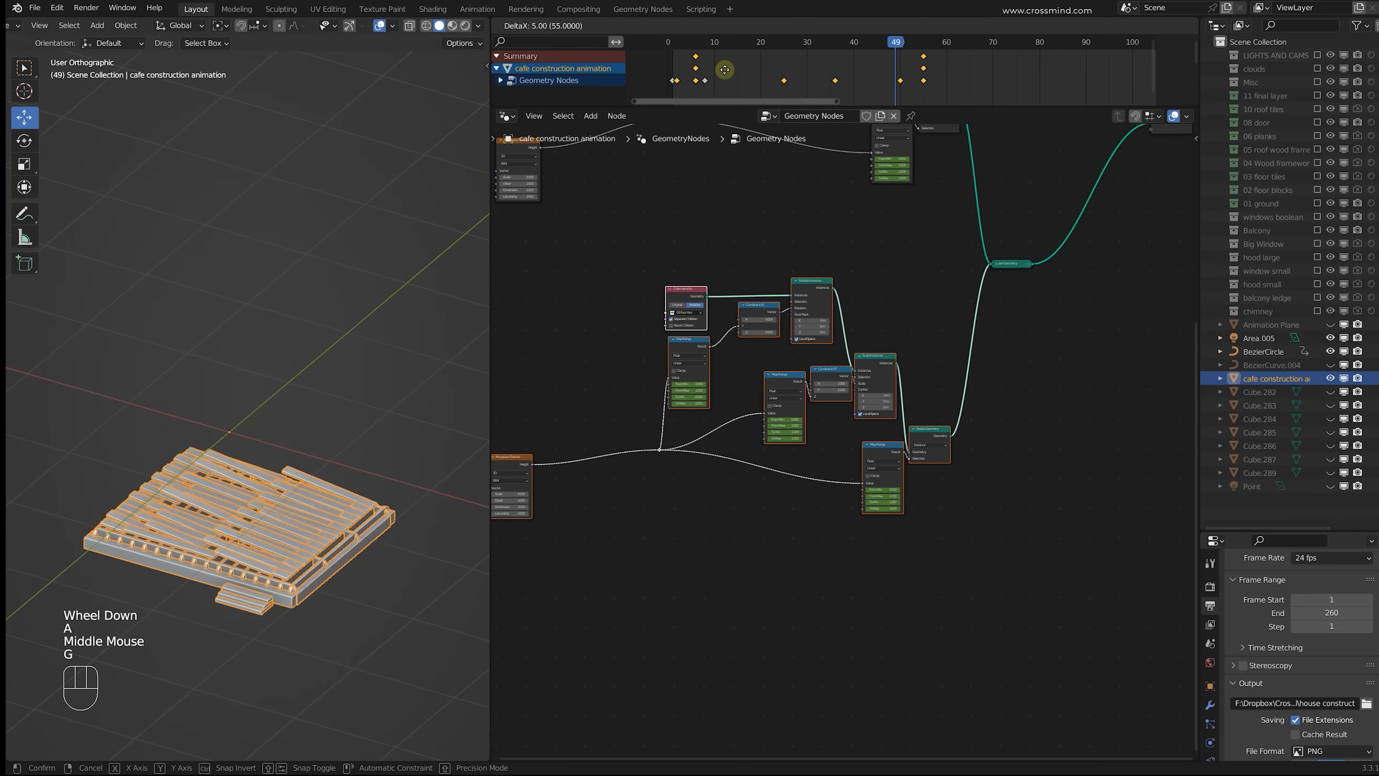
{"action": "left_click", "coordinate": [916, 72]}
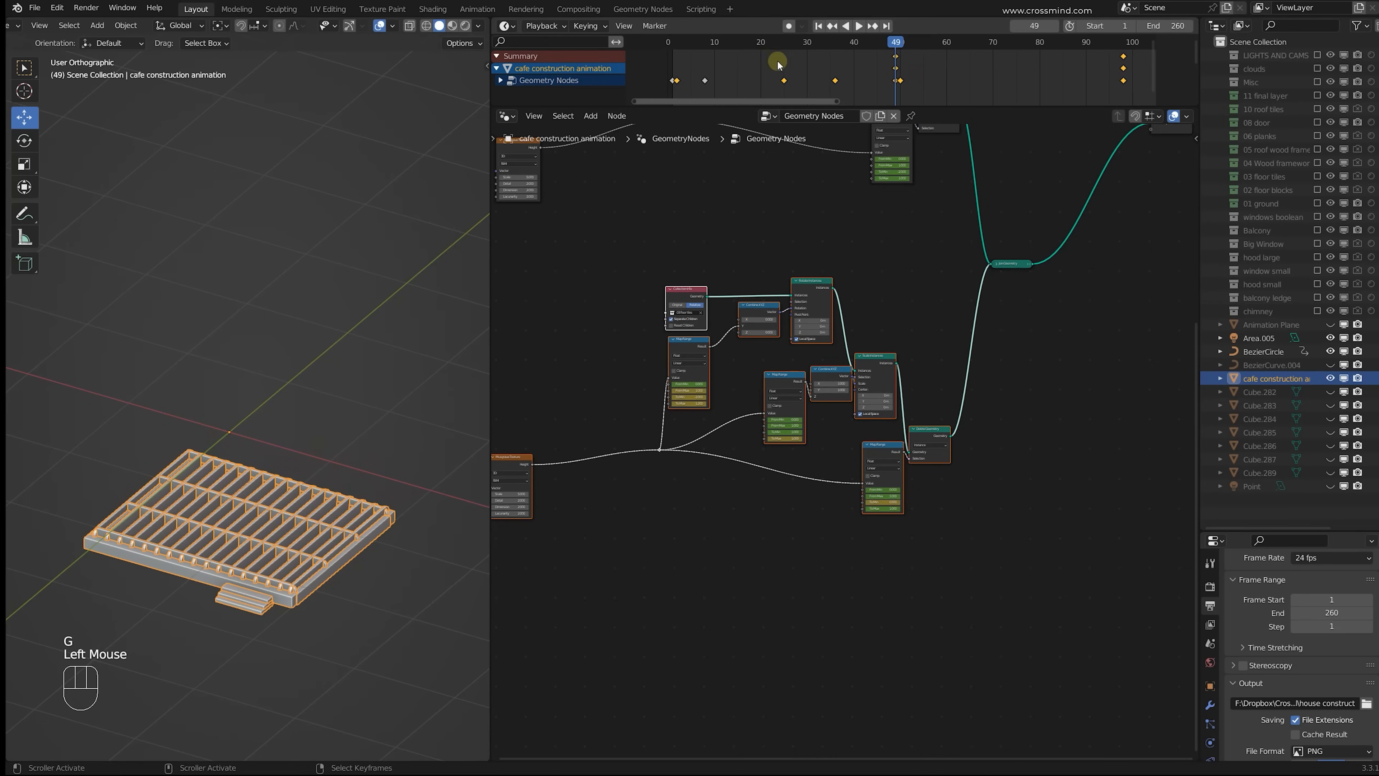
{"action": "left_click", "coordinate": [932, 74]}
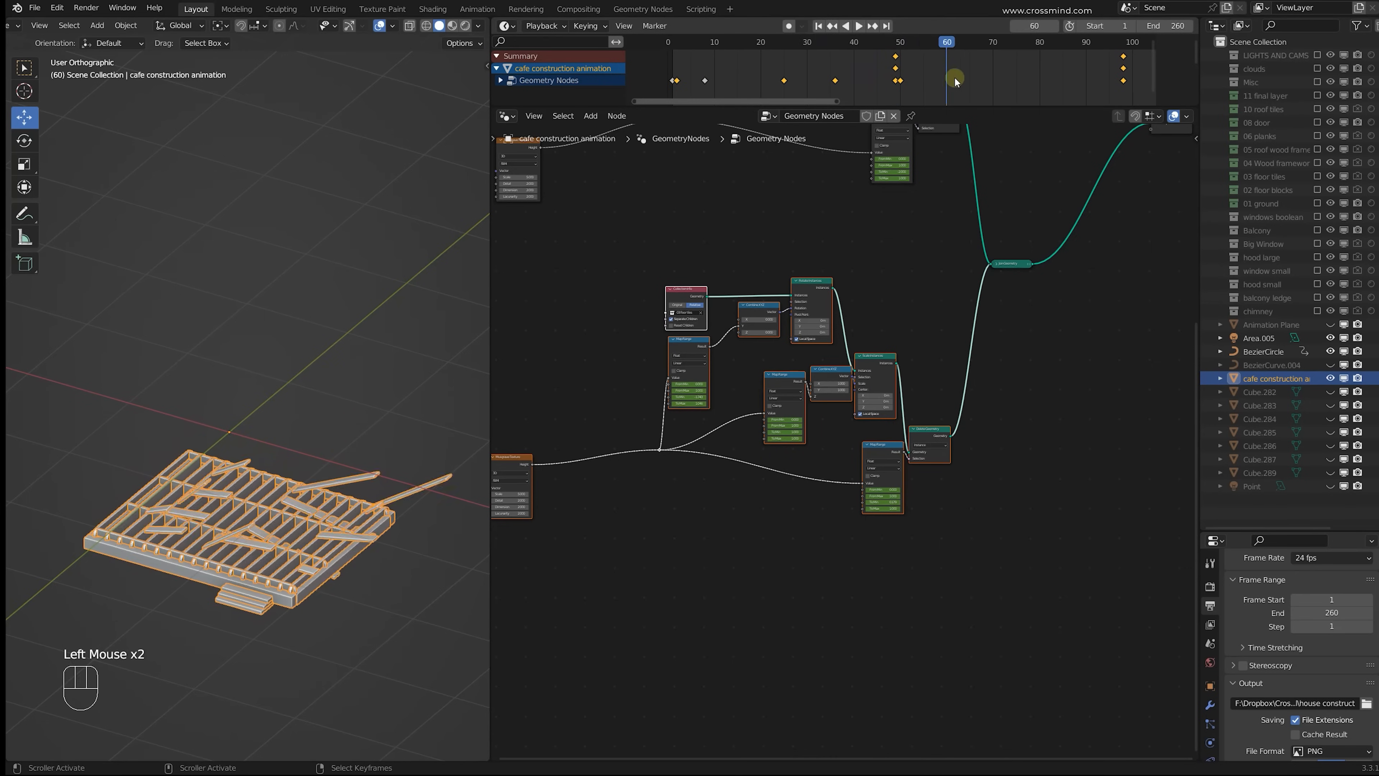
{"action": "key", "text": "g"}
{"action": "left_click", "coordinate": [776, 61]}
{"action": "left_click", "coordinate": [783, 70]}
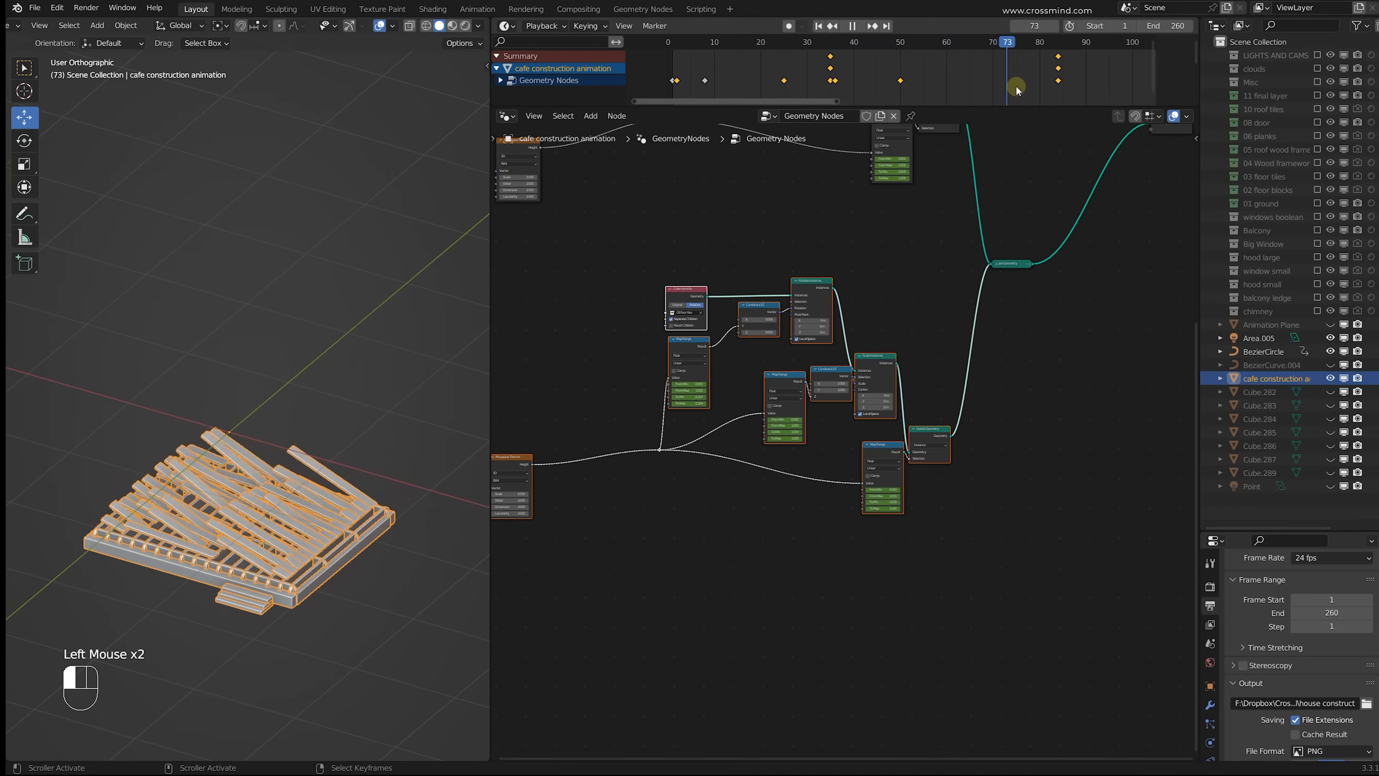
{"action": "scroll", "coordinate": [952, 84], "scroll_direction": "down", "scroll_amount": 2}
{"action": "middle_click_drag", "start_coordinate": [952, 81], "coordinate": [949, 72]}
{"action": "left_click", "coordinate": [949, 70]}
{"action": "left_click_drag", "start_coordinate": [948, 70], "coordinate": [939, 75]}
{"action": "scroll", "coordinate": [828, 326], "scroll_direction": "down", "scroll_amount": 1}
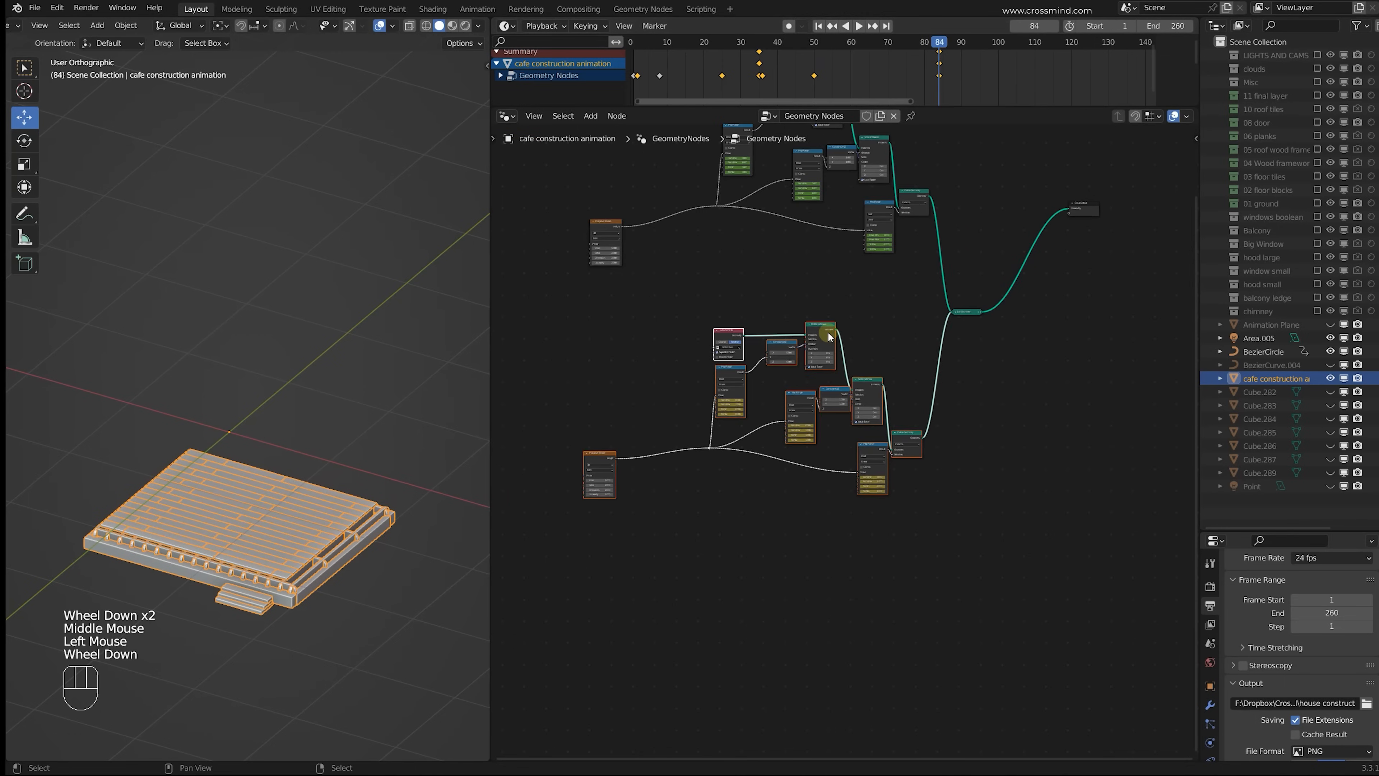
Step: Select the floor tile node chain, duplicate it with its links kept, and place the copy below the existing chains
{"action": "right_click", "coordinate": [822, 332]}
{"action": "key", "text": "c"}
{"action": "left_click_drag", "start_coordinate": [596, 508], "coordinate": [943, 472]}
{"action": "key", "text": "Escape"}
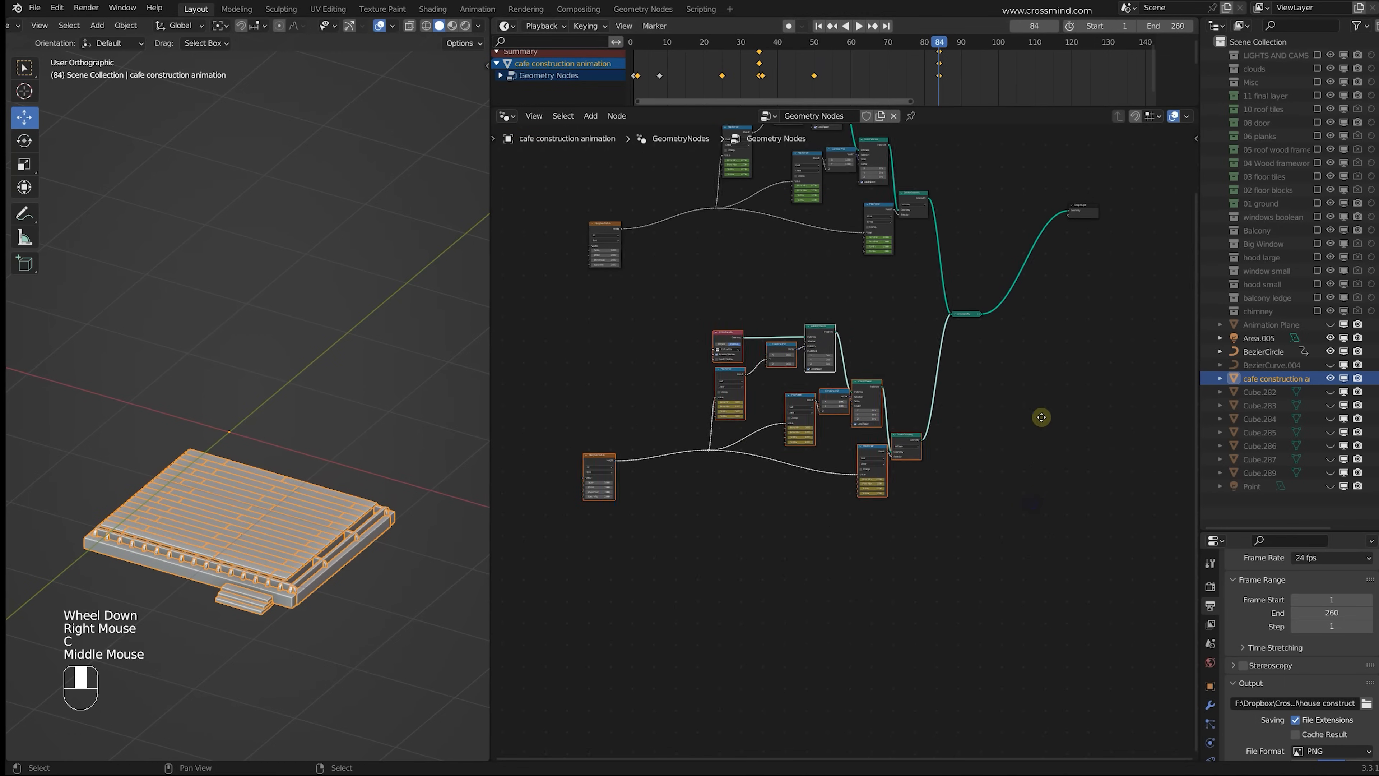
{"action": "middle_click_drag", "start_coordinate": [1041, 416], "coordinate": [1034, 455]}
{"action": "right_click", "coordinate": [910, 247]}
{"action": "key", "text": "c"}
{"action": "left_click_drag", "start_coordinate": [909, 240], "coordinate": [877, 178]}
{"action": "scroll", "coordinate": [873, 491], "scroll_direction": "up", "scroll_amount": 1}
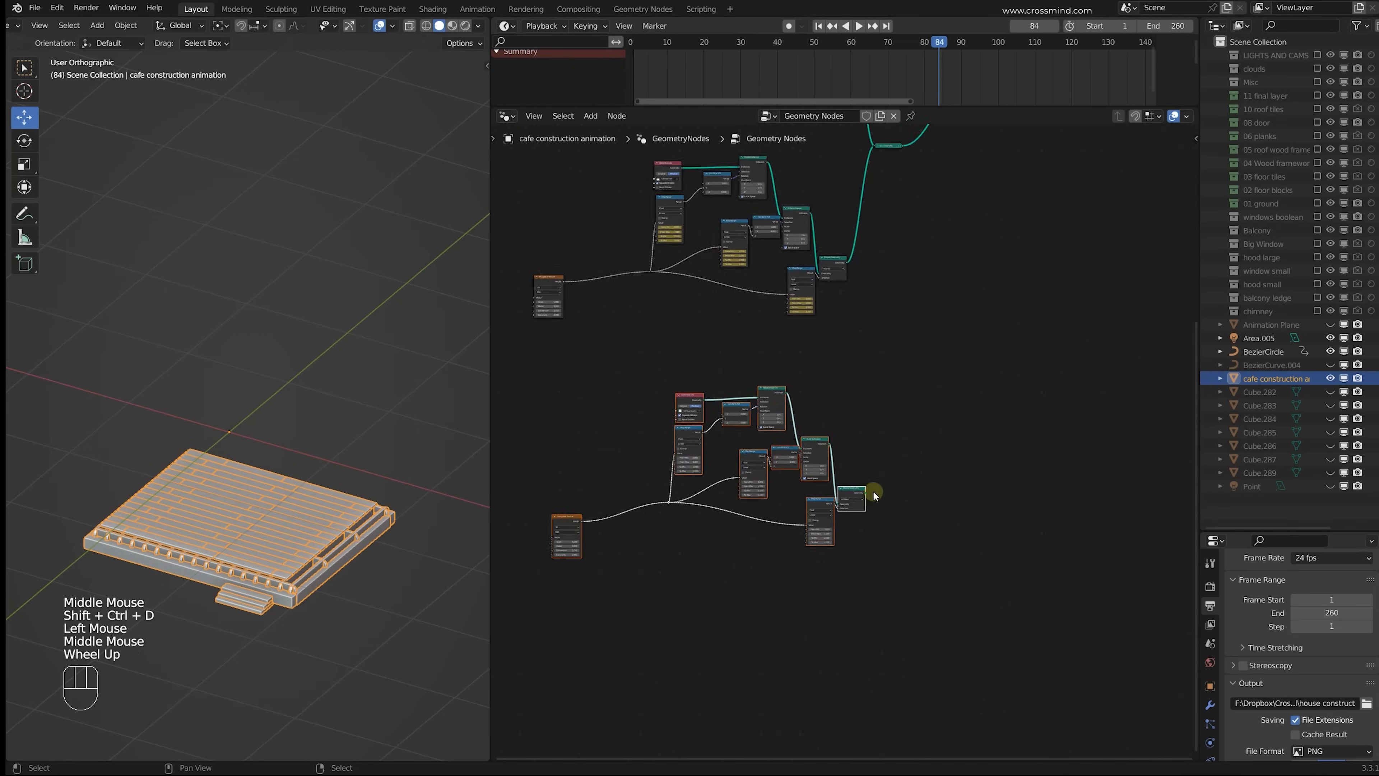
{"action": "scroll", "coordinate": [874, 494], "scroll_direction": "up", "scroll_amount": 1}
{"action": "middle_click_drag", "start_coordinate": [874, 494], "coordinate": [897, 598]}
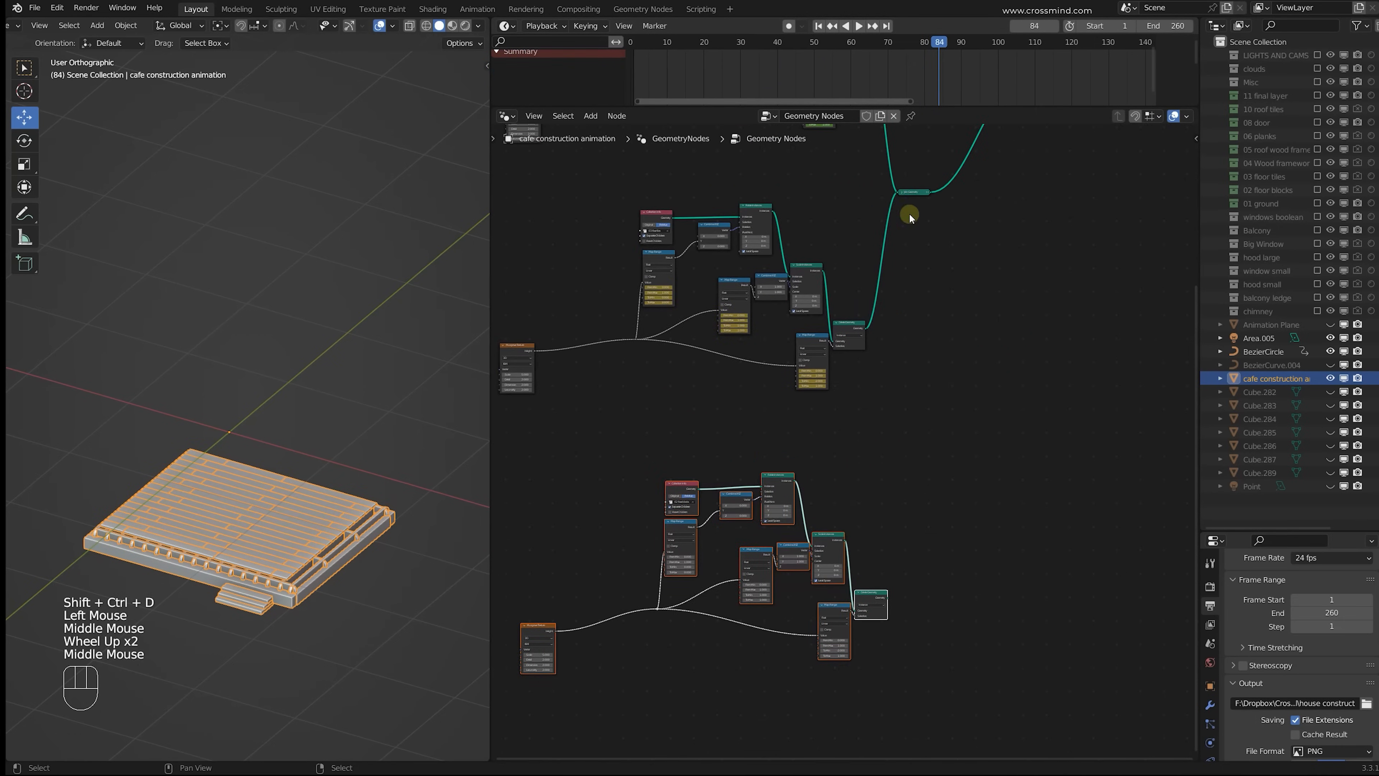
Step: Reposition the Join Geometry node lower and further out, level with the floor tile chain's Delete Geometry node
{"action": "left_click_drag", "start_coordinate": [912, 191], "coordinate": [979, 323]}
{"action": "scroll", "coordinate": [938, 559], "scroll_direction": "up", "scroll_amount": 1}
{"action": "middle_click_drag", "start_coordinate": [979, 533], "coordinate": [972, 478]}
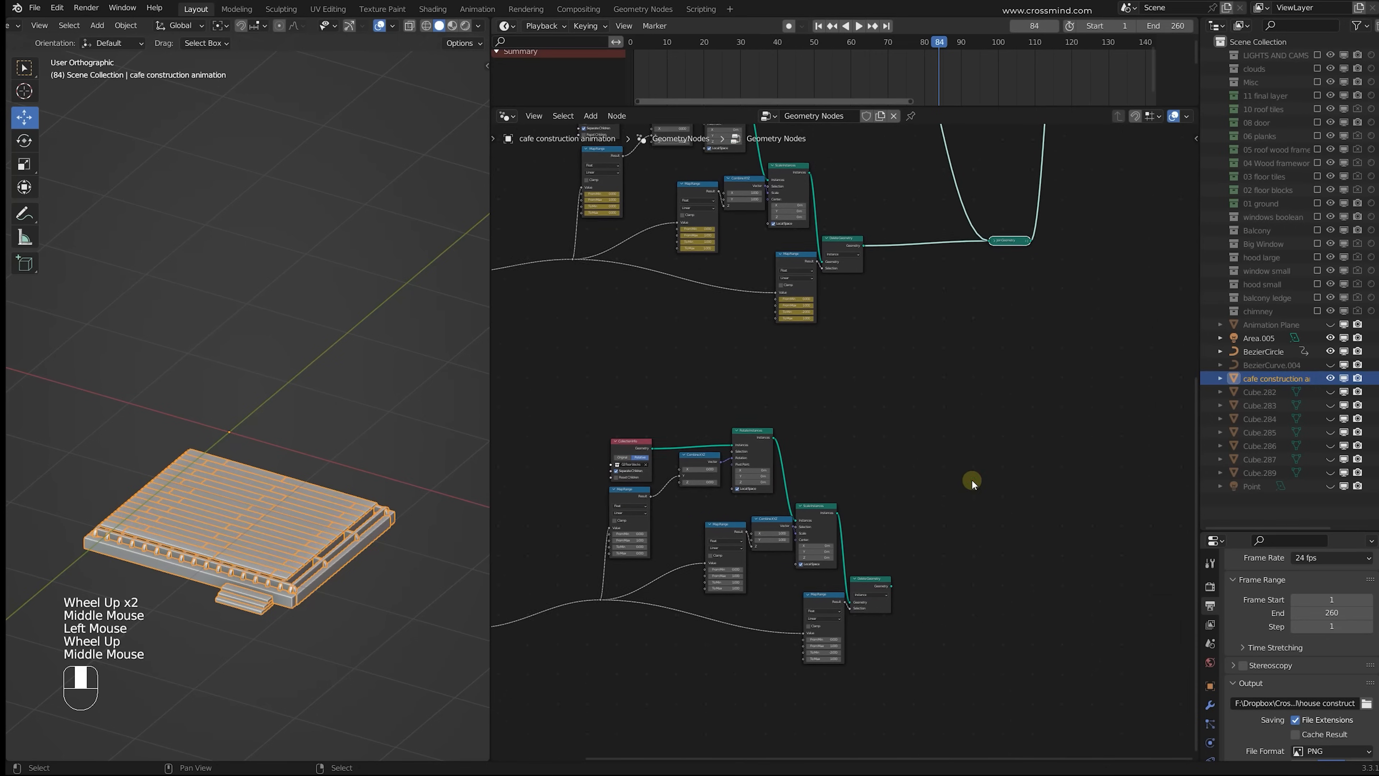
{"action": "middle_click_drag", "start_coordinate": [972, 478], "coordinate": [973, 475]}
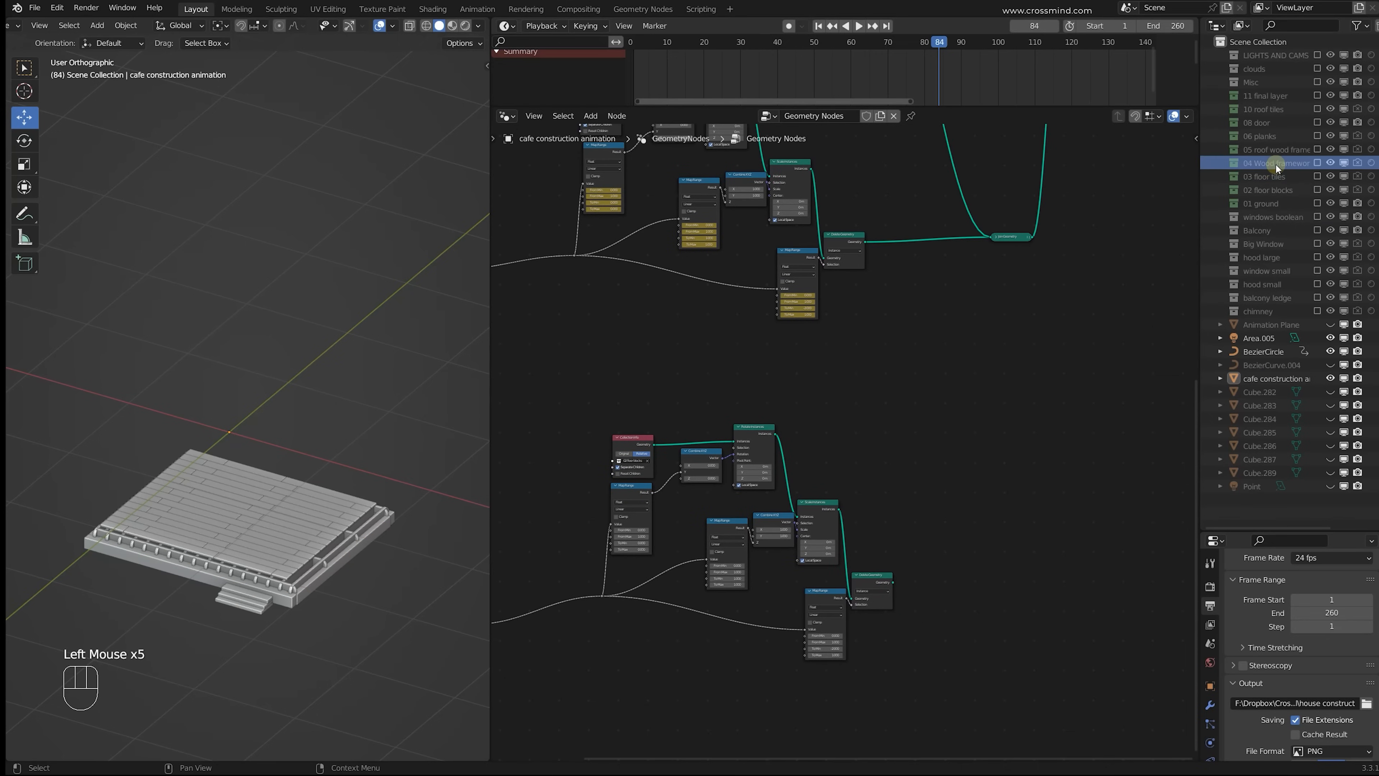
Step: Add a Collection Info node for the 04 Wood framework collection at the start of the duplicated chain
{"action": "left_click_drag", "start_coordinate": [1276, 163], "coordinate": [599, 401]}
{"action": "scroll", "coordinate": [771, 435], "scroll_direction": "up", "scroll_amount": 1}
{"action": "middle_click_drag", "start_coordinate": [781, 434], "coordinate": [866, 374]}
{"action": "scroll", "coordinate": [857, 376], "scroll_direction": "up", "scroll_amount": 4}
Step: Replace the duplicated chain's old Collection Info with the wood framework one, set to Relative with Separate Children, feeding Rotate Instances
{"action": "left_click", "coordinate": [840, 367]}
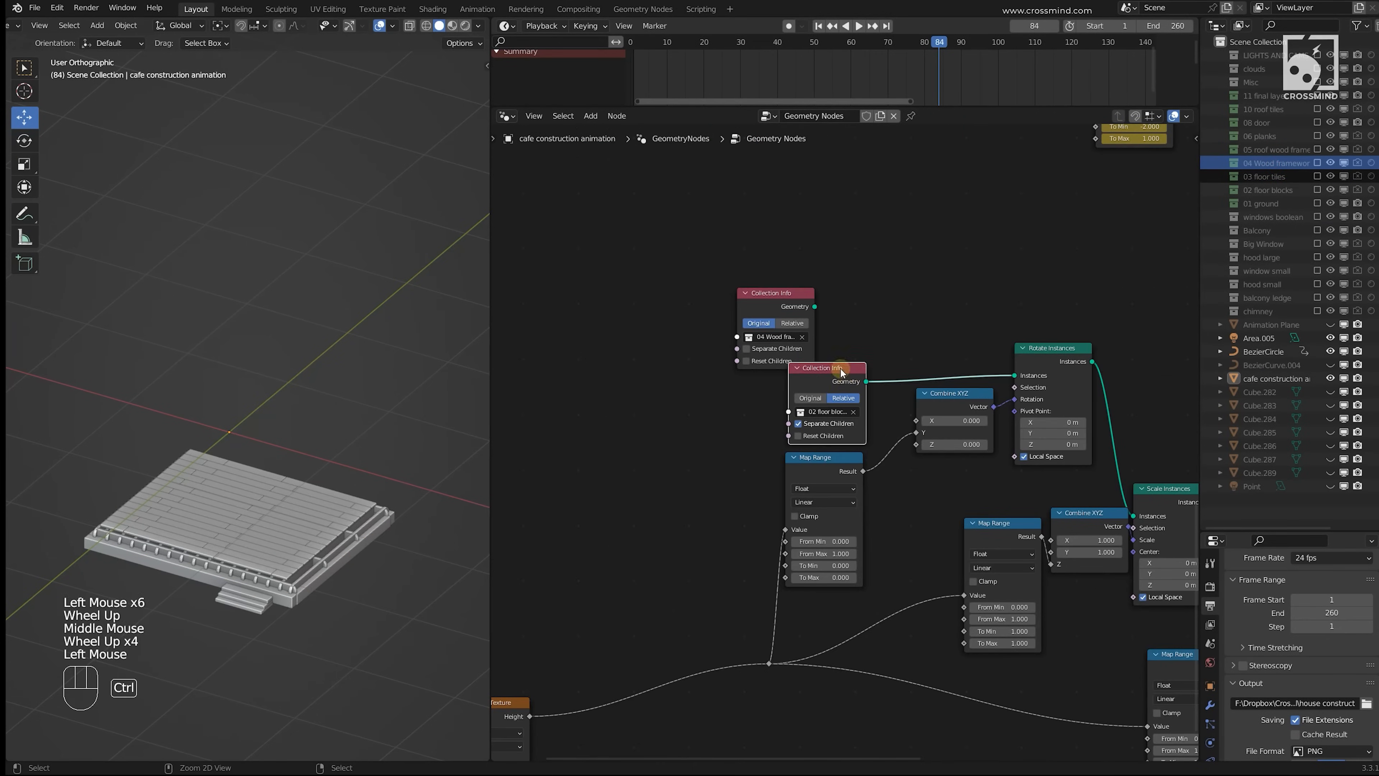
{"action": "key", "text": "ctrl+x"}
{"action": "left_click", "coordinate": [790, 320]}
{"action": "left_click_drag", "start_coordinate": [792, 326], "coordinate": [814, 369]}
{"action": "left_click_drag", "start_coordinate": [1017, 364], "coordinate": [1017, 368]}
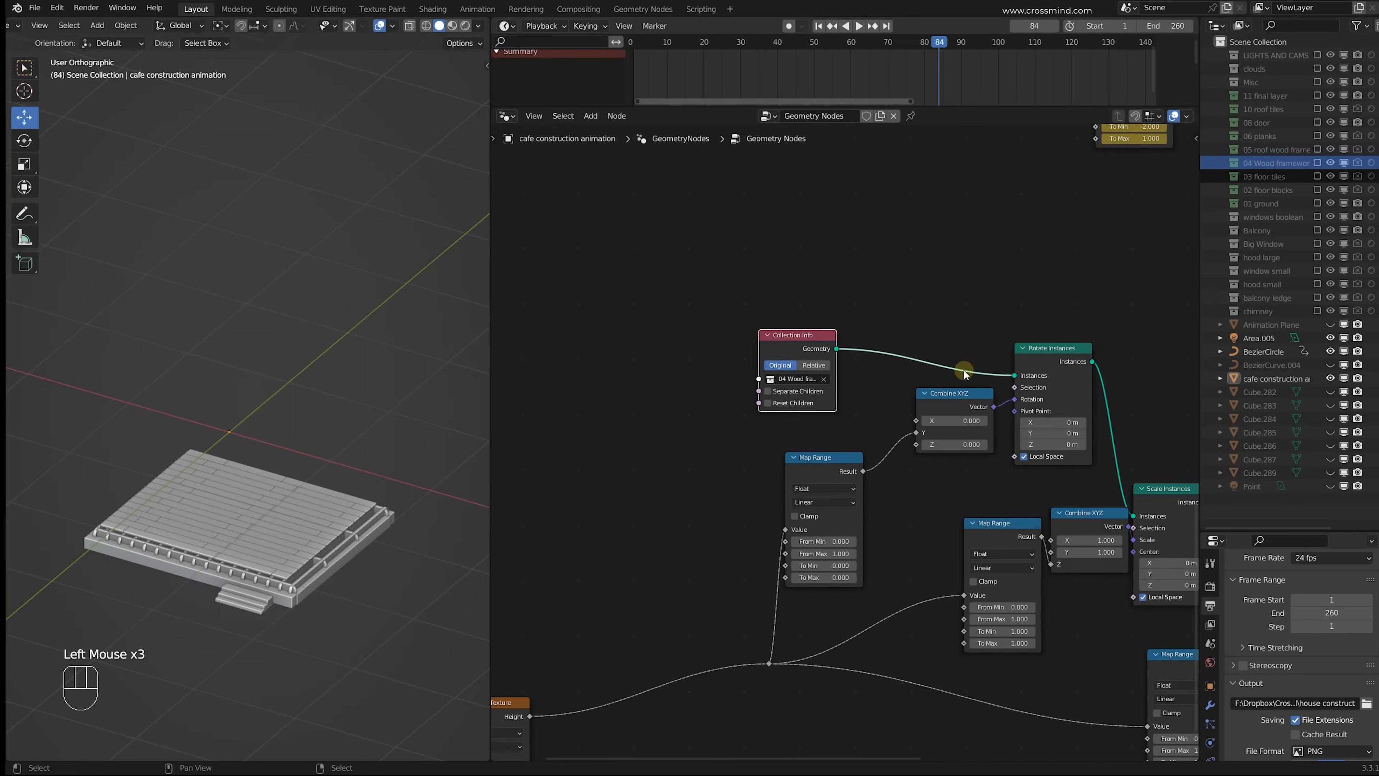
{"action": "middle_click_drag", "start_coordinate": [964, 374], "coordinate": [700, 315]}
{"action": "scroll", "coordinate": [701, 315], "scroll_direction": "up", "scroll_amount": 1}
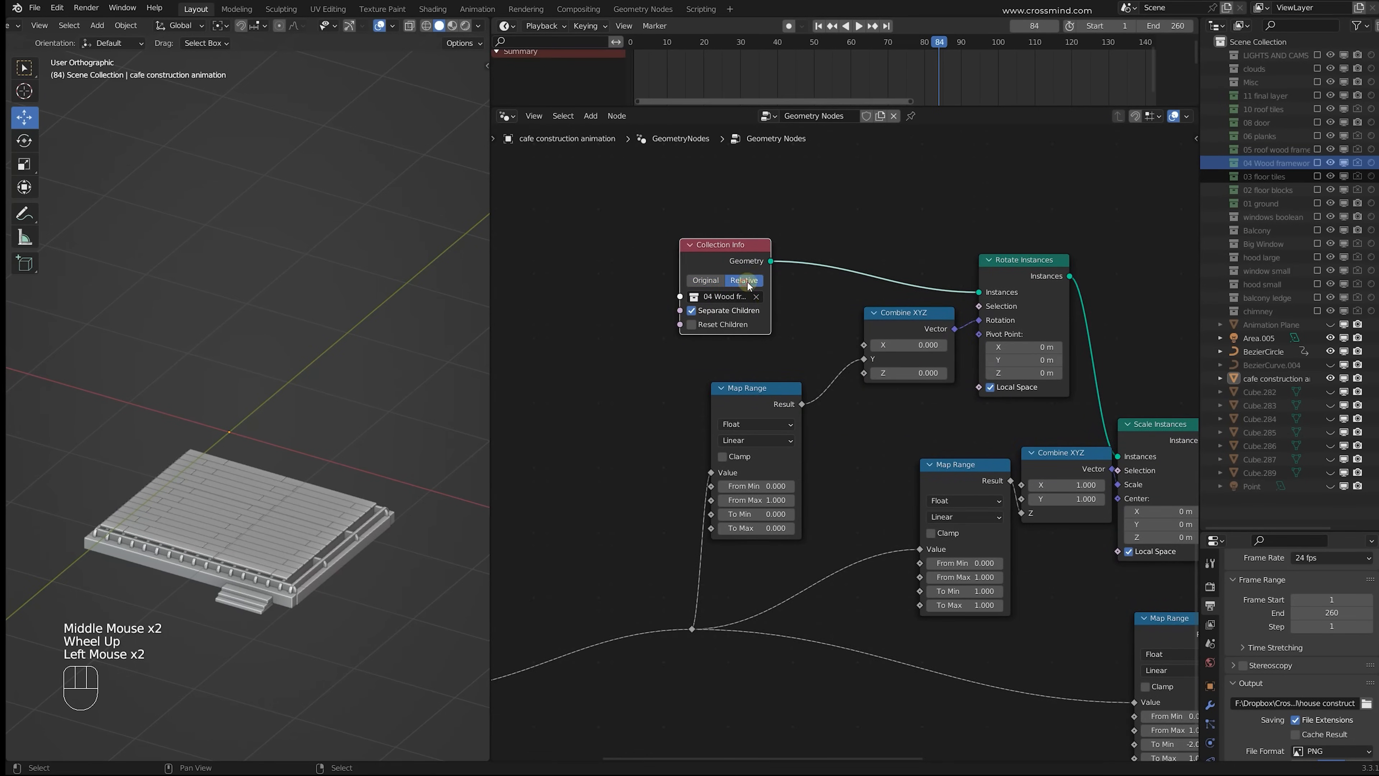
Step: Reposition the new chain's Delete Geometry node and connect its output to Join Geometry
{"action": "scroll", "coordinate": [958, 388], "scroll_direction": "down", "scroll_amount": 2}
{"action": "middle_click_drag", "start_coordinate": [958, 388], "coordinate": [923, 452]}
{"action": "scroll", "coordinate": [957, 387], "scroll_direction": "down", "scroll_amount": 2}
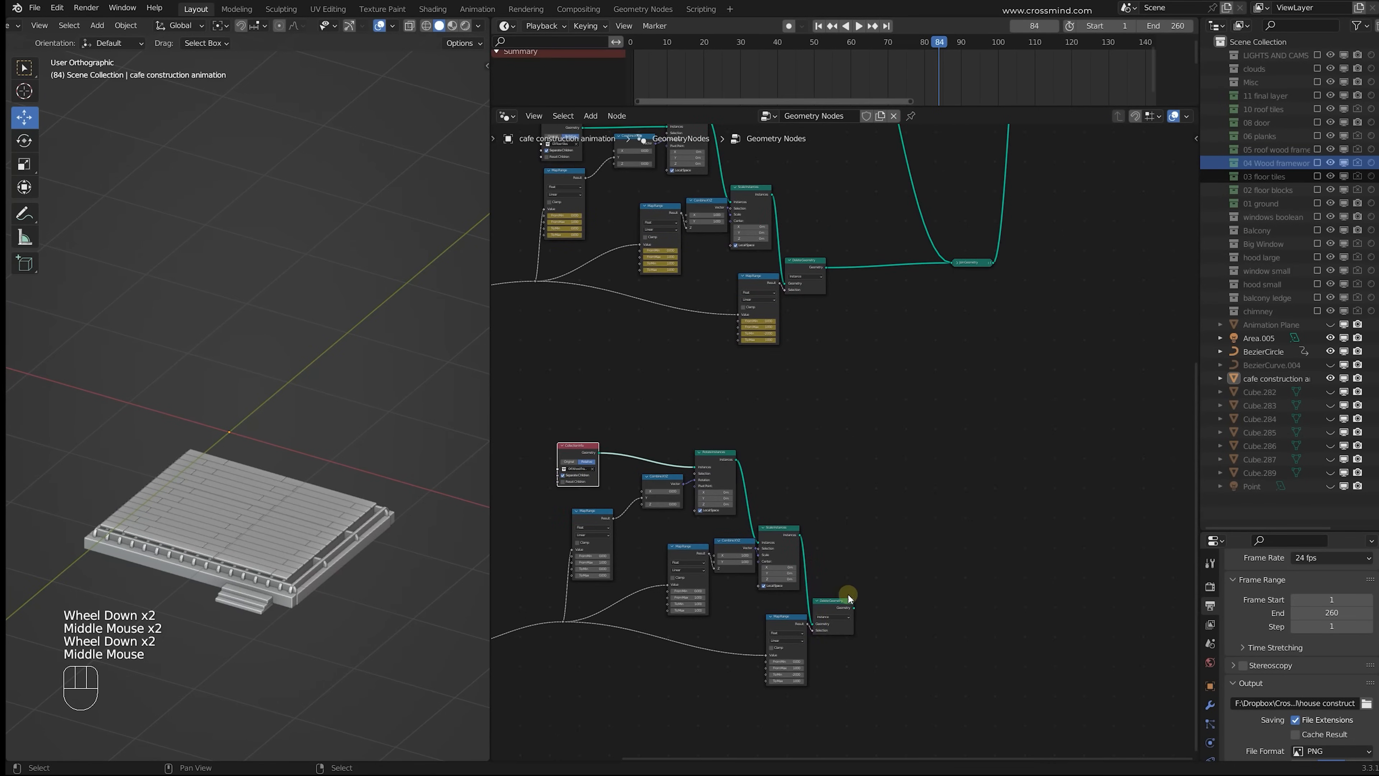
{"action": "left_click_drag", "start_coordinate": [837, 608], "coordinate": [859, 576]}
{"action": "left_click", "coordinate": [974, 264], "text": "shift"}
{"action": "left_click", "coordinate": [1001, 378]}
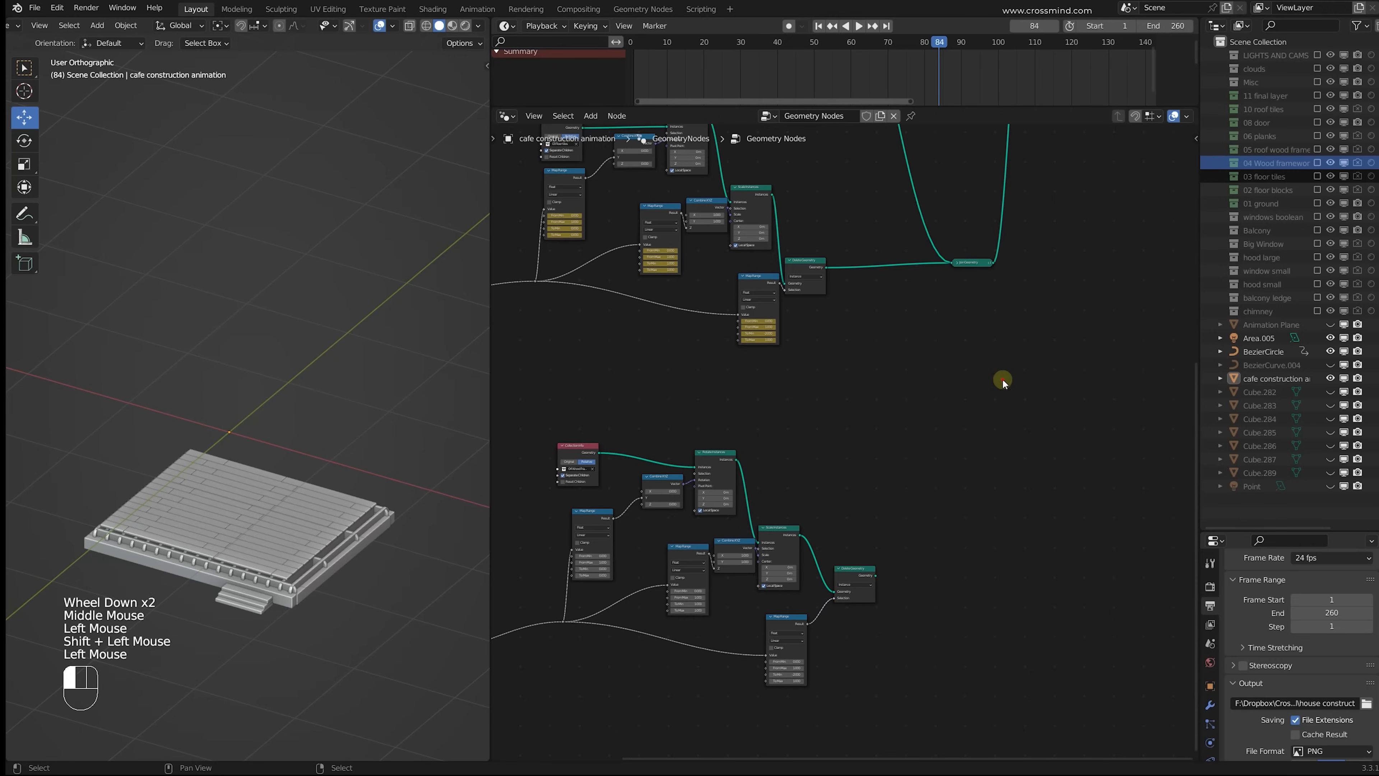
{"action": "left_click", "coordinate": [985, 360]}
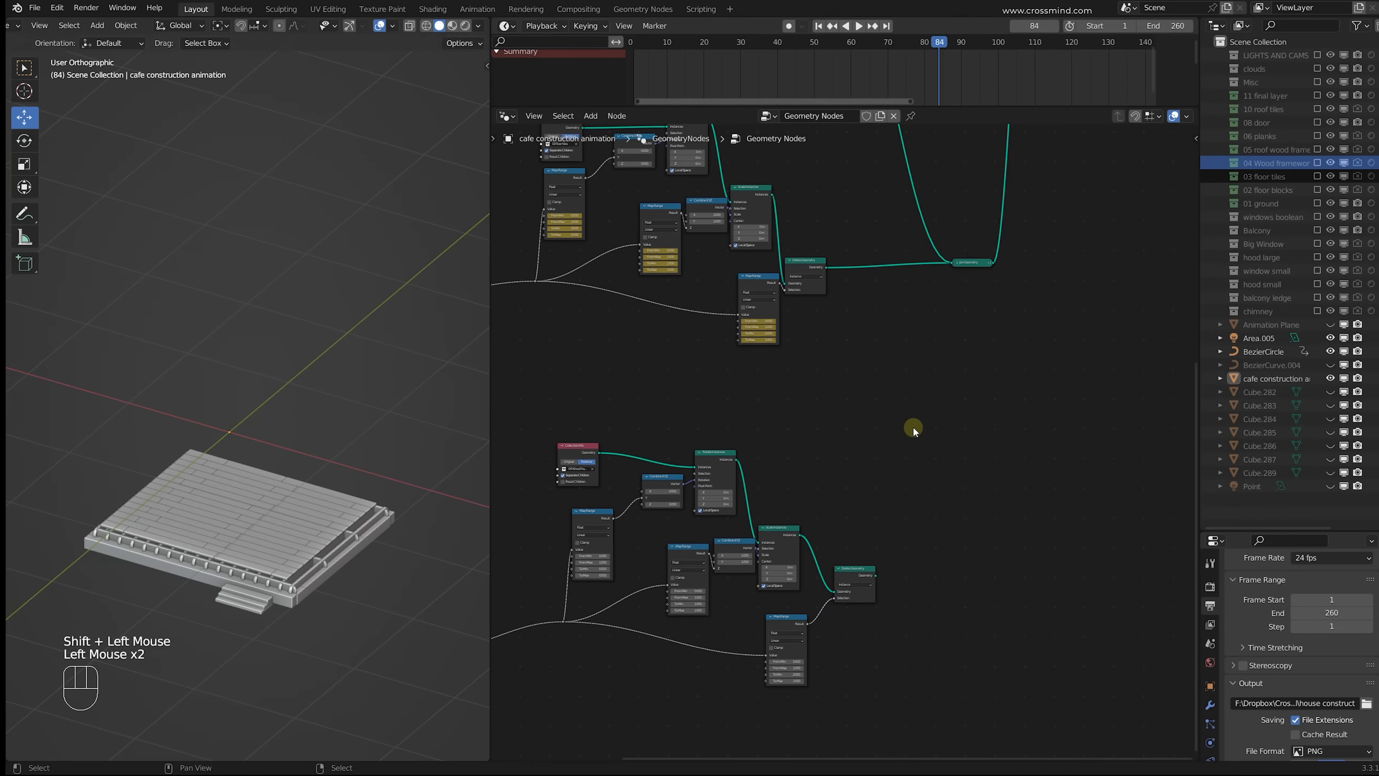
{"action": "left_click", "coordinate": [969, 261], "text": "shift"}
{"action": "key", "text": "f"}
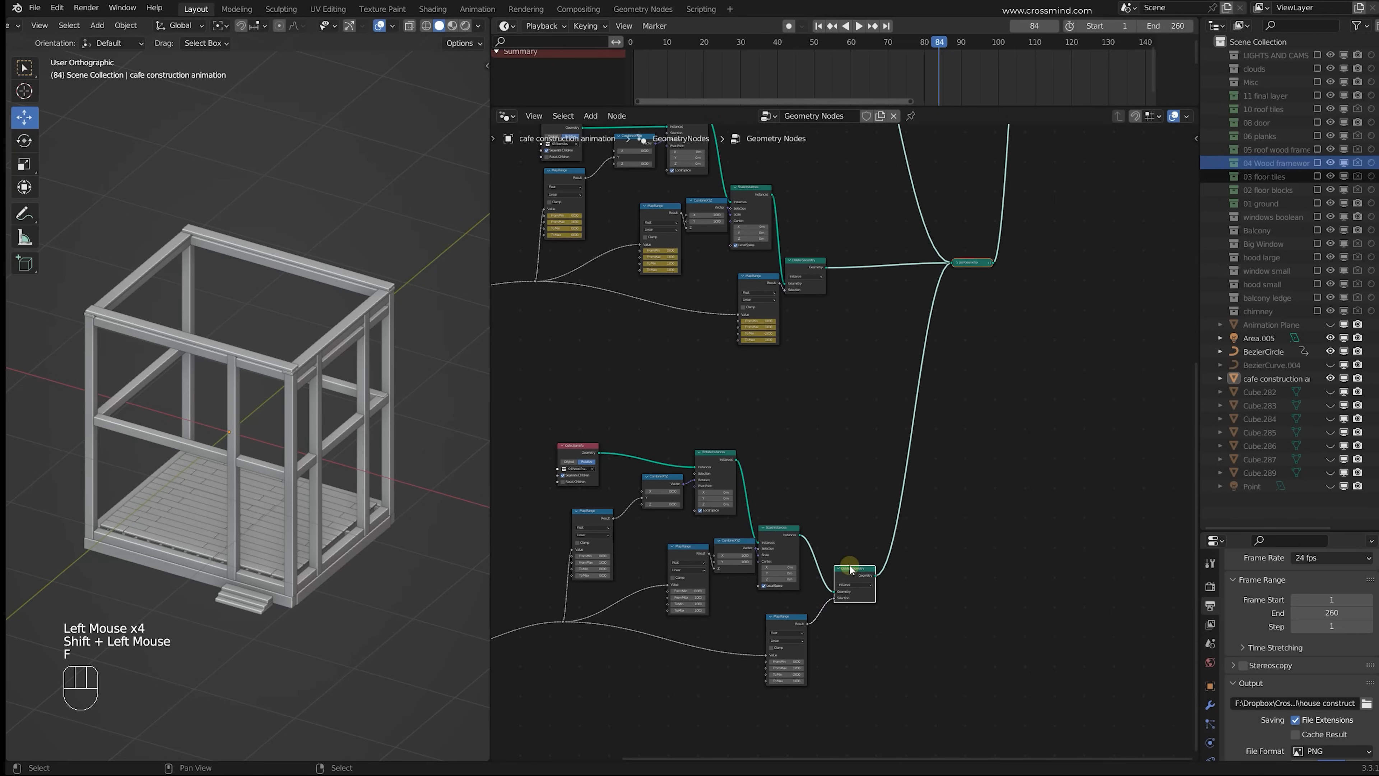
Step: Move the Group Output node closer to the three chains and save the file
{"action": "middle_click_drag", "start_coordinate": [771, 405], "coordinate": [1152, 234]}
{"action": "left_click_drag", "start_coordinate": [1124, 160], "coordinate": [1015, 511]}
{"action": "middle_click_drag", "start_coordinate": [826, 423], "coordinate": [838, 478]}
{"action": "scroll", "coordinate": [842, 516], "scroll_direction": "down", "scroll_amount": 4}
{"action": "middle_click_drag", "start_coordinate": [890, 543], "coordinate": [910, 496]}
{"action": "key", "text": "ctrl+s"}
{"action": "scroll", "coordinate": [1282, 335], "scroll_direction": "up", "scroll_amount": 2}
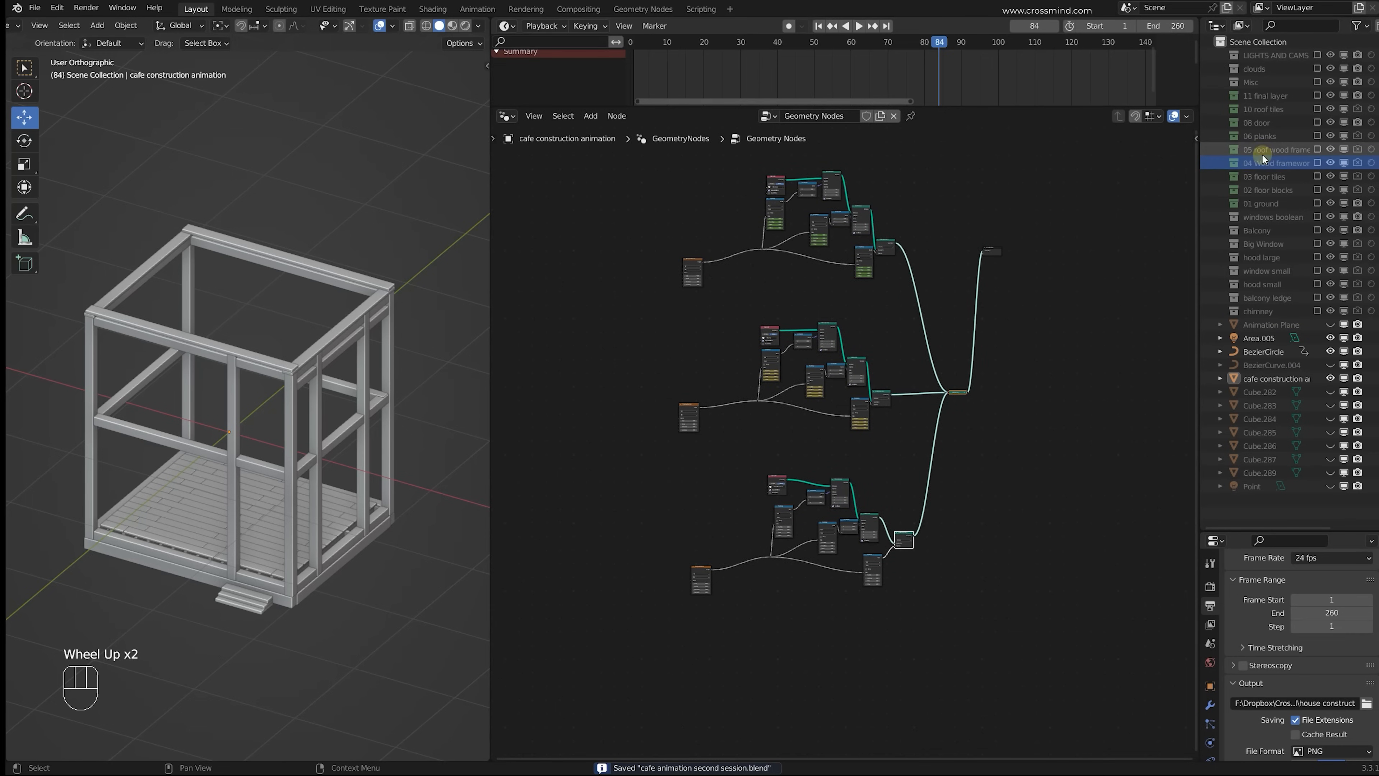
Step: Set the current frame to 50 as the point for keyframing the wood framework chain
{"action": "scroll", "coordinate": [847, 444], "scroll_direction": "up", "scroll_amount": 5}
{"action": "left_click_drag", "start_coordinate": [800, 65], "coordinate": [816, 68]}
{"action": "middle_click_drag", "start_coordinate": [878, 291], "coordinate": [876, 348]}
{"action": "scroll", "coordinate": [876, 347], "scroll_direction": "up", "scroll_amount": 1}
{"action": "middle_click_drag", "start_coordinate": [876, 347], "coordinate": [875, 399]}
{"action": "scroll", "coordinate": [875, 400], "scroll_direction": "up", "scroll_amount": 1}
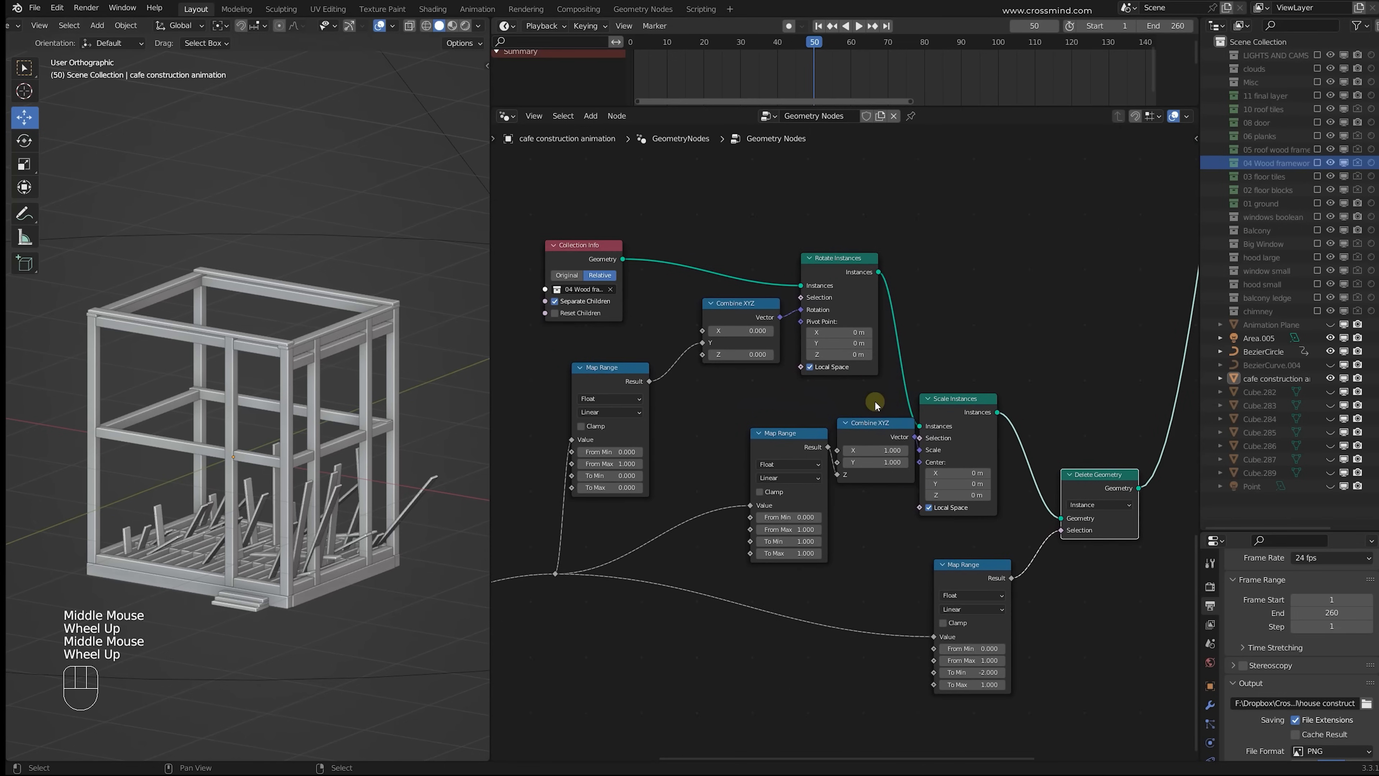
{"action": "scroll", "coordinate": [334, 375], "scroll_direction": "up", "scroll_amount": 1}
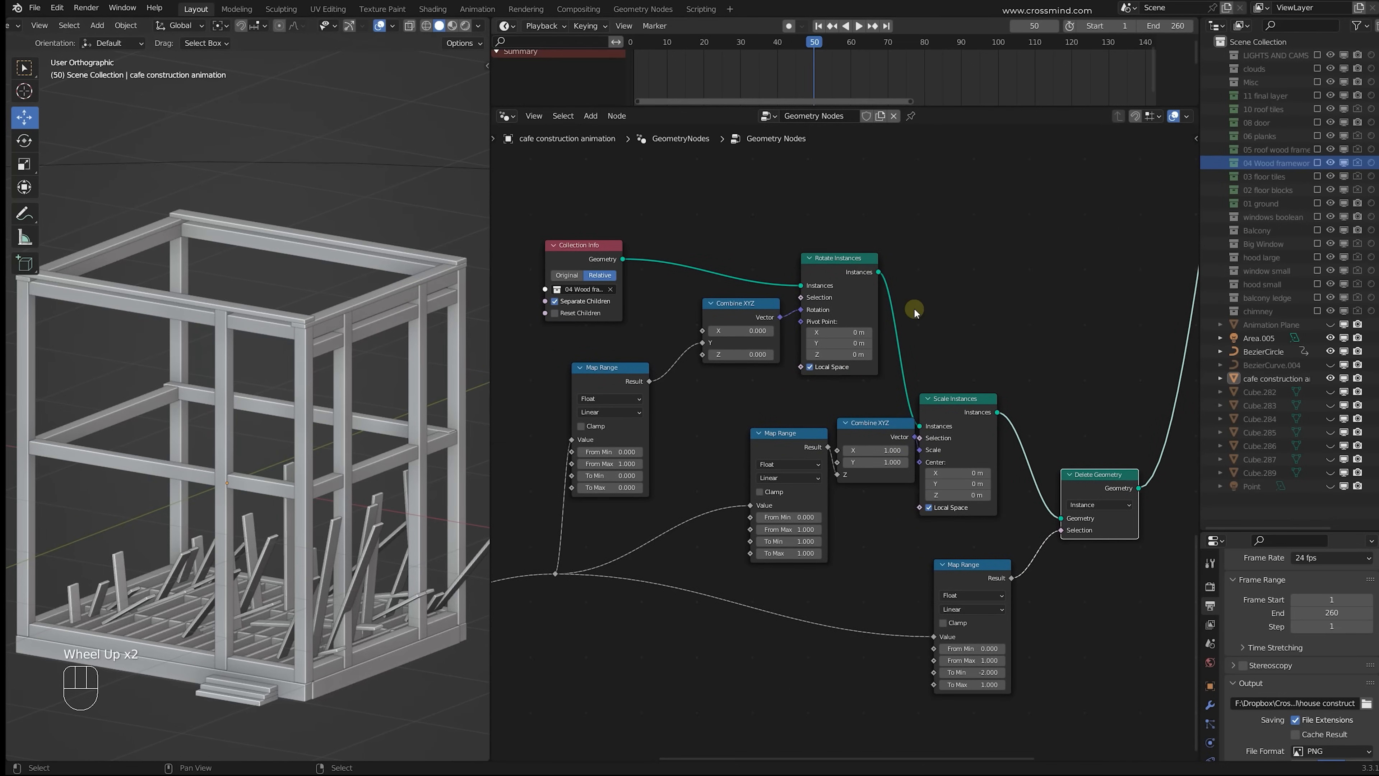
Step: Switch the wood framework chain's Rotate Instances node to Translate Instances
{"action": "left_click", "coordinate": [863, 286]}
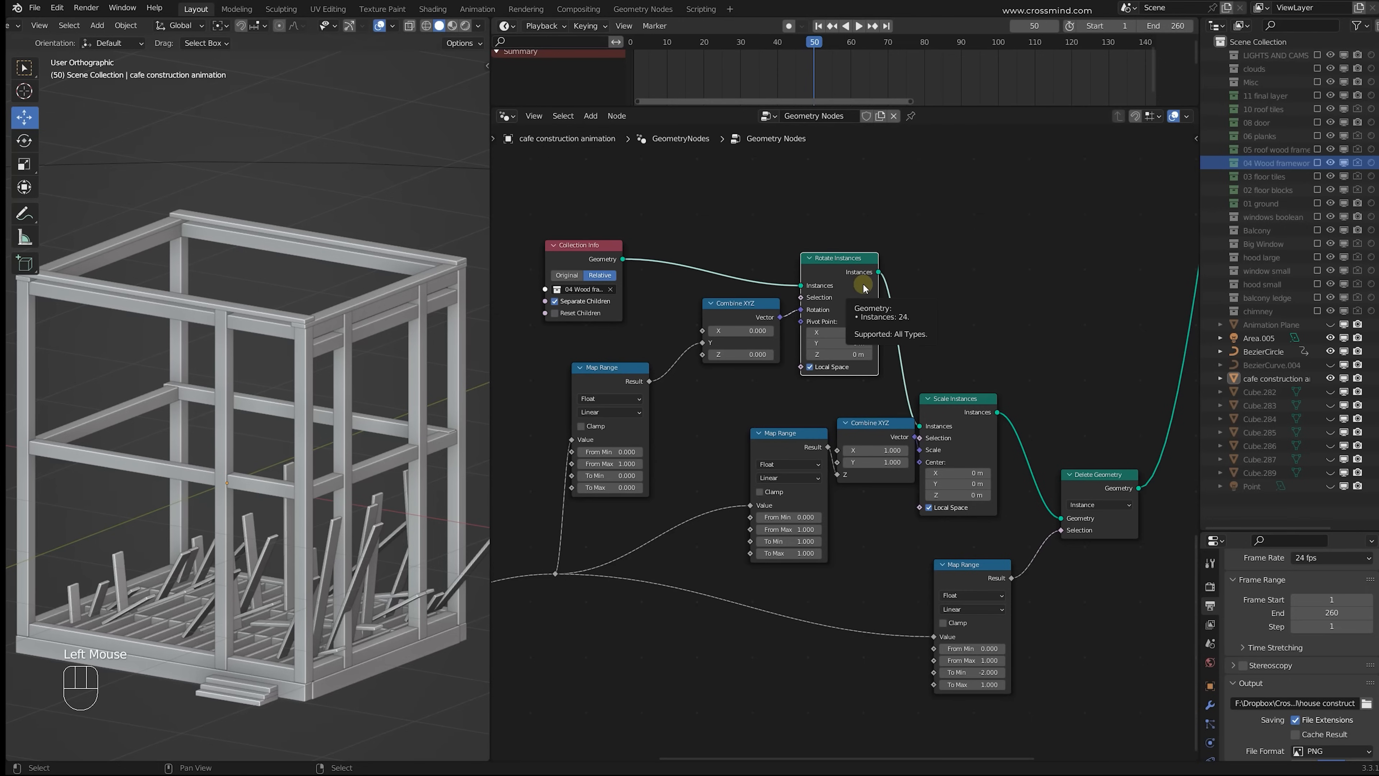
{"action": "left_click", "coordinate": [855, 277]}
{"action": "key", "text": "shift+s"}
{"action": "mouse_move", "coordinate": [855, 277]}
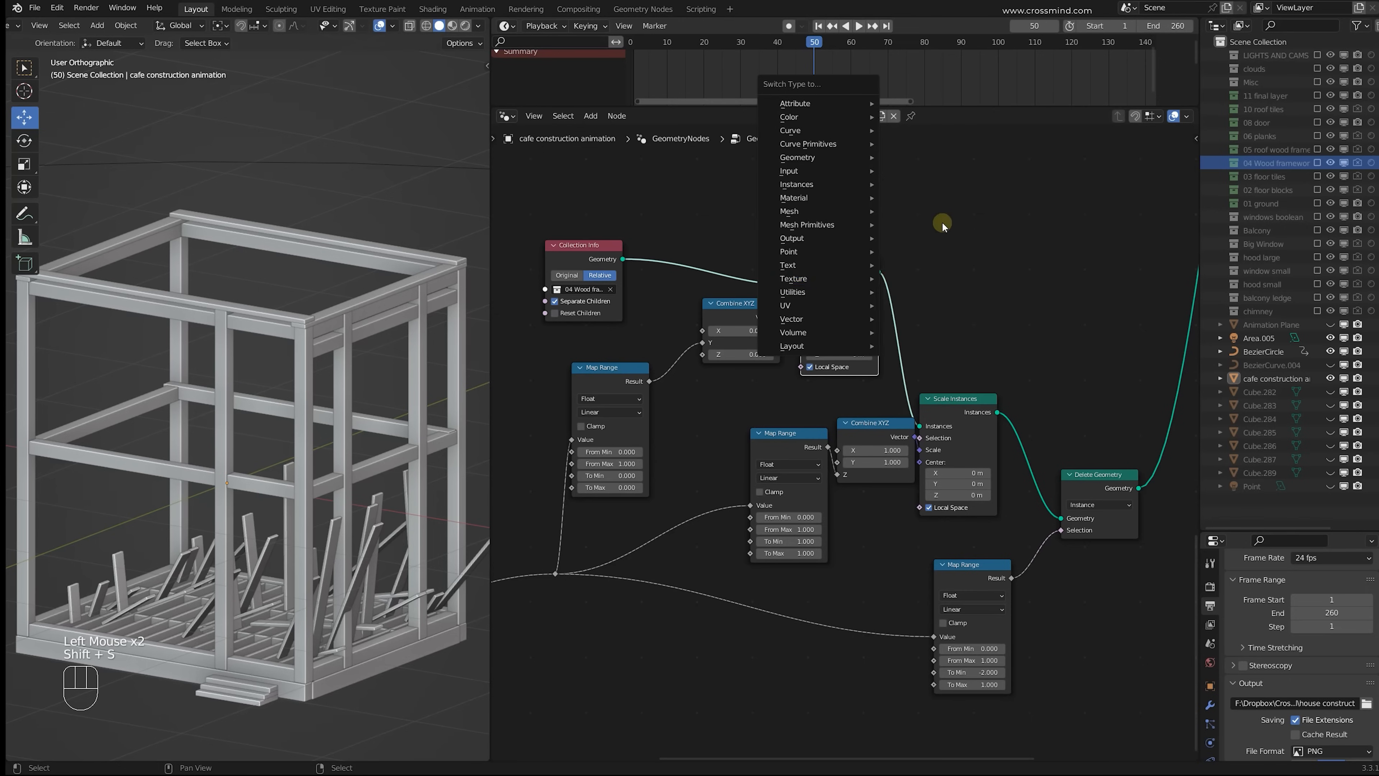
{"action": "left_click", "coordinate": [899, 250]}
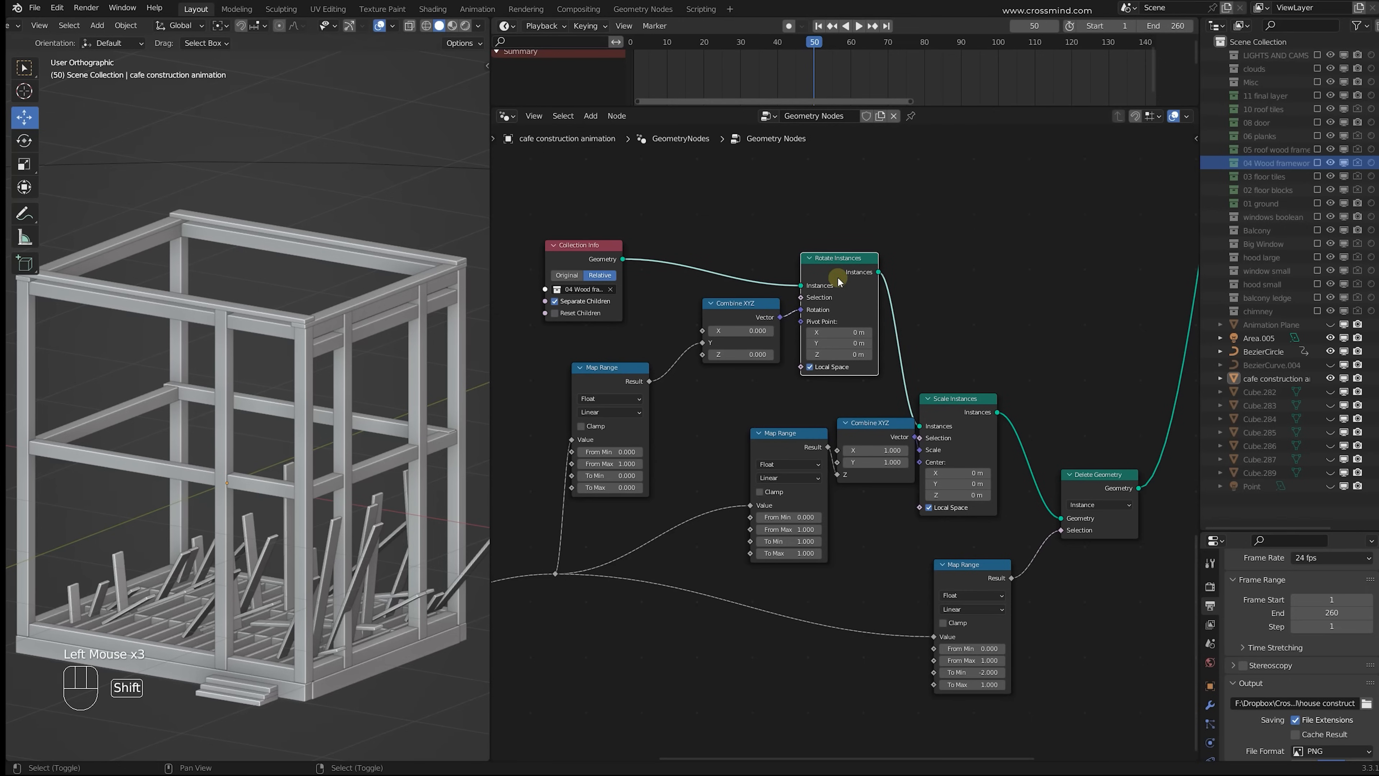
{"action": "key", "text": "shift+s"}
{"action": "mouse_move", "coordinate": [838, 279]}
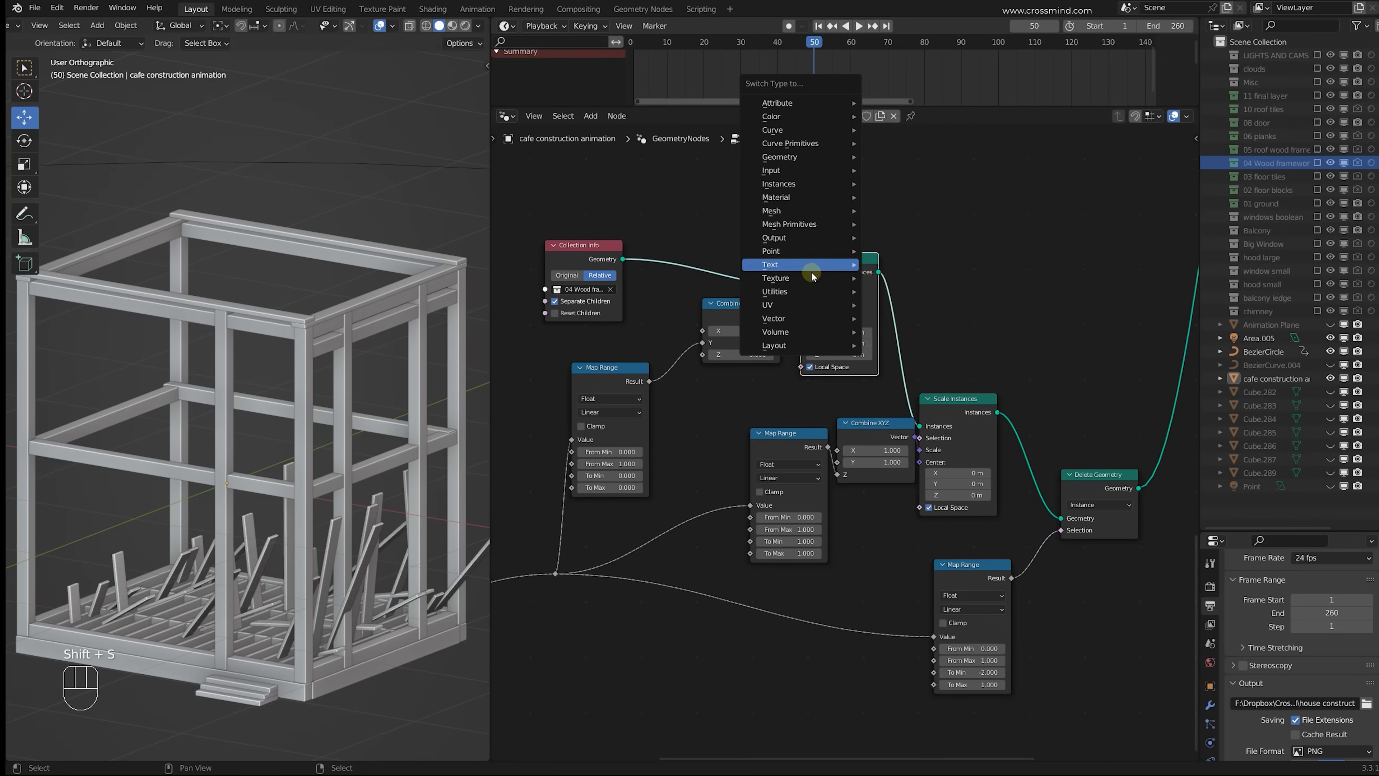
{"action": "left_click", "coordinate": [908, 245]}
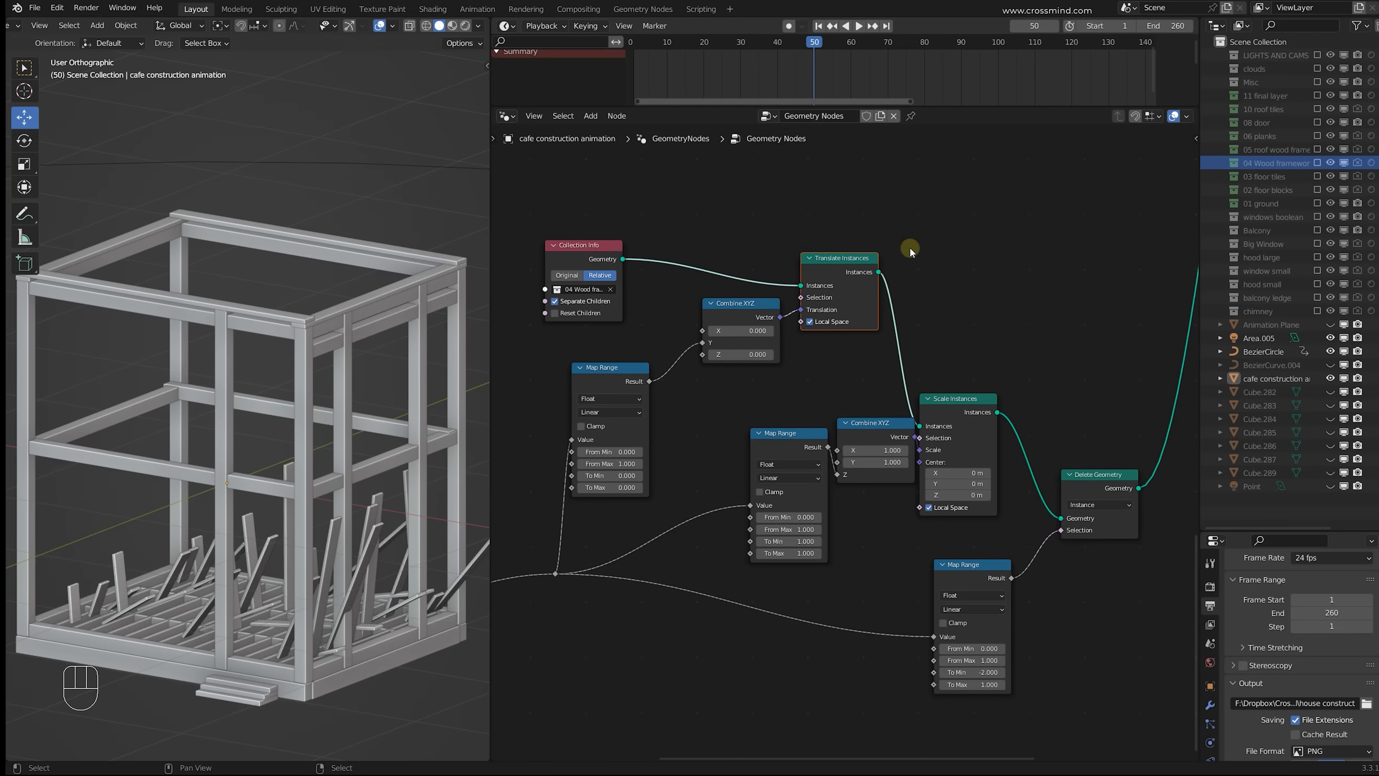
Step: Rewire the first Map Range result from Y to Z of the Combine XYZ and disable Local Space on Translate Instances
{"action": "scroll", "coordinate": [998, 304], "scroll_direction": "up", "scroll_amount": 2}
{"action": "right_click_drag", "start_coordinate": [845, 282], "coordinate": [793, 343], "text": "ctrl"}
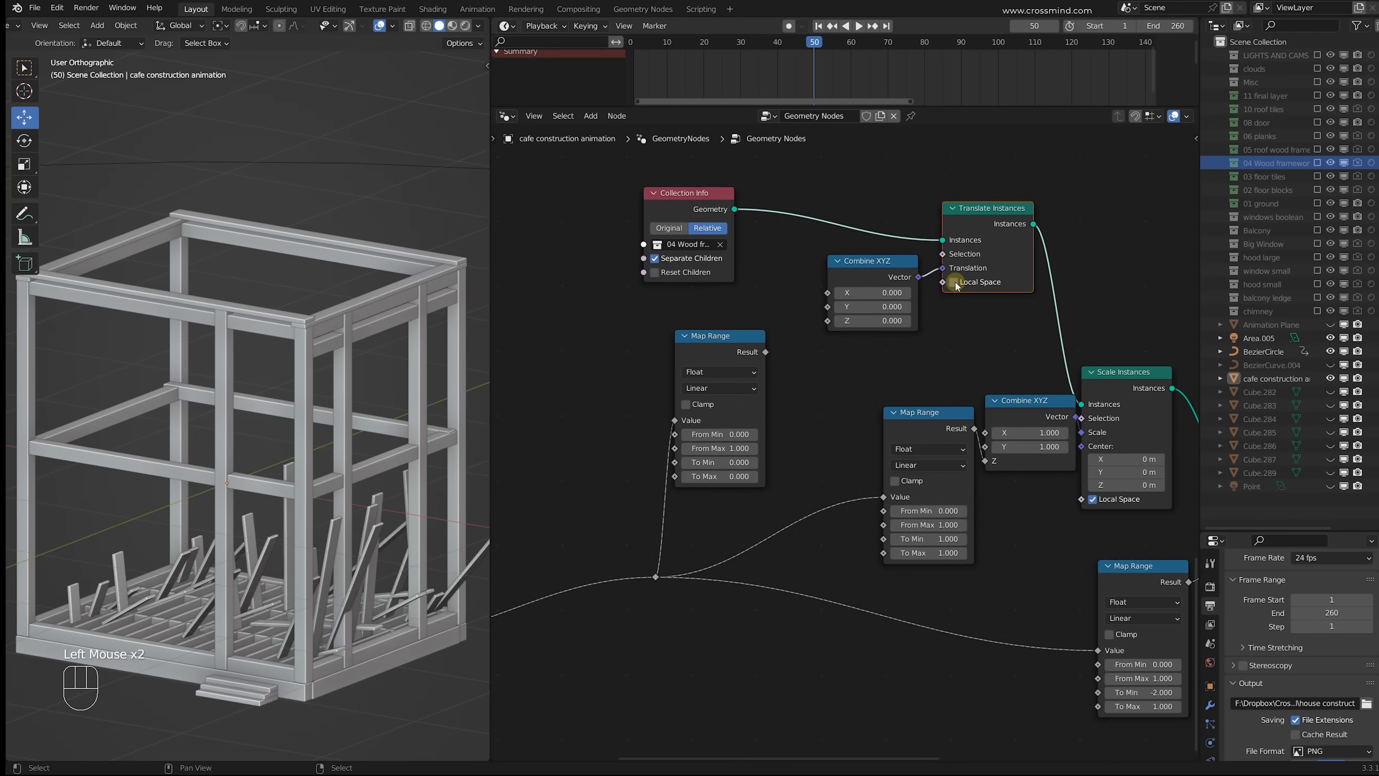
{"action": "mouse_move", "coordinate": [878, 318]}
{"action": "left_mouse_down"}
{"action": "mouse_move", "coordinate": [945, 318]}
{"action": "mouse_move", "coordinate": [878, 318]}
{"action": "left_mouse_up"}
{"action": "left_click_drag", "start_coordinate": [765, 352], "coordinate": [827, 321]}
{"action": "scroll", "coordinate": [855, 347], "scroll_direction": "down", "scroll_amount": 4}
{"action": "middle_click_drag", "start_coordinate": [852, 350], "coordinate": [820, 429]}
{"action": "scroll", "coordinate": [760, 473], "scroll_direction": "up", "scroll_amount": 4}
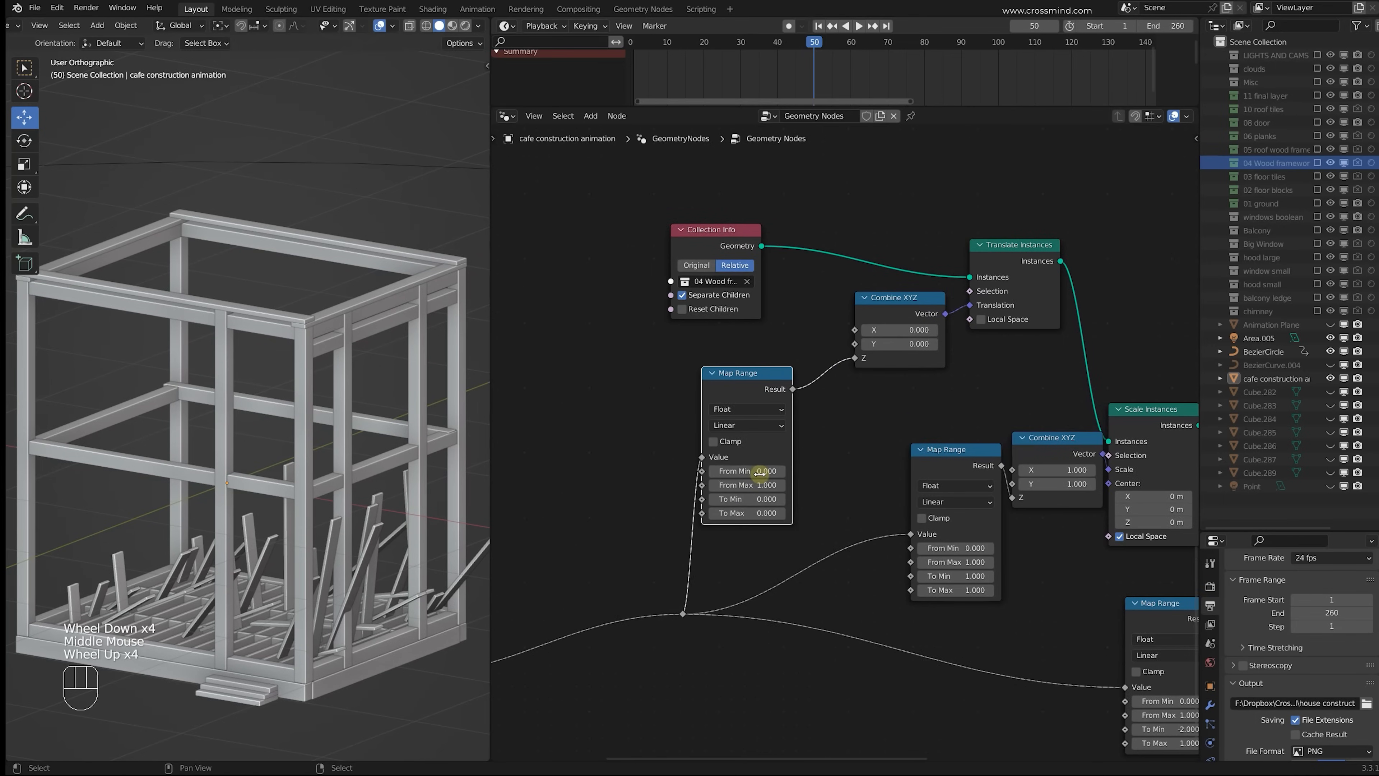
Step: Keyframe the From and To values of all three wood framework Map Range nodes at frame 50
{"action": "key", "text": "i"}
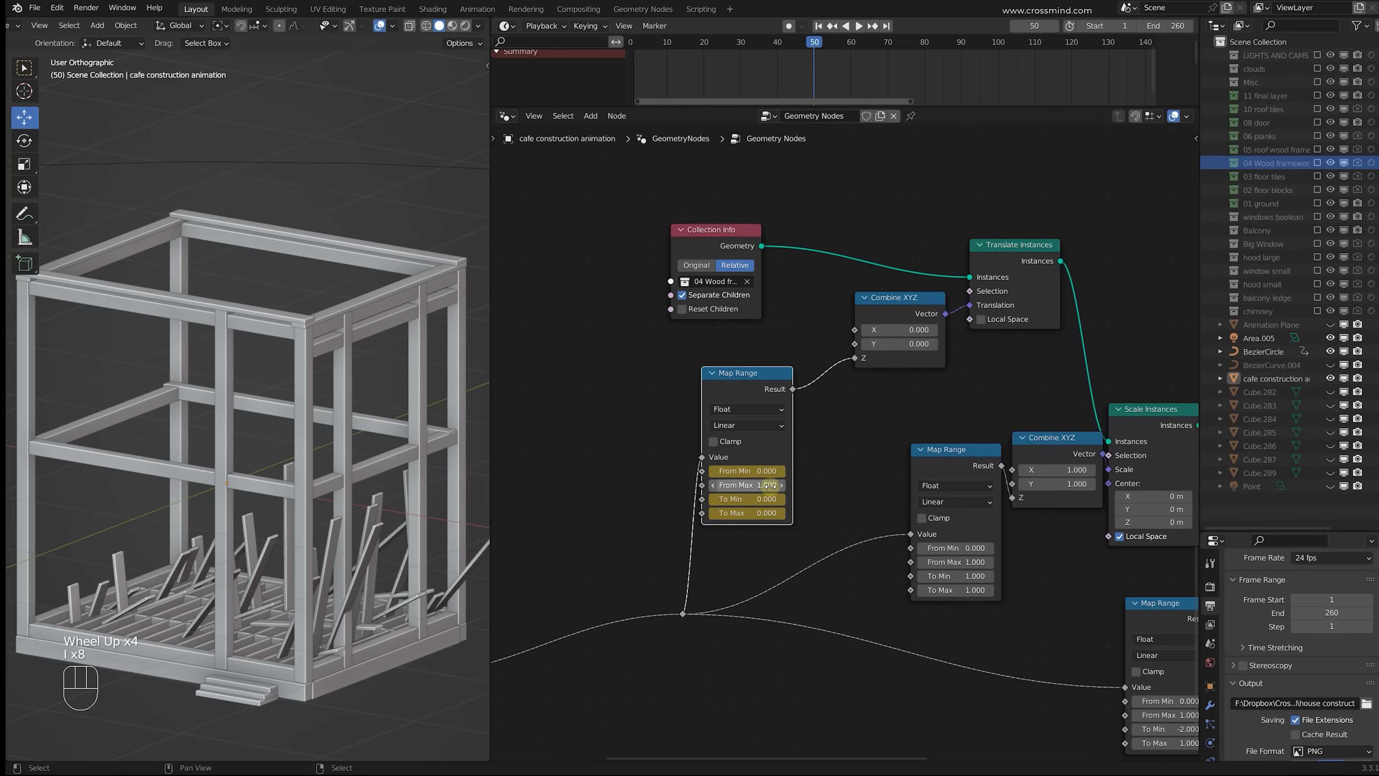
{"action": "left_click", "coordinate": [770, 486]}
{"action": "key", "text": "i"}
{"action": "middle_click_drag", "start_coordinate": [977, 557], "coordinate": [870, 508]}
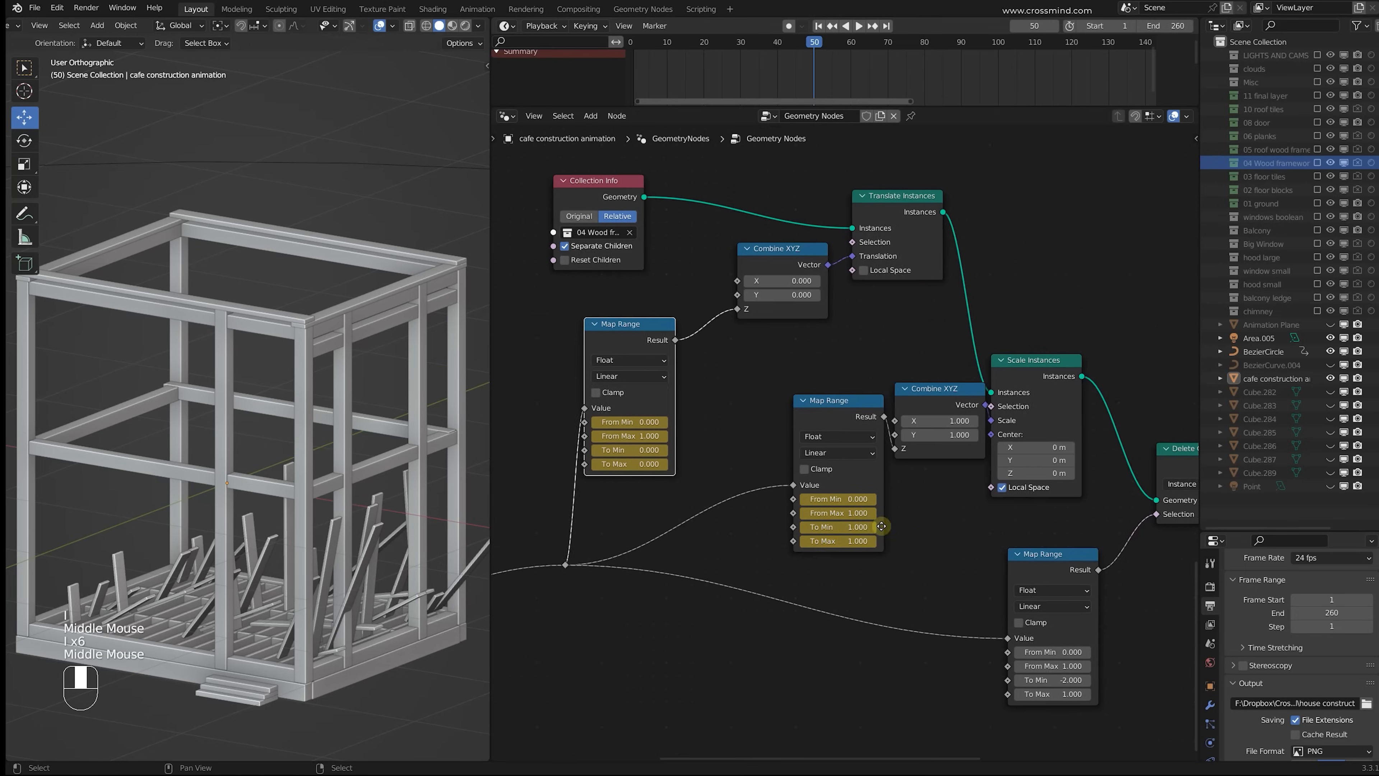
{"action": "middle_click_drag", "start_coordinate": [1099, 676], "coordinate": [915, 650]}
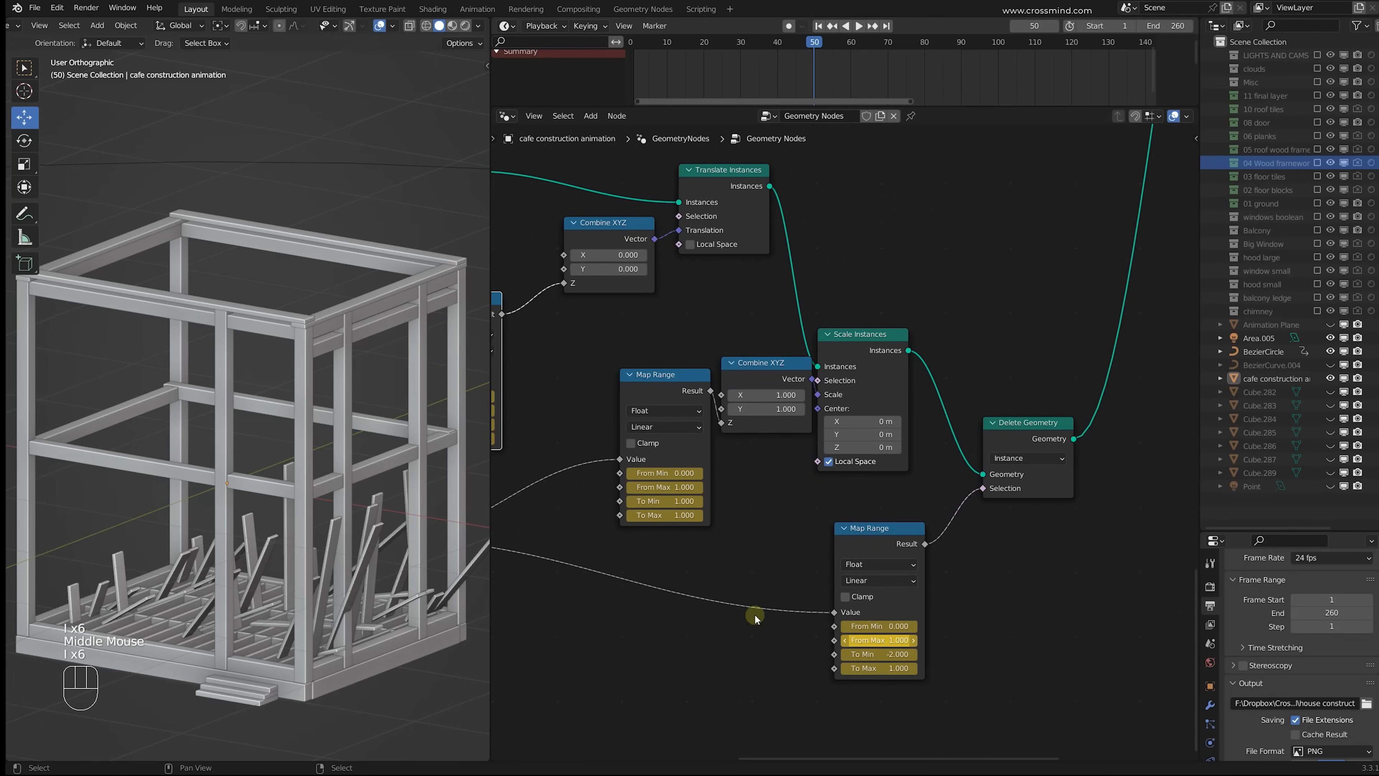
{"action": "middle_click_drag", "start_coordinate": [838, 165], "coordinate": [878, 286]}
{"action": "scroll", "coordinate": [878, 285], "scroll_direction": "down", "scroll_amount": 2}
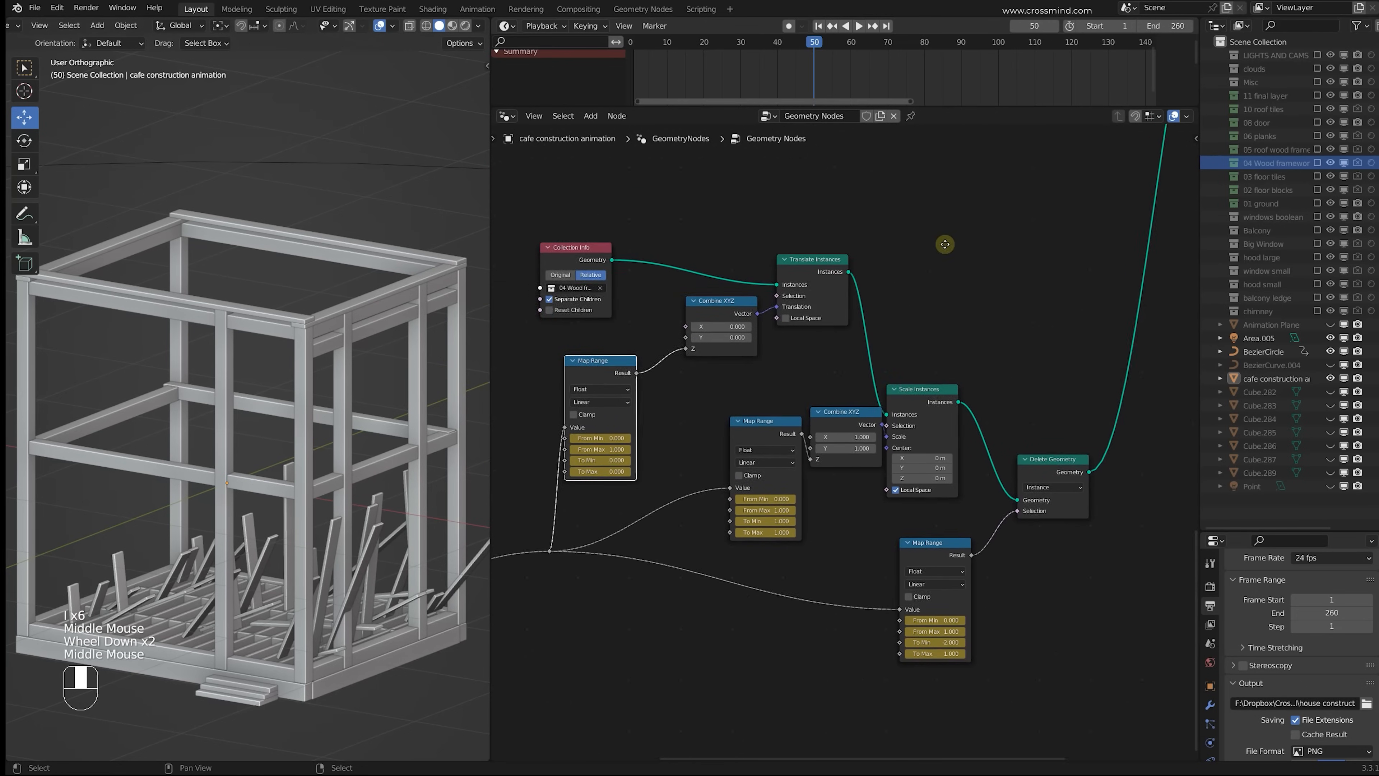
Step: At frame 1, set the translation Map Range's To Min to about 5.24 and To Max to -2, and keyframe its values
{"action": "middle_click_drag", "start_coordinate": [945, 243], "coordinate": [1079, 234]}
{"action": "middle_click_drag", "start_coordinate": [751, 59], "coordinate": [821, 59]}
{"action": "left_click", "coordinate": [775, 75]}
{"action": "left_click_drag", "start_coordinate": [775, 75], "coordinate": [709, 79]}
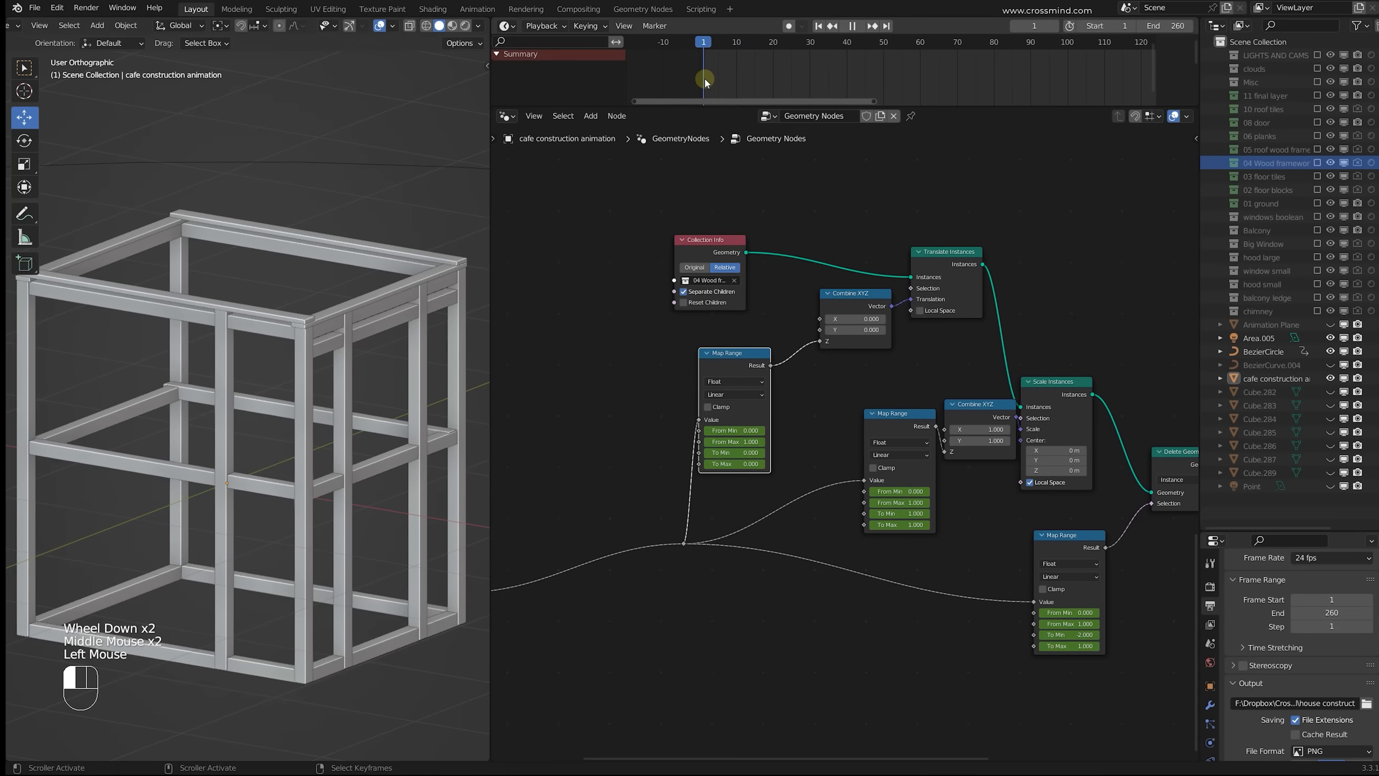
{"action": "scroll", "coordinate": [807, 419], "scroll_direction": "up", "scroll_amount": 1}
{"action": "middle_click_drag", "start_coordinate": [755, 423], "coordinate": [786, 414]}
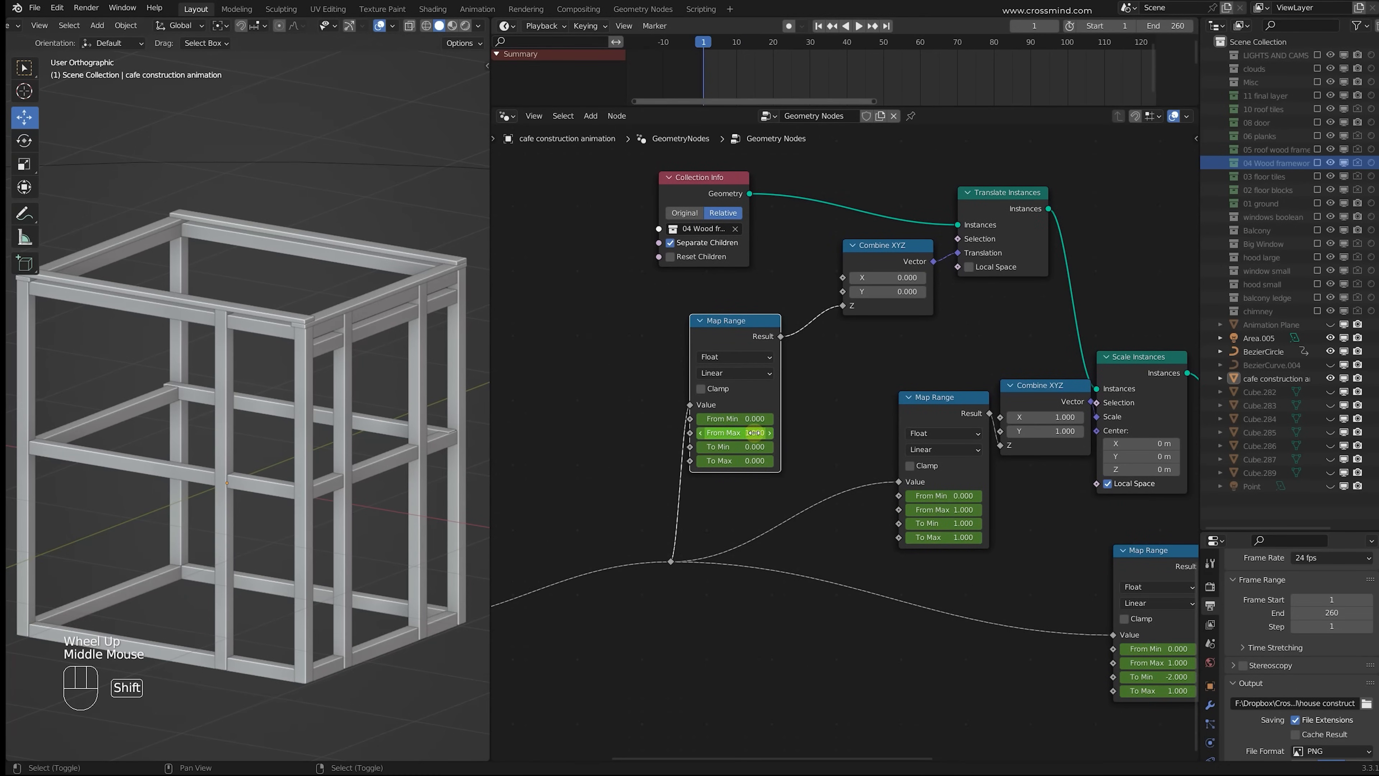
{"action": "left_click_drag", "start_coordinate": [735, 446], "coordinate": [766, 446], "text": "shift"}
{"action": "scroll", "coordinate": [439, 375], "scroll_direction": "down", "scroll_amount": 1}
{"action": "left_click_drag", "start_coordinate": [753, 446], "coordinate": [767, 446], "text": "shift"}
{"action": "key", "text": "i"}
{"action": "key", "text": "i"}
{"action": "key", "text": "i"}
{"action": "key", "text": "i"}
Step: Mute the Scale Instances node in the wood framework chain
{"action": "middle_click_drag", "start_coordinate": [848, 449], "coordinate": [667, 438]}
{"action": "left_click", "coordinate": [749, 400]}
{"action": "scroll", "coordinate": [339, 406], "scroll_direction": "down", "scroll_amount": 3}
{"action": "scroll", "coordinate": [339, 406], "scroll_direction": "up", "scroll_amount": 1}
{"action": "left_click", "coordinate": [969, 361]}
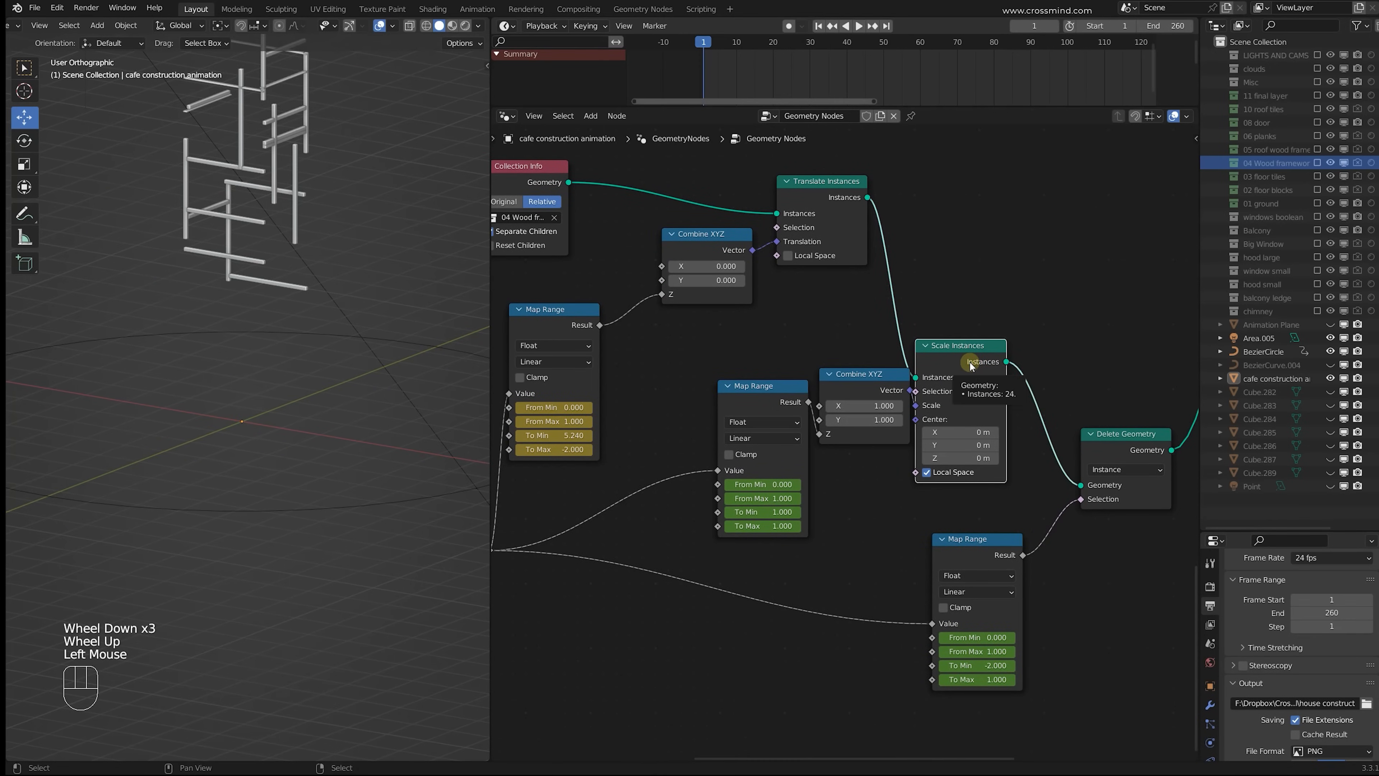
{"action": "key", "text": "m"}
Step: At frame 1, raise To Min of the Map Range driving Delete Geometry to about 1.24 and keyframe it
{"action": "middle_click_drag", "start_coordinate": [1017, 425], "coordinate": [806, 313]}
{"action": "scroll", "coordinate": [856, 395], "scroll_direction": "up", "scroll_amount": 2}
{"action": "left_click", "coordinate": [915, 350]}
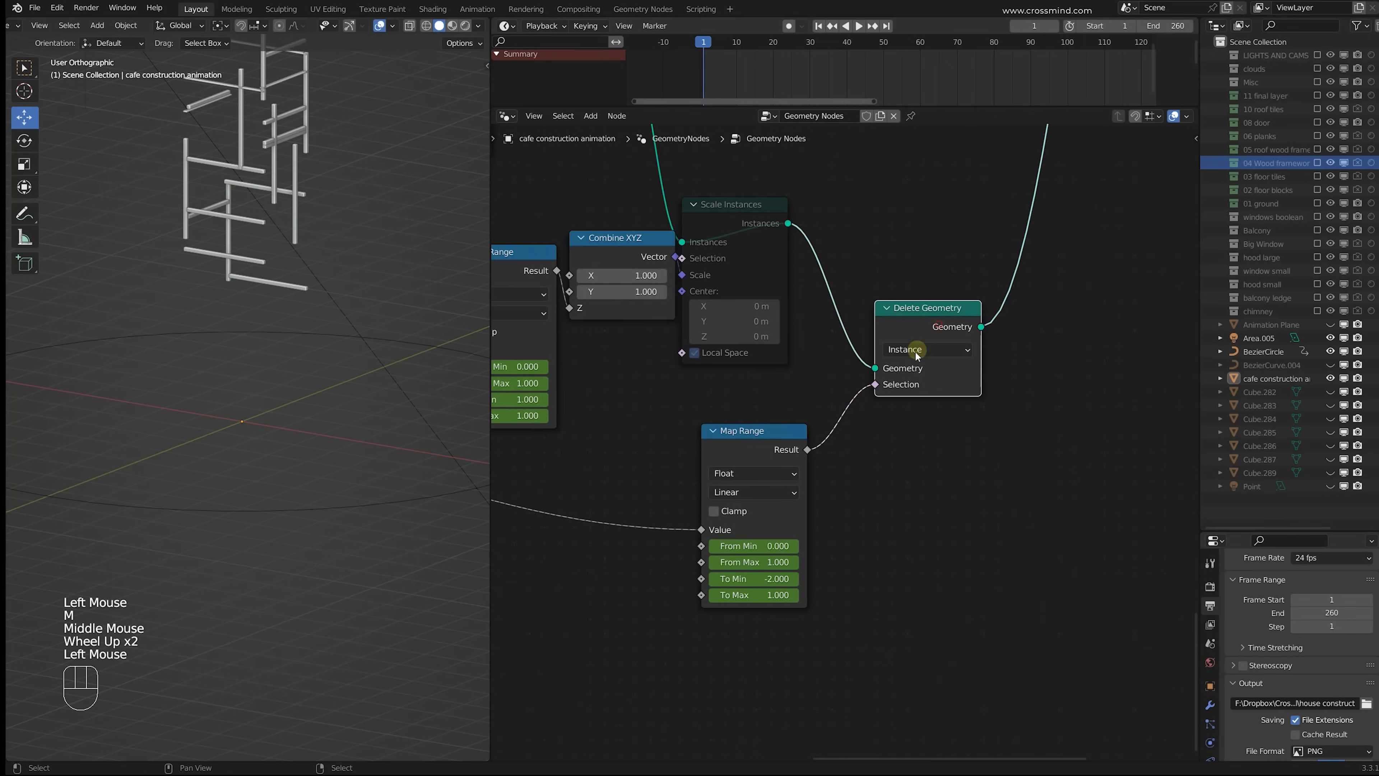
{"action": "left_click", "coordinate": [754, 439]}
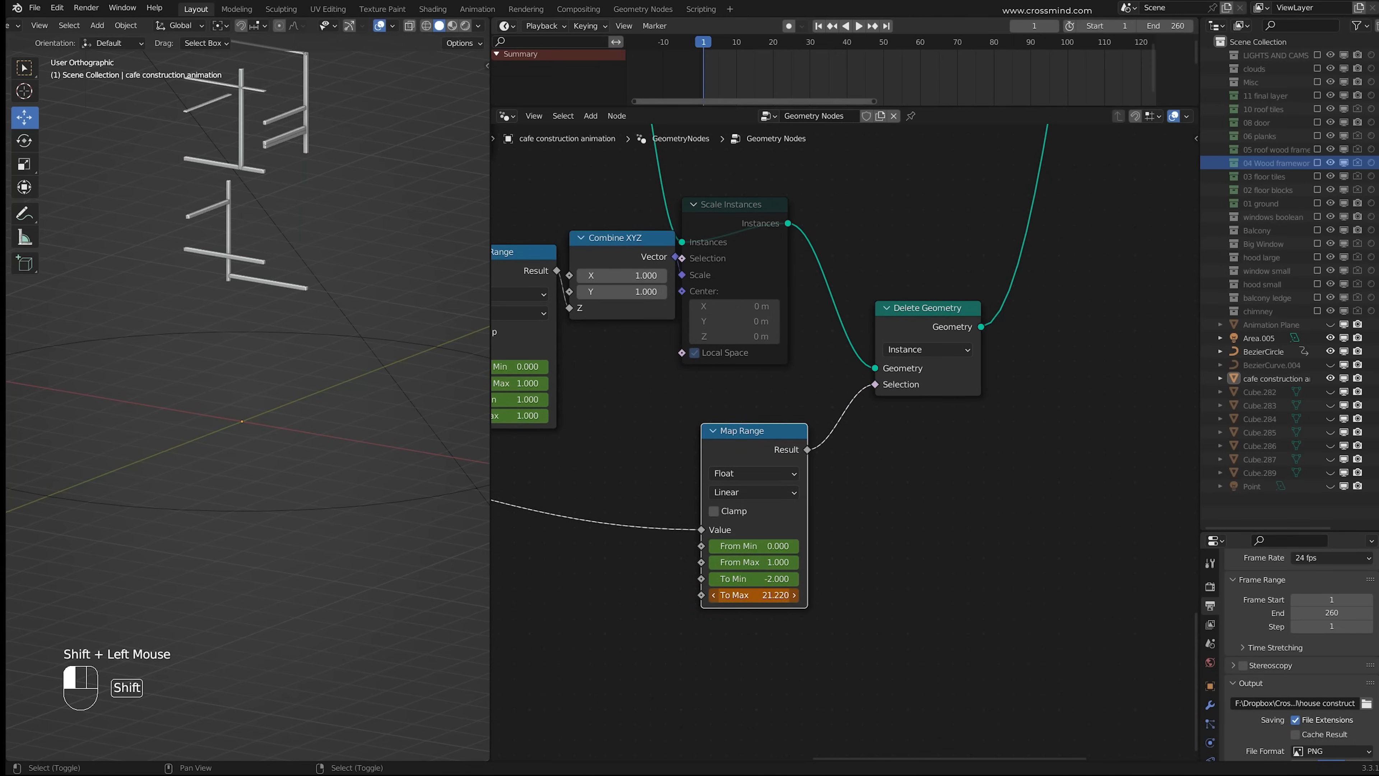
{"action": "right_click", "coordinate": [763, 590], "text": "shift"}
{"action": "left_click_drag", "start_coordinate": [753, 578], "coordinate": [776, 579]}
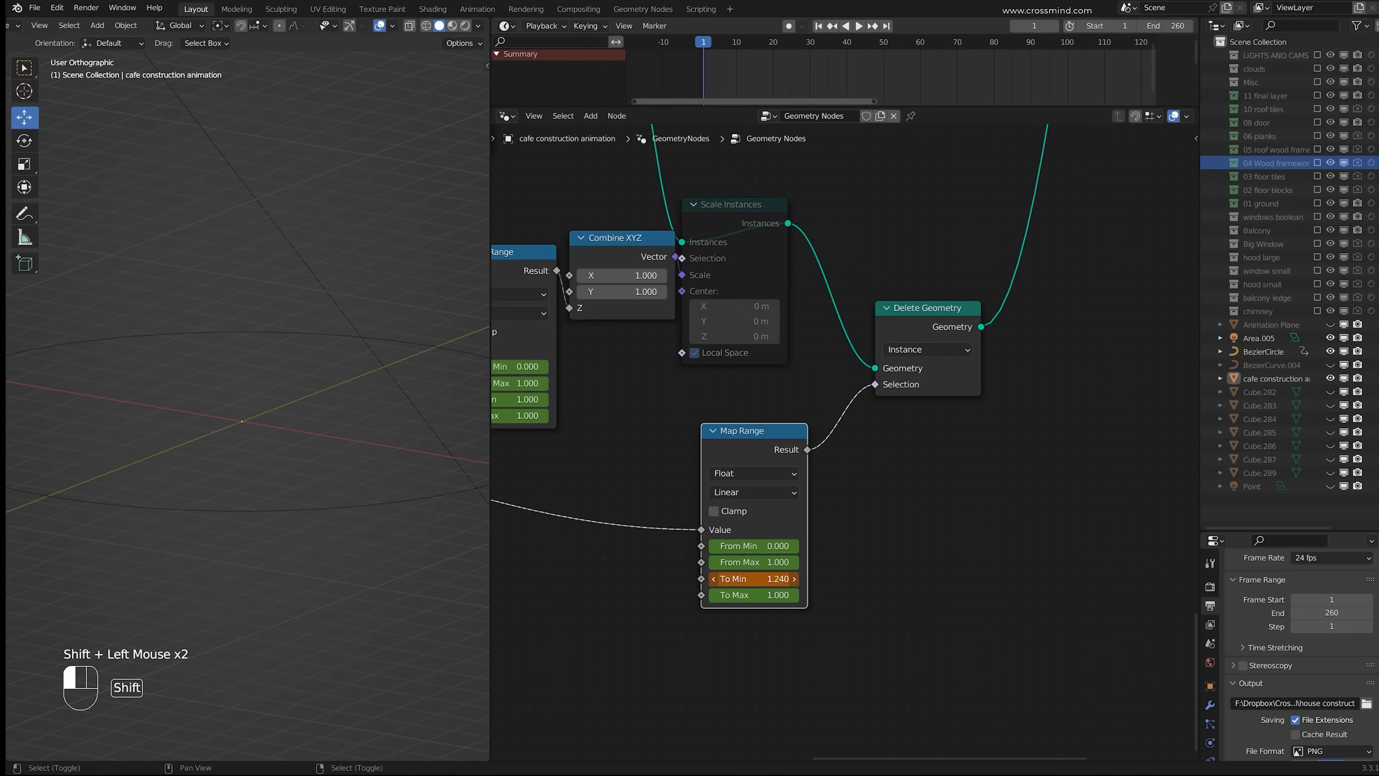
Step: At frame 12, keyframe the Delete Geometry Map Range's To Min at about -0.13, and scrub to frame 37 to preview
{"action": "mouse_move", "coordinate": [749, 64]}
{"action": "left_mouse_down"}
{"action": "mouse_move", "coordinate": [713, 77]}
{"action": "mouse_move", "coordinate": [766, 74]}
{"action": "mouse_move", "coordinate": [743, 71]}
{"action": "left_mouse_up"}
{"action": "left_click_drag", "start_coordinate": [766, 578], "coordinate": [749, 578], "text": "shift"}
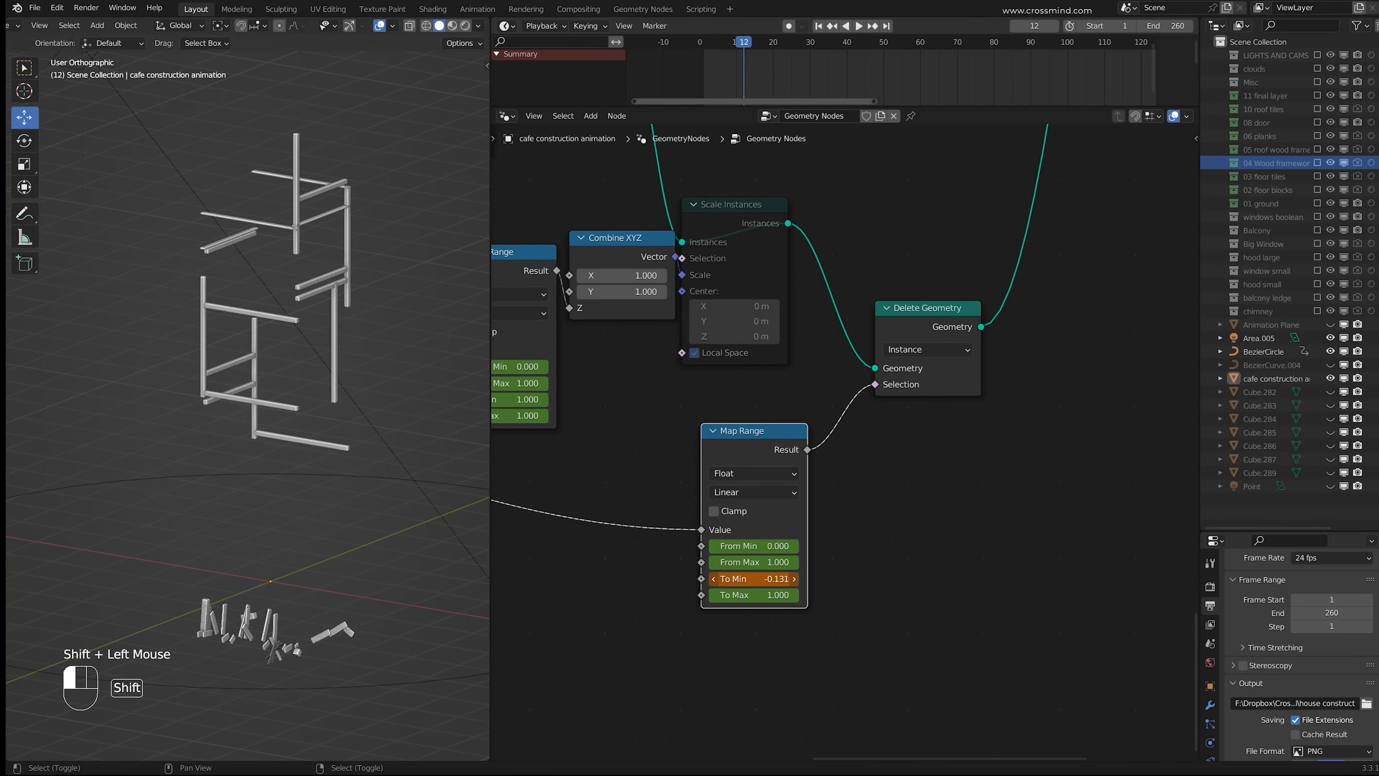
{"action": "left_click_drag", "start_coordinate": [737, 82], "coordinate": [836, 97]}
Step: At frame 22, lower the translation Map Range's To Max to about -2.54 and keyframe it
{"action": "middle_click_drag", "start_coordinate": [569, 351], "coordinate": [788, 420]}
{"action": "right_click", "coordinate": [744, 403]}
{"action": "middle_click_drag", "start_coordinate": [505, 280], "coordinate": [787, 377]}
{"action": "right_click", "coordinate": [676, 312]}
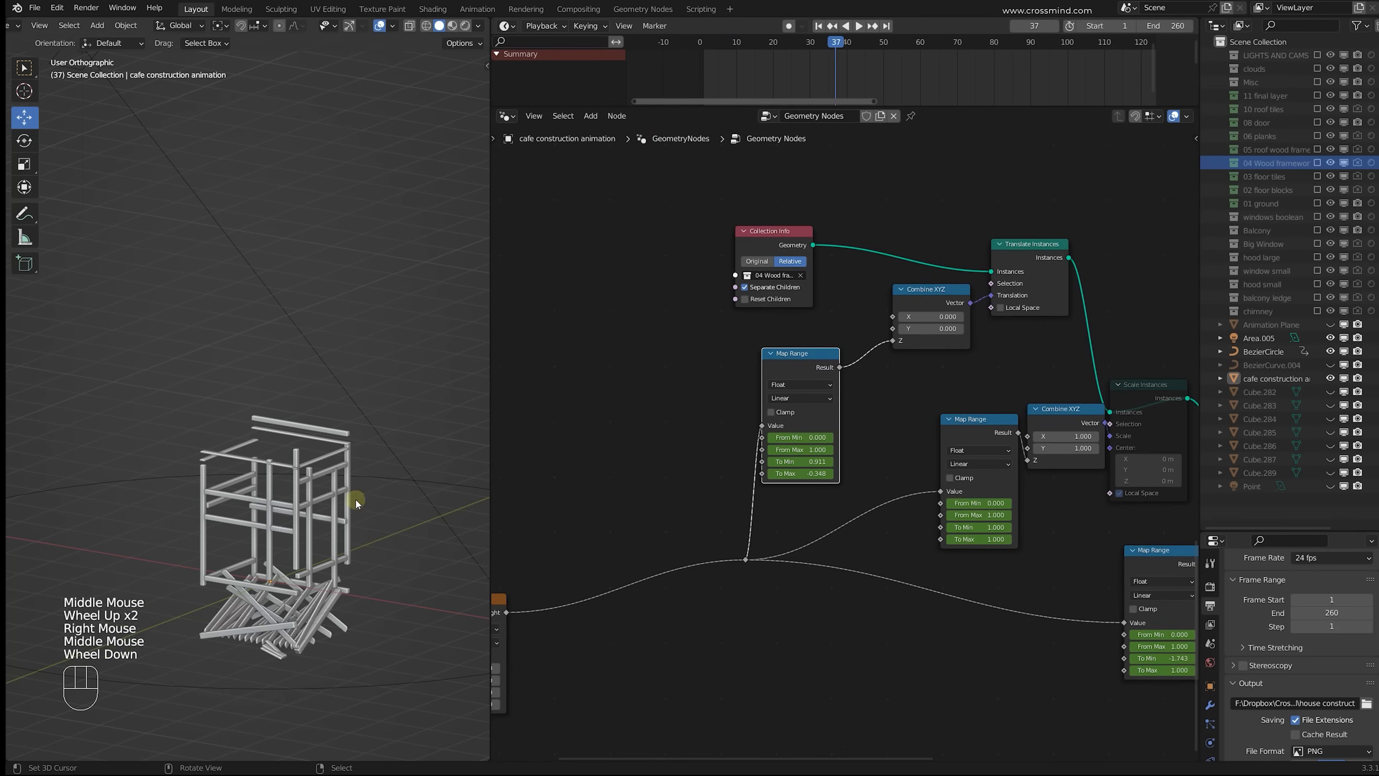
{"action": "right_click", "coordinate": [353, 499]}
{"action": "mouse_move", "coordinate": [795, 58]}
{"action": "left_mouse_down"}
{"action": "mouse_move", "coordinate": [769, 61]}
{"action": "mouse_move", "coordinate": [781, 66]}
{"action": "left_mouse_up"}
{"action": "left_click_drag", "start_coordinate": [768, 476], "coordinate": [784, 476], "text": "shift"}
{"action": "left_click_drag", "start_coordinate": [768, 455], "coordinate": [787, 434], "text": "shift"}
{"action": "left_click_drag", "start_coordinate": [768, 496], "coordinate": [730, 497], "text": "shift"}
{"action": "key", "text": "i"}
{"action": "key", "text": "i"}
{"action": "scroll", "coordinate": [804, 445], "scroll_direction": "down", "scroll_amount": 3}
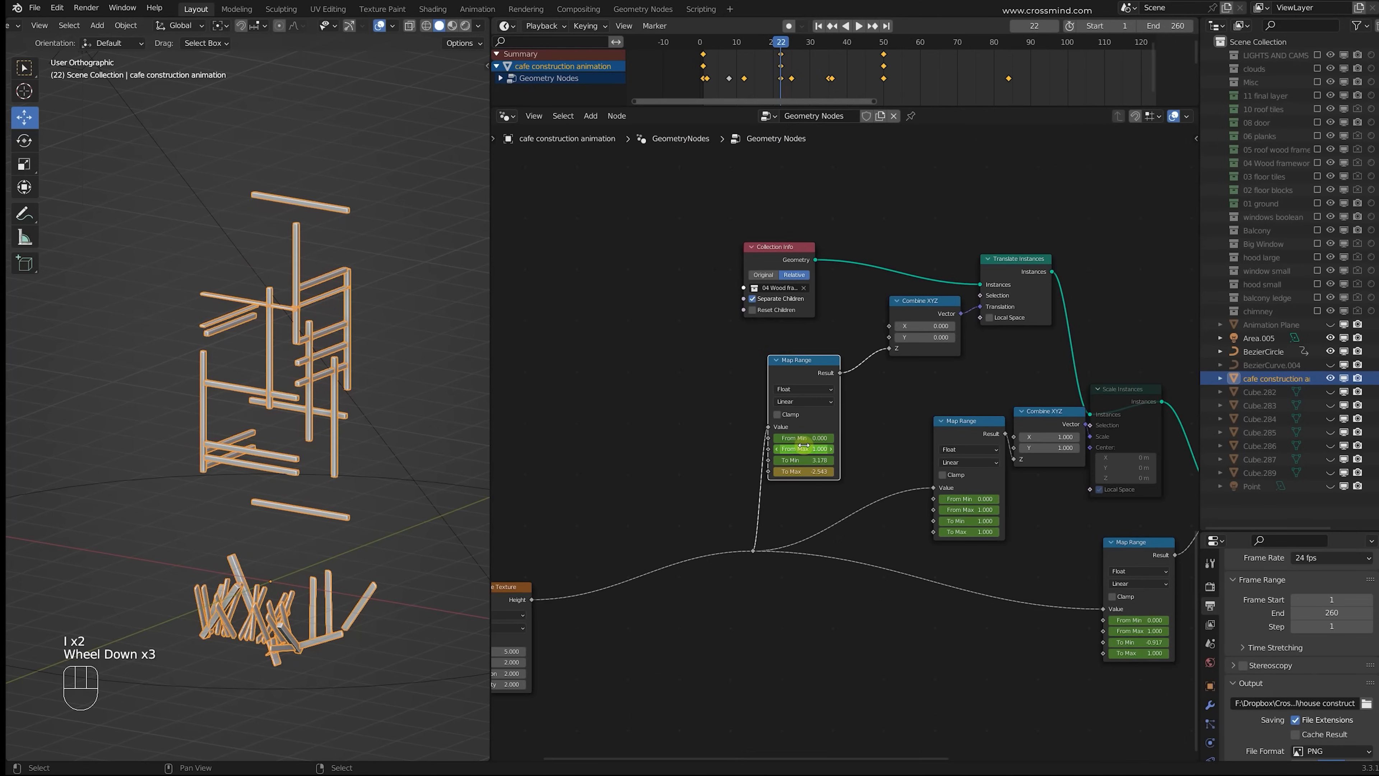
Step: Keyframe the translation Map Range's values at frame 22 and scrub to frame 49 to preview the wood framework
{"action": "key", "text": "i"}
{"action": "key", "text": "i"}
{"action": "key", "text": "i"}
{"action": "left_click_drag", "start_coordinate": [773, 68], "coordinate": [880, 67]}
{"action": "middle_click_drag", "start_coordinate": [353, 462], "coordinate": [349, 280], "text": "shift"}
{"action": "scroll", "coordinate": [349, 280], "scroll_direction": "up", "scroll_amount": 3}
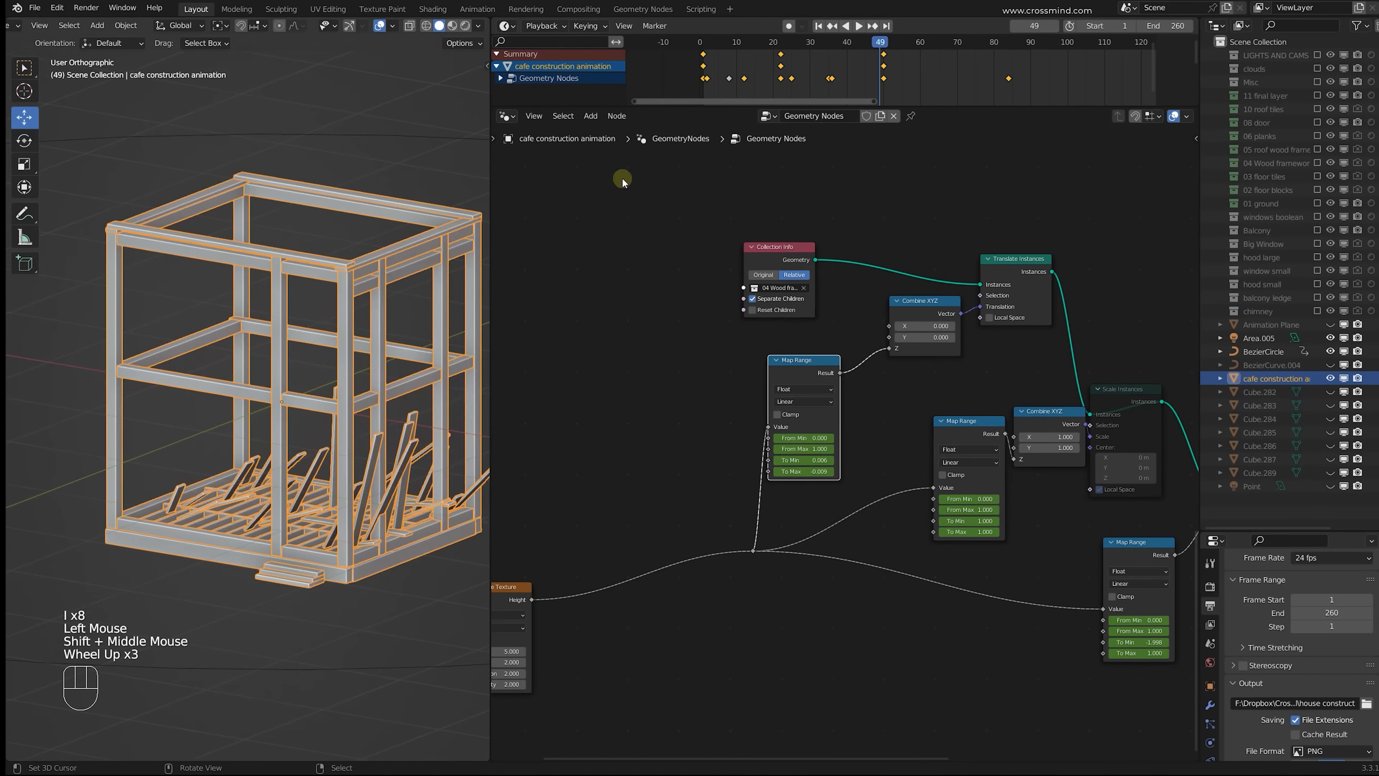
Step: Scrub the wood framework animation again, stopping at frame 46, and save the file
{"action": "left_click_drag", "start_coordinate": [732, 58], "coordinate": [868, 79]}
{"action": "scroll", "coordinate": [298, 343], "scroll_direction": "down", "scroll_amount": 1}
{"action": "middle_click_drag", "start_coordinate": [298, 342], "coordinate": [266, 353], "text": "shift"}
{"action": "key", "text": "ctrl+s"}
Step: Duplicate the floor blocks node chain and place the copy below the wood framework chain
{"action": "scroll", "coordinate": [760, 380], "scroll_direction": "down", "scroll_amount": 4}
{"action": "middle_click_drag", "start_coordinate": [760, 381], "coordinate": [877, 492]}
{"action": "scroll", "coordinate": [877, 491], "scroll_direction": "down", "scroll_amount": 1}
{"action": "right_click", "coordinate": [877, 492]}
{"action": "key", "text": "c"}
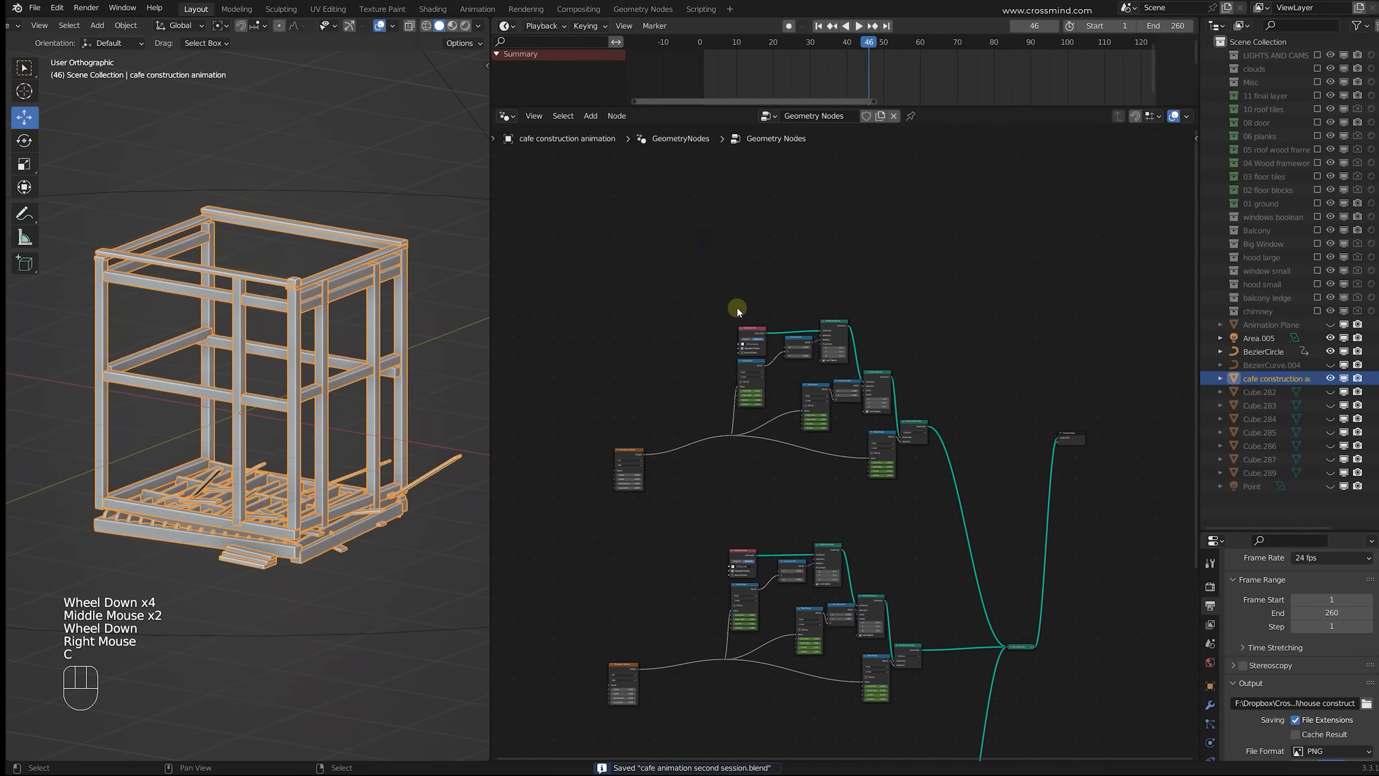
{"action": "key", "text": "c"}
{"action": "left_click_drag", "start_coordinate": [633, 290], "coordinate": [766, 374]}
{"action": "scroll", "coordinate": [977, 570], "scroll_direction": "down", "scroll_amount": 2}
{"action": "middle_click_drag", "start_coordinate": [977, 571], "coordinate": [896, 274]}
{"action": "key", "text": "ctrl+shift+d"}
{"action": "left_click", "coordinate": [903, 651]}
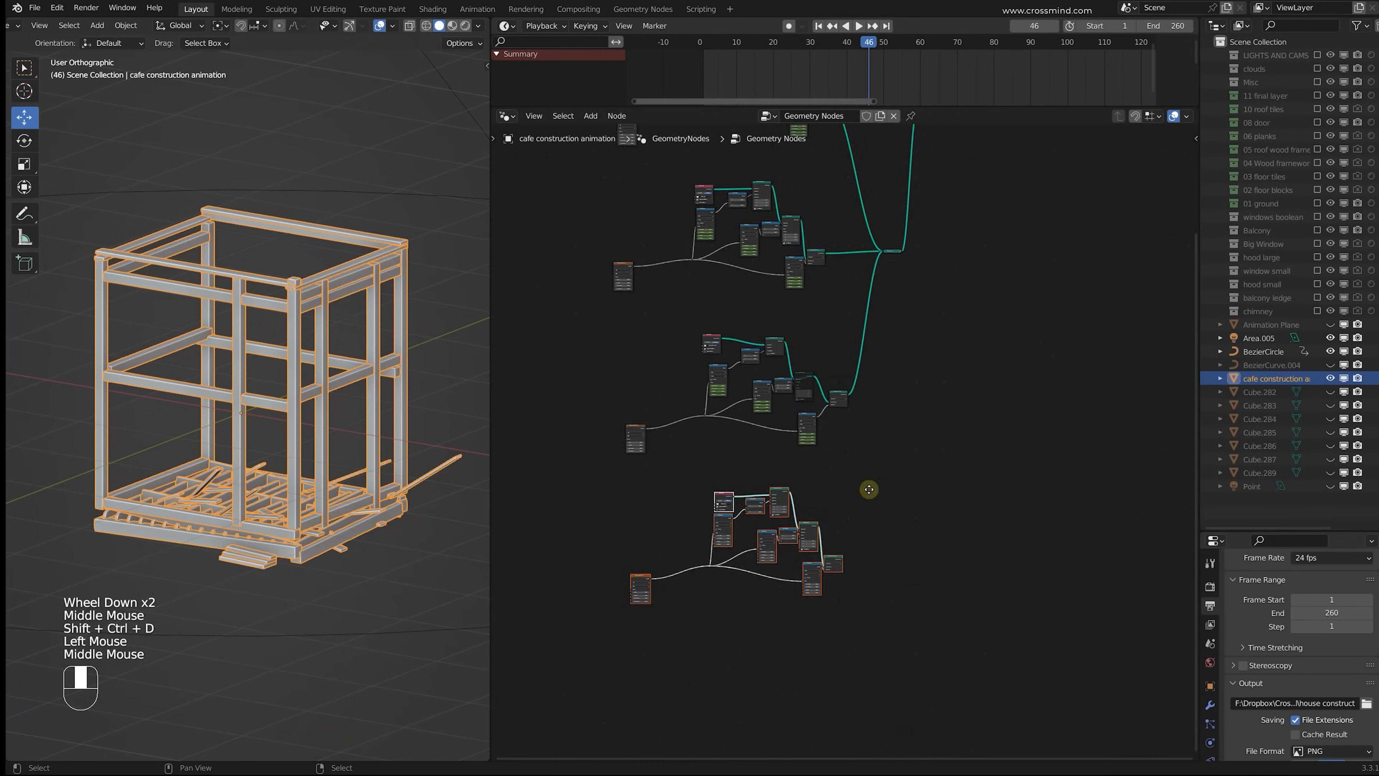
Step: Reposition the Join Geometry node and link the duplicated chain's Delete Geometry output into it
{"action": "scroll", "coordinate": [911, 312], "scroll_direction": "up", "scroll_amount": 2}
{"action": "right_click", "coordinate": [915, 321]}
{"action": "right_click", "coordinate": [892, 234]}
{"action": "key", "text": "g"}
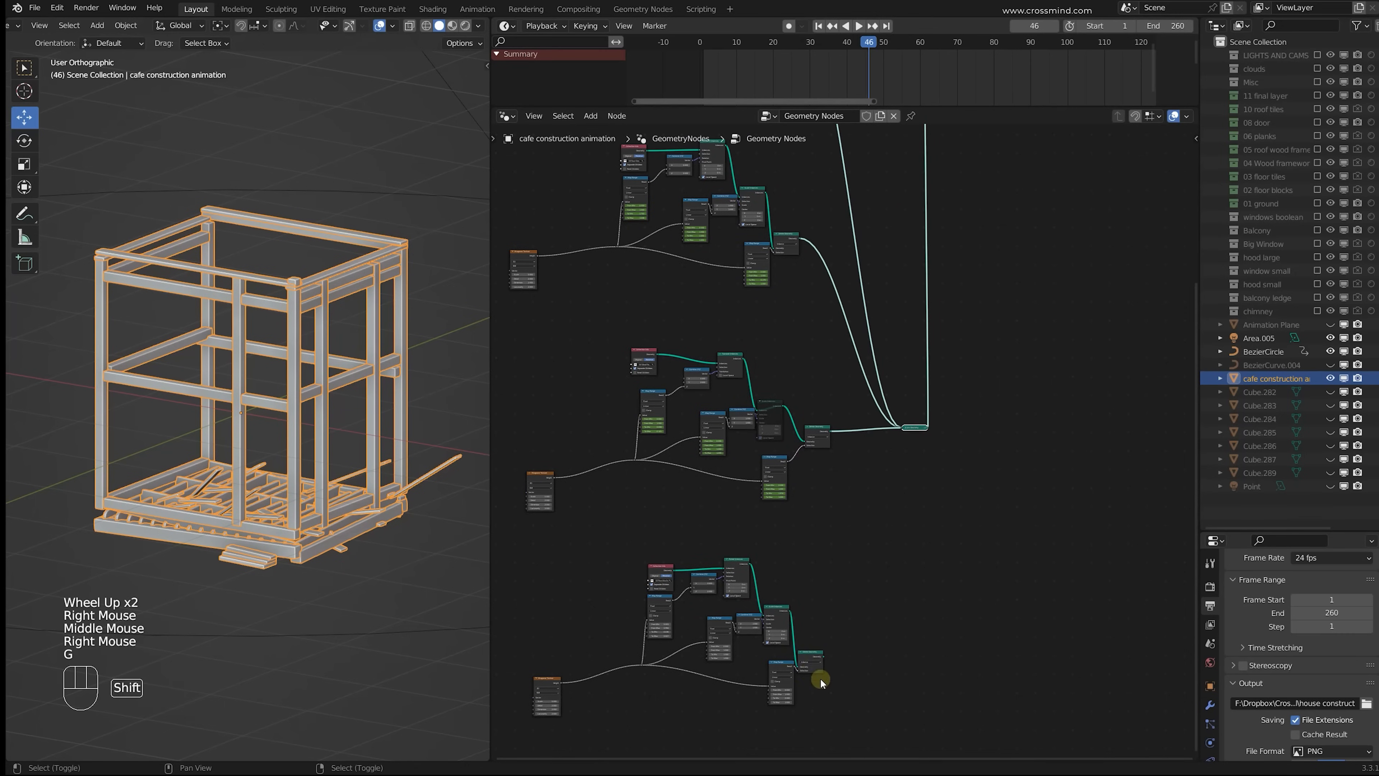
{"action": "middle_click_drag", "start_coordinate": [819, 652], "coordinate": [892, 477]}
{"action": "scroll", "coordinate": [893, 477], "scroll_direction": "up", "scroll_amount": 2}
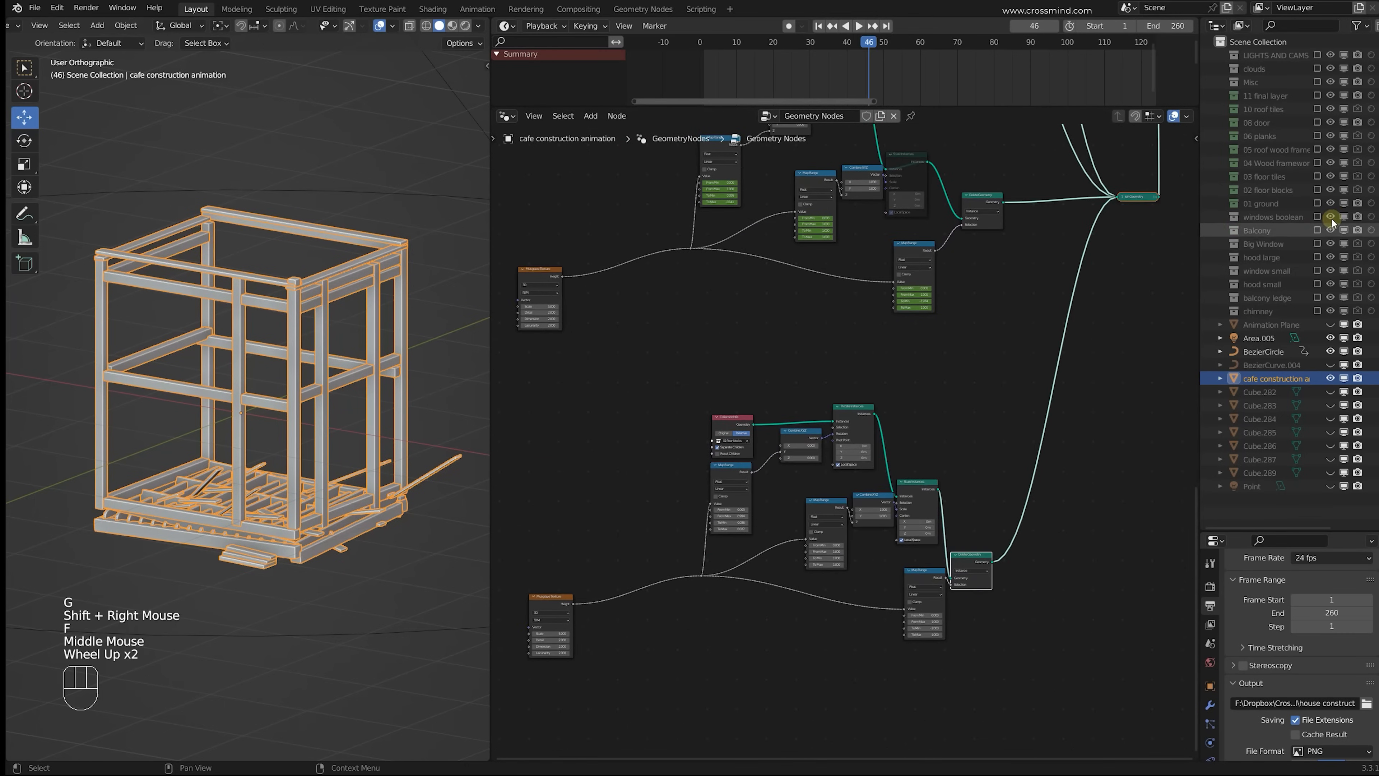
Step: Add the 06 planks collection to the node tree as a Collection Info node beside the duplicated chain
{"action": "left_click", "coordinate": [1280, 161]}
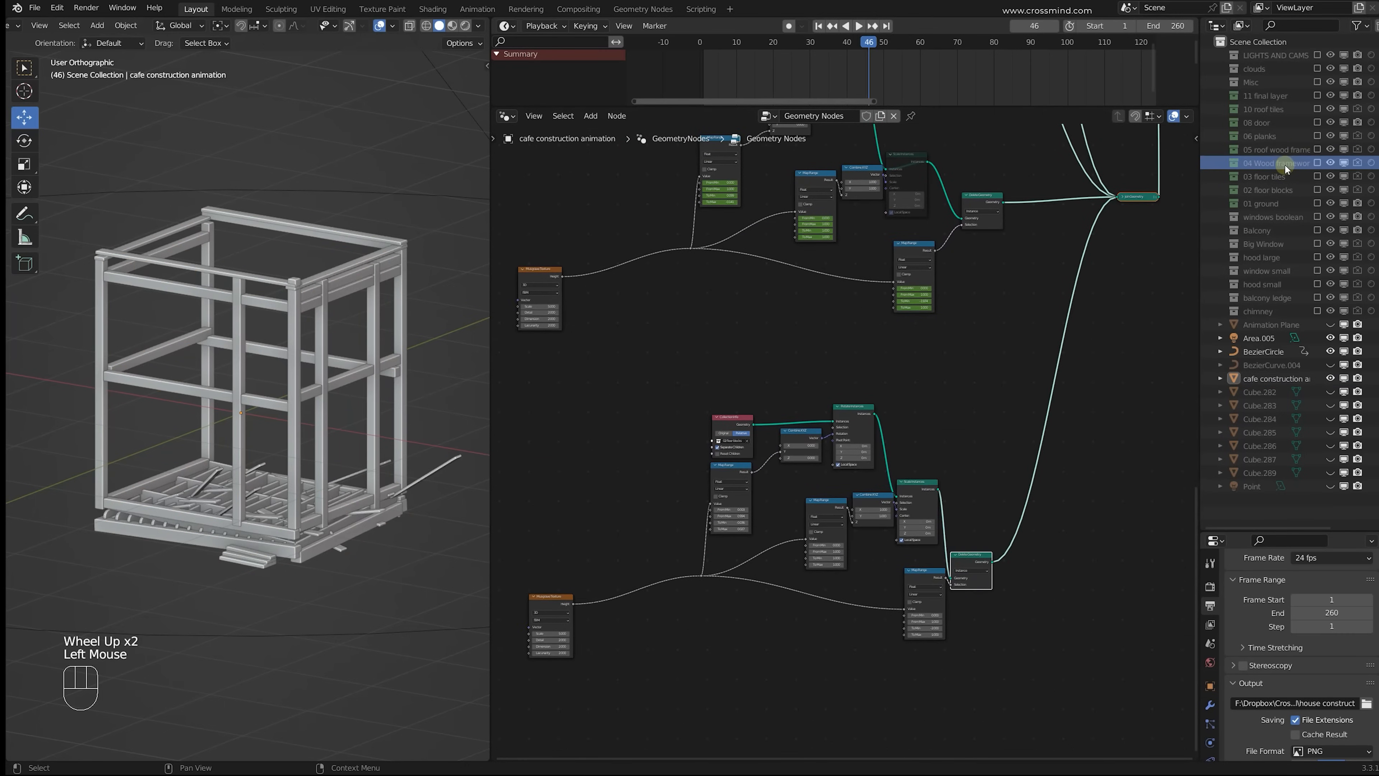
{"action": "left_click", "coordinate": [1260, 134]}
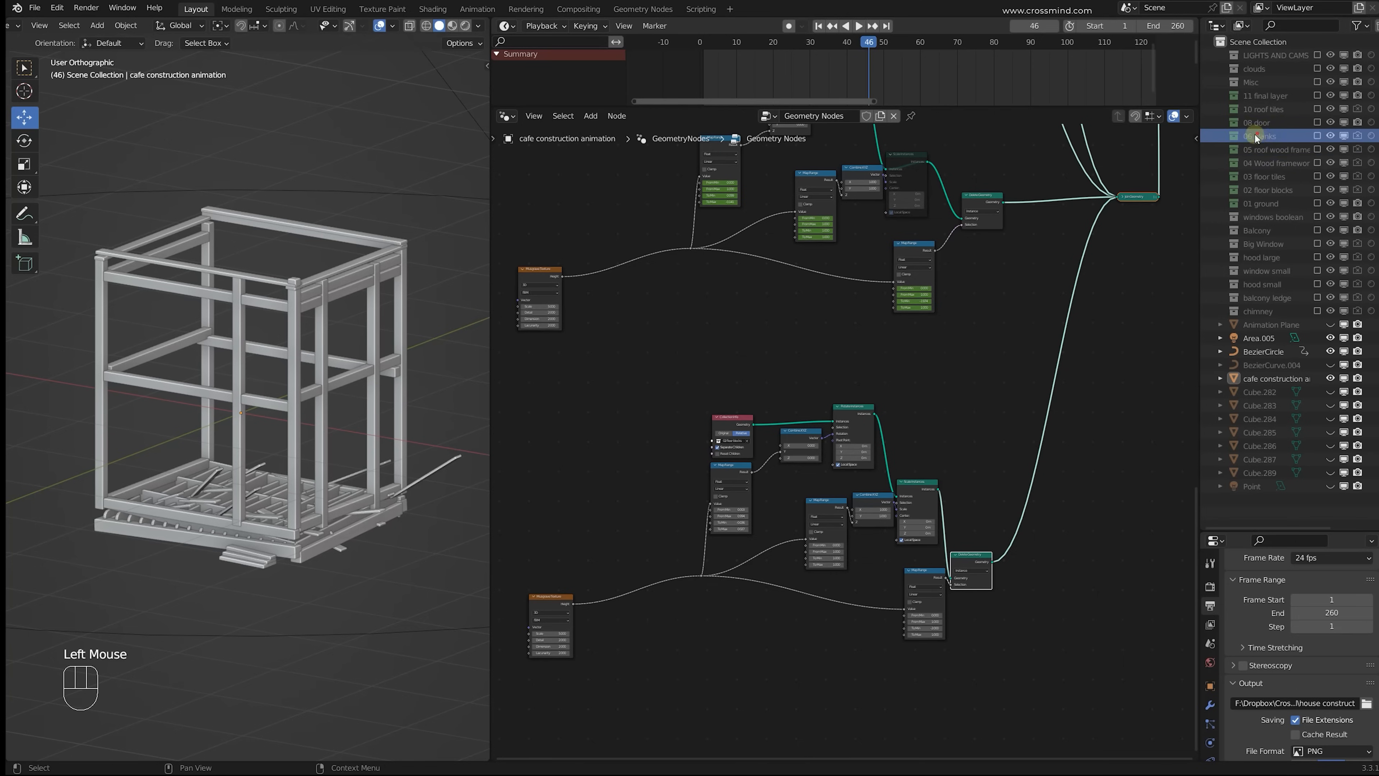
{"action": "left_click_drag", "start_coordinate": [1255, 135], "coordinate": [554, 527]}
{"action": "middle_click_drag", "start_coordinate": [572, 512], "coordinate": [686, 458]}
{"action": "scroll", "coordinate": [686, 458], "scroll_direction": "up", "scroll_amount": 2}
{"action": "left_click_drag", "start_coordinate": [609, 487], "coordinate": [712, 352]}
{"action": "middle_click_drag", "start_coordinate": [798, 342], "coordinate": [719, 417]}
{"action": "scroll", "coordinate": [719, 417], "scroll_direction": "up", "scroll_amount": 2}
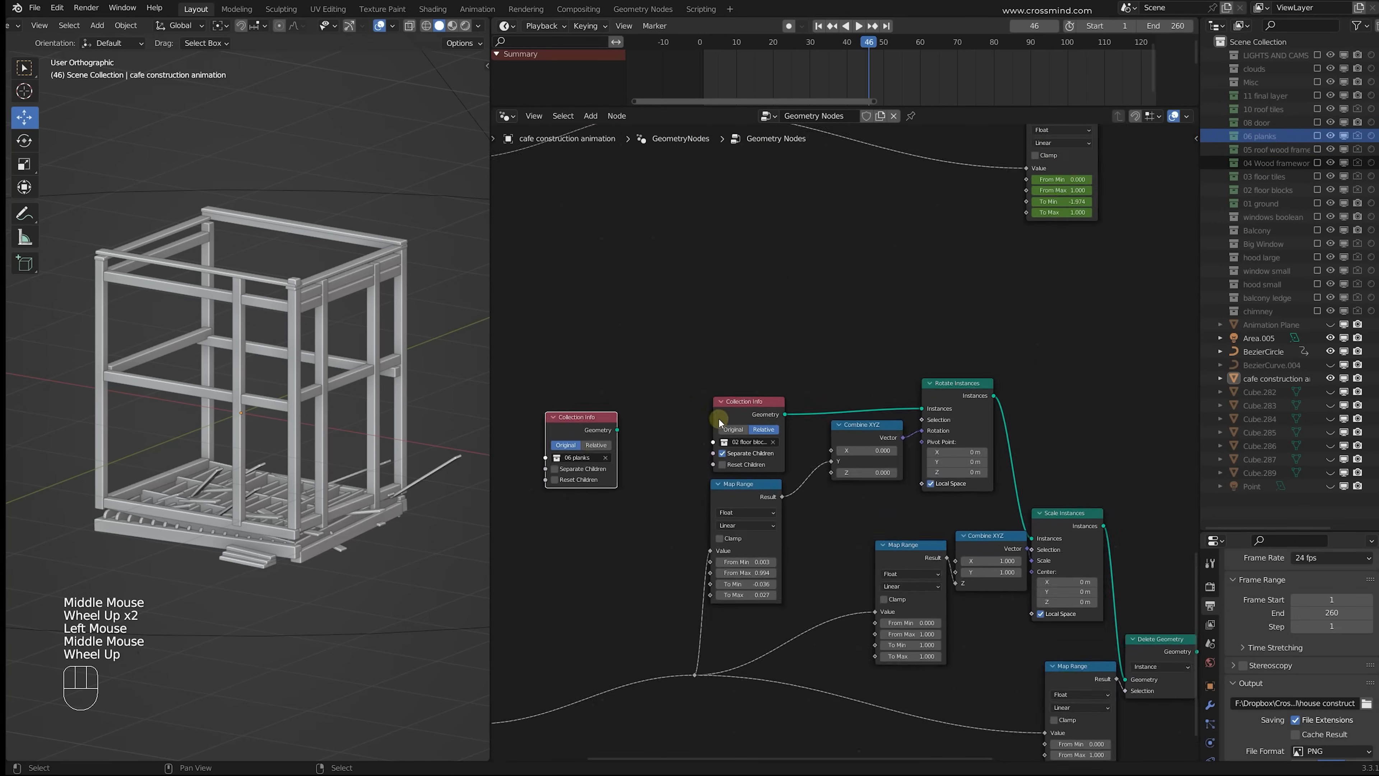
Step: Delete the copied floor blocks Collection Info and link the 06 planks geometry to Rotate Instances
{"action": "left_click", "coordinate": [725, 409]}
{"action": "key", "text": "ctrl+x"}
{"action": "left_click_drag", "start_coordinate": [579, 428], "coordinate": [595, 424]}
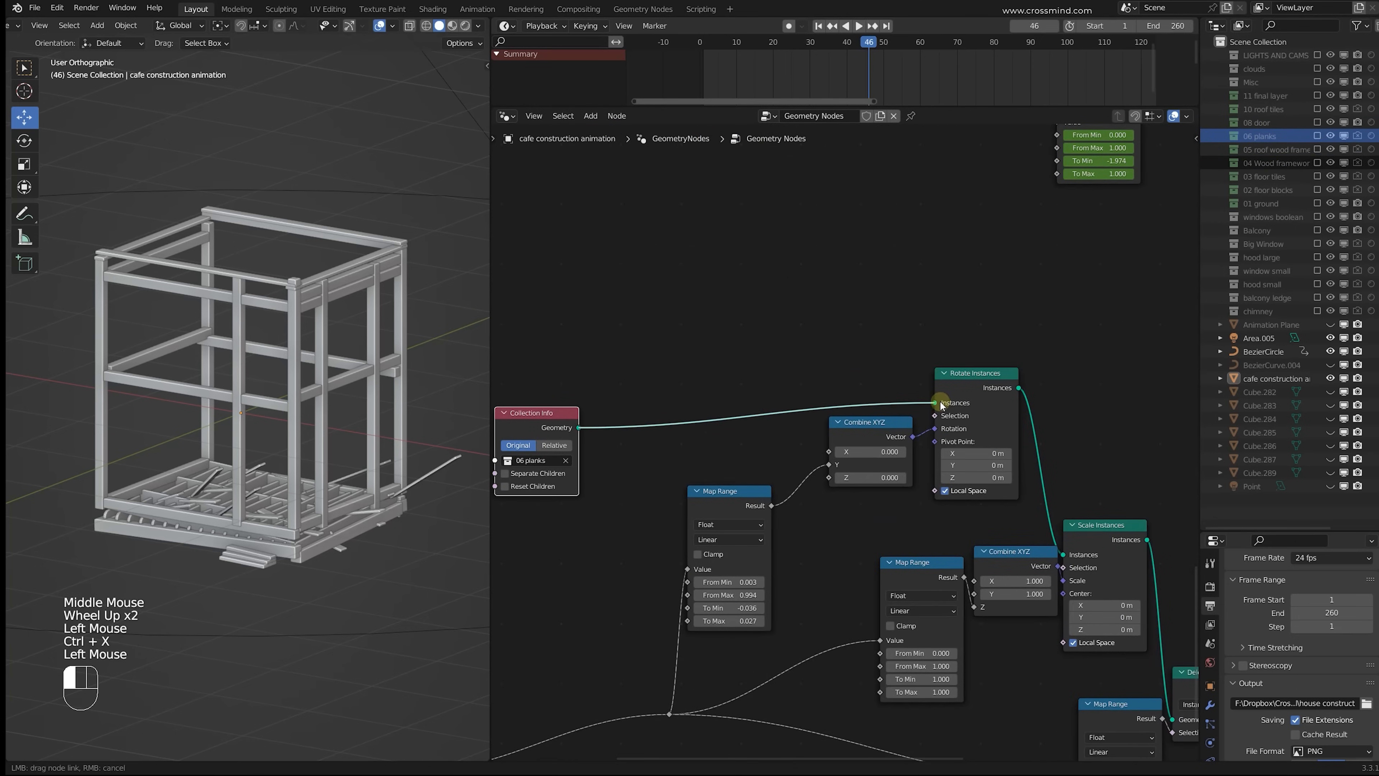
{"action": "left_click_drag", "start_coordinate": [941, 405], "coordinate": [934, 402]}
Step: Place the 06 planks Collection Info near Rotate Instances, enable Separate Children and set it to Relative
{"action": "left_click_drag", "start_coordinate": [526, 430], "coordinate": [760, 371]}
{"action": "scroll", "coordinate": [760, 371], "scroll_direction": "up", "scroll_amount": 2}
{"action": "left_click", "coordinate": [699, 407]}
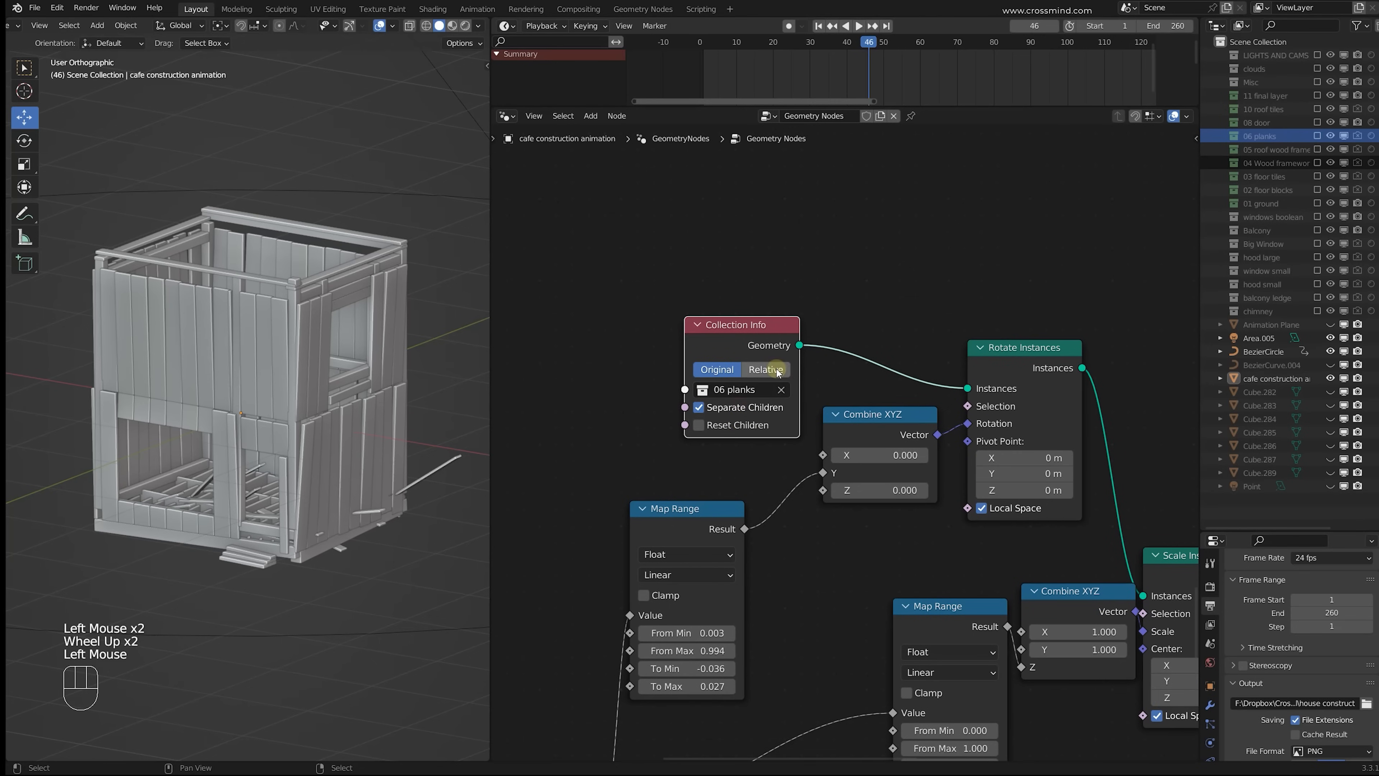
{"action": "left_click", "coordinate": [778, 372]}
Step: At frame 50, set To Min of the planks chain's rotation Map Range to 0 and keyframe its values
{"action": "scroll", "coordinate": [847, 443], "scroll_direction": "down", "scroll_amount": 2}
{"action": "left_click", "coordinate": [883, 75]}
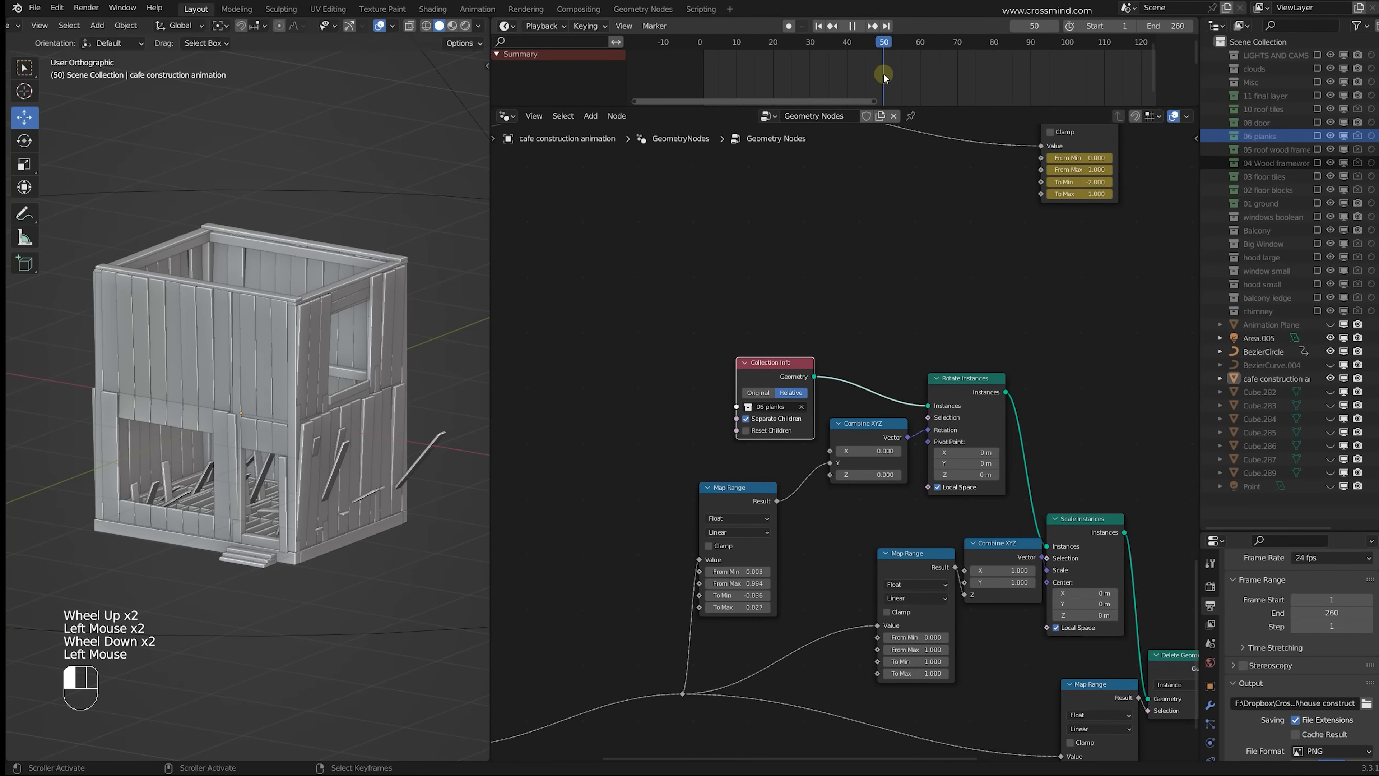
{"action": "middle_click_drag", "start_coordinate": [992, 539], "coordinate": [843, 424]}
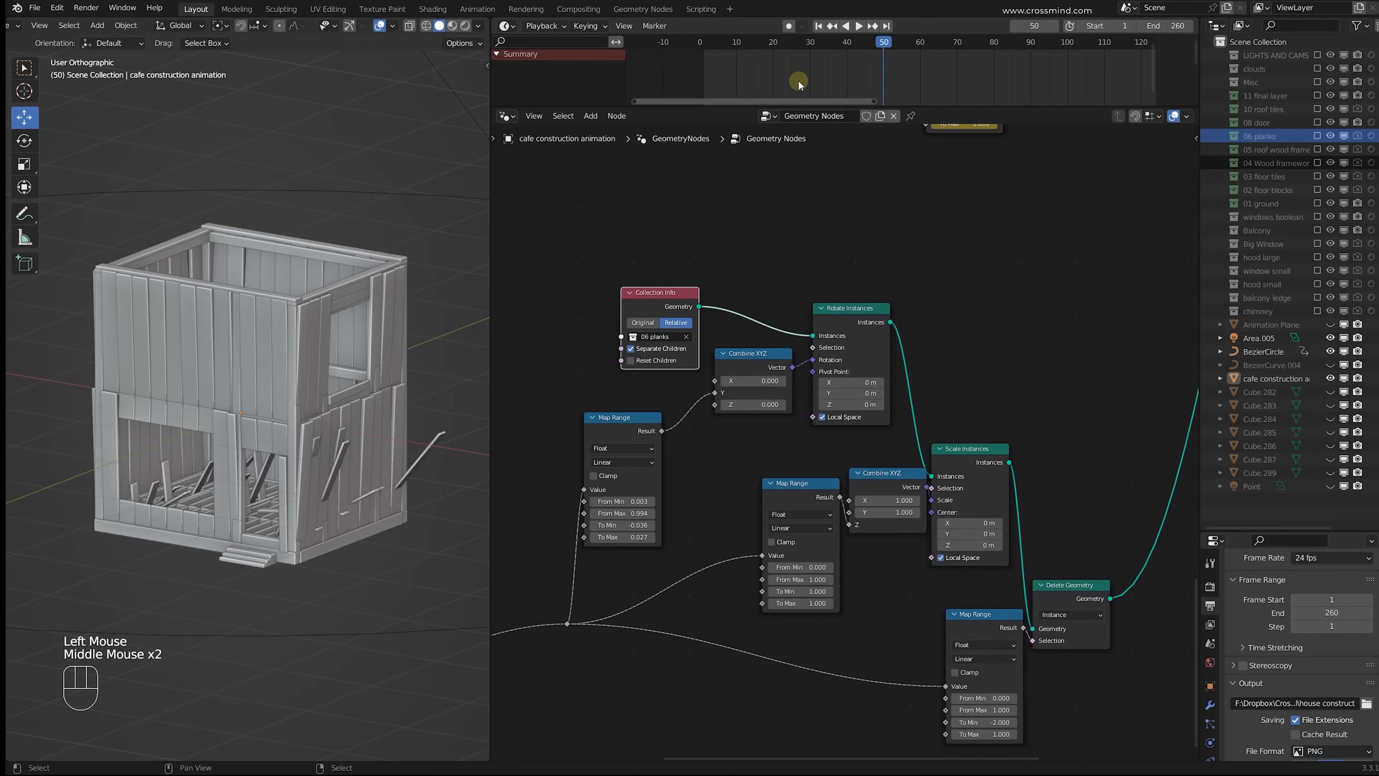
{"action": "scroll", "coordinate": [863, 478], "scroll_direction": "up", "scroll_amount": 2}
{"action": "middle_click_drag", "start_coordinate": [881, 498], "coordinate": [875, 387]}
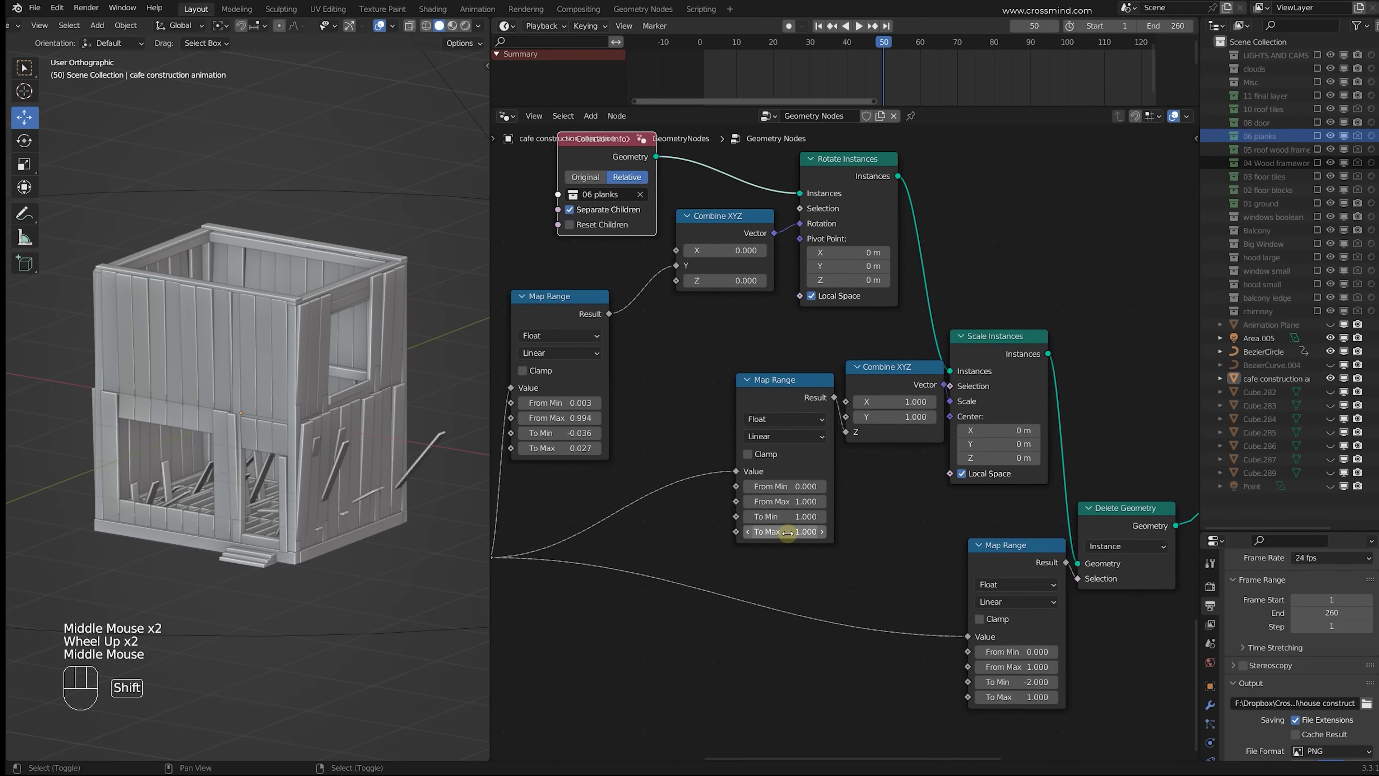
{"action": "left_click_drag", "start_coordinate": [787, 532], "coordinate": [787, 522], "text": "shift"}
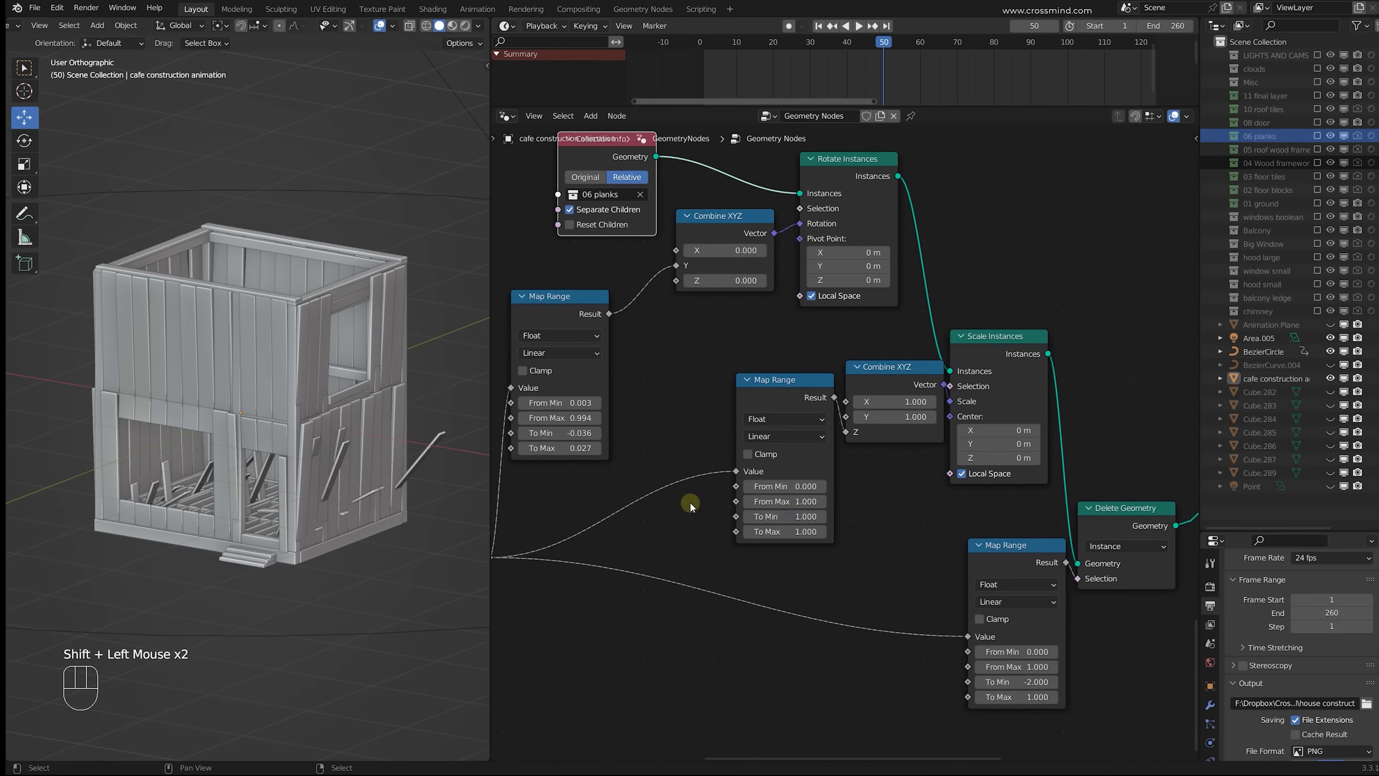
{"action": "middle_click_drag", "start_coordinate": [692, 499], "coordinate": [796, 510]}
{"action": "left_click_drag", "start_coordinate": [687, 446], "coordinate": [678, 441], "text": "shift"}
{"action": "left_click", "coordinate": [677, 440]}
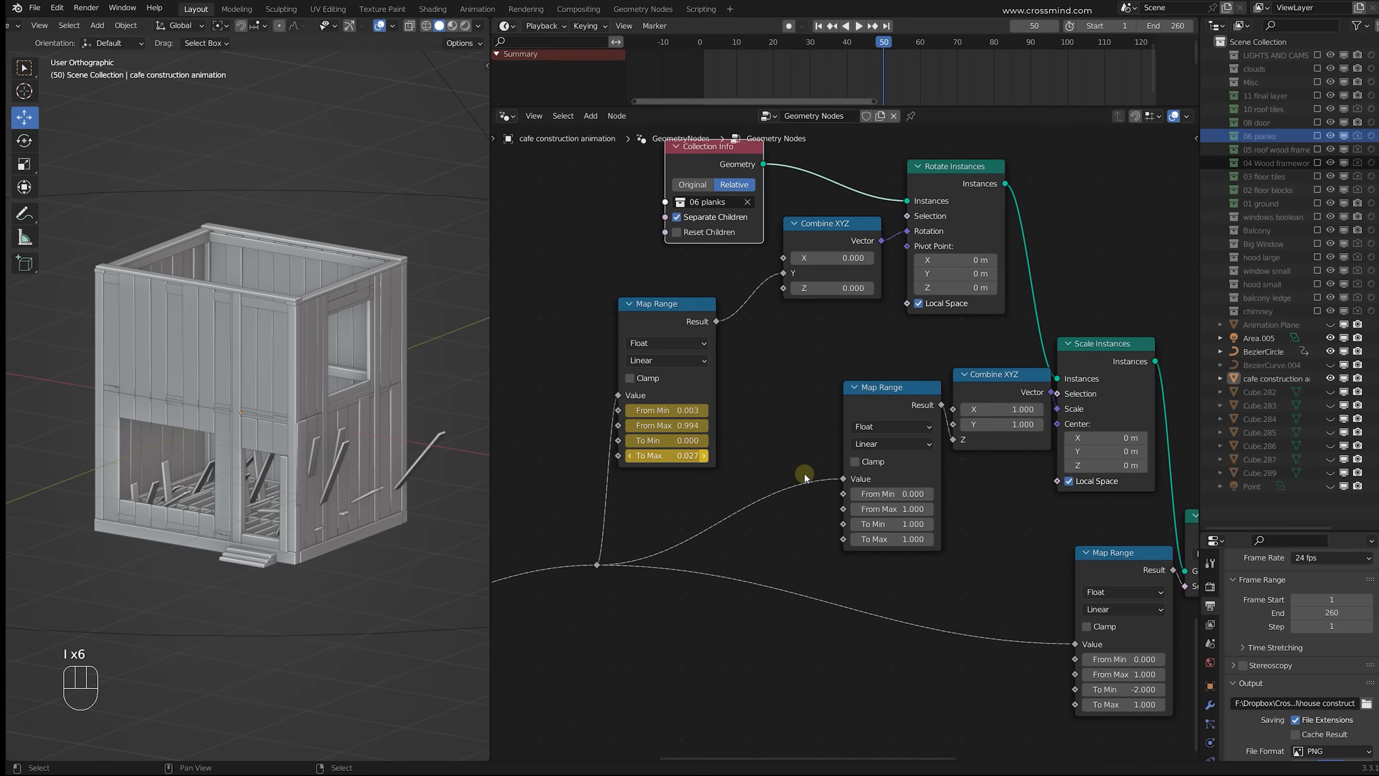
Step: Keyframe all values of the planks chain's scale and Delete Geometry Map Ranges at frame 50
{"action": "middle_click_drag", "start_coordinate": [804, 476], "coordinate": [785, 444]}
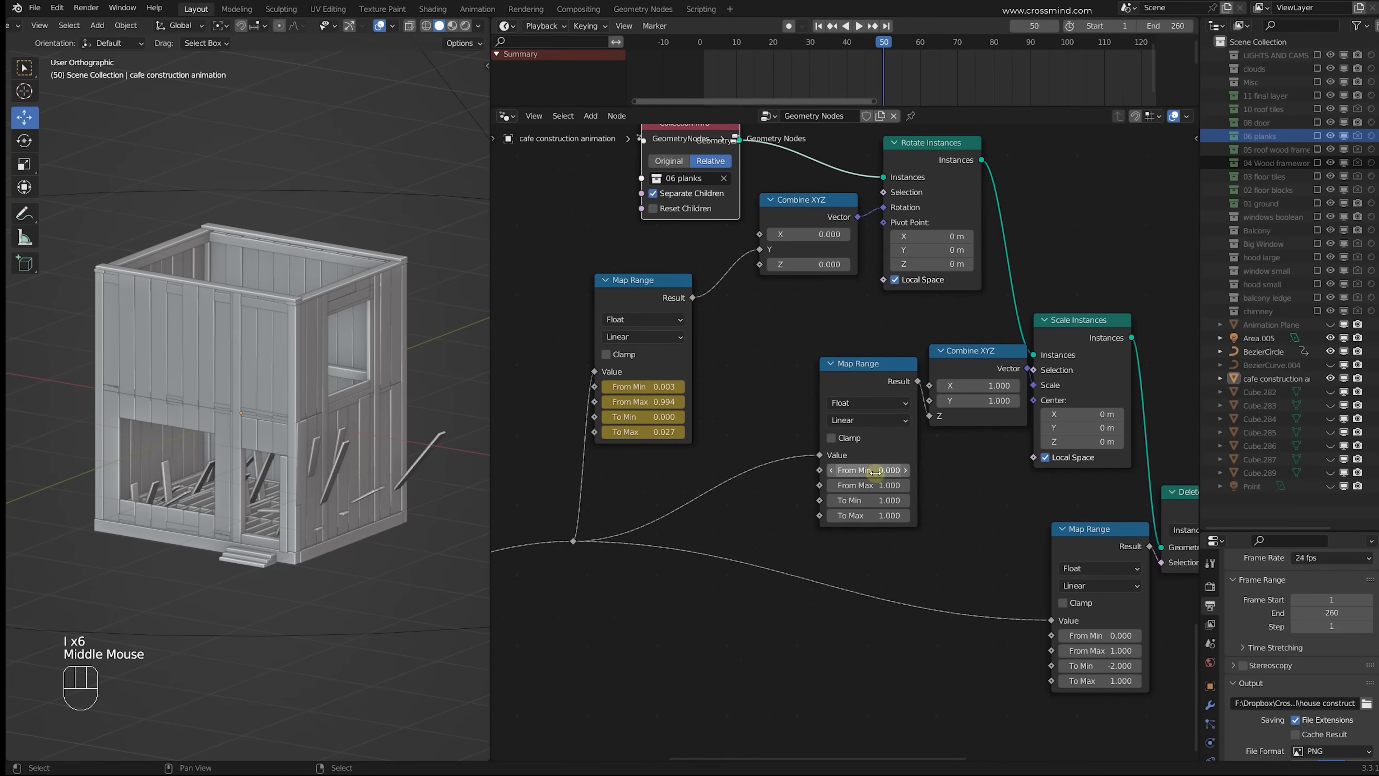
{"action": "middle_click_drag", "start_coordinate": [1032, 613], "coordinate": [892, 518]}
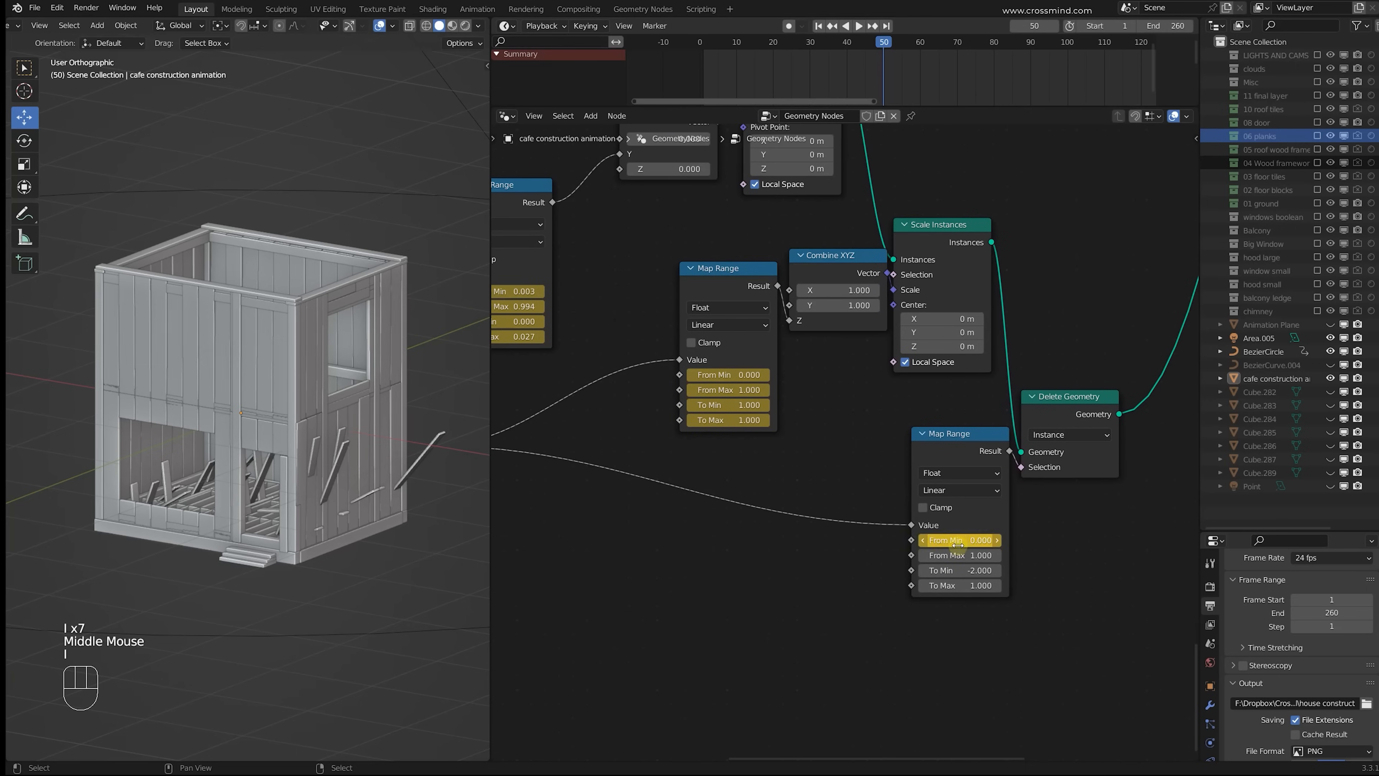
{"action": "middle_click_drag", "start_coordinate": [824, 173], "coordinate": [975, 238]}
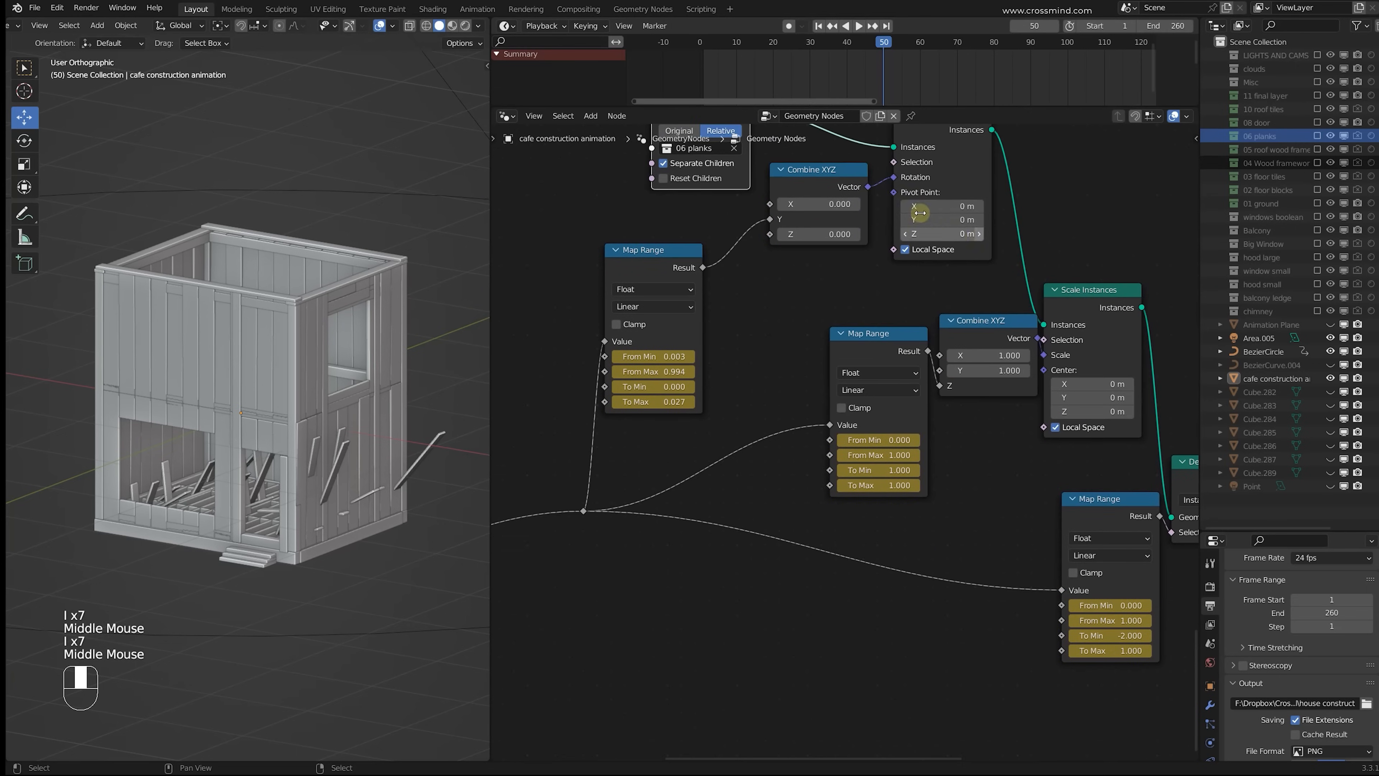
Step: At frame 1, keyframe the rotation Map Range at From Min 0.083, To Min -1.6, and the scale one at From Max 0.34, To Min 0.5, To Max 0.8
{"action": "left_click_drag", "start_coordinate": [776, 46], "coordinate": [702, 64]}
{"action": "middle_click_drag", "start_coordinate": [763, 383], "coordinate": [877, 392]}
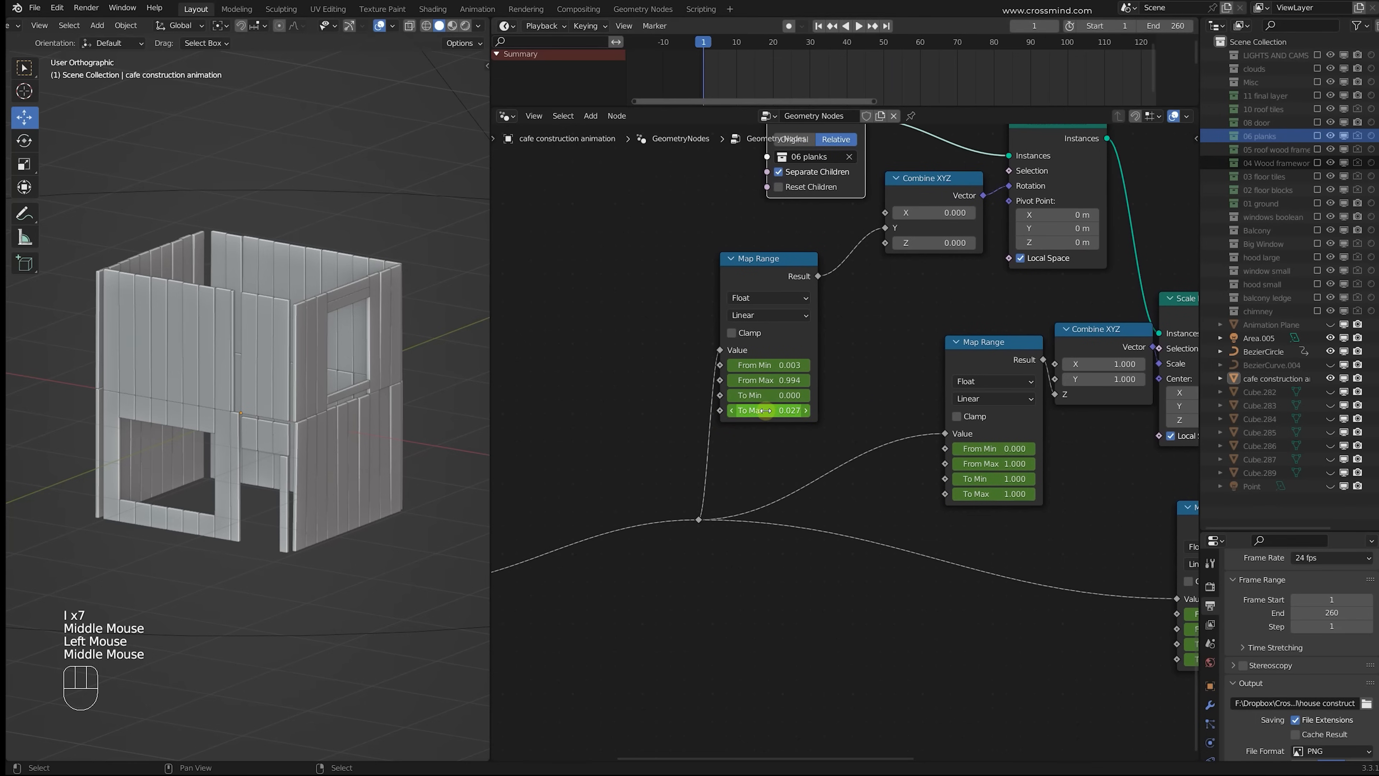
{"action": "mouse_move", "coordinate": [768, 395]}
{"action": "left_mouse_down"}
{"action": "mouse_move", "coordinate": [706, 395]}
{"action": "mouse_move", "coordinate": [809, 367]}
{"action": "mouse_move", "coordinate": [797, 411]}
{"action": "mouse_move", "coordinate": [786, 411]}
{"action": "left_mouse_up"}
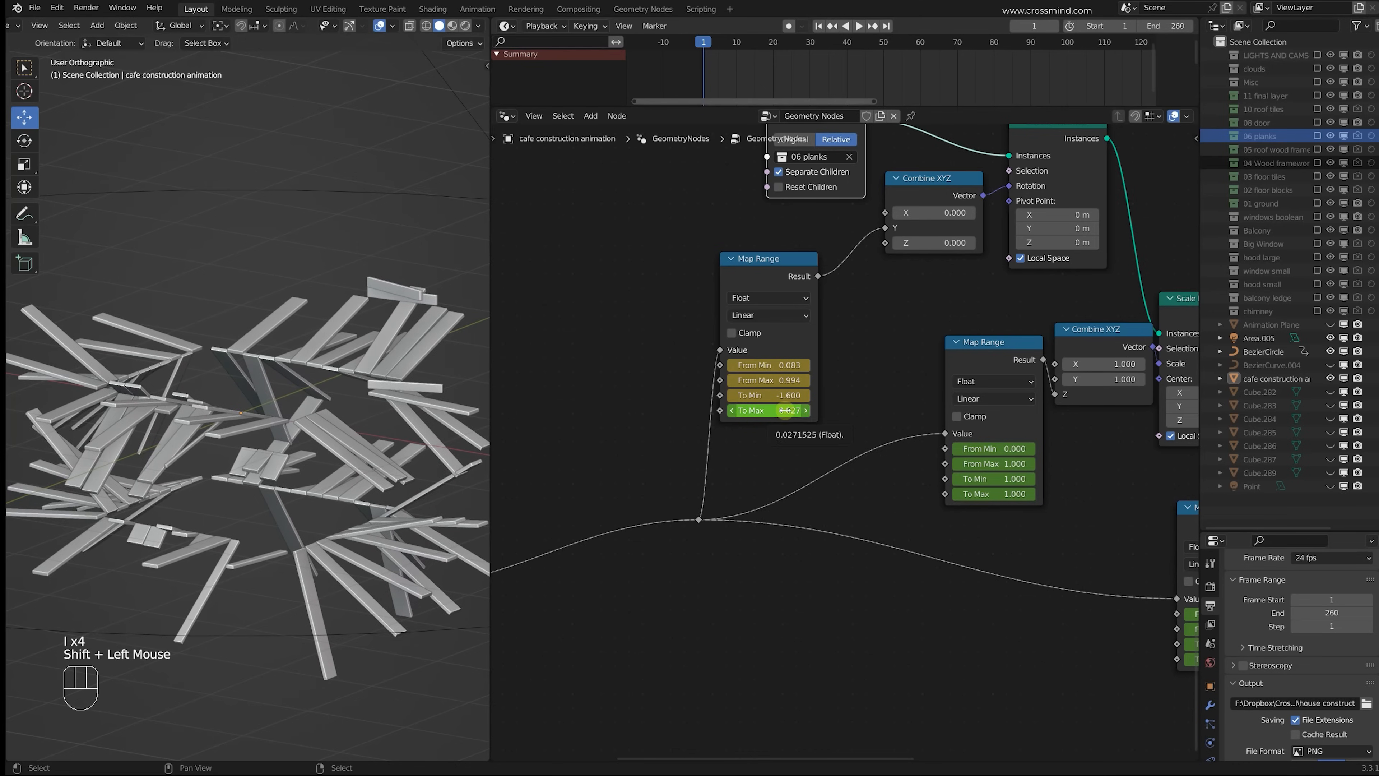
{"action": "middle_click_drag", "start_coordinate": [785, 410], "coordinate": [586, 335]}
{"action": "mouse_move", "coordinate": [797, 403]}
{"action": "left_mouse_down", "text": "shift"}
{"action": "mouse_move", "coordinate": [757, 404]}
{"action": "mouse_move", "coordinate": [782, 389]}
{"action": "mouse_move", "coordinate": [766, 388]}
{"action": "mouse_move", "coordinate": [822, 379]}
{"action": "mouse_move", "coordinate": [792, 420]}
{"action": "left_mouse_up", "text": "shift"}
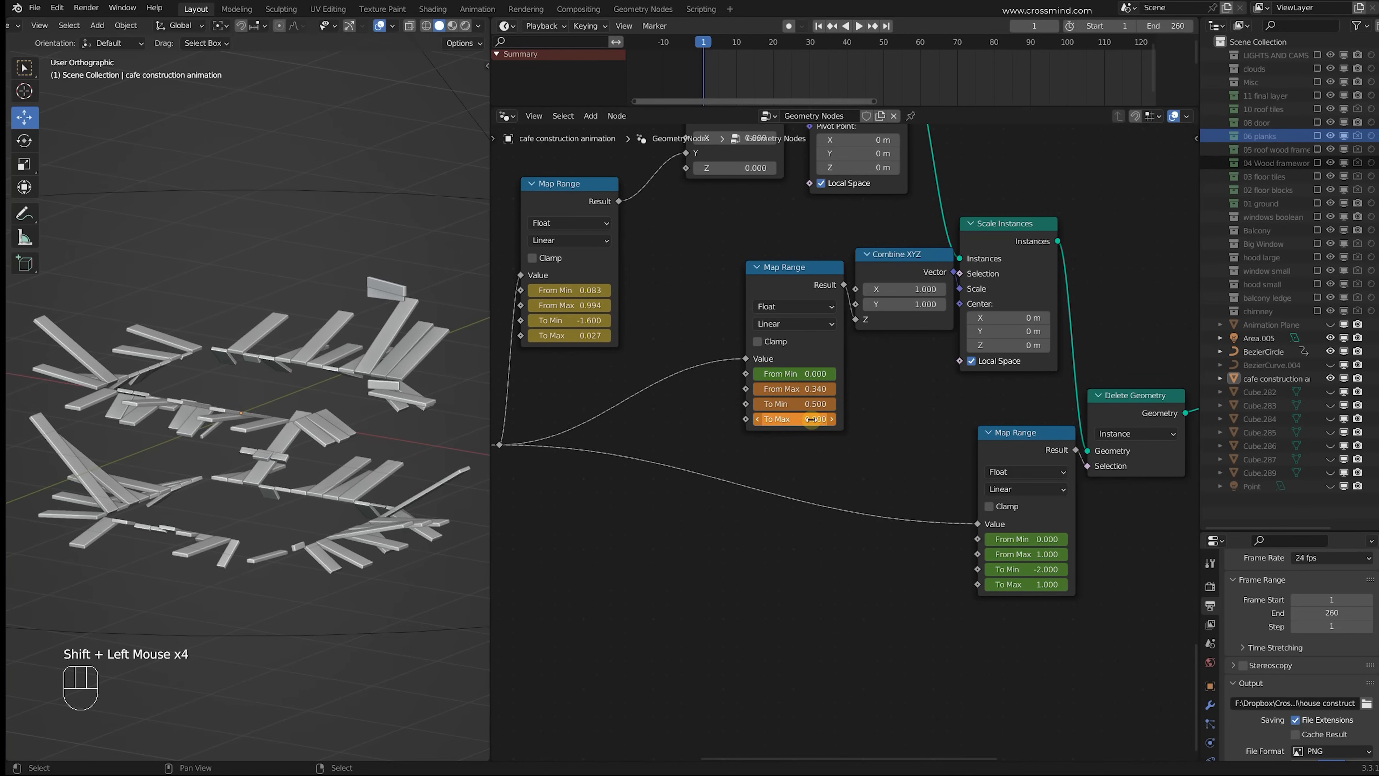
Step: At frame 1, raise the Delete Geometry Map Range's To Min until all planks are hidden, keyframe it, and scrub to frame 32 to preview
{"action": "middle_click_drag", "start_coordinate": [873, 419], "coordinate": [735, 376]}
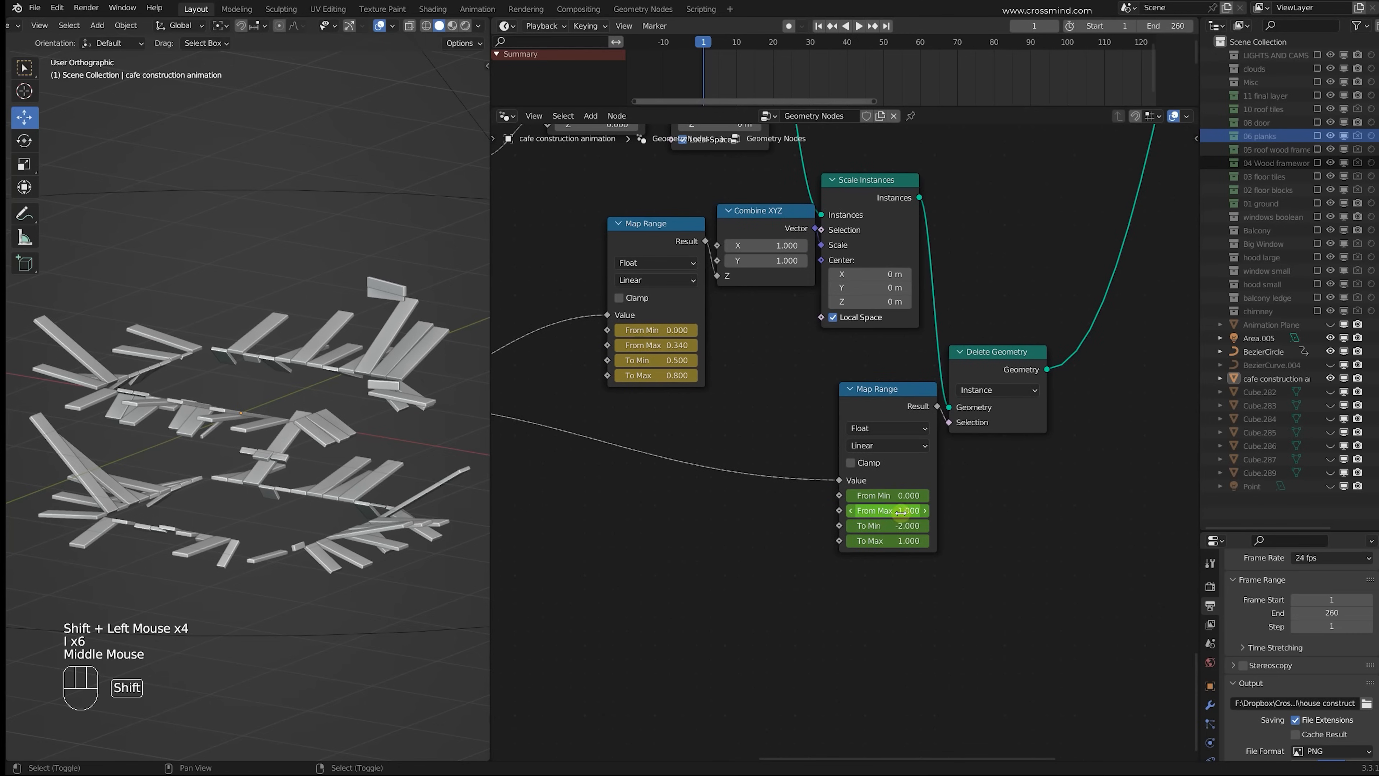
{"action": "left_click_drag", "start_coordinate": [887, 526], "coordinate": [931, 525], "text": "shift"}
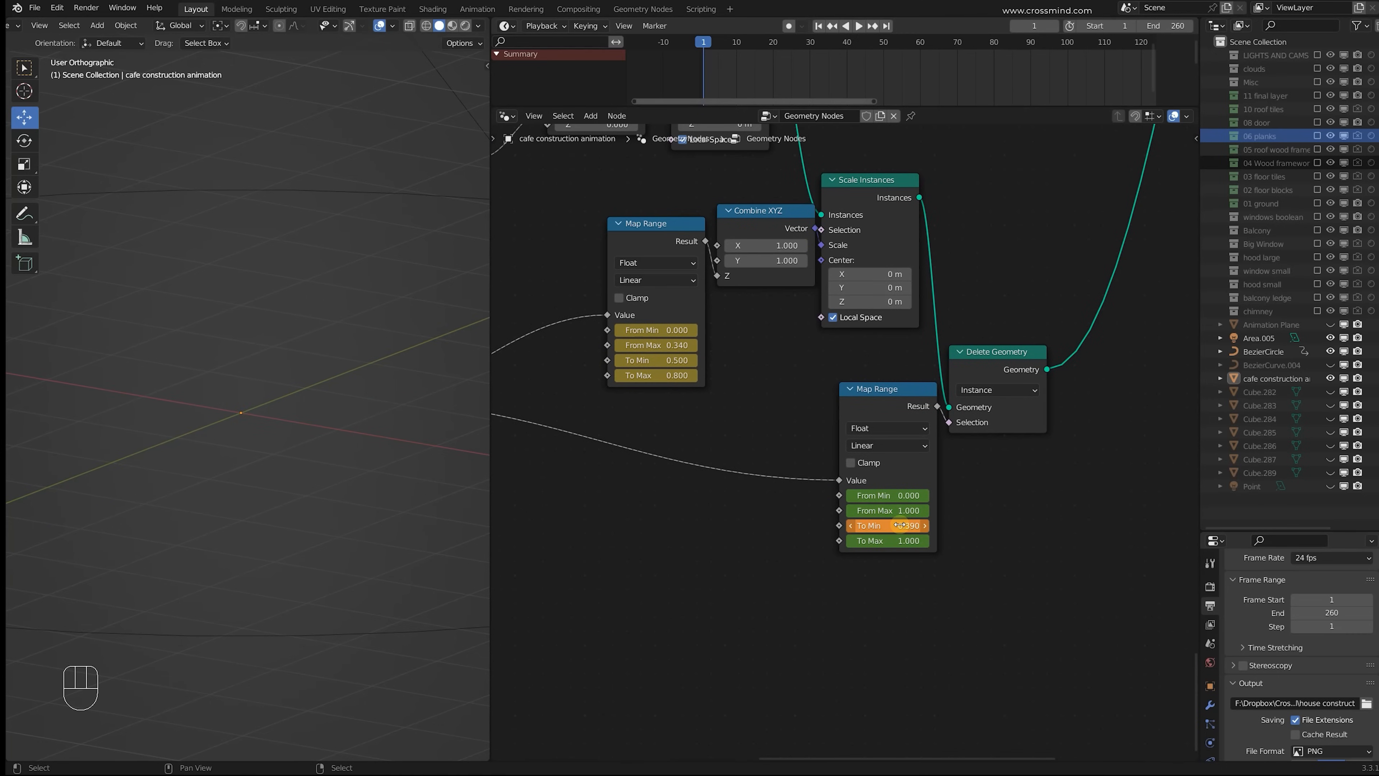
{"action": "scroll", "coordinate": [858, 380], "scroll_direction": "down", "scroll_amount": 2}
{"action": "left_click_drag", "start_coordinate": [747, 44], "coordinate": [817, 82]}
{"action": "scroll", "coordinate": [863, 375], "scroll_direction": "down", "scroll_amount": 2}
{"action": "middle_click_drag", "start_coordinate": [901, 364], "coordinate": [990, 373]}
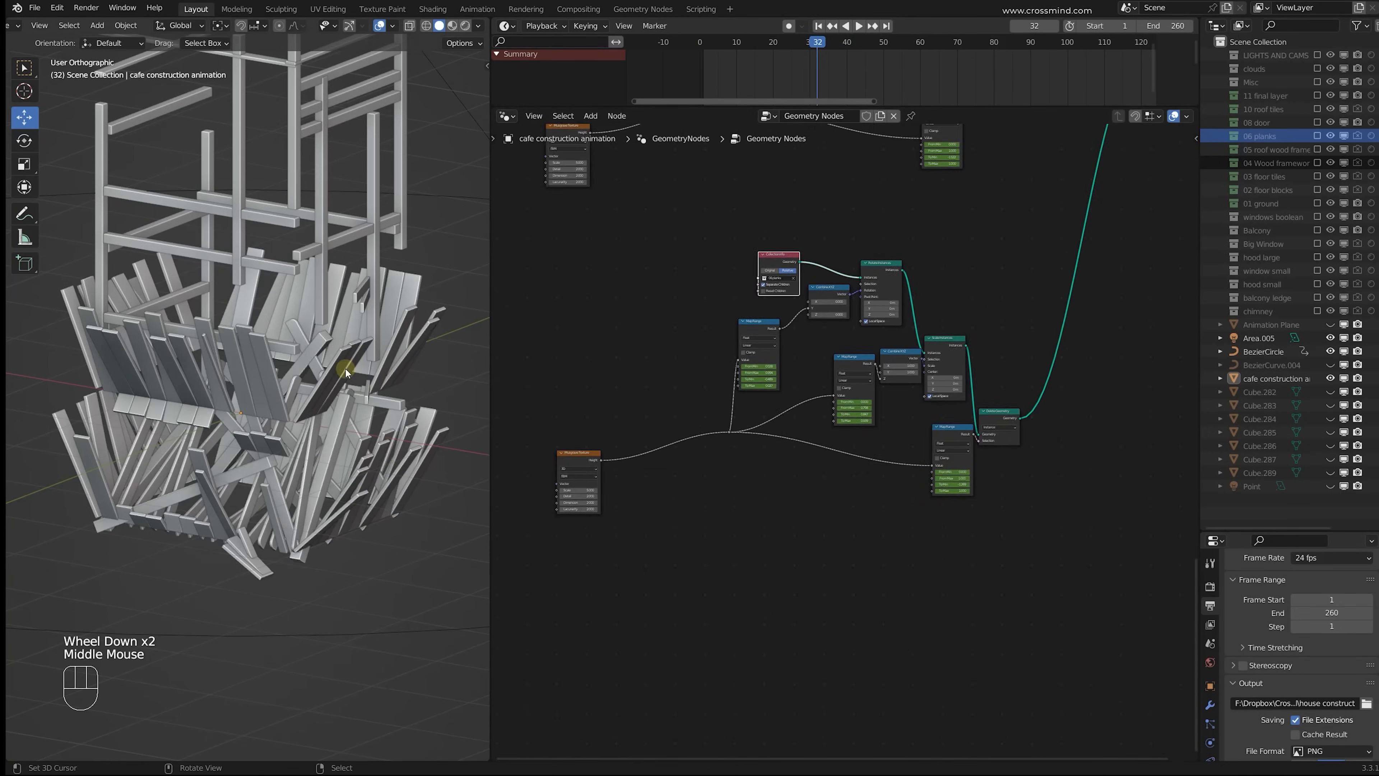
Step: Select the planks chain's nodes, shift their keyframes to frames 49 and 98, and scrub to frame 98 to preview
{"action": "right_click", "coordinate": [345, 370]}
{"action": "key", "text": "c"}
{"action": "scroll", "coordinate": [651, 426], "scroll_direction": "down", "scroll_amount": 4}
{"action": "left_click", "coordinate": [582, 508]}
{"action": "left_click", "coordinate": [856, 404]}
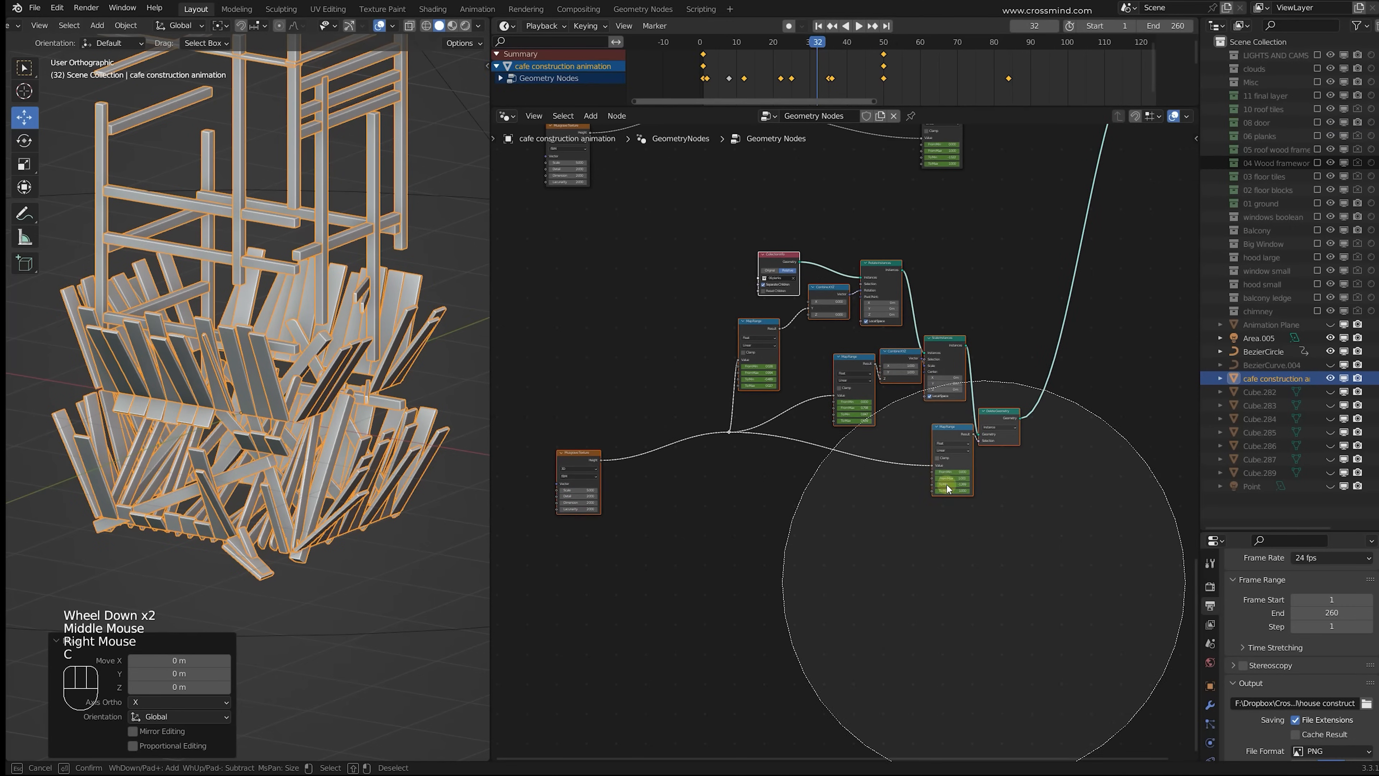
{"action": "right_click", "coordinate": [1033, 267]}
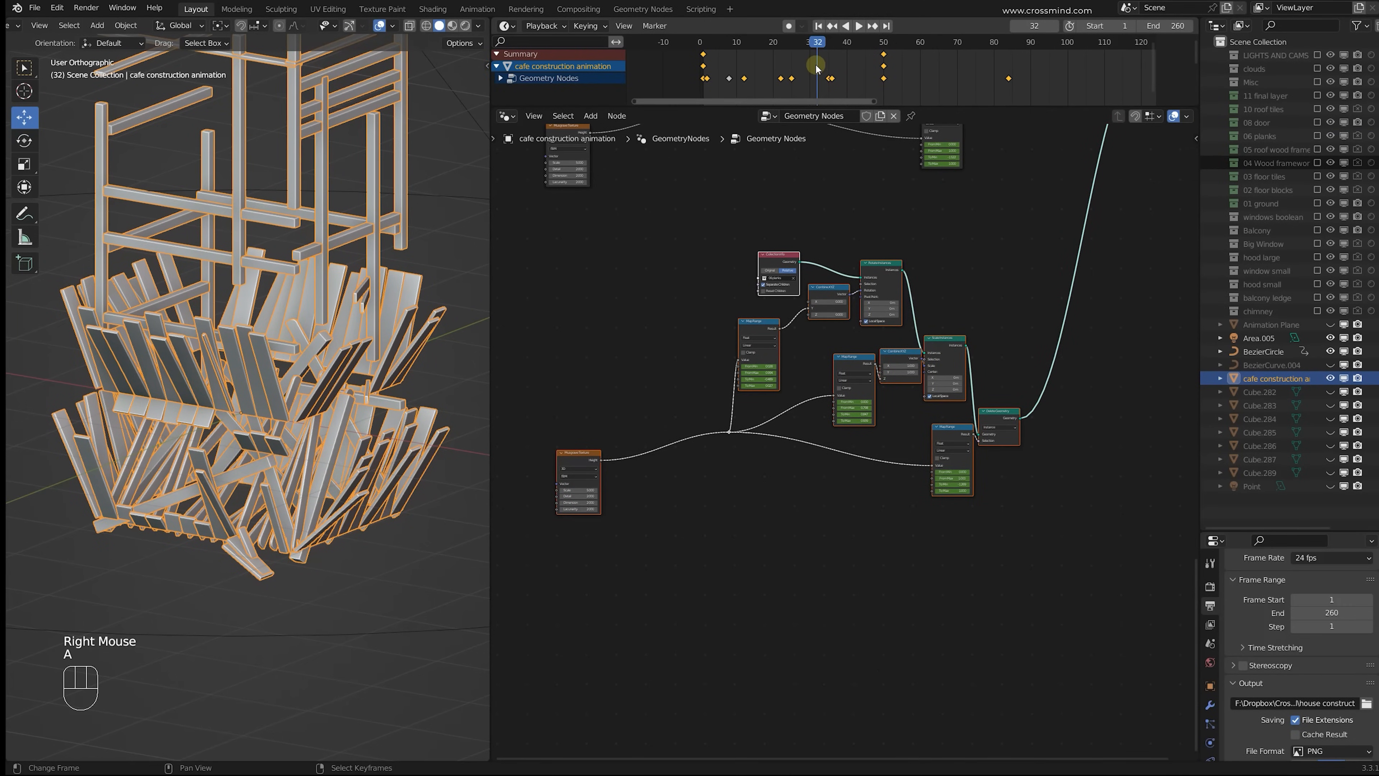
{"action": "key", "text": "g"}
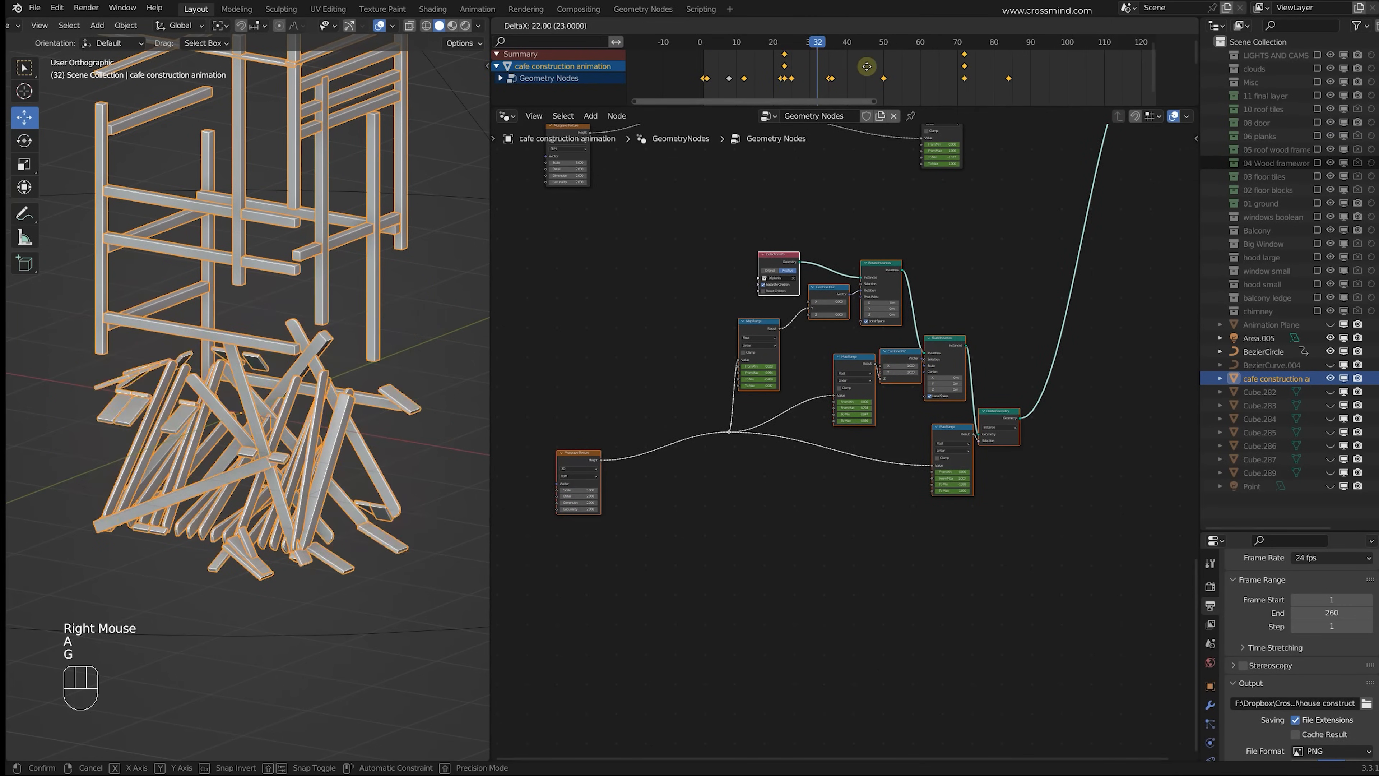
{"action": "left_click", "coordinate": [950, 65]}
{"action": "left_click_drag", "start_coordinate": [826, 63], "coordinate": [1058, 101]}
{"action": "scroll", "coordinate": [1074, 406], "scroll_direction": "down", "scroll_amount": 2}
{"action": "middle_click_drag", "start_coordinate": [1073, 406], "coordinate": [992, 419]}
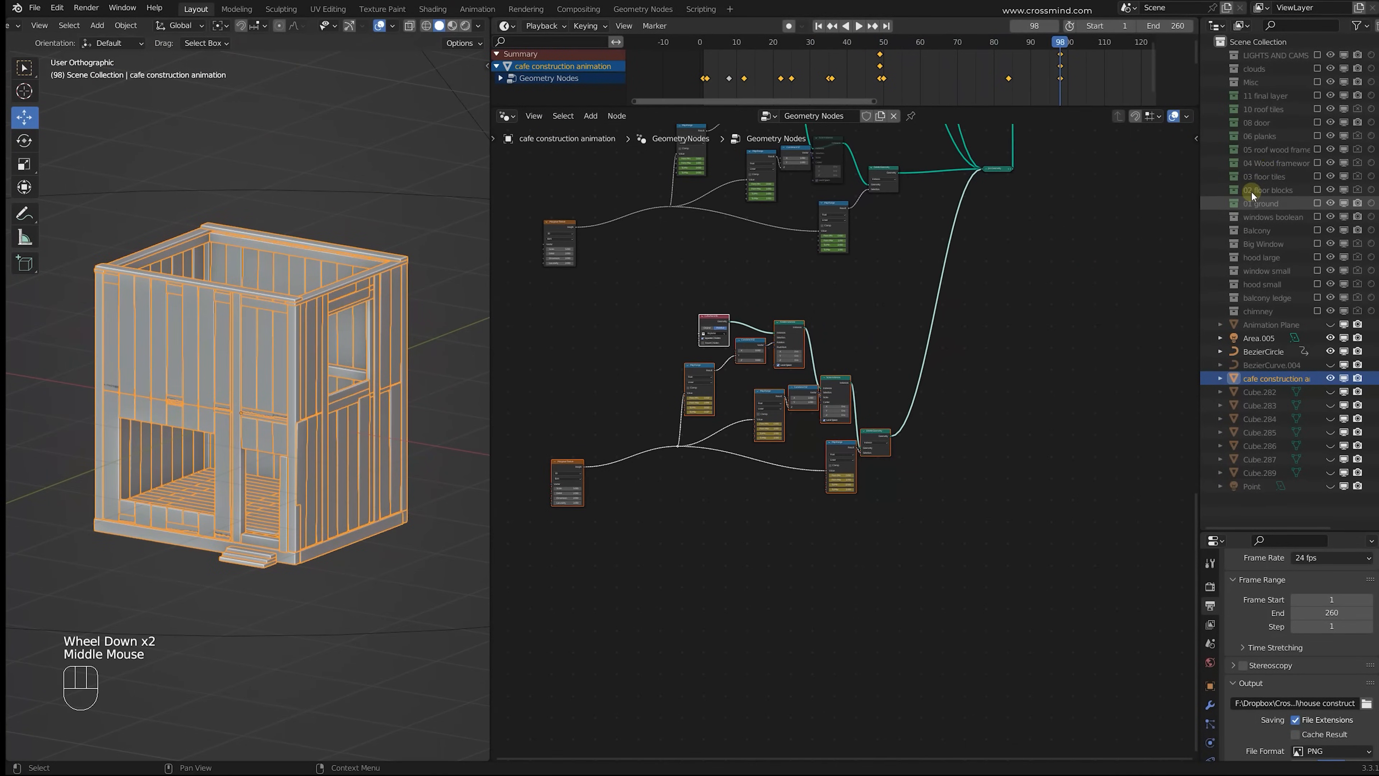
Step: Add the 05 roof wood framework collection as a Collection Info node below the planks chain
{"action": "left_click", "coordinate": [1270, 162]}
{"action": "key", "text": "ctrl+x"}
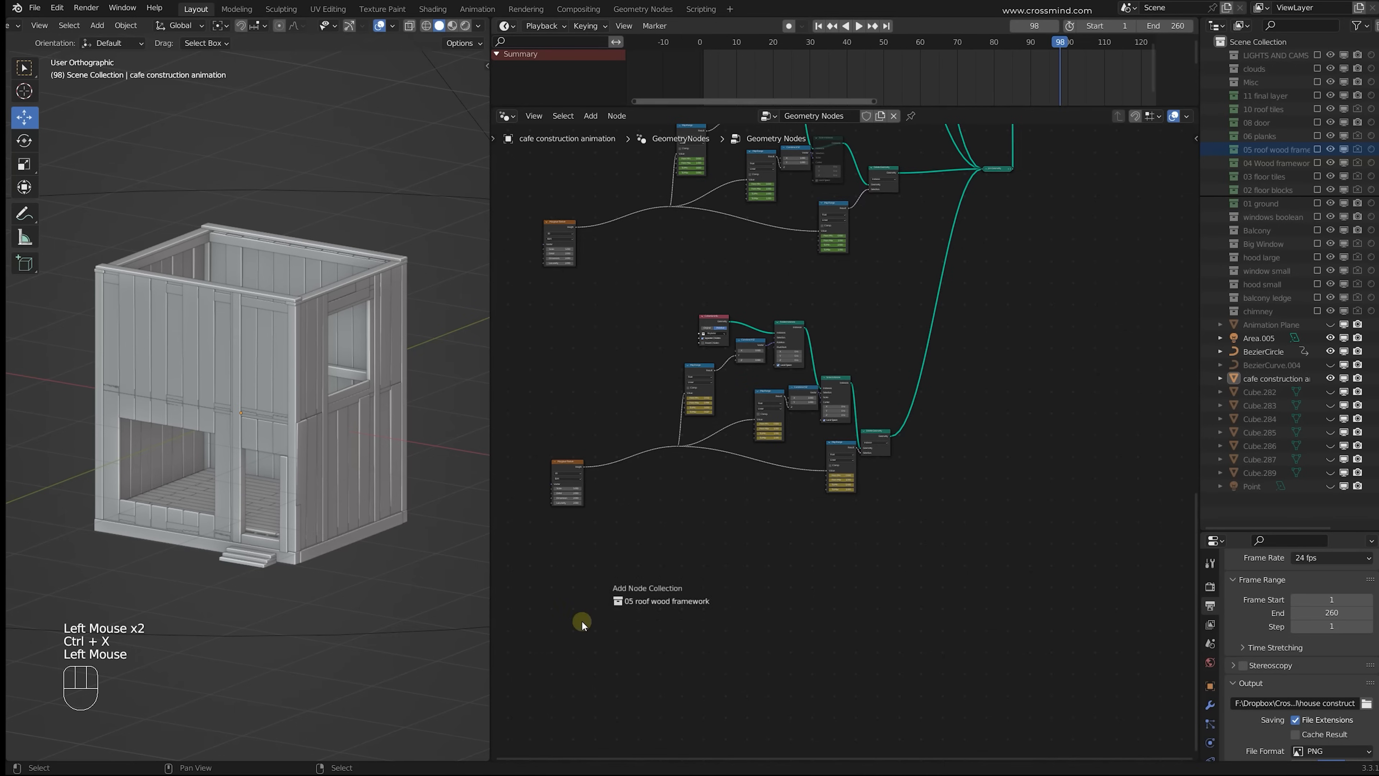
{"action": "left_click_drag", "start_coordinate": [582, 622], "coordinate": [582, 622]}
Step: Duplicate the topmost floor blocks node chain and place the copy below the planks chain
{"action": "scroll", "coordinate": [582, 622], "scroll_direction": "down", "scroll_amount": 2}
{"action": "middle_click_drag", "start_coordinate": [909, 220], "coordinate": [880, 315]}
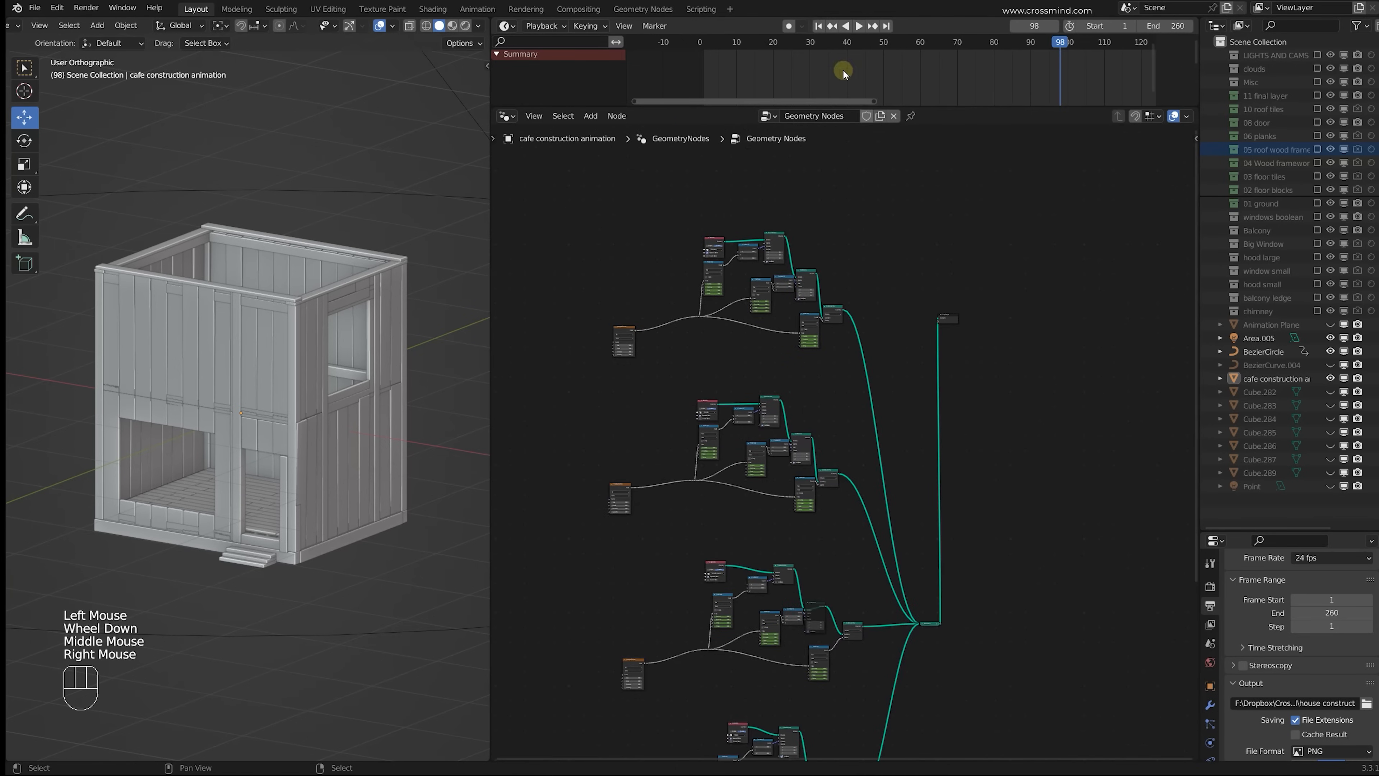
{"action": "right_click", "coordinate": [779, 239]}
{"action": "scroll", "coordinate": [706, 236], "scroll_direction": "up", "scroll_amount": 2}
{"action": "middle_click_drag", "start_coordinate": [706, 236], "coordinate": [680, 346]}
{"action": "scroll", "coordinate": [679, 346], "scroll_direction": "up", "scroll_amount": 2}
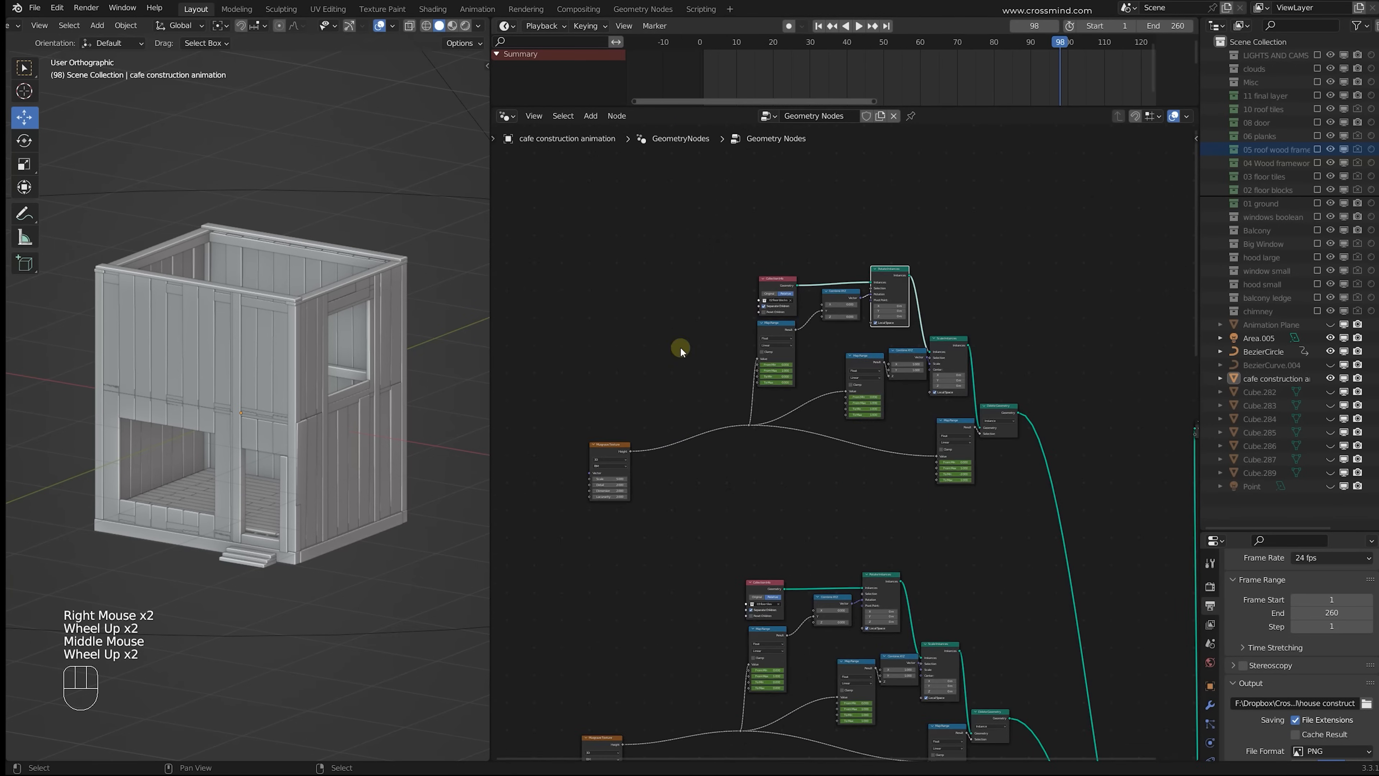
{"action": "key", "text": "c"}
{"action": "left_click_drag", "start_coordinate": [661, 375], "coordinate": [1004, 410]}
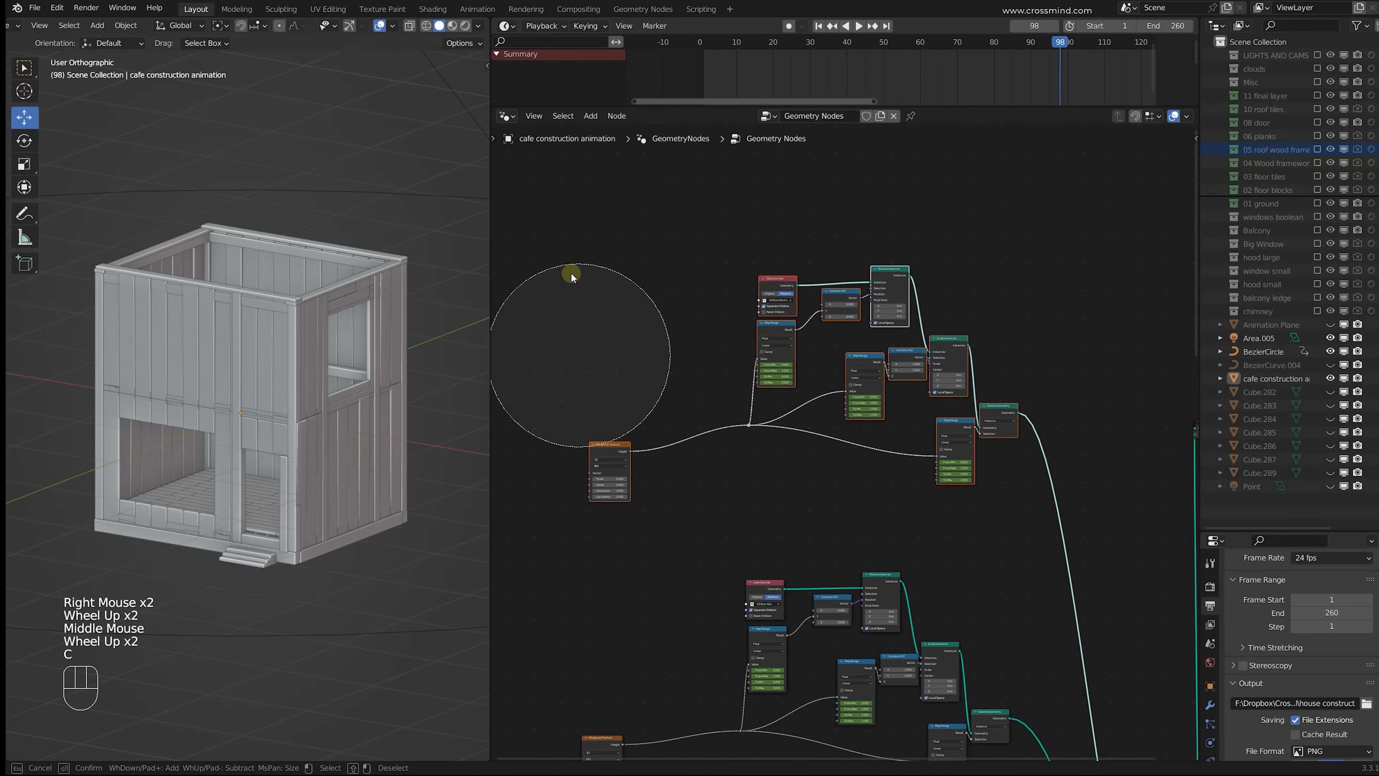
{"action": "right_click", "coordinate": [575, 282]}
{"action": "scroll", "coordinate": [717, 441], "scroll_direction": "down", "scroll_amount": 4}
{"action": "mouse_move", "coordinate": [844, 492]}
{"action": "middle_mouse_down"}
{"action": "mouse_move", "coordinate": [796, 308]}
{"action": "mouse_move", "coordinate": [819, 228]}
{"action": "middle_mouse_up"}
{"action": "key", "text": "shift+d"}
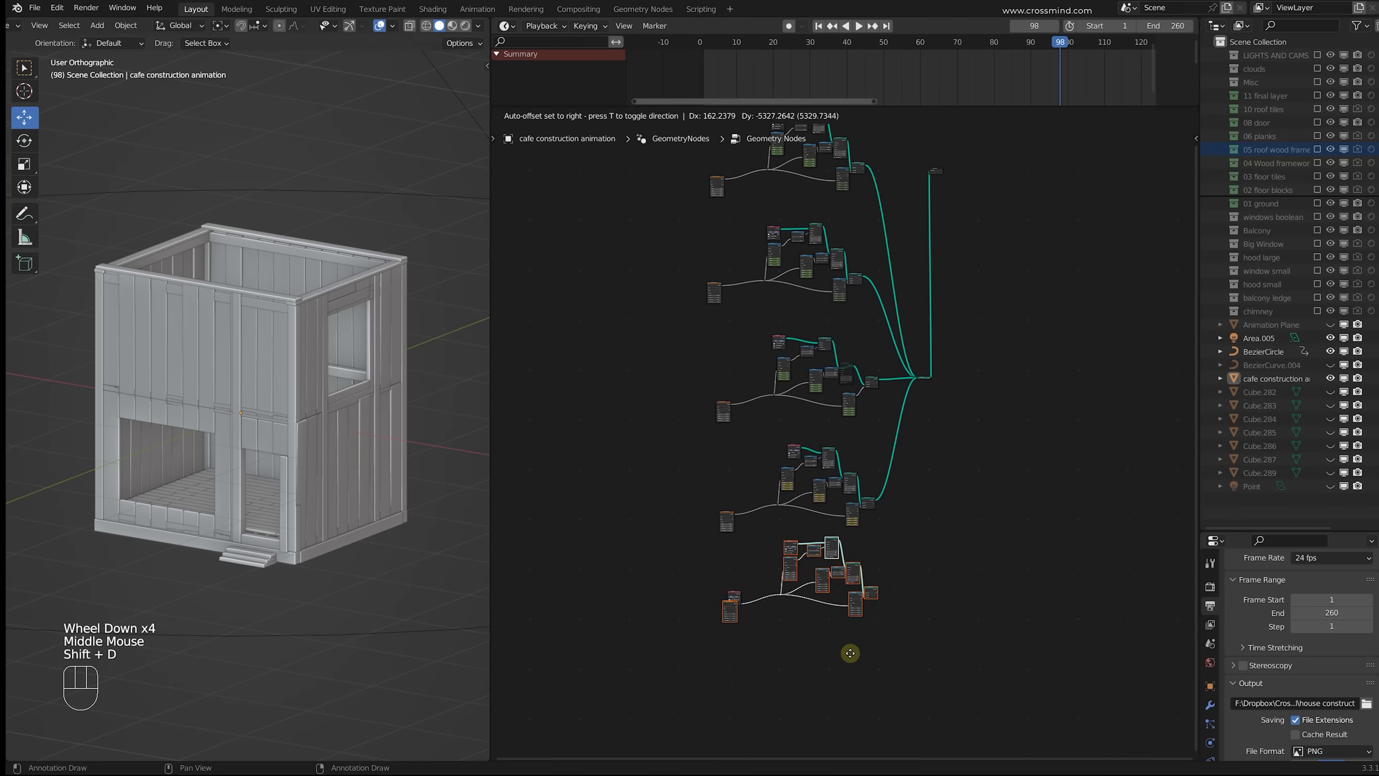
{"action": "left_click", "coordinate": [824, 640]}
{"action": "scroll", "coordinate": [825, 640], "scroll_direction": "up", "scroll_amount": 1}
{"action": "scroll", "coordinate": [838, 608], "scroll_direction": "up", "scroll_amount": 3}
{"action": "middle_click_drag", "start_coordinate": [825, 640], "coordinate": [849, 395]}
{"action": "scroll", "coordinate": [838, 608], "scroll_direction": "up", "scroll_amount": 1}
{"action": "scroll", "coordinate": [720, 429], "scroll_direction": "up", "scroll_amount": 3}
{"action": "left_click", "coordinate": [537, 533]}
{"action": "key", "text": "ctrl+z"}
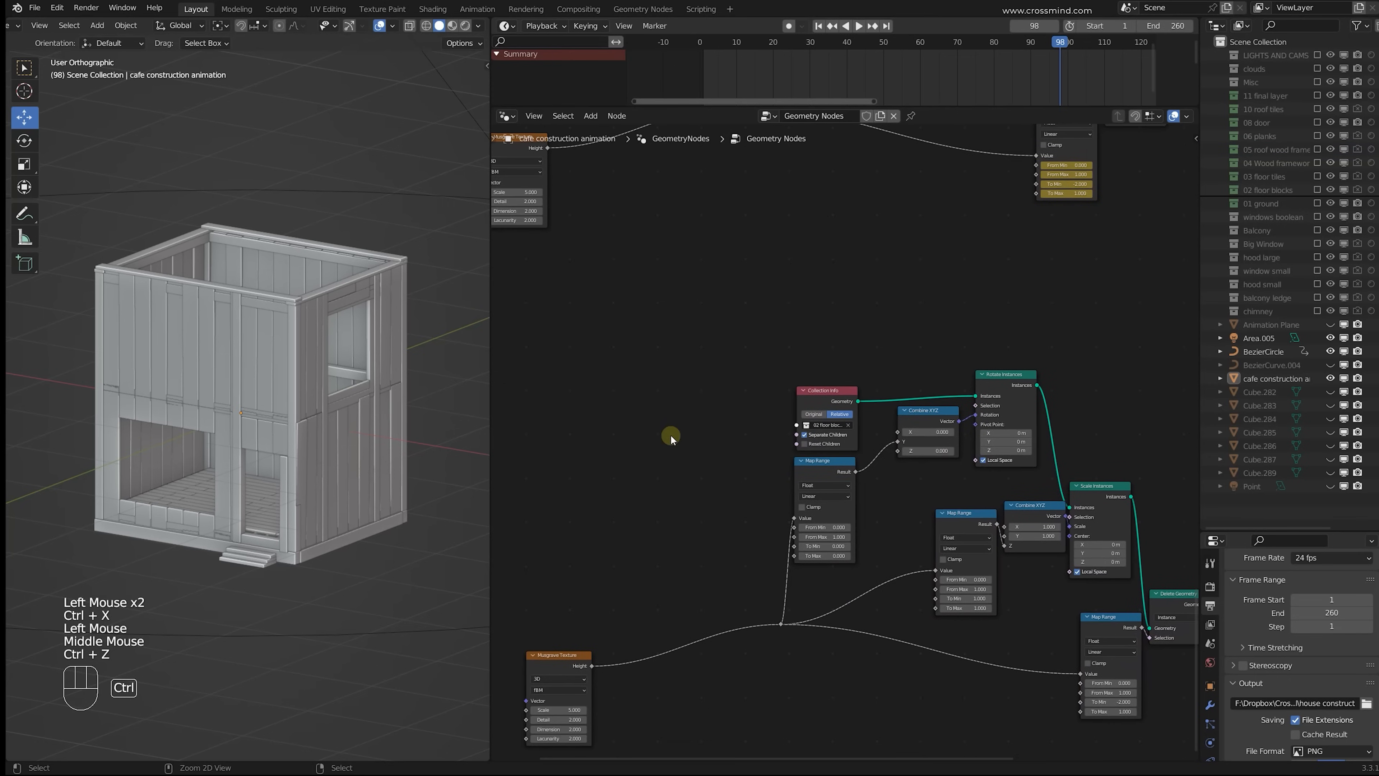
{"action": "middle_click_drag", "start_coordinate": [671, 438], "coordinate": [716, 415]}
{"action": "key", "text": "ctrl+z"}
Step: Move the roof wood framework Collection Info beside the new chain and delete the copied floor blocks Collection Info
{"action": "left_click_drag", "start_coordinate": [593, 475], "coordinate": [767, 364]}
{"action": "left_click", "coordinate": [856, 375]}
{"action": "key", "text": "ctrl+x"}
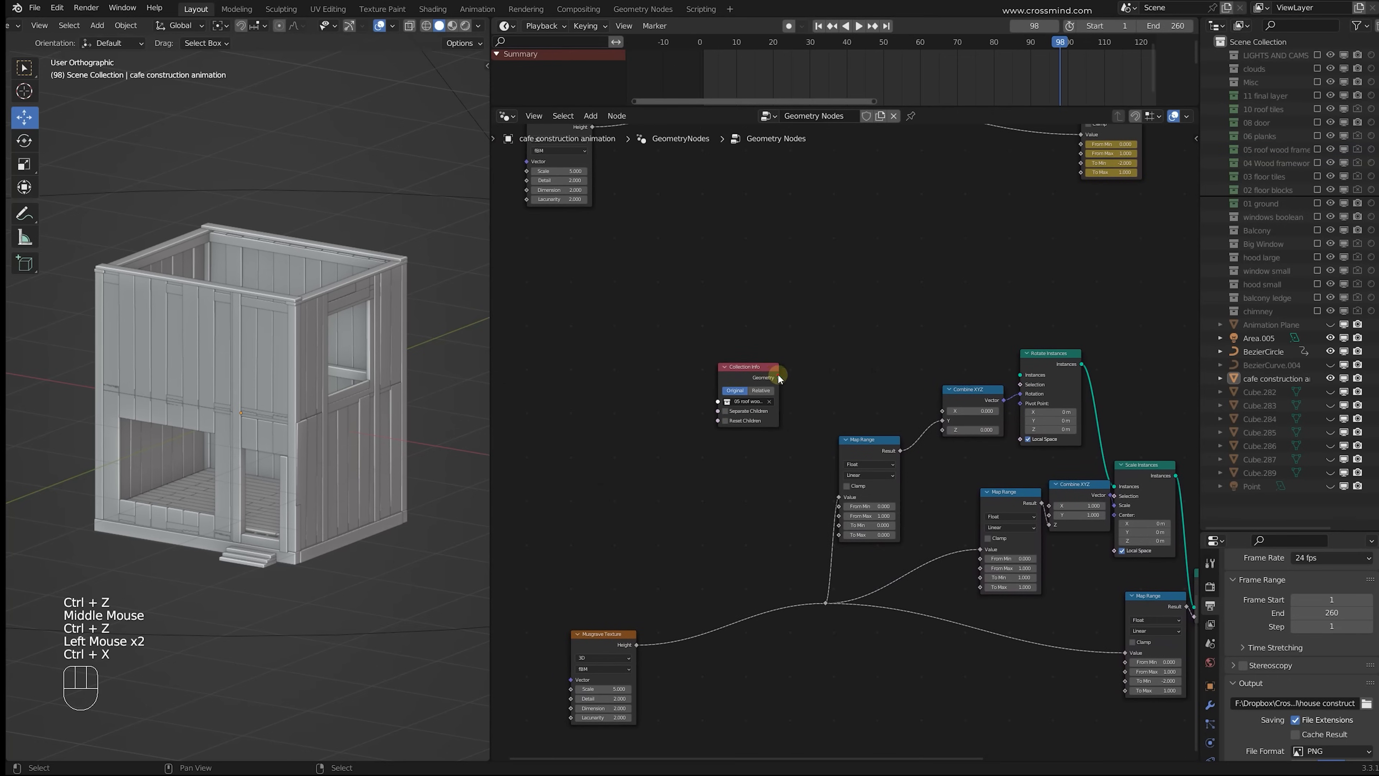
Step: Link the roof wood framework Collection Info to Rotate Instances and set it to Separate Children and Relative
{"action": "left_click", "coordinate": [927, 389]}
{"action": "scroll", "coordinate": [734, 412], "scroll_direction": "up", "scroll_amount": 2}
{"action": "left_click", "coordinate": [722, 404]}
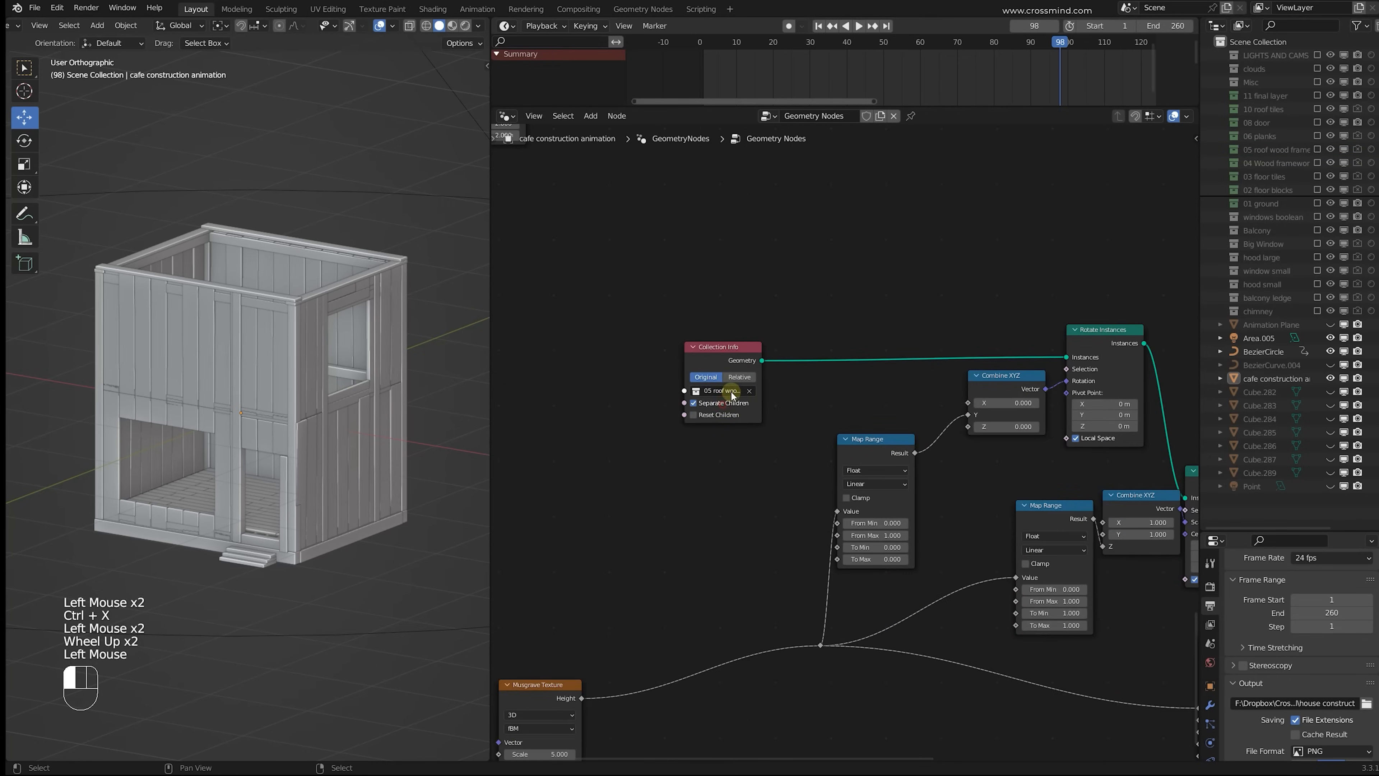
{"action": "left_click_drag", "start_coordinate": [730, 354], "coordinate": [877, 337]}
{"action": "middle_click_drag", "start_coordinate": [947, 526], "coordinate": [893, 389]}
{"action": "scroll", "coordinate": [858, 438], "scroll_direction": "down", "scroll_amount": 2}
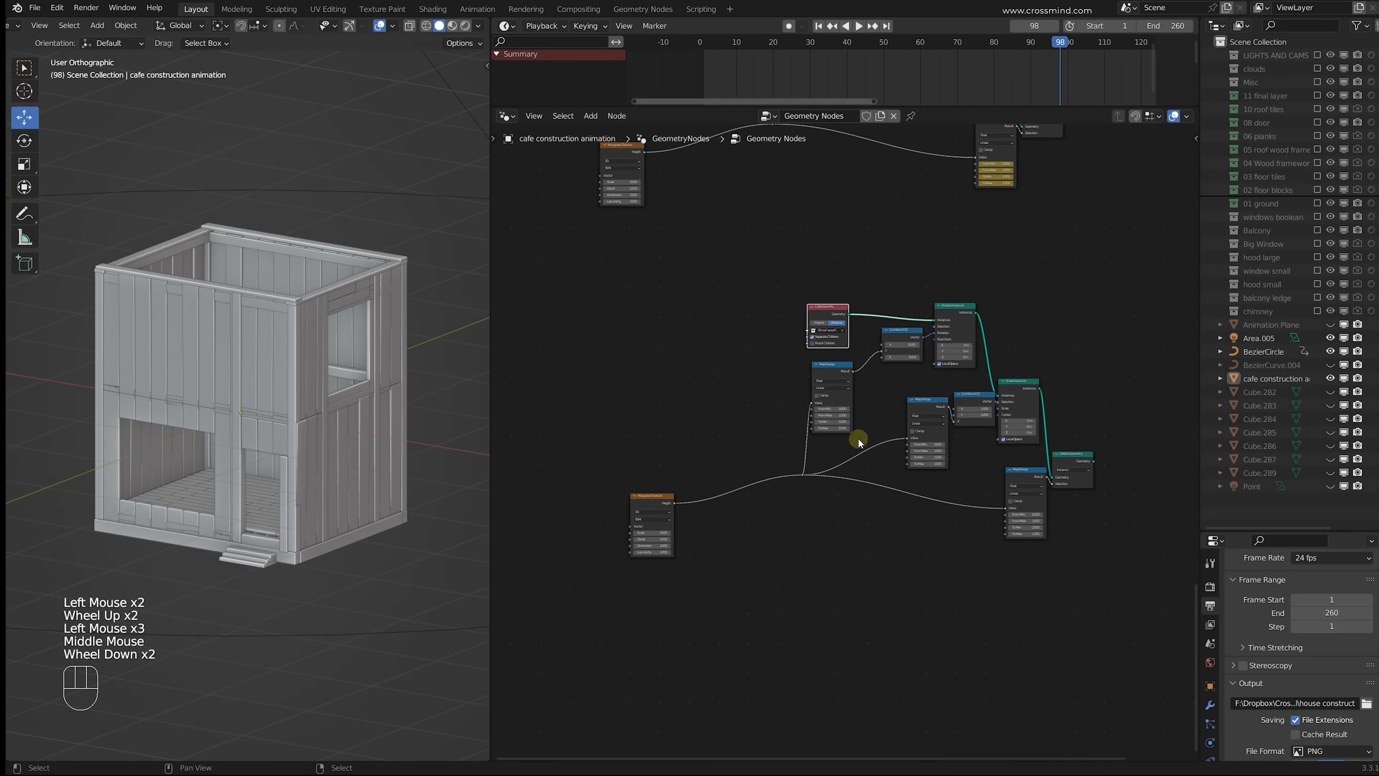
{"action": "scroll", "coordinate": [857, 437], "scroll_direction": "up", "scroll_amount": 2}
{"action": "middle_click_drag", "start_coordinate": [850, 259], "coordinate": [831, 447]}
{"action": "scroll", "coordinate": [831, 447], "scroll_direction": "up", "scroll_amount": 2}
{"action": "left_click", "coordinate": [809, 459]}
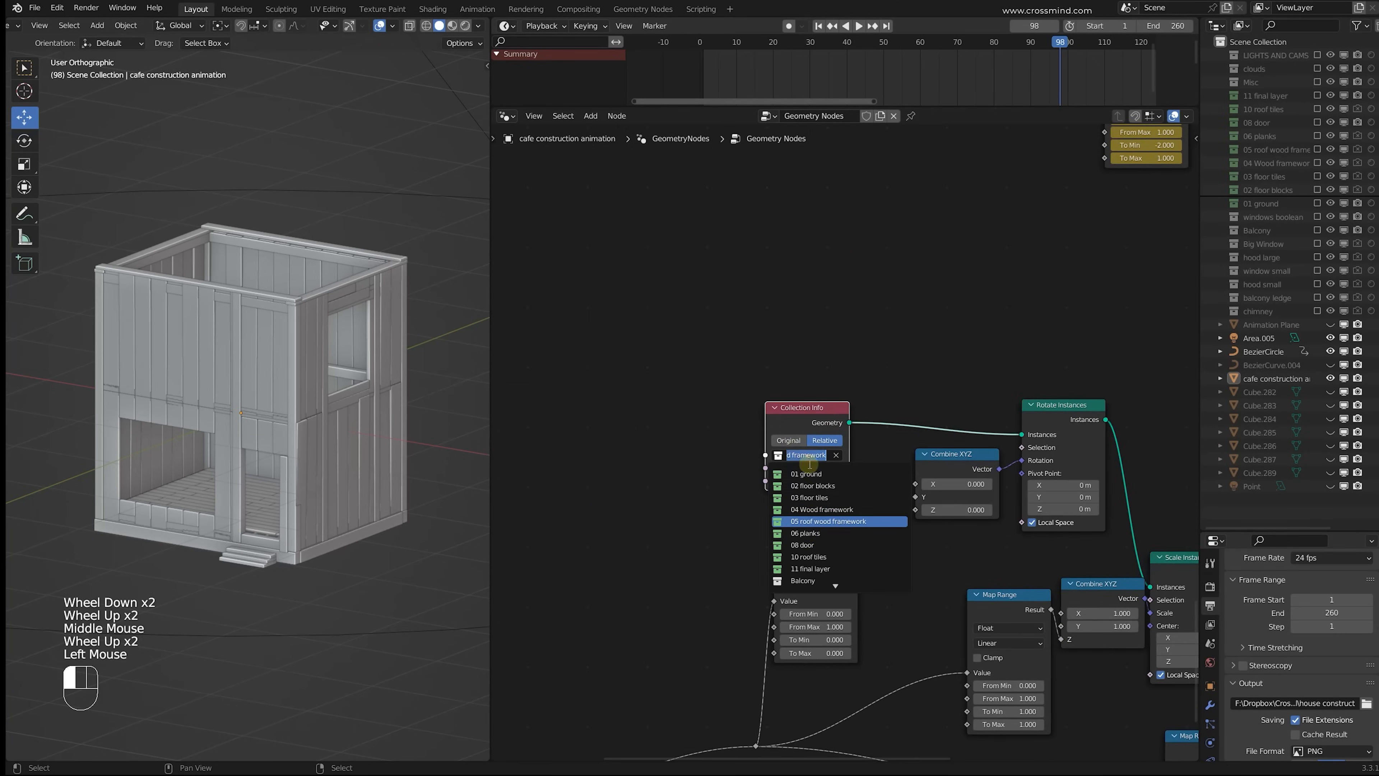
{"action": "left_click", "coordinate": [889, 349]}
Step: Connect the roof wood framework chain's Delete Geometry node to the shared Join Geometry node
{"action": "scroll", "coordinate": [888, 313], "scroll_direction": "down", "scroll_amount": 1}
{"action": "middle_click_drag", "start_coordinate": [888, 312], "coordinate": [832, 173]}
{"action": "middle_click_drag", "start_coordinate": [901, 359], "coordinate": [877, 333]}
{"action": "scroll", "coordinate": [928, 383], "scroll_direction": "up", "scroll_amount": 1}
{"action": "scroll", "coordinate": [927, 383], "scroll_direction": "down", "scroll_amount": 4}
{"action": "middle_click_drag", "start_coordinate": [955, 261], "coordinate": [929, 380]}
{"action": "left_click", "coordinate": [929, 355]}
{"action": "scroll", "coordinate": [929, 381], "scroll_direction": "up", "scroll_amount": 3}
{"action": "left_click", "coordinate": [893, 621], "text": "shift"}
{"action": "key", "text": "f"}
{"action": "scroll", "coordinate": [927, 394], "scroll_direction": "down", "scroll_amount": 2}
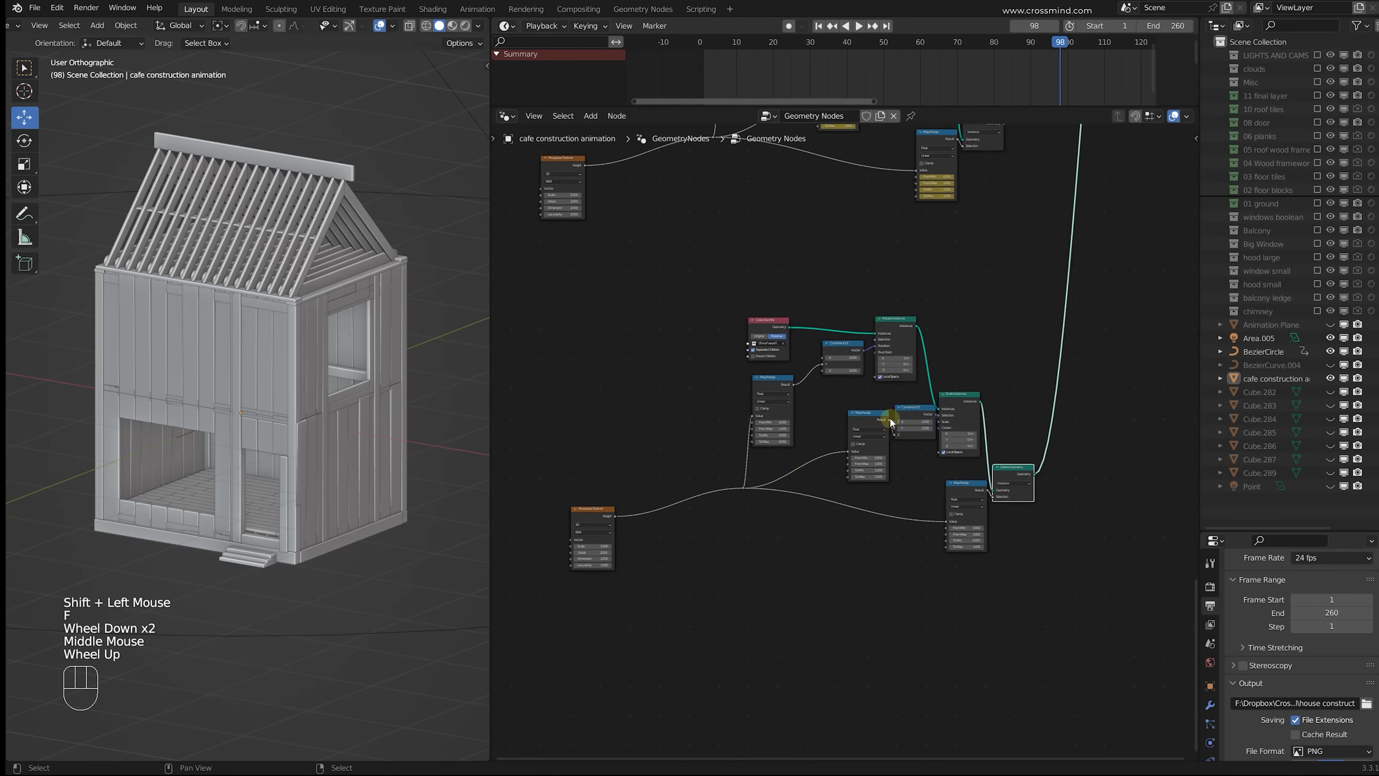
Step: At frame 50, keyframe all From and To values of the roof wood framework chain's rotation and scale Map Range nodes
{"action": "left_click_drag", "start_coordinate": [904, 46], "coordinate": [882, 68]}
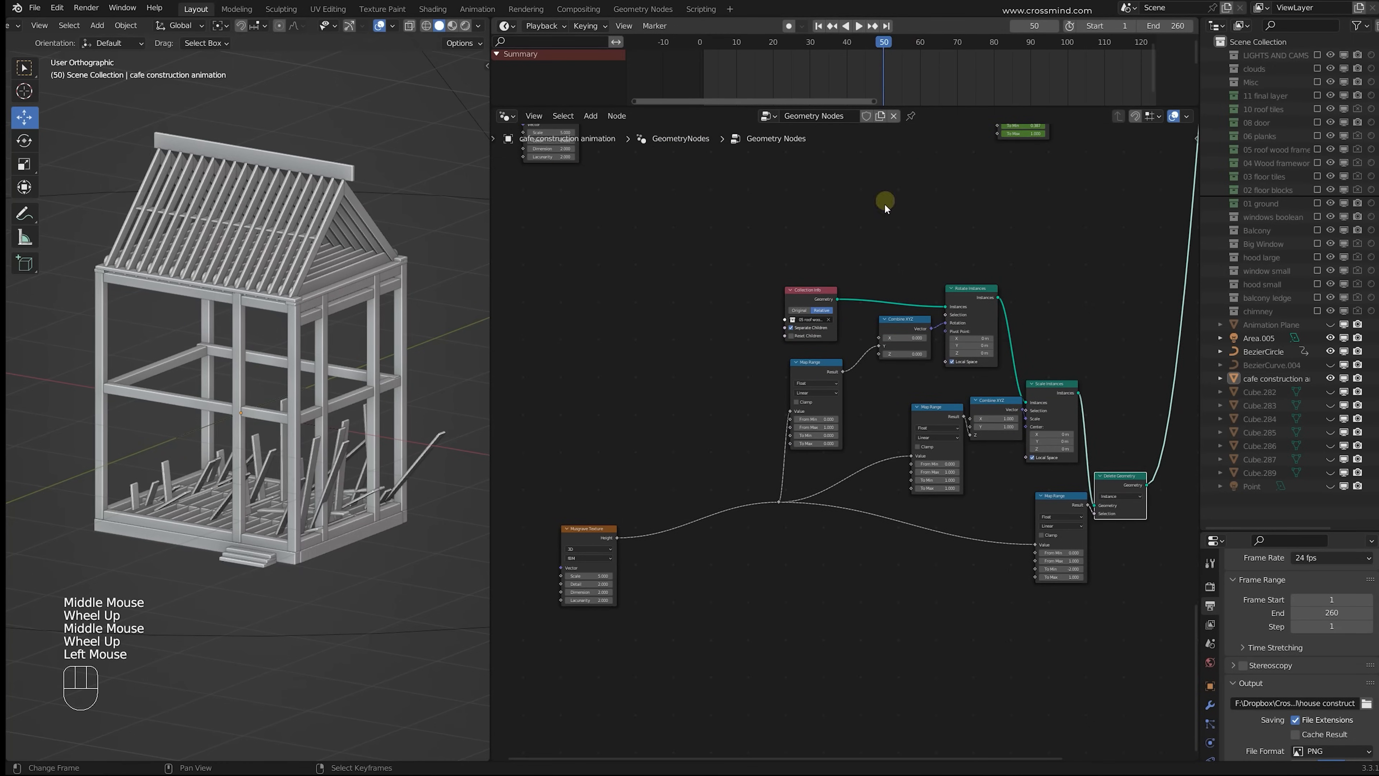
{"action": "scroll", "coordinate": [808, 456], "scroll_direction": "up", "scroll_amount": 1}
{"action": "middle_click_drag", "start_coordinate": [810, 454], "coordinate": [803, 461]}
{"action": "scroll", "coordinate": [803, 461], "scroll_direction": "up", "scroll_amount": 4}
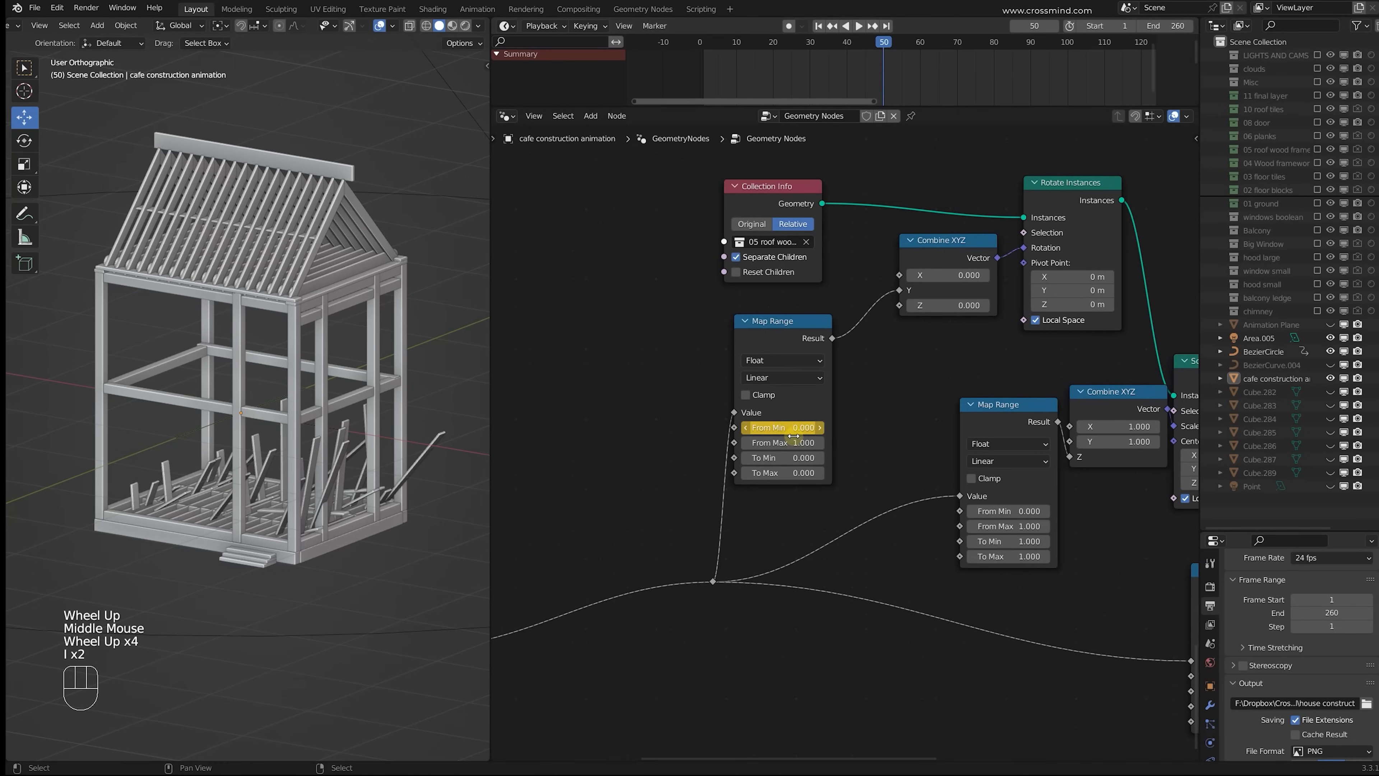
{"action": "middle_click_drag", "start_coordinate": [1021, 510], "coordinate": [873, 468]}
{"action": "key", "text": "i"}
{"action": "key", "text": "i"}
{"action": "key", "text": "i"}
{"action": "key", "text": "i"}
{"action": "key", "text": "i"}
{"action": "key", "text": "i"}
Step: Keyframe all From and To values of the Map Range feeding Delete Geometry at frame 50
{"action": "middle_click_drag", "start_coordinate": [1090, 634], "coordinate": [840, 547]}
{"action": "key", "text": "i"}
{"action": "key", "text": "i"}
{"action": "key", "text": "i"}
{"action": "key", "text": "i"}
{"action": "key", "text": "i"}
{"action": "middle_click_drag", "start_coordinate": [806, 476], "coordinate": [980, 518]}
{"action": "scroll", "coordinate": [980, 518], "scroll_direction": "down", "scroll_amount": 1}
Step: At frame 2, set the rotation Map Range's To Min to -4.000 and keyframe its four range values
{"action": "left_click_drag", "start_coordinate": [784, 69], "coordinate": [704, 74]}
{"action": "middle_click_drag", "start_coordinate": [595, 359], "coordinate": [741, 387]}
{"action": "scroll", "coordinate": [816, 427], "scroll_direction": "up", "scroll_amount": 2}
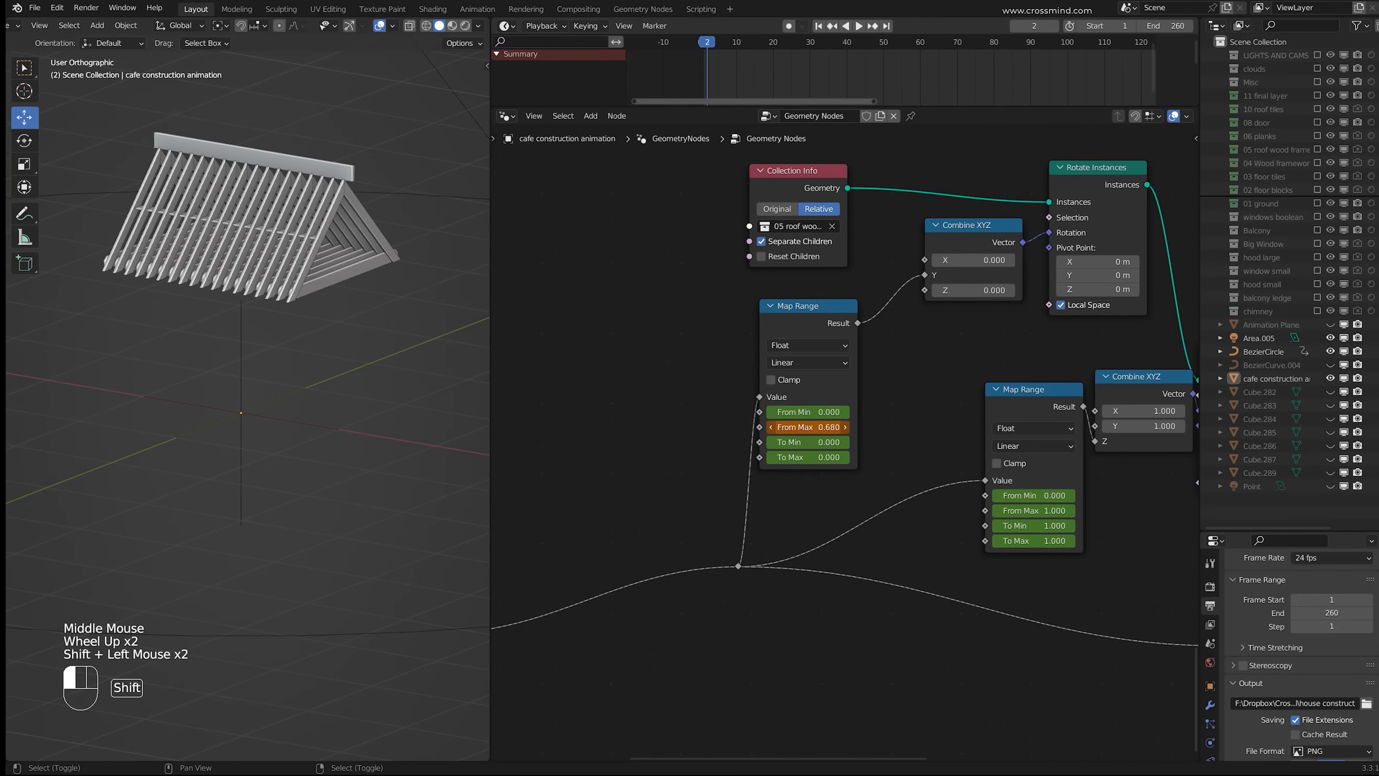
{"action": "left_click_drag", "start_coordinate": [832, 446], "coordinate": [727, 446], "text": "shift"}
{"action": "key", "text": "i"}
{"action": "key", "text": "i"}
{"action": "key", "text": "i"}
{"action": "key", "text": "i"}
{"action": "key", "text": "i"}
{"action": "key", "text": "i"}
{"action": "key", "text": "i"}
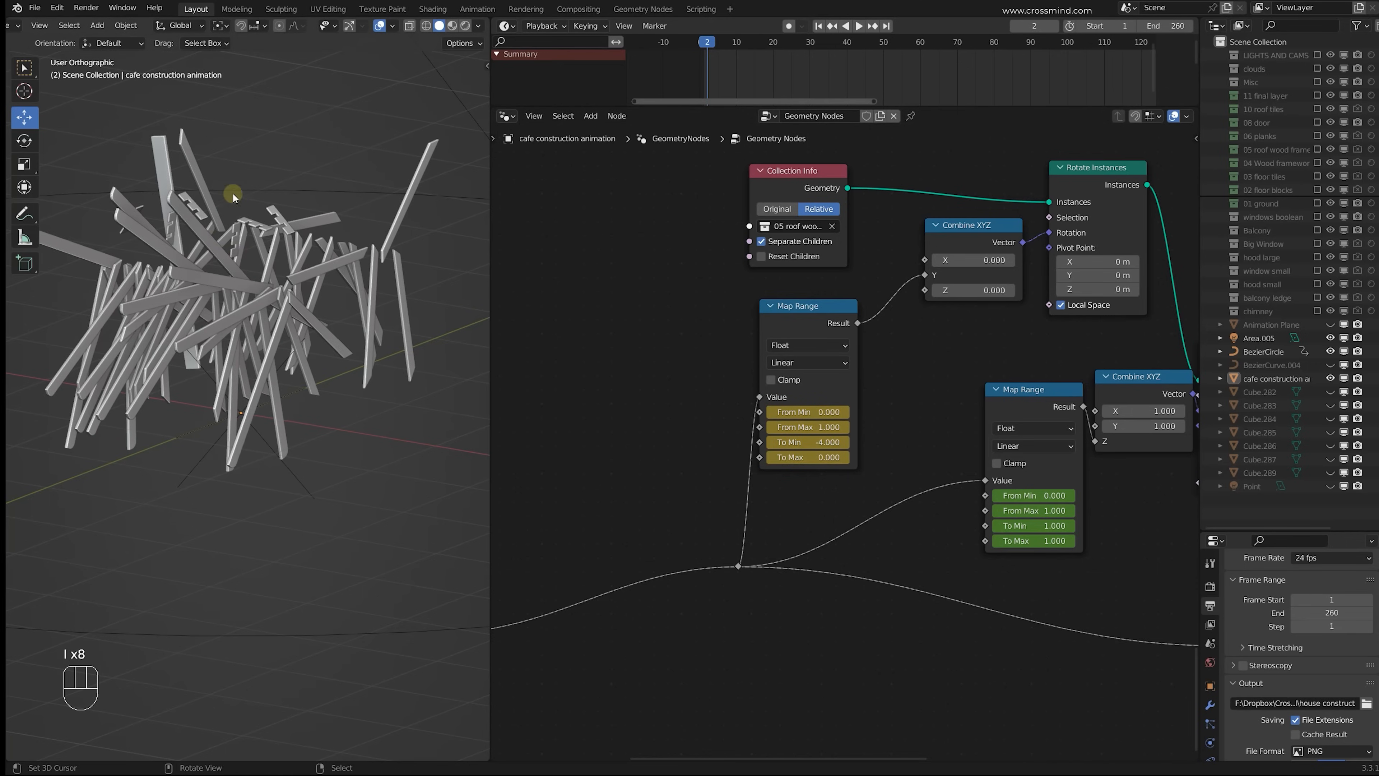
Step: Set the scale Map Range's To Min to 0.370 and To Max to 1.390, and keyframe its range values at frame 2
{"action": "middle_click_drag", "start_coordinate": [1071, 523], "coordinate": [778, 441]}
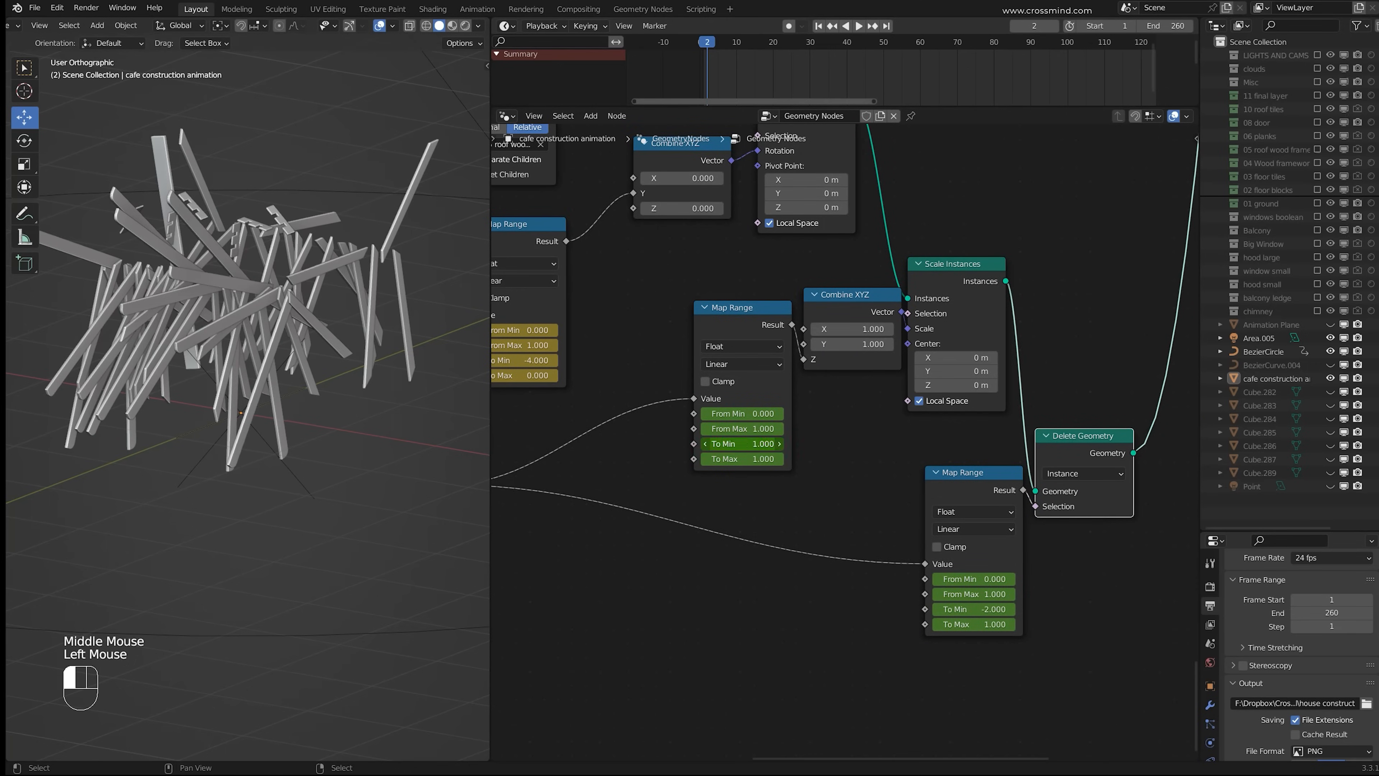
{"action": "left_click_drag", "start_coordinate": [761, 437], "coordinate": [730, 444]}
{"action": "left_click_drag", "start_coordinate": [768, 414], "coordinate": [768, 414], "text": "shift"}
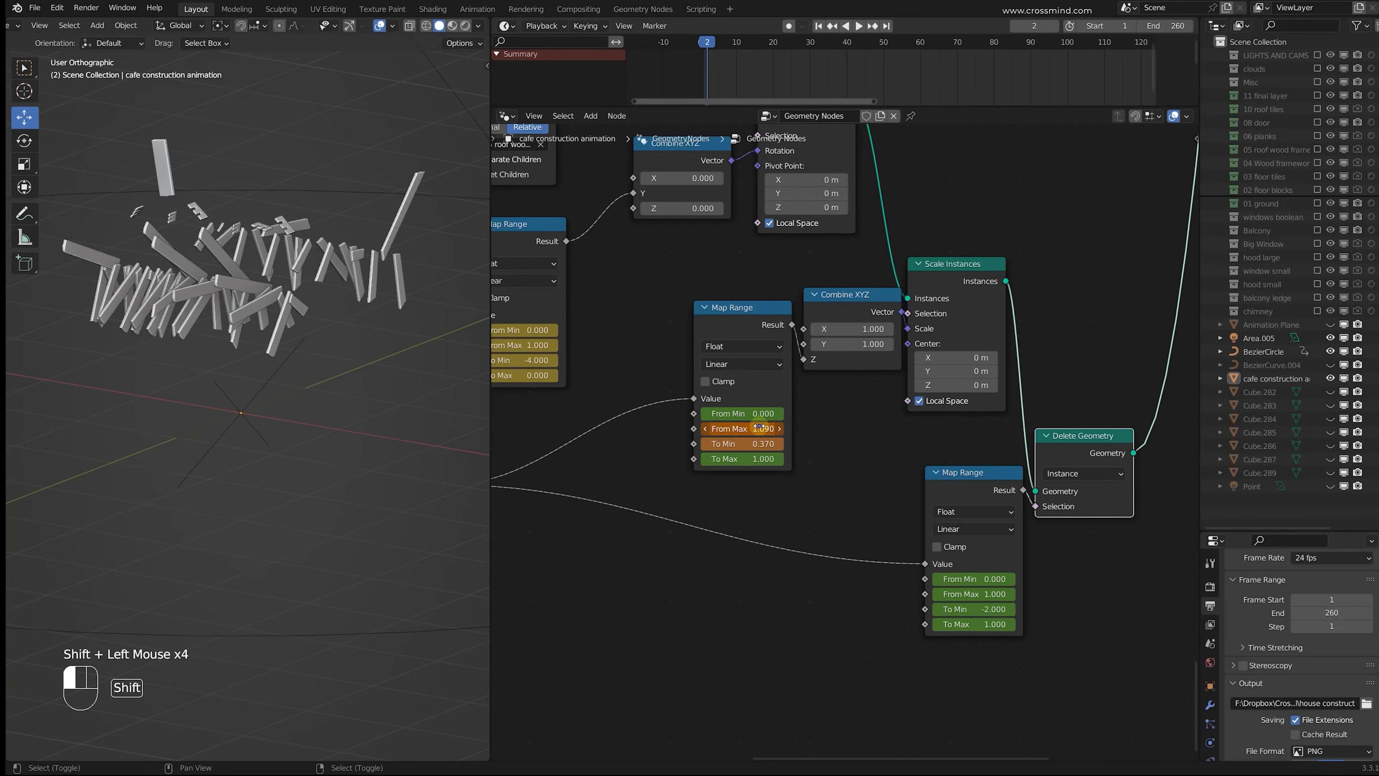
{"action": "left_click_drag", "start_coordinate": [744, 459], "coordinate": [766, 458], "text": "shift"}
{"action": "key", "text": "i"}
{"action": "key", "text": "i"}
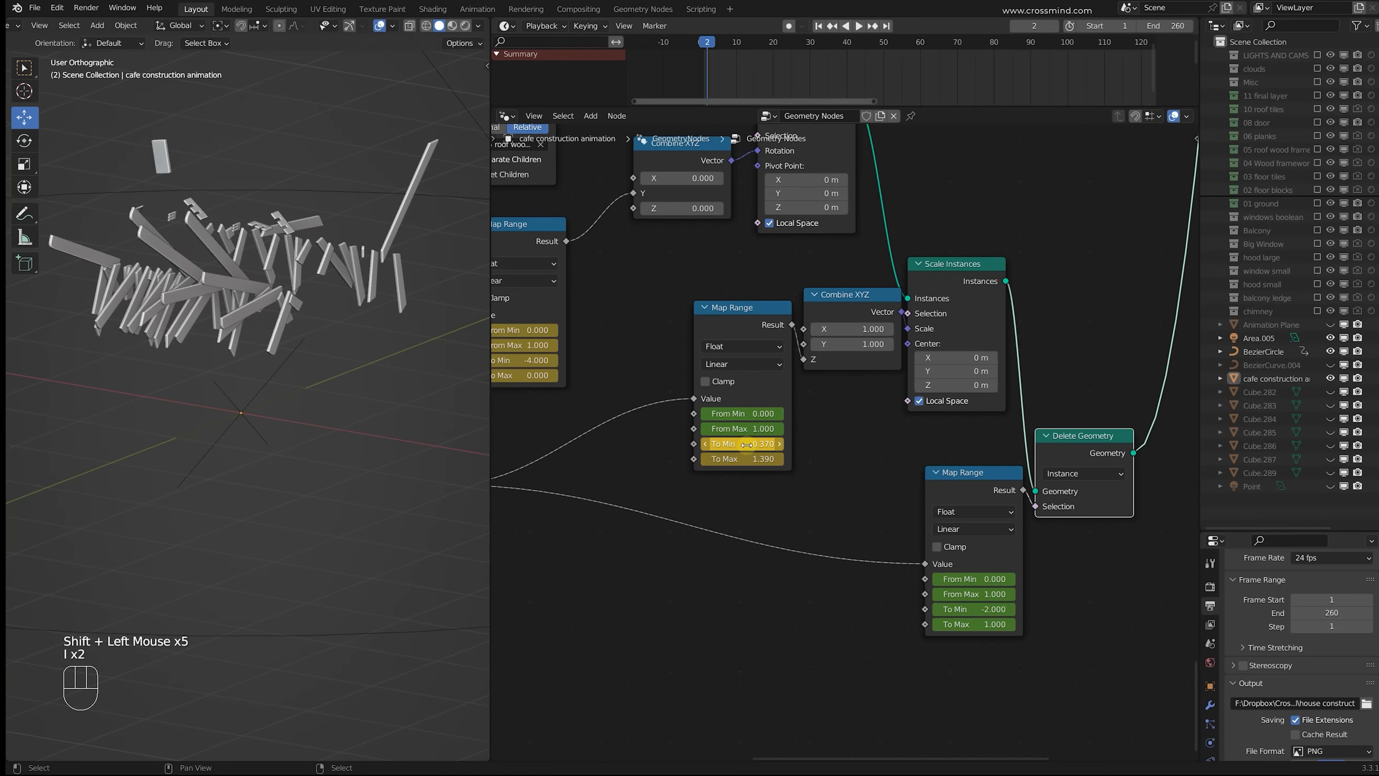
Step: Keyframe the Delete Geometry Map Range with From Max 0.020 and To Min 0.930 at frame 2, and To Min 1.020 at frame 1
{"action": "middle_click_drag", "start_coordinate": [996, 503], "coordinate": [963, 472]}
{"action": "left_click_drag", "start_coordinate": [945, 563], "coordinate": [969, 579], "text": "shift"}
{"action": "left_click", "coordinate": [1009, 581]}
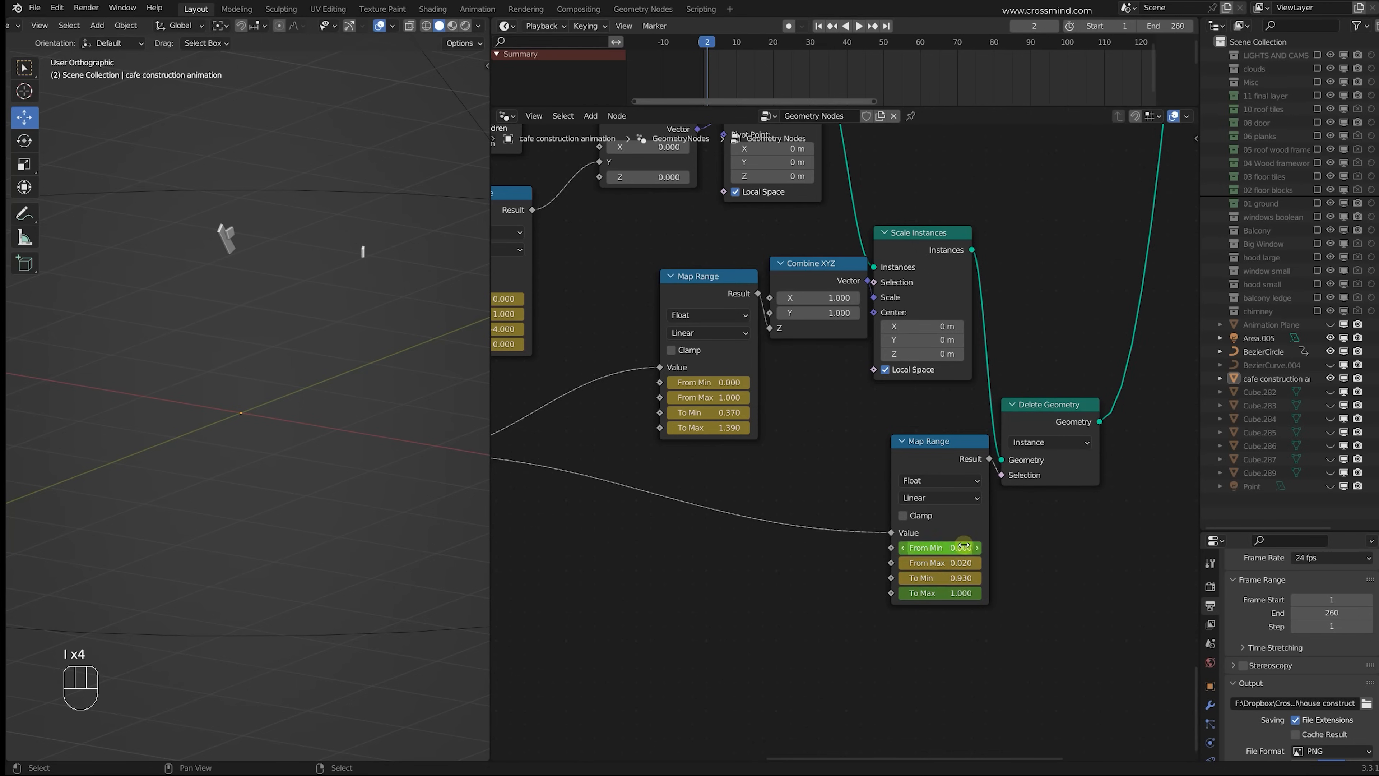
{"action": "key", "text": "Left"}
{"action": "left_click_drag", "start_coordinate": [939, 577], "coordinate": [972, 577], "text": "shift"}
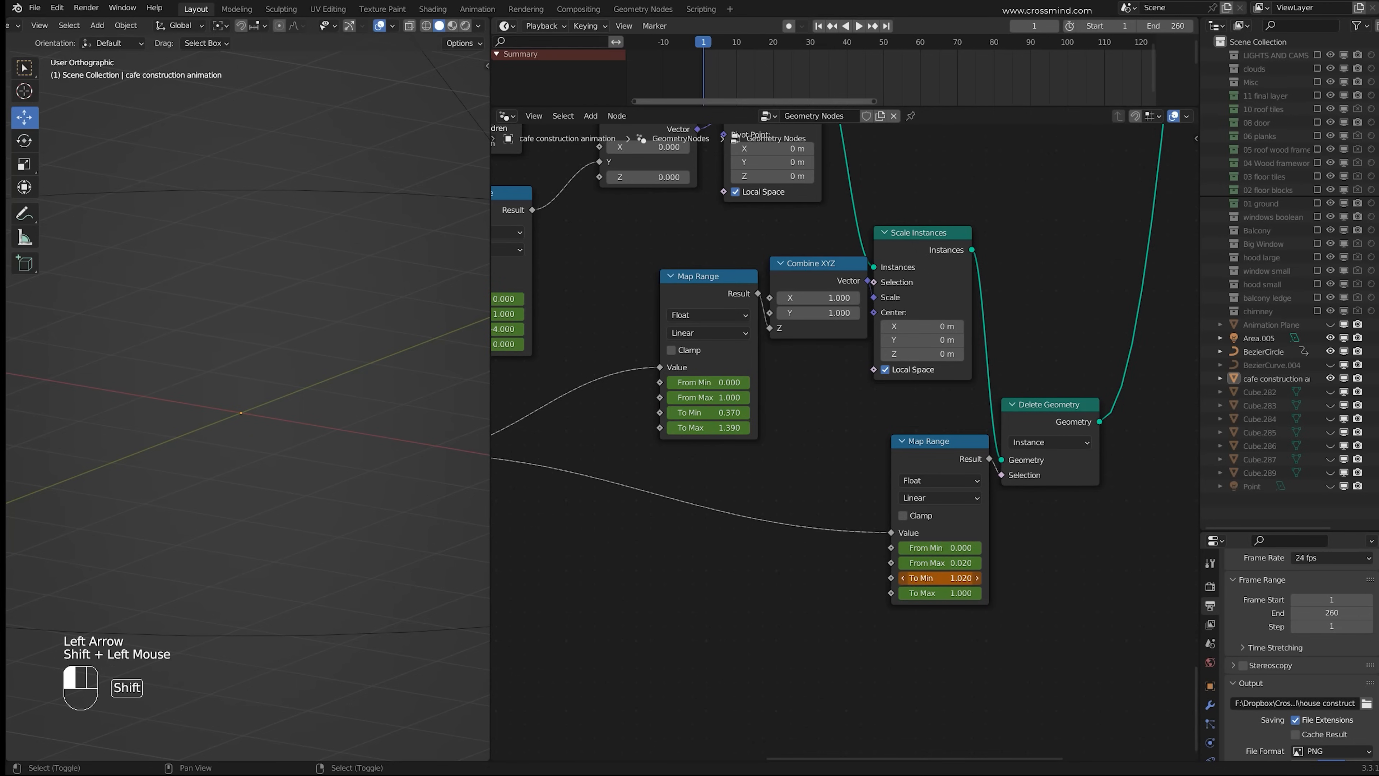
Step: Try to bring up the roof wood framework chain's keyframes by circle-selecting its nodes, and scrub to frame 26
{"action": "scroll", "coordinate": [975, 465], "scroll_direction": "down", "scroll_amount": 4}
{"action": "middle_click_drag", "start_coordinate": [975, 466], "coordinate": [914, 348]}
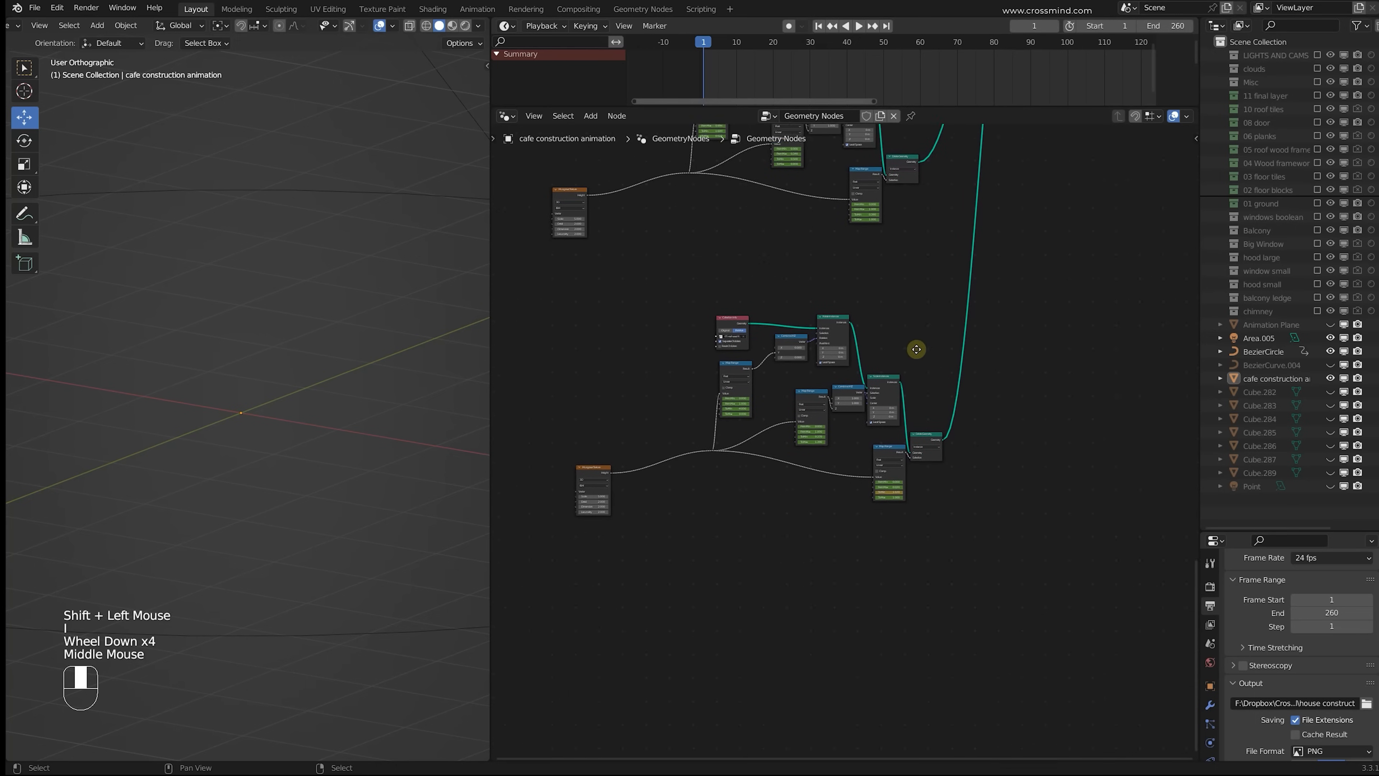
{"action": "right_click", "coordinate": [850, 332]}
{"action": "right_click", "coordinate": [850, 332]}
{"action": "key", "text": "c"}
{"action": "mouse_move", "coordinate": [557, 518]}
{"action": "left_mouse_down"}
{"action": "mouse_move", "coordinate": [945, 438]}
{"action": "mouse_move", "coordinate": [1068, 567]}
{"action": "left_mouse_up"}
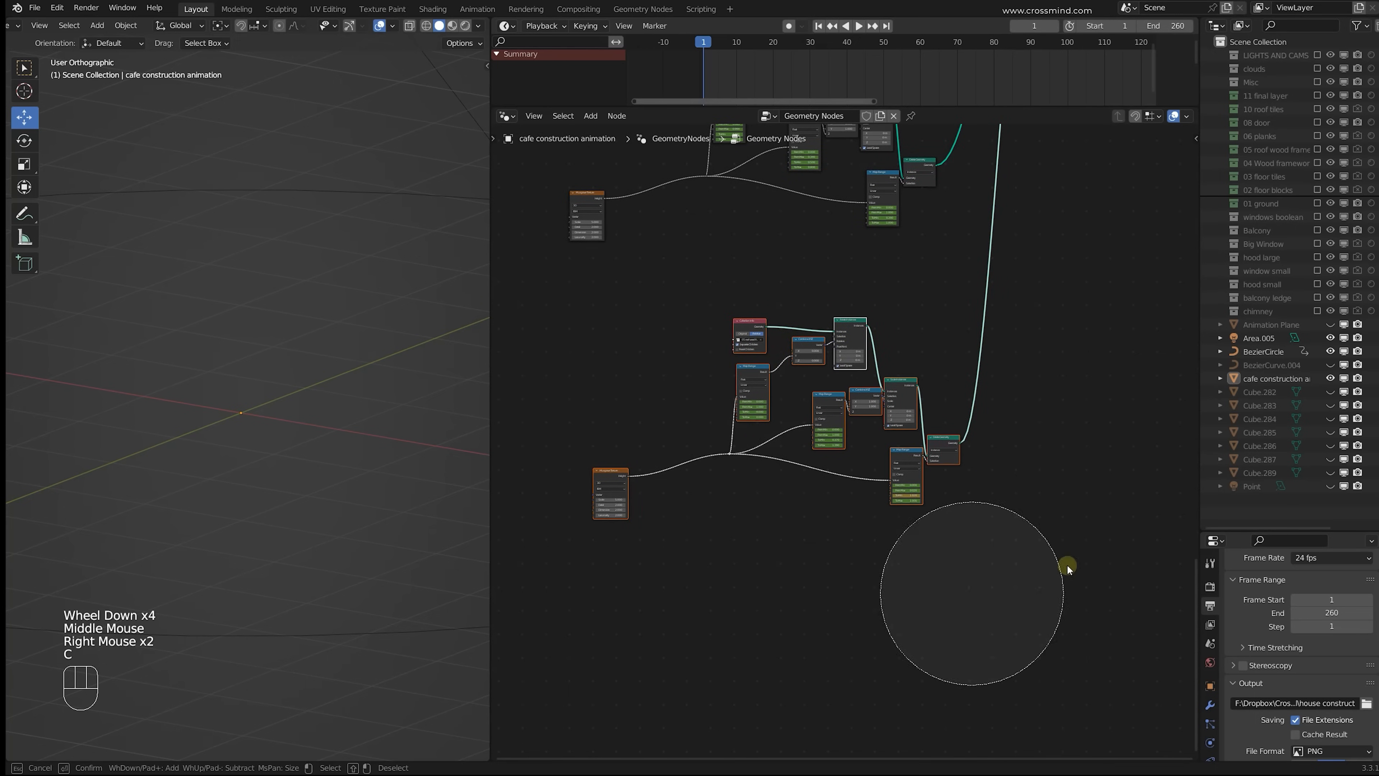
{"action": "right_click", "coordinate": [1064, 564]}
{"action": "left_click_drag", "start_coordinate": [779, 68], "coordinate": [794, 68]}
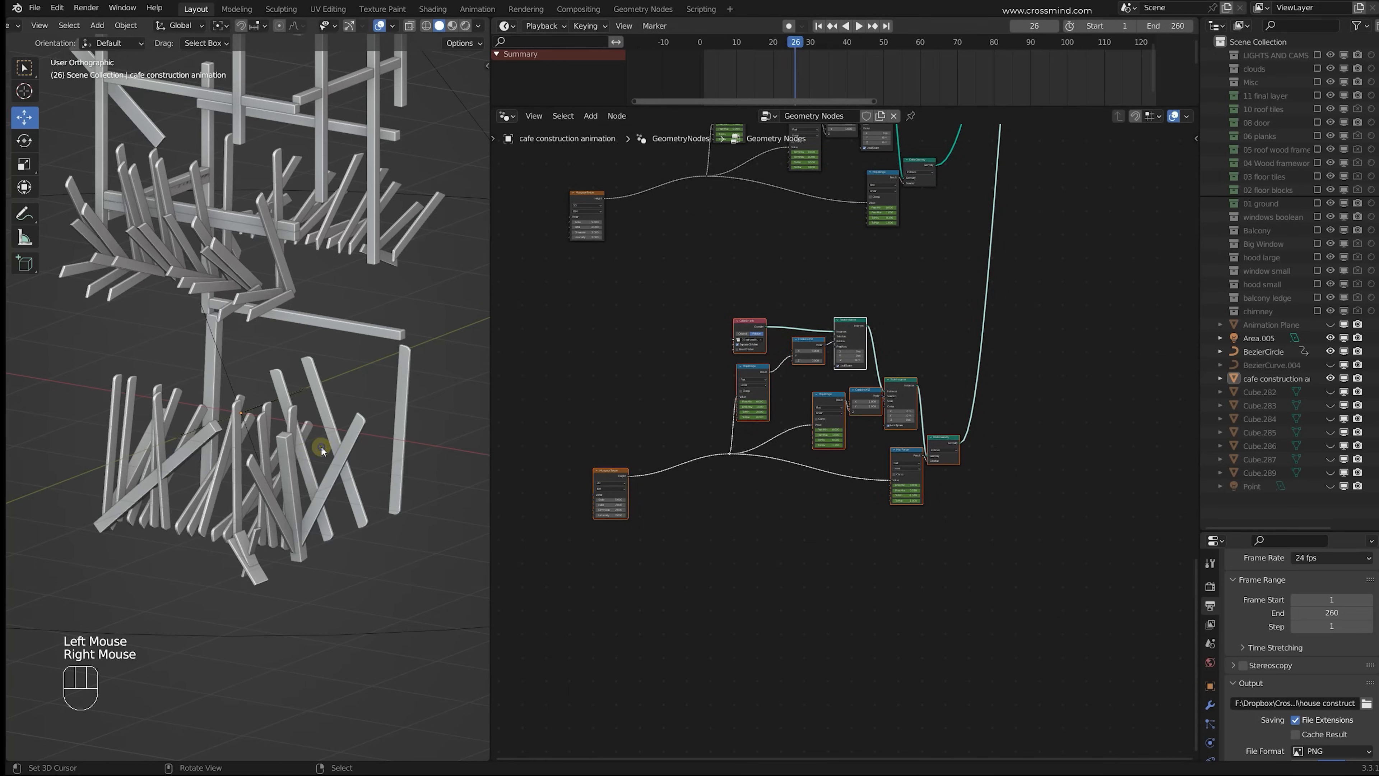
Step: Select the cafe construction animation object and circle-select all nodes of the roof wood framework chain
{"action": "left_click", "coordinate": [306, 495]}
{"action": "right_click", "coordinate": [852, 334]}
{"action": "key", "text": "c"}
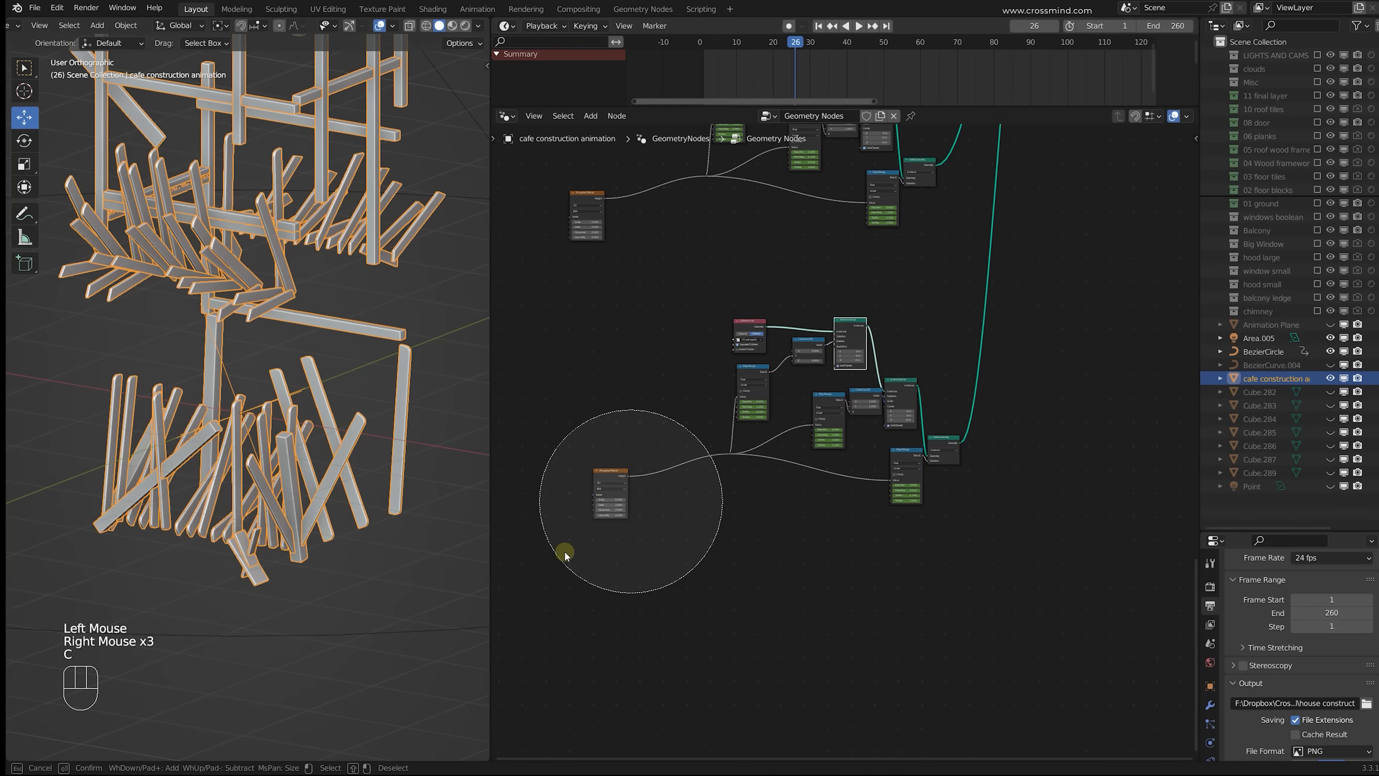
{"action": "mouse_move", "coordinate": [563, 552]}
{"action": "left_mouse_down"}
{"action": "mouse_move", "coordinate": [963, 503]}
{"action": "mouse_move", "coordinate": [1077, 473]}
{"action": "left_mouse_up"}
{"action": "right_click", "coordinate": [1077, 472]}
Step: Shift the roof wood framework chain's keyframes to about frames 54 and 103, and scrub to frame 95 to preview
{"action": "key", "text": "a"}
{"action": "key", "text": "g"}
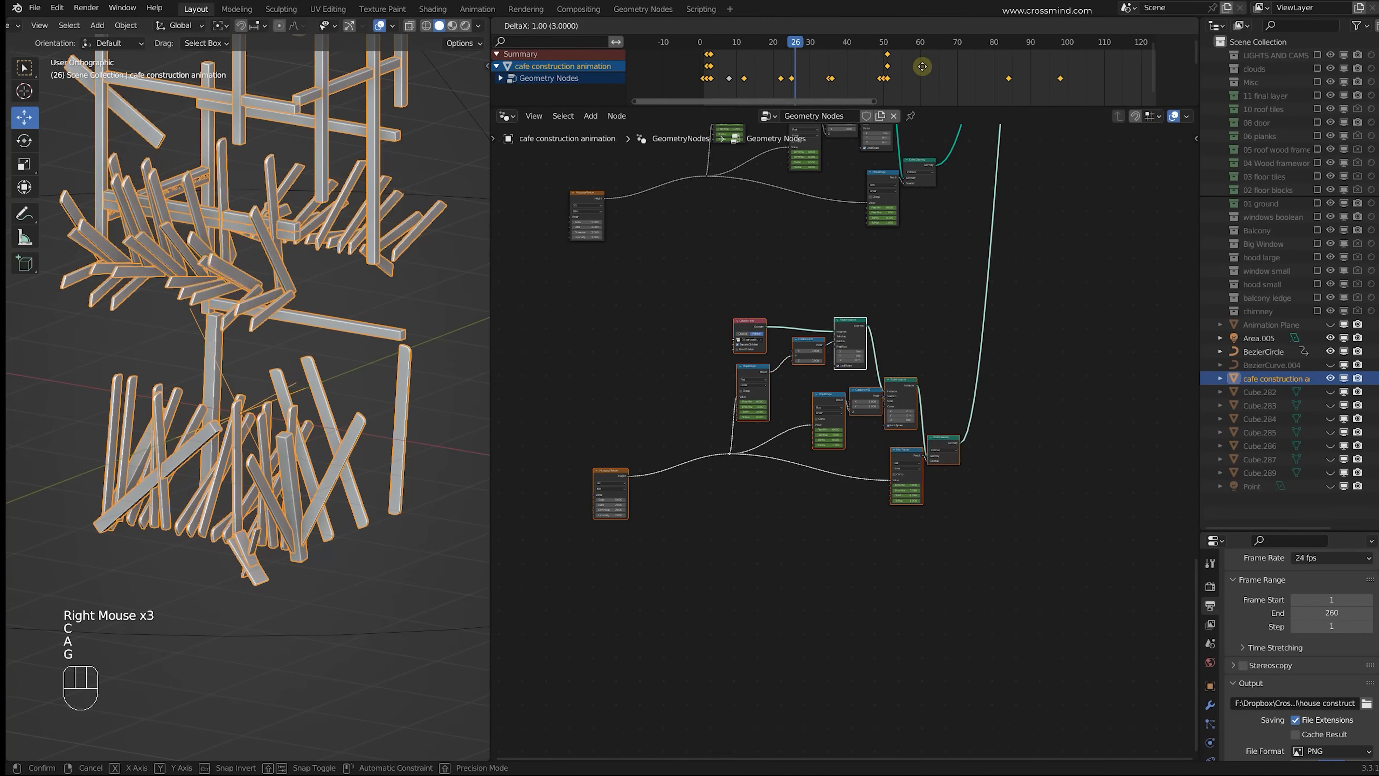
{"action": "left_click", "coordinate": [1051, 70]}
{"action": "left_click_drag", "start_coordinate": [849, 44], "coordinate": [906, 72]}
{"action": "key", "text": "g"}
{"action": "left_click", "coordinate": [946, 68]}
{"action": "middle_click_drag", "start_coordinate": [881, 75], "coordinate": [798, 77]}
{"action": "key", "text": "g"}
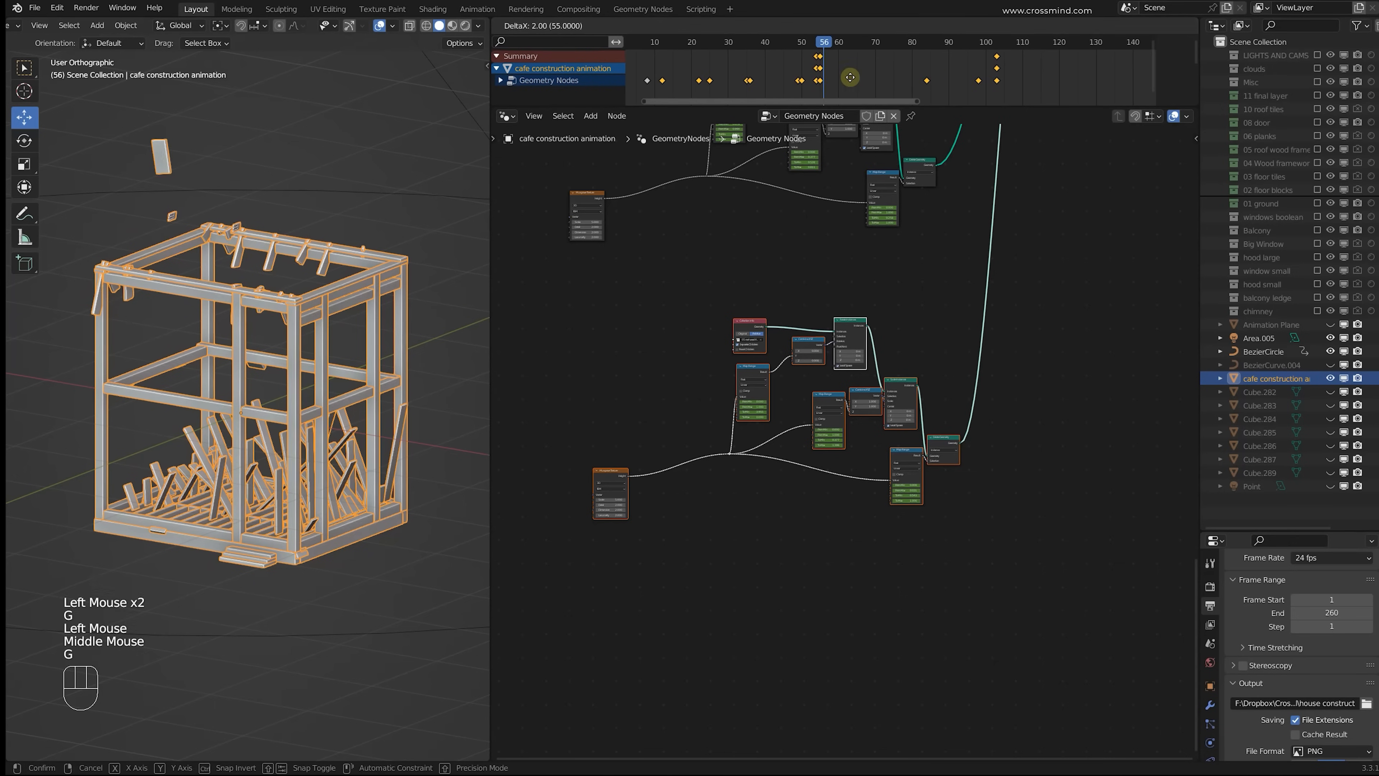
{"action": "left_click", "coordinate": [807, 75]}
{"action": "left_click_drag", "start_coordinate": [766, 45], "coordinate": [816, 83]}
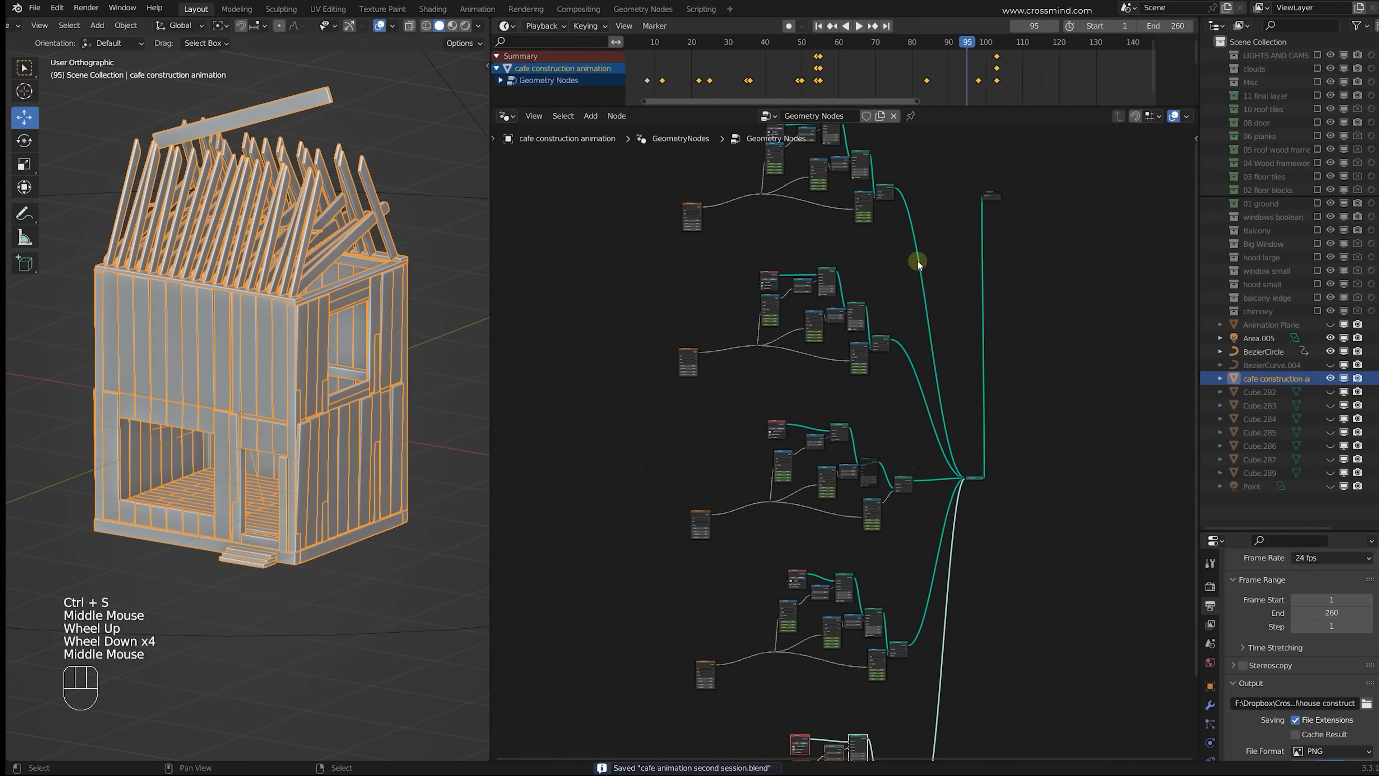
Step: Duplicate the topmost floor blocks node chain with its links and place the copy below the roof wood framework chain
{"action": "middle_click_drag", "start_coordinate": [917, 262], "coordinate": [932, 243]}
{"action": "scroll", "coordinate": [932, 244], "scroll_direction": "up", "scroll_amount": 1}
{"action": "right_click", "coordinate": [899, 330]}
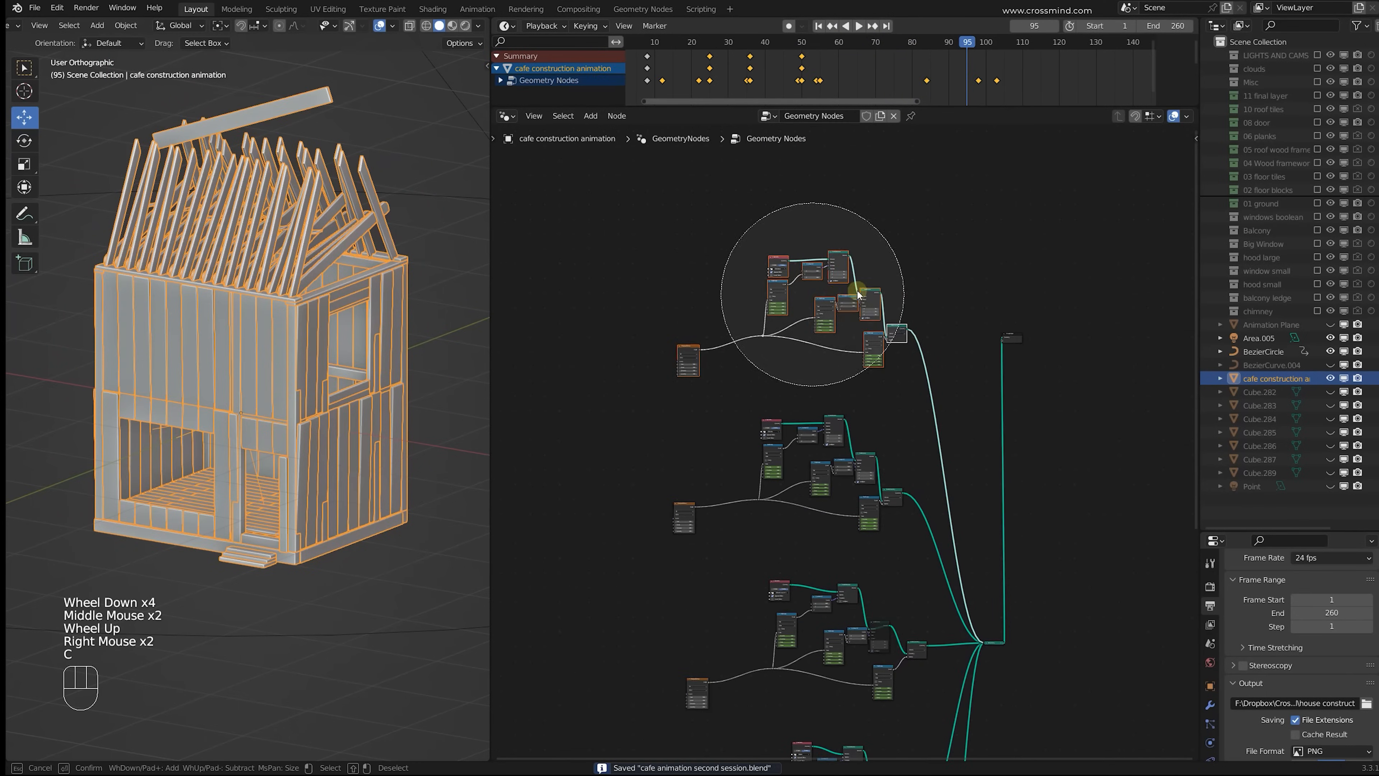
{"action": "scroll", "coordinate": [869, 293], "scroll_direction": "down", "scroll_amount": 1}
{"action": "scroll", "coordinate": [897, 295], "scroll_direction": "down", "scroll_amount": 1}
{"action": "middle_click_drag", "start_coordinate": [897, 295], "coordinate": [846, 209]}
{"action": "key", "text": "ctrl+shift+d"}
{"action": "left_click", "coordinate": [834, 763]}
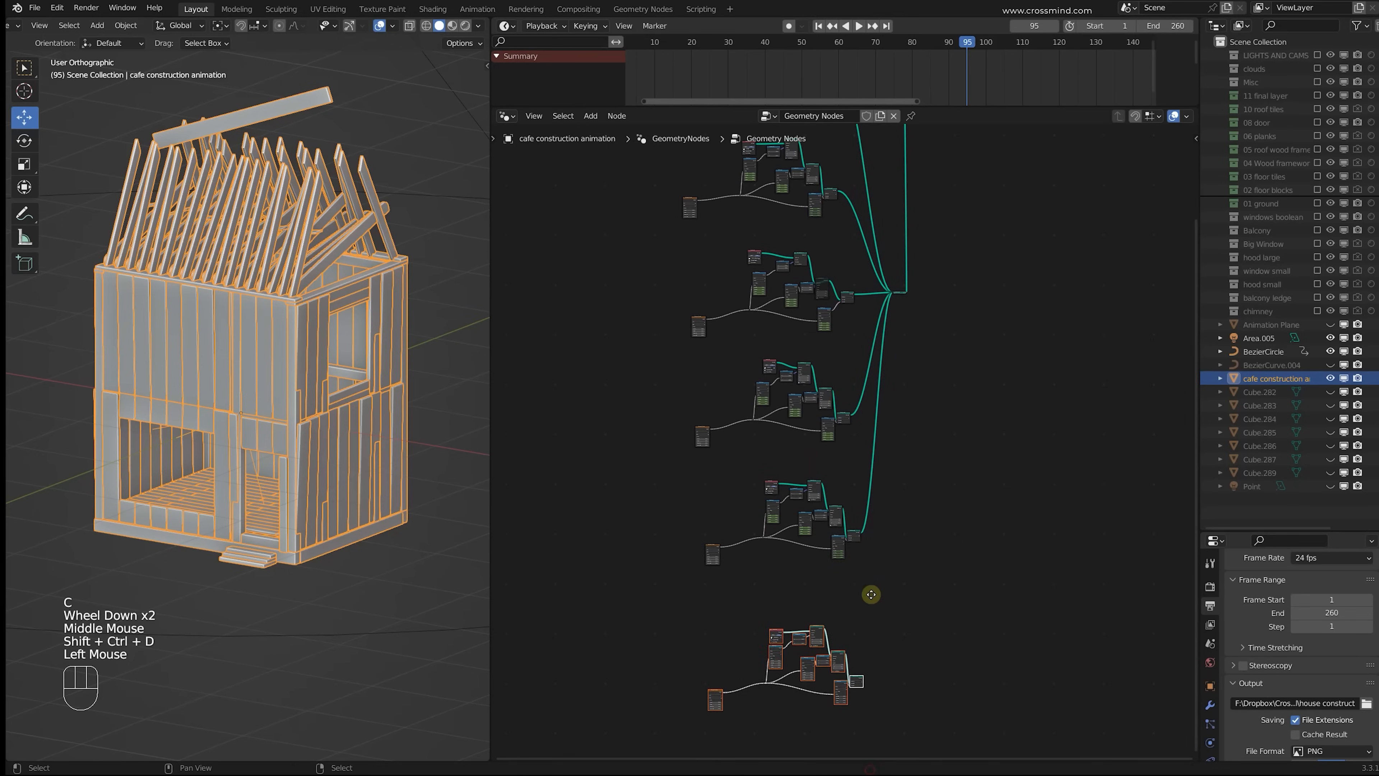
Step: Set the new chain's Collection Info to the 10 roof tiles collection
{"action": "scroll", "coordinate": [872, 306], "scroll_direction": "up", "scroll_amount": 4}
{"action": "middle_click_drag", "start_coordinate": [871, 594], "coordinate": [806, 347]}
{"action": "scroll", "coordinate": [805, 348], "scroll_direction": "up", "scroll_amount": 3}
{"action": "left_click", "coordinate": [742, 360]}
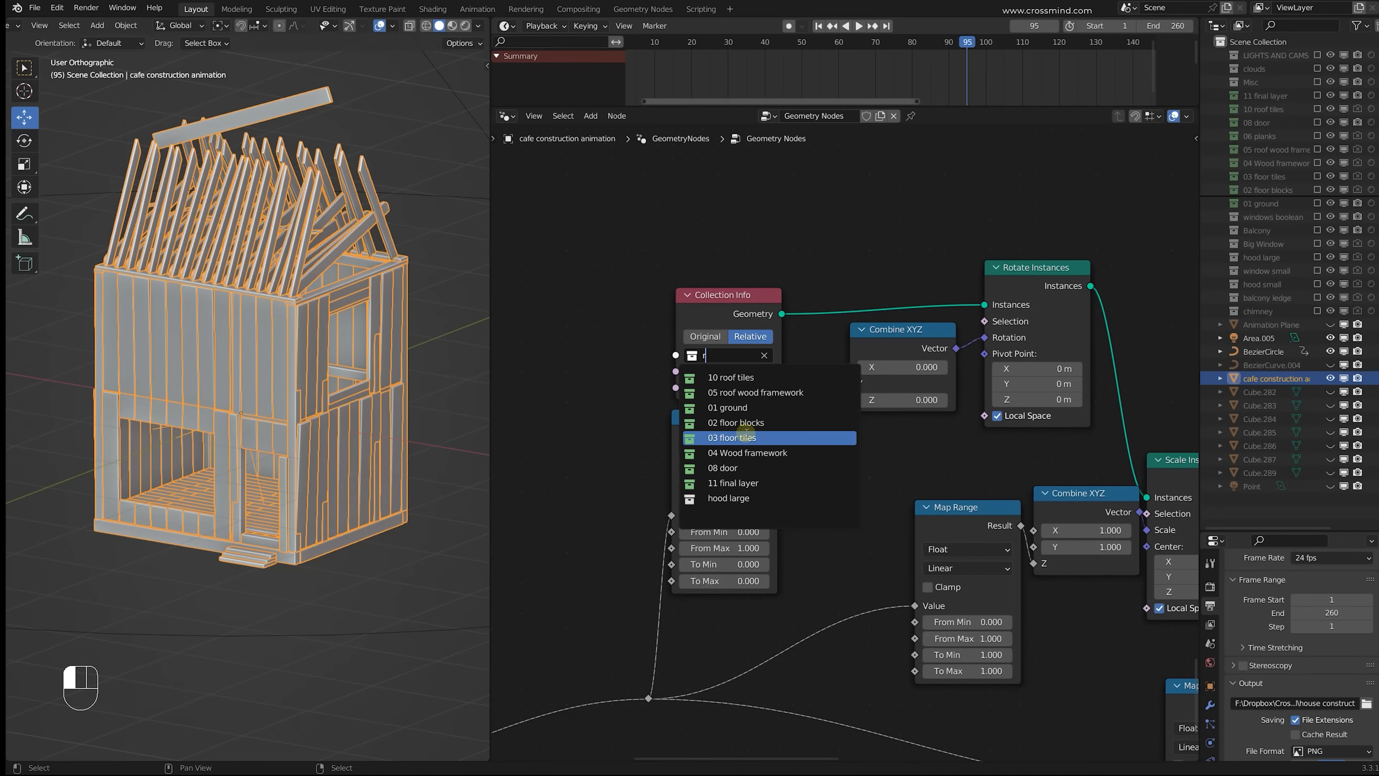
{"action": "left_click", "coordinate": [753, 377]}
{"action": "scroll", "coordinate": [757, 386], "scroll_direction": "down", "scroll_amount": 3}
Step: At frame 50, keyframe the From and To values of the roof tiles chain's rotation, scale and Delete Geometry Map Range nodes
{"action": "left_click_drag", "start_coordinate": [828, 91], "coordinate": [800, 62]}
{"action": "scroll", "coordinate": [875, 375], "scroll_direction": "up", "scroll_amount": 5}
{"action": "middle_click_drag", "start_coordinate": [875, 375], "coordinate": [800, 493]}
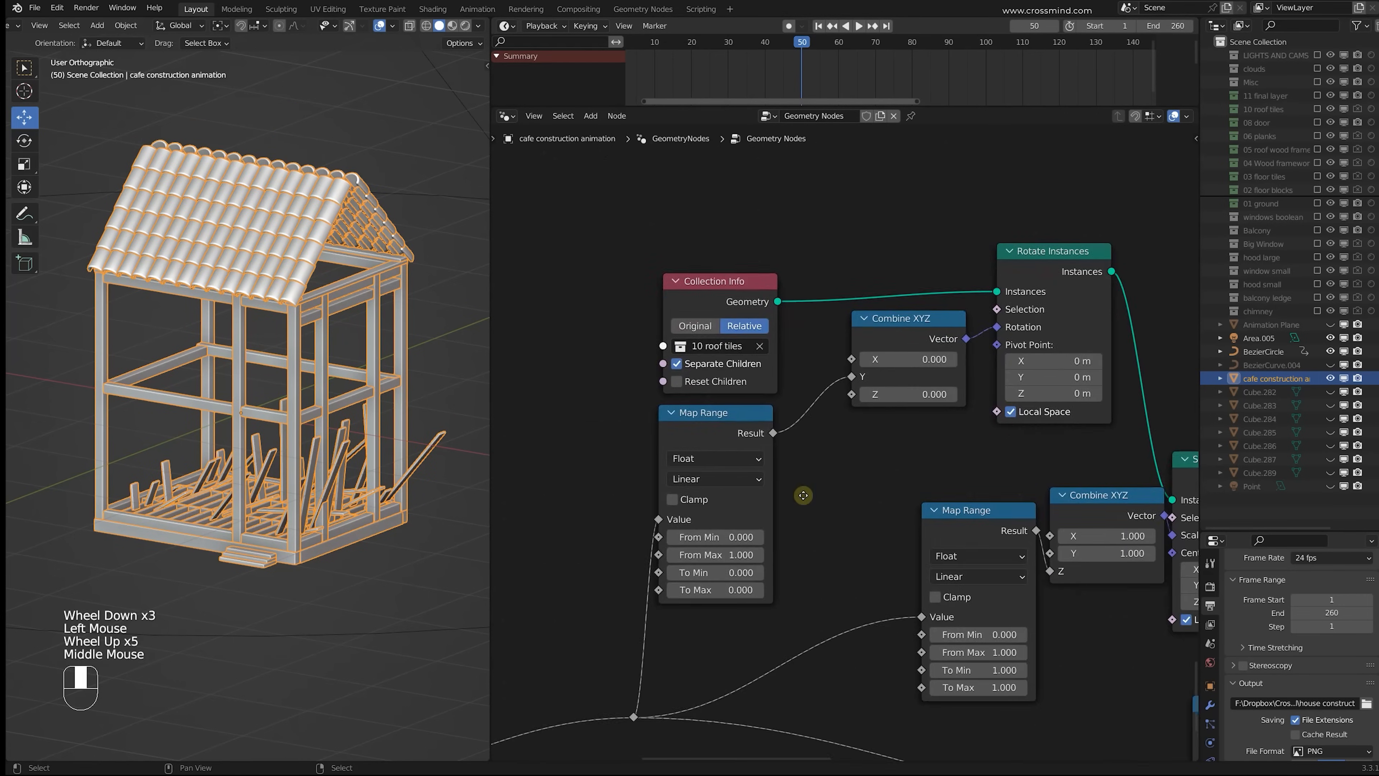
{"action": "scroll", "coordinate": [729, 482], "scroll_direction": "up", "scroll_amount": 2}
{"action": "key", "text": "i"}
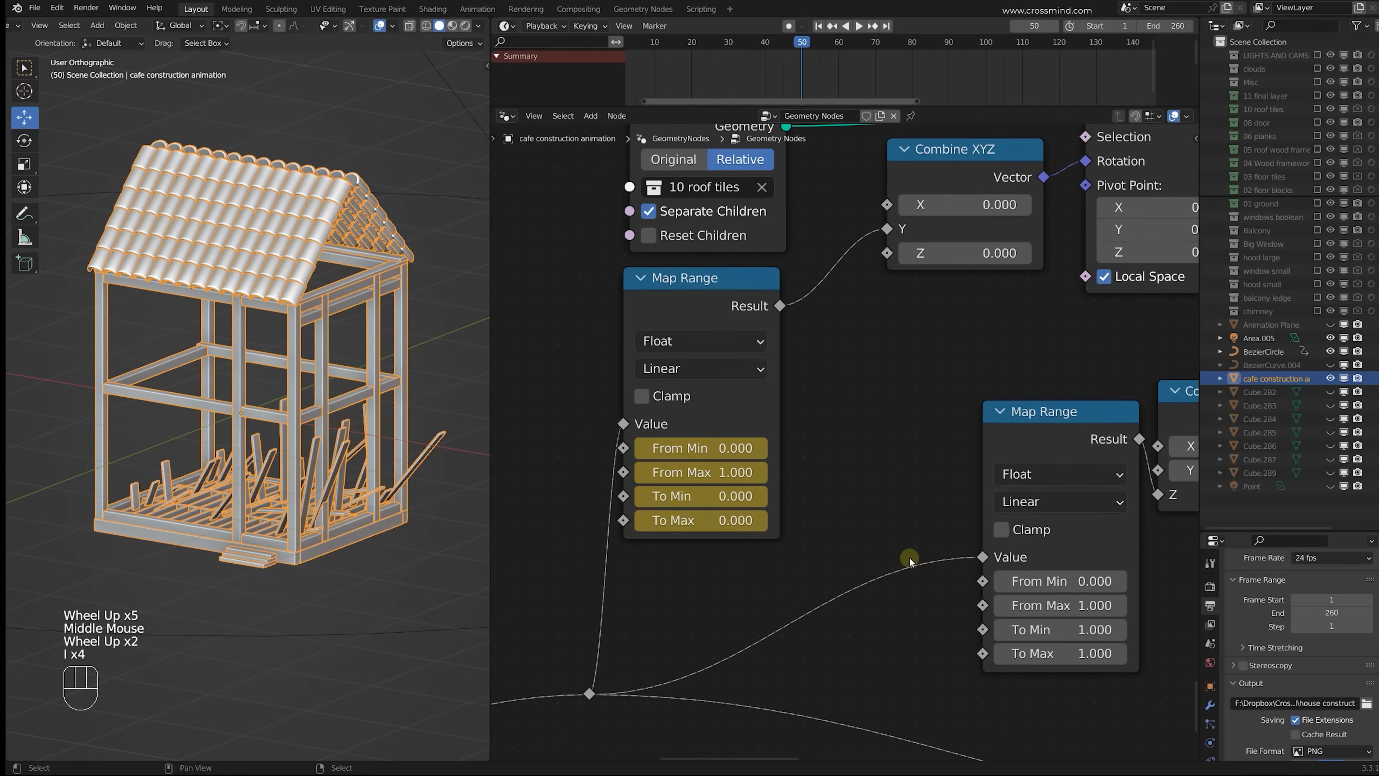
{"action": "middle_click_drag", "start_coordinate": [910, 561], "coordinate": [784, 430]}
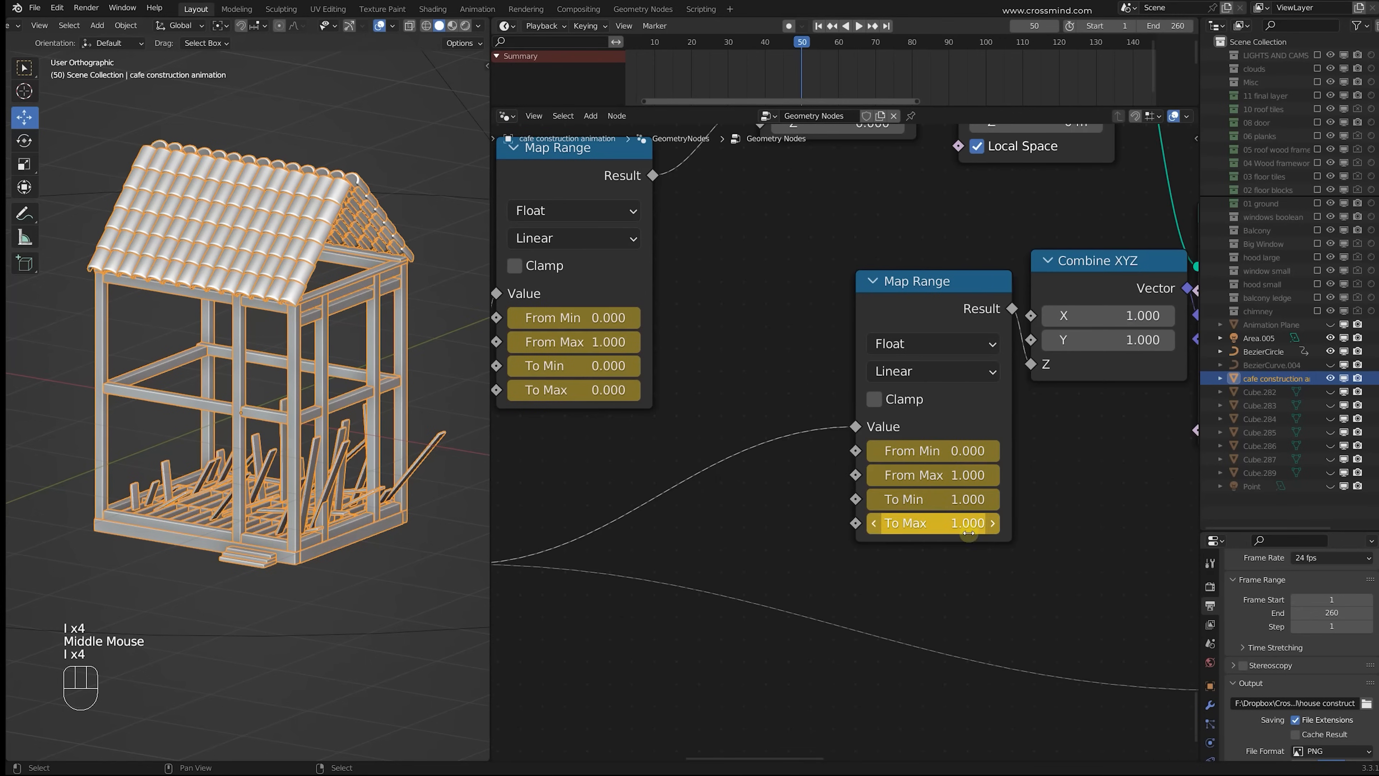
{"action": "middle_click_drag", "start_coordinate": [969, 533], "coordinate": [641, 355]}
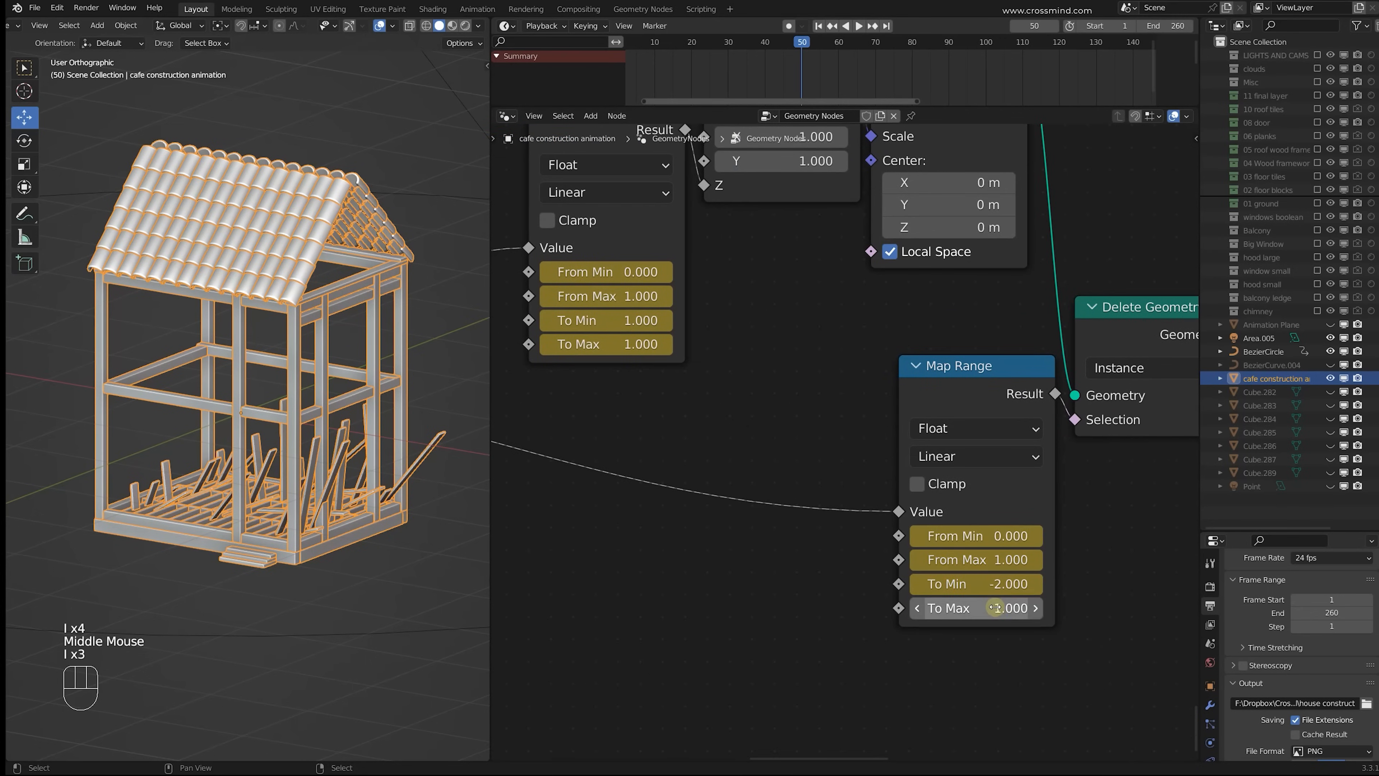
Step: At frame 1, connect the roof tiles' Map Range result to the X input of the Combine XYZ that drives rotation
{"action": "left_click_drag", "start_coordinate": [681, 80], "coordinate": [825, 66]}
{"action": "scroll", "coordinate": [760, 337], "scroll_direction": "up", "scroll_amount": 1}
{"action": "scroll", "coordinate": [760, 337], "scroll_direction": "down", "scroll_amount": 2}
{"action": "middle_click_drag", "start_coordinate": [720, 308], "coordinate": [686, 614]}
{"action": "scroll", "coordinate": [890, 380], "scroll_direction": "up", "scroll_amount": 2}
{"action": "left_click", "coordinate": [893, 374]}
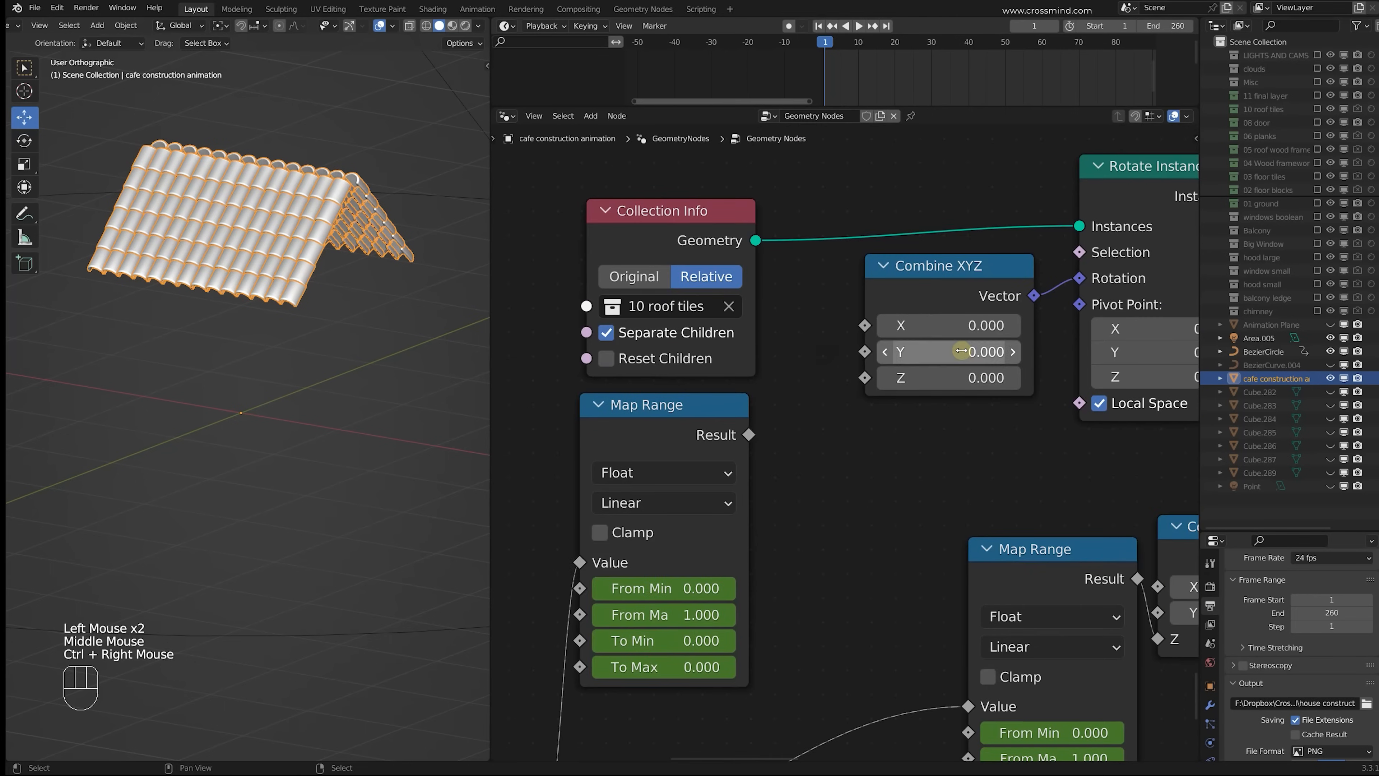
{"action": "left_click_drag", "start_coordinate": [961, 352], "coordinate": [779, 352]}
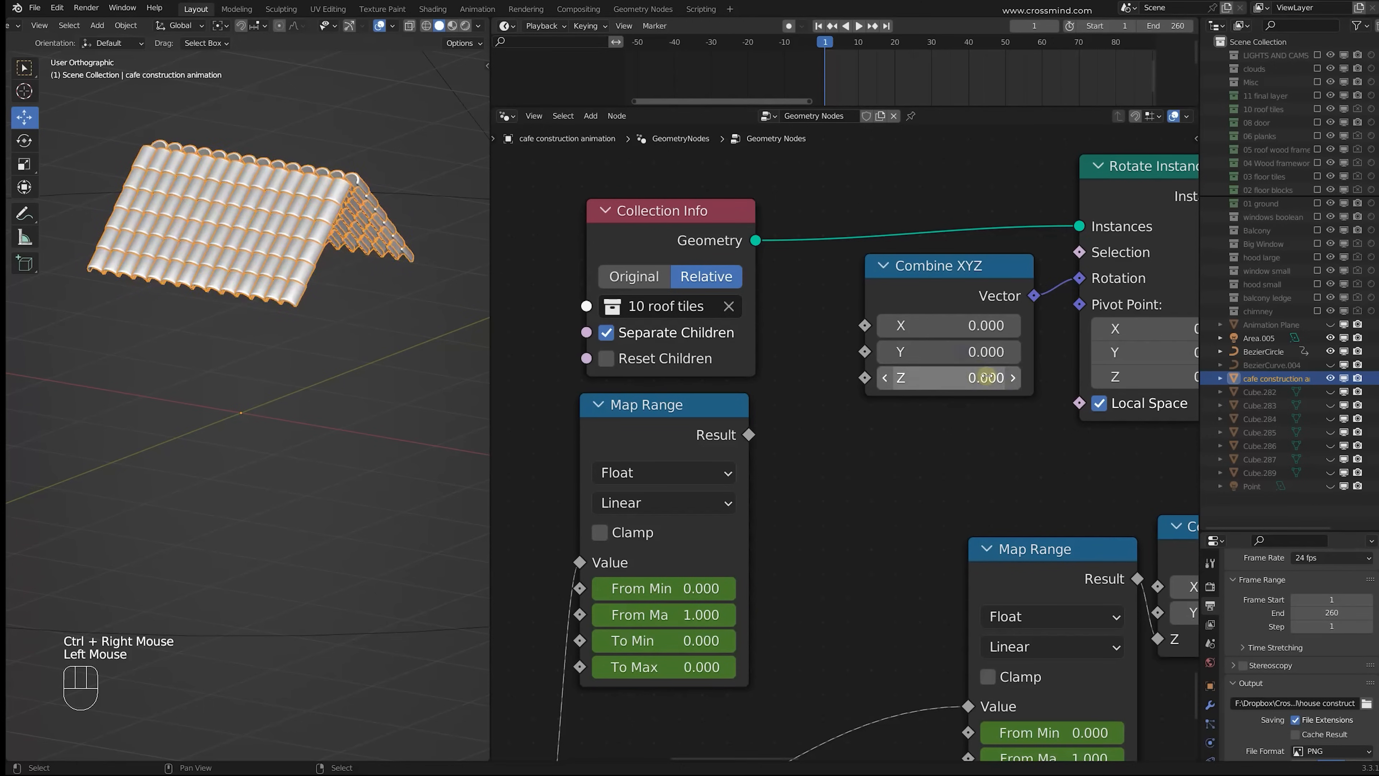
{"action": "mouse_move", "coordinate": [986, 377]}
{"action": "left_mouse_down"}
{"action": "mouse_move", "coordinate": [1146, 377]}
{"action": "mouse_move", "coordinate": [986, 377]}
{"action": "left_mouse_up"}
{"action": "mouse_move", "coordinate": [984, 325]}
{"action": "left_mouse_down"}
{"action": "mouse_move", "coordinate": [889, 325]}
{"action": "mouse_move", "coordinate": [983, 326]}
{"action": "left_mouse_up"}
{"action": "left_click_drag", "start_coordinate": [861, 329], "coordinate": [863, 326]}
{"action": "middle_click_drag", "start_coordinate": [864, 326], "coordinate": [877, 315]}
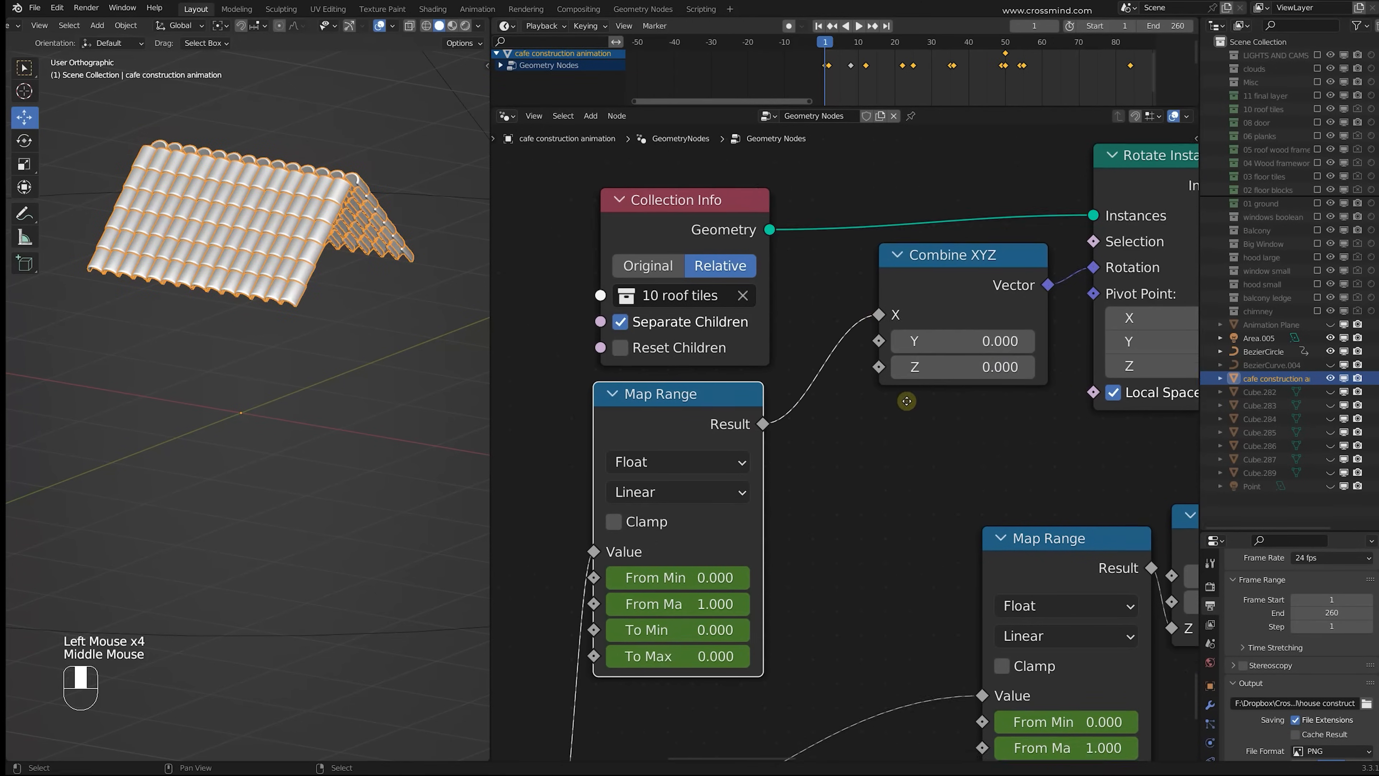
Step: Set To Min of the roof tiles' rotation Map Range to -0.9 and keyframe it
{"action": "scroll", "coordinate": [760, 543], "scroll_direction": "up", "scroll_amount": 1}
{"action": "left_click_drag", "start_coordinate": [760, 600], "coordinate": [630, 600], "text": "shift"}
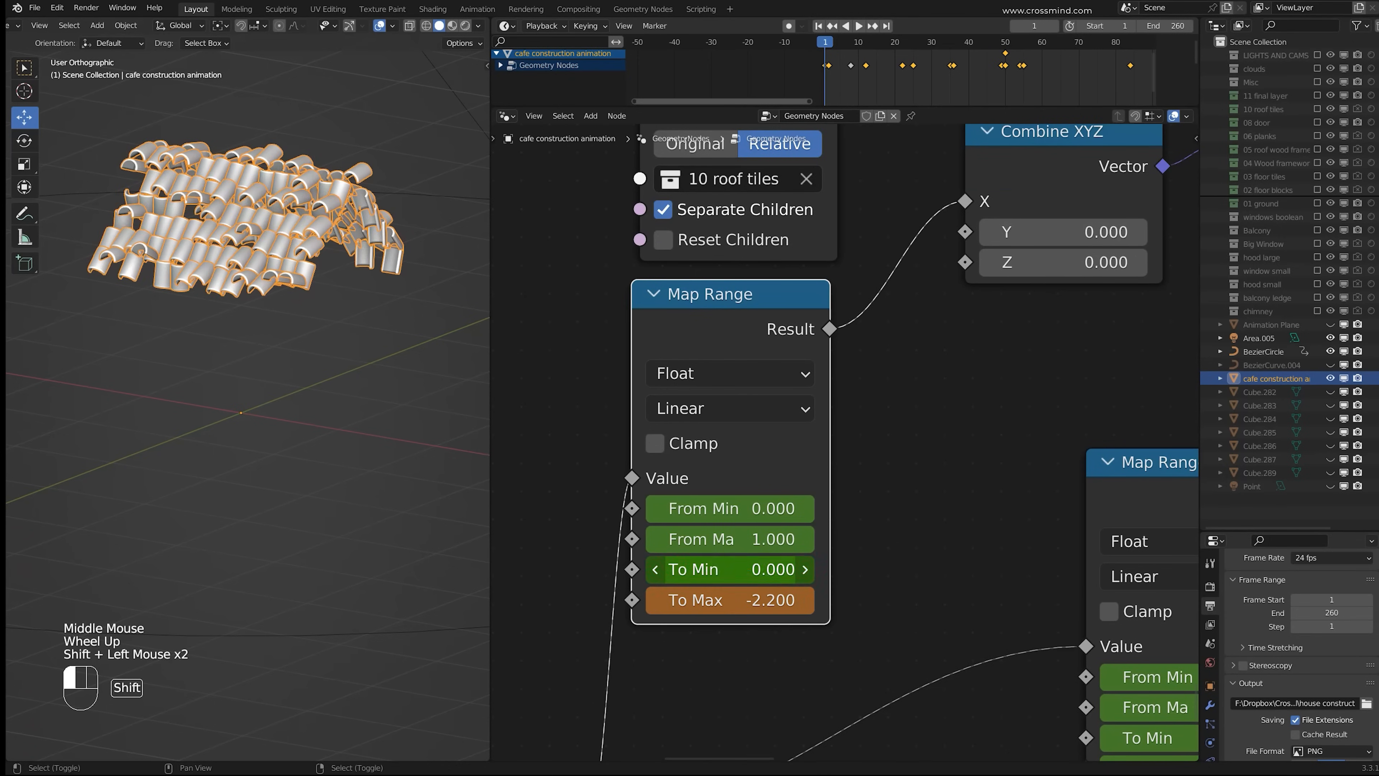
{"action": "mouse_move", "coordinate": [766, 569]}
{"action": "left_mouse_down", "text": "shift"}
{"action": "mouse_move", "coordinate": [733, 570]}
{"action": "mouse_move", "coordinate": [841, 569]}
{"action": "mouse_move", "coordinate": [711, 569]}
{"action": "mouse_move", "coordinate": [749, 568]}
{"action": "left_mouse_up", "text": "shift"}
{"action": "key", "text": "ctrl+z"}
{"action": "key", "text": "ctrl+z"}
Step: Mute the Scale Instances node in the roof tiles node group
{"action": "middle_click_drag", "start_coordinate": [834, 441], "coordinate": [548, 220]}
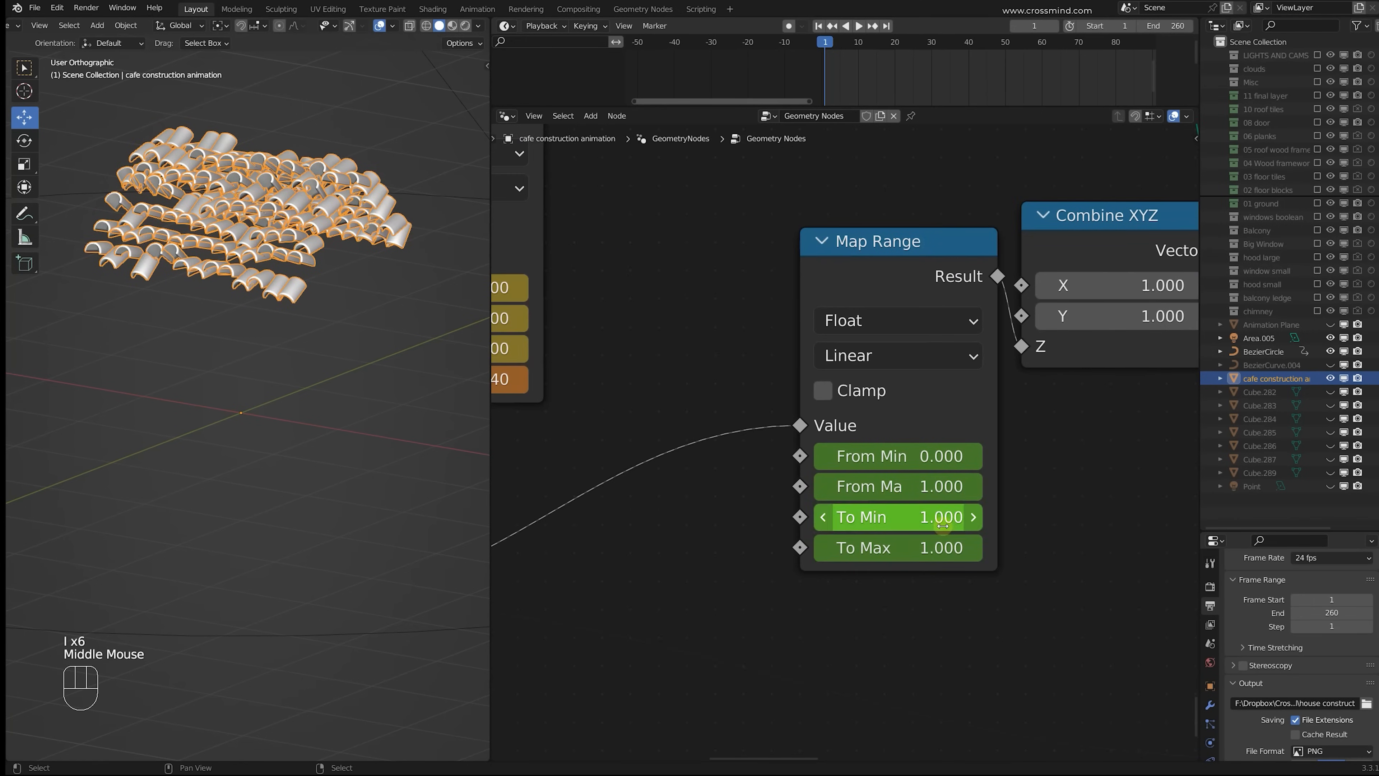
{"action": "middle_click_drag", "start_coordinate": [408, 322], "coordinate": [408, 333]}
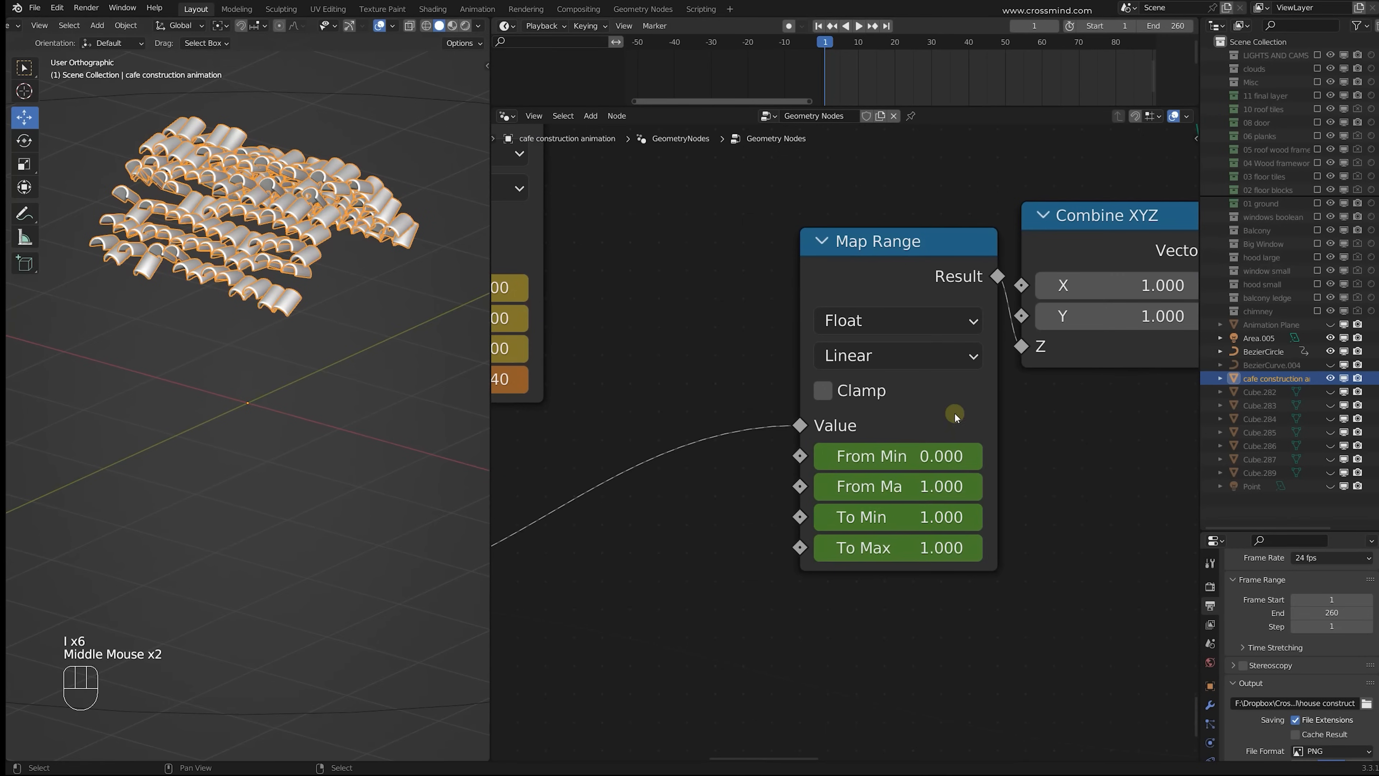
{"action": "scroll", "coordinate": [956, 415], "scroll_direction": "down", "scroll_amount": 2}
{"action": "middle_click_drag", "start_coordinate": [887, 511], "coordinate": [940, 368]}
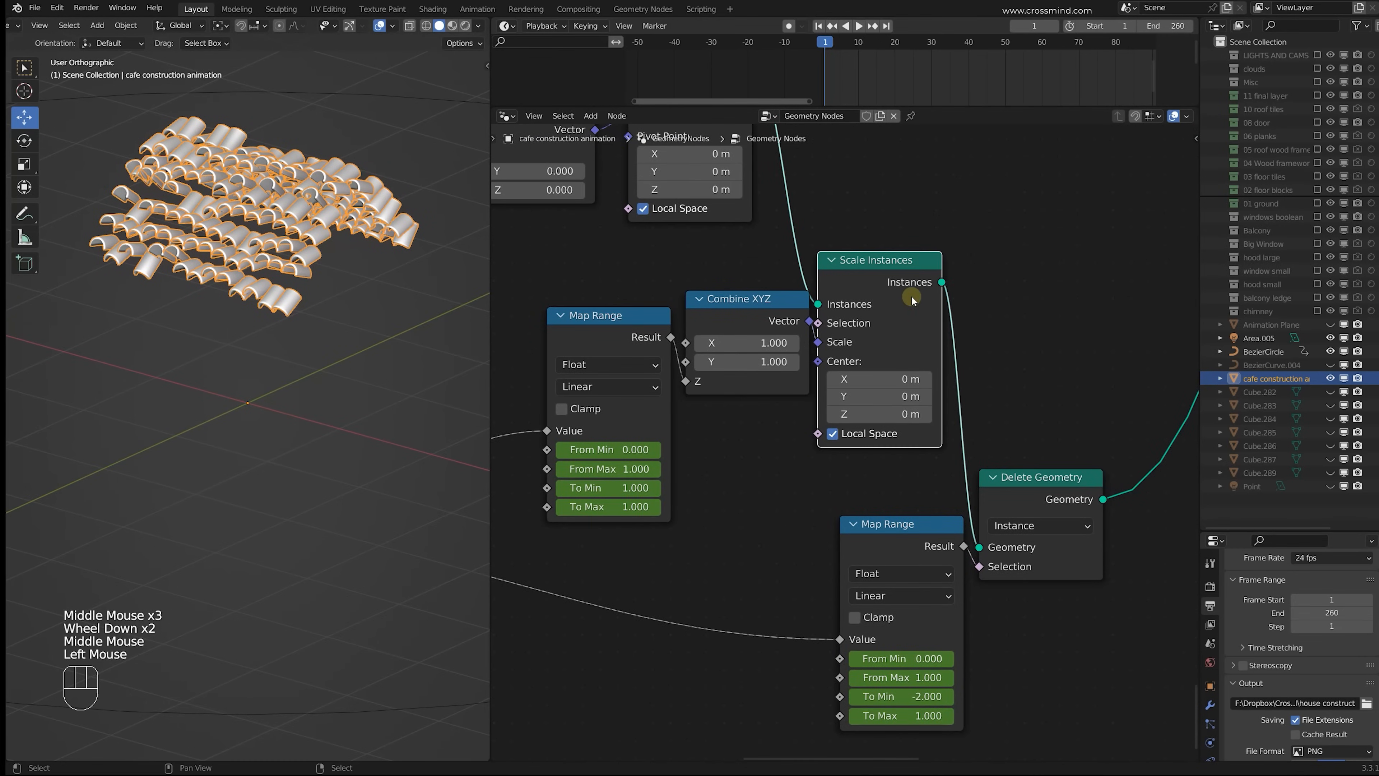
{"action": "key", "text": "m"}
Step: Set To Min to 0.36 on the Map Range feeding Delete Geometry and keyframe its values at frame 1
{"action": "scroll", "coordinate": [706, 136], "scroll_direction": "up", "scroll_amount": 1}
{"action": "middle_click_drag", "start_coordinate": [912, 300], "coordinate": [954, 502]}
{"action": "scroll", "coordinate": [705, 136], "scroll_direction": "down", "scroll_amount": 2}
{"action": "scroll", "coordinate": [834, 531], "scroll_direction": "up", "scroll_amount": 2}
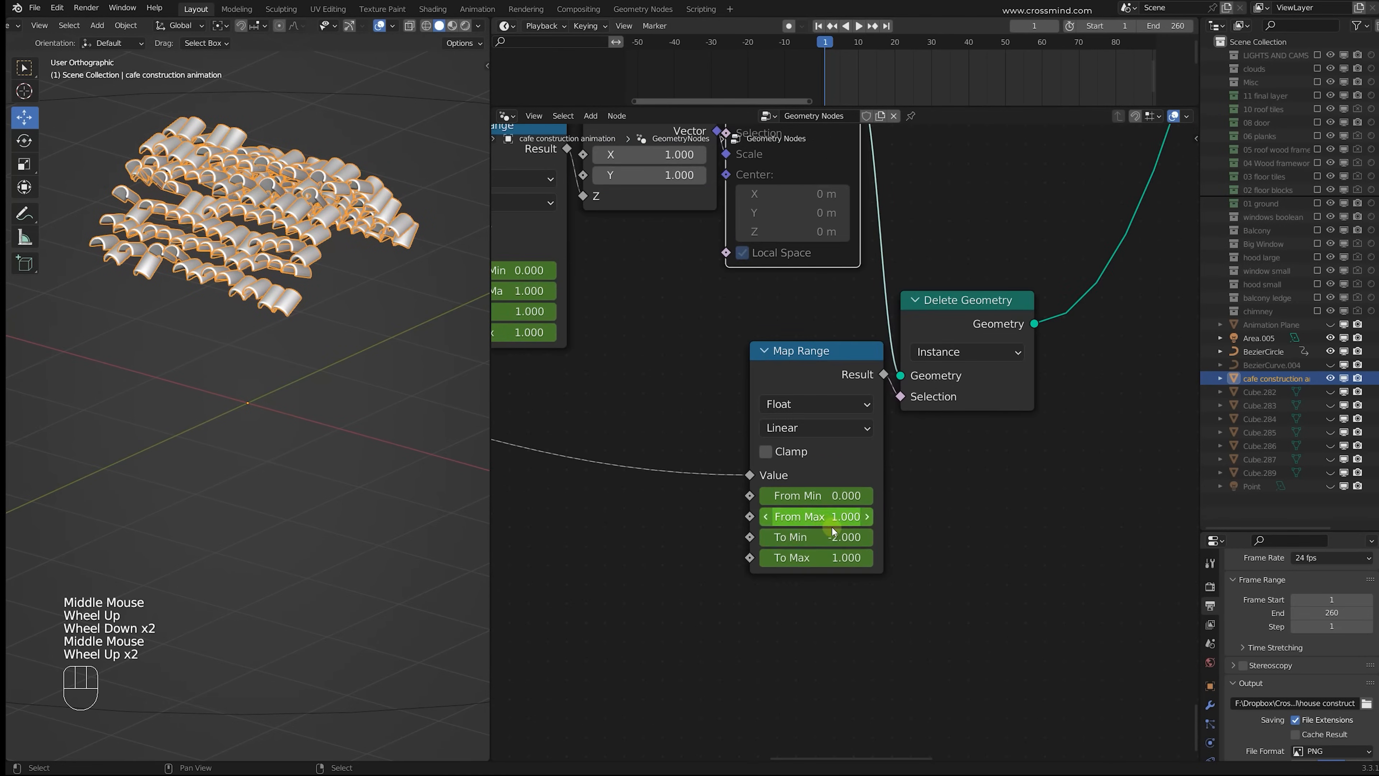
{"action": "left_click_drag", "start_coordinate": [816, 536], "coordinate": [847, 537], "text": "shift"}
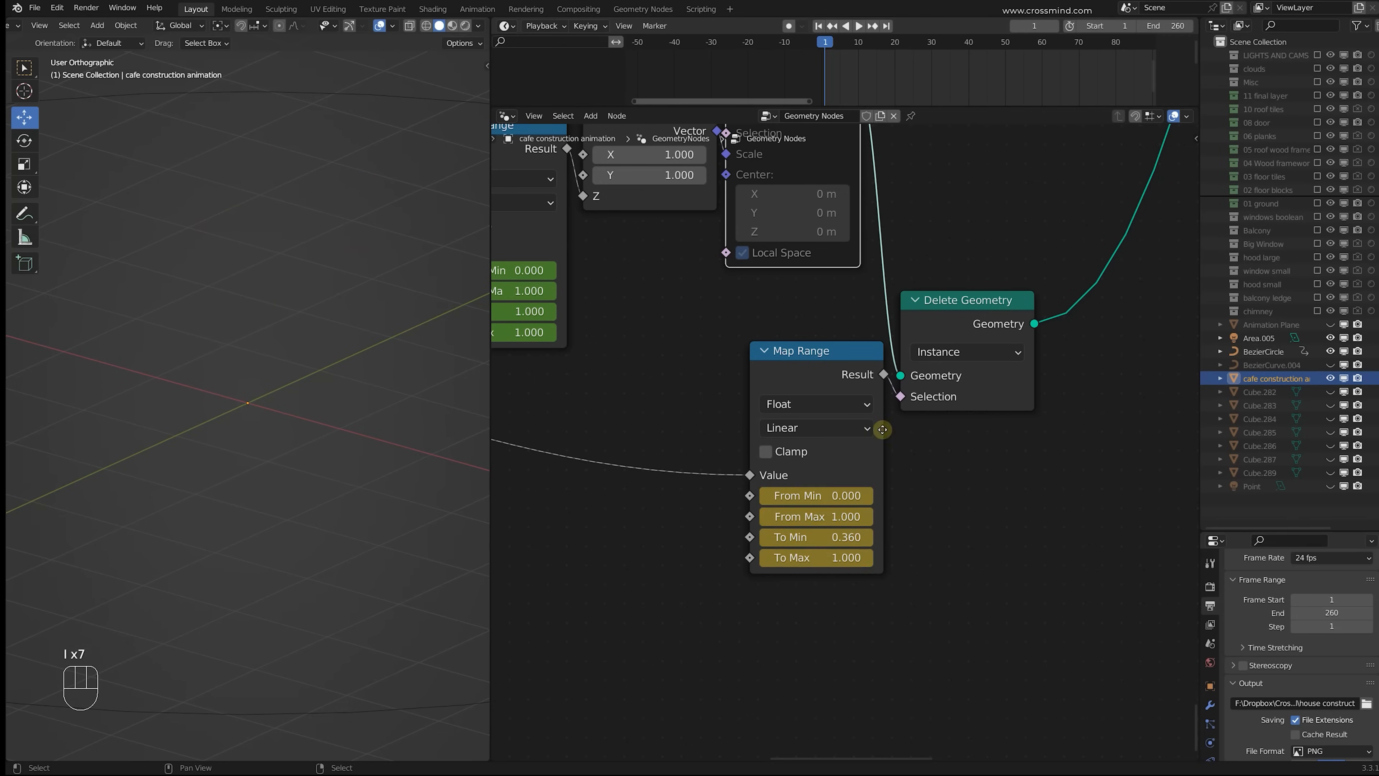
Step: Move the playhead to frame 69 to check the roof tiles against the rest of the build
{"action": "middle_click_drag", "start_coordinate": [883, 429], "coordinate": [955, 498]}
{"action": "right_click", "coordinate": [947, 497]}
{"action": "right_click", "coordinate": [947, 498]}
{"action": "key", "text": "g"}
{"action": "right_click", "coordinate": [699, 493]}
{"action": "scroll", "coordinate": [699, 492], "scroll_direction": "down", "scroll_amount": 7}
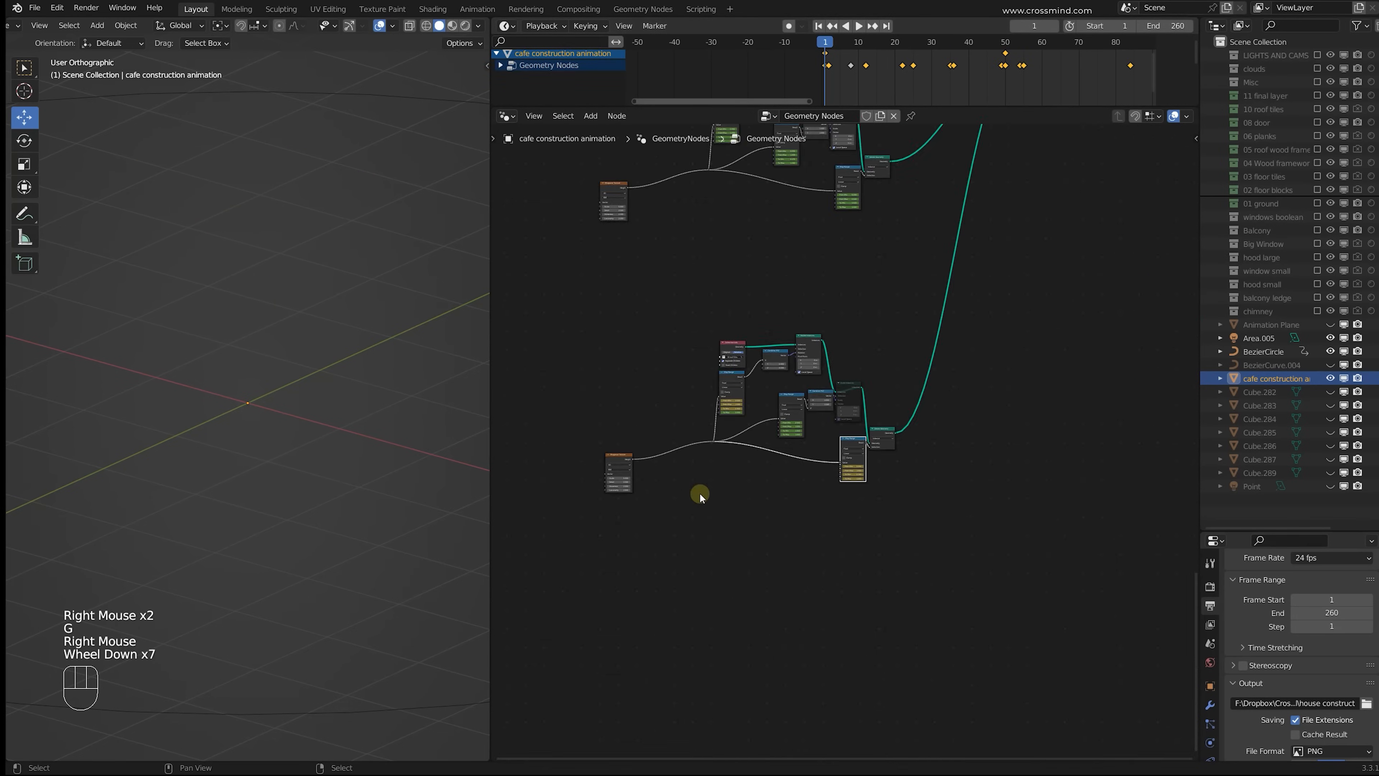
{"action": "left_click", "coordinate": [1074, 42]}
{"action": "scroll", "coordinate": [1075, 59], "scroll_direction": "down", "scroll_amount": 1}
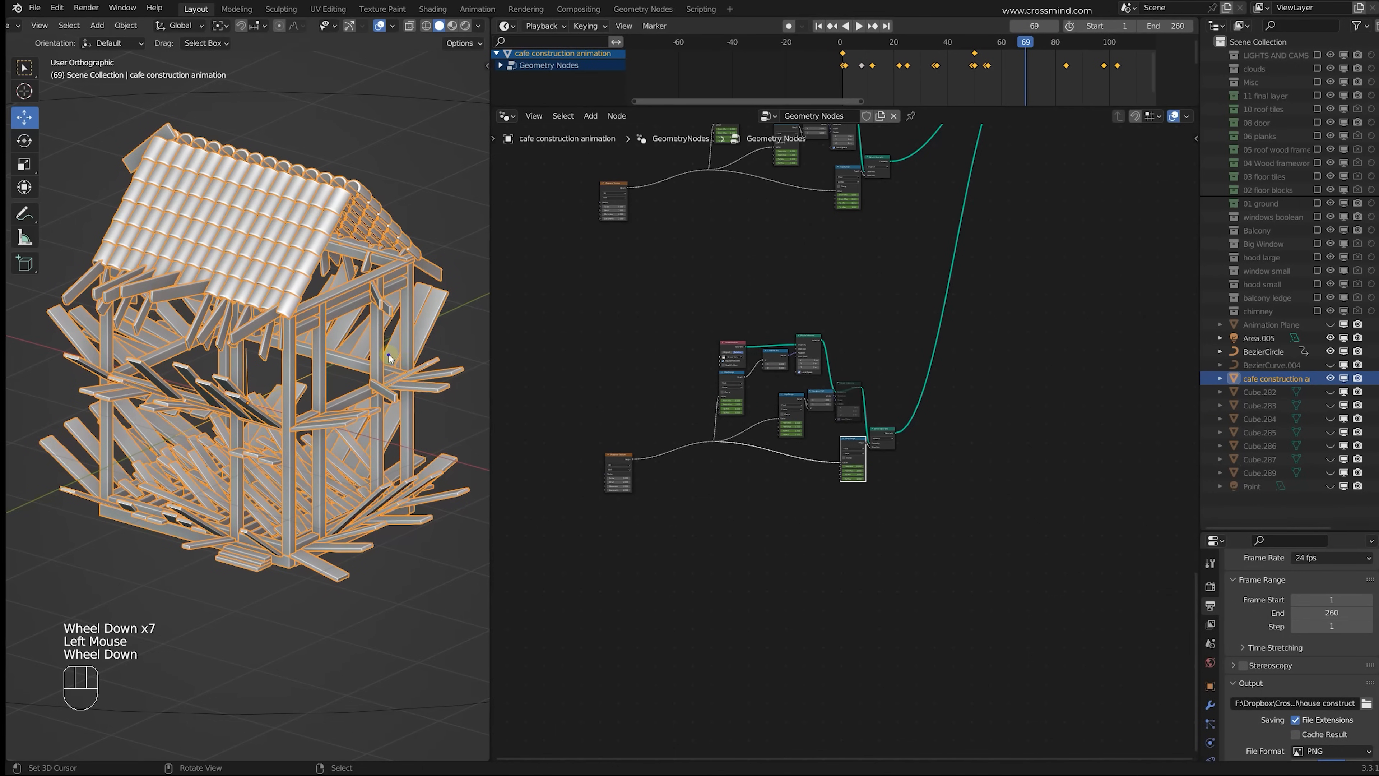
Step: Circle-select all nodes of the roof tiles group and select all of their keyframes
{"action": "right_click", "coordinate": [754, 470]}
{"action": "key", "text": "a"}
{"action": "key", "text": "c"}
{"action": "right_click", "coordinate": [1025, 521]}
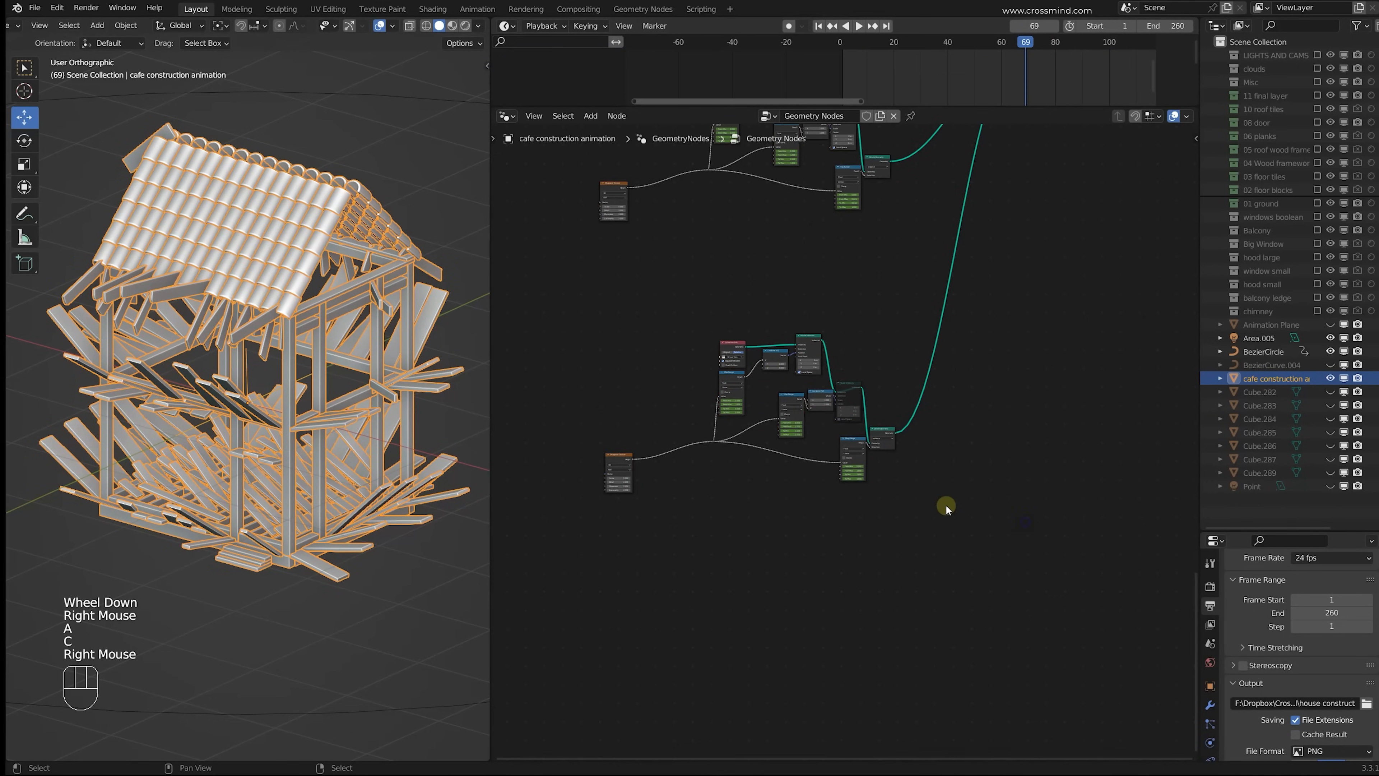
{"action": "right_click", "coordinate": [945, 505]}
{"action": "key", "text": "c"}
{"action": "left_click_drag", "start_coordinate": [630, 542], "coordinate": [946, 490]}
{"action": "right_click", "coordinate": [946, 491]}
{"action": "scroll", "coordinate": [1023, 331], "scroll_direction": "down", "scroll_amount": 1}
{"action": "middle_click_drag", "start_coordinate": [1031, 308], "coordinate": [853, 343]}
{"action": "key", "text": "a"}
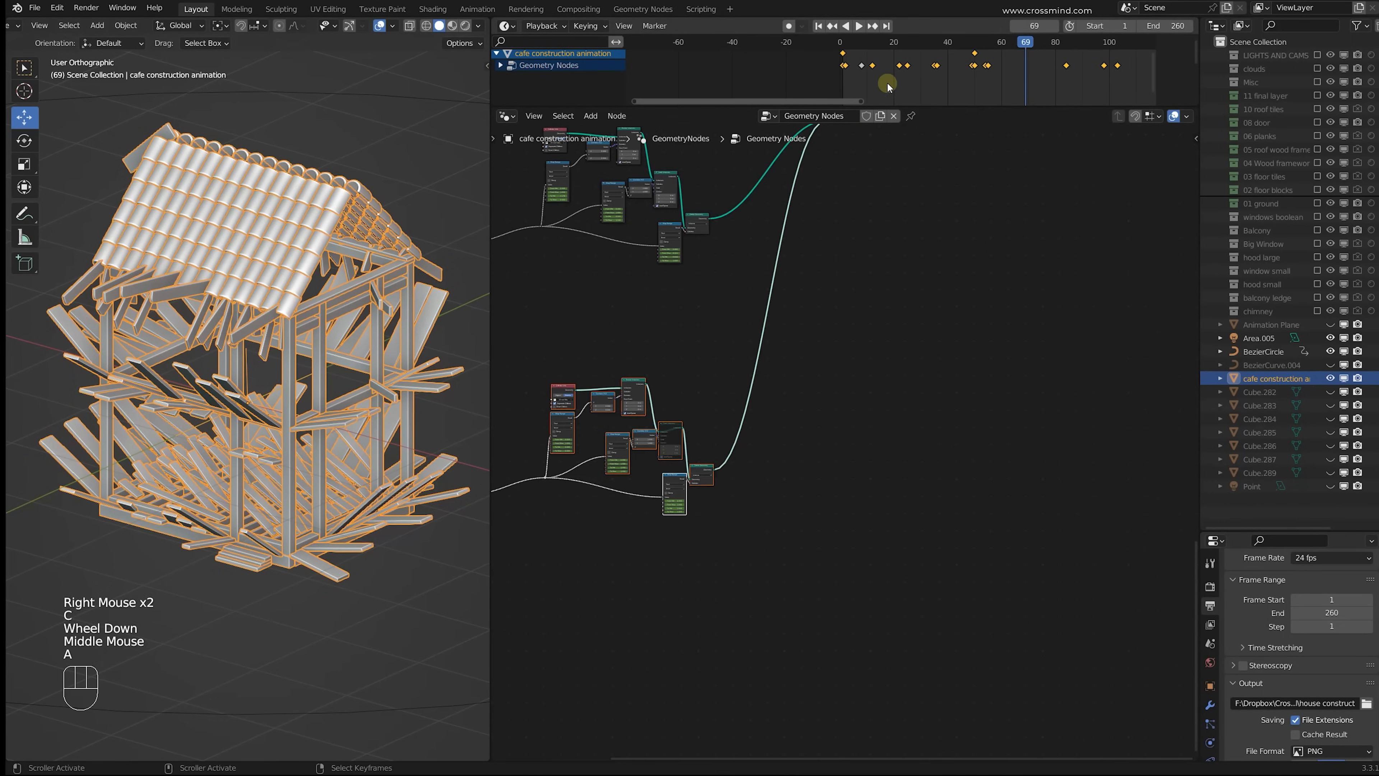
Step: Shift the roof tiles' keyframes in time so they sit at about frames 91 and 140
{"action": "key", "text": "g"}
{"action": "left_click", "coordinate": [1042, 70]}
{"action": "middle_click_drag", "start_coordinate": [1038, 69], "coordinate": [871, 82]}
{"action": "key", "text": "g"}
{"action": "left_click", "coordinate": [963, 79]}
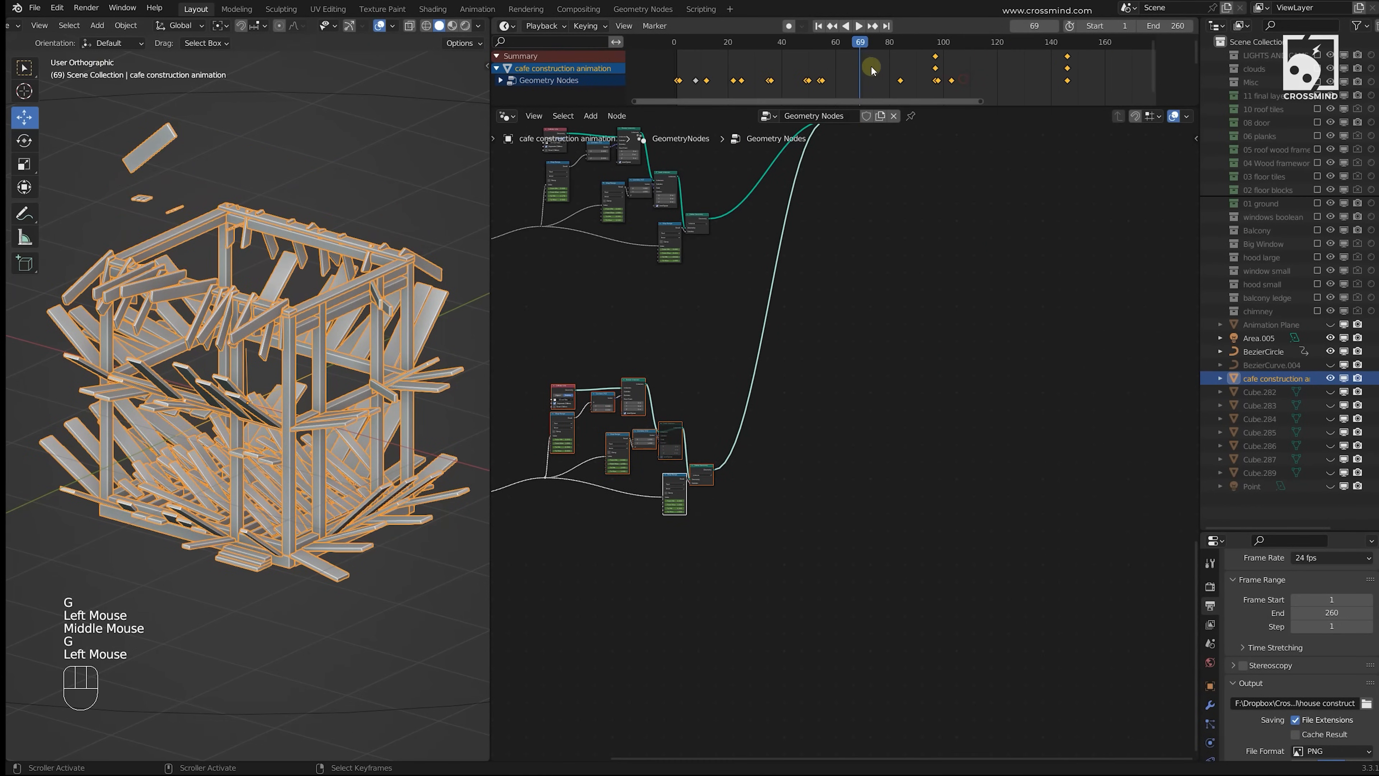
{"action": "left_click_drag", "start_coordinate": [870, 65], "coordinate": [946, 69]}
{"action": "key", "text": "g"}
{"action": "left_click", "coordinate": [926, 71]}
Step: Move the last keyframe of the Map Range feeding Delete Geometry to about frame 107
{"action": "scroll", "coordinate": [782, 453], "scroll_direction": "up", "scroll_amount": 2}
{"action": "middle_click_drag", "start_coordinate": [722, 485], "coordinate": [926, 467]}
{"action": "scroll", "coordinate": [907, 473], "scroll_direction": "up", "scroll_amount": 5}
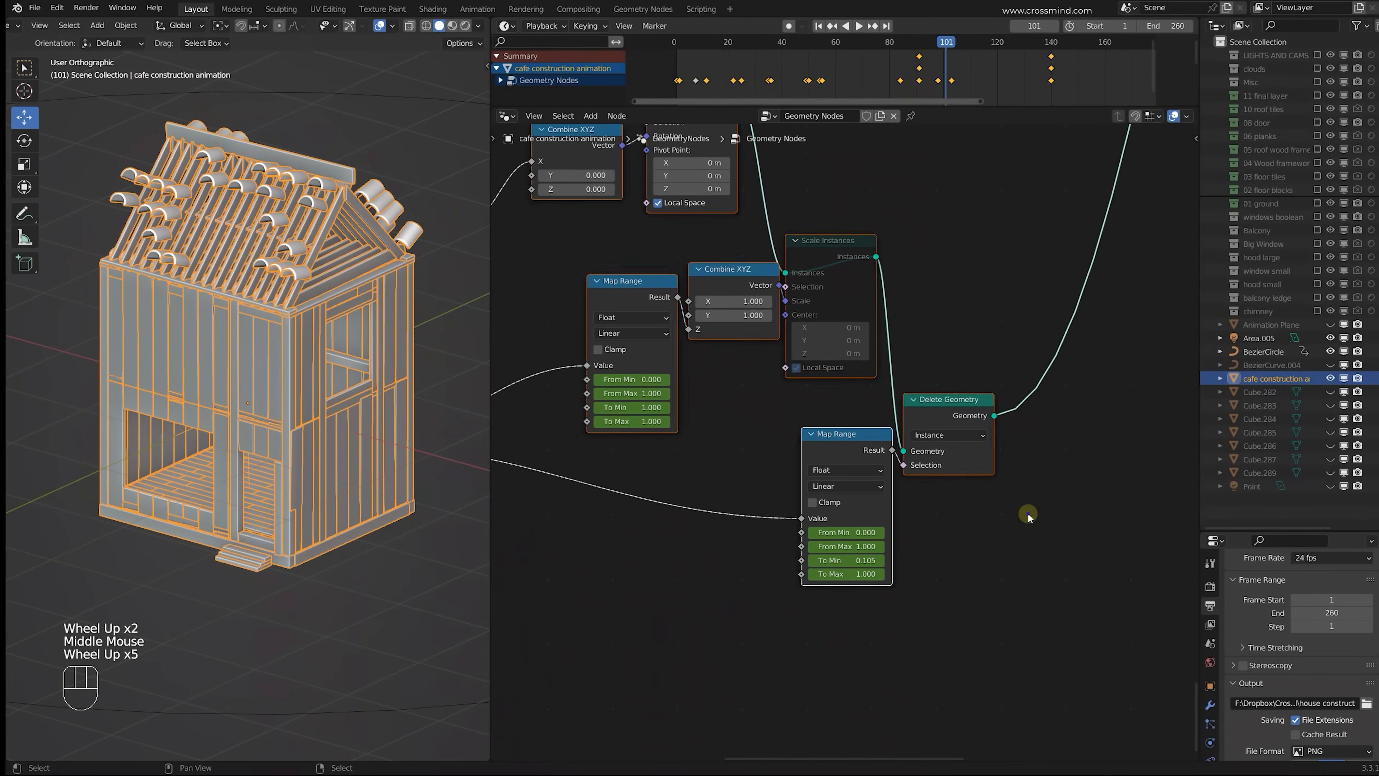
{"action": "right_click", "coordinate": [1028, 513]}
{"action": "right_click", "coordinate": [963, 401]}
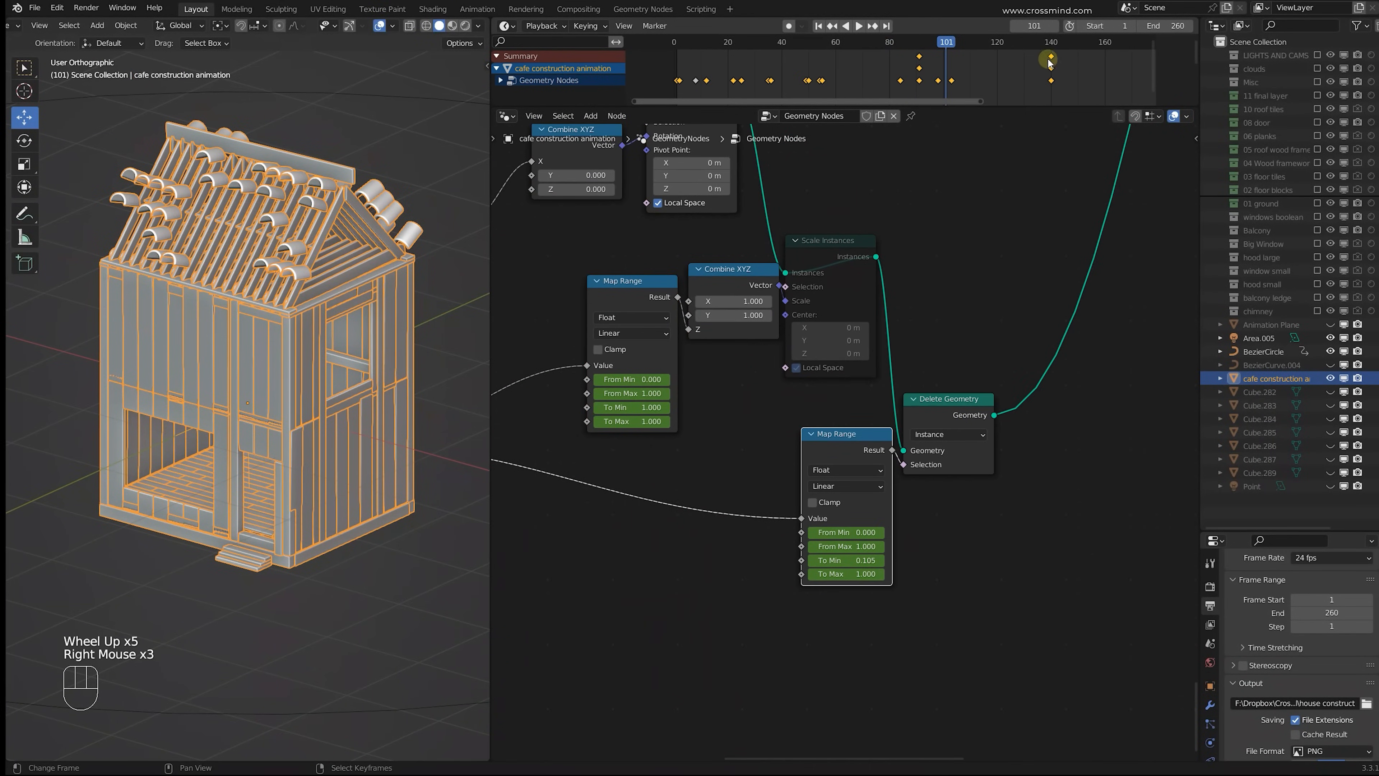
{"action": "key", "text": "g"}
{"action": "left_click", "coordinate": [955, 66]}
Step: Hide the viewport overlays and play back the roof tile animation
{"action": "mouse_move", "coordinate": [954, 67]}
{"action": "left_mouse_down"}
{"action": "mouse_move", "coordinate": [920, 68]}
{"action": "mouse_move", "coordinate": [956, 73]}
{"action": "mouse_move", "coordinate": [943, 78]}
{"action": "mouse_move", "coordinate": [859, 72]}
{"action": "mouse_move", "coordinate": [941, 73]}
{"action": "left_mouse_up"}
{"action": "key", "text": "shift+space"}
{"action": "key", "text": "shift+space"}
{"action": "left_click", "coordinate": [380, 26]}
{"action": "key", "text": "shift+space"}
{"action": "key", "text": "shift+space"}
Step: Go to frame 91 and mute the roof tiles' Delete Geometry node
{"action": "middle_click_drag", "start_coordinate": [705, 261], "coordinate": [850, 295]}
{"action": "middle_click_drag", "start_coordinate": [600, 299], "coordinate": [769, 330]}
{"action": "left_click", "coordinate": [732, 273]}
{"action": "left_click_drag", "start_coordinate": [930, 69], "coordinate": [922, 67]}
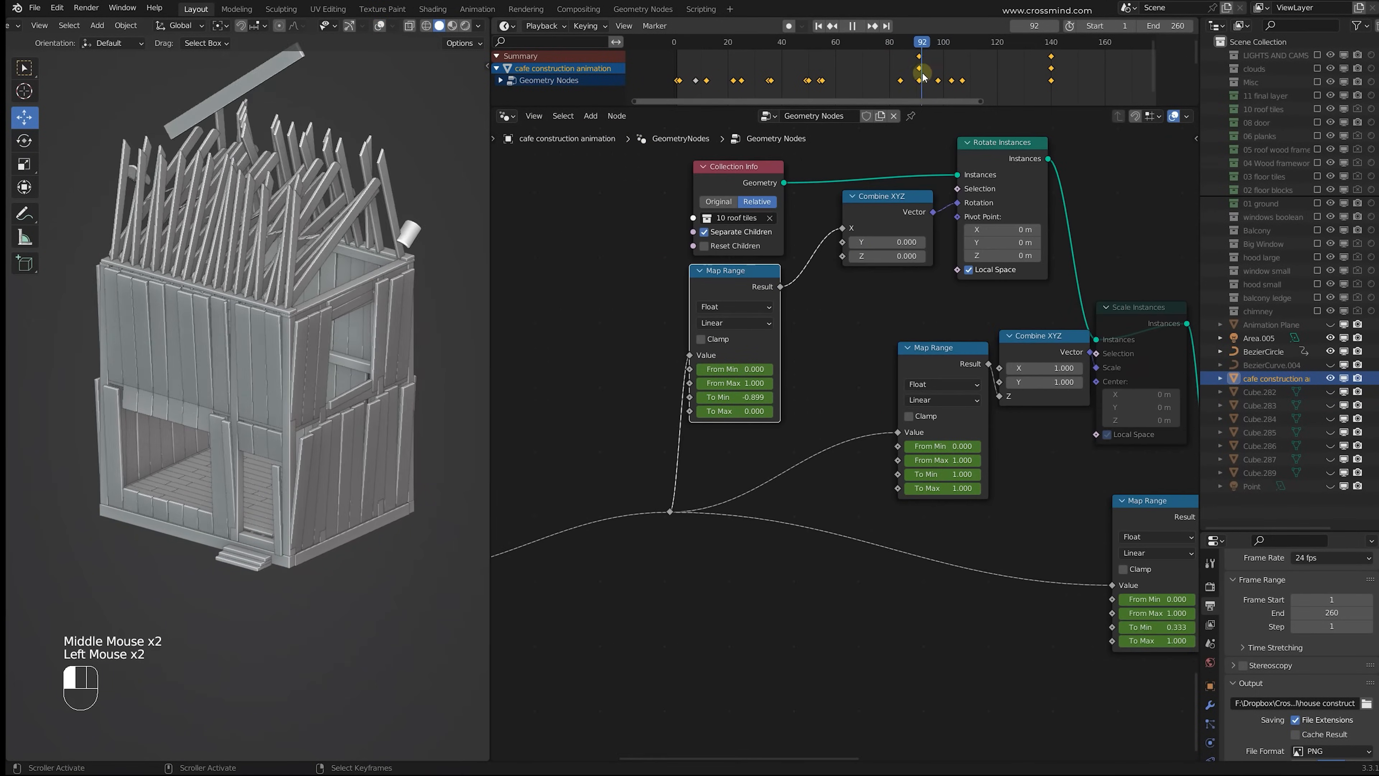
{"action": "middle_click_drag", "start_coordinate": [727, 373], "coordinate": [350, 351]}
{"action": "left_click", "coordinate": [891, 456]}
{"action": "key", "text": "m"}
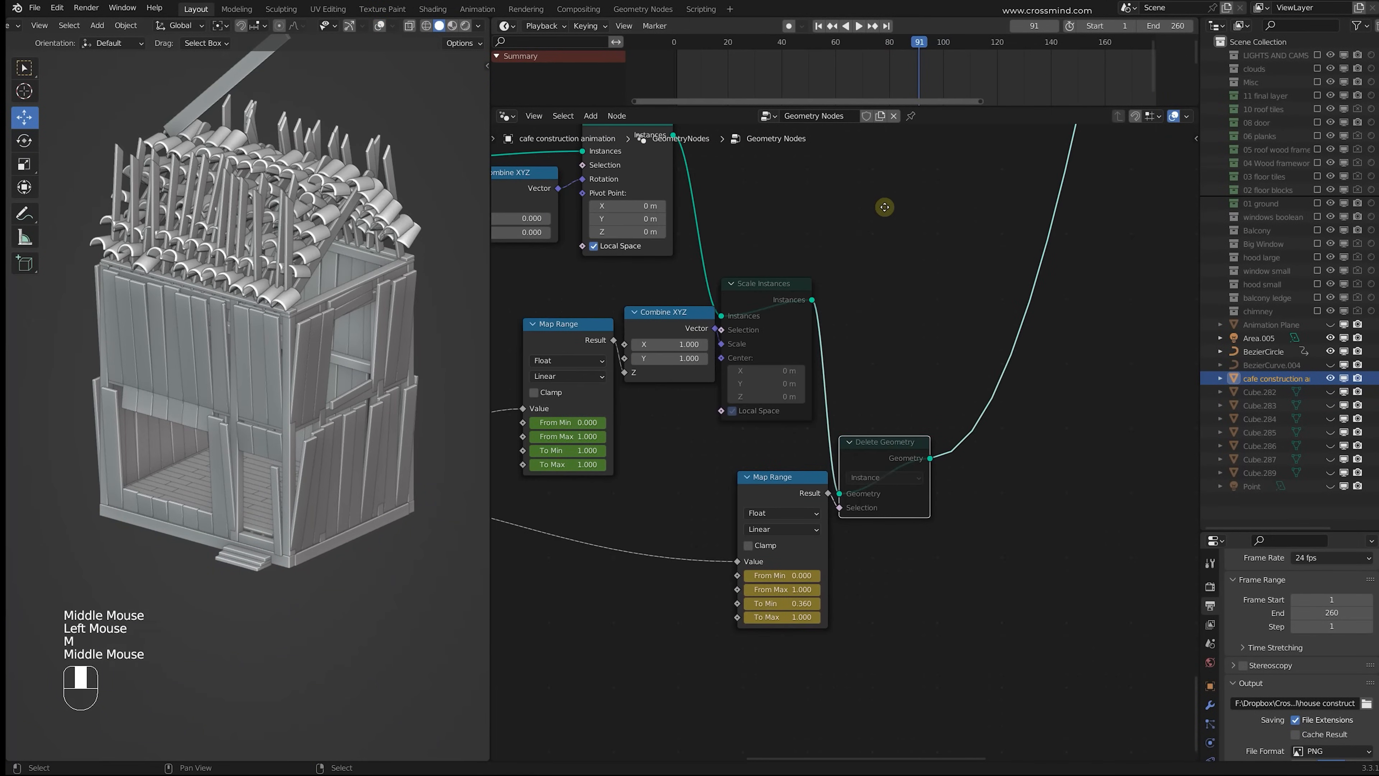
Step: At frame 91, set the rotation Map Range's From Max to 0.99 and From Min to about 0.27, and keyframe both
{"action": "middle_click_drag", "start_coordinate": [883, 209], "coordinate": [1045, 272]}
{"action": "scroll", "coordinate": [1045, 273], "scroll_direction": "up", "scroll_amount": 1}
{"action": "mouse_move", "coordinate": [897, 83]}
{"action": "left_mouse_down"}
{"action": "mouse_move", "coordinate": [871, 81]}
{"action": "mouse_move", "coordinate": [884, 81]}
{"action": "left_mouse_up"}
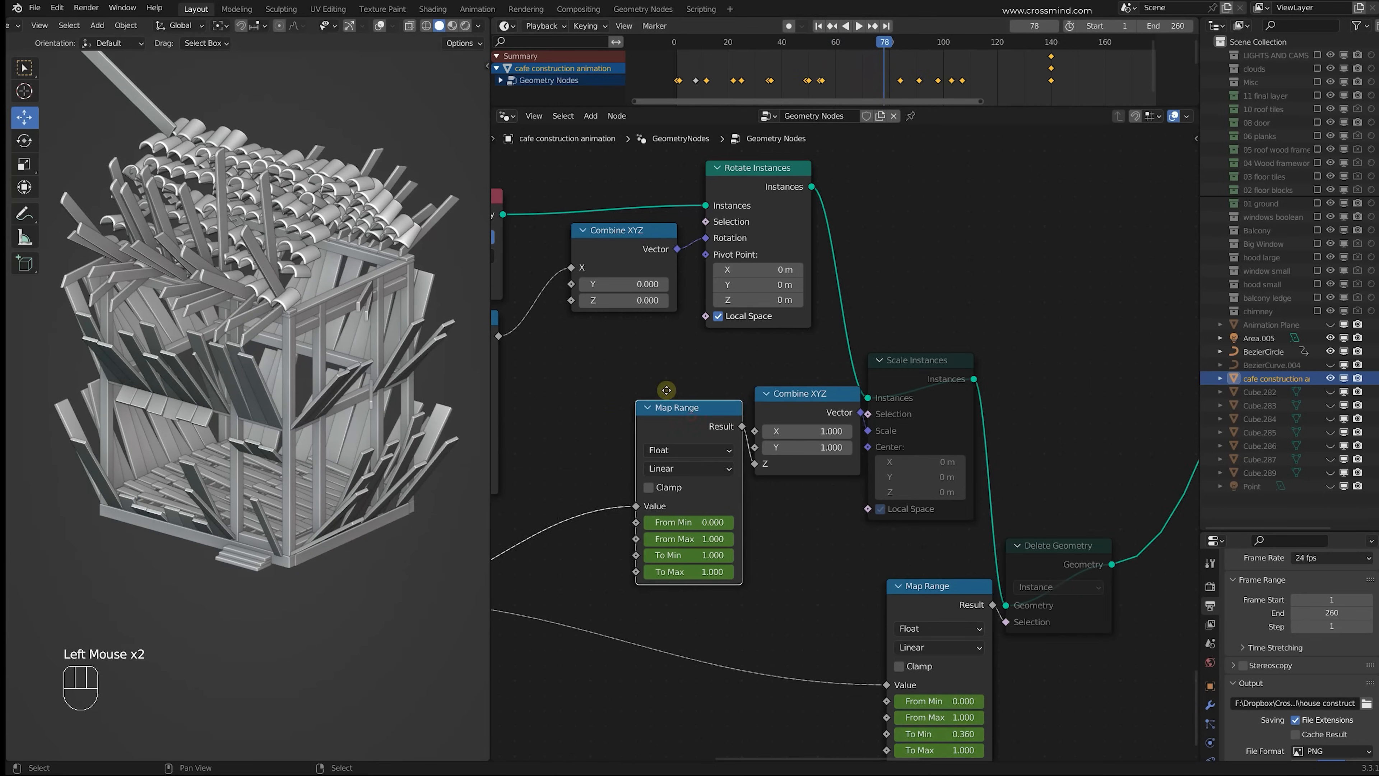
{"action": "middle_click_drag", "start_coordinate": [666, 390], "coordinate": [992, 408]}
{"action": "left_click", "coordinate": [918, 76]}
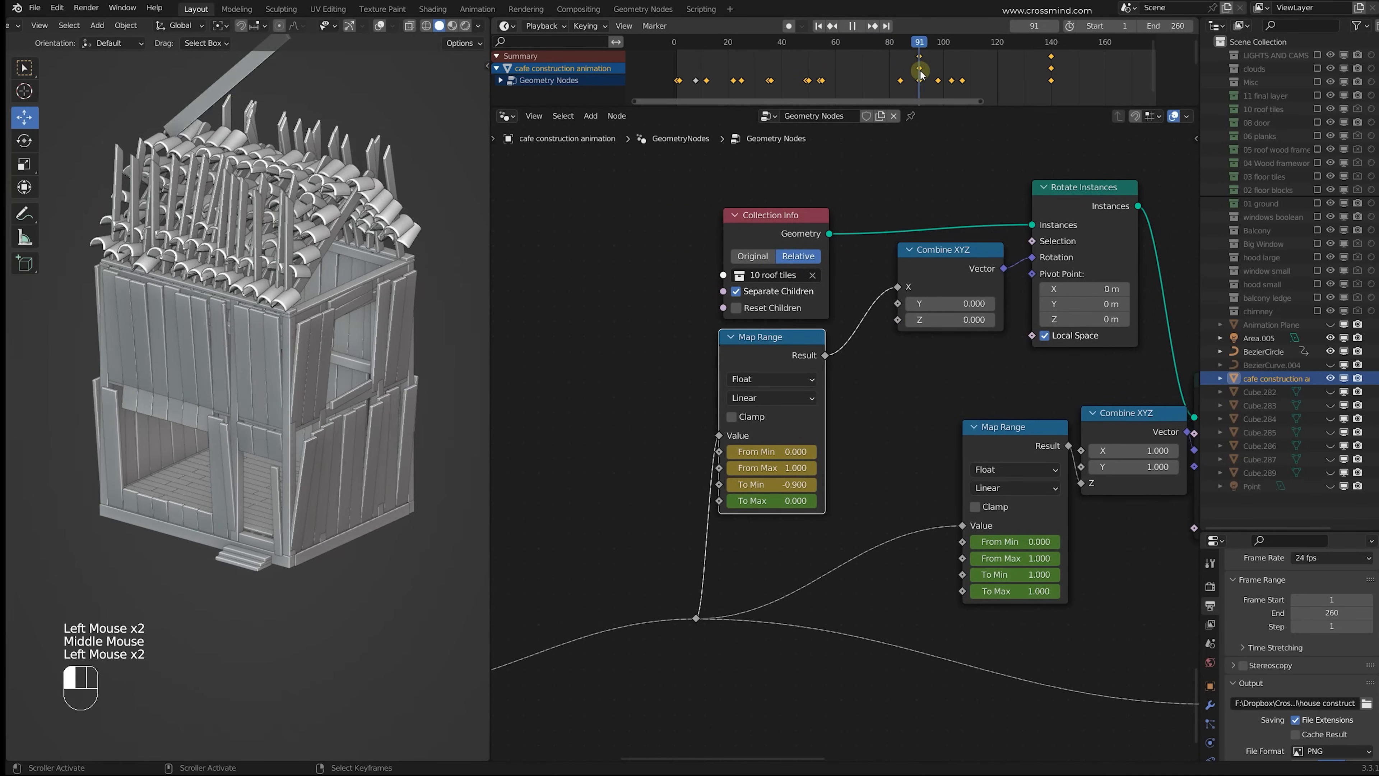
{"action": "scroll", "coordinate": [769, 415], "scroll_direction": "up", "scroll_amount": 2}
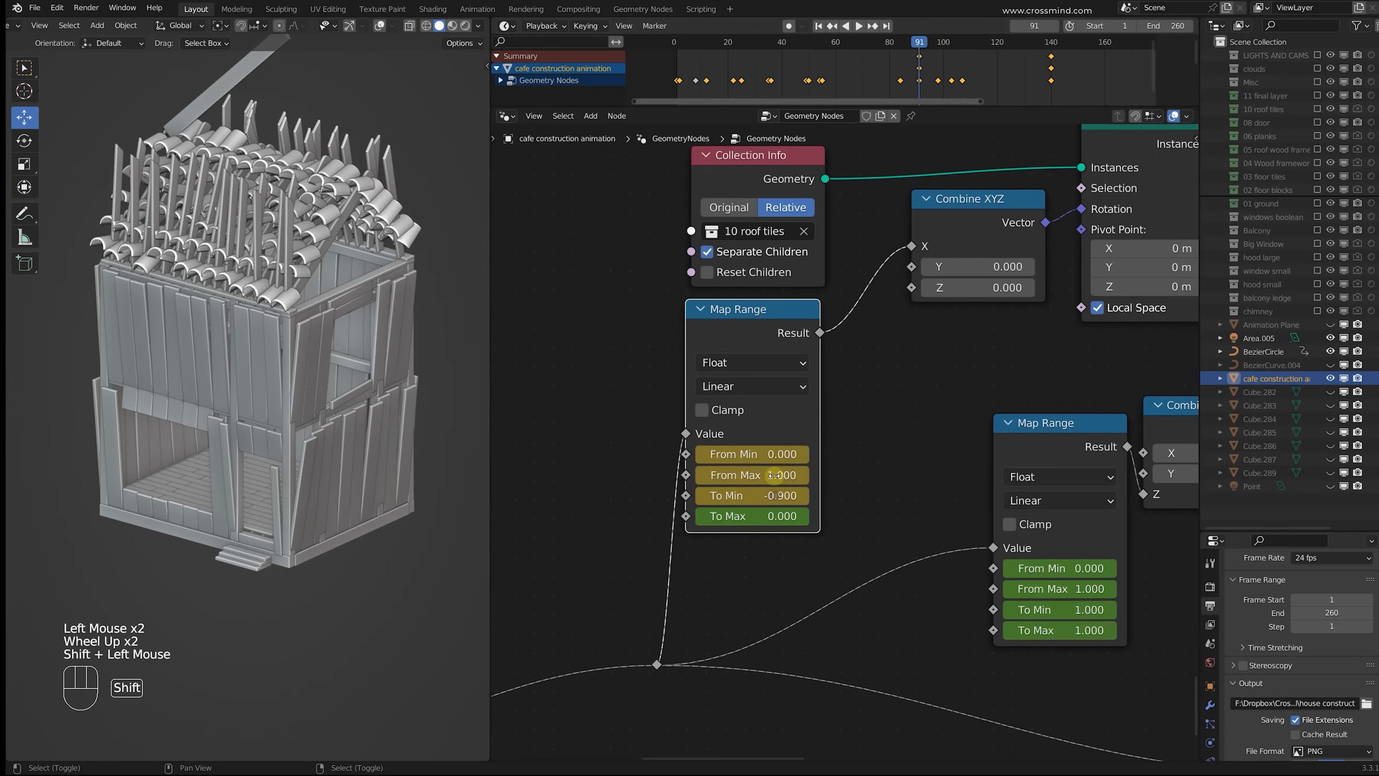
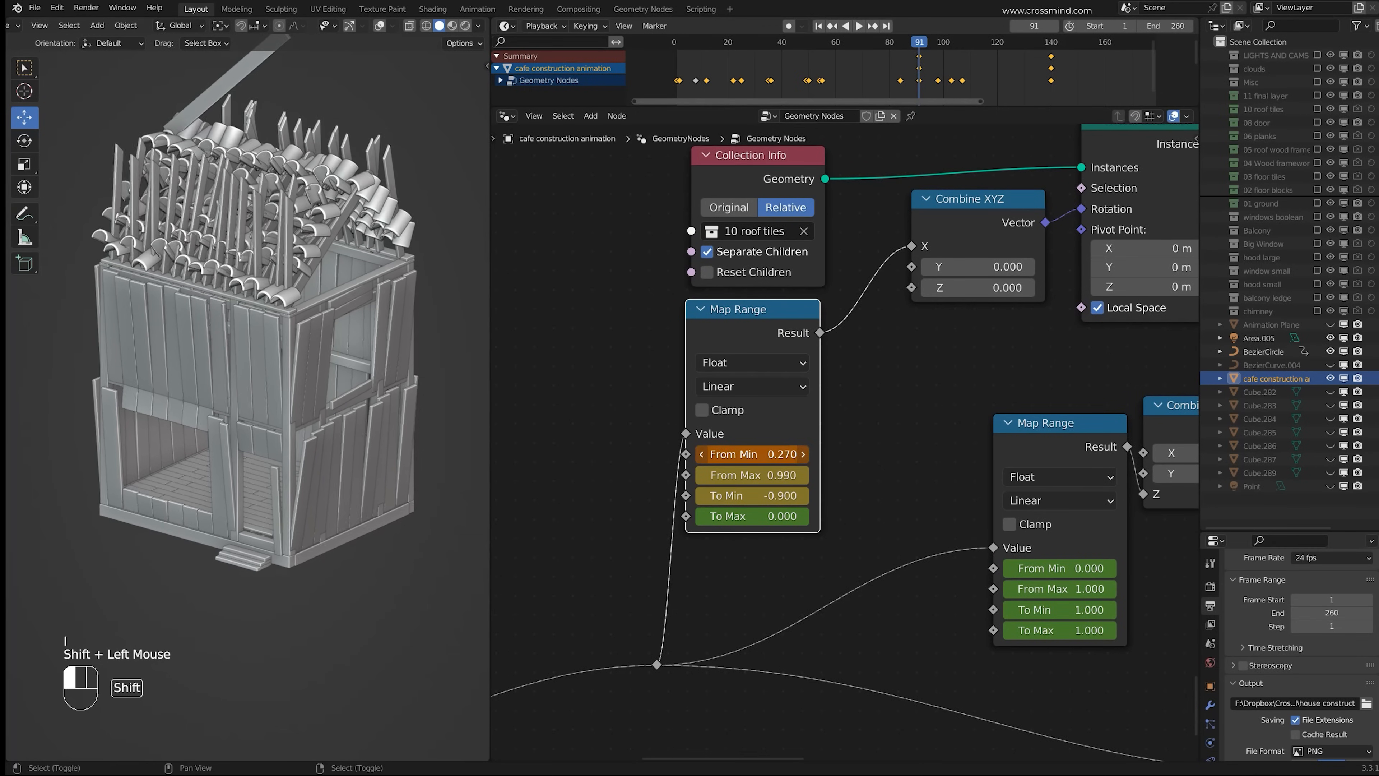
{"action": "key", "text": "i"}
{"action": "key", "text": "i"}
Step: Scrub to frame 99 and unmute the roof tiles' Delete Geometry node
{"action": "middle_click_drag", "start_coordinate": [852, 438], "coordinate": [743, 402]}
{"action": "left_click_drag", "start_coordinate": [895, 45], "coordinate": [940, 73]}
{"action": "middle_click_drag", "start_coordinate": [731, 359], "coordinate": [917, 422]}
{"action": "left_click", "coordinate": [912, 421]}
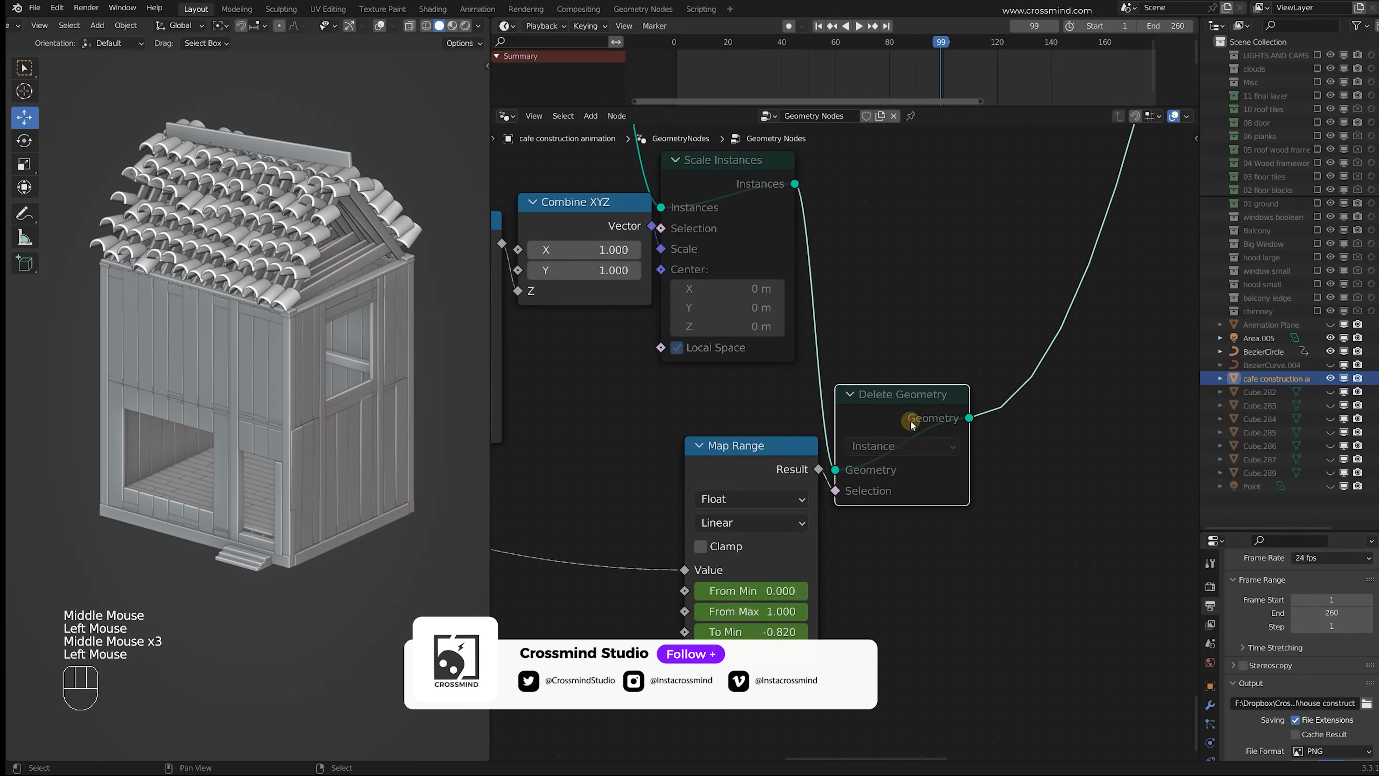
{"action": "key", "text": "m"}
Step: Try adjusting To Min of the Delete Geometry Map Range at frame 95
{"action": "left_click_drag", "start_coordinate": [866, 65], "coordinate": [929, 92]}
{"action": "middle_click_drag", "start_coordinate": [765, 446], "coordinate": [809, 418]}
{"action": "left_click", "coordinate": [809, 418]}
{"action": "right_click", "coordinate": [920, 59]}
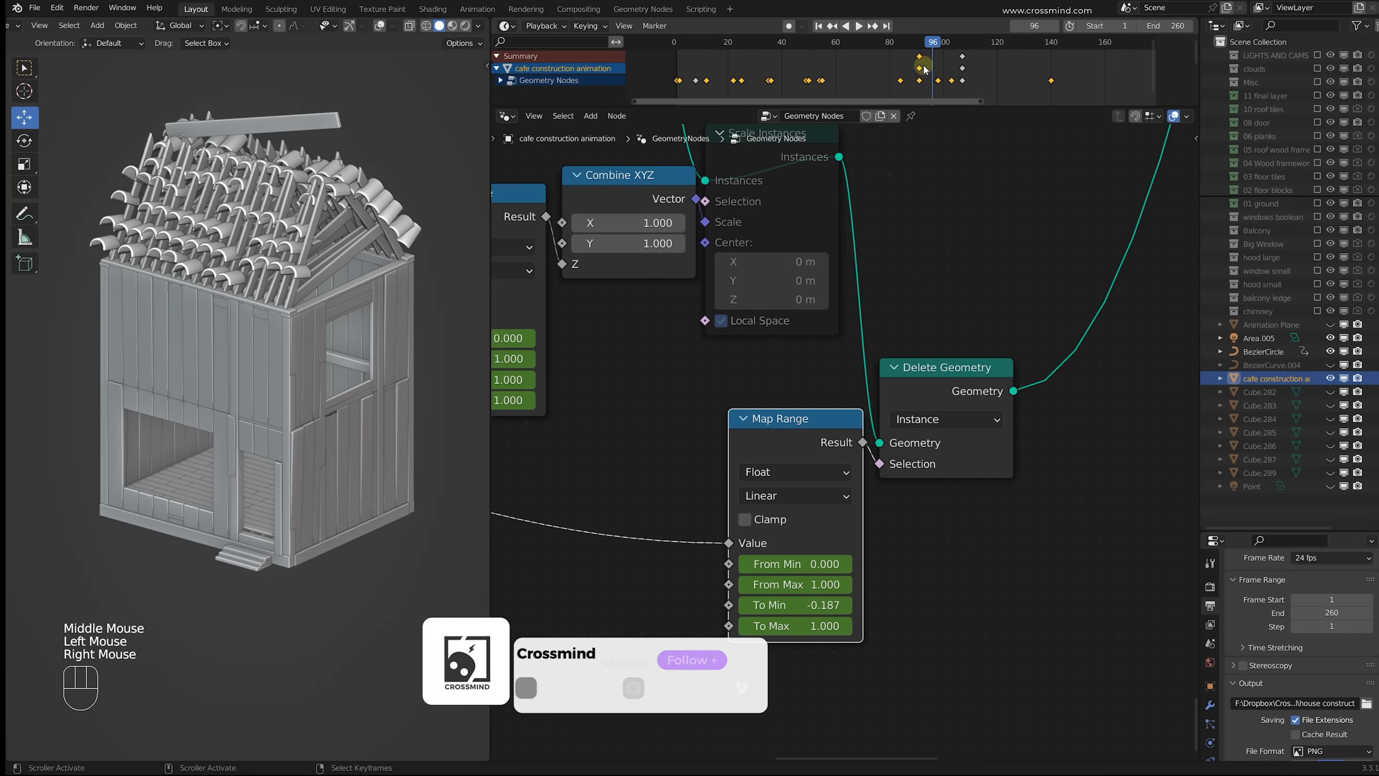
{"action": "left_click_drag", "start_coordinate": [922, 63], "coordinate": [931, 72]}
{"action": "left_click_drag", "start_coordinate": [820, 604], "coordinate": [825, 604], "text": "shift"}
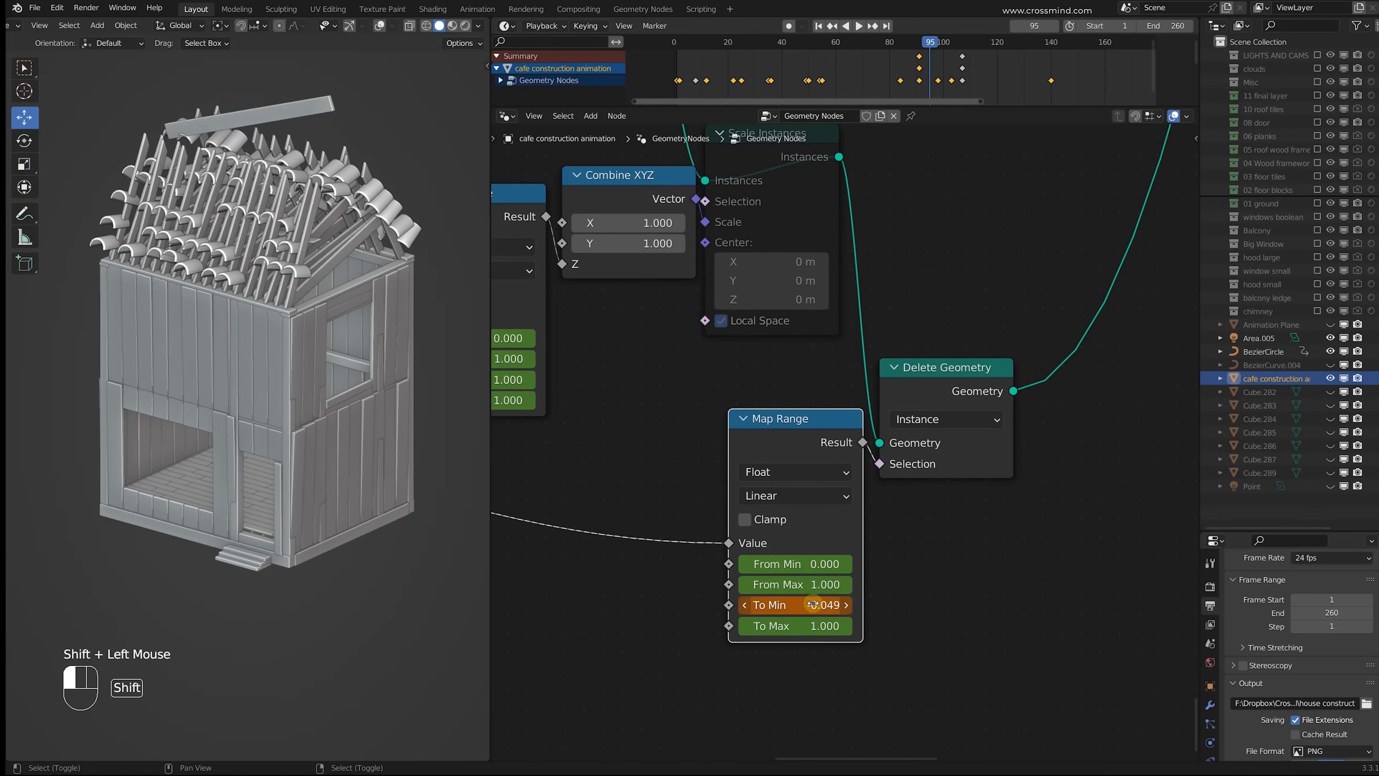
Step: Play back the animation to check how the roof tiles appear
{"action": "left_click_drag", "start_coordinate": [917, 66], "coordinate": [993, 83]}
{"action": "key", "text": "shift+space"}
{"action": "key", "text": "shift+space"}
{"action": "scroll", "coordinate": [954, 424], "scroll_direction": "down", "scroll_amount": 3}
{"action": "middle_click_drag", "start_coordinate": [954, 423], "coordinate": [1031, 467]}
{"action": "scroll", "coordinate": [847, 405], "scroll_direction": "up", "scroll_amount": 2}
Step: Move the rotation Map Range's end keyframe to about frame 125
{"action": "right_click", "coordinate": [662, 314]}
{"action": "right_click", "coordinate": [1049, 68]}
{"action": "key", "text": "g"}
{"action": "left_click", "coordinate": [1001, 69]}
{"action": "mouse_move", "coordinate": [960, 66]}
{"action": "left_mouse_down"}
{"action": "mouse_move", "coordinate": [934, 65]}
{"action": "mouse_move", "coordinate": [954, 67]}
{"action": "left_mouse_up"}
Step: Move the Delete Geometry Map Range's end keyframe to about frame 137 and readjust its To Min value
{"action": "right_click", "coordinate": [998, 489]}
{"action": "scroll", "coordinate": [984, 70], "scroll_direction": "up", "scroll_amount": 2}
{"action": "right_click", "coordinate": [991, 69]}
{"action": "key", "text": "g"}
{"action": "left_click", "coordinate": [1113, 68]}
{"action": "left_click_drag", "start_coordinate": [1008, 581], "coordinate": [1003, 580], "text": "shift"}
{"action": "left_click_drag", "start_coordinate": [969, 71], "coordinate": [1047, 68]}
{"action": "right_click", "coordinate": [1111, 69]}
{"action": "key", "text": "g"}
{"action": "left_click", "coordinate": [1100, 69]}
Step: Keyframe the Delete Geometry Map Range's To Min, place that key at about frame 108, and save the file
{"action": "key", "text": "i"}
{"action": "right_click", "coordinate": [1010, 68]}
{"action": "key", "text": "g"}
{"action": "left_click", "coordinate": [993, 68]}
{"action": "middle_click_drag", "start_coordinate": [450, 394], "coordinate": [423, 381]}
{"action": "key", "text": "ctrl+s"}
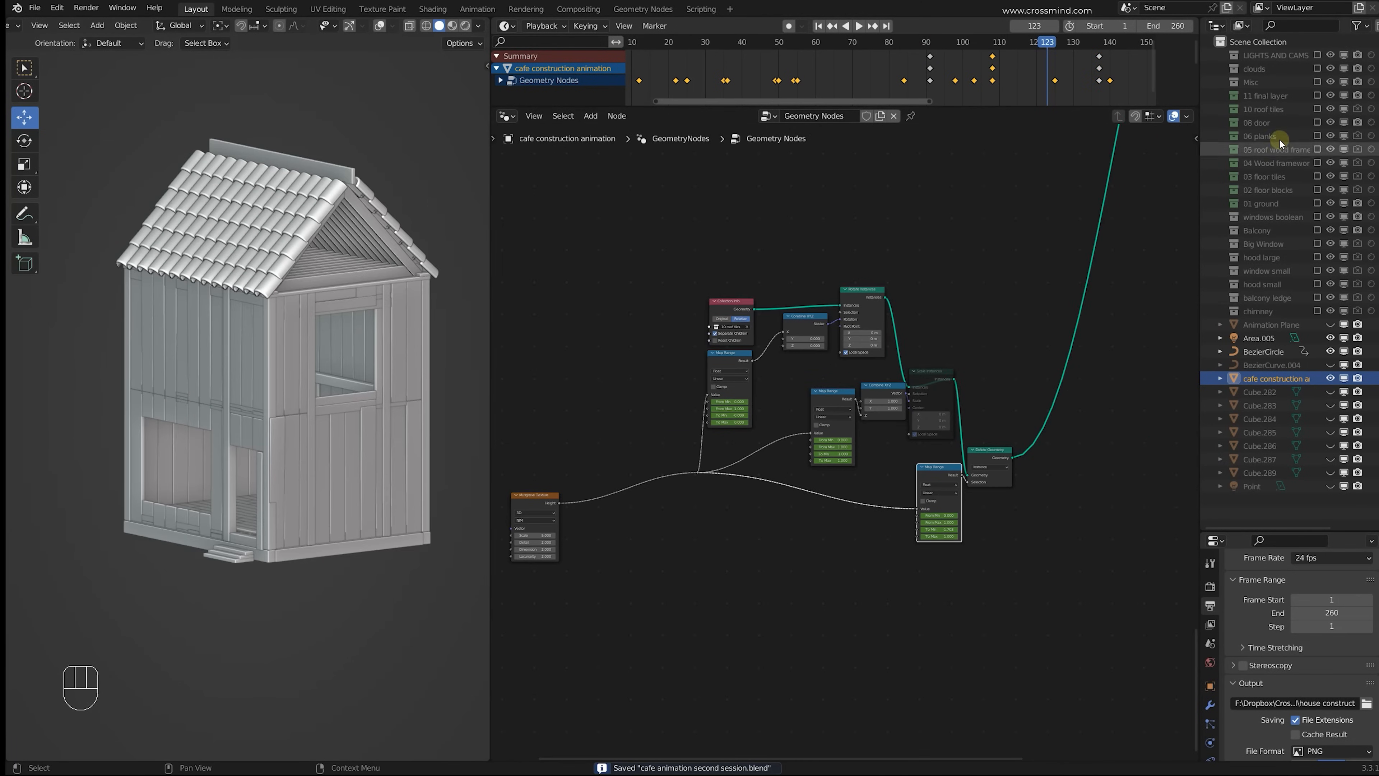
Step: Enable and expand the 11 final layer collection, and show the modifiers of its Cube.288 object
{"action": "left_click", "coordinate": [1317, 95]}
{"action": "left_click", "coordinate": [1220, 95]}
{"action": "left_click", "coordinate": [1262, 109]}
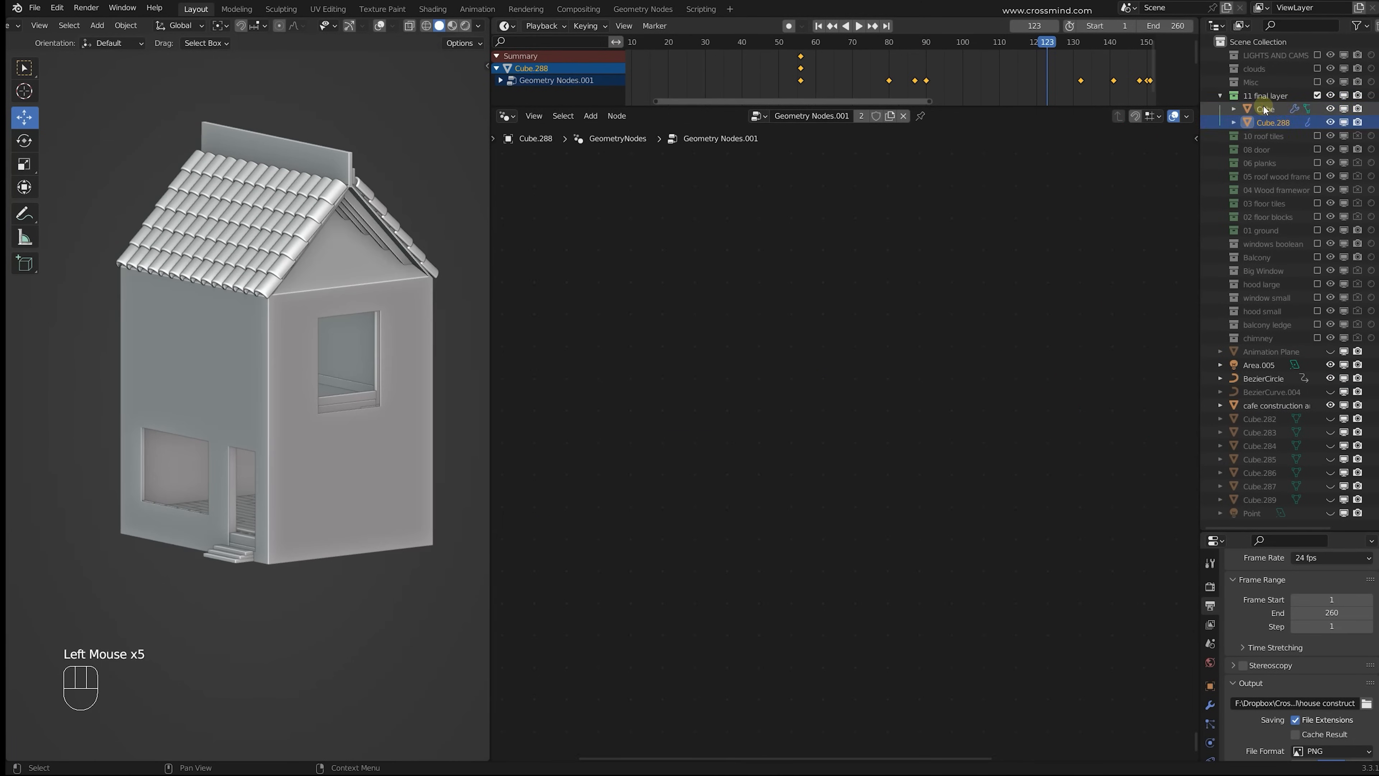
{"action": "left_click_drag", "start_coordinate": [1260, 538], "coordinate": [1259, 335]}
{"action": "left_click", "coordinate": [1210, 506]}
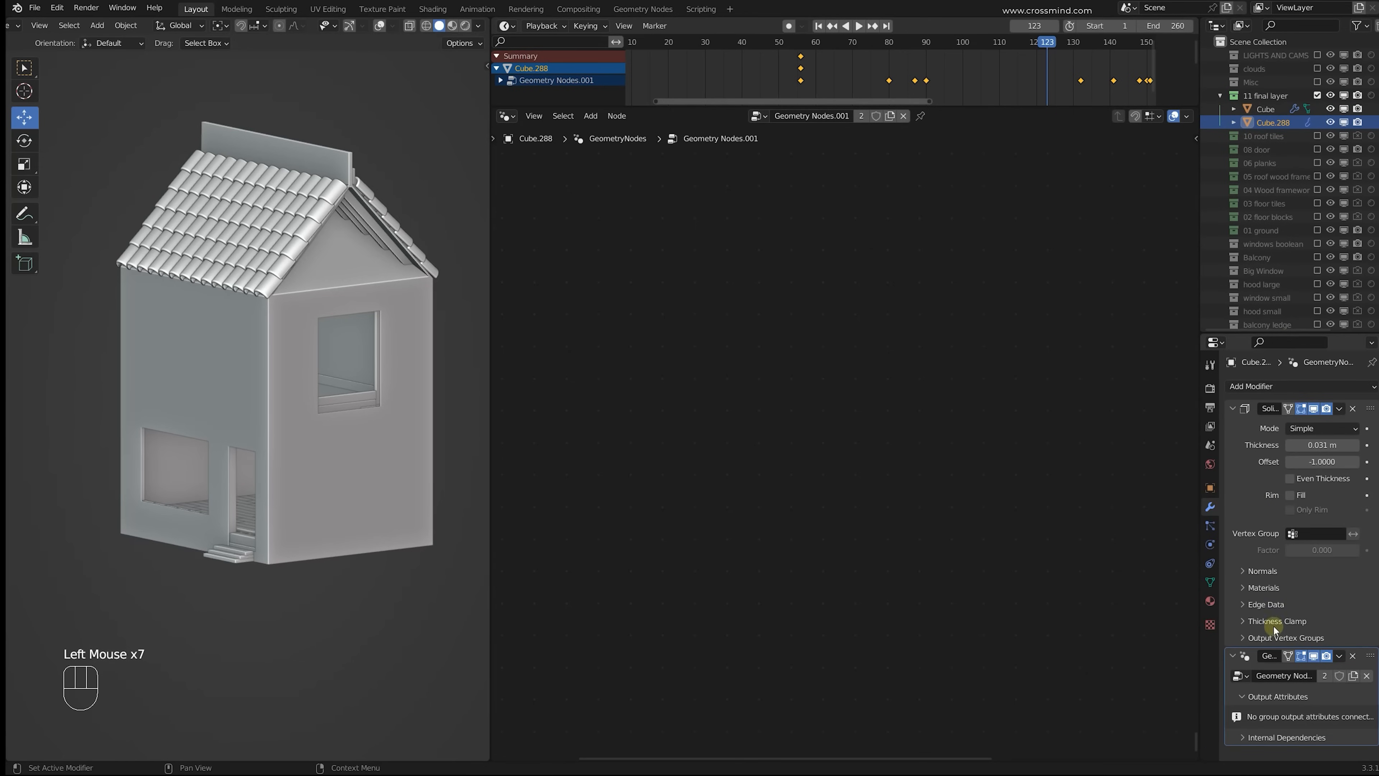
Step: Select the Cube object in the 11 final layer collection and examine its whole geometry node tree
{"action": "left_click", "coordinate": [1261, 109]}
{"action": "scroll", "coordinate": [861, 364], "scroll_direction": "down", "scroll_amount": 2}
{"action": "key", "text": "a"}
{"action": "key", "text": "KP_Decimal"}
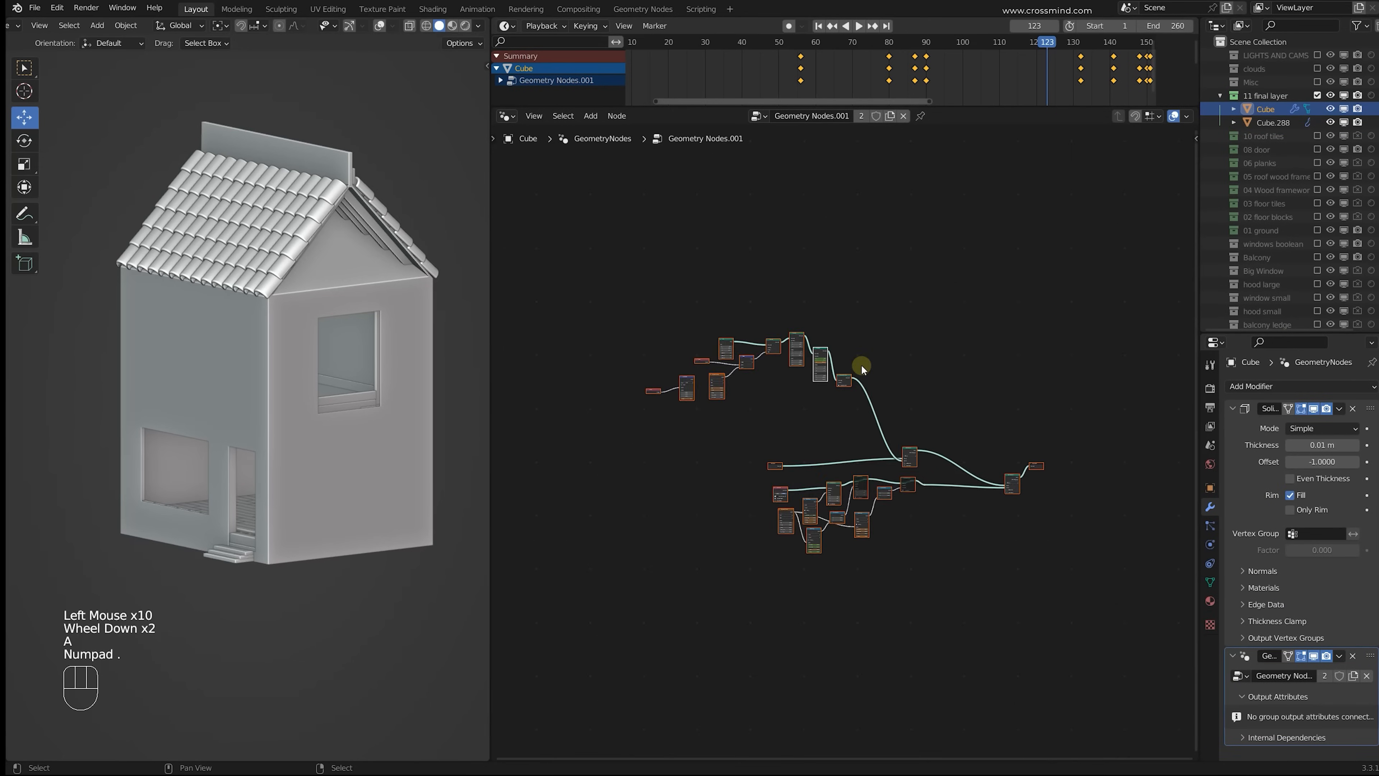
{"action": "scroll", "coordinate": [865, 413], "scroll_direction": "up", "scroll_amount": 3}
{"action": "middle_click_drag", "start_coordinate": [865, 413], "coordinate": [1038, 492]}
{"action": "middle_click_drag", "start_coordinate": [760, 346], "coordinate": [915, 441]}
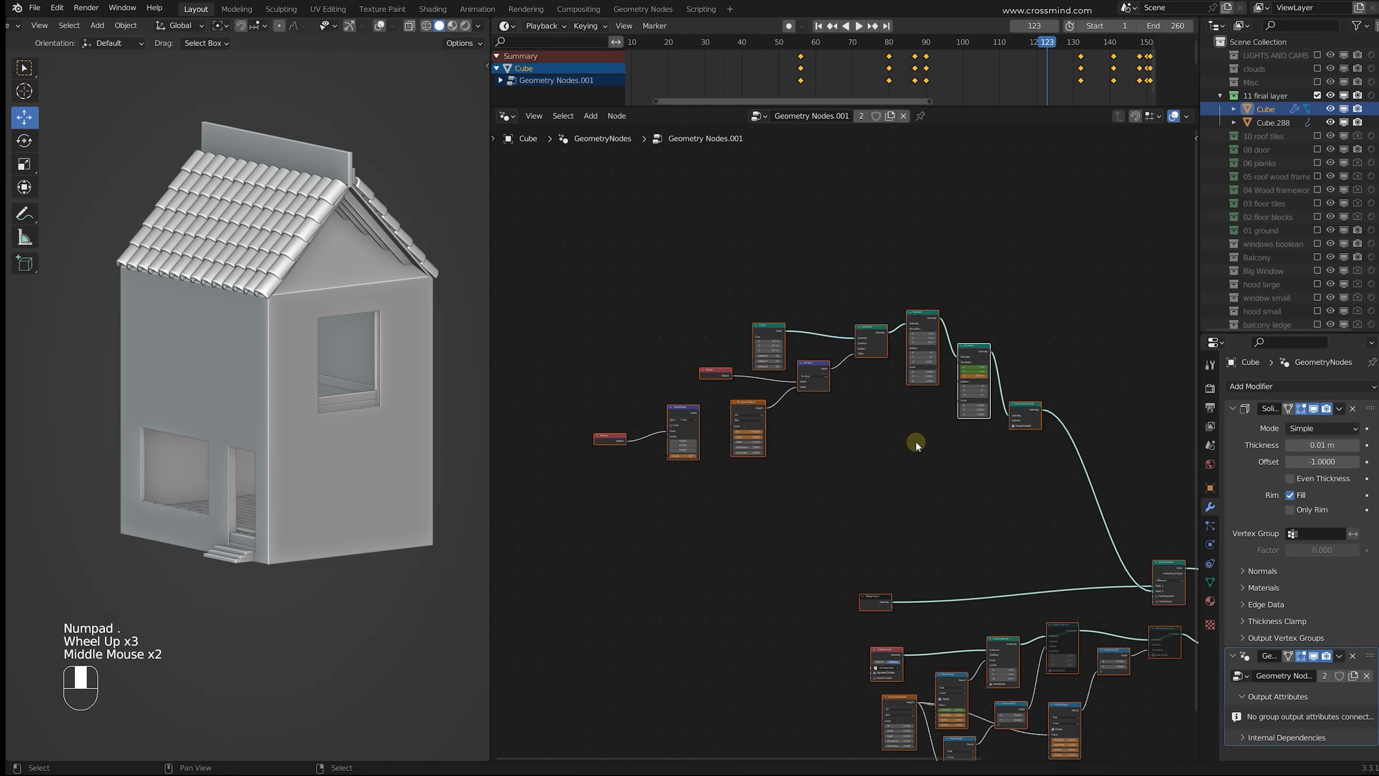
{"action": "scroll", "coordinate": [916, 441], "scroll_direction": "up", "scroll_amount": 2}
{"action": "middle_click_drag", "start_coordinate": [795, 452], "coordinate": [822, 451]}
{"action": "scroll", "coordinate": [792, 420], "scroll_direction": "down", "scroll_amount": 2}
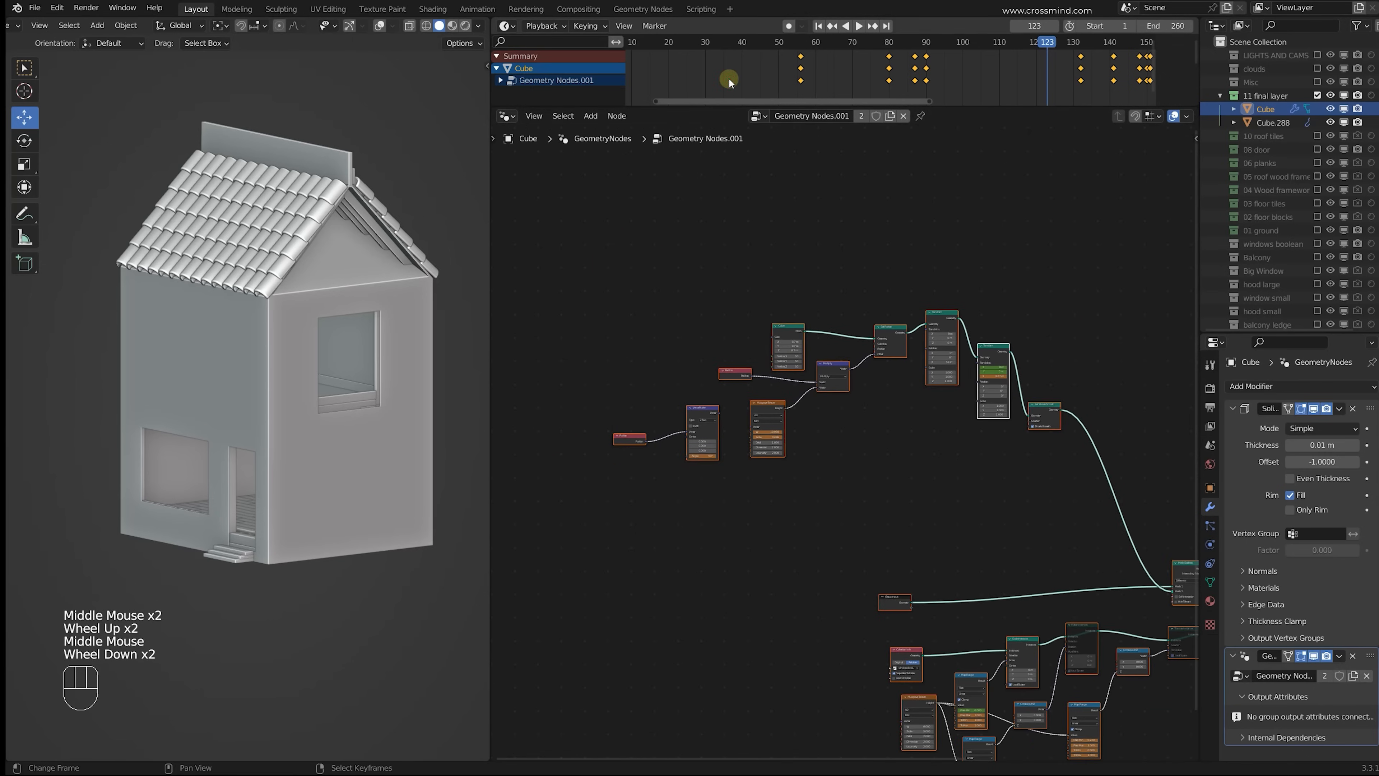
Step: Scrub the timeline to frame 153 to examine how the final wall layer is revealed
{"action": "left_click_drag", "start_coordinate": [686, 76], "coordinate": [1040, 89]}
{"action": "scroll", "coordinate": [1040, 89], "scroll_direction": "down", "scroll_amount": 1}
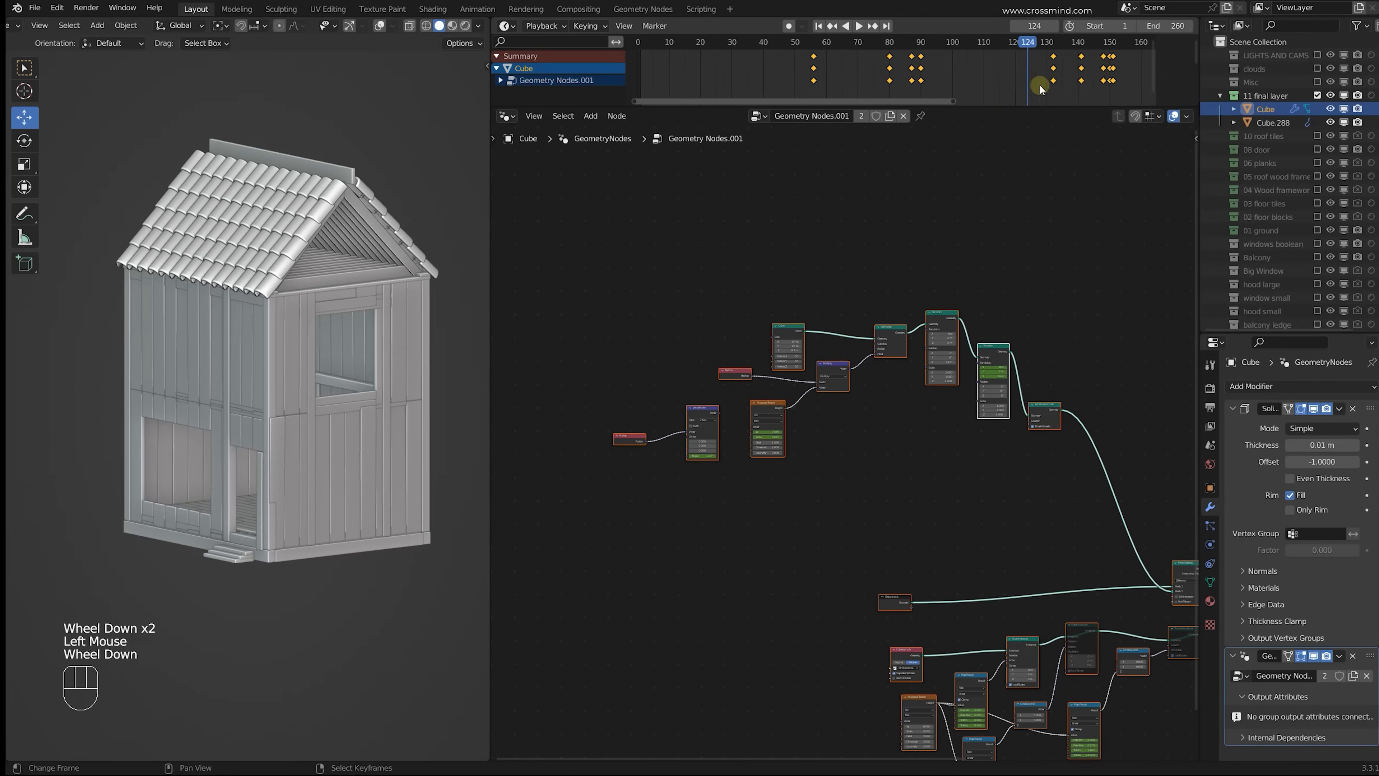
{"action": "middle_click_drag", "start_coordinate": [976, 59], "coordinate": [828, 49]}
{"action": "left_click_drag", "start_coordinate": [836, 59], "coordinate": [896, 85]}
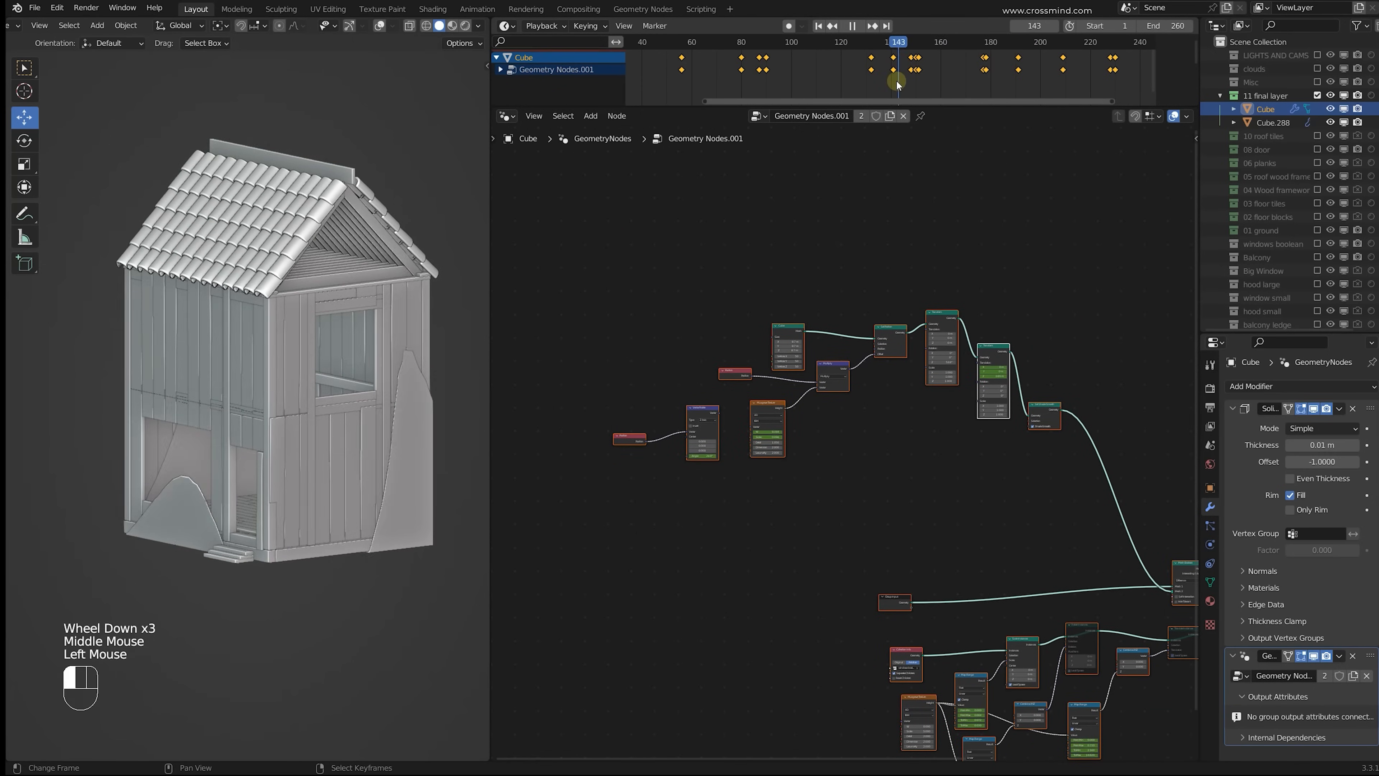
Step: Delete the two linked nodes beside the Musgrave Texture that feed nothing else in the Cube's node tree
{"action": "double_click", "coordinate": [658, 414]}
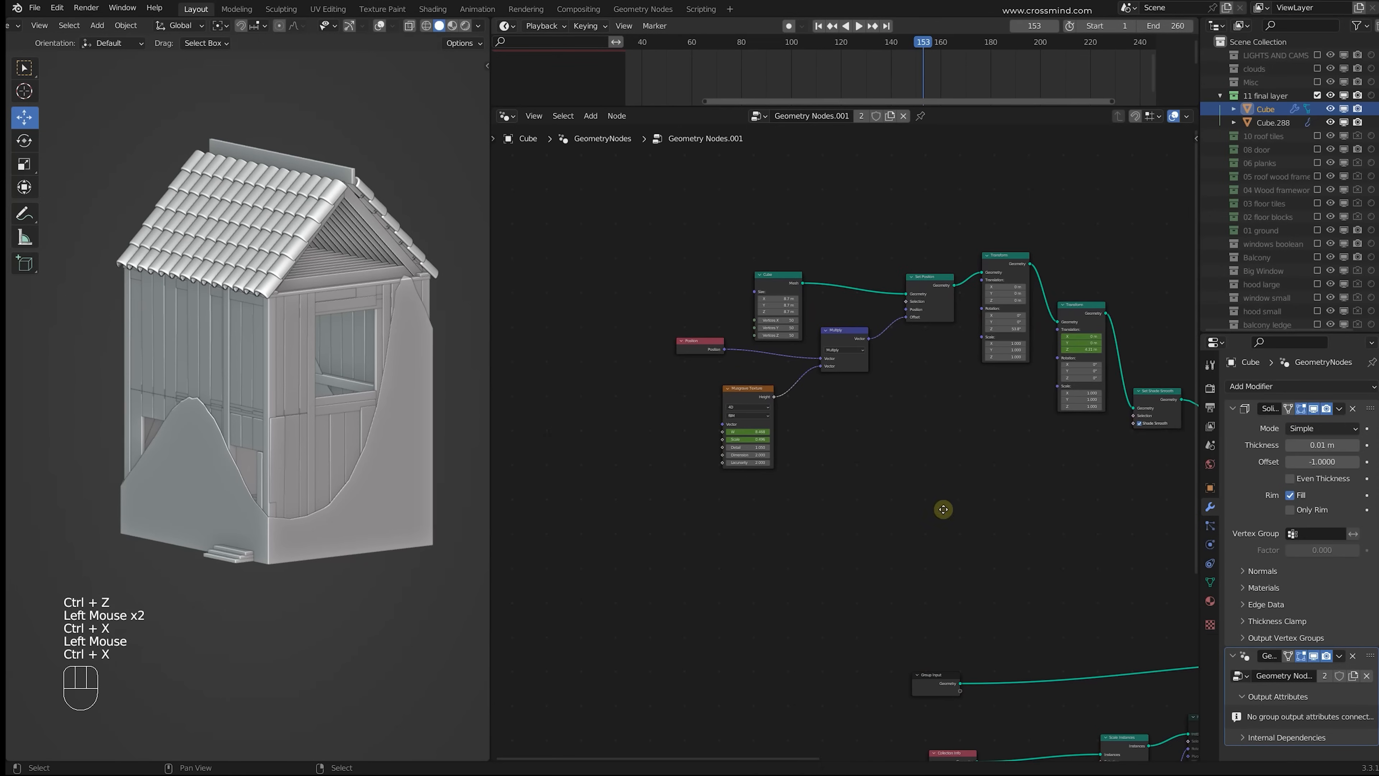
{"action": "scroll", "coordinate": [862, 415], "scroll_direction": "down", "scroll_amount": 2}
{"action": "middle_click_drag", "start_coordinate": [943, 509], "coordinate": [771, 396]}
{"action": "scroll", "coordinate": [764, 440], "scroll_direction": "up", "scroll_amount": 3}
{"action": "scroll", "coordinate": [788, 397], "scroll_direction": "up", "scroll_amount": 1}
{"action": "scroll", "coordinate": [788, 397], "scroll_direction": "down", "scroll_amount": 2}
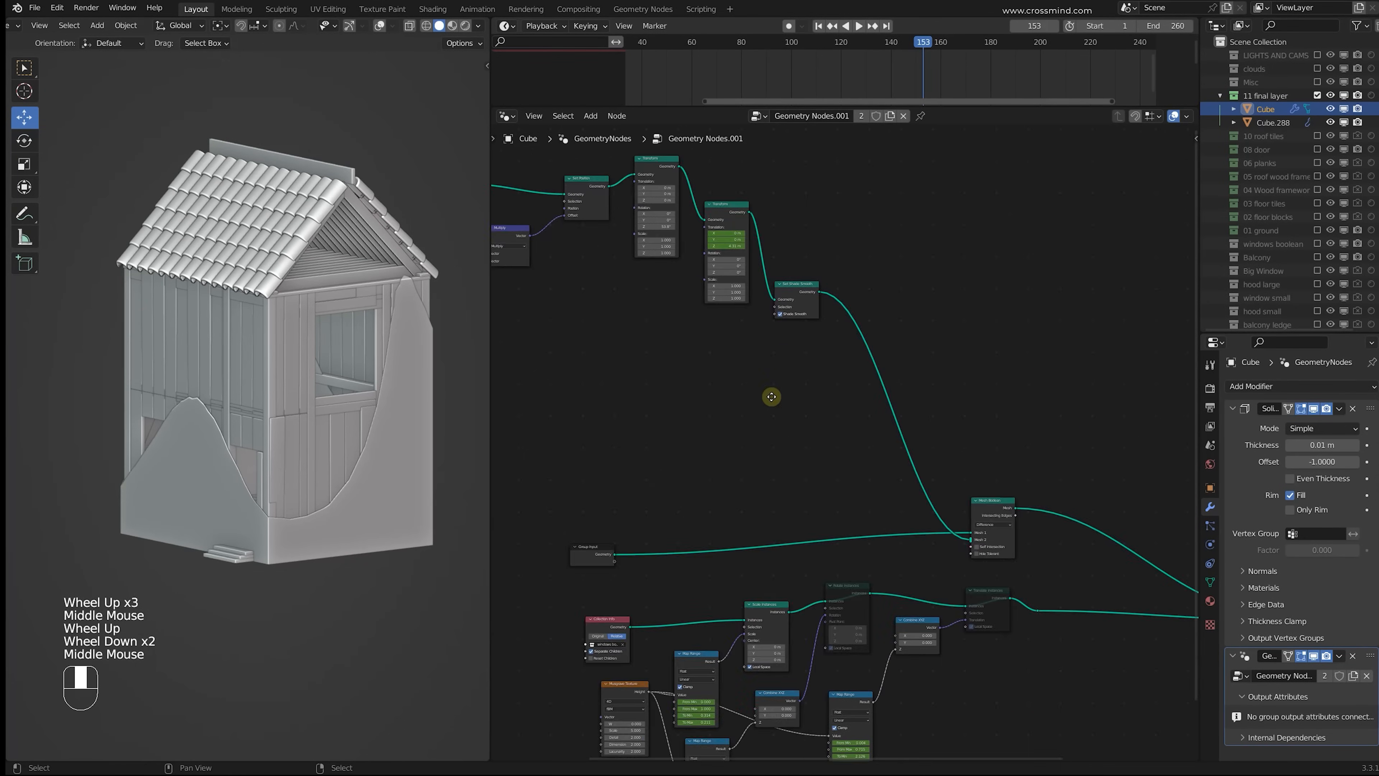
Step: Preview the Group Input geometry and isolate the Cube object to examine the uncut house shell
{"action": "scroll", "coordinate": [923, 429], "scroll_direction": "up", "scroll_amount": 1}
{"action": "middle_click_drag", "start_coordinate": [923, 429], "coordinate": [705, 402]}
{"action": "scroll", "coordinate": [668, 394], "scroll_direction": "up", "scroll_amount": 2}
{"action": "left_click", "coordinate": [668, 394], "text": "alt+shift"}
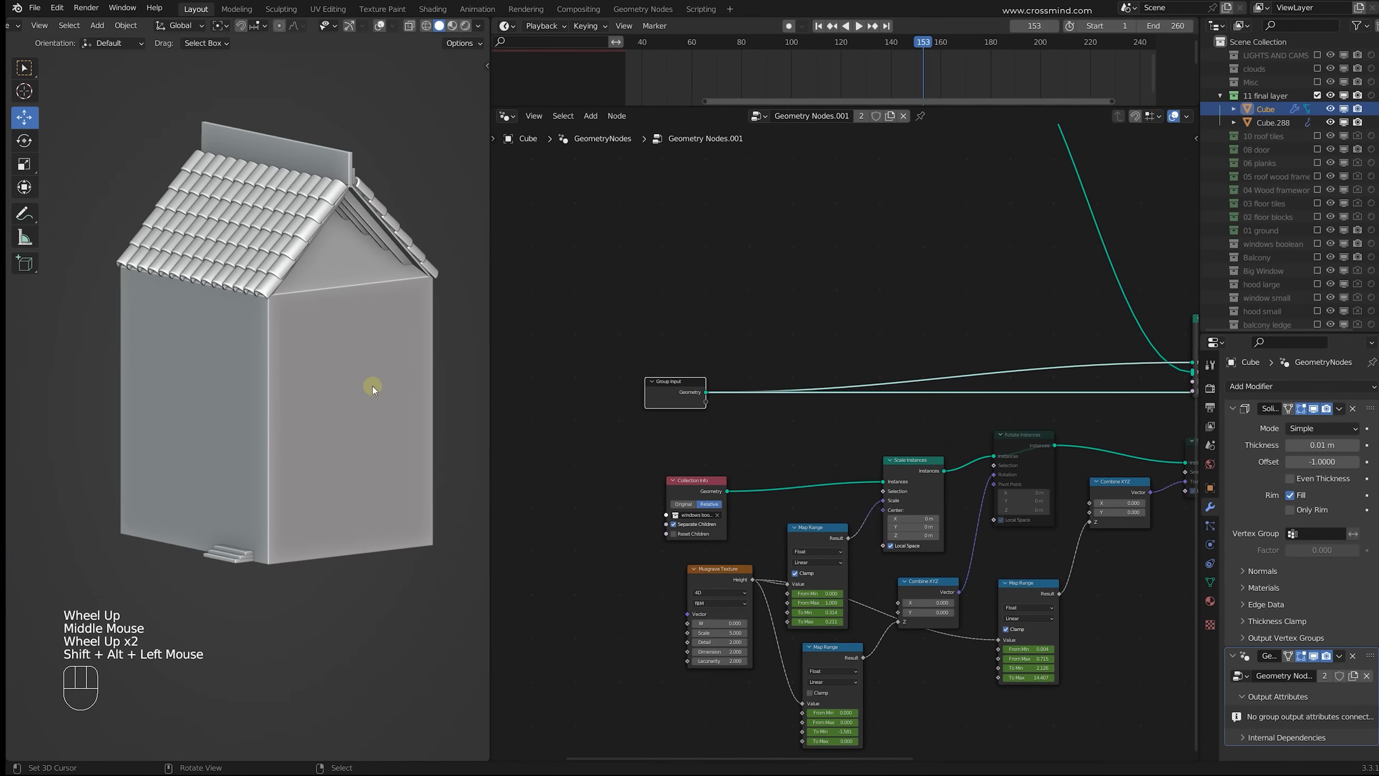
{"action": "key", "text": "KP_Divide"}
{"action": "middle_click_drag", "start_coordinate": [405, 392], "coordinate": [307, 394]}
{"action": "scroll", "coordinate": [213, 354], "scroll_direction": "up", "scroll_amount": 2}
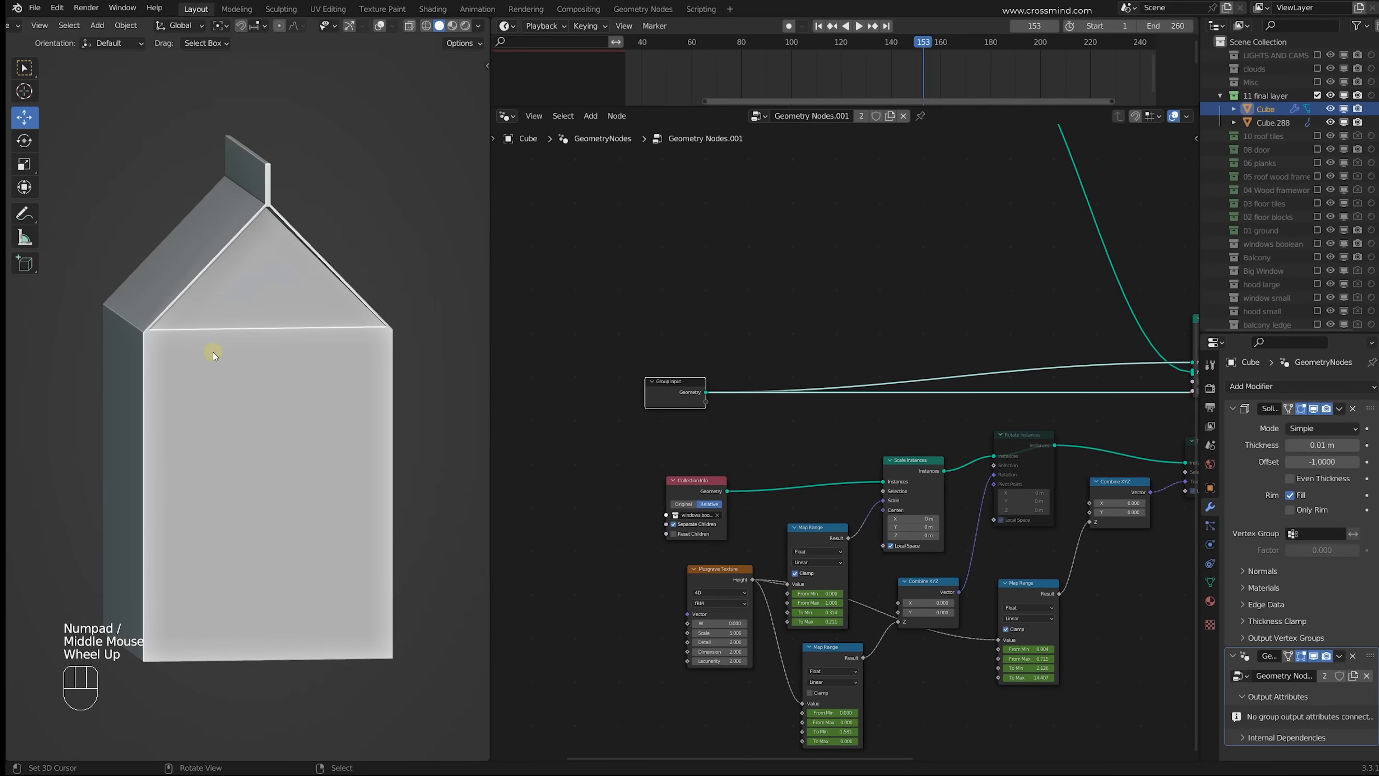
{"action": "middle_click_drag", "start_coordinate": [213, 353], "coordinate": [267, 357]}
Step: Move the first Mesh Boolean node up beside the deformed cube's node chain, level with the Set Shade Smooth node
{"action": "middle_click_drag", "start_coordinate": [1059, 429], "coordinate": [919, 435]}
{"action": "scroll", "coordinate": [982, 401], "scroll_direction": "down", "scroll_amount": 1}
{"action": "middle_click_drag", "start_coordinate": [981, 402], "coordinate": [880, 459]}
{"action": "scroll", "coordinate": [880, 459], "scroll_direction": "up", "scroll_amount": 2}
{"action": "left_click_drag", "start_coordinate": [1000, 387], "coordinate": [999, 329]}
{"action": "scroll", "coordinate": [1006, 364], "scroll_direction": "up", "scroll_amount": 2}
{"action": "middle_click_drag", "start_coordinate": [1042, 310], "coordinate": [1036, 326]}
{"action": "left_click_drag", "start_coordinate": [1043, 307], "coordinate": [1047, 340]}
{"action": "scroll", "coordinate": [1014, 399], "scroll_direction": "down", "scroll_amount": 3}
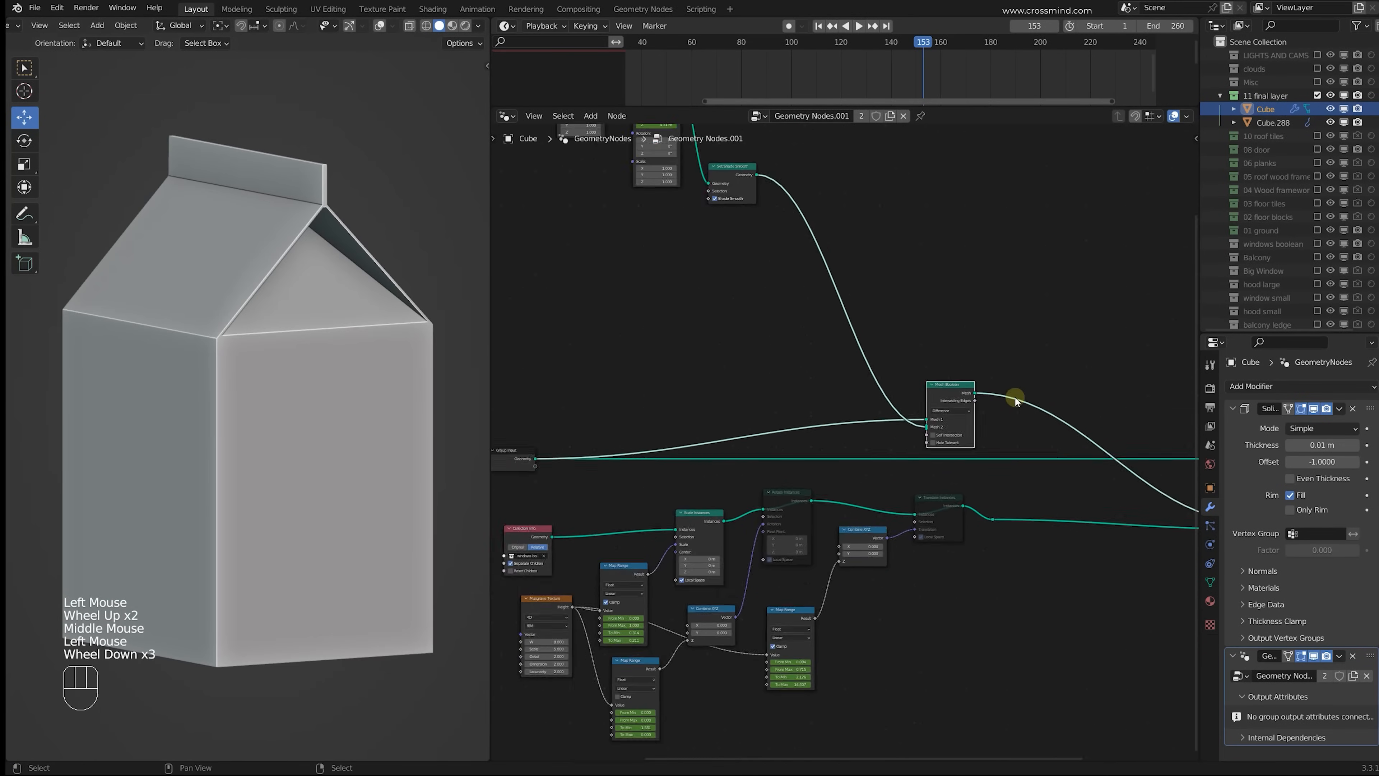
{"action": "scroll", "coordinate": [1015, 399], "scroll_direction": "down", "scroll_amount": 1}
{"action": "key", "text": "g"}
{"action": "scroll", "coordinate": [923, 196], "scroll_direction": "down", "scroll_amount": 1}
Step: Place the Group Input node above the cube chain, cut its direct link to the output, and preview the first Mesh Boolean
{"action": "middle_click_drag", "start_coordinate": [662, 375], "coordinate": [834, 462]}
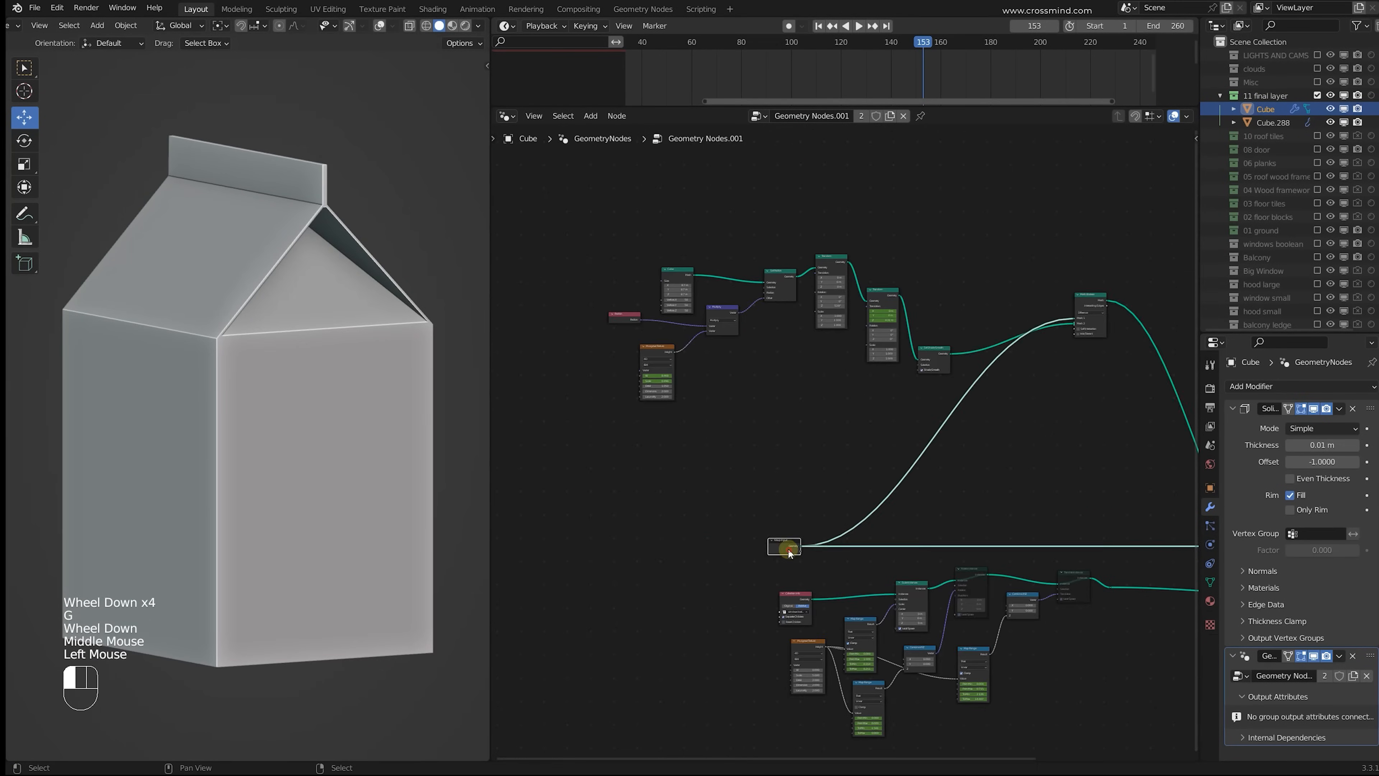
{"action": "left_click_drag", "start_coordinate": [788, 549], "coordinate": [791, 190]}
{"action": "middle_click_drag", "start_coordinate": [1019, 401], "coordinate": [745, 400]}
{"action": "right_click_drag", "start_coordinate": [852, 426], "coordinate": [925, 411], "text": "ctrl"}
{"action": "left_click", "coordinate": [893, 296], "text": "alt+shift"}
Step: Reposition the Group Input node directly above the two Transform nodes
{"action": "middle_click_drag", "start_coordinate": [758, 379], "coordinate": [854, 488]}
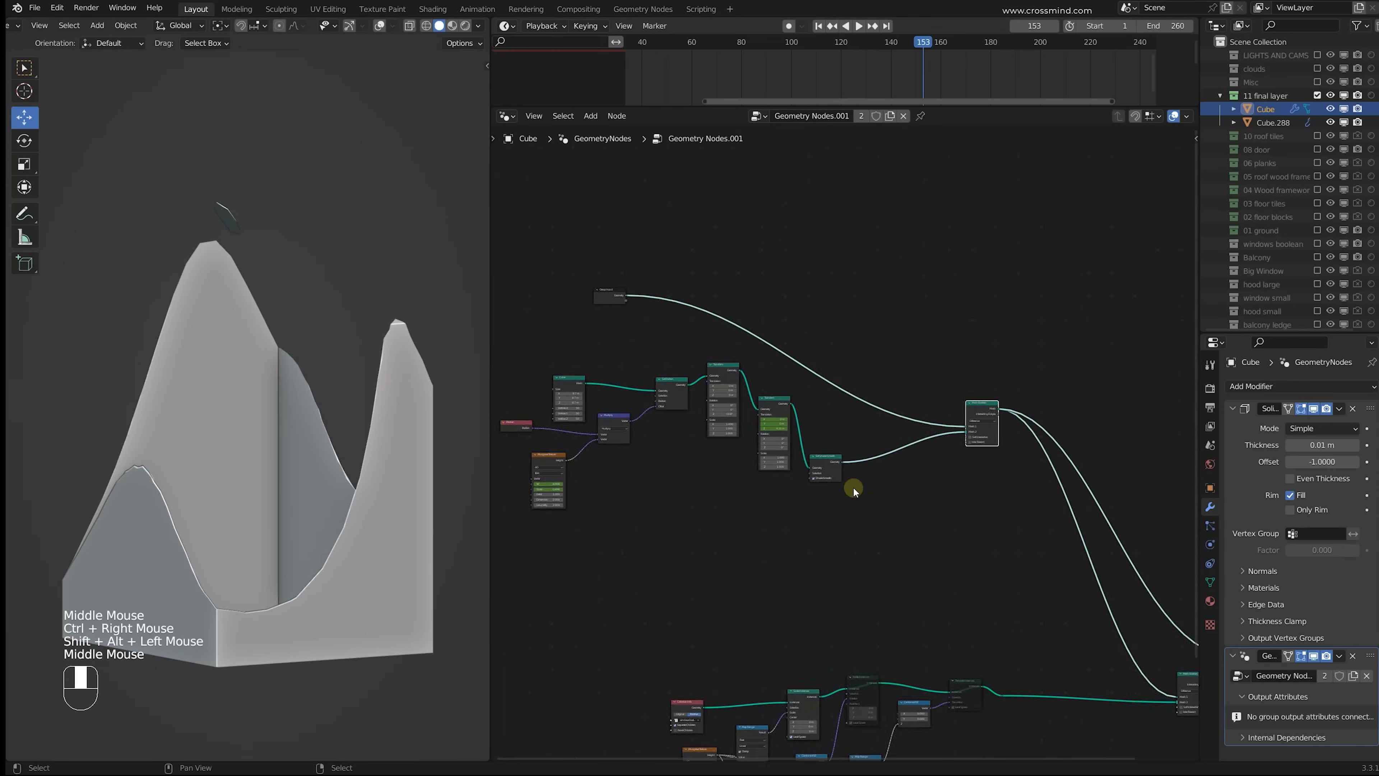
{"action": "scroll", "coordinate": [854, 488], "scroll_direction": "up", "scroll_amount": 2}
{"action": "left_click_drag", "start_coordinate": [522, 237], "coordinate": [876, 271]}
{"action": "scroll", "coordinate": [890, 350], "scroll_direction": "up", "scroll_amount": 2}
{"action": "middle_click_drag", "start_coordinate": [839, 349], "coordinate": [884, 348]}
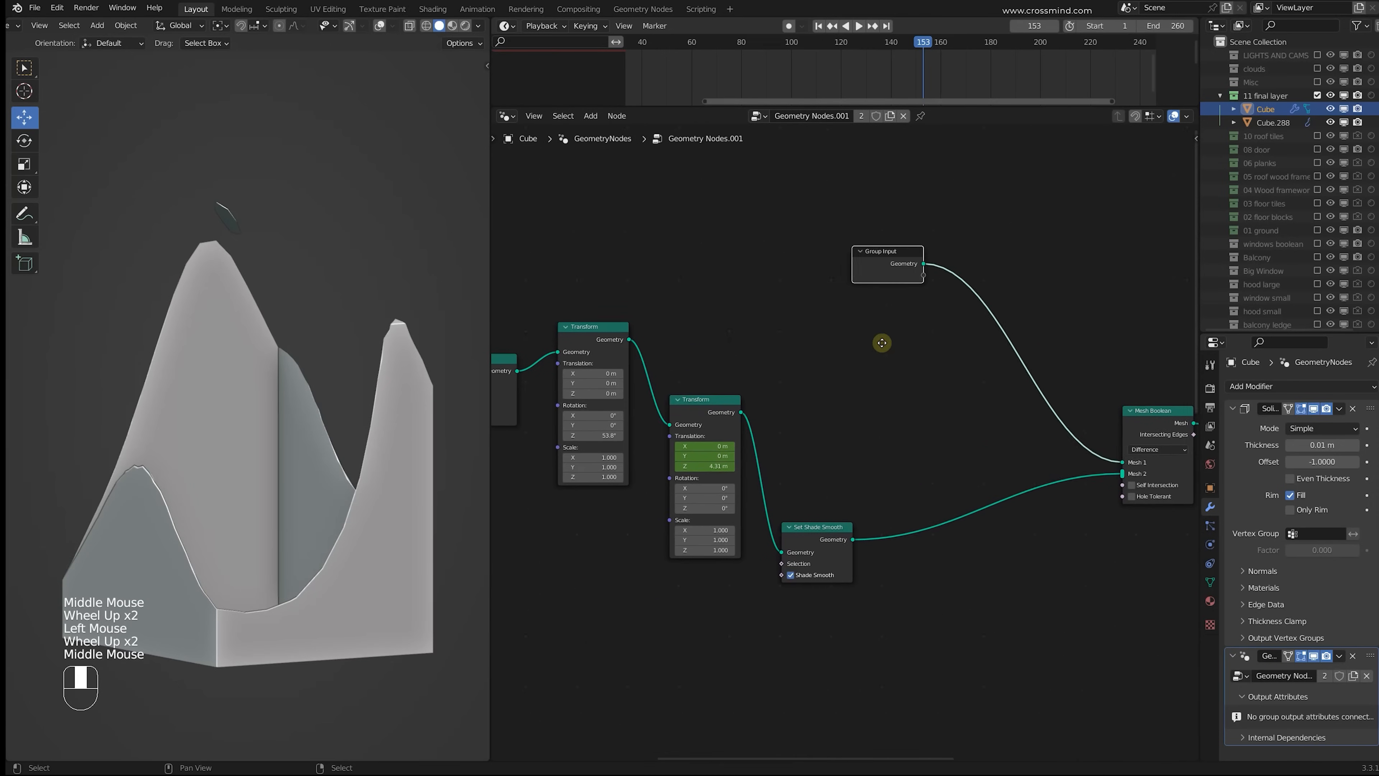
{"action": "left_click_drag", "start_coordinate": [886, 276], "coordinate": [631, 236]}
Step: Compare the plain Group Input geometry with the Mesh Boolean difference by previewing each node
{"action": "left_click", "coordinate": [624, 235], "text": "alt+shift"}
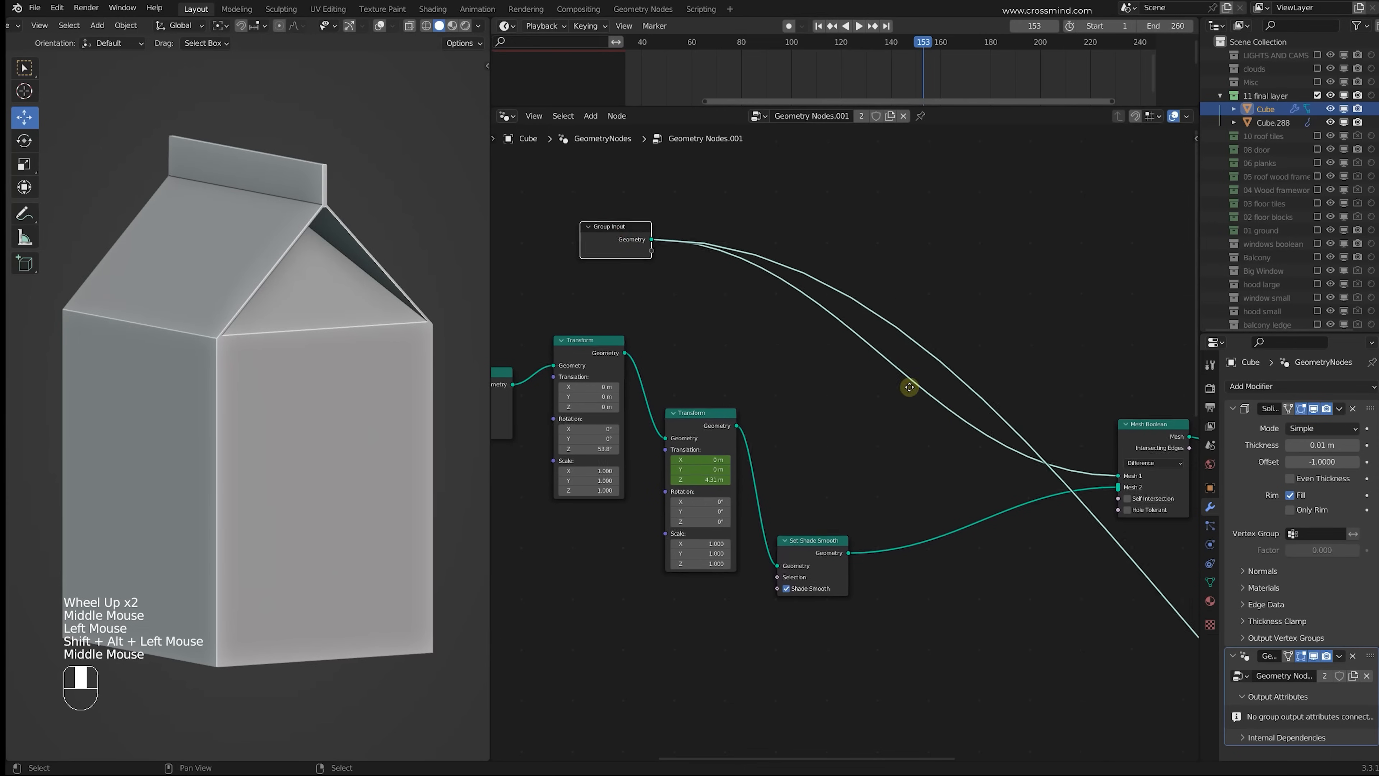
{"action": "middle_click_drag", "start_coordinate": [908, 388], "coordinate": [743, 306]}
{"action": "left_click", "coordinate": [986, 353], "text": "alt+shift"}
{"action": "middle_click_drag", "start_coordinate": [907, 381], "coordinate": [949, 410]}
{"action": "scroll", "coordinate": [949, 411], "scroll_direction": "up", "scroll_amount": 1}
{"action": "scroll", "coordinate": [1038, 356], "scroll_direction": "up", "scroll_amount": 1}
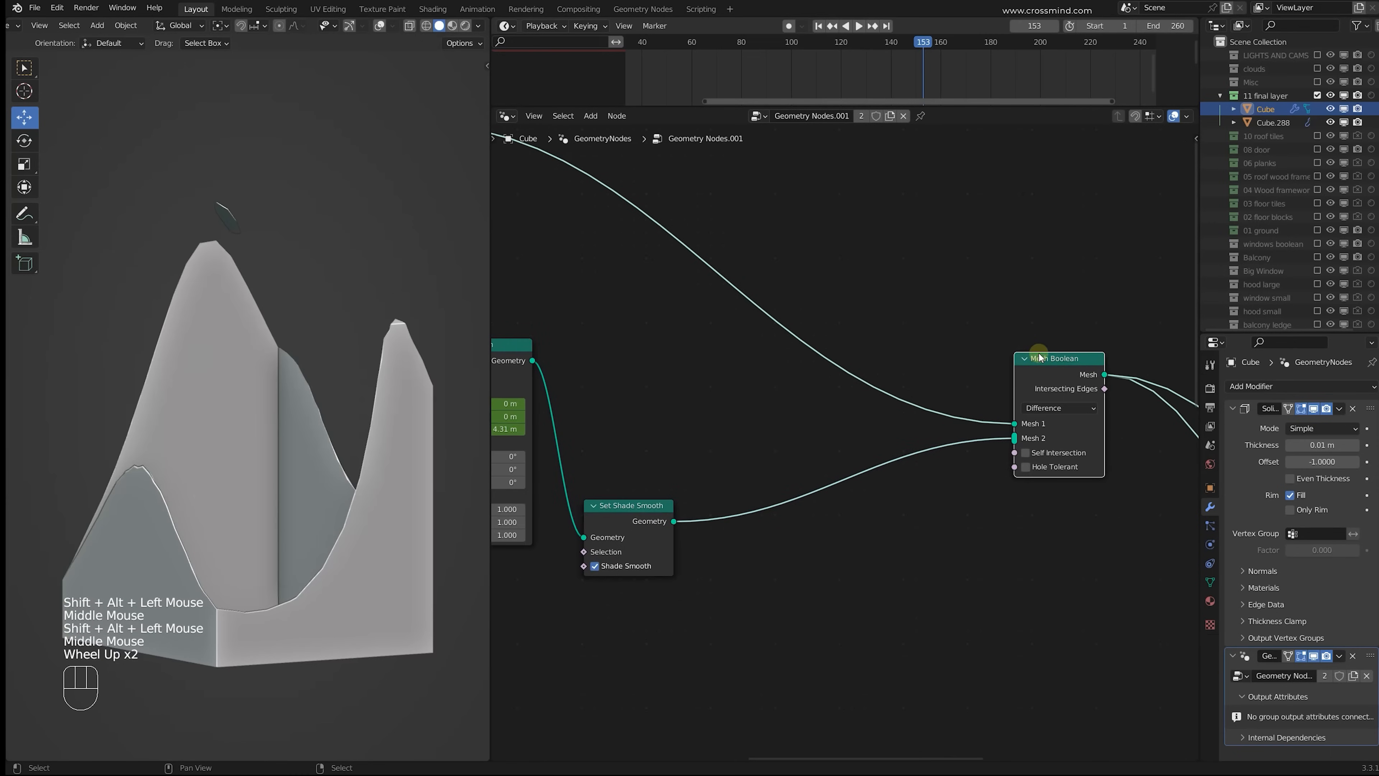
{"action": "scroll", "coordinate": [948, 380], "scroll_direction": "down", "scroll_amount": 2}
Step: Collapse the Cube node and preview its mesh alone, framed in the viewport
{"action": "middle_click_drag", "start_coordinate": [673, 380], "coordinate": [939, 382]}
{"action": "scroll", "coordinate": [939, 381], "scroll_direction": "down", "scroll_amount": 2}
{"action": "middle_click_drag", "start_coordinate": [571, 410], "coordinate": [747, 406]}
{"action": "scroll", "coordinate": [747, 406], "scroll_direction": "up", "scroll_amount": 2}
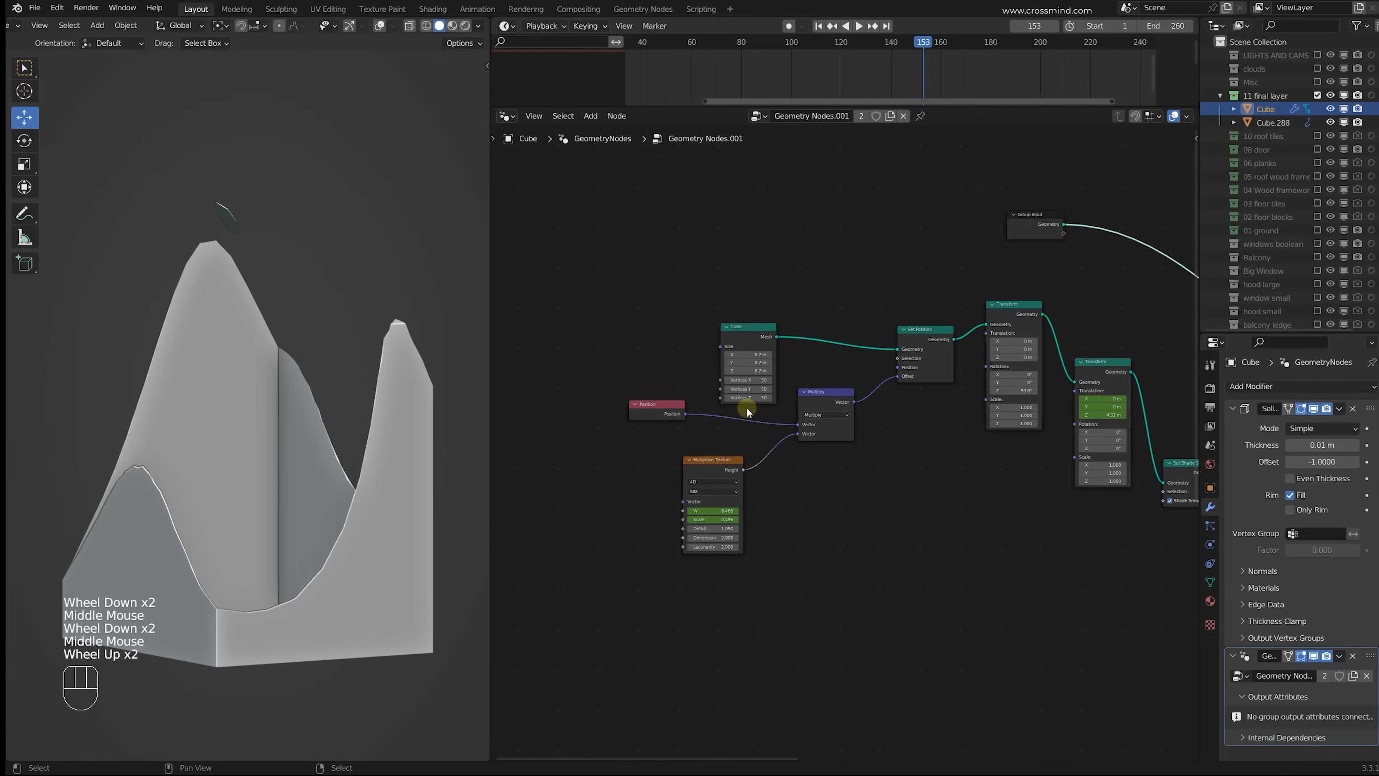
{"action": "left_click", "coordinate": [730, 330], "text": "alt+shift"}
{"action": "left_click", "coordinate": [753, 329], "text": "alt+shift"}
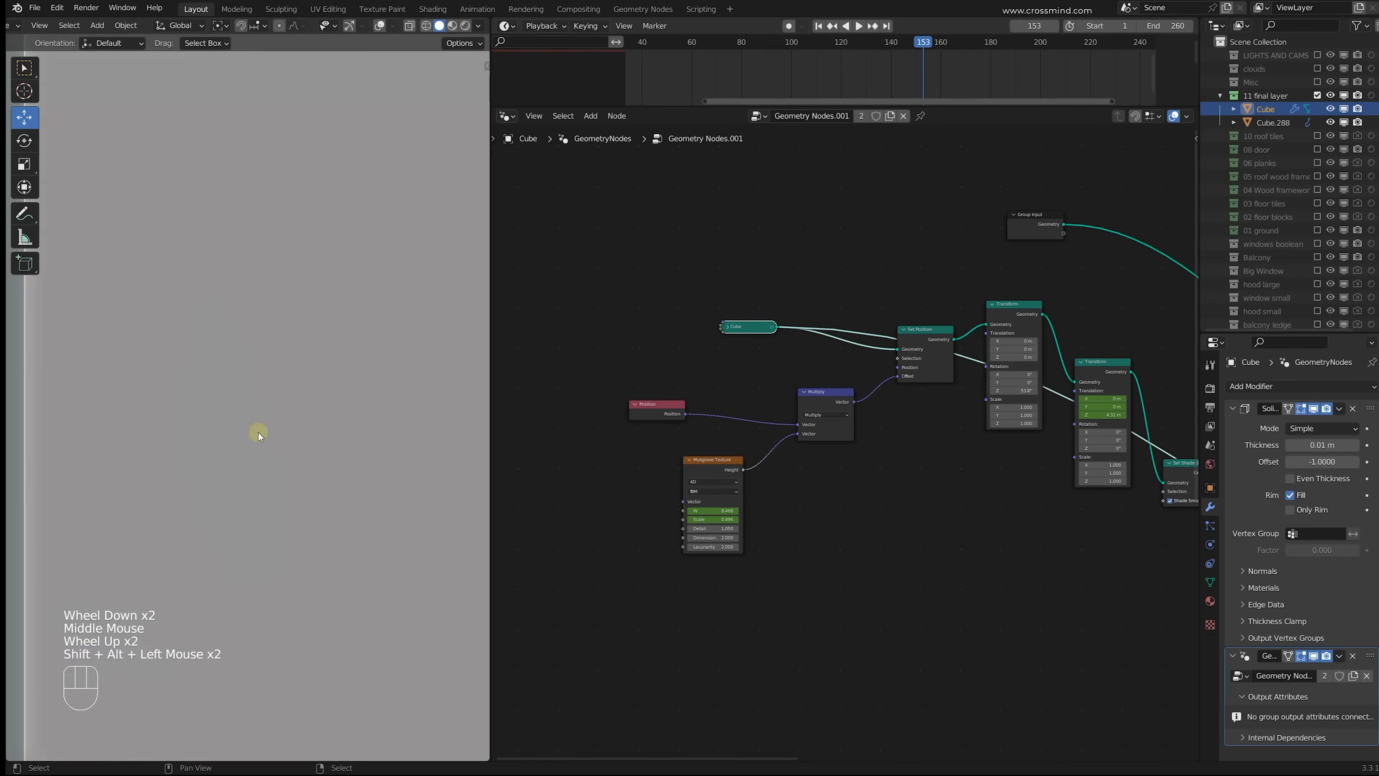
{"action": "scroll", "coordinate": [259, 432], "scroll_direction": "down", "scroll_amount": 3}
{"action": "middle_click_drag", "start_coordinate": [235, 442], "coordinate": [290, 423], "text": "shift"}
{"action": "scroll", "coordinate": [901, 467], "scroll_direction": "up", "scroll_amount": 2}
{"action": "middle_click_drag", "start_coordinate": [902, 467], "coordinate": [883, 438]}
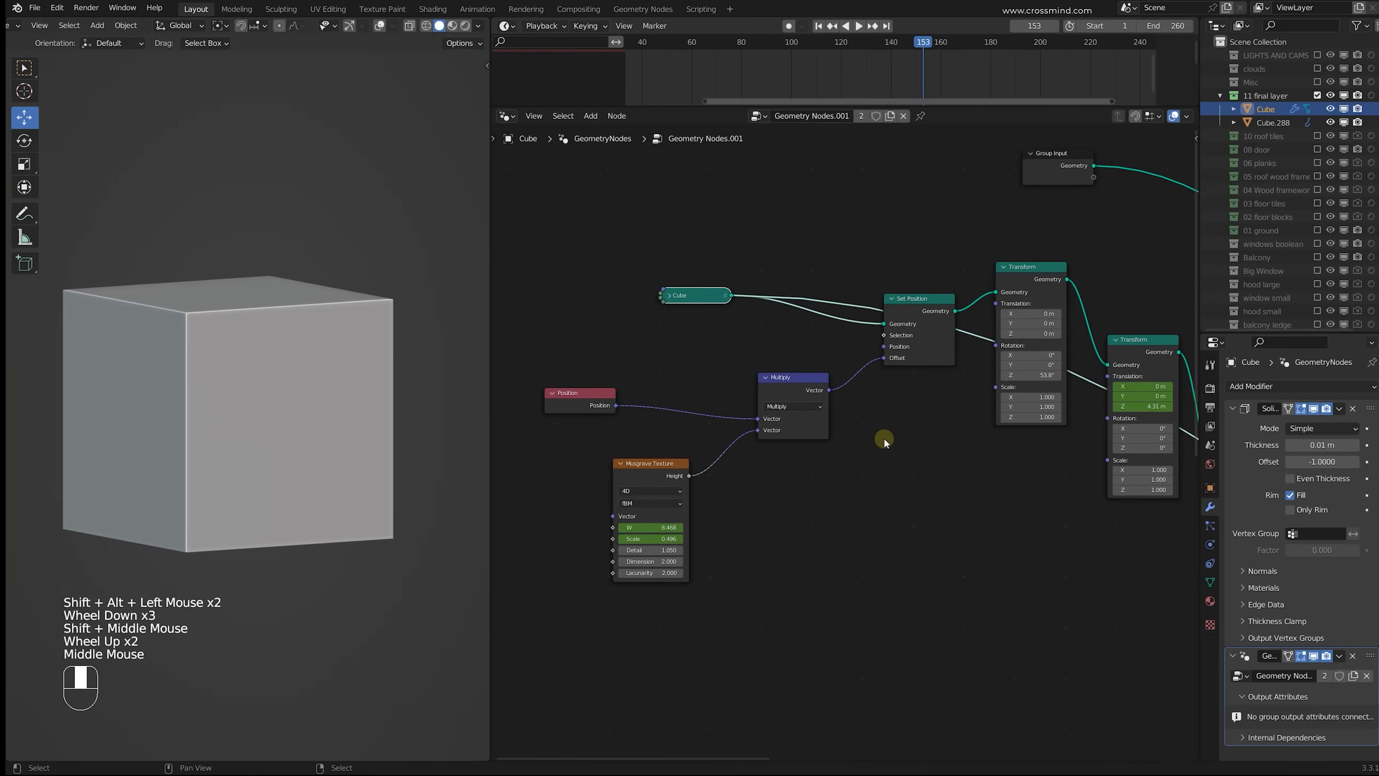
{"action": "scroll", "coordinate": [896, 380], "scroll_direction": "up", "scroll_amount": 1}
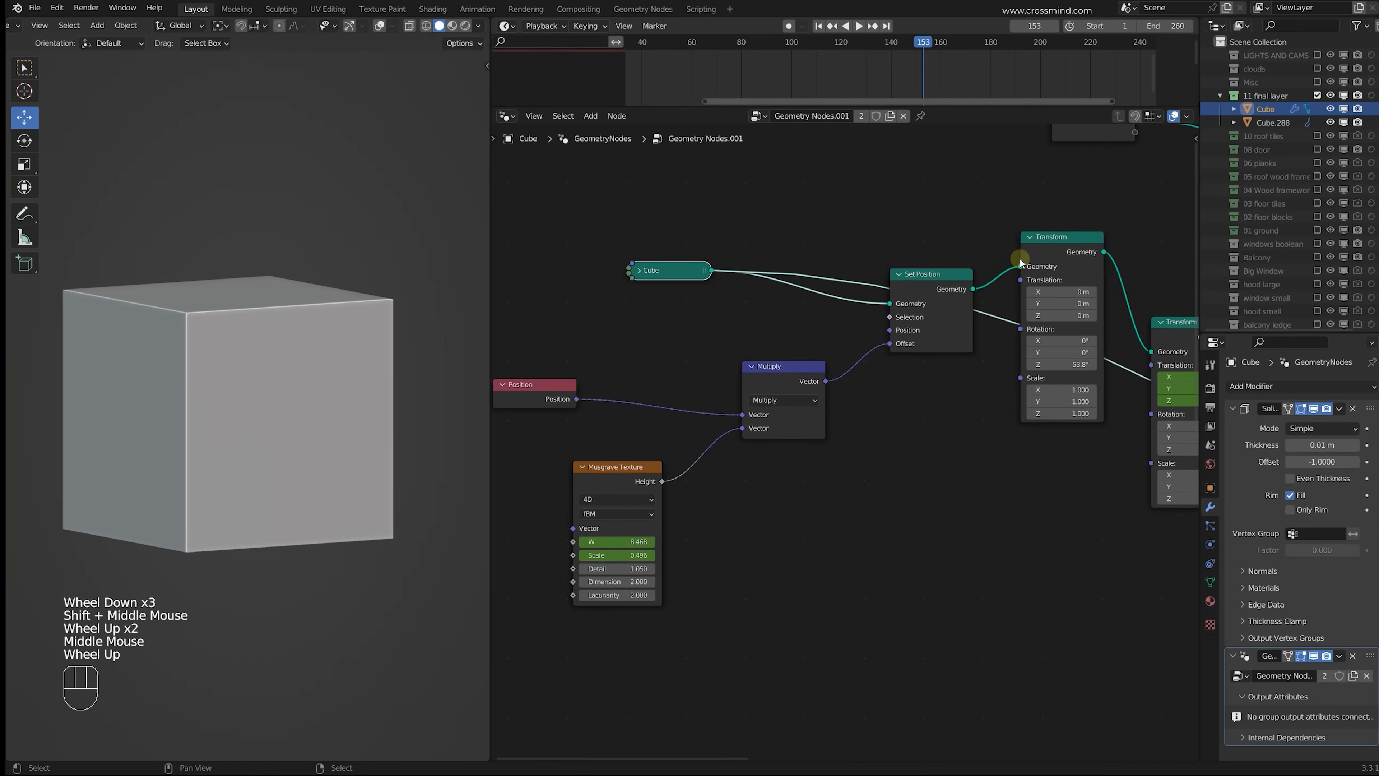
Step: Preview the Set Position output and adjust the placement of the Position, Multiply and Musgrave Texture nodes feeding its offset
{"action": "left_click", "coordinate": [943, 291], "text": "alt+shift"}
{"action": "middle_click_drag", "start_coordinate": [752, 397], "coordinate": [819, 389]}
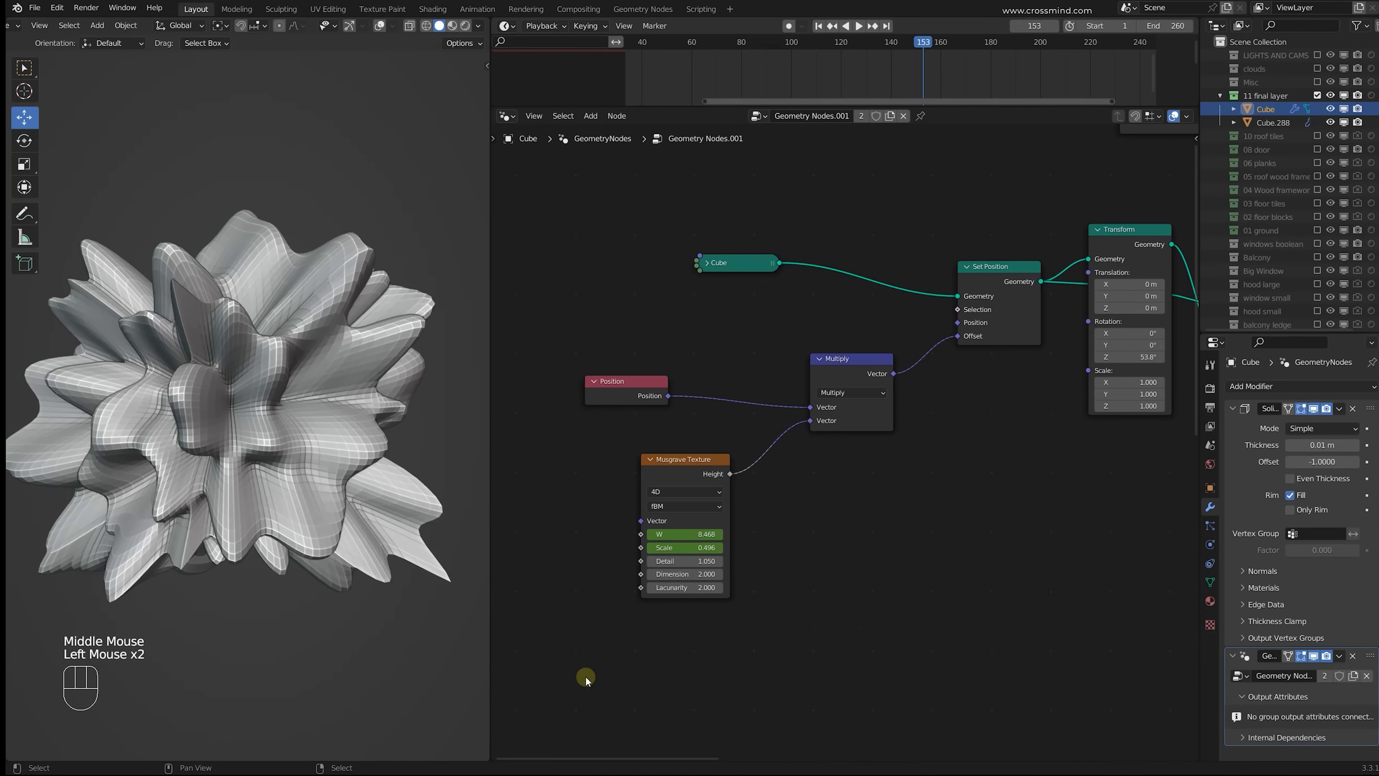
{"action": "left_click_drag", "start_coordinate": [586, 676], "coordinate": [854, 373]}
{"action": "key", "text": "g"}
{"action": "key", "text": "s"}
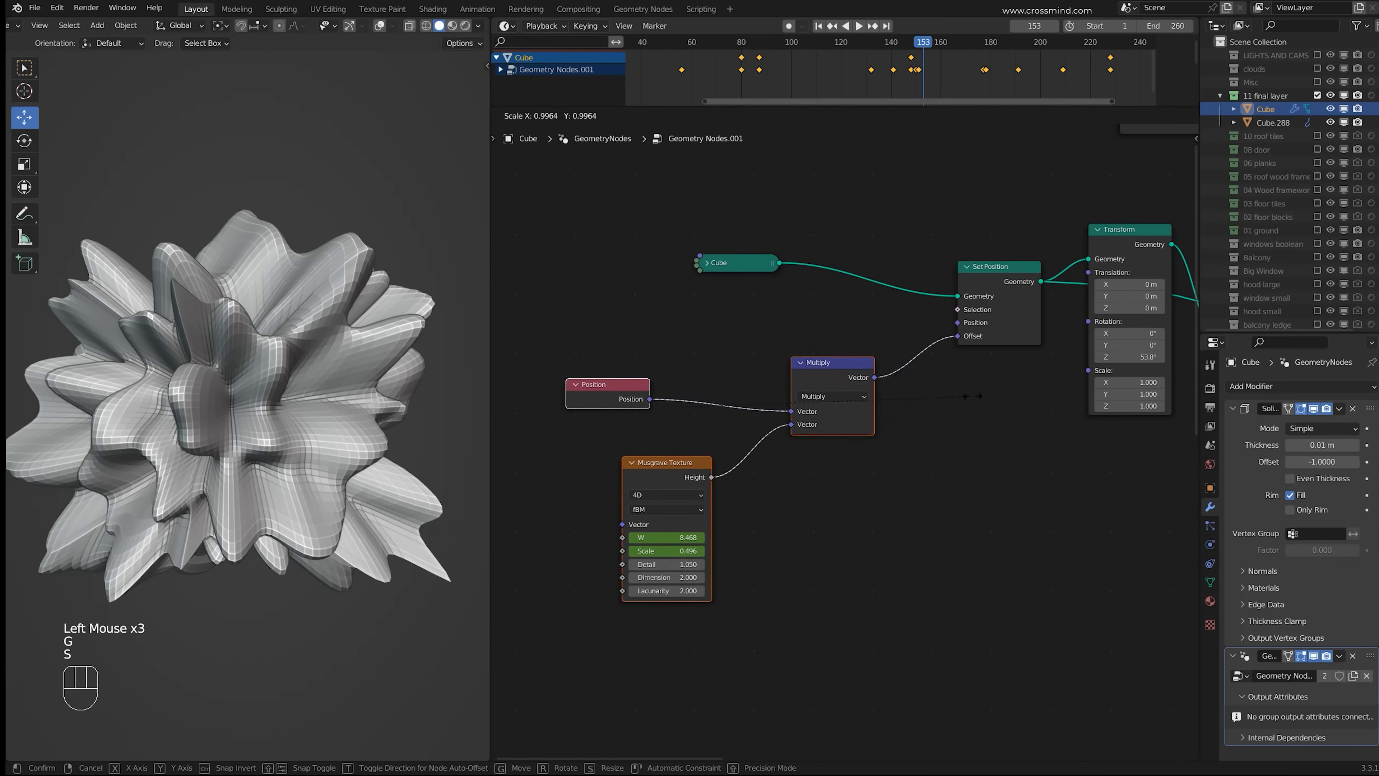
{"action": "left_click", "coordinate": [931, 394]}
{"action": "key", "text": "g"}
{"action": "left_click", "coordinate": [945, 395]}
{"action": "middle_click_drag", "start_coordinate": [991, 399], "coordinate": [888, 396]}
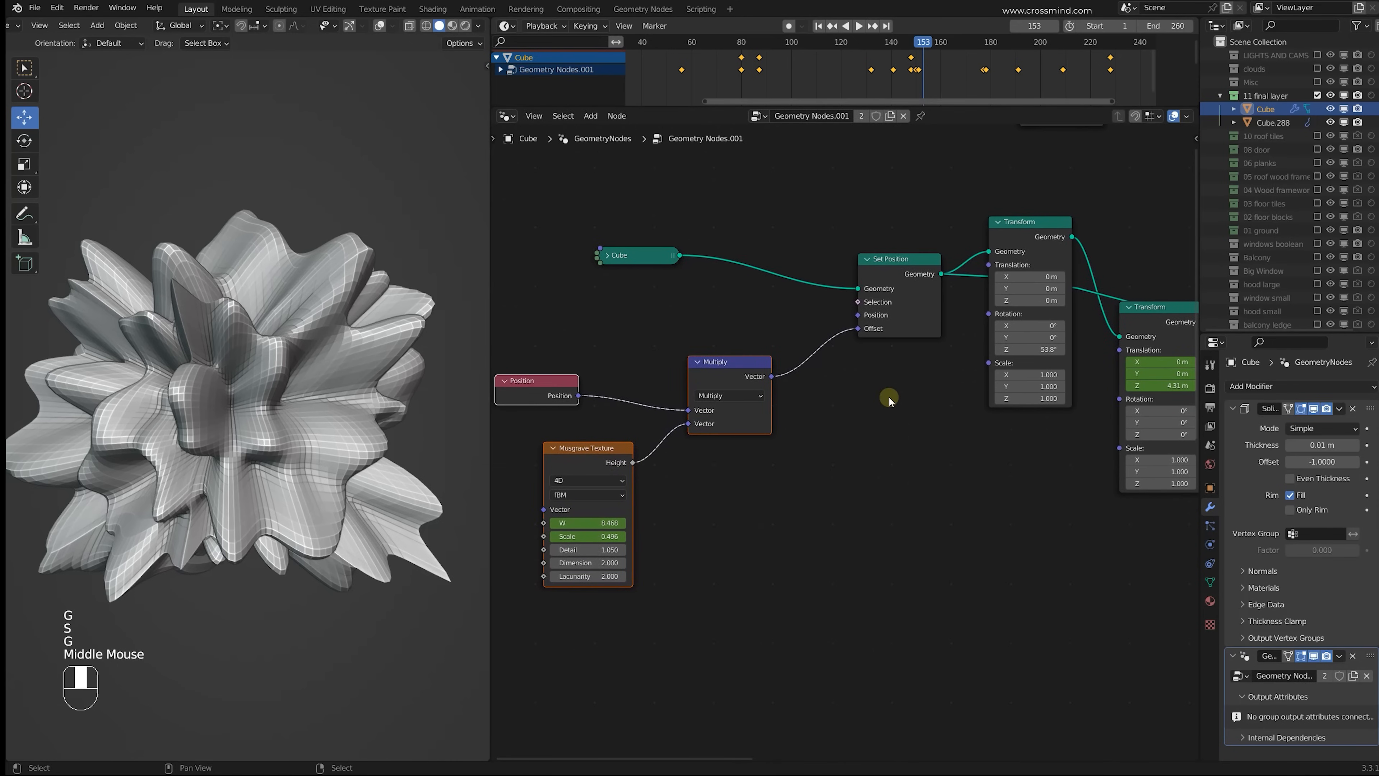
{"action": "middle_click_drag", "start_coordinate": [698, 472], "coordinate": [747, 449]}
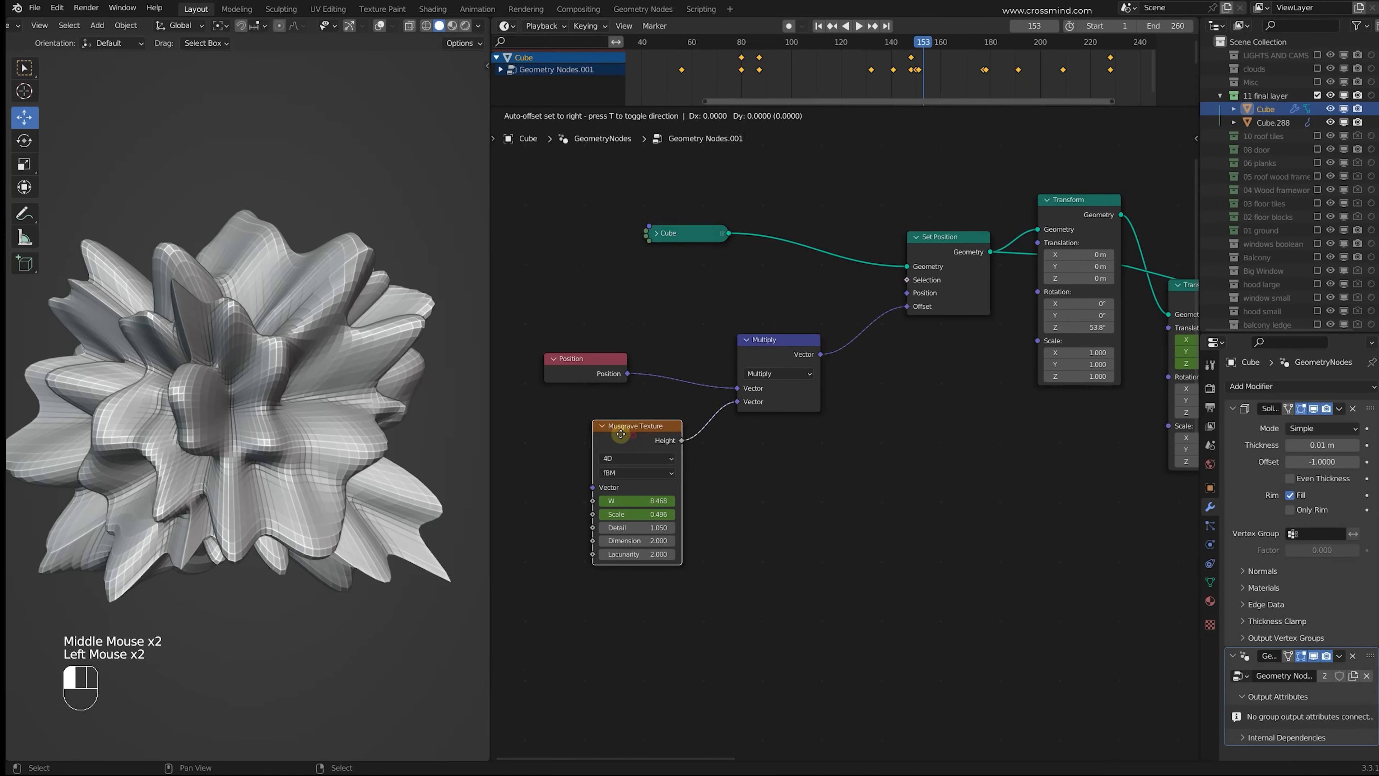
{"action": "left_click_drag", "start_coordinate": [621, 434], "coordinate": [612, 434]}
Step: Reduce the two Transform nodes to one with the animated translation and a 53.8° Z rotation, and preview it
{"action": "left_click", "coordinate": [759, 87]}
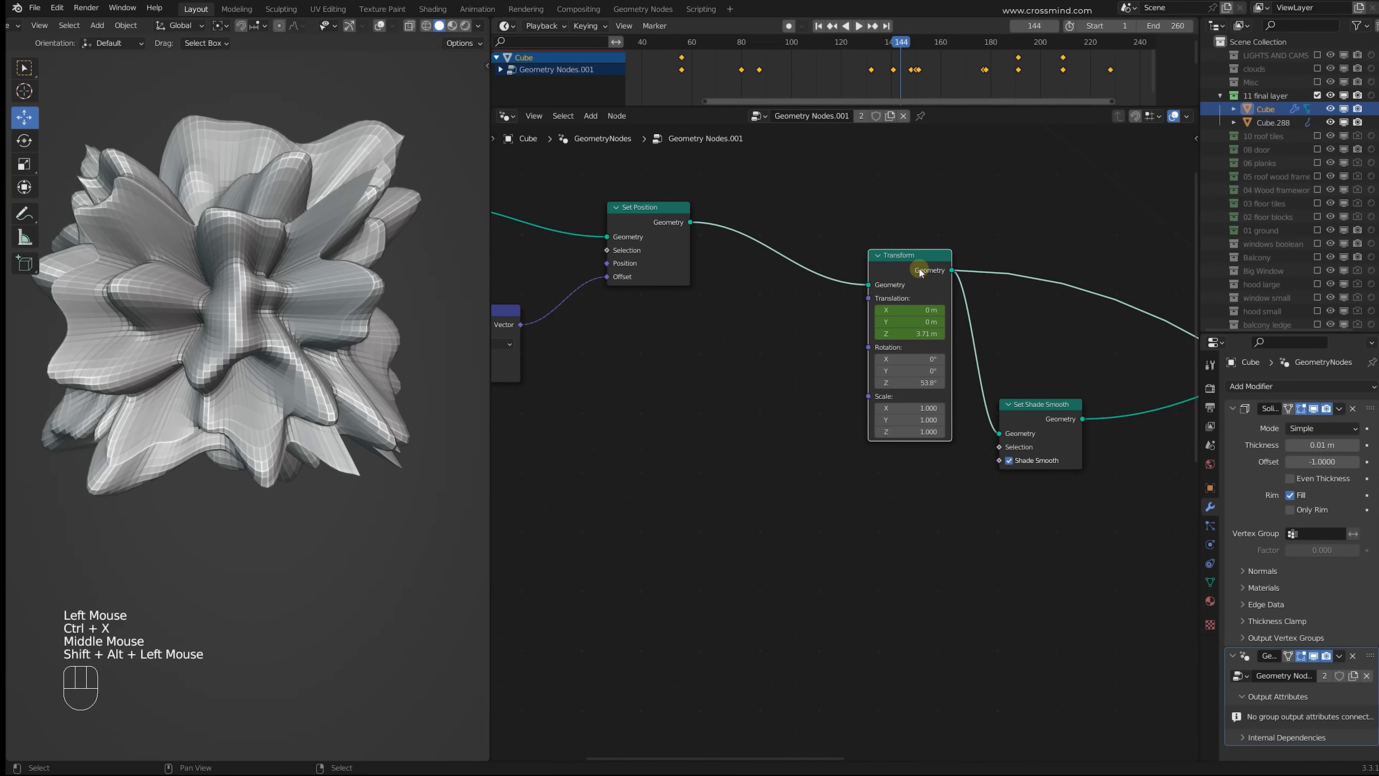
{"action": "left_click_drag", "start_coordinate": [923, 283], "coordinate": [841, 249]}
{"action": "middle_click_drag", "start_coordinate": [840, 249], "coordinate": [880, 308]}
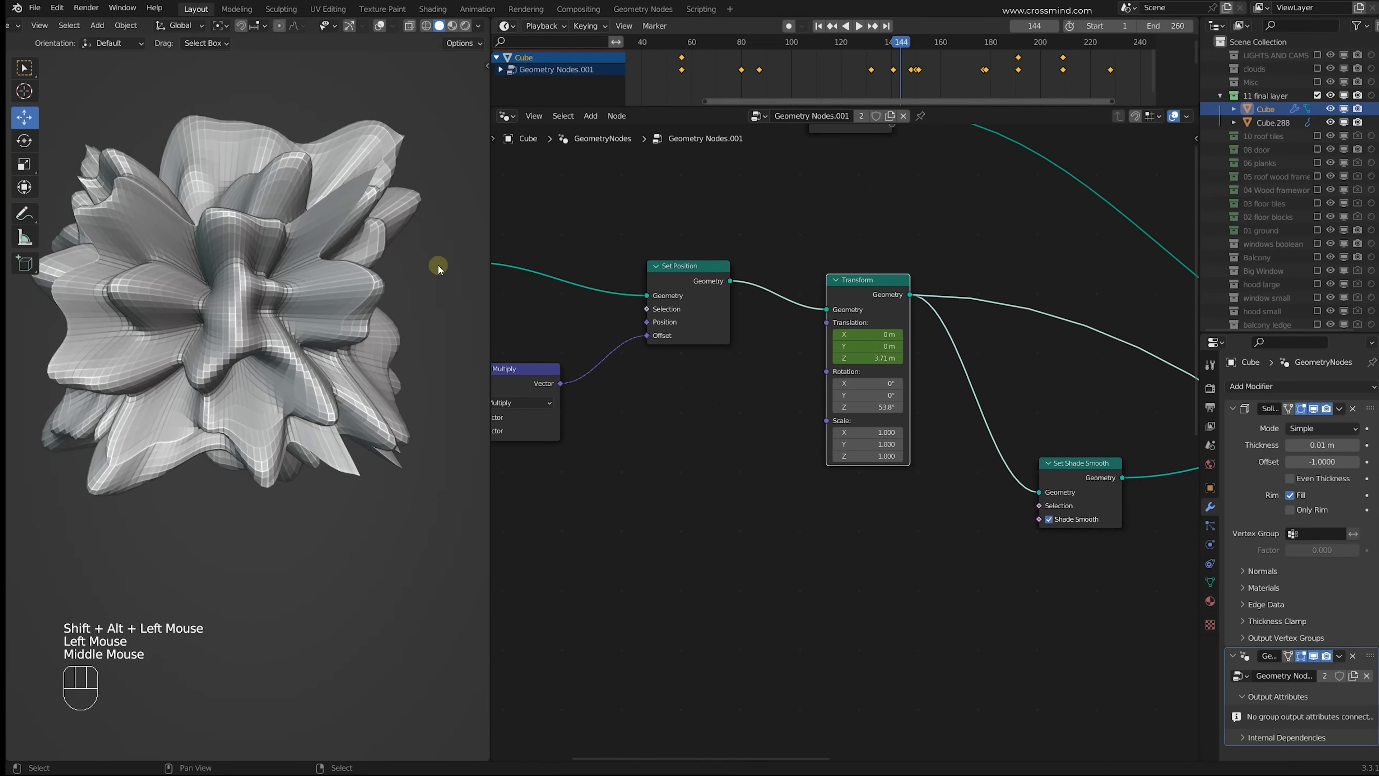
Step: Nudge the Transform node closer to Set Position and play the timeline to examine how the deformed cube moves
{"action": "middle_click_drag", "start_coordinate": [359, 348], "coordinate": [378, 360]}
{"action": "middle_click_drag", "start_coordinate": [379, 359], "coordinate": [400, 388], "text": "shift"}
{"action": "left_click_drag", "start_coordinate": [884, 289], "coordinate": [872, 281]}
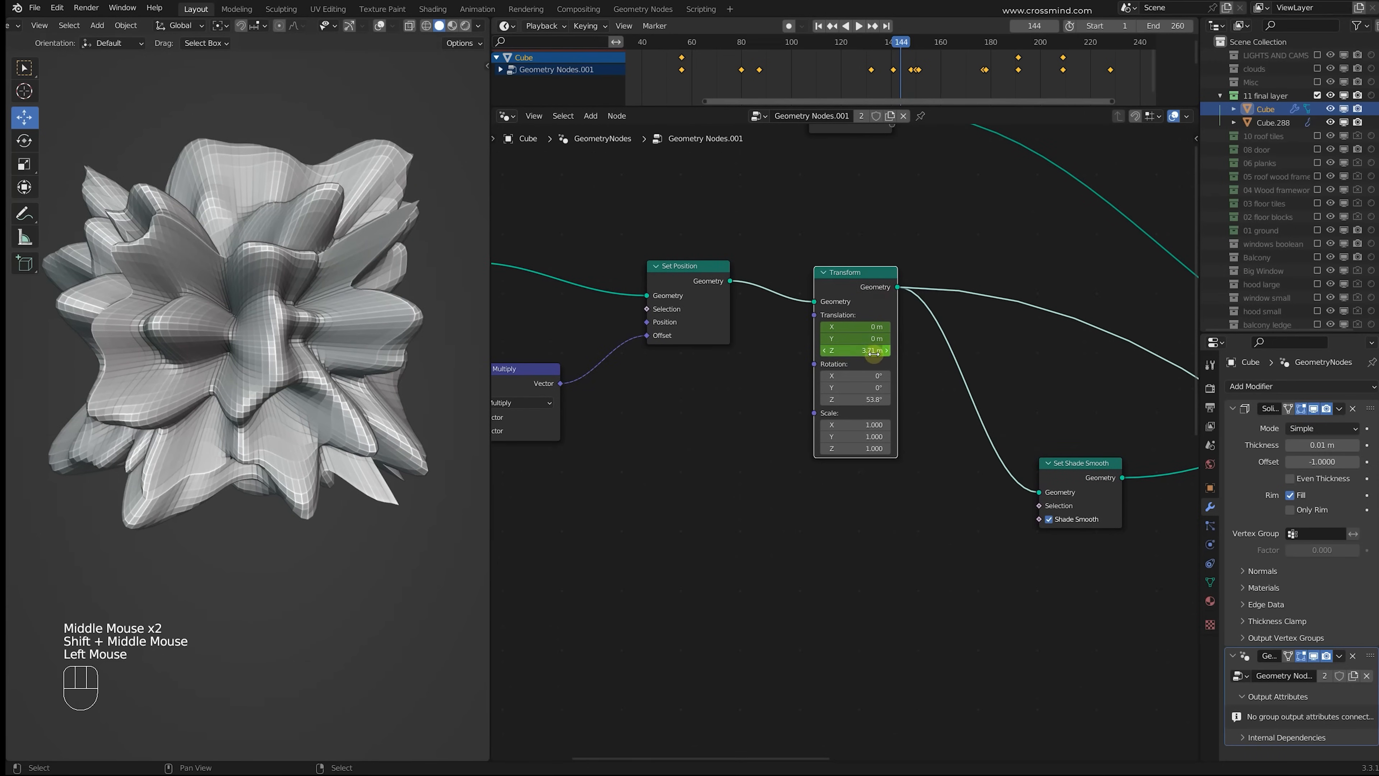
{"action": "left_click", "coordinate": [845, 26]}
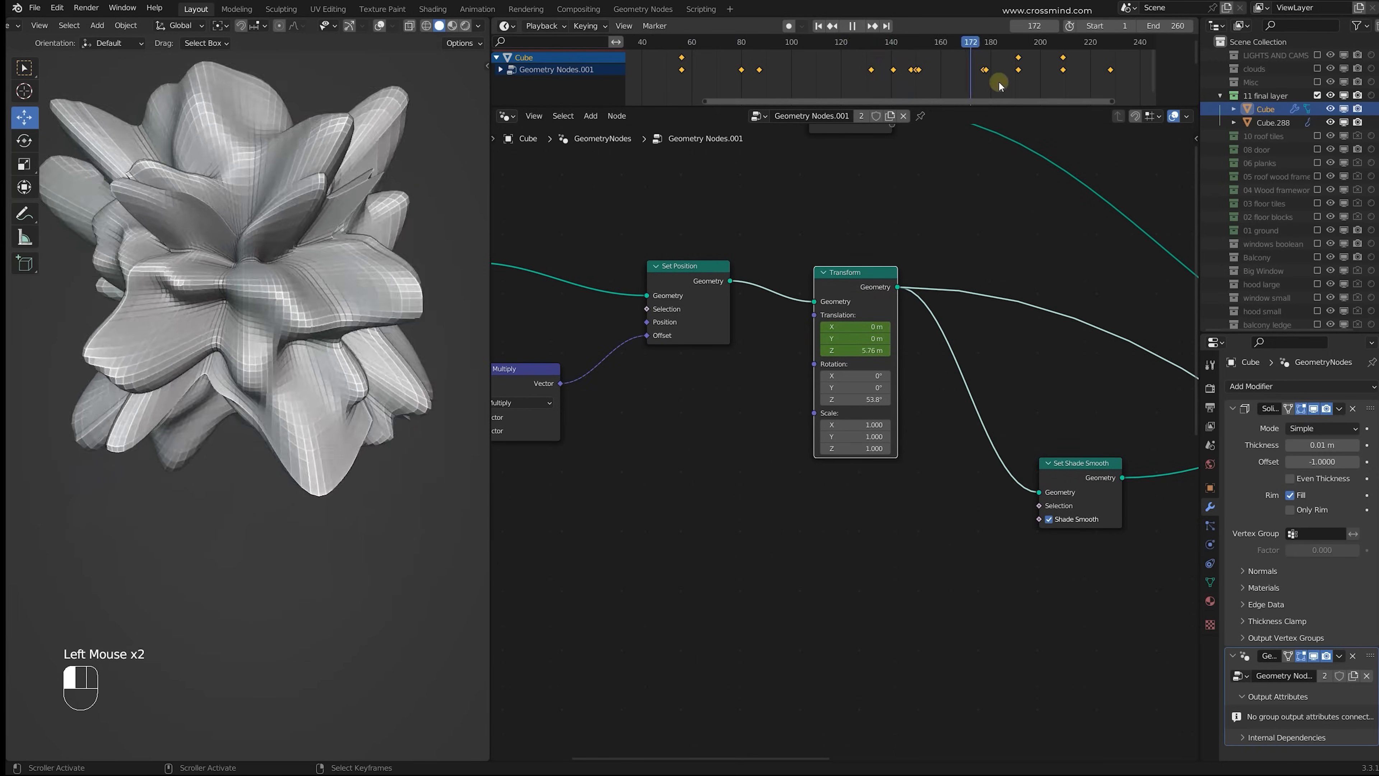
{"action": "key", "text": "Escape"}
Step: Preview the Set Shade Smooth and first Mesh Boolean outputs, and run through the timeline to examine the wall reveal
{"action": "middle_click_drag", "start_coordinate": [1007, 443], "coordinate": [780, 448]}
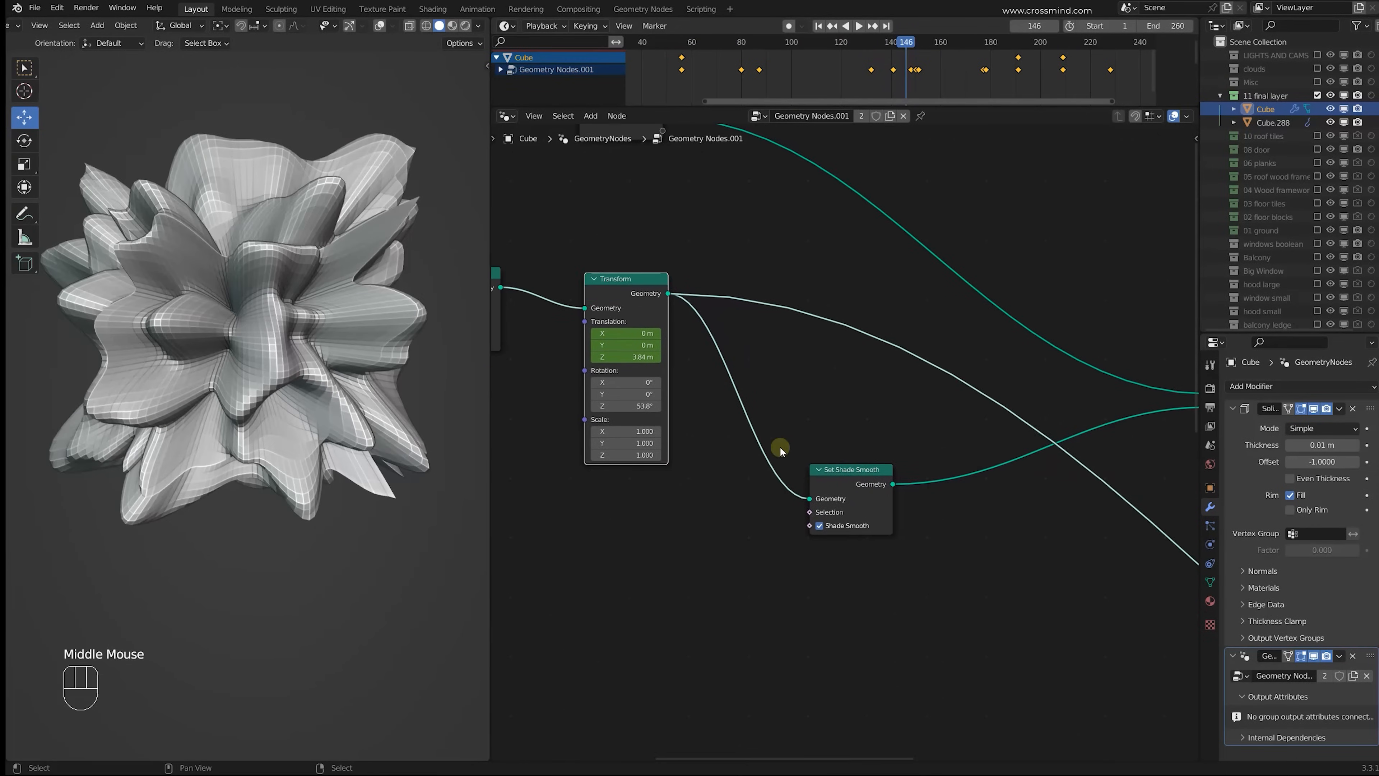
{"action": "left_click", "coordinate": [851, 474], "text": "alt+shift"}
{"action": "middle_click_drag", "start_coordinate": [805, 494], "coordinate": [596, 450]}
{"action": "scroll", "coordinate": [595, 450], "scroll_direction": "down", "scroll_amount": 3}
{"action": "left_click", "coordinate": [940, 327], "text": "alt+shift"}
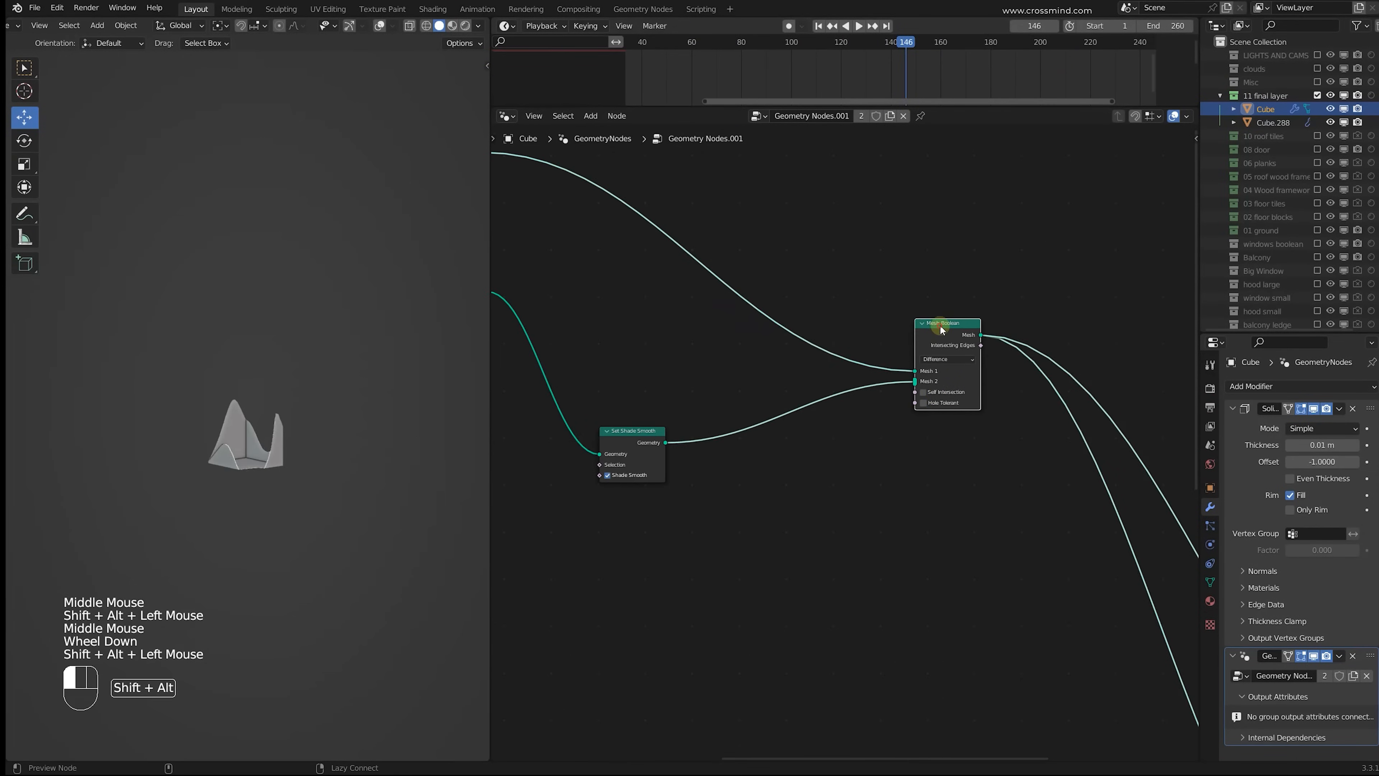
{"action": "middle_click_drag", "start_coordinate": [816, 391], "coordinate": [913, 442]}
{"action": "scroll", "coordinate": [844, 442], "scroll_direction": "up", "scroll_amount": 2}
{"action": "left_click_drag", "start_coordinate": [711, 54], "coordinate": [803, 75]}
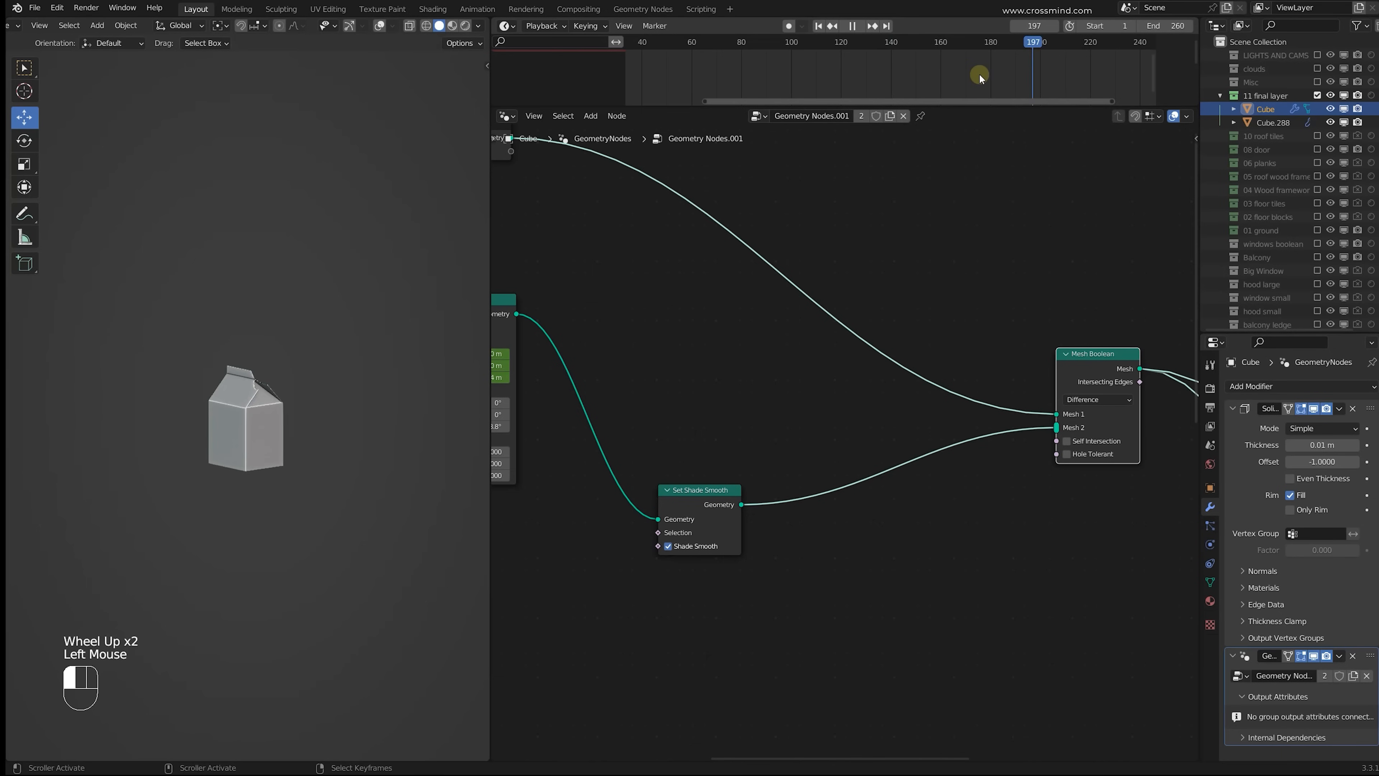
{"action": "left_click_drag", "start_coordinate": [979, 91], "coordinate": [979, 91]}
Step: Preview the Transform node again and scrub the timeline to examine the cutter's animation
{"action": "middle_click_drag", "start_coordinate": [704, 403], "coordinate": [815, 403]}
{"action": "left_click", "coordinate": [595, 315], "text": "alt+shift"}
{"action": "left_click_drag", "start_coordinate": [977, 82], "coordinate": [774, 81]}
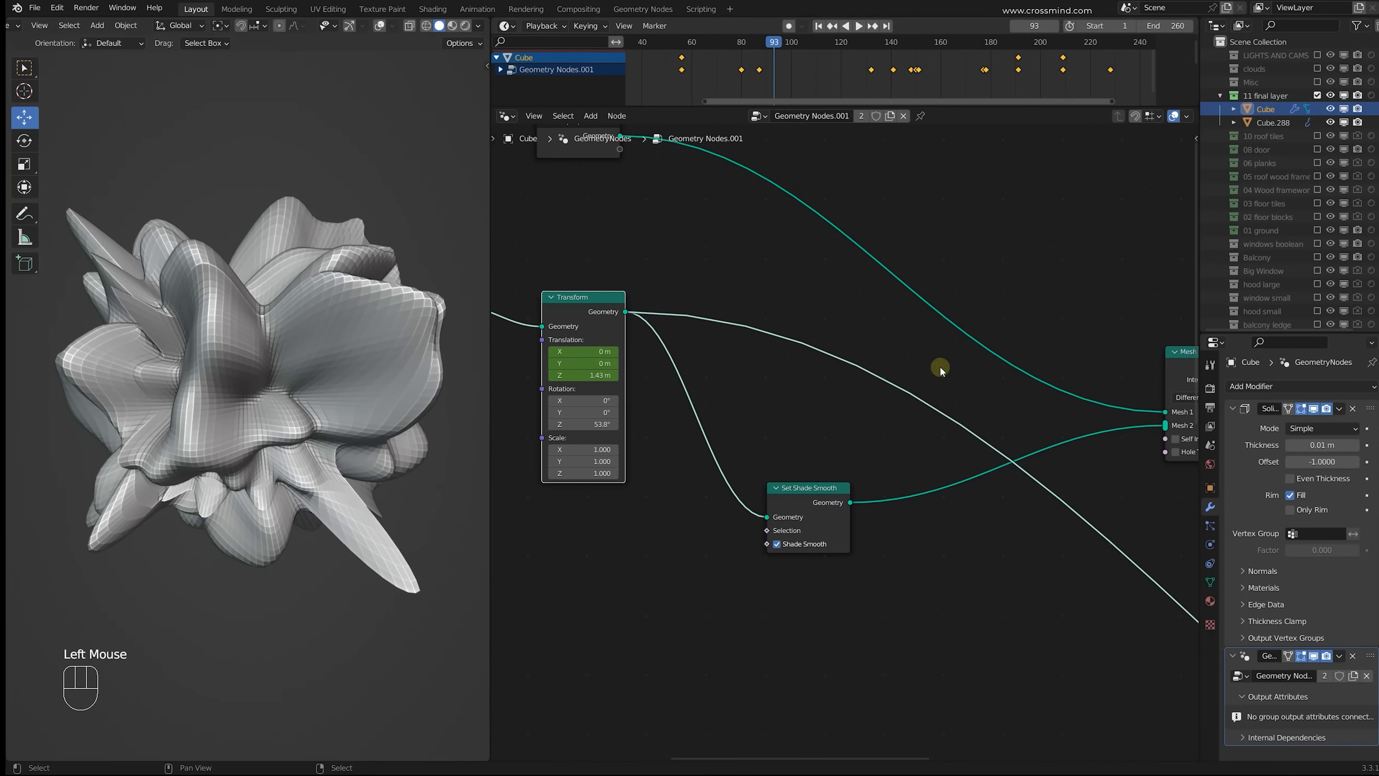
Step: Preview the first Mesh Boolean, then the final Mesh Boolean that also cuts the windows
{"action": "middle_click_drag", "start_coordinate": [940, 369], "coordinate": [1011, 367]}
{"action": "left_click", "coordinate": [1008, 375], "text": "alt+shift"}
{"action": "scroll", "coordinate": [1004, 472], "scroll_direction": "down", "scroll_amount": 2}
{"action": "middle_click_drag", "start_coordinate": [1003, 572], "coordinate": [1044, 583]}
{"action": "left_click", "coordinate": [980, 619], "text": "alt+shift"}
Step: Widen the Collection Info node to show its full collection name and preview the windows boolean collection
{"action": "middle_click_drag", "start_coordinate": [521, 522], "coordinate": [763, 498]}
{"action": "scroll", "coordinate": [763, 498], "scroll_direction": "down", "scroll_amount": 1}
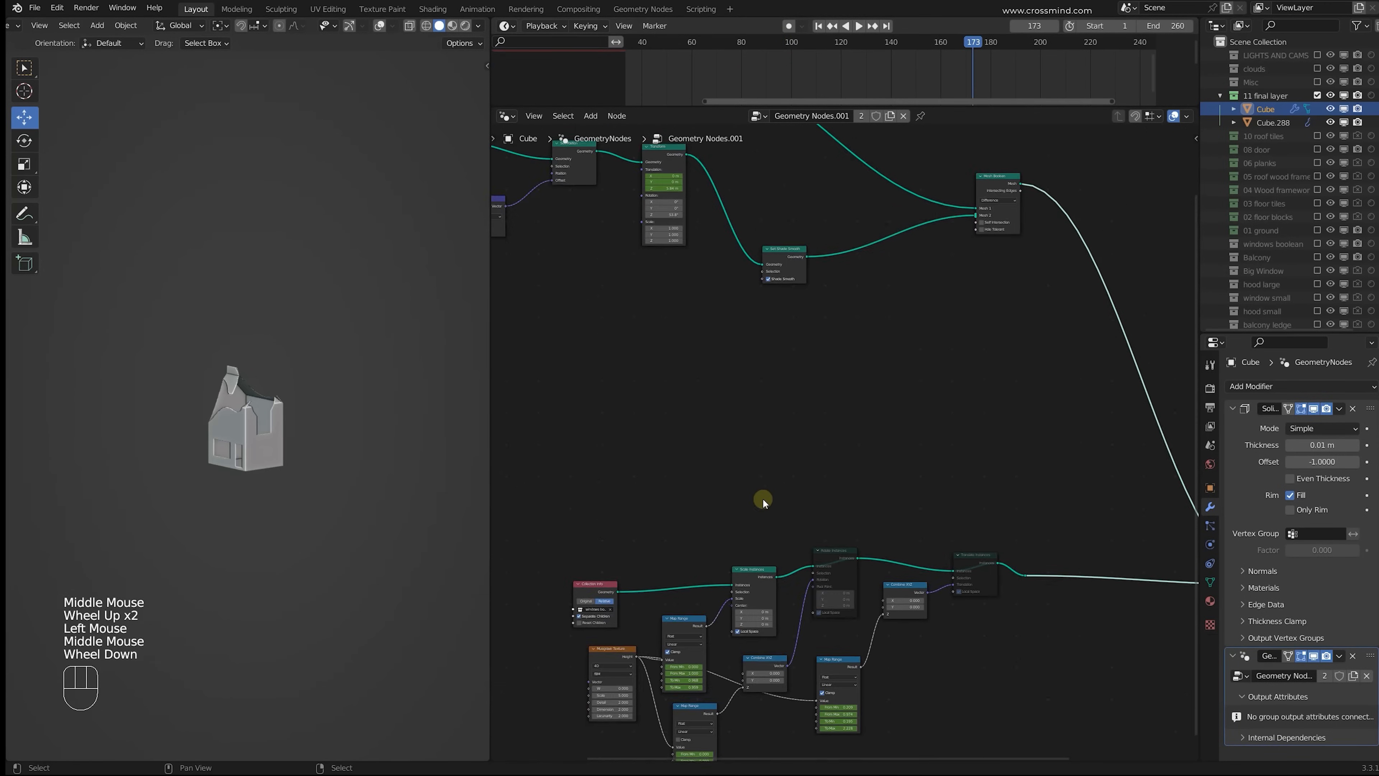
{"action": "middle_click_drag", "start_coordinate": [659, 620], "coordinate": [811, 473]}
{"action": "scroll", "coordinate": [811, 473], "scroll_direction": "up", "scroll_amount": 5}
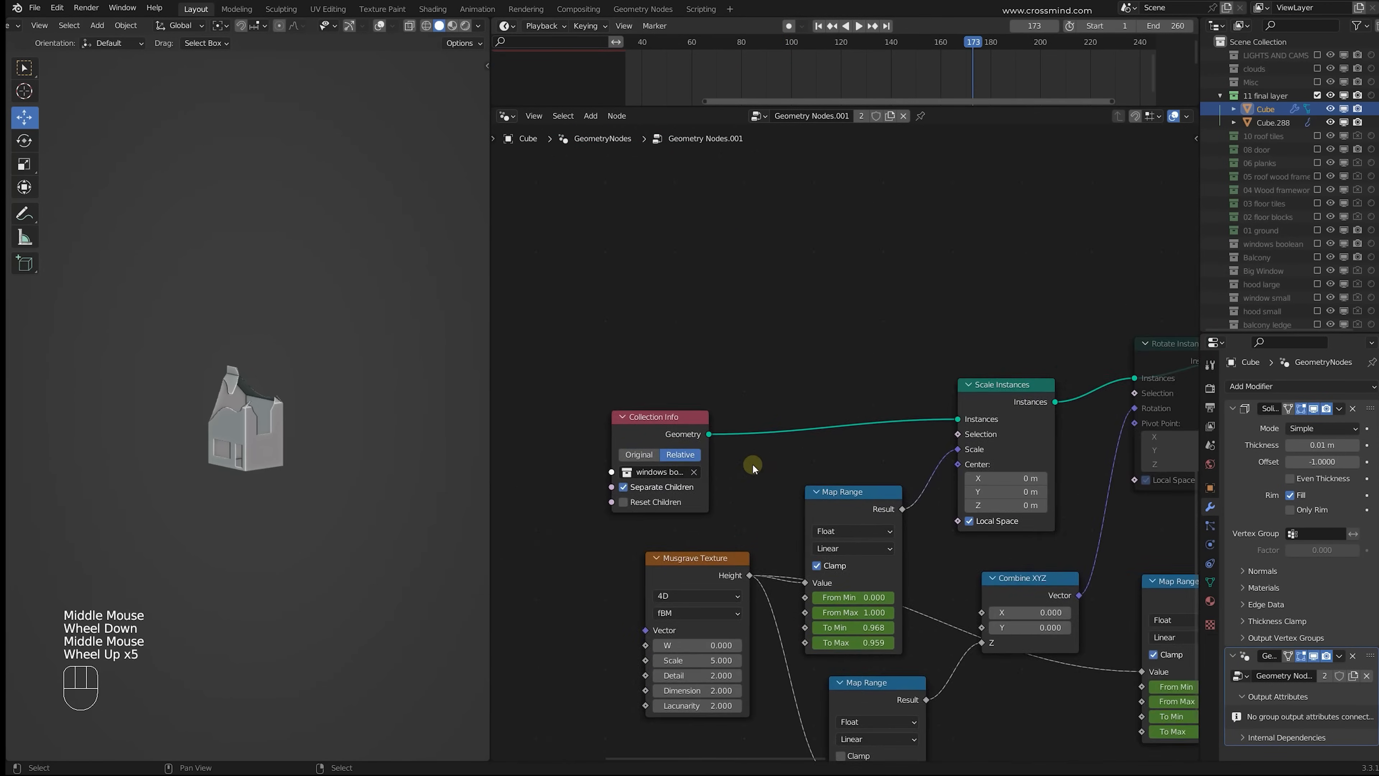
{"action": "middle_click_drag", "start_coordinate": [662, 480], "coordinate": [768, 441]}
{"action": "scroll", "coordinate": [768, 441], "scroll_direction": "up", "scroll_amount": 1}
{"action": "scroll", "coordinate": [768, 441], "scroll_direction": "up", "scroll_amount": 2}
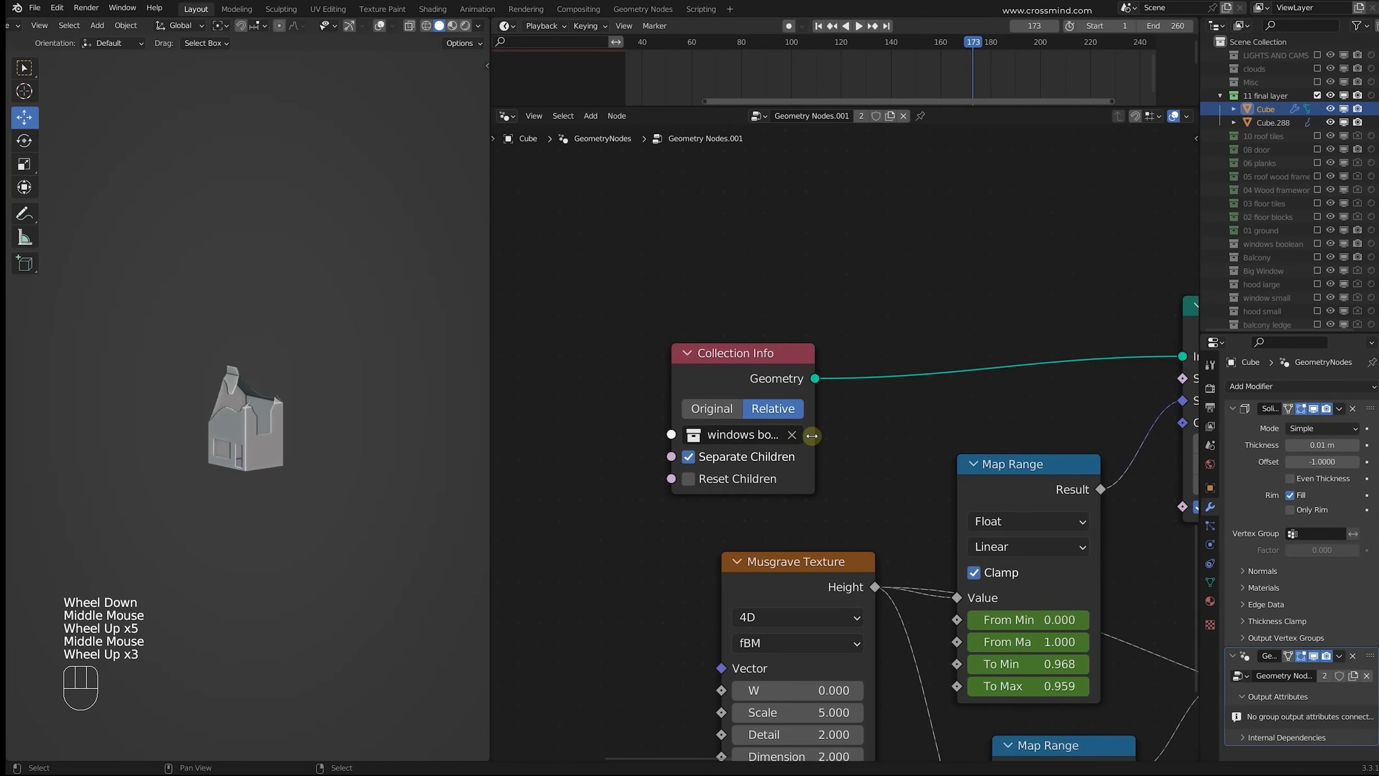
{"action": "left_click", "coordinate": [839, 446]}
{"action": "left_click", "coordinate": [713, 382], "text": "alt+shift"}
{"action": "scroll", "coordinate": [292, 457], "scroll_direction": "up", "scroll_amount": 2}
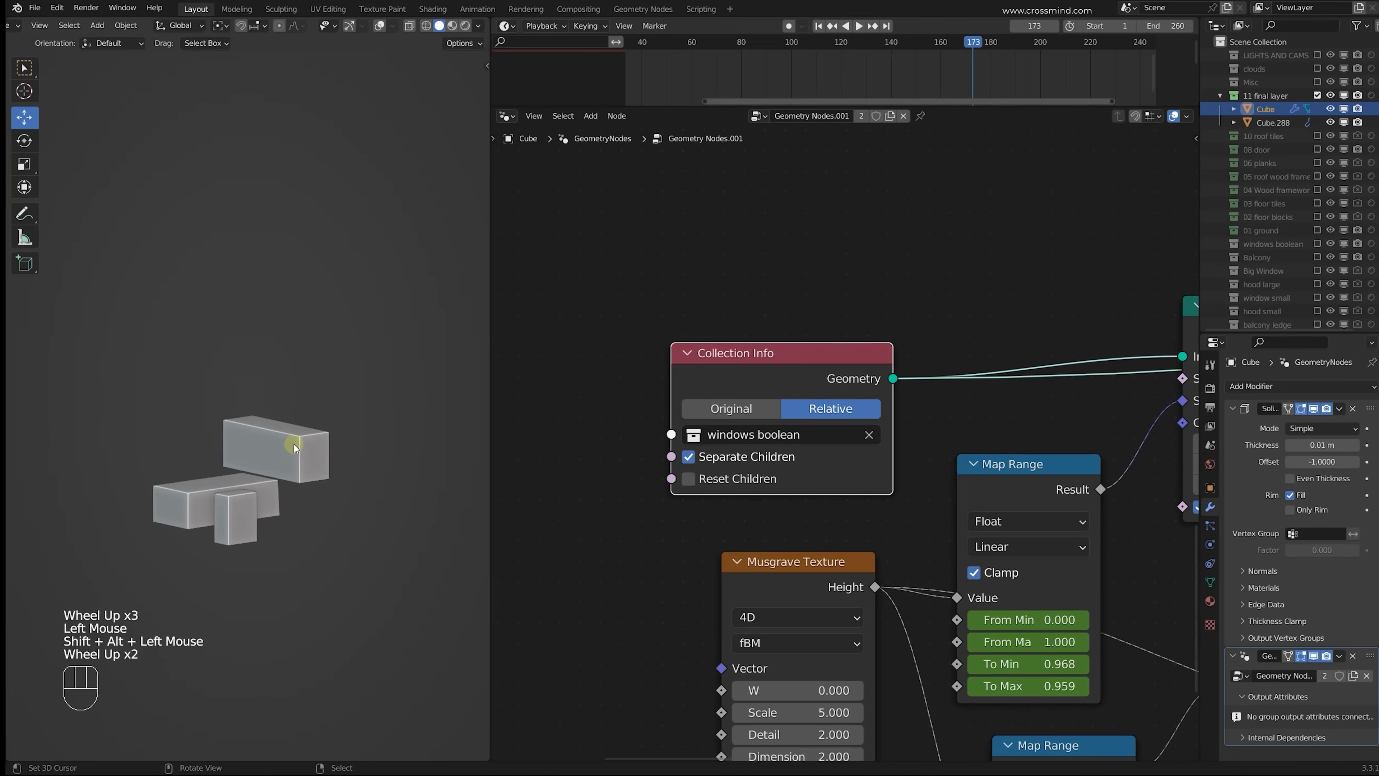
{"action": "middle_click_drag", "start_coordinate": [292, 456], "coordinate": [317, 443]}
{"action": "middle_click_drag", "start_coordinate": [825, 446], "coordinate": [675, 359]}
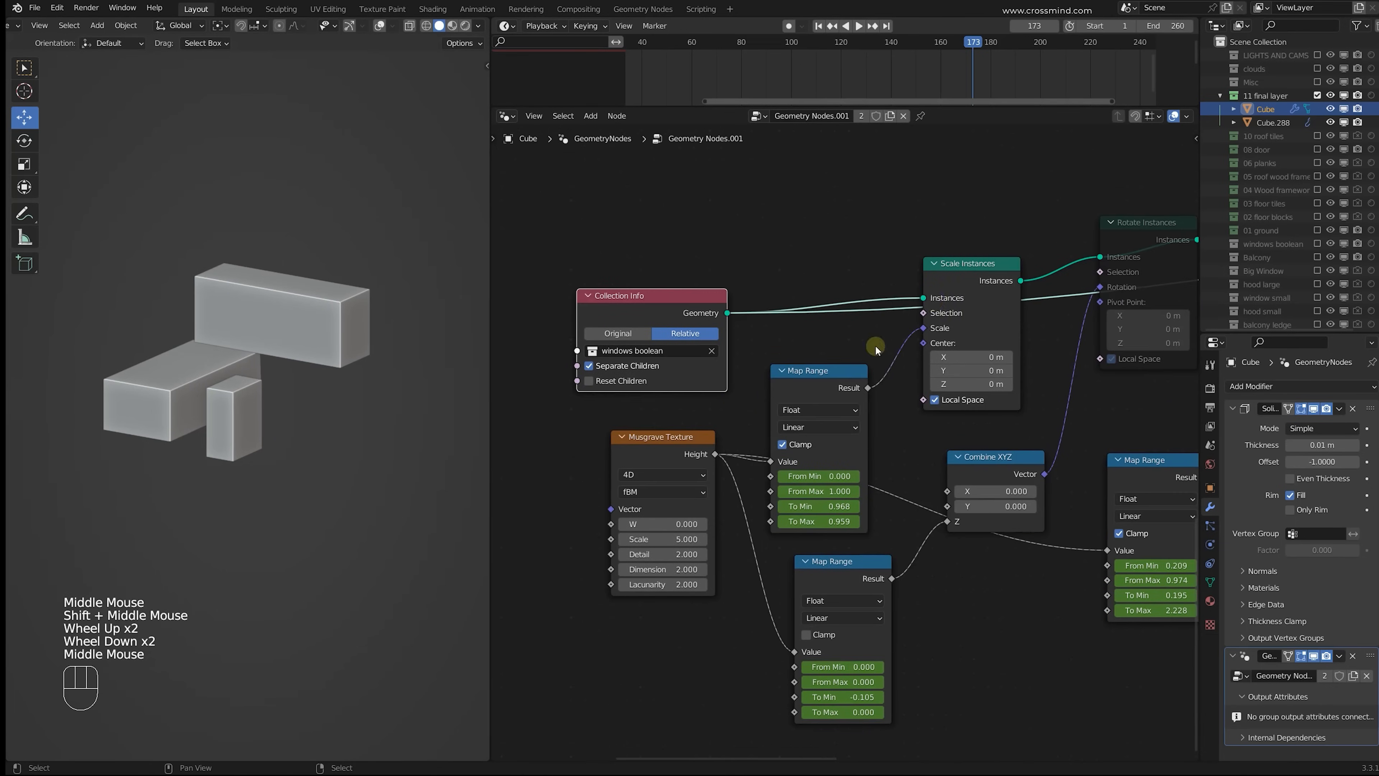
Step: Preview the Scale Instances output and scrub the timeline to examine how the window cutters scale
{"action": "left_click", "coordinate": [959, 277], "text": "alt+shift"}
{"action": "scroll", "coordinate": [956, 277], "scroll_direction": "up", "scroll_amount": 2}
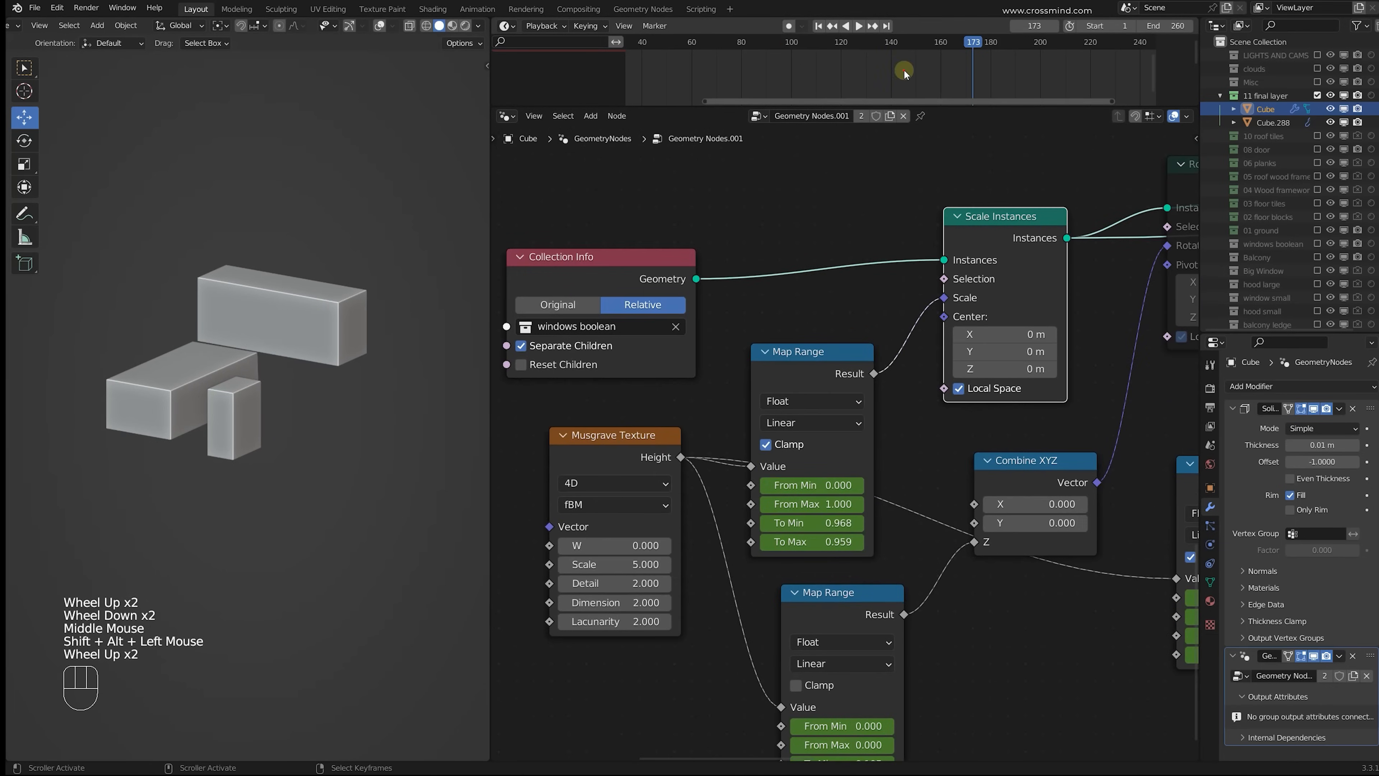
{"action": "left_click_drag", "start_coordinate": [903, 72], "coordinate": [793, 87]}
{"action": "left_click_drag", "start_coordinate": [798, 76], "coordinate": [804, 75]}
Step: Go to frame 192 and preview the final Mesh Boolean beside the Group Output
{"action": "scroll", "coordinate": [1043, 73], "scroll_direction": "down", "scroll_amount": 2}
{"action": "middle_click_drag", "start_coordinate": [1029, 76], "coordinate": [972, 78]}
{"action": "left_click", "coordinate": [972, 77]}
{"action": "scroll", "coordinate": [957, 339], "scroll_direction": "down", "scroll_amount": 2}
{"action": "middle_click_drag", "start_coordinate": [913, 283], "coordinate": [966, 543]}
{"action": "scroll", "coordinate": [850, 357], "scroll_direction": "down", "scroll_amount": 1}
{"action": "scroll", "coordinate": [785, 576], "scroll_direction": "down", "scroll_amount": 1}
{"action": "left_click", "coordinate": [796, 259], "text": "alt+shift"}
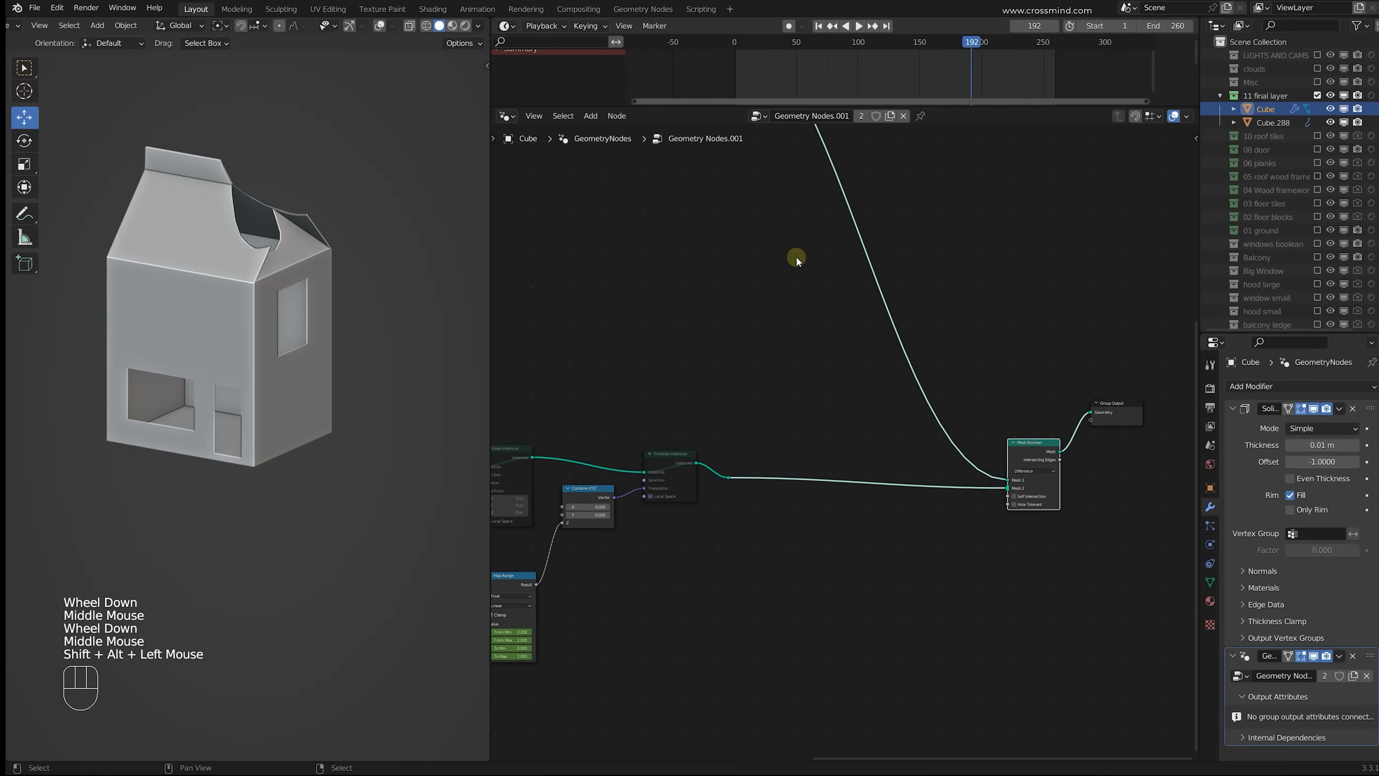
Step: Preview the first Mesh Boolean without window cutouts and scrub the timeline to frame 198
{"action": "middle_click_drag", "start_coordinate": [797, 259], "coordinate": [840, 511]}
{"action": "left_click", "coordinate": [717, 273], "text": "alt+shift"}
{"action": "middle_click_drag", "start_coordinate": [1101, 745], "coordinate": [1052, 484]}
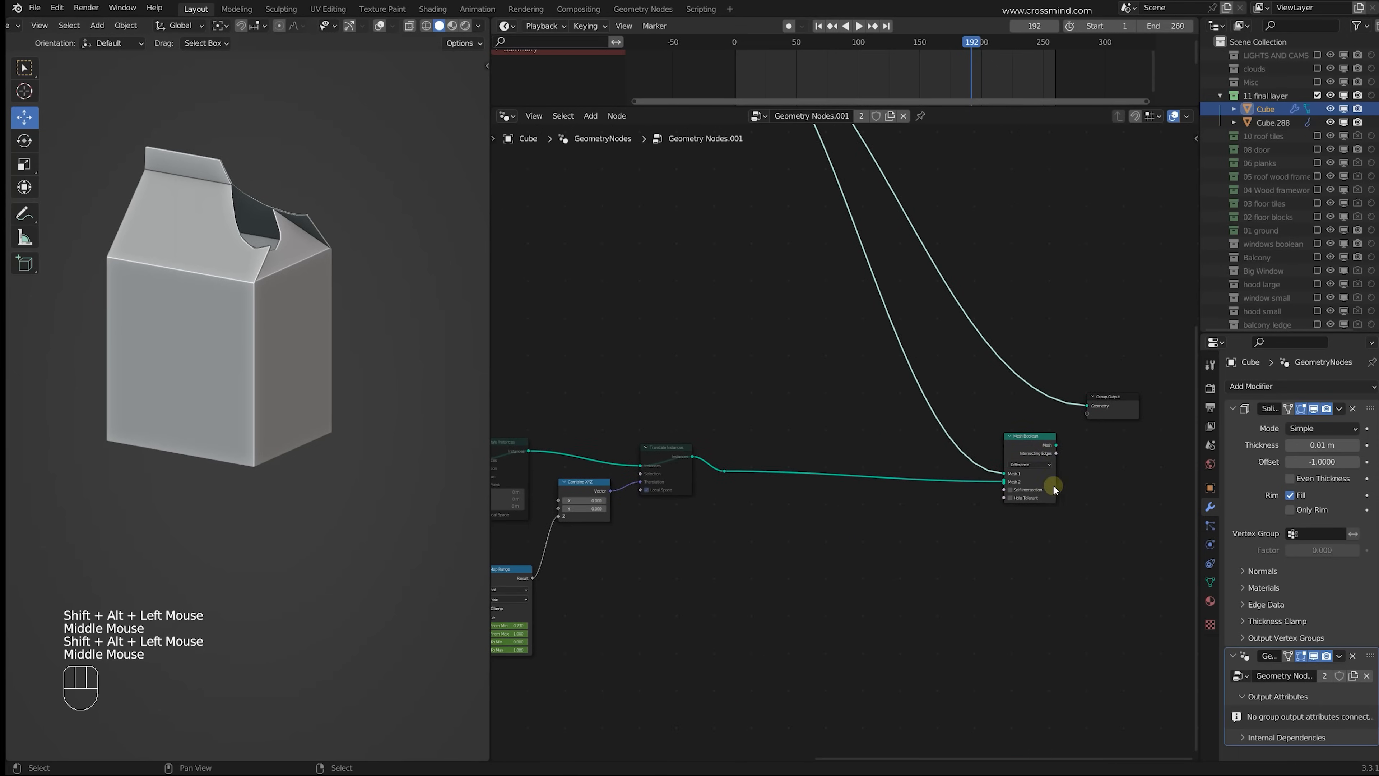
{"action": "left_click_drag", "start_coordinate": [827, 70], "coordinate": [979, 74]}
{"action": "middle_click_drag", "start_coordinate": [688, 440], "coordinate": [800, 432]}
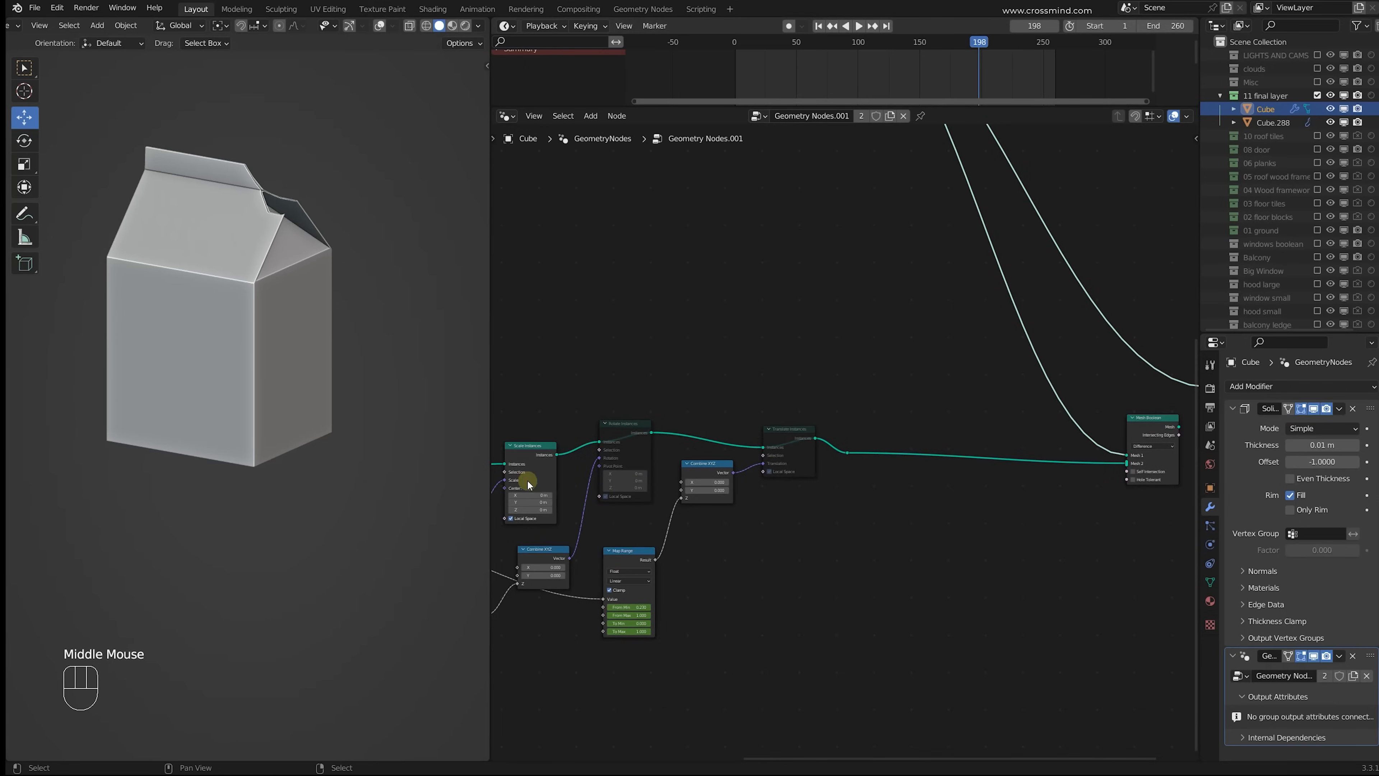
Step: Reconnect the final Mesh Boolean to the Group Output, scrub to frame 207 and inspect the walls with window openings
{"action": "middle_click_drag", "start_coordinate": [527, 479], "coordinate": [626, 435]}
{"action": "right_click", "coordinate": [575, 483]}
{"action": "middle_click_drag", "start_coordinate": [996, 275], "coordinate": [686, 303]}
{"action": "left_click", "coordinate": [948, 419], "text": "alt+shift"}
{"action": "left_click_drag", "start_coordinate": [919, 56], "coordinate": [986, 93]}
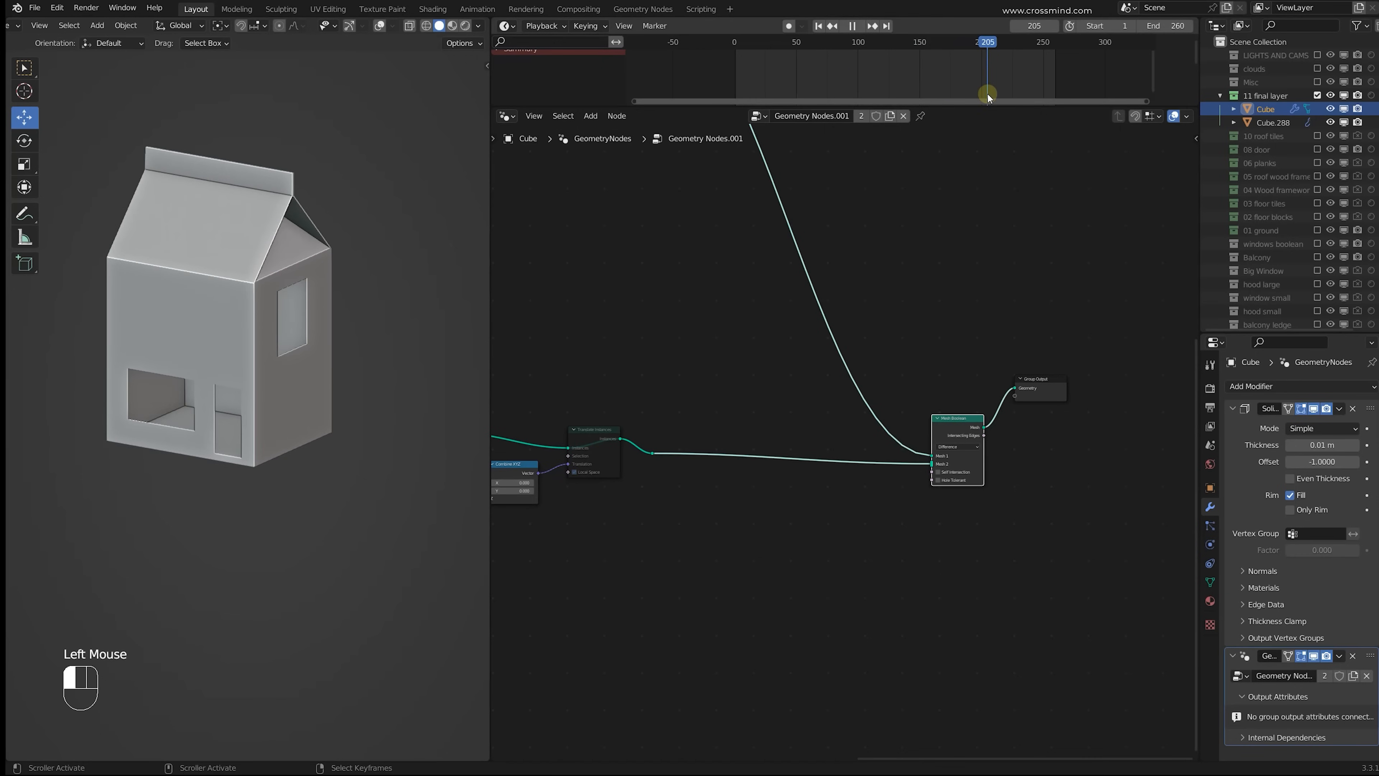
{"action": "scroll", "coordinate": [1000, 364], "scroll_direction": "down", "scroll_amount": 2}
{"action": "middle_click_drag", "start_coordinate": [350, 403], "coordinate": [365, 448]}
{"action": "middle_click_drag", "start_coordinate": [365, 448], "coordinate": [369, 468], "text": "shift"}
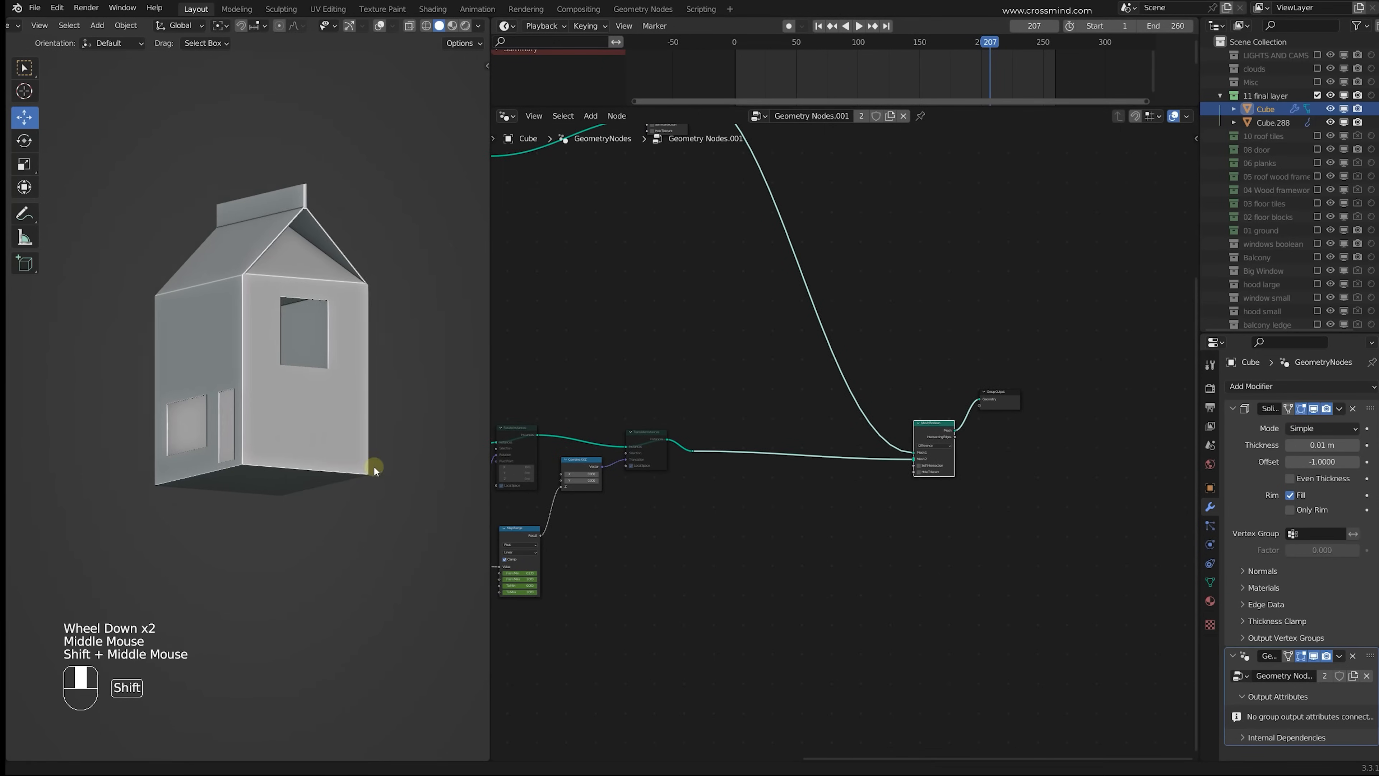
Step: Maximize the node editor and scale the upper cube-cutter branch so its nodes sit closer together
{"action": "scroll", "coordinate": [785, 486], "scroll_direction": "up", "scroll_amount": 1}
{"action": "scroll", "coordinate": [784, 486], "scroll_direction": "down", "scroll_amount": 2}
{"action": "key", "text": "ctrl+space"}
{"action": "scroll", "coordinate": [728, 378], "scroll_direction": "up", "scroll_amount": 4}
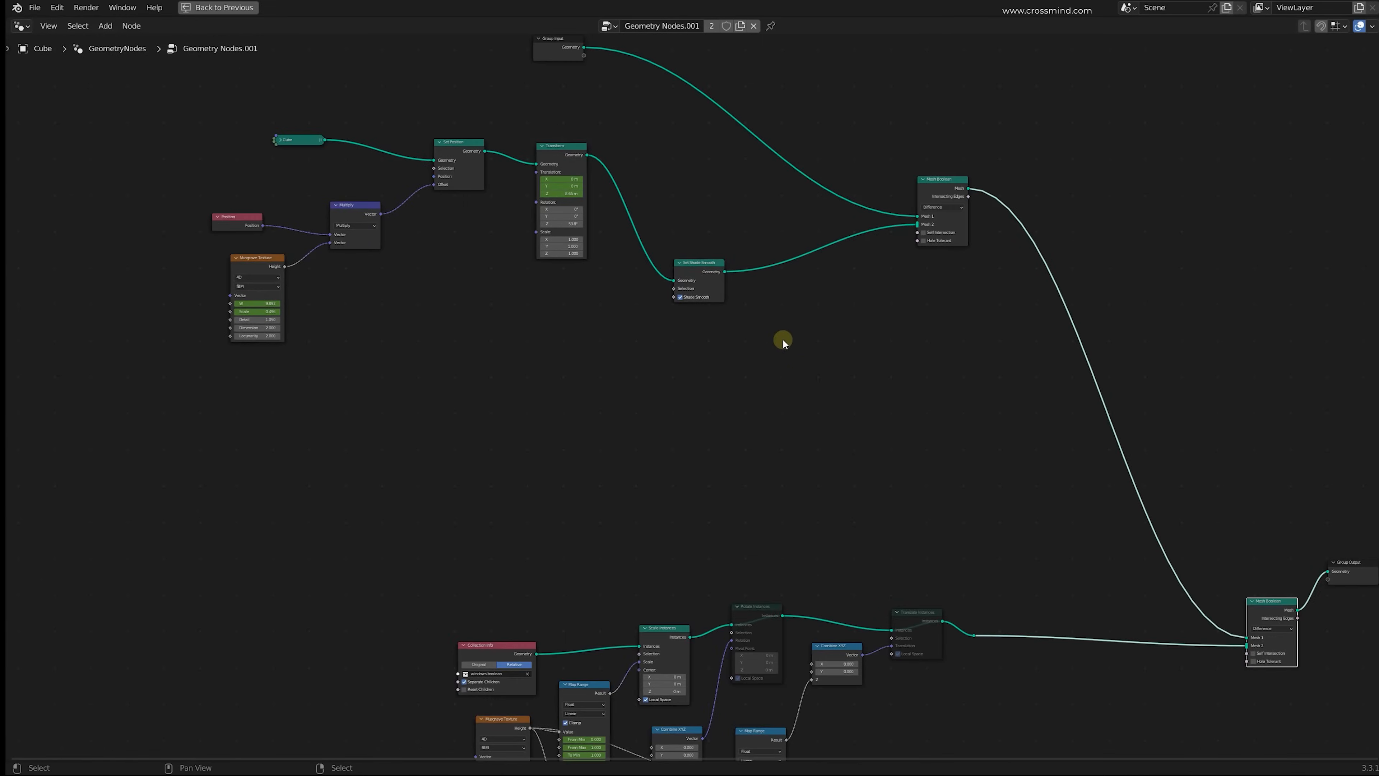
{"action": "scroll", "coordinate": [731, 356], "scroll_direction": "down", "scroll_amount": 1}
{"action": "key", "text": "c"}
{"action": "mouse_move", "coordinate": [731, 356]}
{"action": "left_mouse_down"}
{"action": "mouse_move", "coordinate": [354, 446]}
{"action": "mouse_move", "coordinate": [766, 298]}
{"action": "left_mouse_up"}
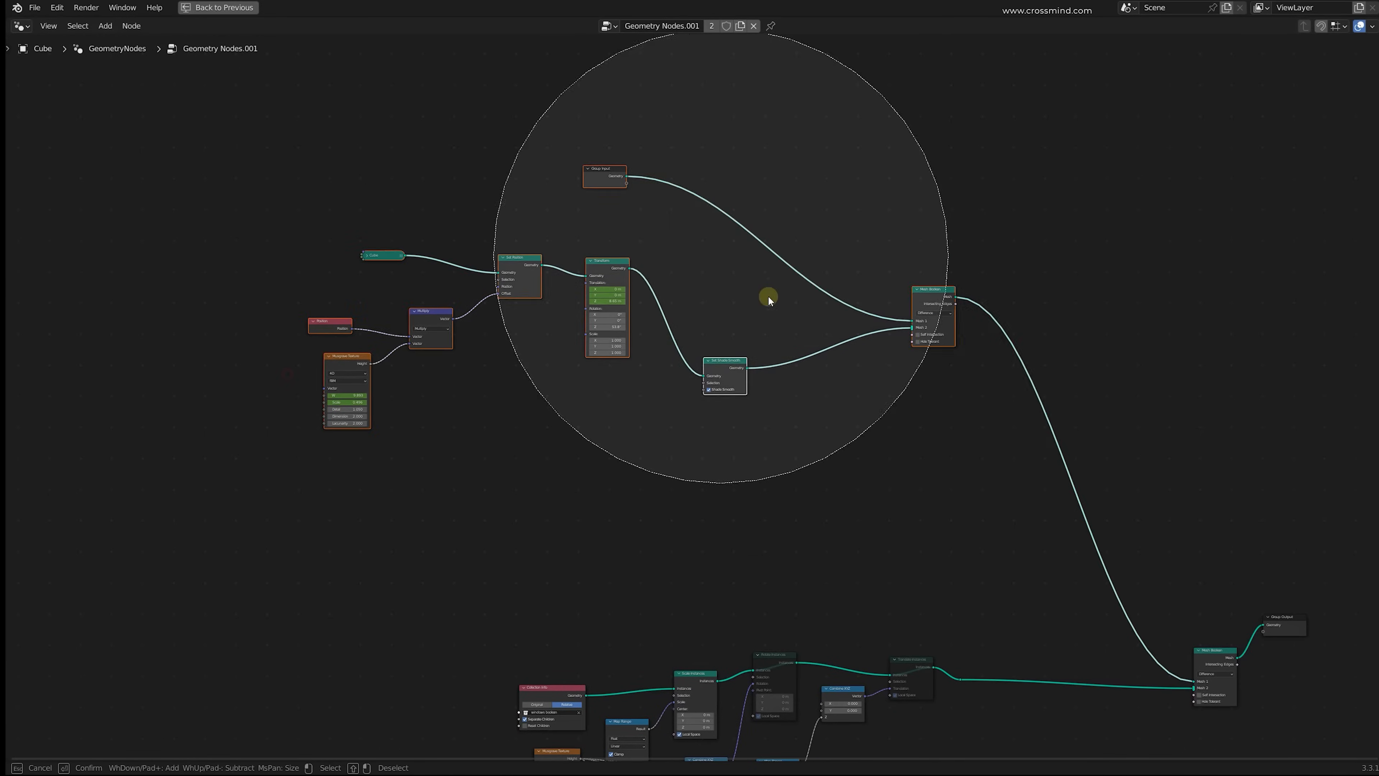
{"action": "key", "text": "Escape"}
{"action": "key", "text": "s"}
{"action": "left_click", "coordinate": [966, 382]}
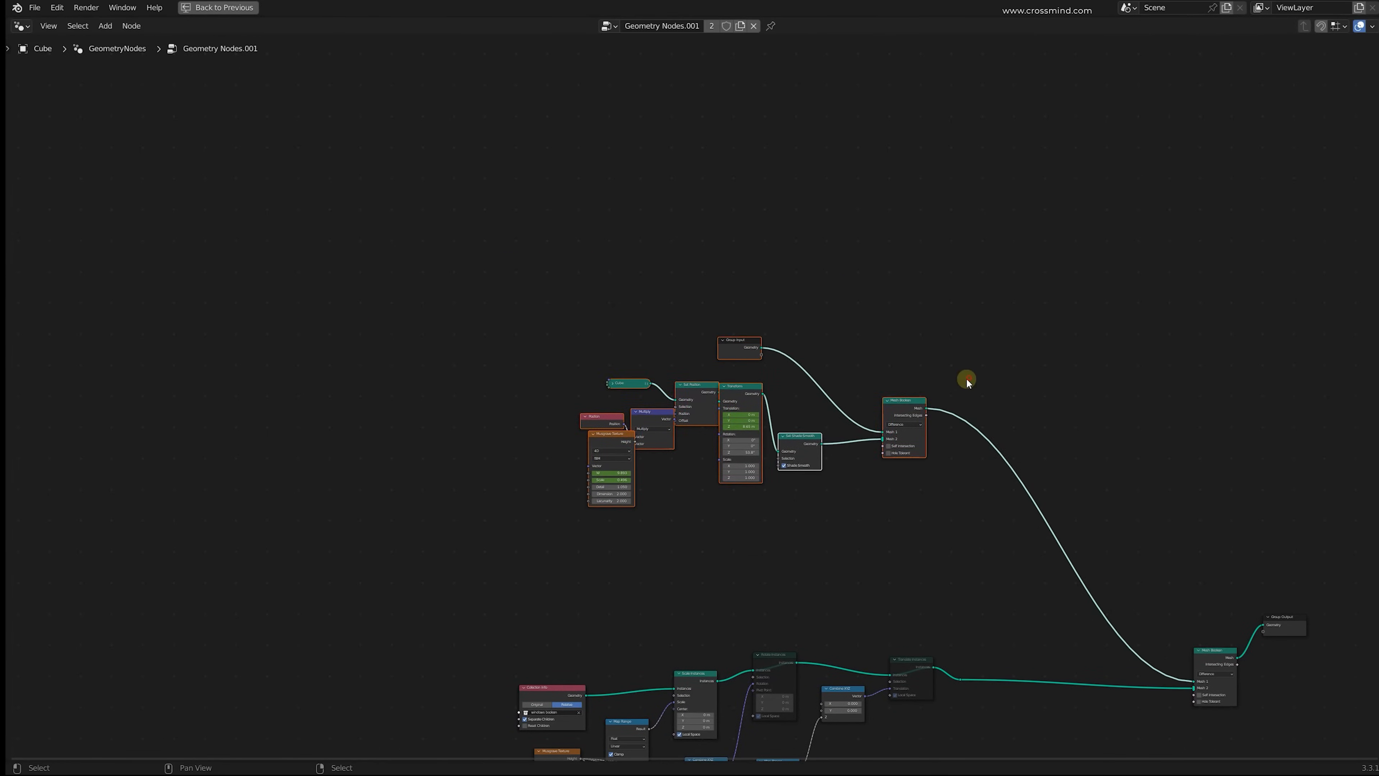
Step: Delete the muted Rotate Instances and Translate Instances nodes together with the Combine XYZ and Map Range nodes that feed them
{"action": "scroll", "coordinate": [809, 294], "scroll_direction": "up", "scroll_amount": 2}
{"action": "left_click", "coordinate": [707, 362]}
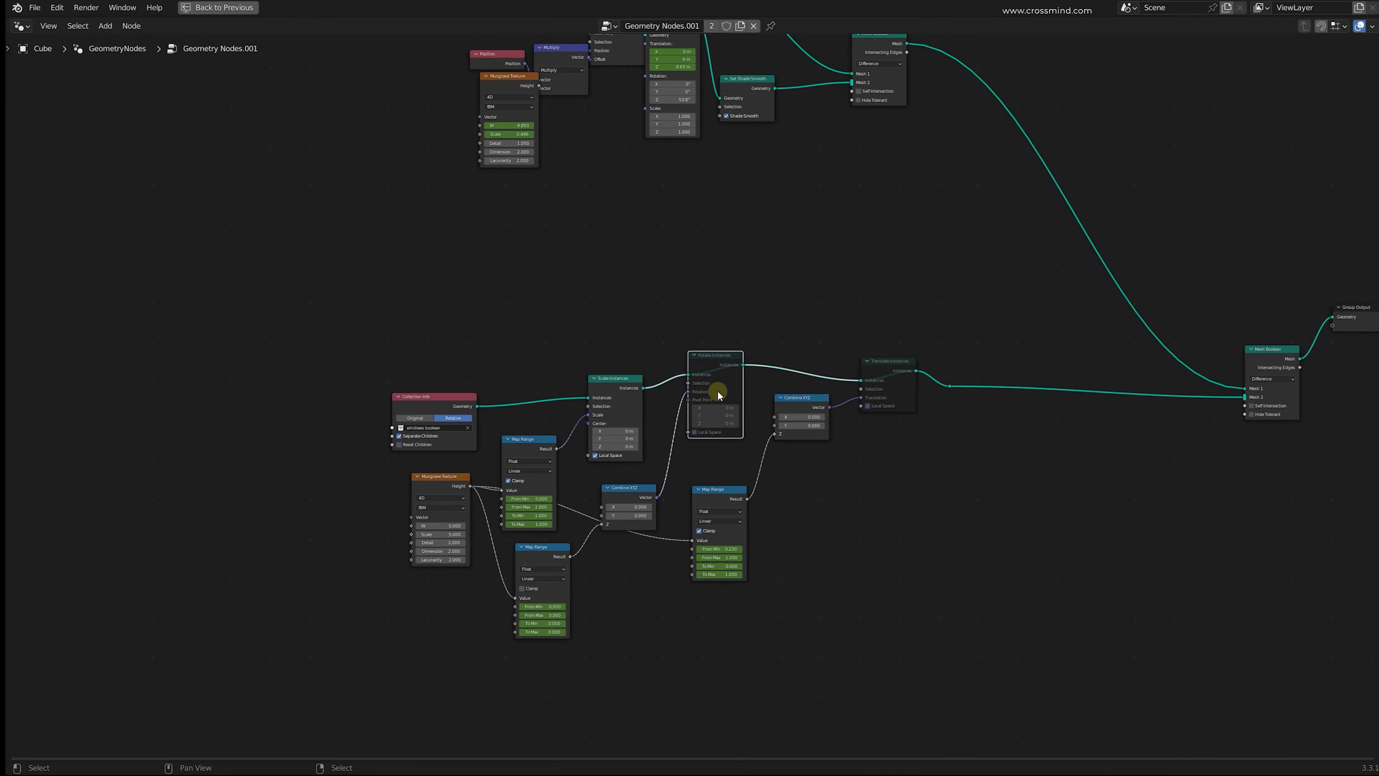
{"action": "key", "text": "ctrl+x"}
{"action": "scroll", "coordinate": [724, 381], "scroll_direction": "up", "scroll_amount": 2}
{"action": "left_click", "coordinate": [630, 535]}
{"action": "key", "text": "x"}
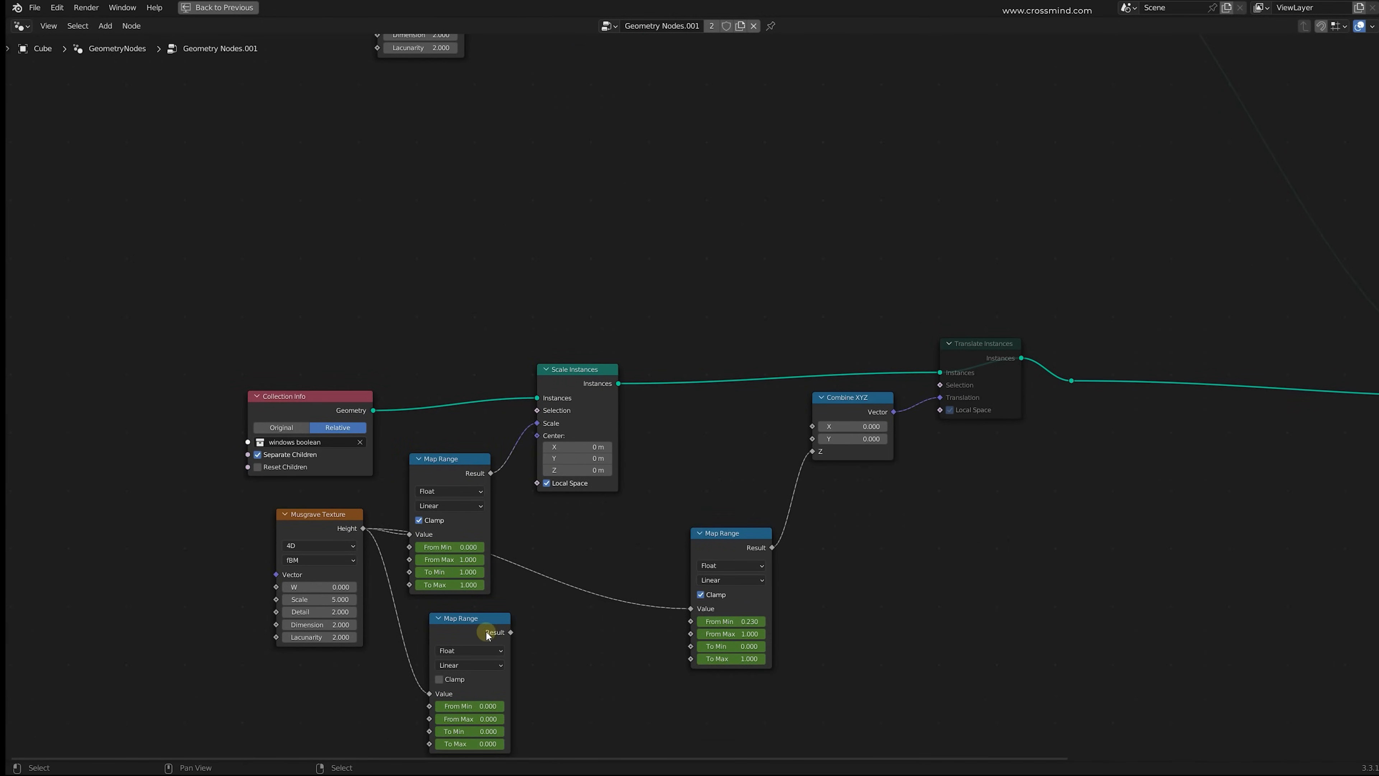
{"action": "key", "text": "x"}
{"action": "left_click", "coordinate": [989, 365]}
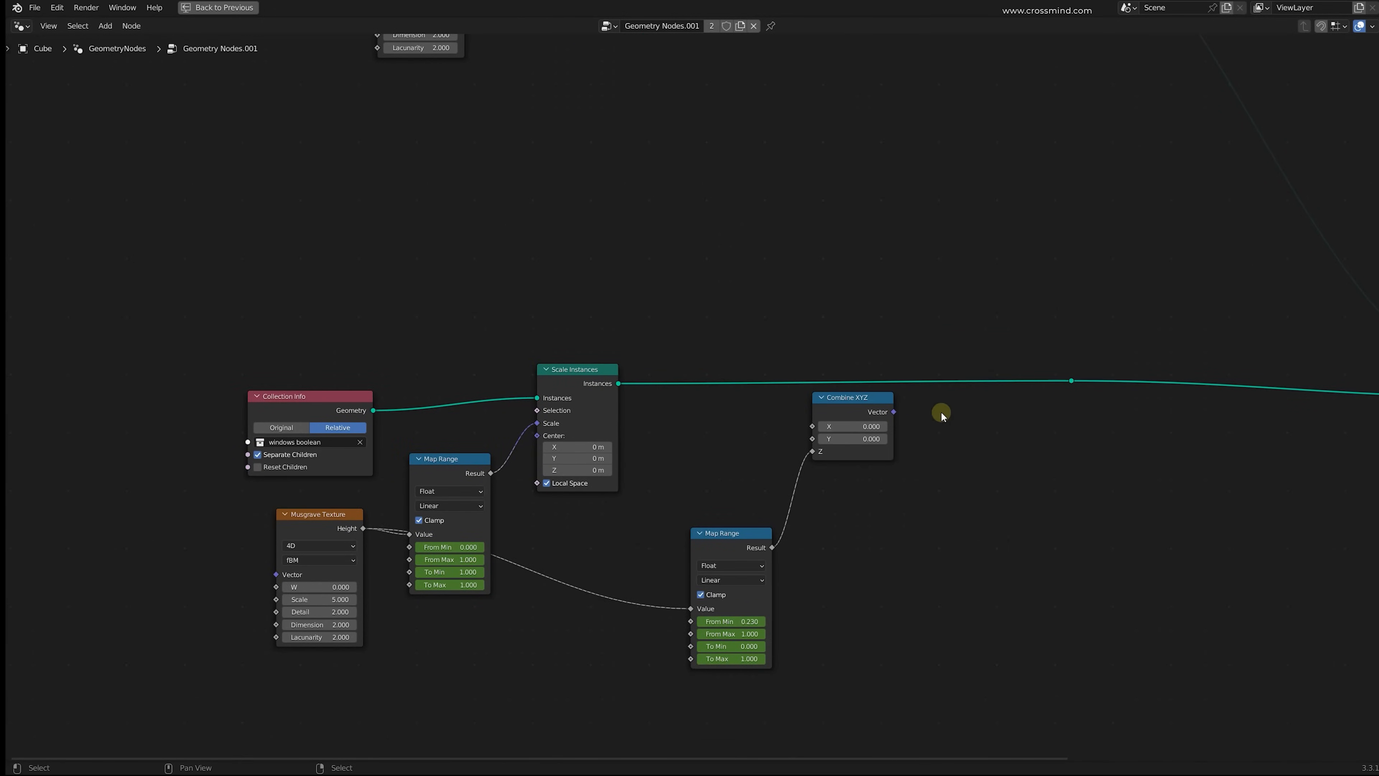
{"action": "key", "text": "x"}
Step: Compact the remaining window-cutter nodes and move the lower part of the tree up toward the upper branch
{"action": "scroll", "coordinate": [759, 526], "scroll_direction": "down", "scroll_amount": 2}
{"action": "key", "text": "c"}
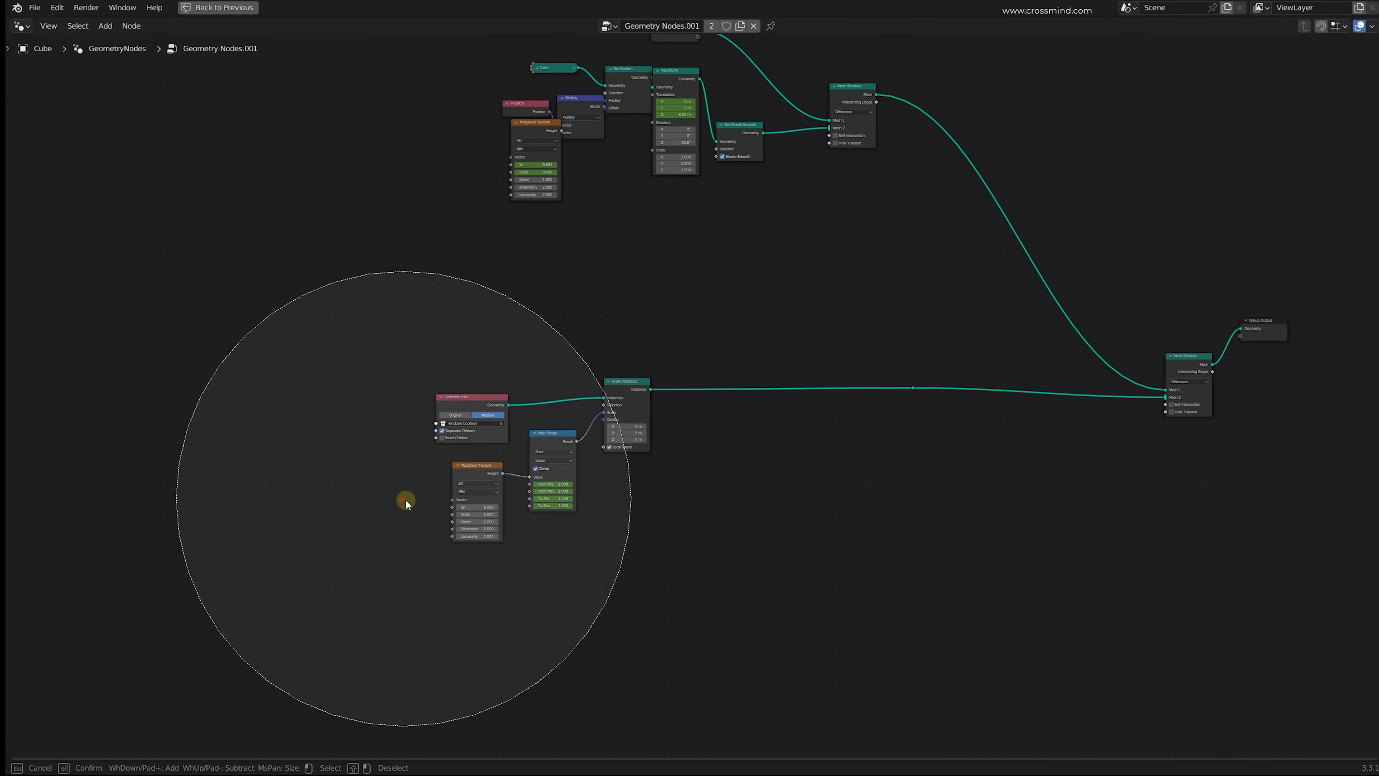
{"action": "left_click", "coordinate": [403, 502]}
{"action": "key", "text": "s"}
{"action": "key", "text": "g"}
{"action": "scroll", "coordinate": [722, 264], "scroll_direction": "down", "scroll_amount": 1}
{"action": "key", "text": "c"}
{"action": "key", "text": "Escape"}
{"action": "left_click", "coordinate": [853, 390]}
{"action": "key", "text": "g"}
{"action": "scroll", "coordinate": [841, 141], "scroll_direction": "up", "scroll_amount": 3}
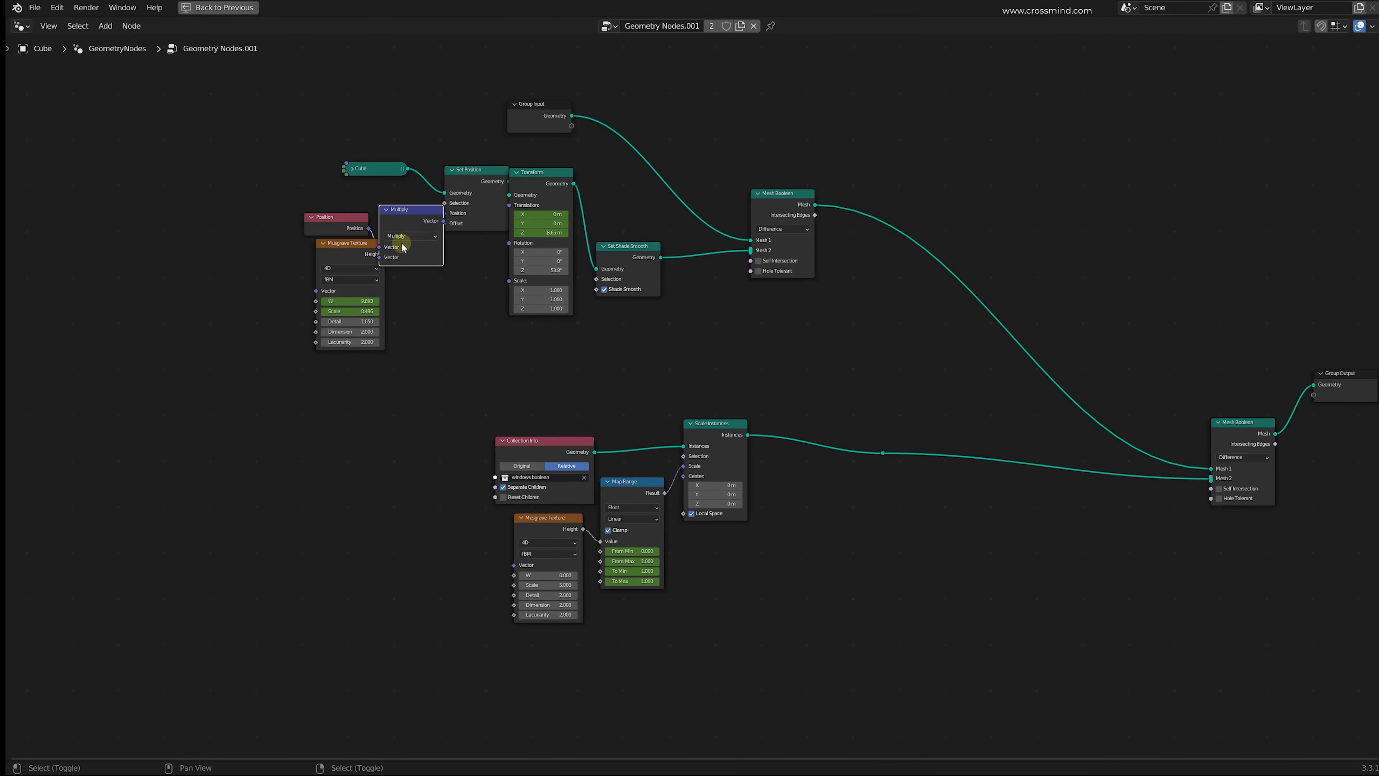
Step: Space out the overlapping Multiply, Transform and Set Shade Smooth nodes in the upper branch
{"action": "left_click_drag", "start_coordinate": [340, 247], "coordinate": [283, 251]}
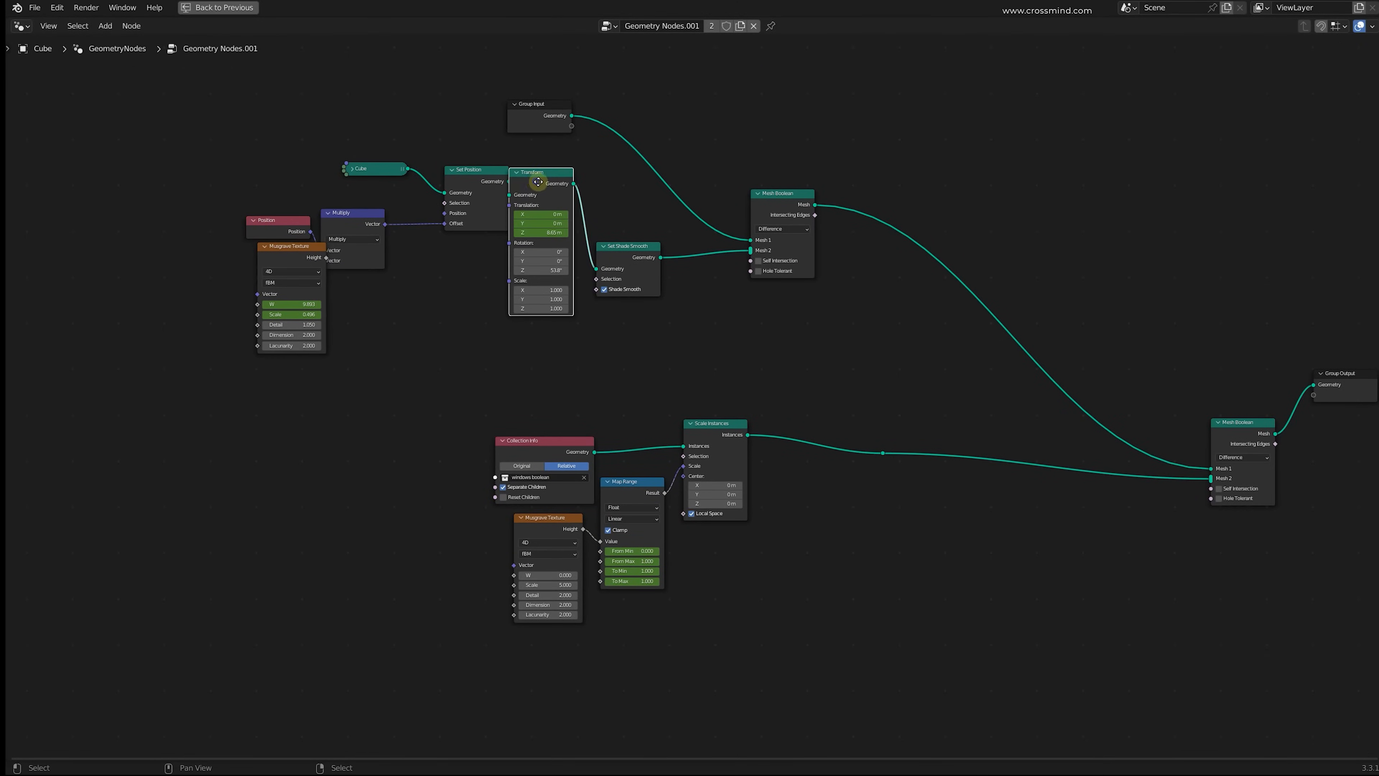
{"action": "left_click_drag", "start_coordinate": [538, 182], "coordinate": [555, 184]}
{"action": "left_click_drag", "start_coordinate": [634, 246], "coordinate": [659, 240]}
{"action": "middle_click_drag", "start_coordinate": [952, 292], "coordinate": [917, 291]}
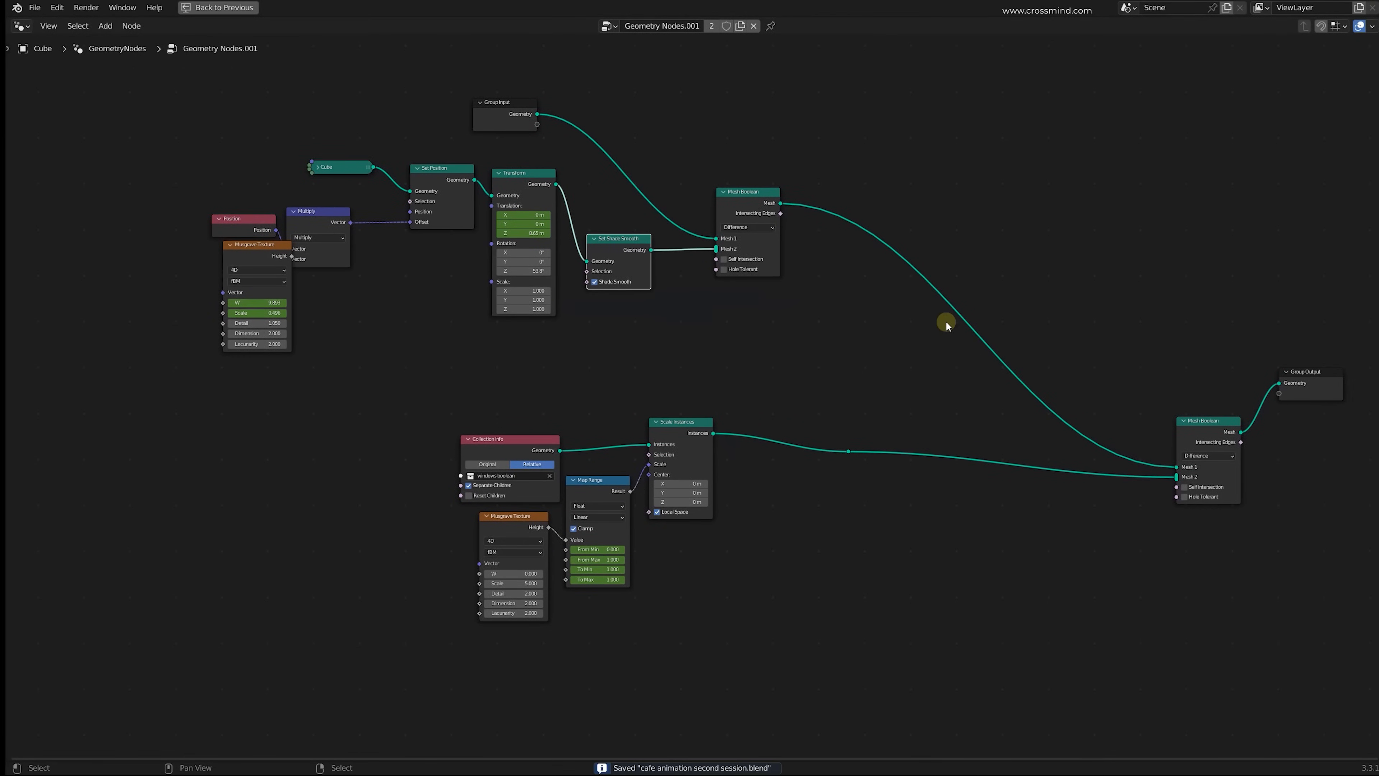
Step: Restore the full layout, exit local view to show the whole building, and scrub the timeline to frame 179
{"action": "key", "text": "ctrl+space"}
{"action": "left_click_drag", "start_coordinate": [783, 66], "coordinate": [993, 84]}
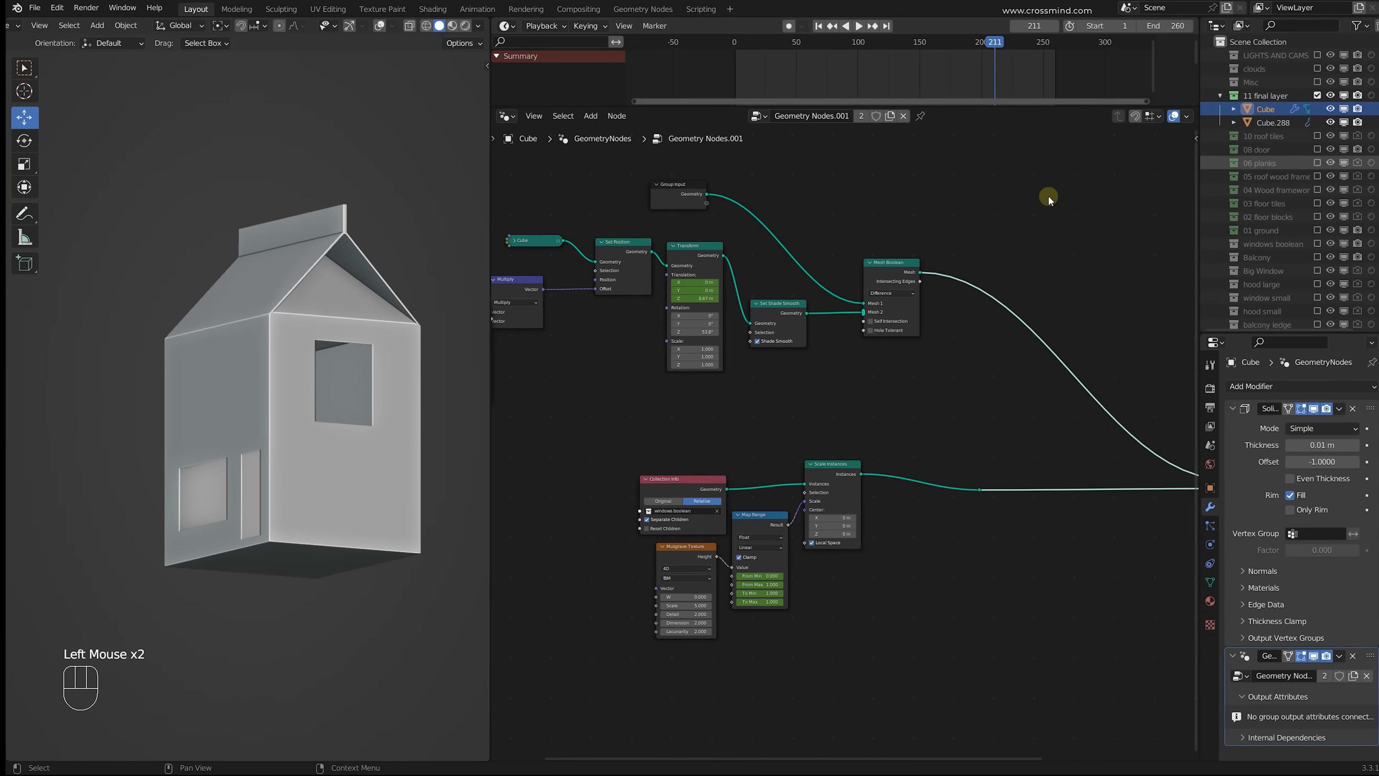
{"action": "key", "text": "KP_Divide"}
{"action": "left_click_drag", "start_coordinate": [778, 66], "coordinate": [799, 65]}
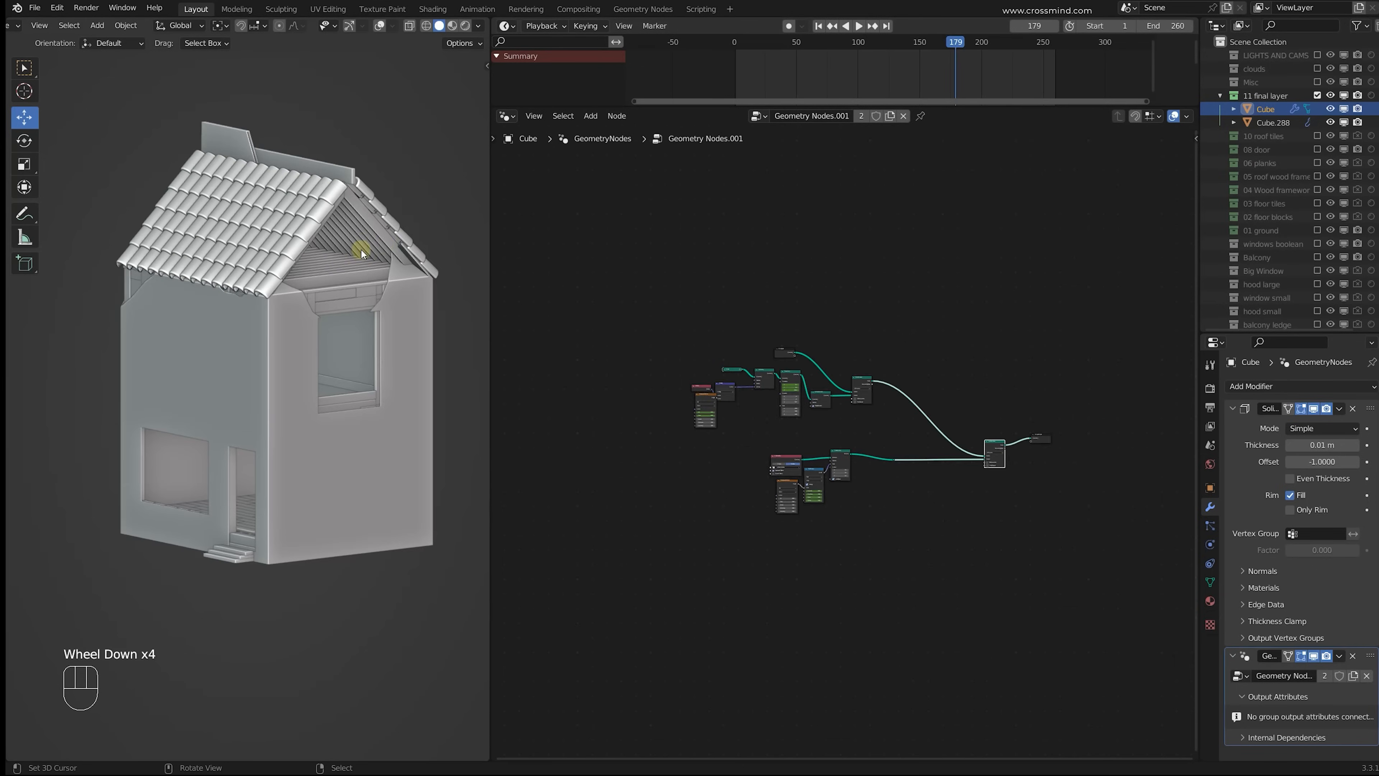
Step: Select the cafe construction animation object and examine the stacked collection branches in its node tree
{"action": "right_click", "coordinate": [354, 250]}
{"action": "middle_click_drag", "start_coordinate": [687, 280], "coordinate": [702, 144]}
{"action": "scroll", "coordinate": [767, 467], "scroll_direction": "down", "scroll_amount": 3}
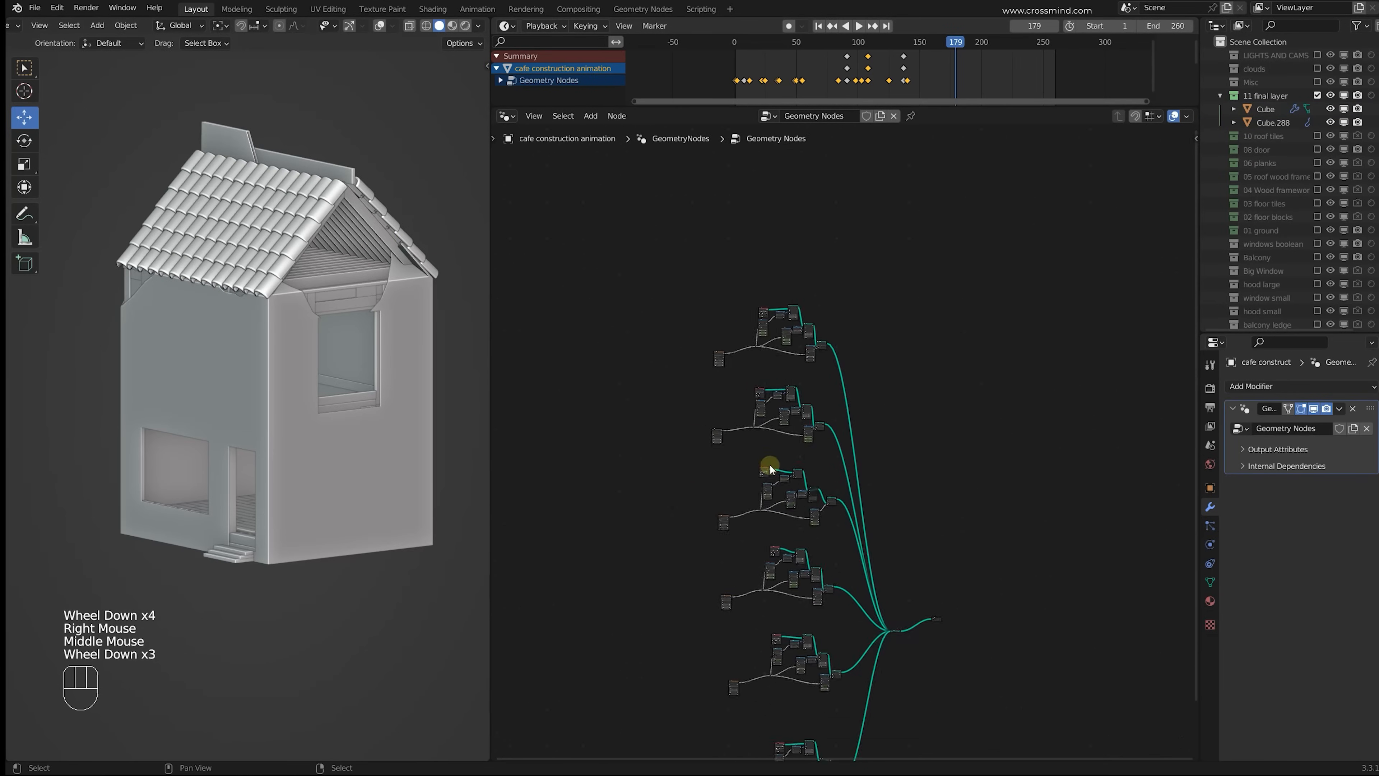
{"action": "middle_click_drag", "start_coordinate": [767, 467], "coordinate": [899, 400]}
{"action": "scroll", "coordinate": [869, 448], "scroll_direction": "up", "scroll_amount": 5}
{"action": "scroll", "coordinate": [942, 424], "scroll_direction": "up", "scroll_amount": 4}
{"action": "scroll", "coordinate": [793, 411], "scroll_direction": "down", "scroll_amount": 1}
{"action": "scroll", "coordinate": [793, 411], "scroll_direction": "up", "scroll_amount": 1}
{"action": "scroll", "coordinate": [893, 396], "scroll_direction": "down", "scroll_amount": 2}
{"action": "middle_click_drag", "start_coordinate": [793, 412], "coordinate": [914, 400]}
{"action": "scroll", "coordinate": [893, 398], "scroll_direction": "down", "scroll_amount": 2}
{"action": "scroll", "coordinate": [945, 259], "scroll_direction": "up", "scroll_amount": 3}
{"action": "scroll", "coordinate": [915, 400], "scroll_direction": "up", "scroll_amount": 1}
{"action": "scroll", "coordinate": [893, 411], "scroll_direction": "up", "scroll_amount": 1}
Step: Duplicate the topmost collection branch with its links and place the copy below the other branches
{"action": "right_click", "coordinate": [893, 411]}
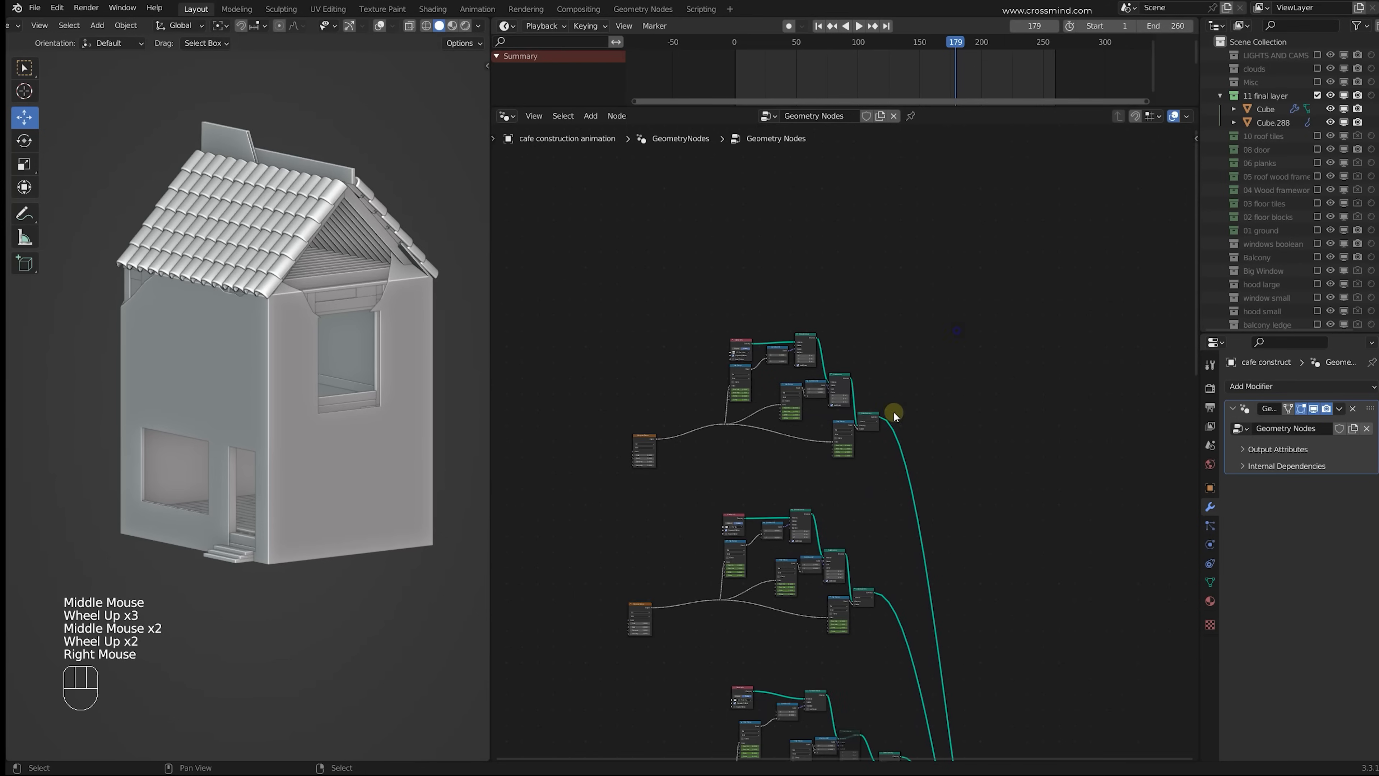
{"action": "right_click", "coordinate": [869, 418]}
{"action": "key", "text": "c"}
{"action": "scroll", "coordinate": [629, 328], "scroll_direction": "up", "scroll_amount": 6}
{"action": "left_click_drag", "start_coordinate": [686, 360], "coordinate": [940, 359]}
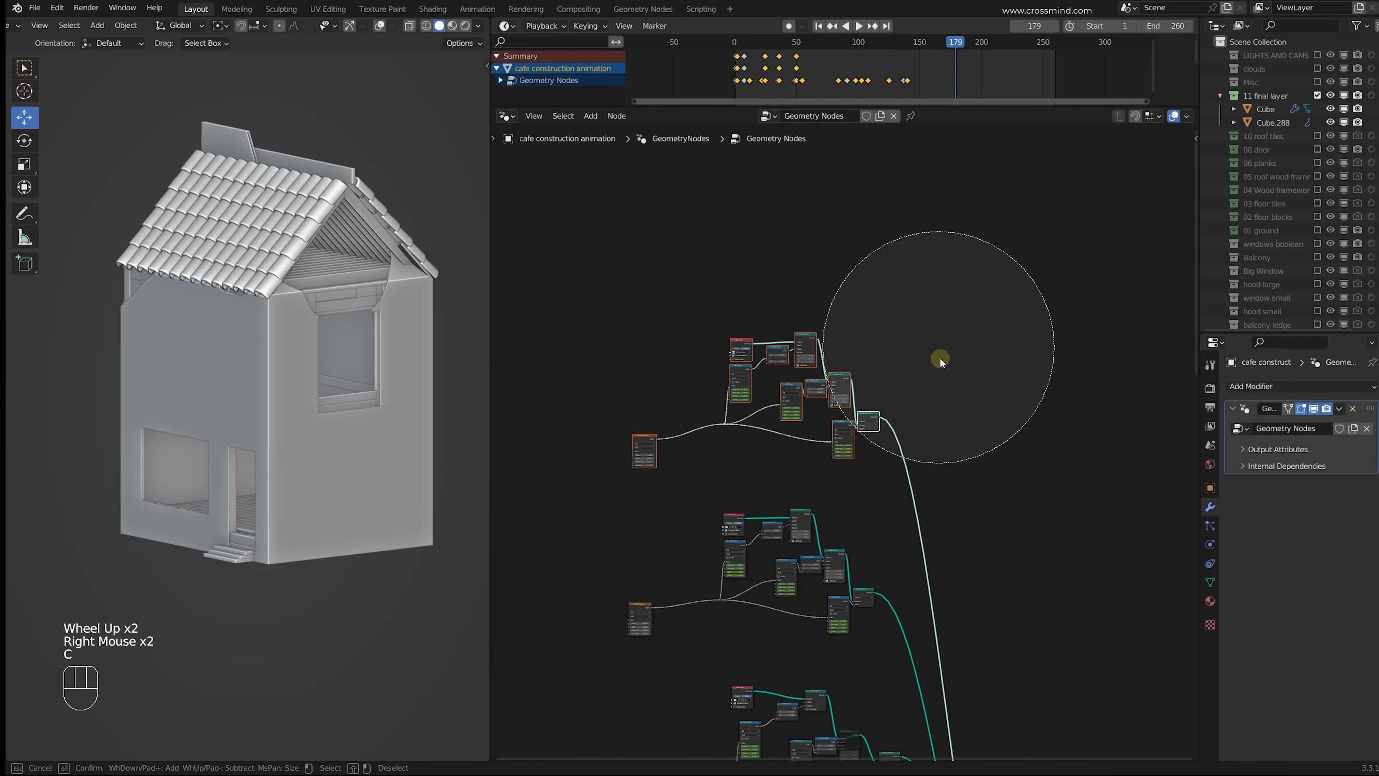
{"action": "right_click", "coordinate": [936, 371]}
{"action": "scroll", "coordinate": [939, 391], "scroll_direction": "down", "scroll_amount": 5}
{"action": "middle_click_drag", "start_coordinate": [943, 411], "coordinate": [873, 246]}
{"action": "key", "text": "ctrl+shift+d"}
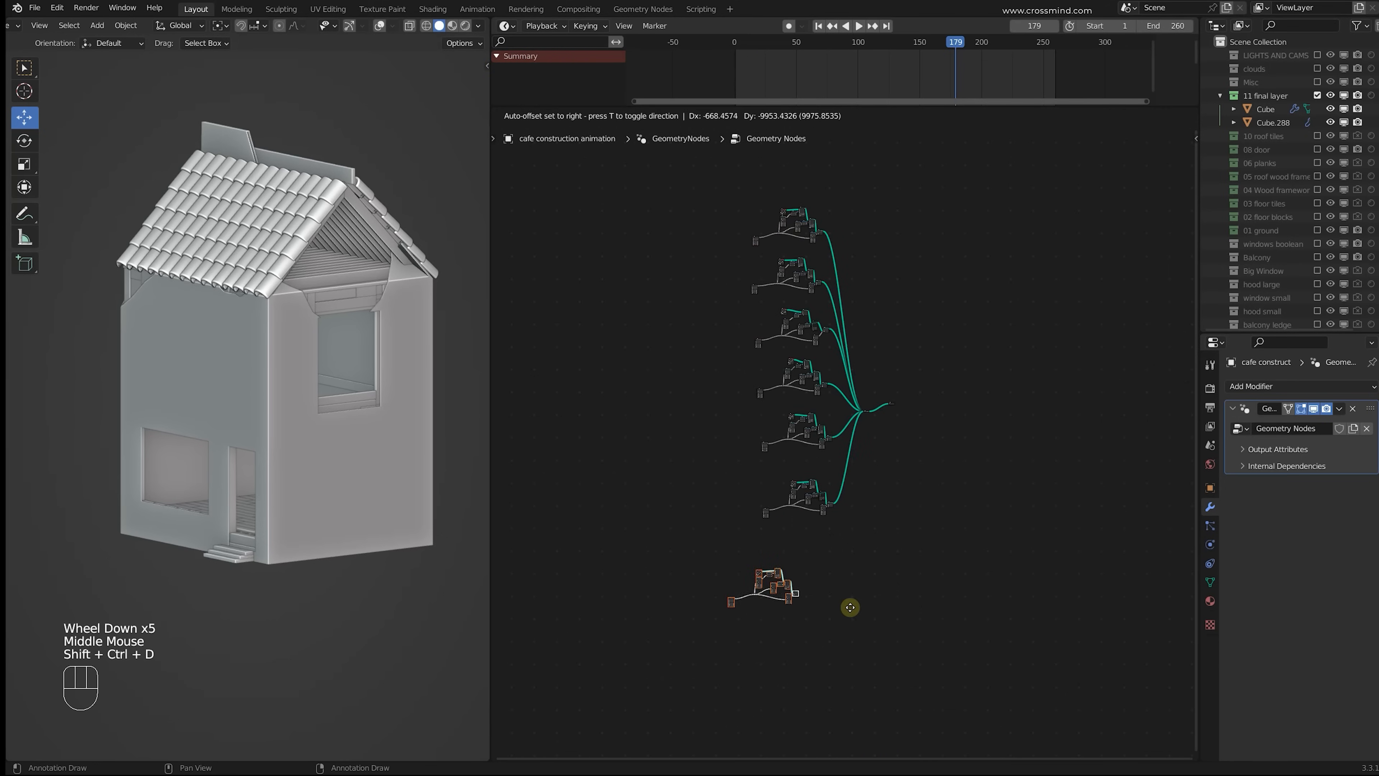
{"action": "left_click", "coordinate": [882, 568]}
Step: Connect the duplicated branch's Delete Geometry output to the Join Geometry node
{"action": "scroll", "coordinate": [882, 568], "scroll_direction": "up", "scroll_amount": 2}
{"action": "middle_click_drag", "start_coordinate": [882, 568], "coordinate": [835, 487]}
{"action": "scroll", "coordinate": [834, 488], "scroll_direction": "up", "scroll_amount": 4}
{"action": "middle_click_drag", "start_coordinate": [874, 240], "coordinate": [895, 439]}
{"action": "scroll", "coordinate": [896, 439], "scroll_direction": "up", "scroll_amount": 1}
{"action": "middle_click_drag", "start_coordinate": [857, 239], "coordinate": [882, 285]}
{"action": "right_click", "coordinate": [868, 256], "text": "shift"}
{"action": "key", "text": "f"}
Step: Set the duplicated Collection Info node's collection to hood large
{"action": "scroll", "coordinate": [850, 413], "scroll_direction": "up", "scroll_amount": 7}
{"action": "middle_click_drag", "start_coordinate": [849, 413], "coordinate": [857, 352]}
{"action": "scroll", "coordinate": [856, 352], "scroll_direction": "up", "scroll_amount": 4}
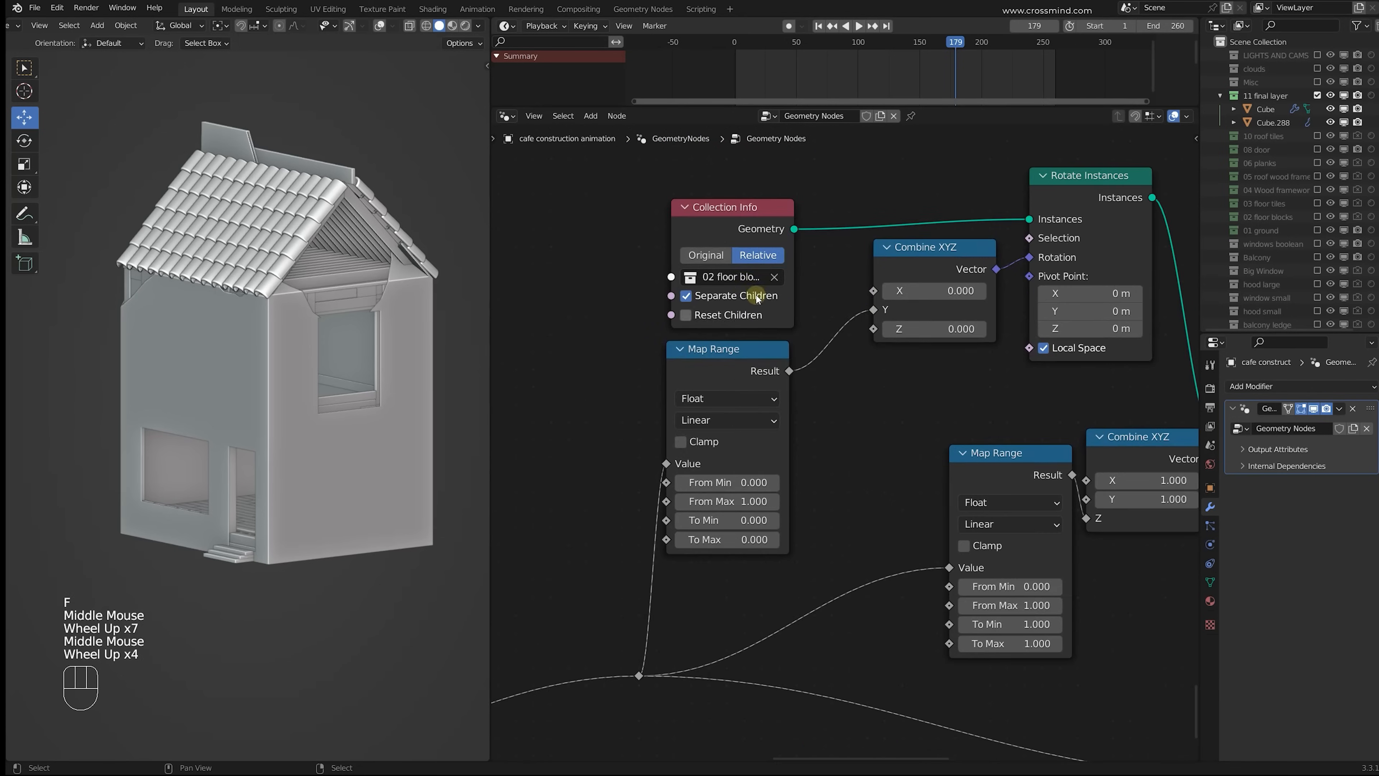
{"action": "left_click", "coordinate": [736, 278]}
{"action": "type", "text": "bal"}
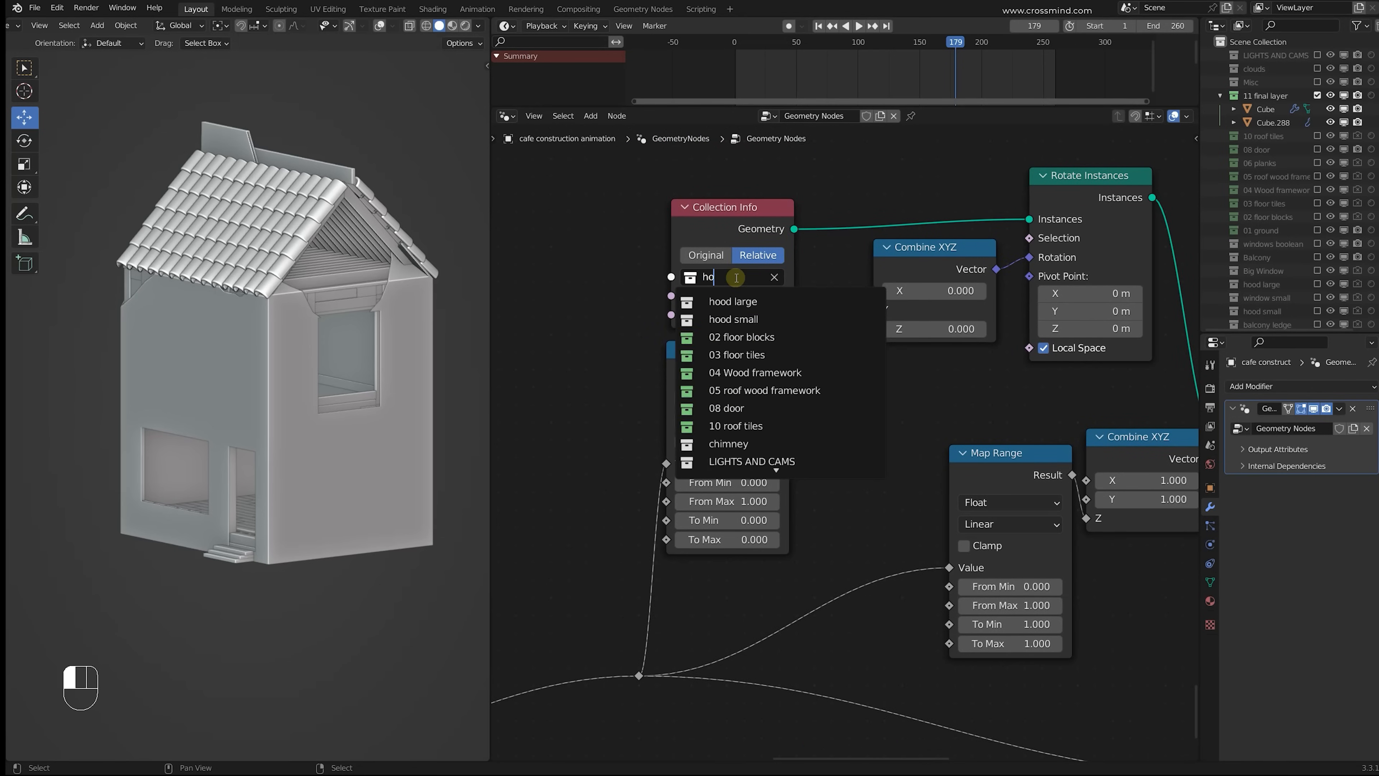
{"action": "left_click", "coordinate": [755, 300]}
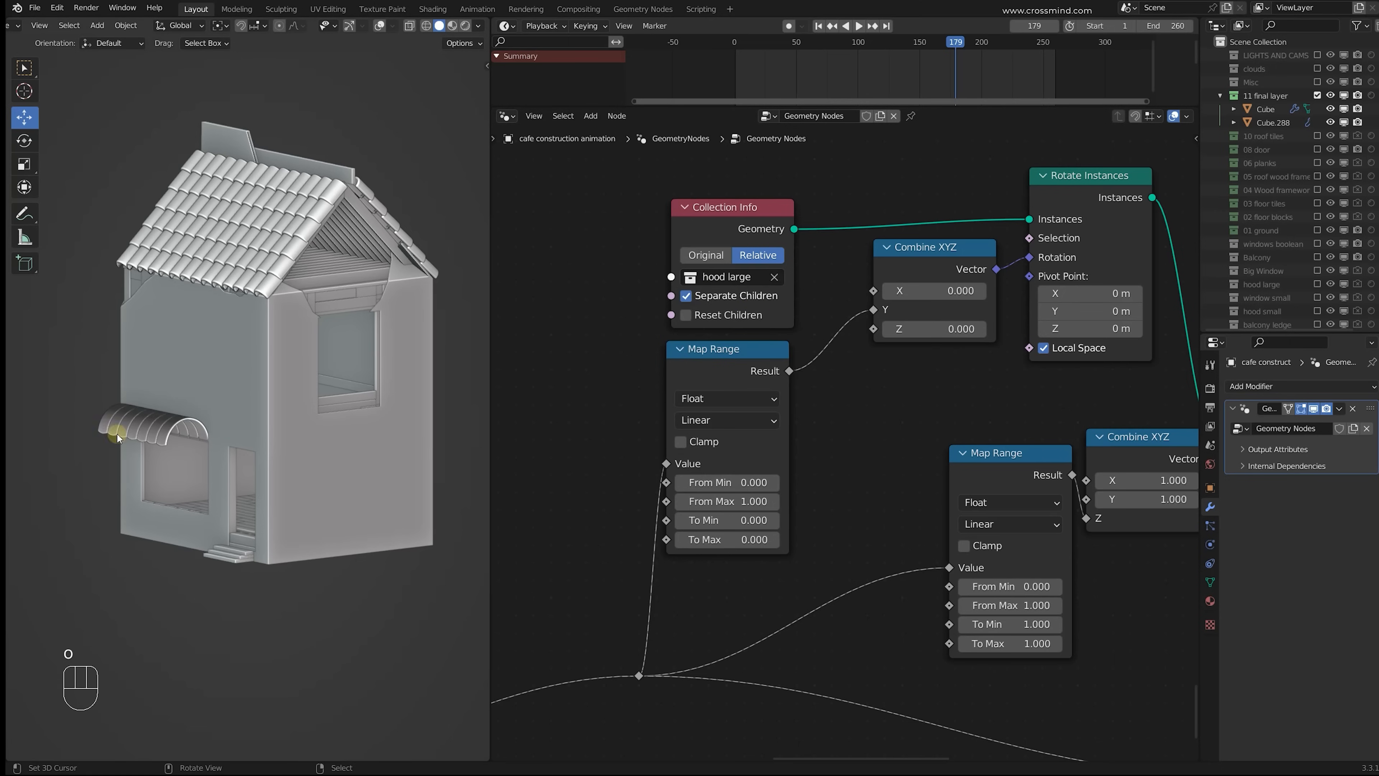
Step: Examine the large hood on the wall and the Rotate Instances, Scale Instances and Delete Geometry nodes in its branch
{"action": "middle_click_drag", "start_coordinate": [117, 437], "coordinate": [302, 395]}
{"action": "scroll", "coordinate": [302, 395], "scroll_direction": "up", "scroll_amount": 2}
{"action": "scroll", "coordinate": [852, 452], "scroll_direction": "down", "scroll_amount": 2}
{"action": "middle_click_drag", "start_coordinate": [970, 462], "coordinate": [830, 424]}
{"action": "scroll", "coordinate": [867, 325], "scroll_direction": "up", "scroll_amount": 1}
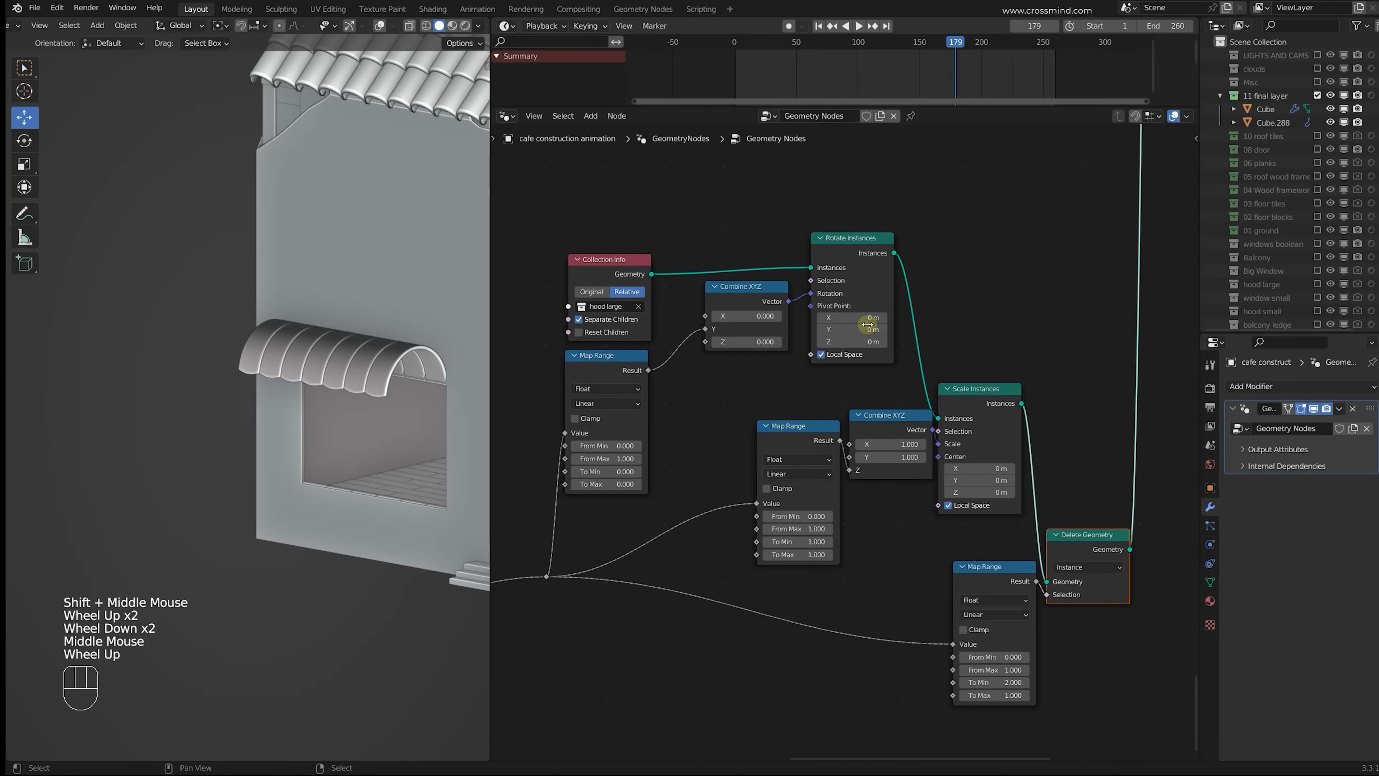
{"action": "left_click", "coordinate": [913, 323]}
{"action": "scroll", "coordinate": [914, 324], "scroll_direction": "up", "scroll_amount": 2}
{"action": "left_click", "coordinate": [861, 201]}
{"action": "middle_click_drag", "start_coordinate": [1030, 396], "coordinate": [939, 294]}
{"action": "left_click", "coordinate": [939, 292]}
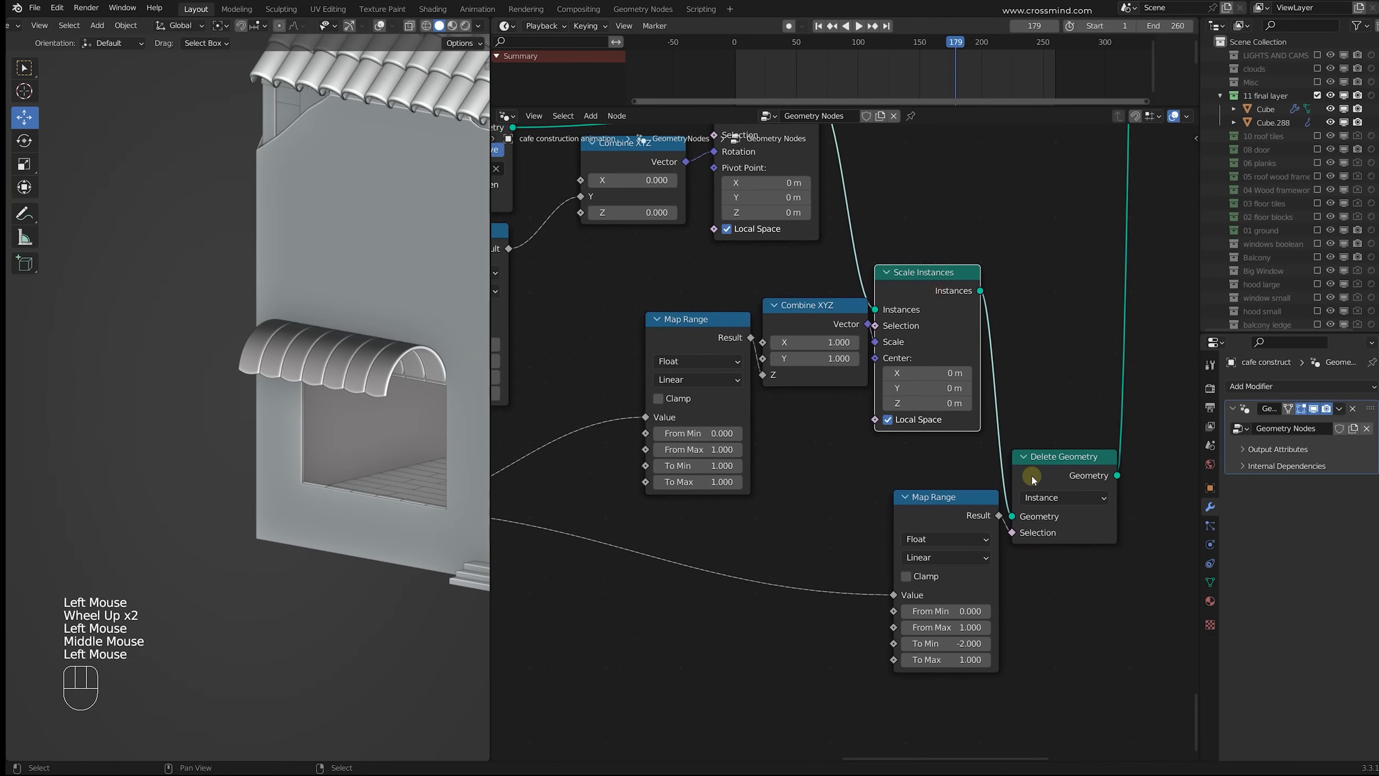
{"action": "scroll", "coordinate": [1031, 477], "scroll_direction": "down", "scroll_amount": 1}
{"action": "left_click", "coordinate": [1037, 459]}
{"action": "middle_click_drag", "start_coordinate": [781, 226], "coordinate": [929, 332]}
{"action": "scroll", "coordinate": [929, 332], "scroll_direction": "up", "scroll_amount": 1}
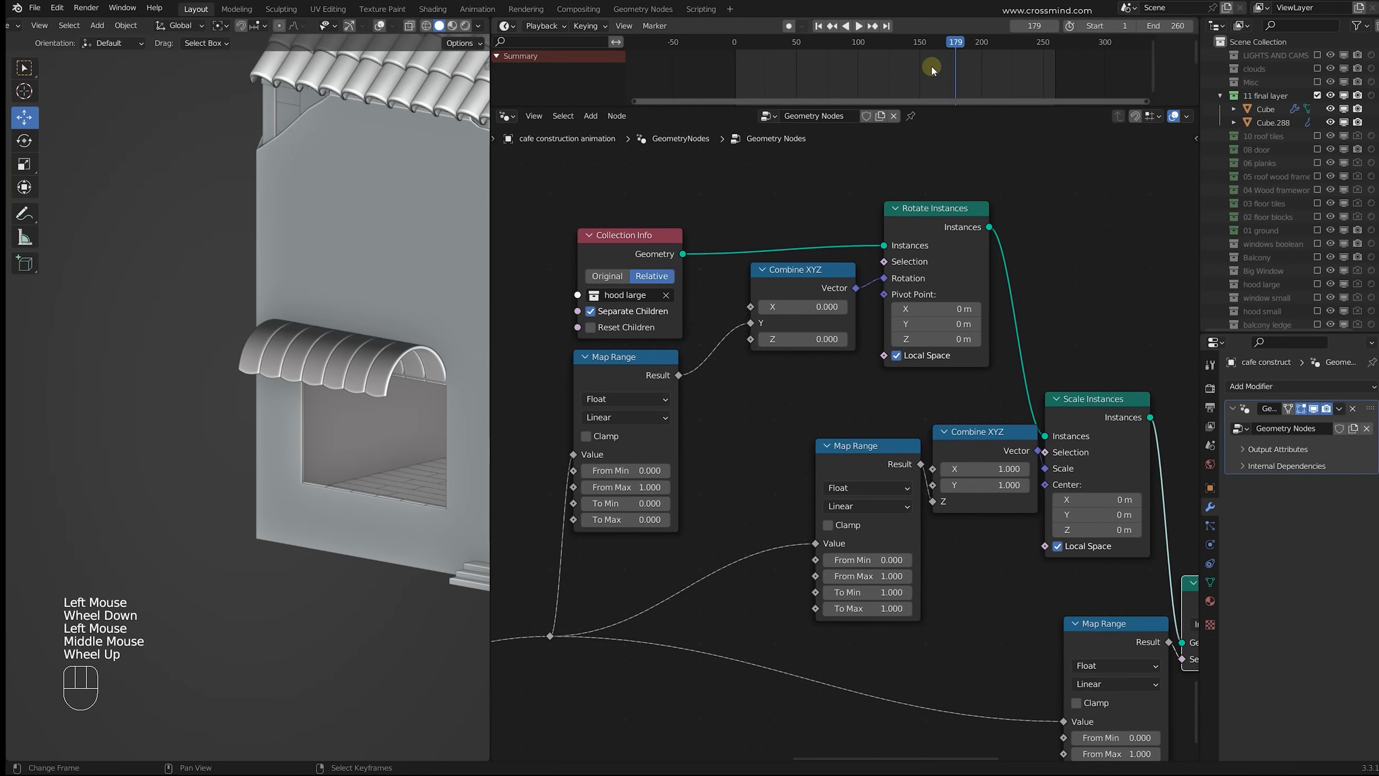
Step: Scrub to frame 50 and preview only the hood branch's Delete Geometry output
{"action": "left_click_drag", "start_coordinate": [932, 70], "coordinate": [796, 68]}
{"action": "scroll", "coordinate": [937, 468], "scroll_direction": "down", "scroll_amount": 2}
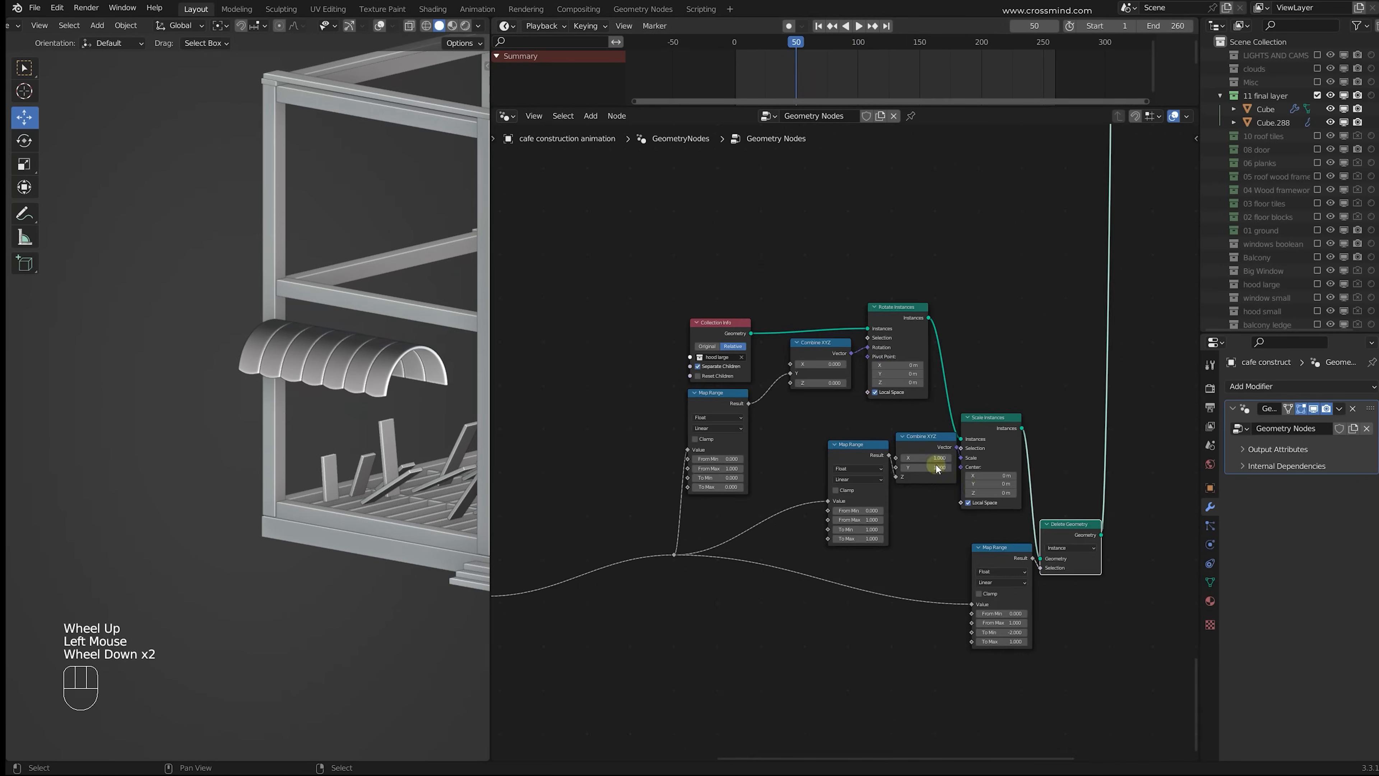
{"action": "middle_click_drag", "start_coordinate": [937, 468], "coordinate": [858, 451]}
{"action": "left_click", "coordinate": [999, 514], "text": "alt+shift"}
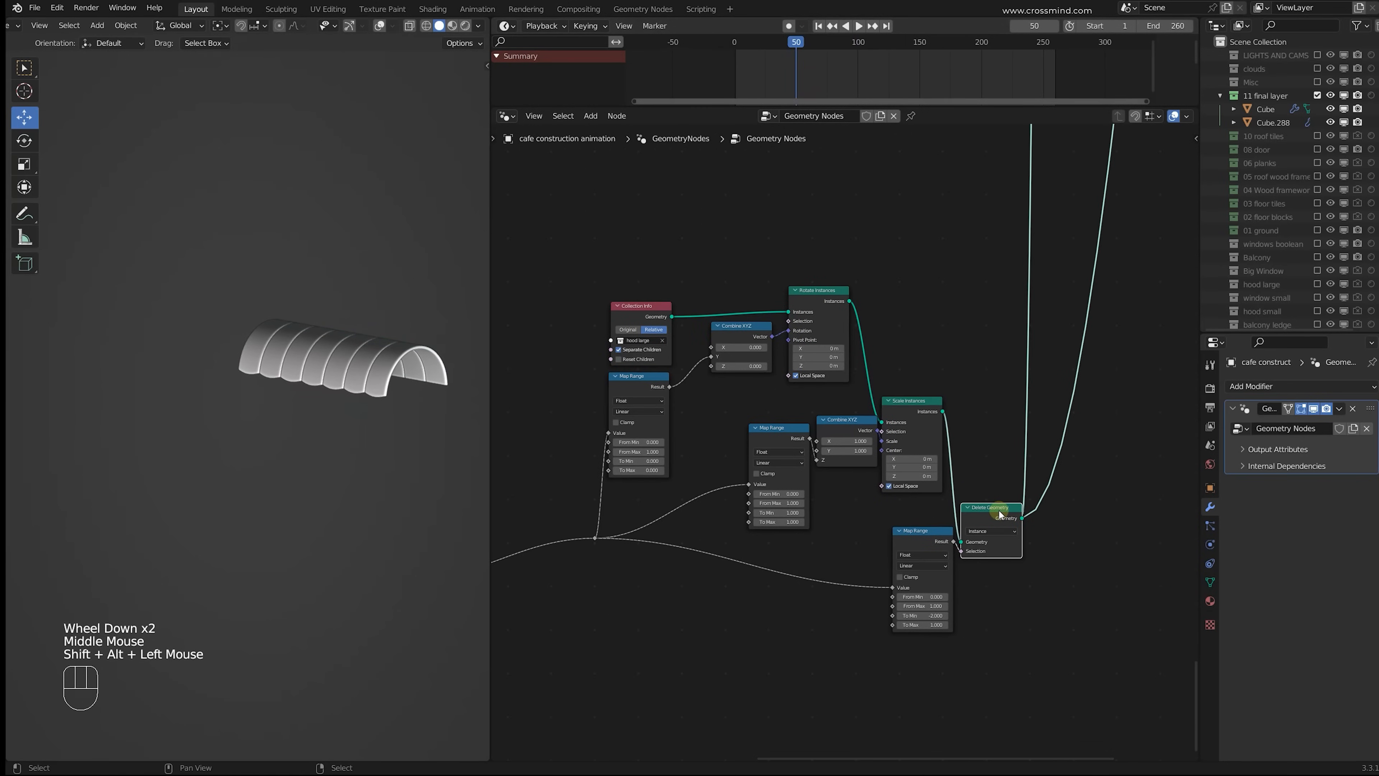
Step: Insert keyframes at frame 50 on the From and To values of all three Map Range nodes in the hood branch
{"action": "scroll", "coordinate": [911, 325], "scroll_direction": "down", "scroll_amount": 2}
{"action": "middle_click_drag", "start_coordinate": [910, 326], "coordinate": [855, 343]}
{"action": "scroll", "coordinate": [886, 283], "scroll_direction": "up", "scroll_amount": 4}
{"action": "scroll", "coordinate": [856, 343], "scroll_direction": "up", "scroll_amount": 1}
{"action": "scroll", "coordinate": [814, 334], "scroll_direction": "up", "scroll_amount": 1}
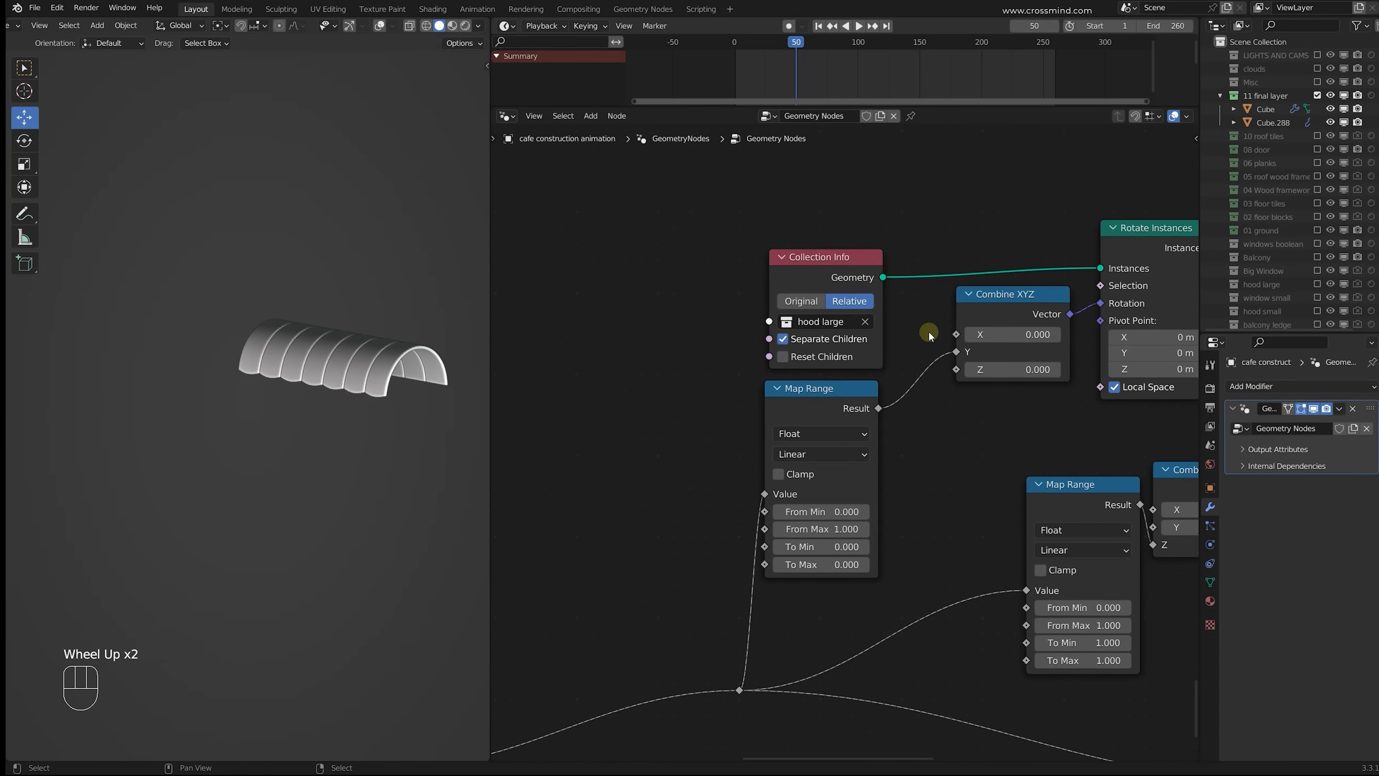
{"action": "scroll", "coordinate": [930, 335], "scroll_direction": "down", "scroll_amount": 2}
{"action": "middle_click_drag", "start_coordinate": [929, 338], "coordinate": [859, 370]}
{"action": "scroll", "coordinate": [859, 370], "scroll_direction": "up", "scroll_amount": 3}
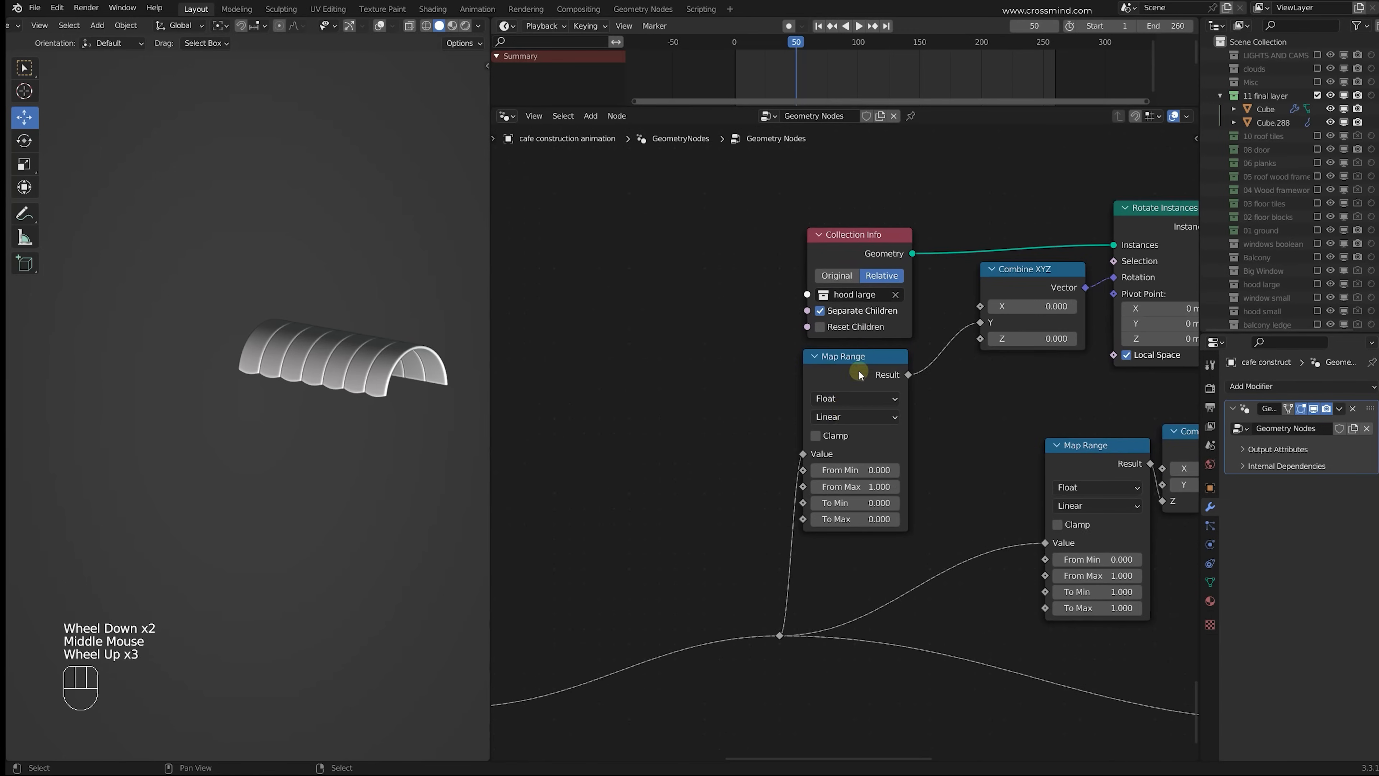
{"action": "key", "text": "i"}
{"action": "key", "text": "i"}
{"action": "middle_click_drag", "start_coordinate": [1080, 567], "coordinate": [622, 387]}
{"action": "key", "text": "i"}
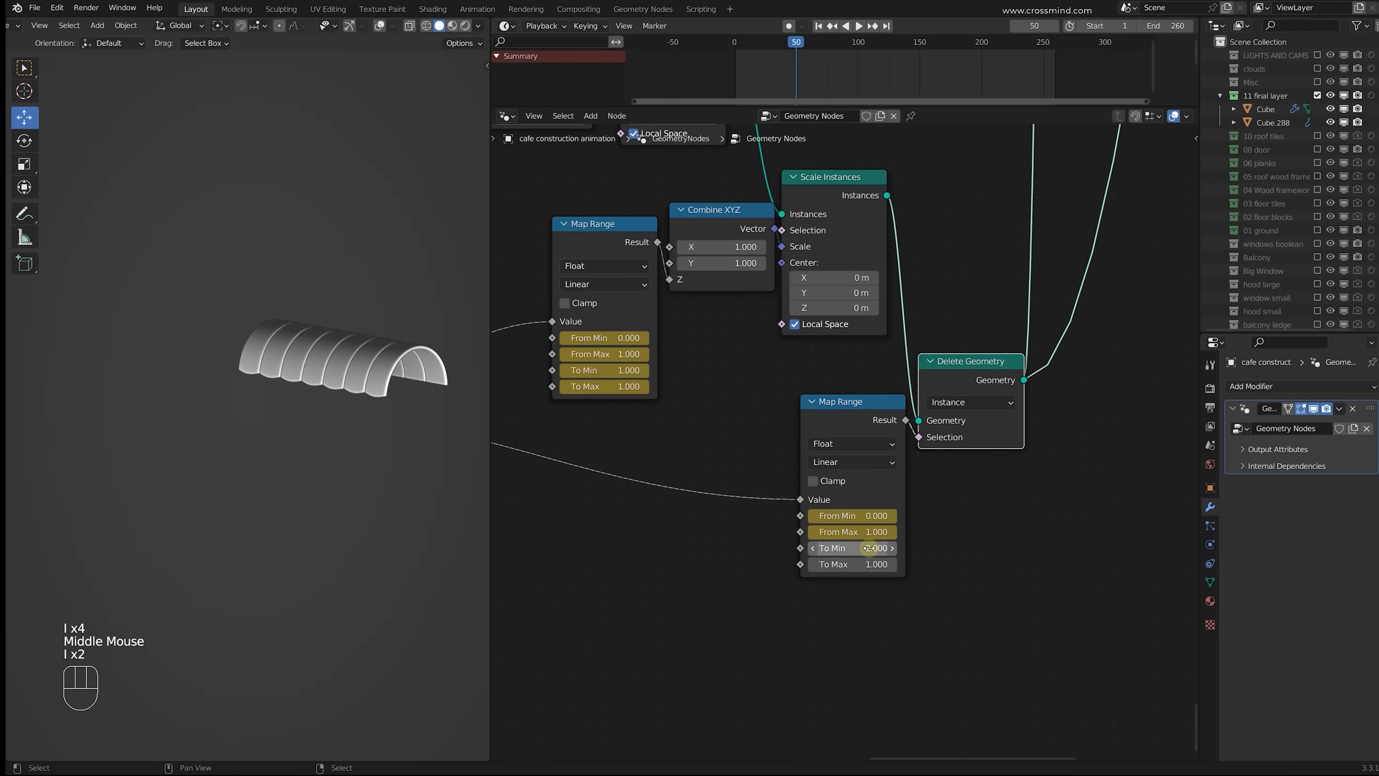
{"action": "key", "text": "i"}
{"action": "key", "text": "i"}
Step: Remove the Combine XYZ node before Scale Instances, keeping its Map Range linked directly to Scale, and space out the nodes
{"action": "middle_click_drag", "start_coordinate": [723, 328], "coordinate": [859, 526]}
{"action": "scroll", "coordinate": [859, 527], "scroll_direction": "down", "scroll_amount": 1}
{"action": "scroll", "coordinate": [846, 474], "scroll_direction": "up", "scroll_amount": 1}
{"action": "left_click", "coordinate": [968, 397]}
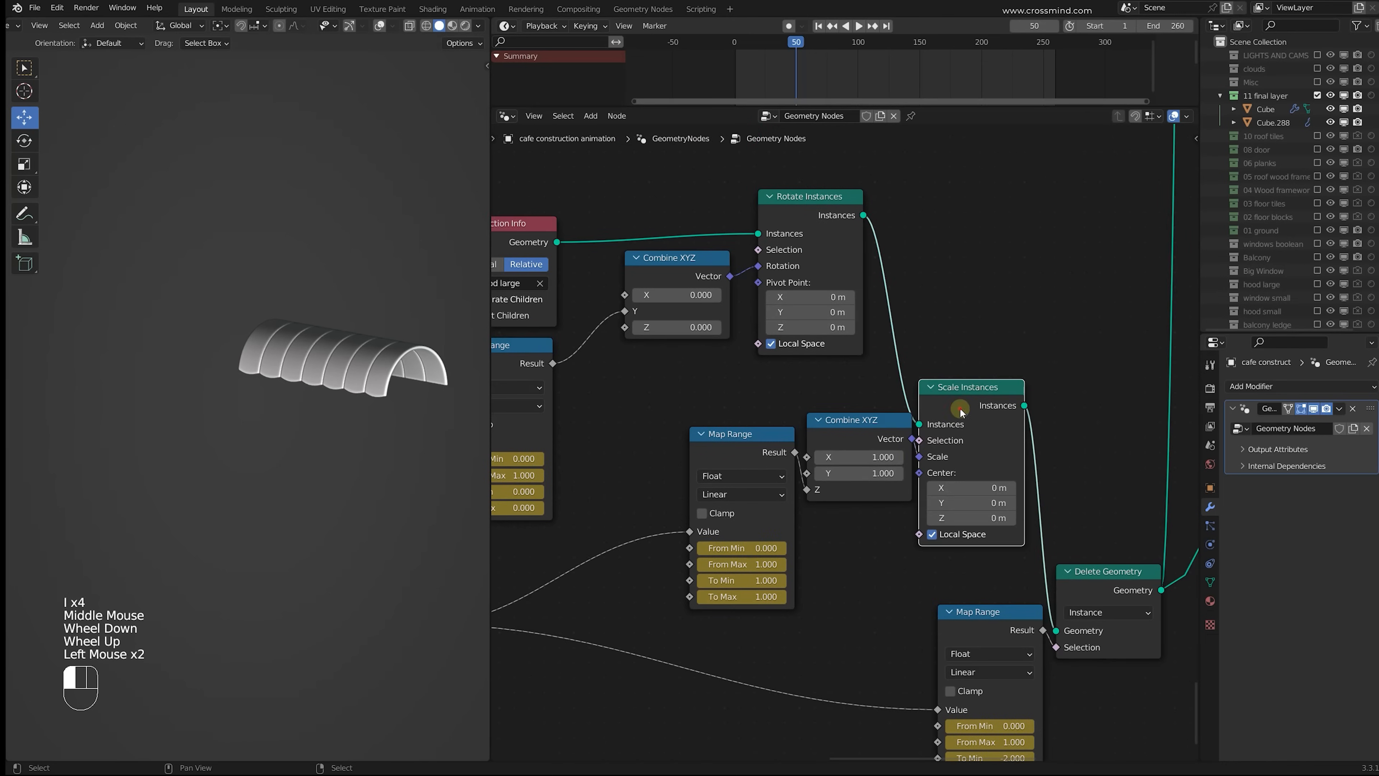
{"action": "left_click_drag", "start_coordinate": [960, 410], "coordinate": [985, 394]}
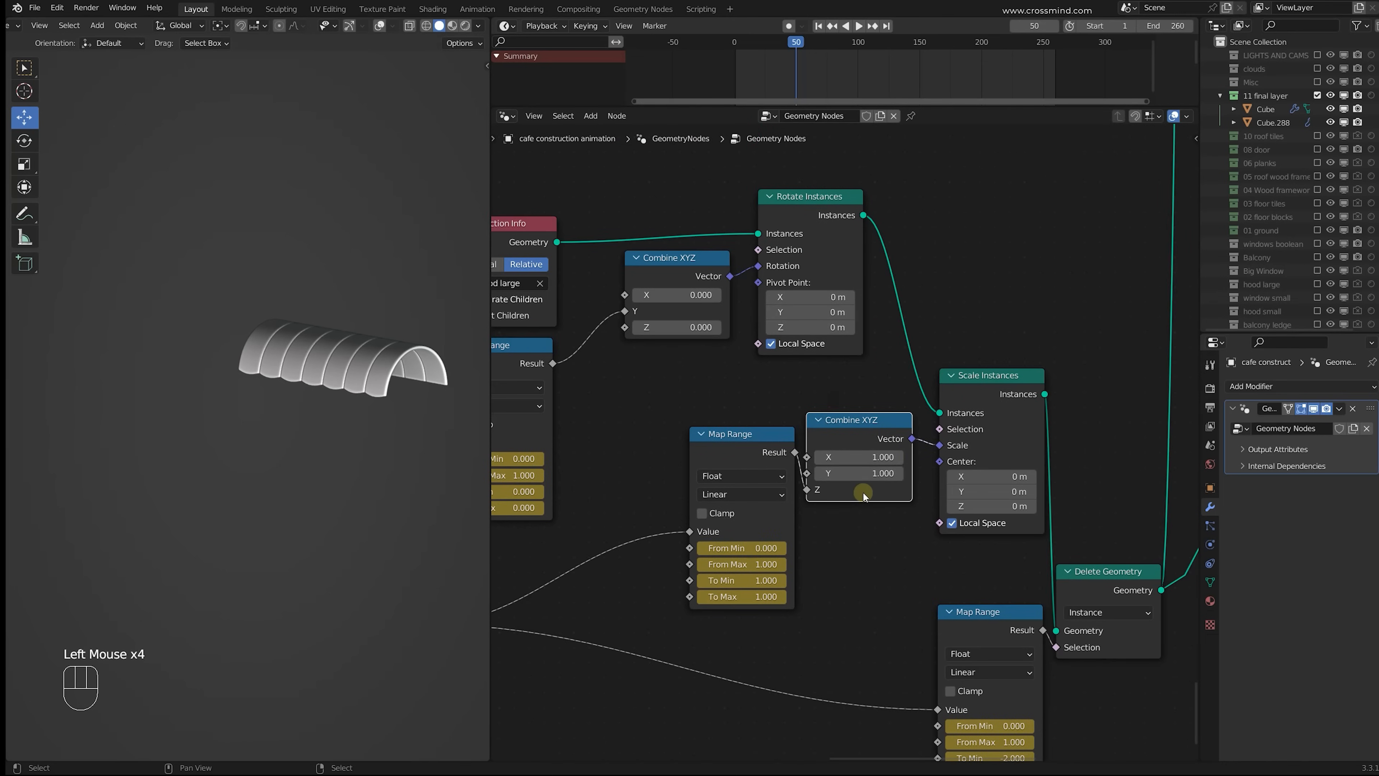
{"action": "key", "text": "ctrl+x"}
{"action": "scroll", "coordinate": [861, 489], "scroll_direction": "up", "scroll_amount": 2}
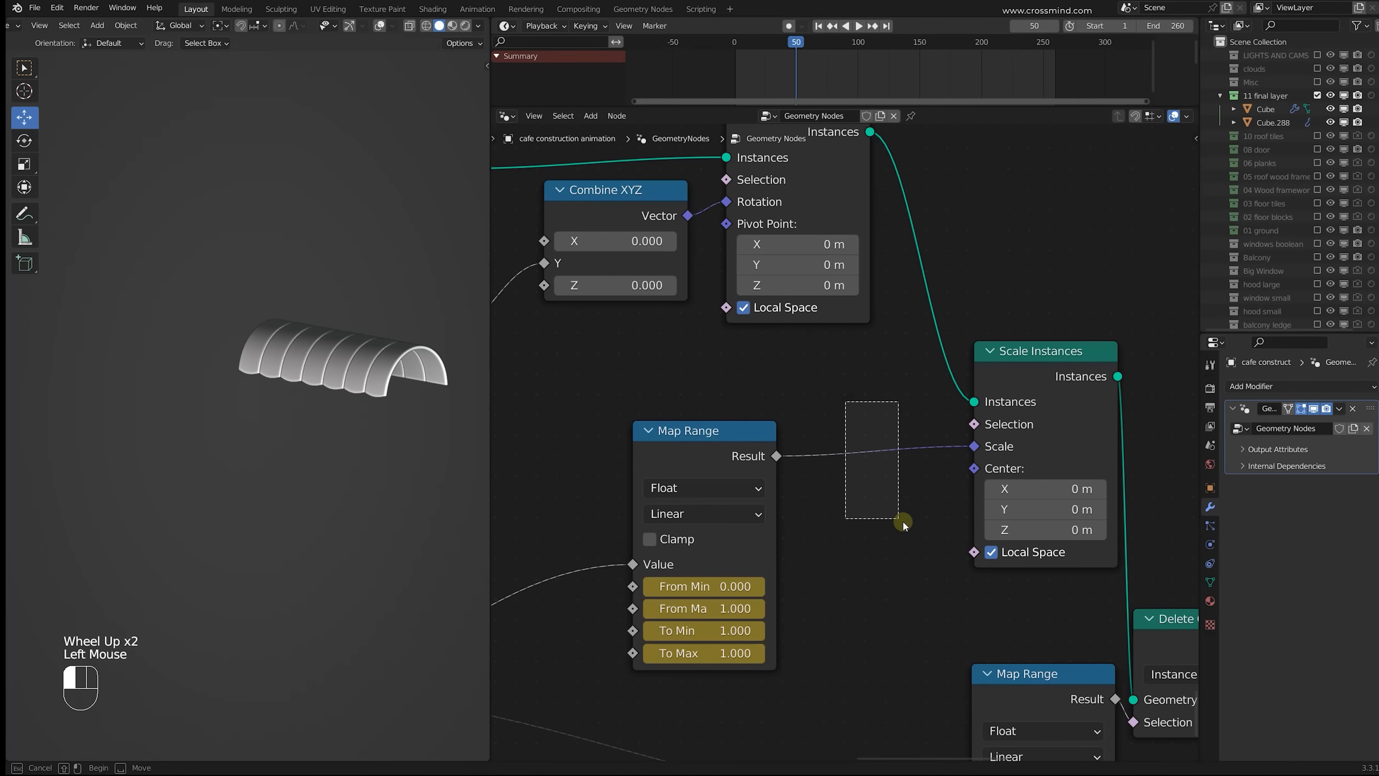
{"action": "left_click_drag", "start_coordinate": [903, 520], "coordinate": [902, 520]}
{"action": "left_click_drag", "start_coordinate": [731, 442], "coordinate": [739, 436]}
Step: Go to frame 1 and reroute the first Map Range result into the Z input of the rotation's Combine XYZ node
{"action": "scroll", "coordinate": [852, 418], "scroll_direction": "down", "scroll_amount": 2}
{"action": "left_click_drag", "start_coordinate": [781, 64], "coordinate": [744, 64]}
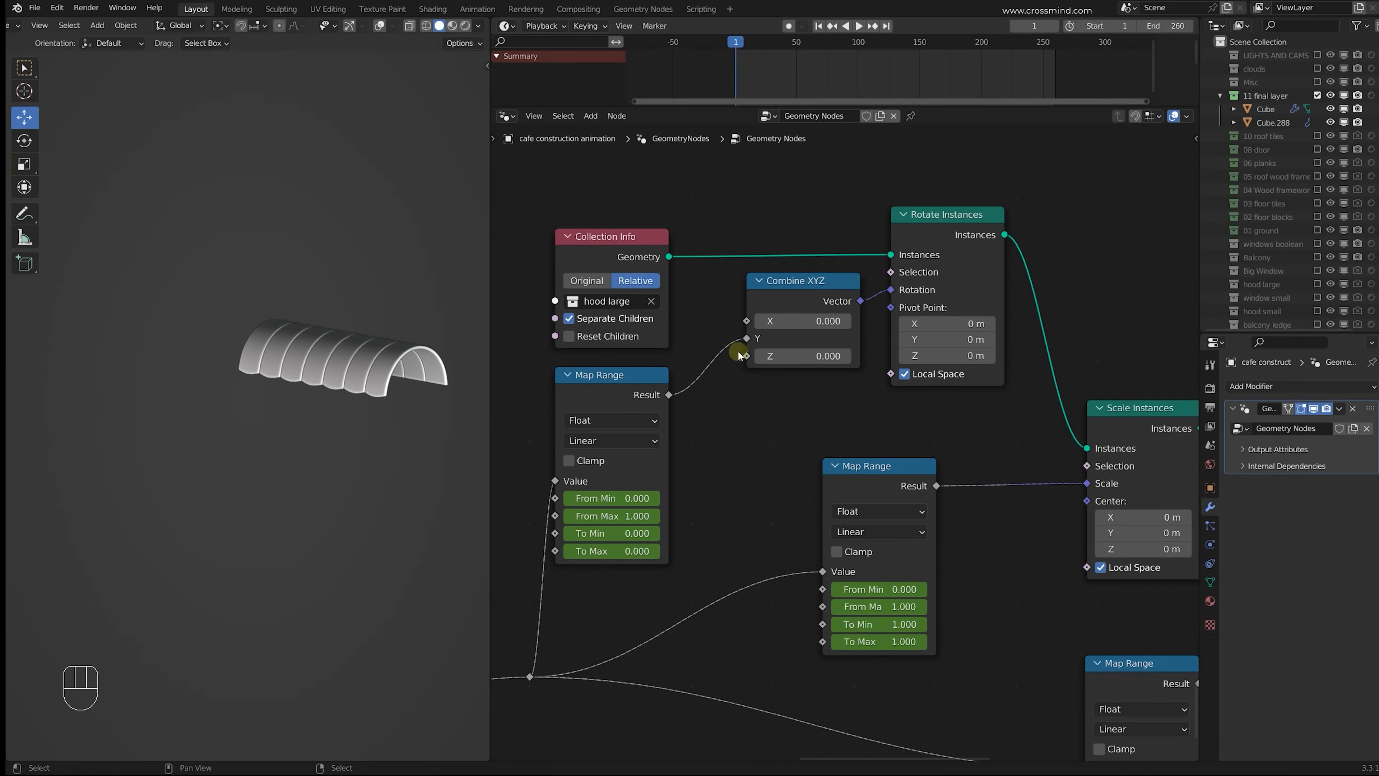
{"action": "scroll", "coordinate": [954, 423], "scroll_direction": "up", "scroll_amount": 2}
{"action": "left_click_drag", "start_coordinate": [836, 535], "coordinate": [825, 535], "text": "shift"}
{"action": "left_click_drag", "start_coordinate": [844, 560], "coordinate": [880, 583], "text": "shift"}
{"action": "left_click_drag", "start_coordinate": [846, 607], "coordinate": [852, 607], "text": "shift"}
{"action": "middle_click_drag", "start_coordinate": [927, 442], "coordinate": [885, 449]}
{"action": "mouse_move", "coordinate": [1048, 347]}
{"action": "left_mouse_down"}
{"action": "mouse_move", "coordinate": [1102, 346]}
{"action": "mouse_move", "coordinate": [1048, 347]}
{"action": "left_mouse_up"}
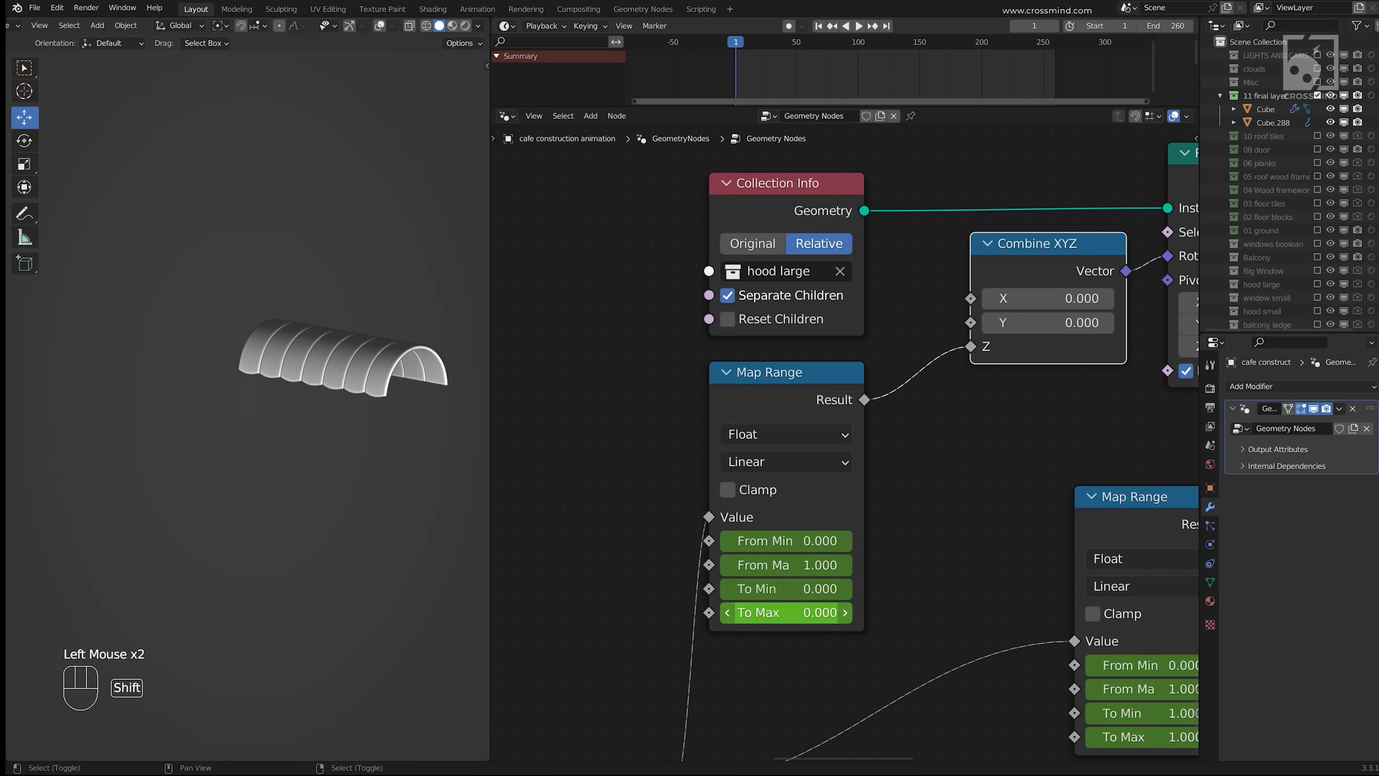
Step: Set the rotation Map Range's To Min to 3.880 and To Max to 1.680, and keyframe its values at frame 1
{"action": "left_click_drag", "start_coordinate": [776, 612], "coordinate": [977, 590], "text": "shift"}
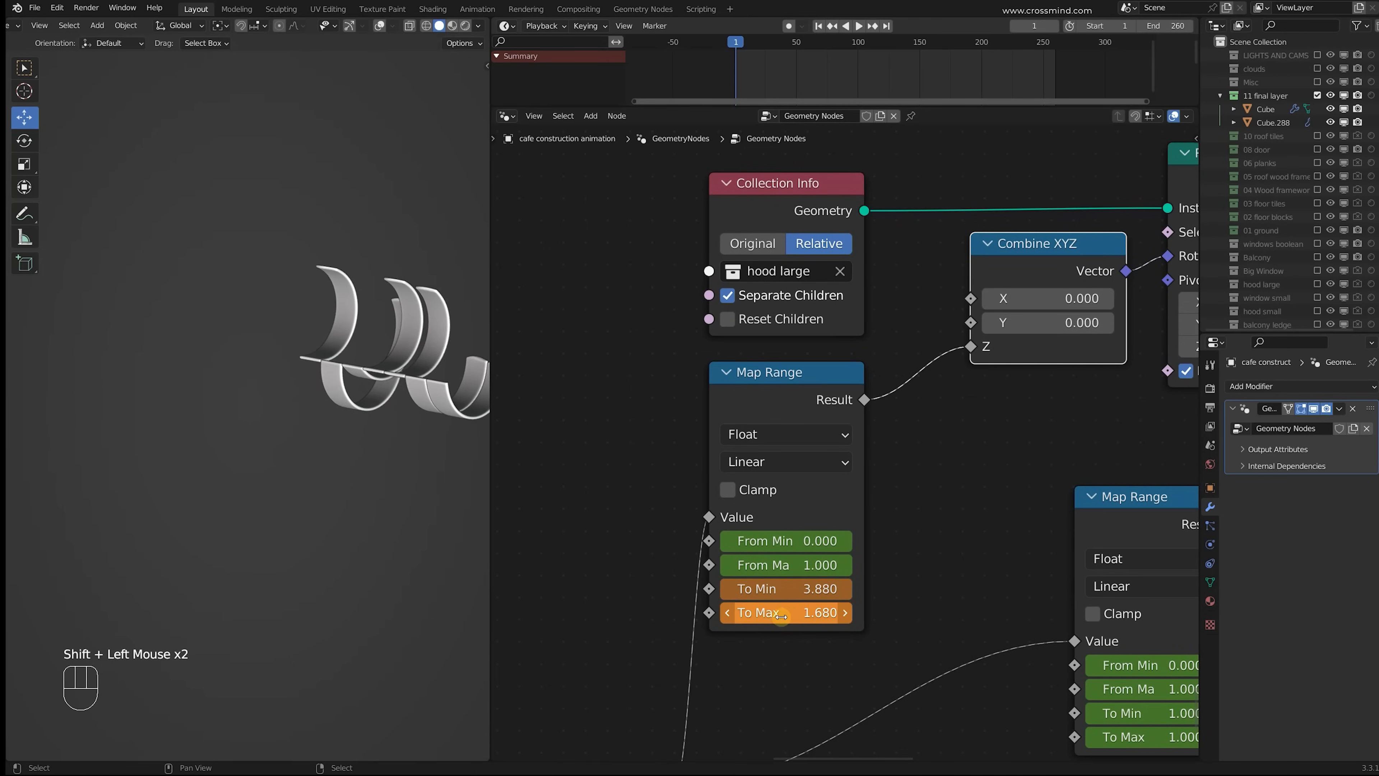
{"action": "key", "text": "i"}
{"action": "key", "text": "i"}
{"action": "key", "text": "i"}
{"action": "key", "text": "i"}
{"action": "middle_click_drag", "start_coordinate": [681, 418], "coordinate": [330, 226]}
{"action": "scroll", "coordinate": [906, 502], "scroll_direction": "down", "scroll_amount": 1}
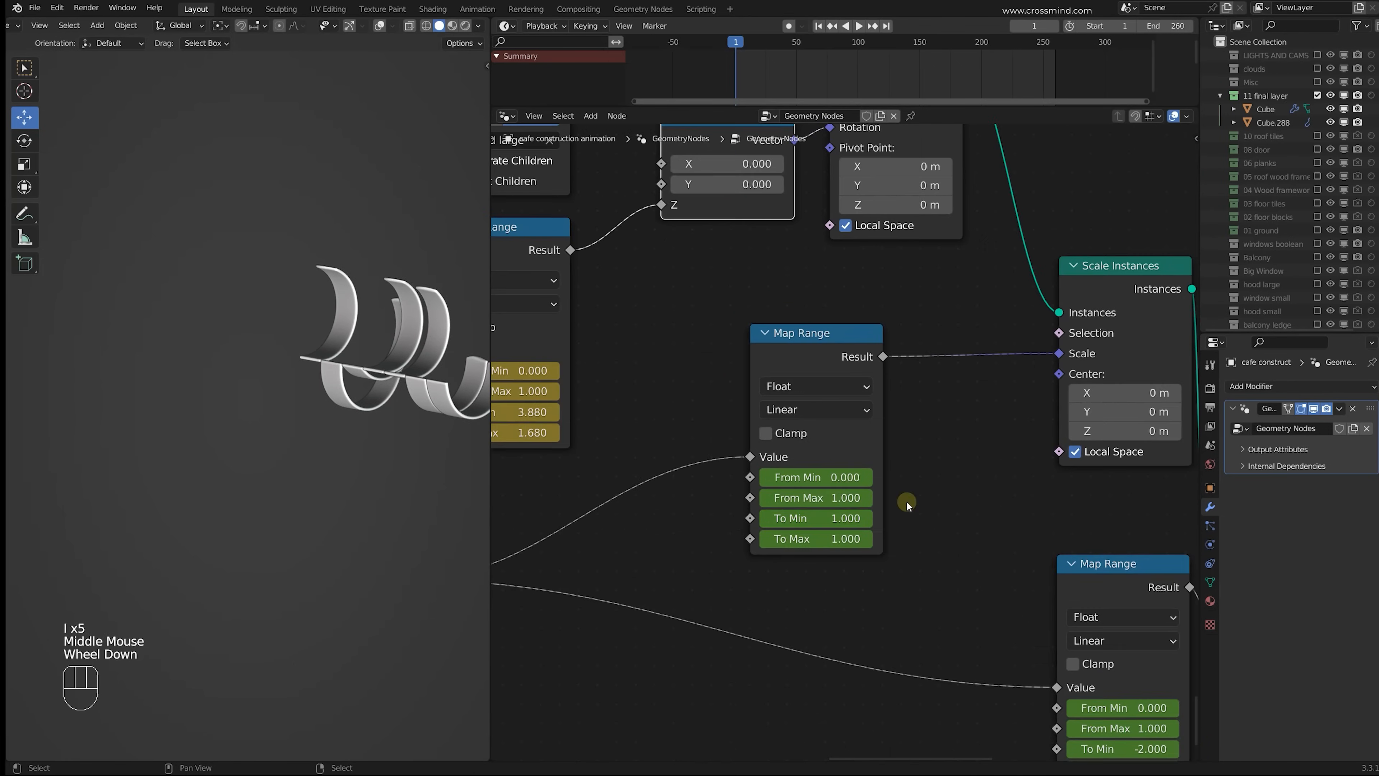
{"action": "middle_click_drag", "start_coordinate": [970, 496], "coordinate": [911, 483]}
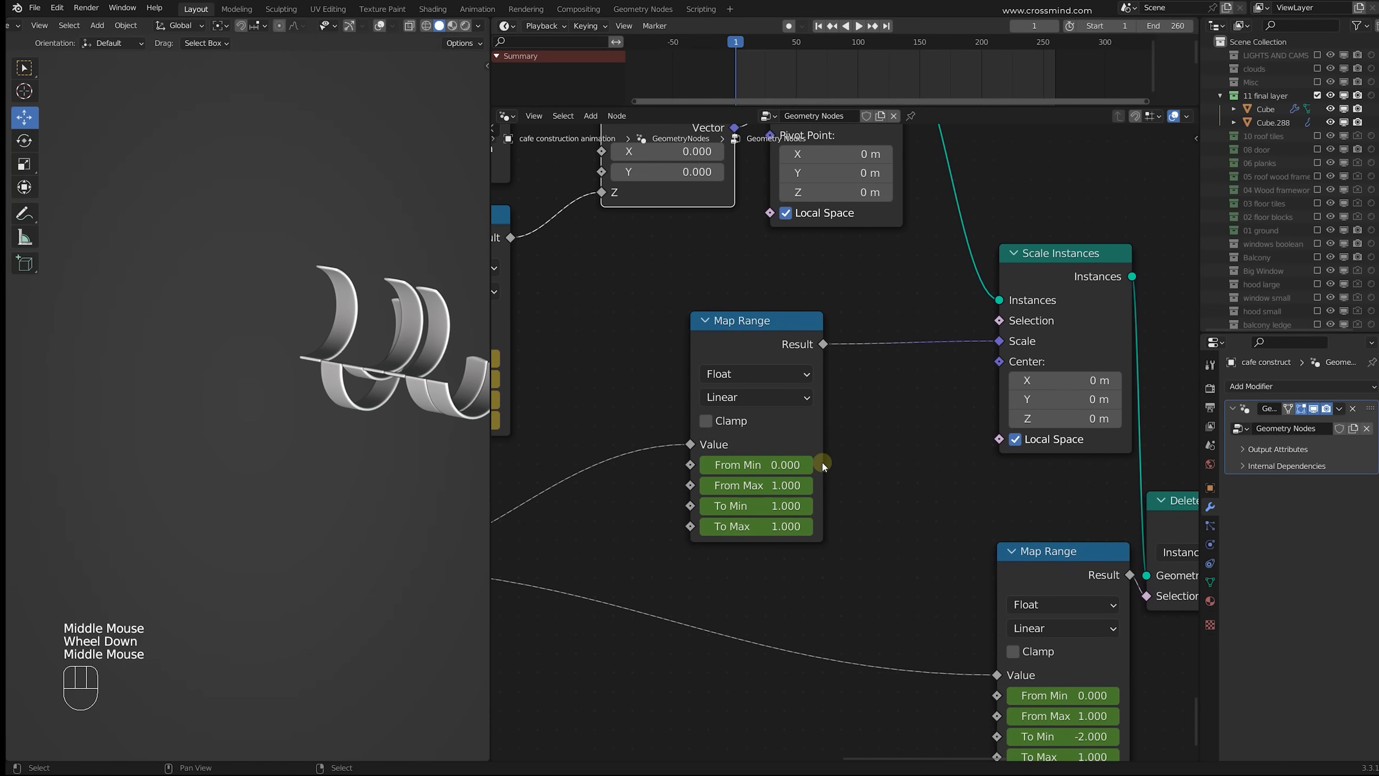
Step: Clamp the scale Map Range, keyframe To Min 0.100 and To Max 1.200 at frame 1, and set To Max to 1.291 at frame 27
{"action": "left_click_drag", "start_coordinate": [779, 523], "coordinate": [749, 505]}
{"action": "right_click", "coordinate": [780, 523]}
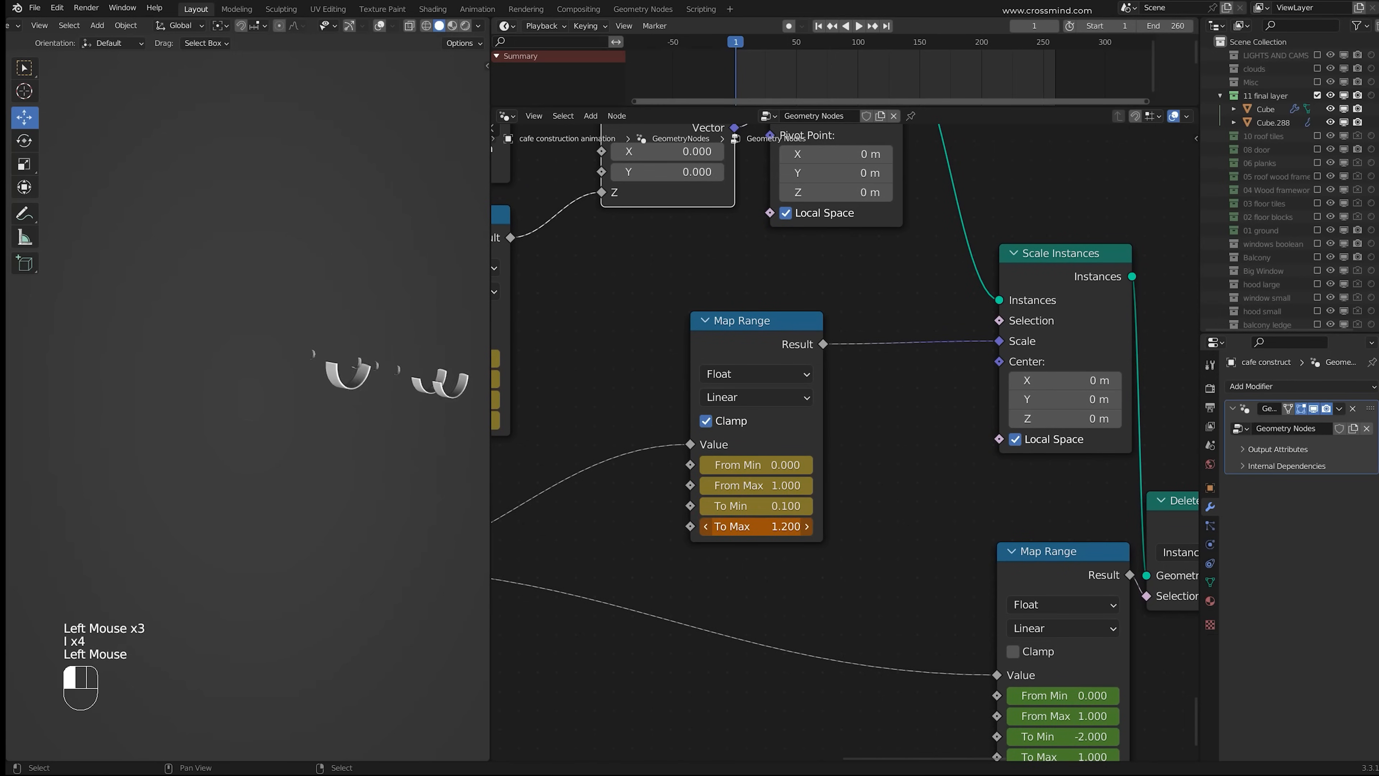
{"action": "left_click_drag", "start_coordinate": [737, 87], "coordinate": [768, 89]}
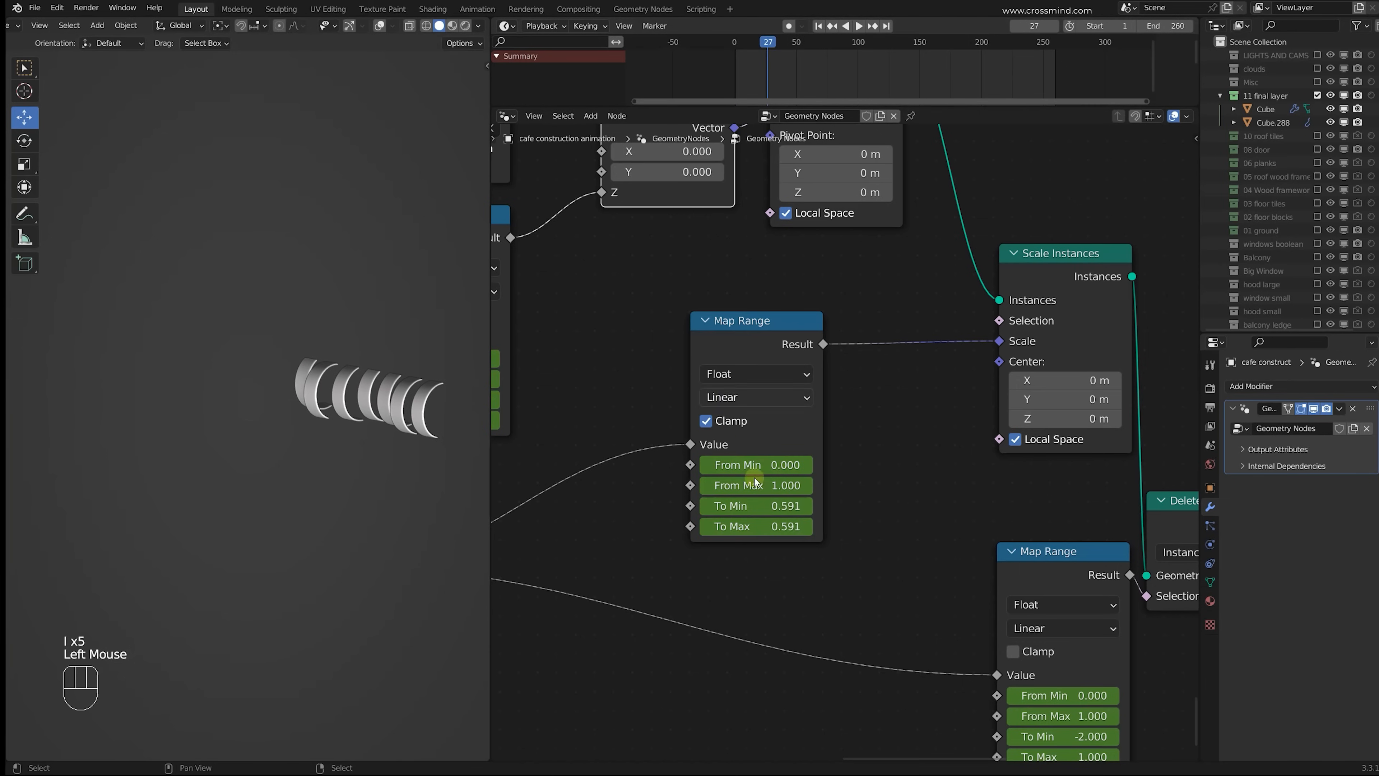
{"action": "left_click_drag", "start_coordinate": [779, 515], "coordinate": [778, 514]}
{"action": "left_click_drag", "start_coordinate": [779, 522], "coordinate": [805, 523]}
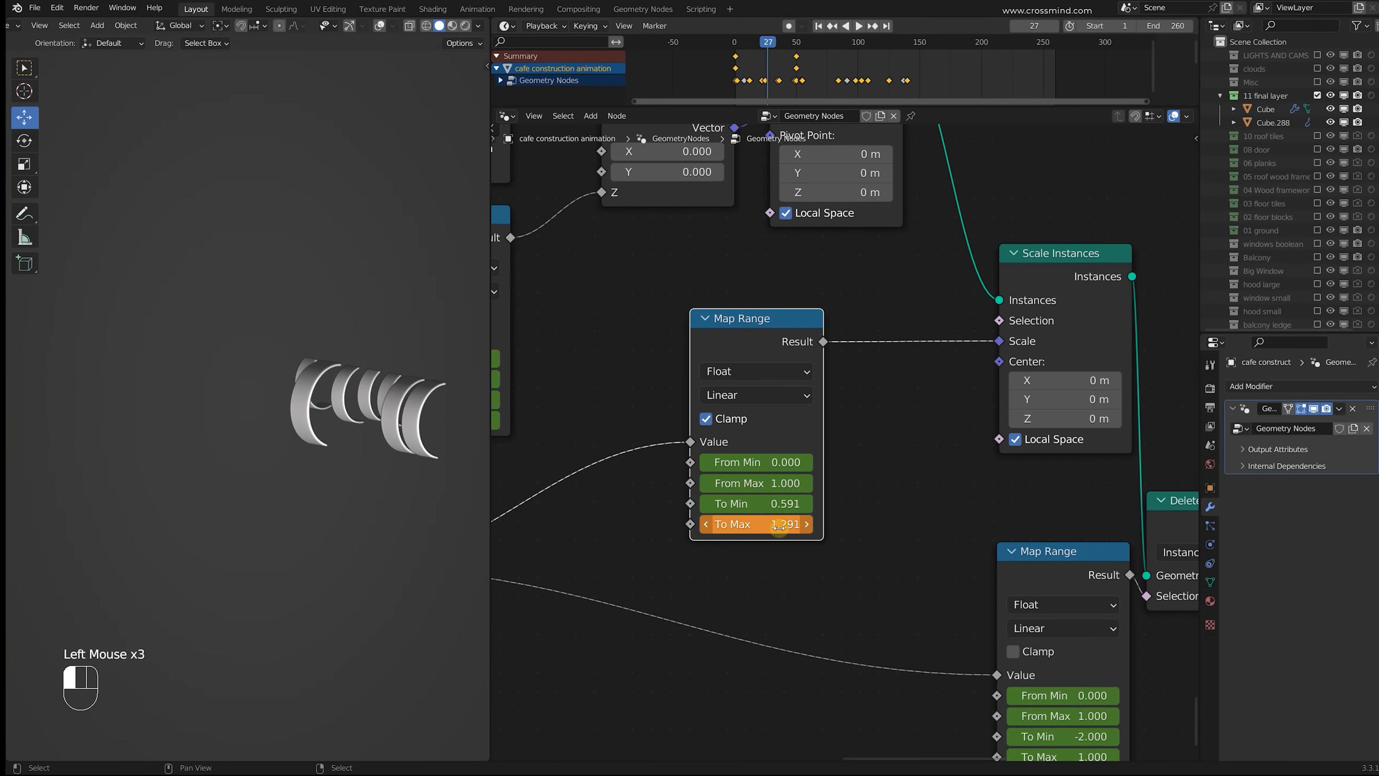
Step: Raise To Min on the Map Range feeding Delete Geometry and keyframe it at frame 1, checking how the hood appears over time
{"action": "middle_click_drag", "start_coordinate": [840, 421], "coordinate": [865, 434]}
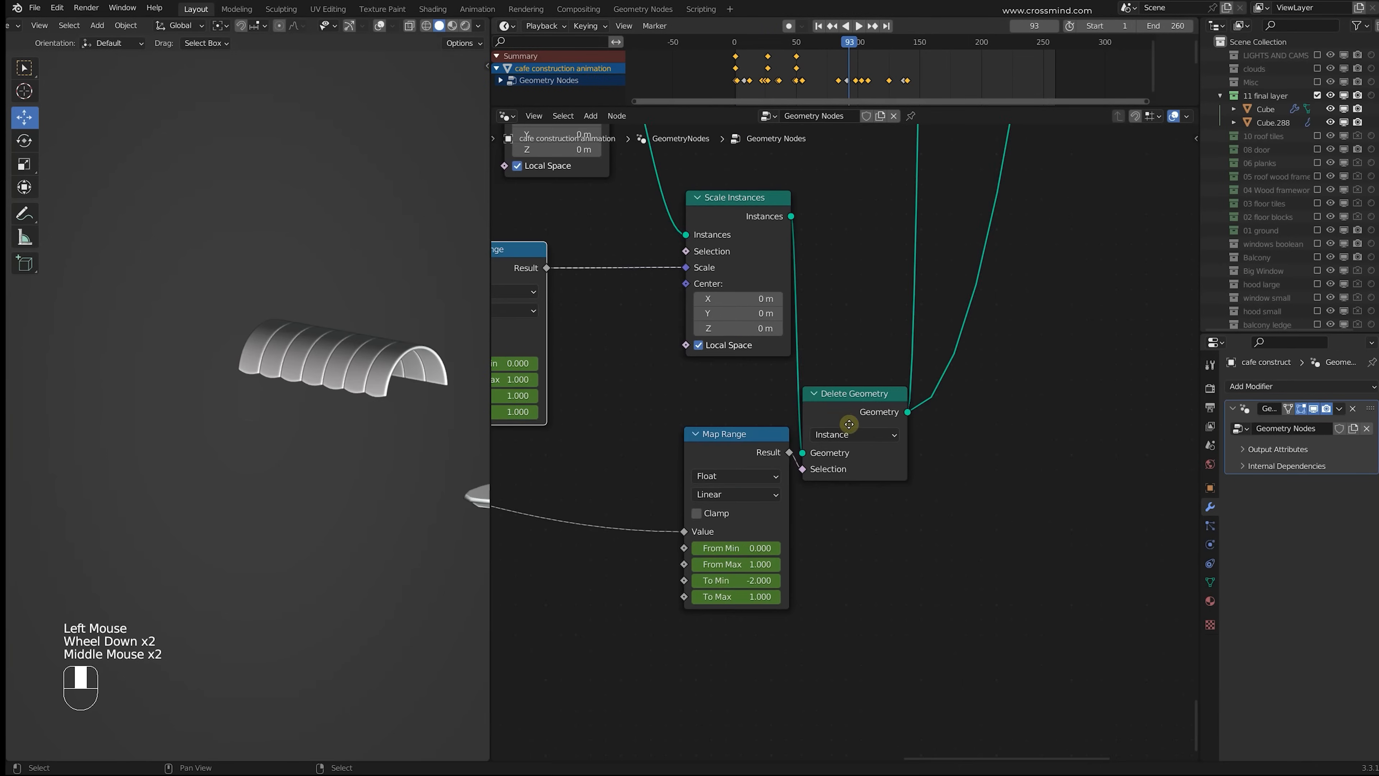
{"action": "left_click", "coordinate": [772, 442]}
{"action": "left_click_drag", "start_coordinate": [797, 43], "coordinate": [737, 74]}
{"action": "scroll", "coordinate": [756, 606], "scroll_direction": "up", "scroll_amount": 2}
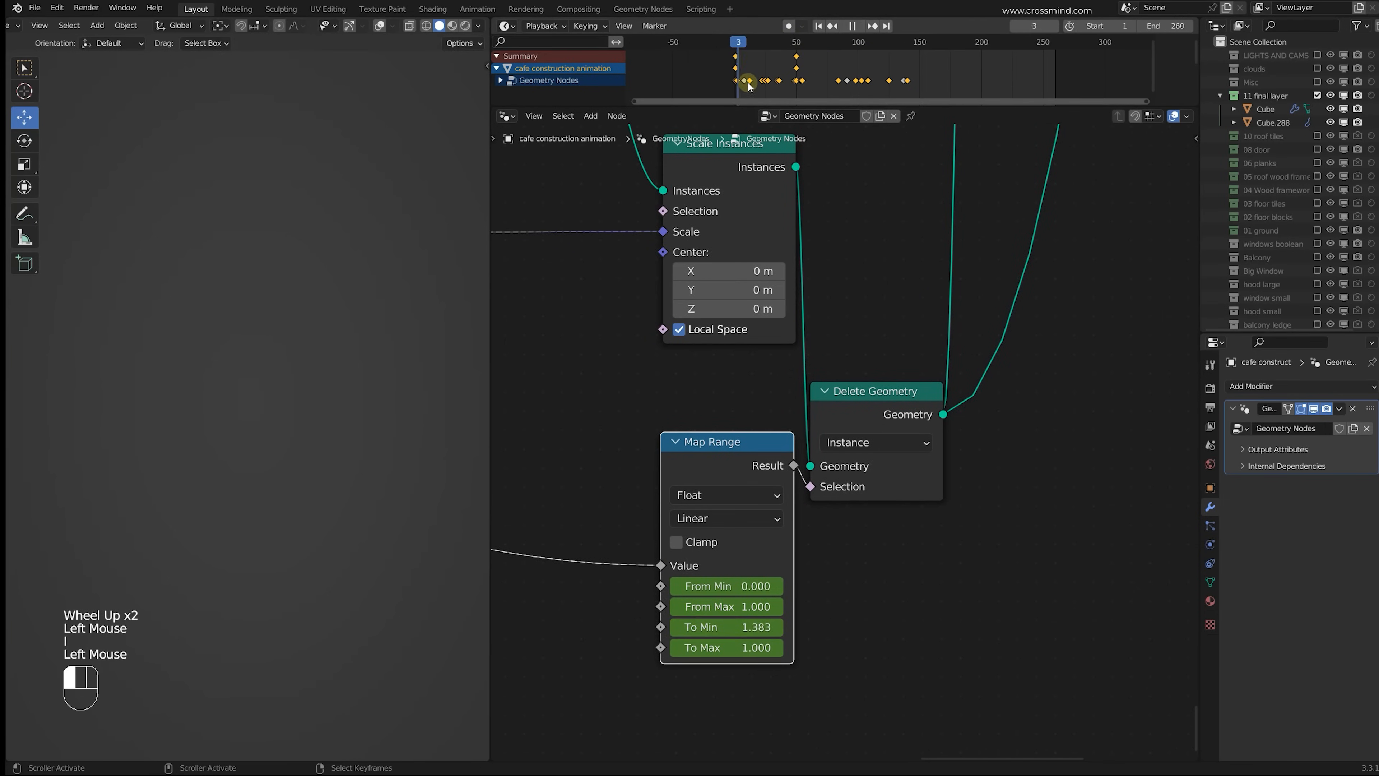
{"action": "left_click_drag", "start_coordinate": [768, 90], "coordinate": [826, 97]}
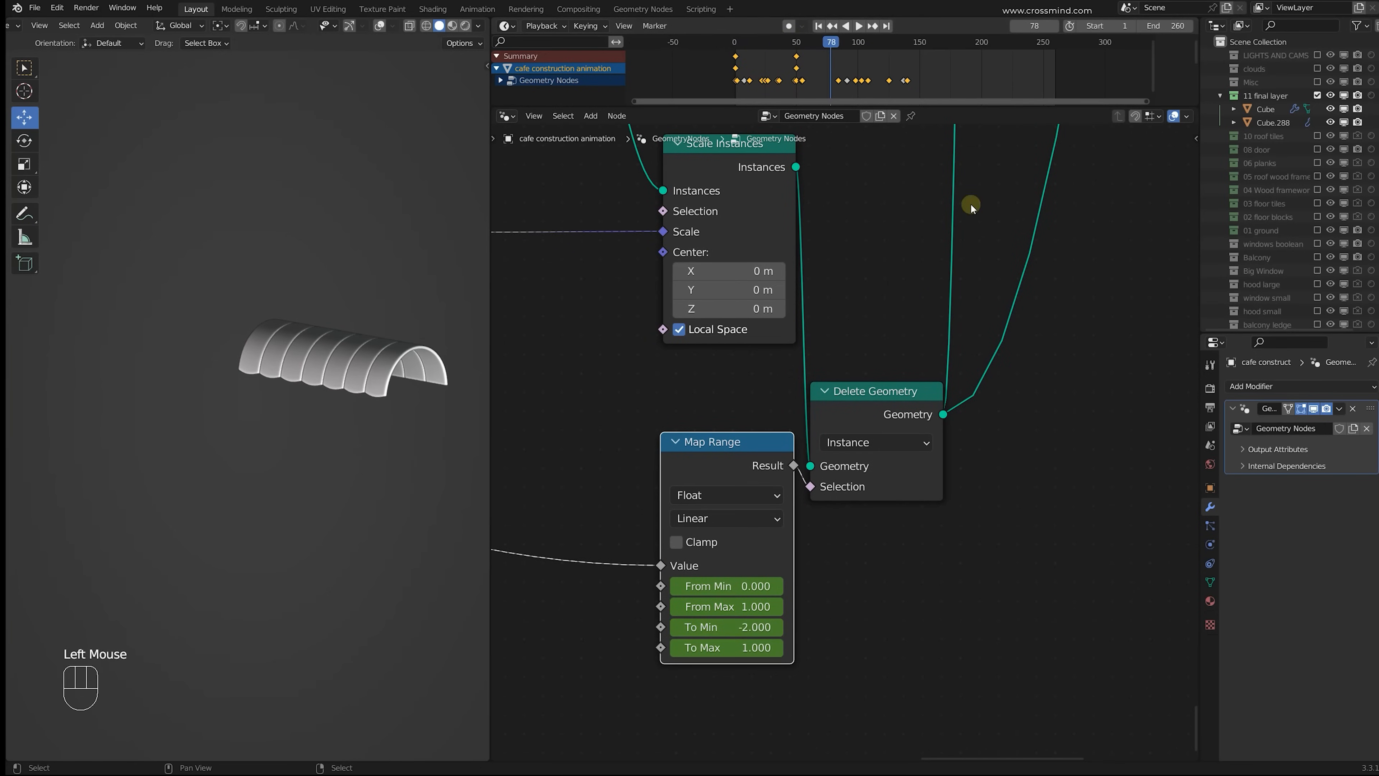
Step: Show the full building again, select the hood branch nodes and shift their keyframes about 65 frames later
{"action": "scroll", "coordinate": [946, 546], "scroll_direction": "down", "scroll_amount": 3}
{"action": "middle_click_drag", "start_coordinate": [1126, 676], "coordinate": [894, 598]}
{"action": "middle_click_drag", "start_coordinate": [842, 578], "coordinate": [800, 476]}
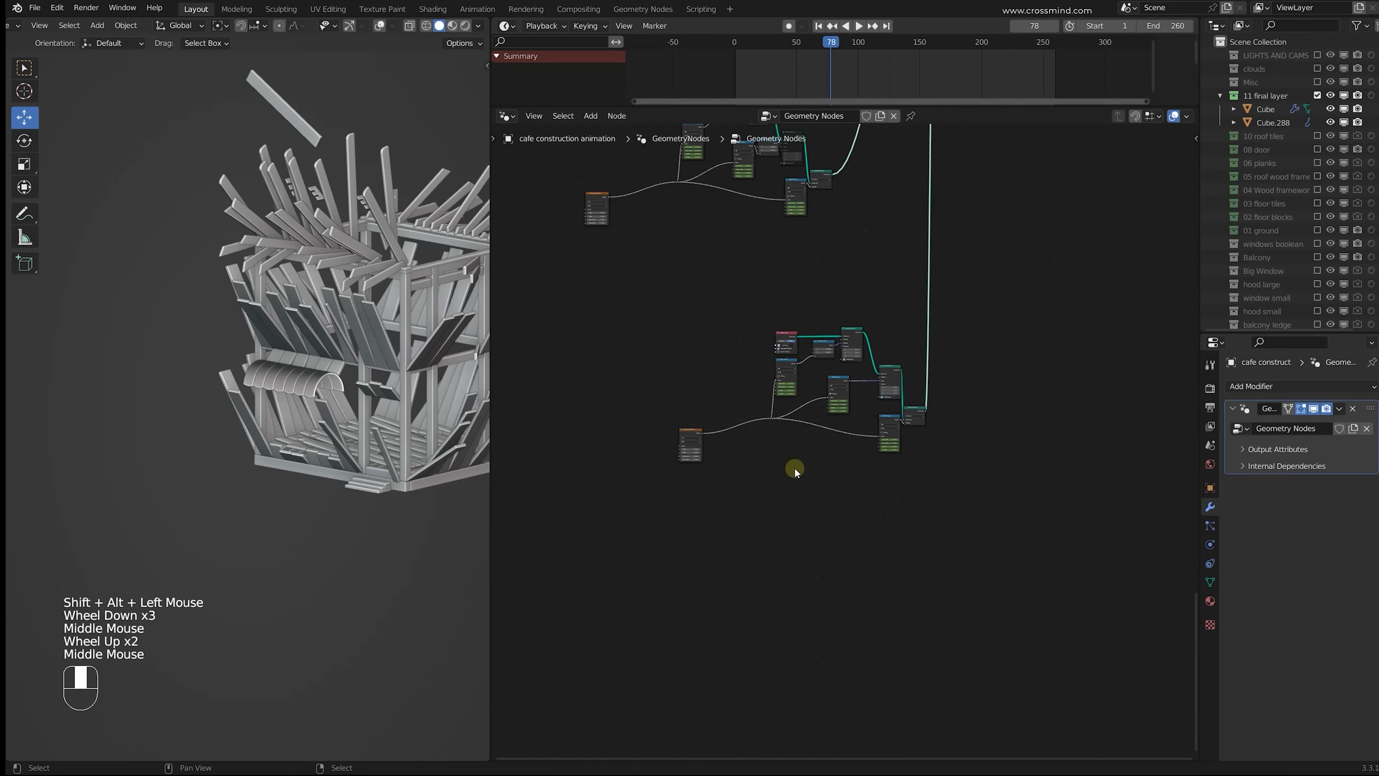
{"action": "right_click", "coordinate": [795, 341]}
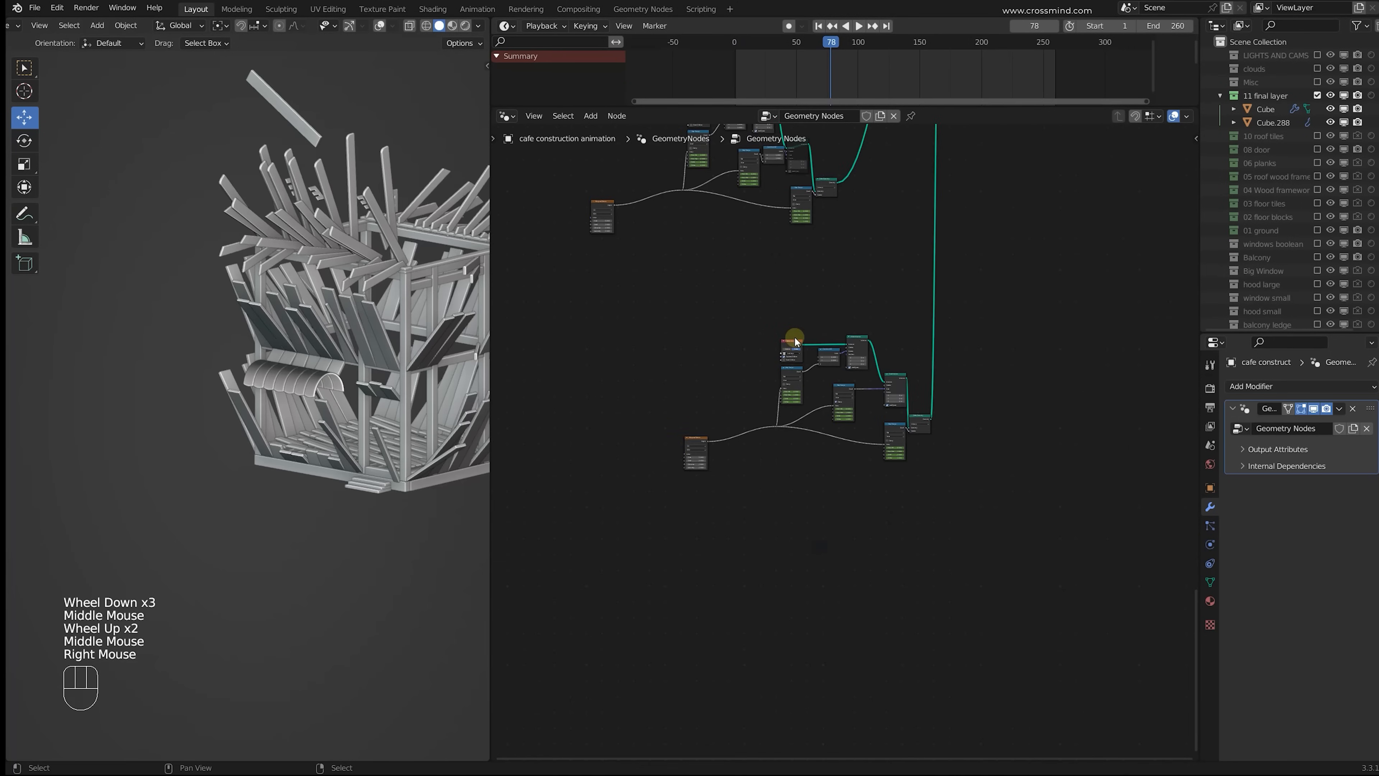
{"action": "key", "text": "c"}
{"action": "left_click_drag", "start_coordinate": [838, 497], "coordinate": [933, 166]}
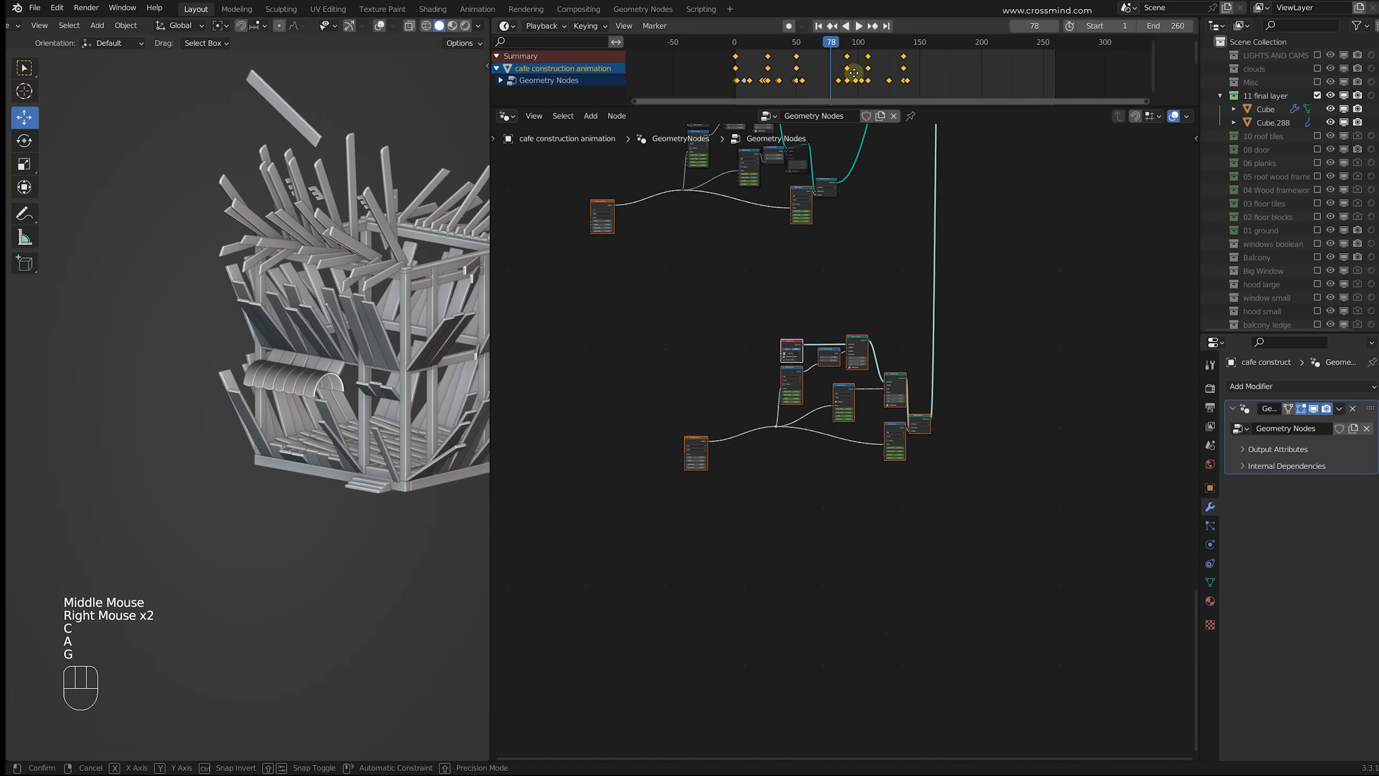
{"action": "left_click", "coordinate": [929, 82]}
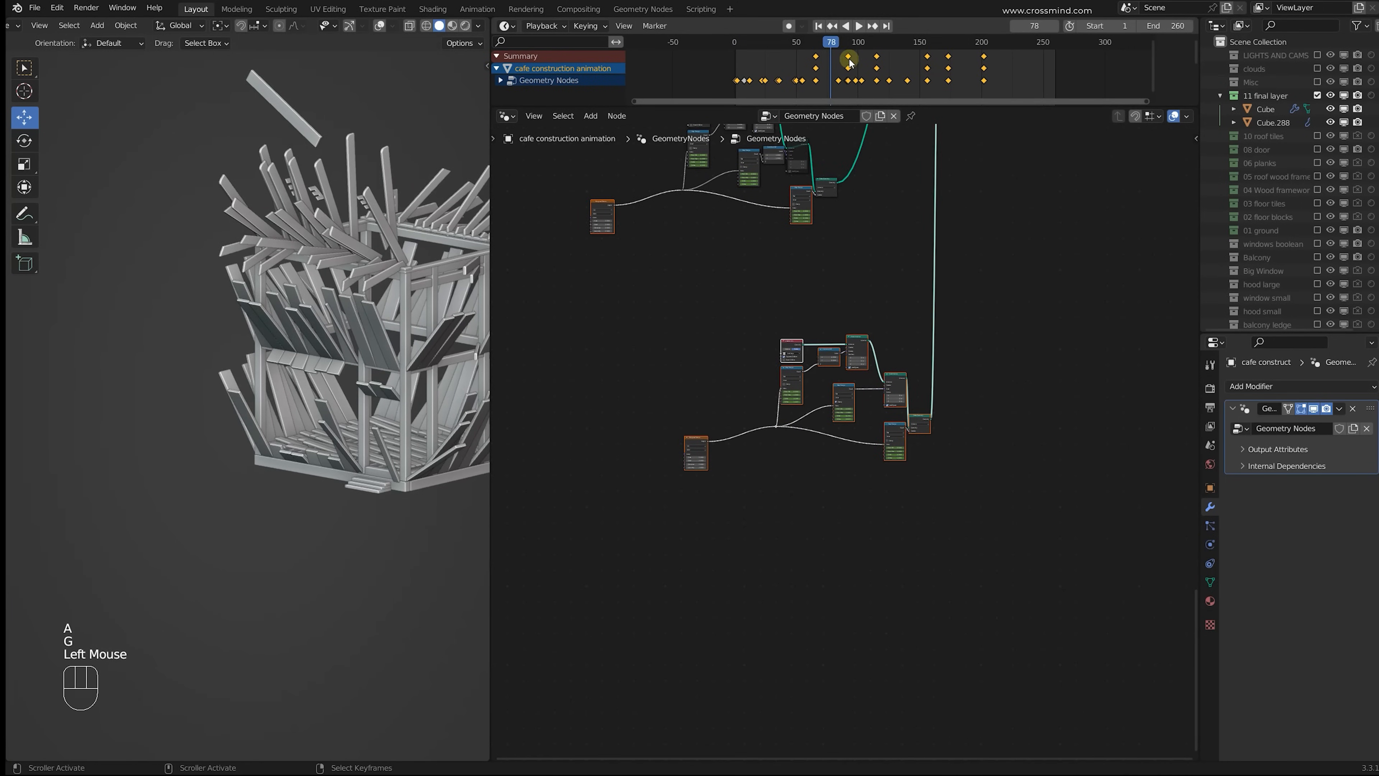
Step: Shift the hood branch's keyframes further along so the hood animation starts at about frame 160
{"action": "left_click_drag", "start_coordinate": [836, 46], "coordinate": [917, 73]}
{"action": "scroll", "coordinate": [315, 408], "scroll_direction": "up", "scroll_amount": 2}
{"action": "middle_click_drag", "start_coordinate": [422, 353], "coordinate": [320, 381], "text": "shift"}
{"action": "left_click_drag", "start_coordinate": [945, 64], "coordinate": [963, 65]}
{"action": "key", "text": "g"}
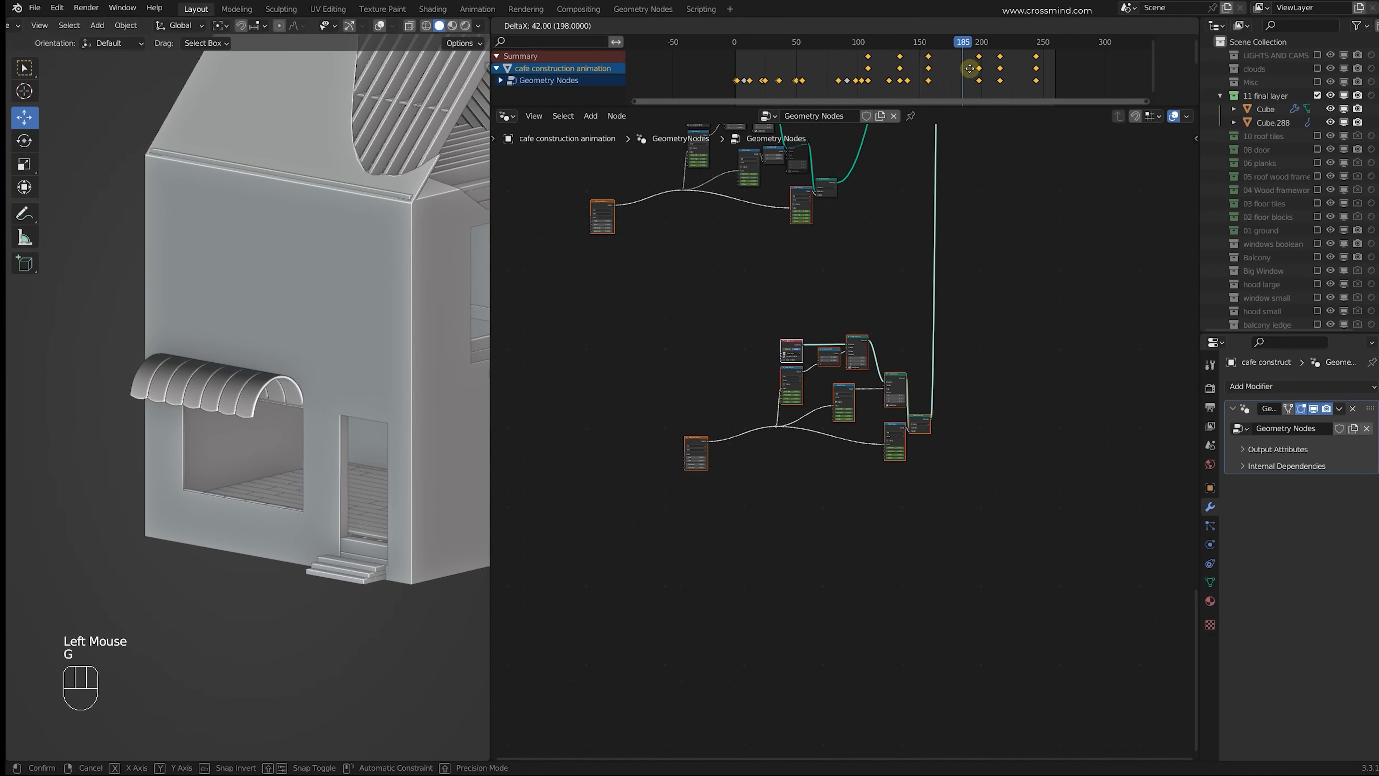
{"action": "left_click", "coordinate": [1030, 68]}
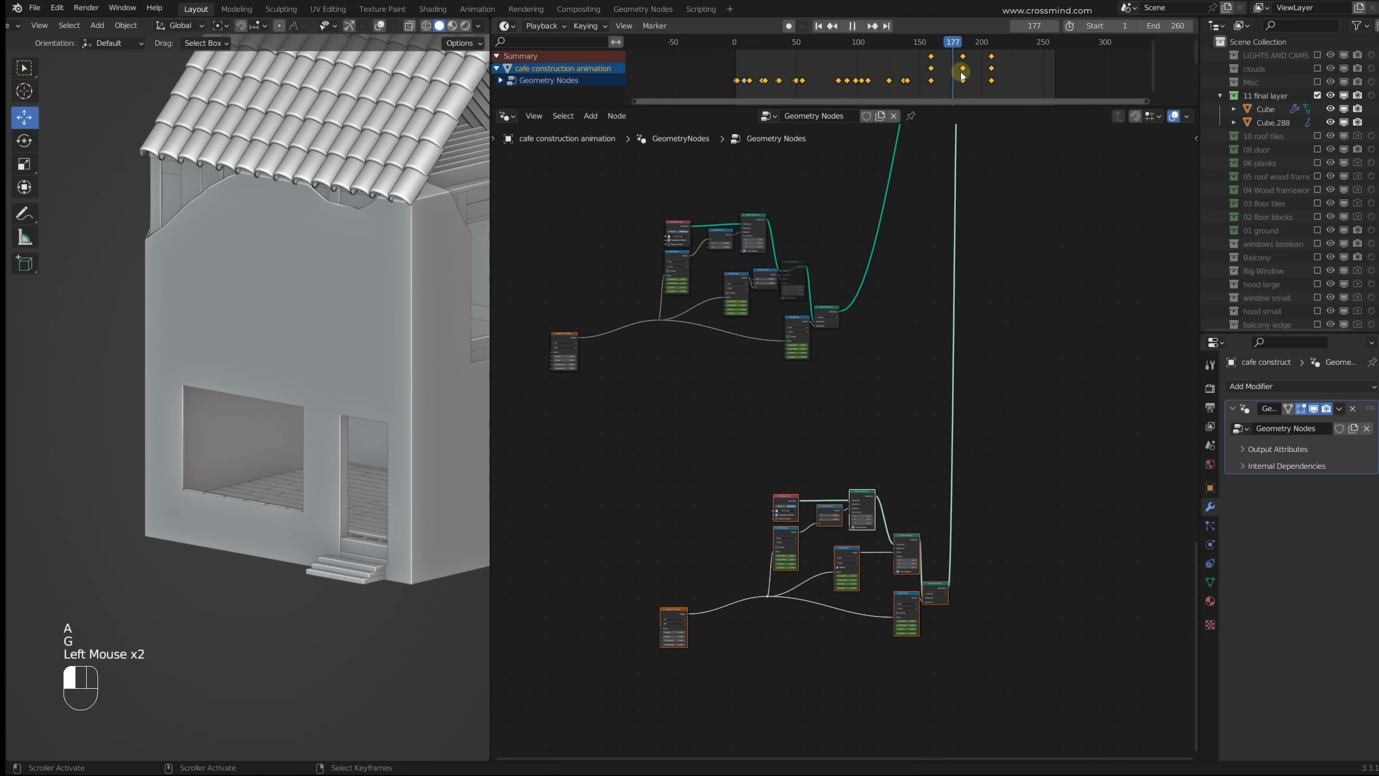
Step: Enable the Big Window collection and examine the large shop window's frame from the front in a maximized viewport
{"action": "scroll", "coordinate": [372, 290], "scroll_direction": "down", "scroll_amount": 2}
{"action": "middle_click_drag", "start_coordinate": [372, 290], "coordinate": [367, 342], "text": "shift"}
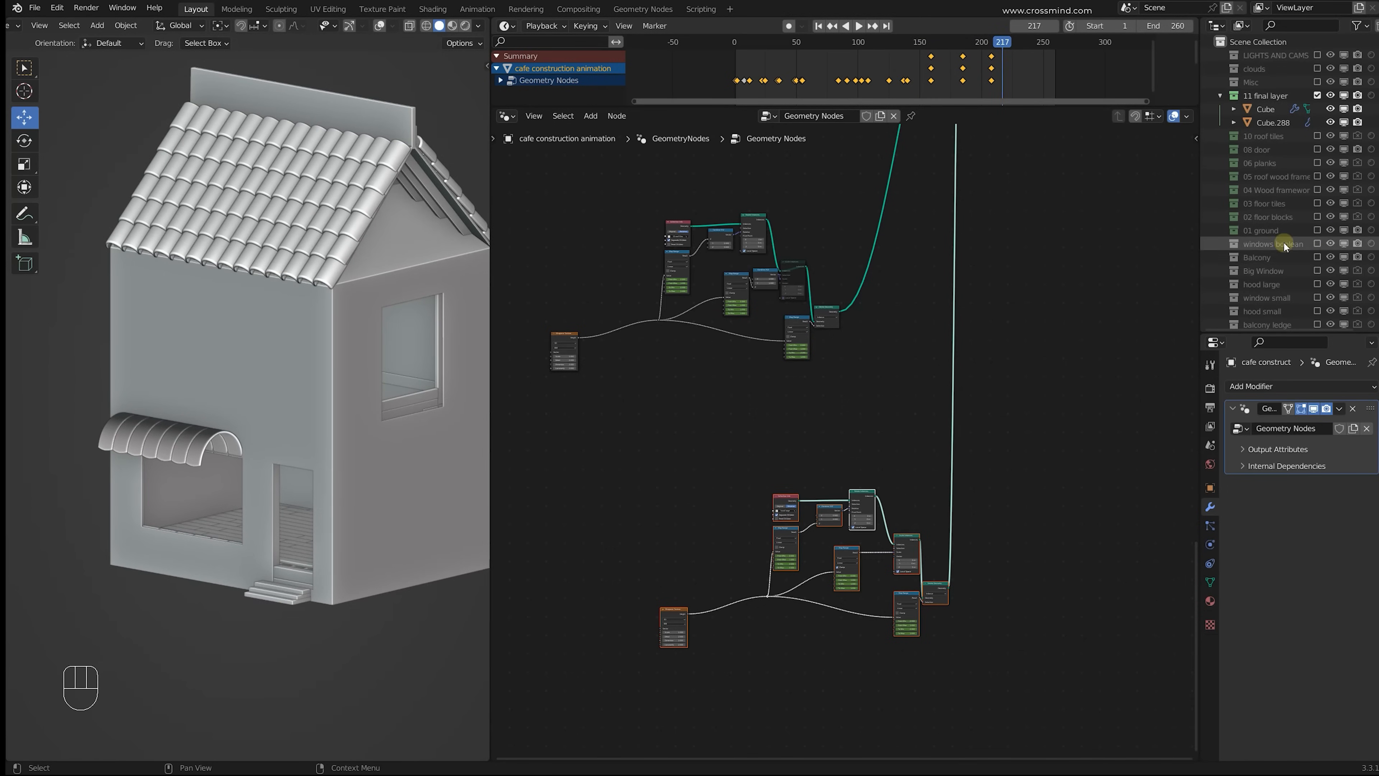
{"action": "left_click", "coordinate": [1317, 270]}
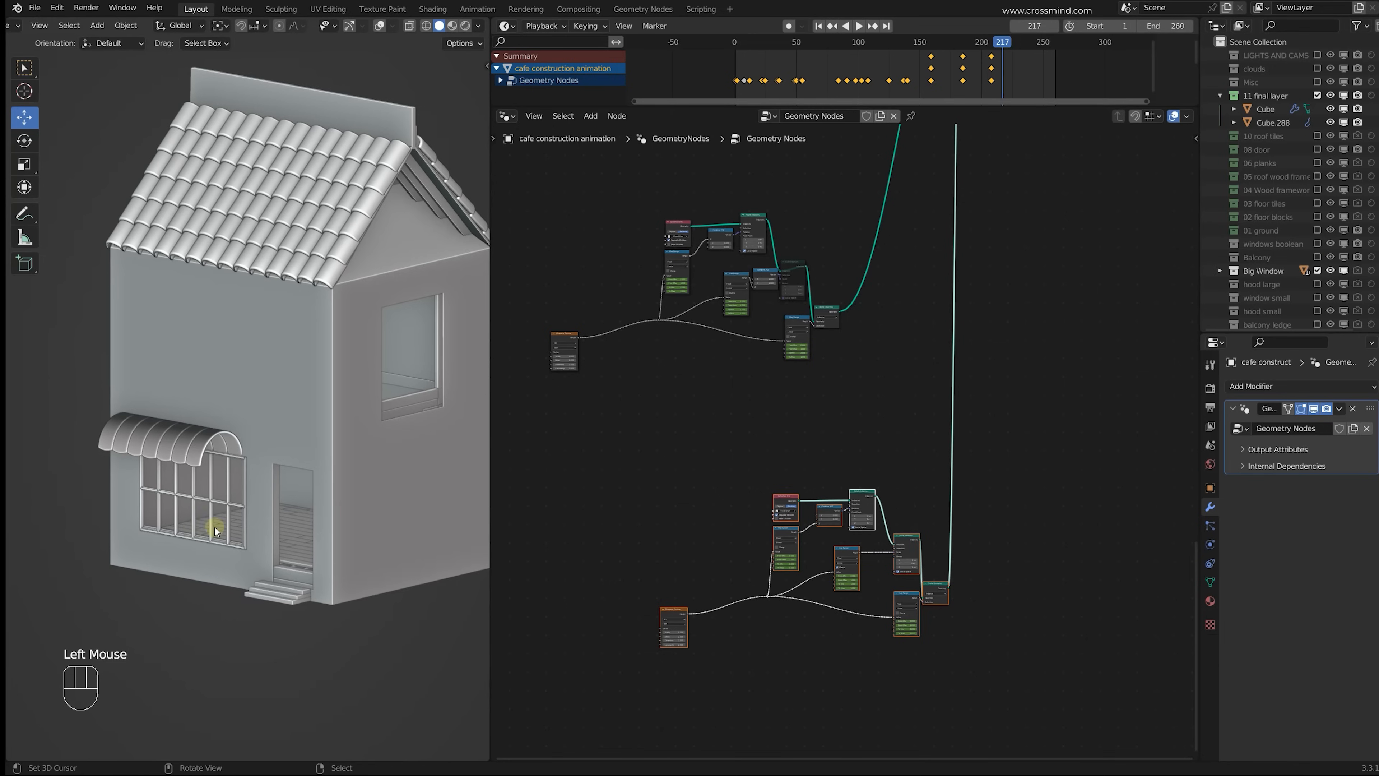
{"action": "scroll", "coordinate": [130, 527], "scroll_direction": "up", "scroll_amount": 2}
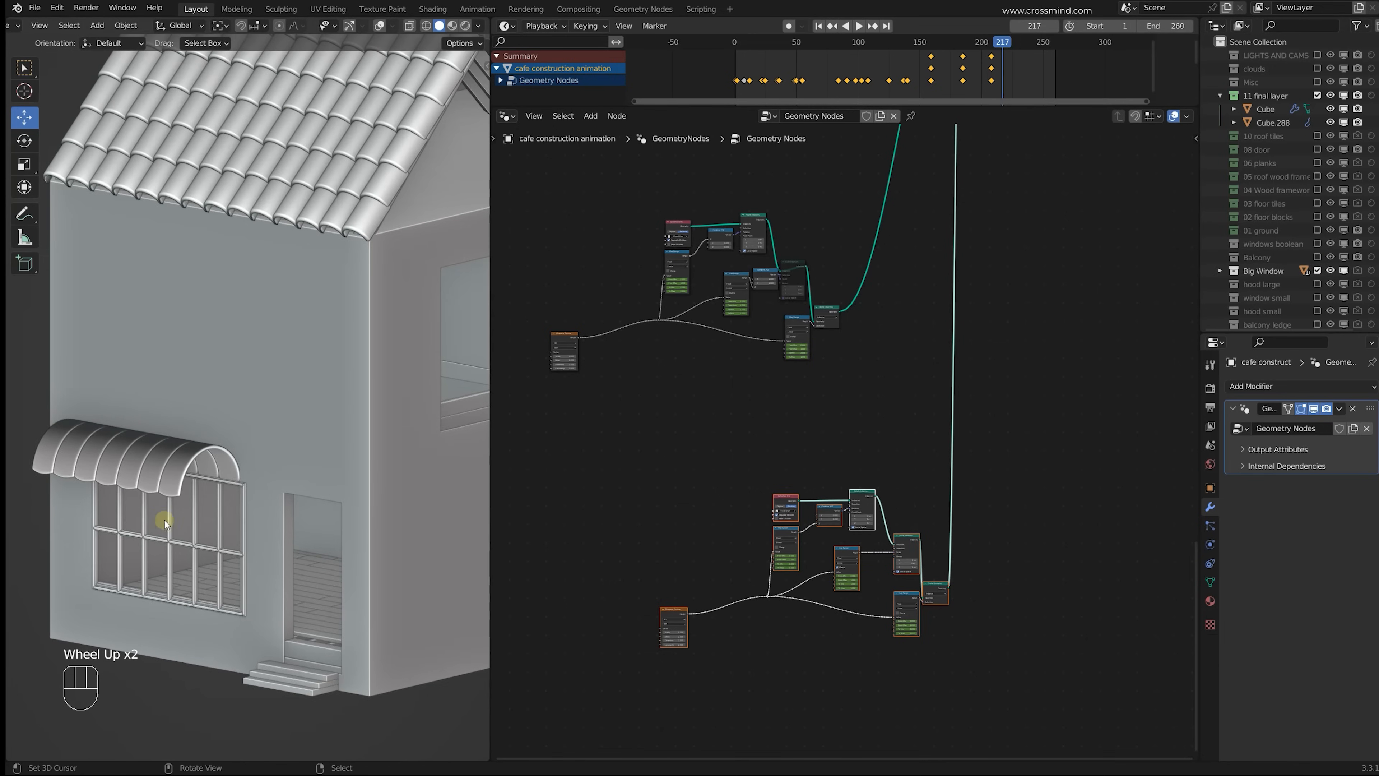
{"action": "middle_click_drag", "start_coordinate": [252, 473], "coordinate": [265, 435], "text": "shift"}
{"action": "middle_click_drag", "start_coordinate": [265, 435], "coordinate": [288, 401]}
{"action": "scroll", "coordinate": [253, 432], "scroll_direction": "up", "scroll_amount": 2}
{"action": "middle_click_drag", "start_coordinate": [287, 402], "coordinate": [326, 369]}
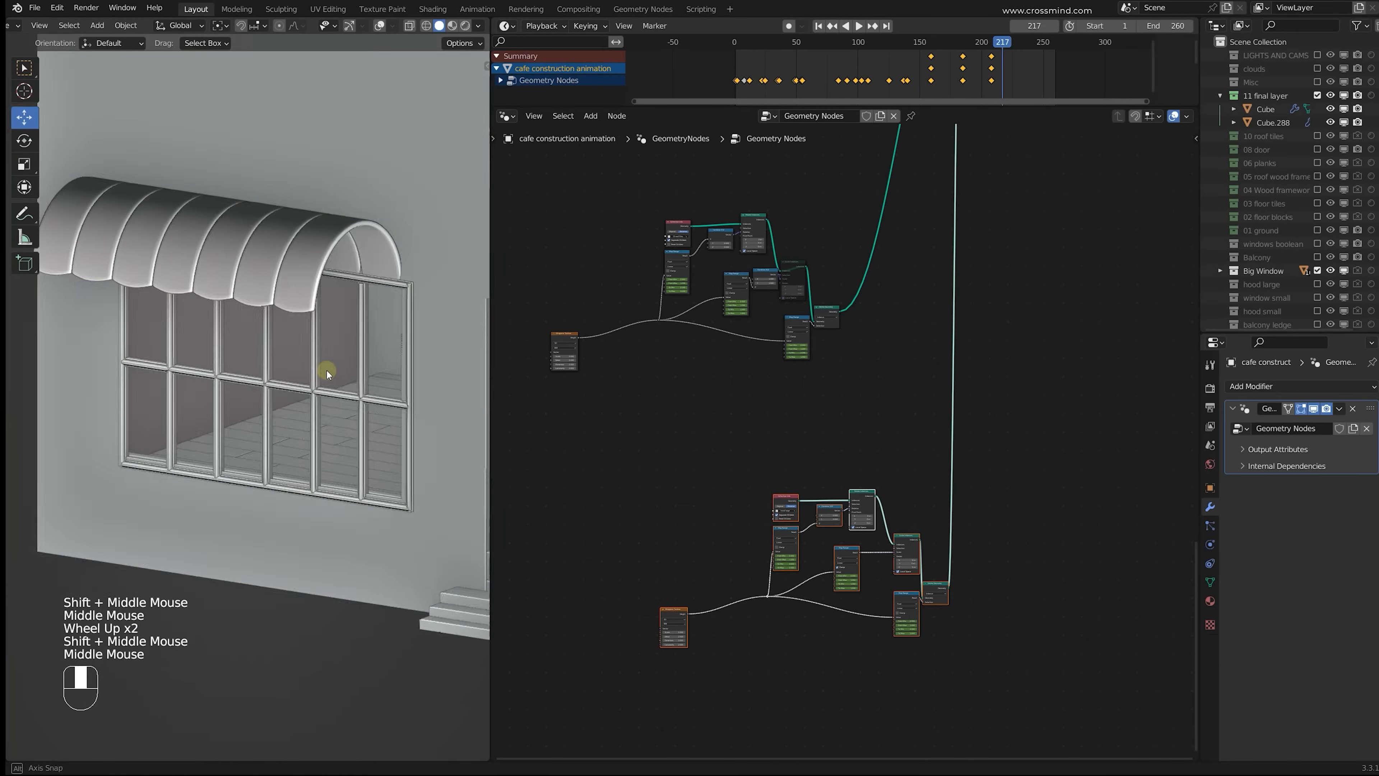
{"action": "key", "text": "ctrl+space"}
{"action": "middle_click_drag", "start_coordinate": [562, 391], "coordinate": [698, 367]}
Step: Test-move pieces of the large window frame, put them back, and exclude the Big Window collection again
{"action": "right_click", "coordinate": [628, 341]}
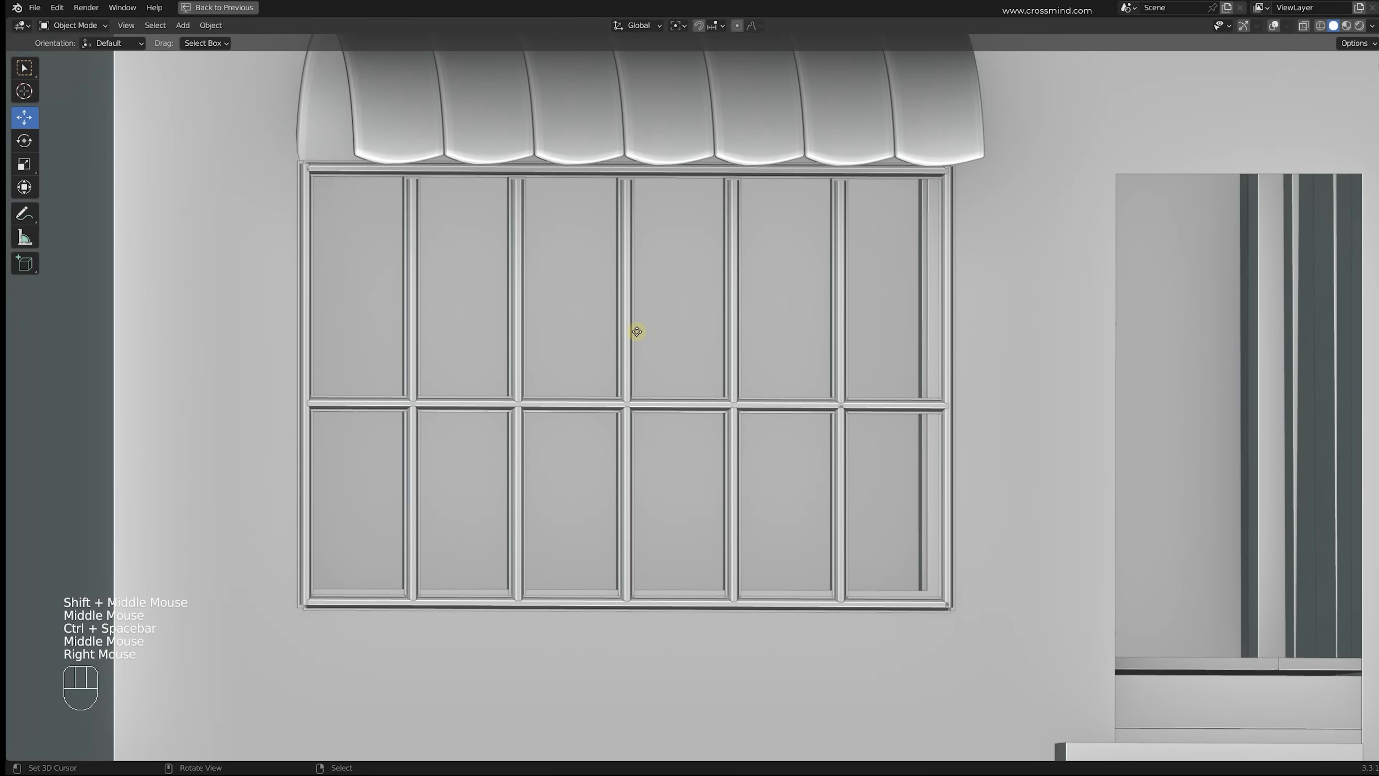
{"action": "key", "text": "g"}
{"action": "right_click", "coordinate": [670, 329]}
{"action": "key", "text": "g"}
{"action": "right_click", "coordinate": [768, 351]}
{"action": "scroll", "coordinate": [771, 345], "scroll_direction": "down", "scroll_amount": 2}
{"action": "middle_click_drag", "start_coordinate": [770, 345], "coordinate": [776, 333]}
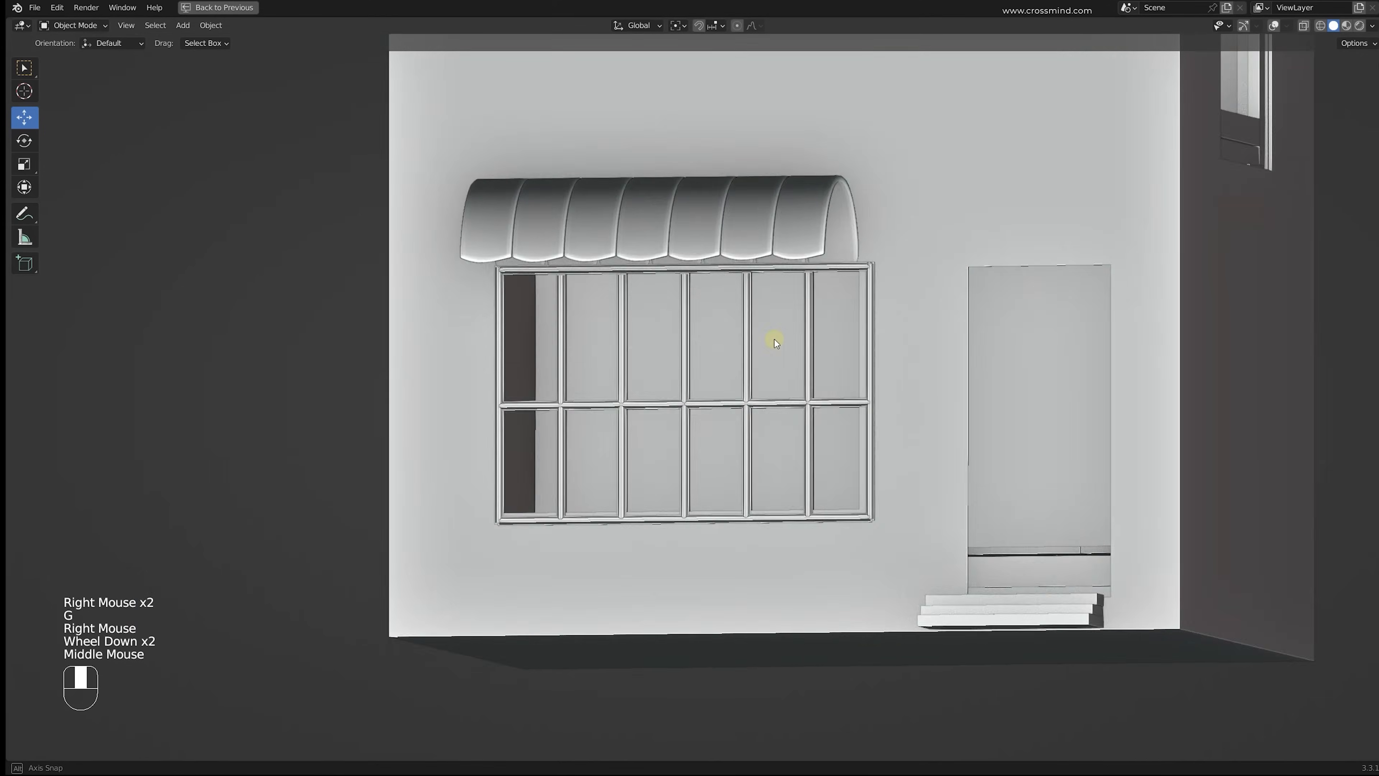
{"action": "scroll", "coordinate": [1148, 136], "scroll_direction": "up", "scroll_amount": 1}
{"action": "scroll", "coordinate": [1020, 299], "scroll_direction": "down", "scroll_amount": 2}
{"action": "middle_click_drag", "start_coordinate": [1019, 296], "coordinate": [1059, 271]}
{"action": "key", "text": "ctrl+space"}
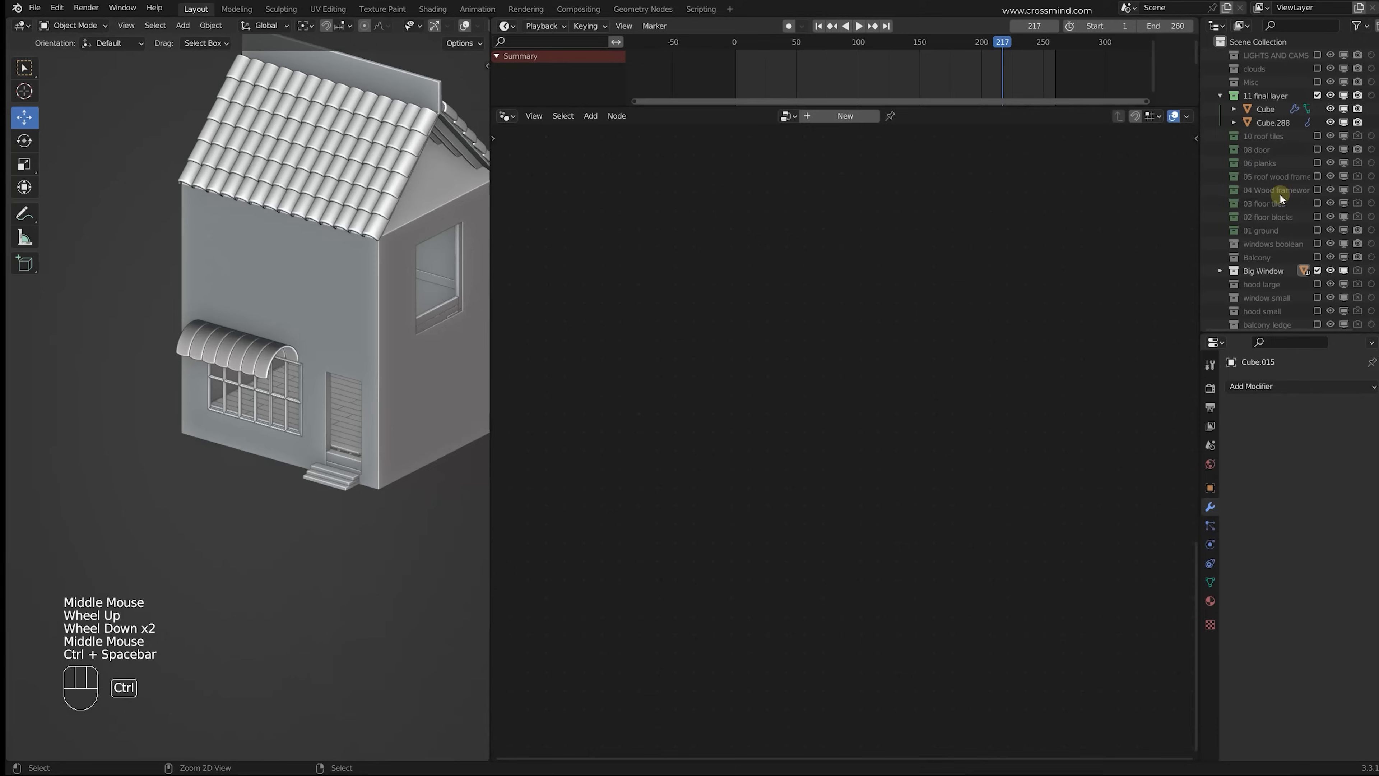
{"action": "left_click", "coordinate": [1317, 270]}
Step: Examine the whole cafe, select the cafe construction object and scrub through its animation
{"action": "key", "text": "ctrl+space"}
{"action": "middle_click_drag", "start_coordinate": [791, 214], "coordinate": [878, 337], "text": "shift"}
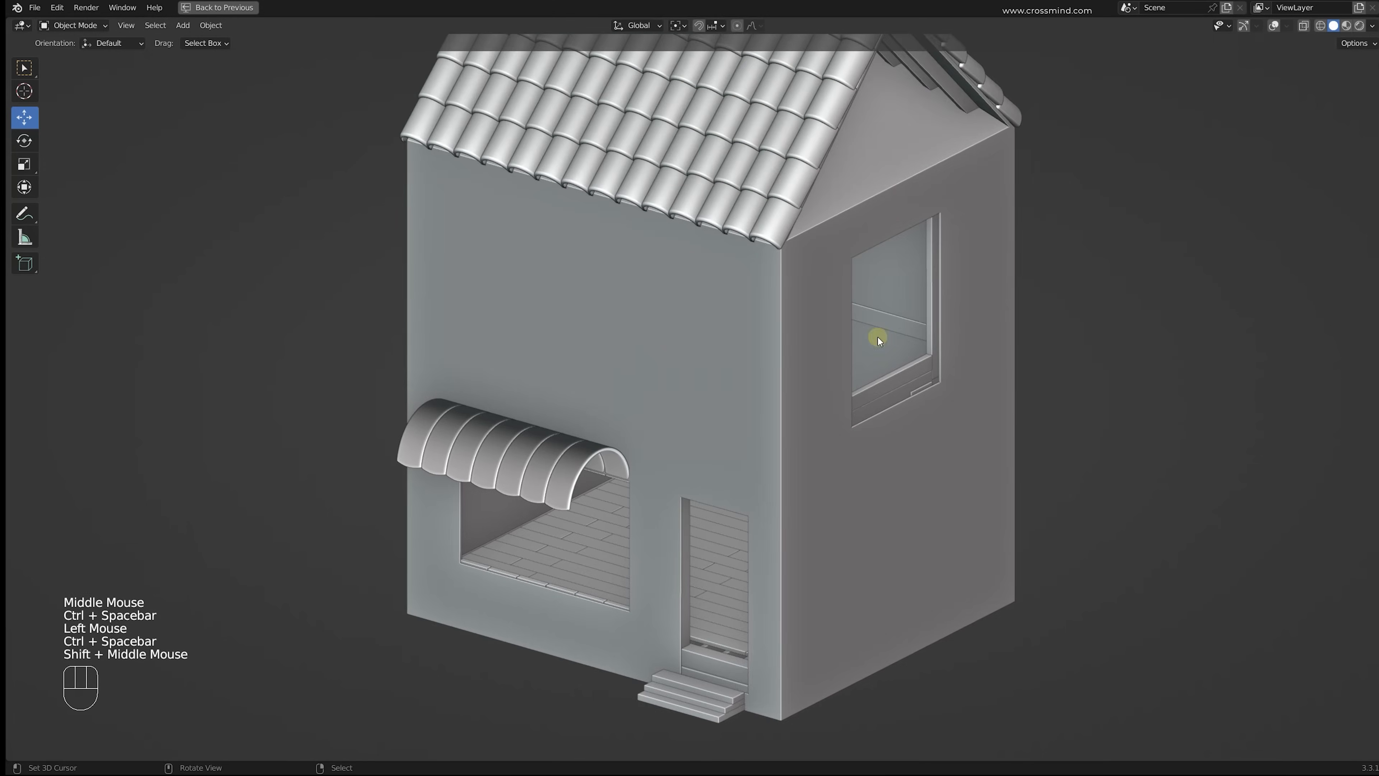
{"action": "key", "text": "ctrl+space"}
{"action": "middle_click_drag", "start_coordinate": [382, 300], "coordinate": [380, 278]}
{"action": "right_click", "coordinate": [380, 283]}
{"action": "scroll", "coordinate": [379, 282], "scroll_direction": "down", "scroll_amount": 1}
{"action": "left_click_drag", "start_coordinate": [774, 64], "coordinate": [1014, 61]}
{"action": "right_click", "coordinate": [375, 302]}
Step: Select all nodes of the hood branch and reposition them below the other branches
{"action": "scroll", "coordinate": [868, 429], "scroll_direction": "down", "scroll_amount": 2}
{"action": "middle_click_drag", "start_coordinate": [882, 478], "coordinate": [916, 656]}
{"action": "scroll", "coordinate": [889, 437], "scroll_direction": "up", "scroll_amount": 4}
{"action": "right_click", "coordinate": [842, 394]}
{"action": "key", "text": "c"}
{"action": "left_click", "coordinate": [797, 532]}
{"action": "key", "text": "g"}
Step: Maximize the node editor, move the Group Output node farther from the joined branches, and save the file
{"action": "key", "text": "ctrl+space"}
{"action": "scroll", "coordinate": [893, 326], "scroll_direction": "down", "scroll_amount": 2}
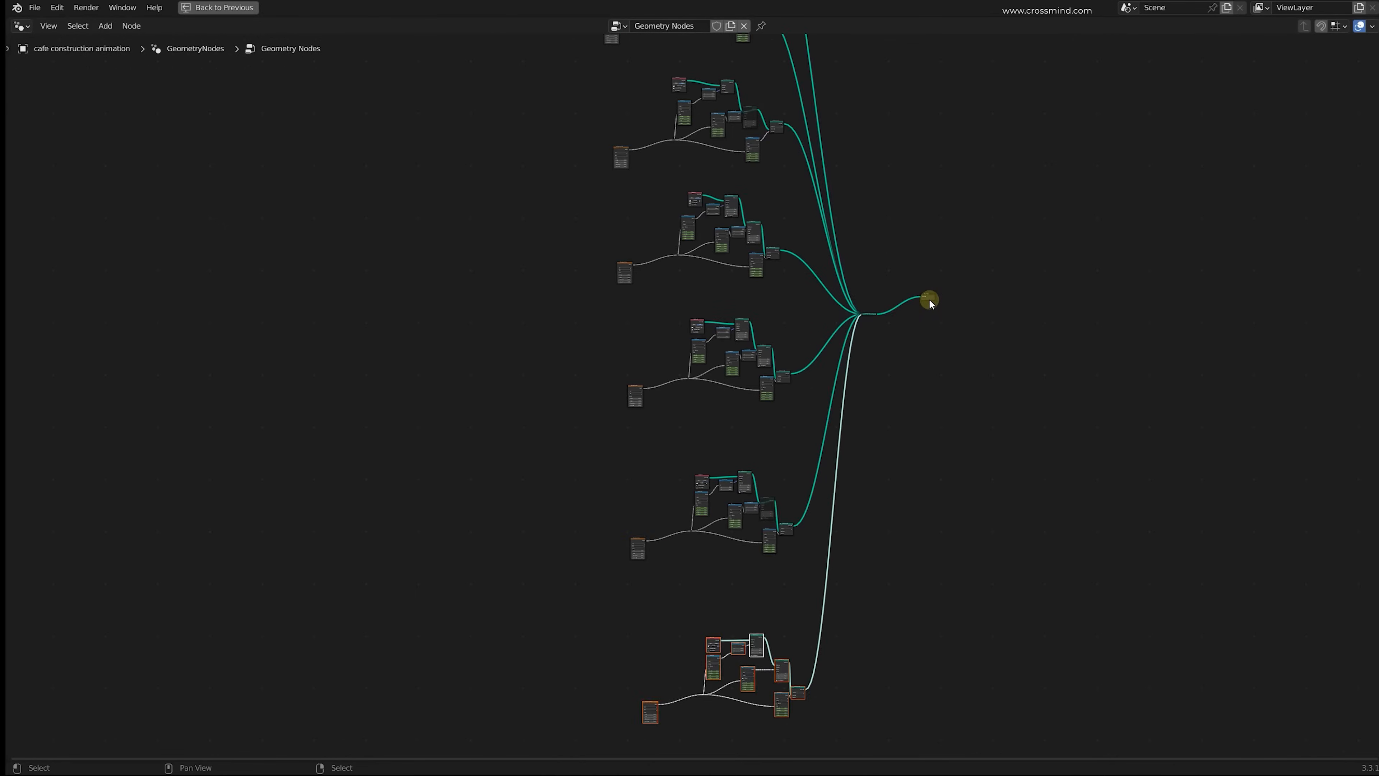
{"action": "right_click", "coordinate": [929, 300]}
{"action": "key", "text": "g"}
{"action": "left_click", "coordinate": [994, 302]}
{"action": "key", "text": "ctrl+s"}
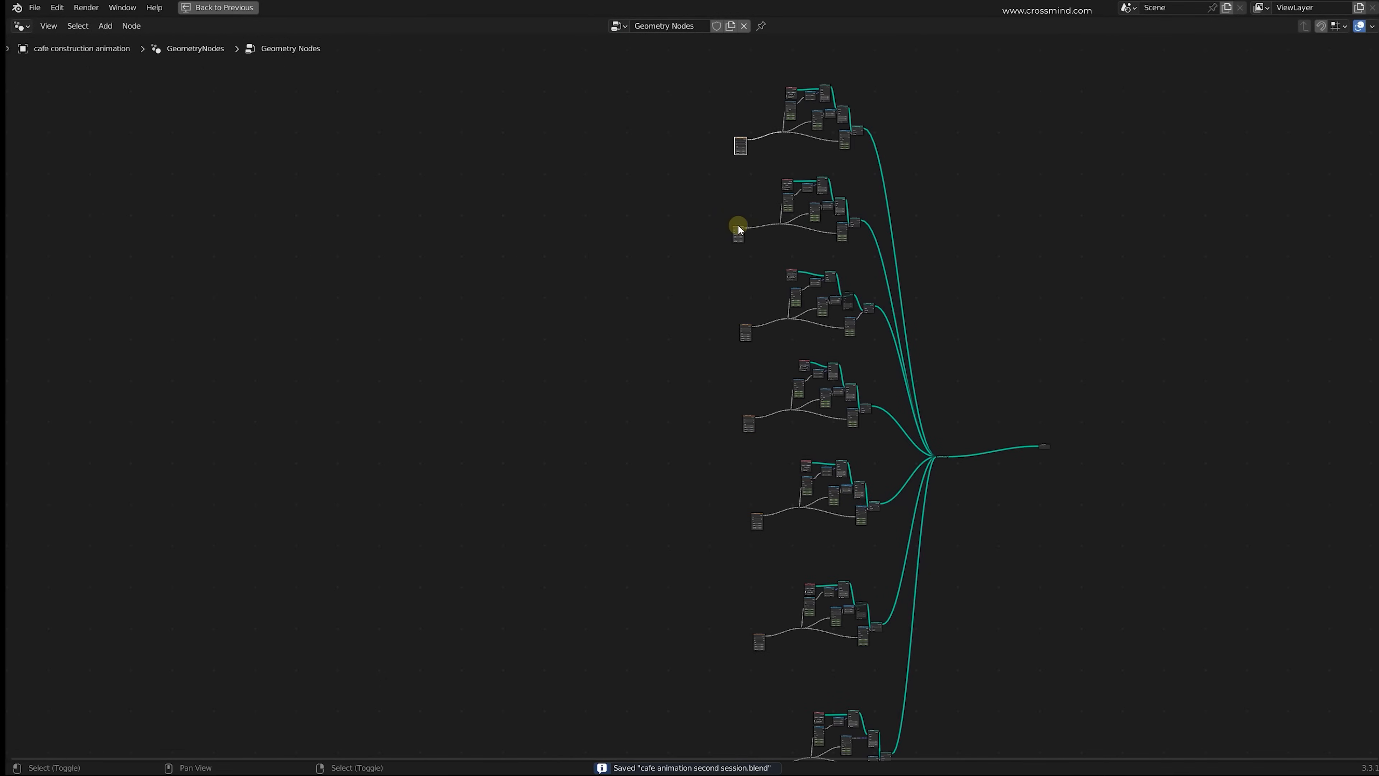
Step: Select the Musgrave Texture nodes of all seven branches and move them well away from their branches
{"action": "scroll", "coordinate": [722, 348], "scroll_direction": "down", "scroll_amount": 3, "text": "shift"}
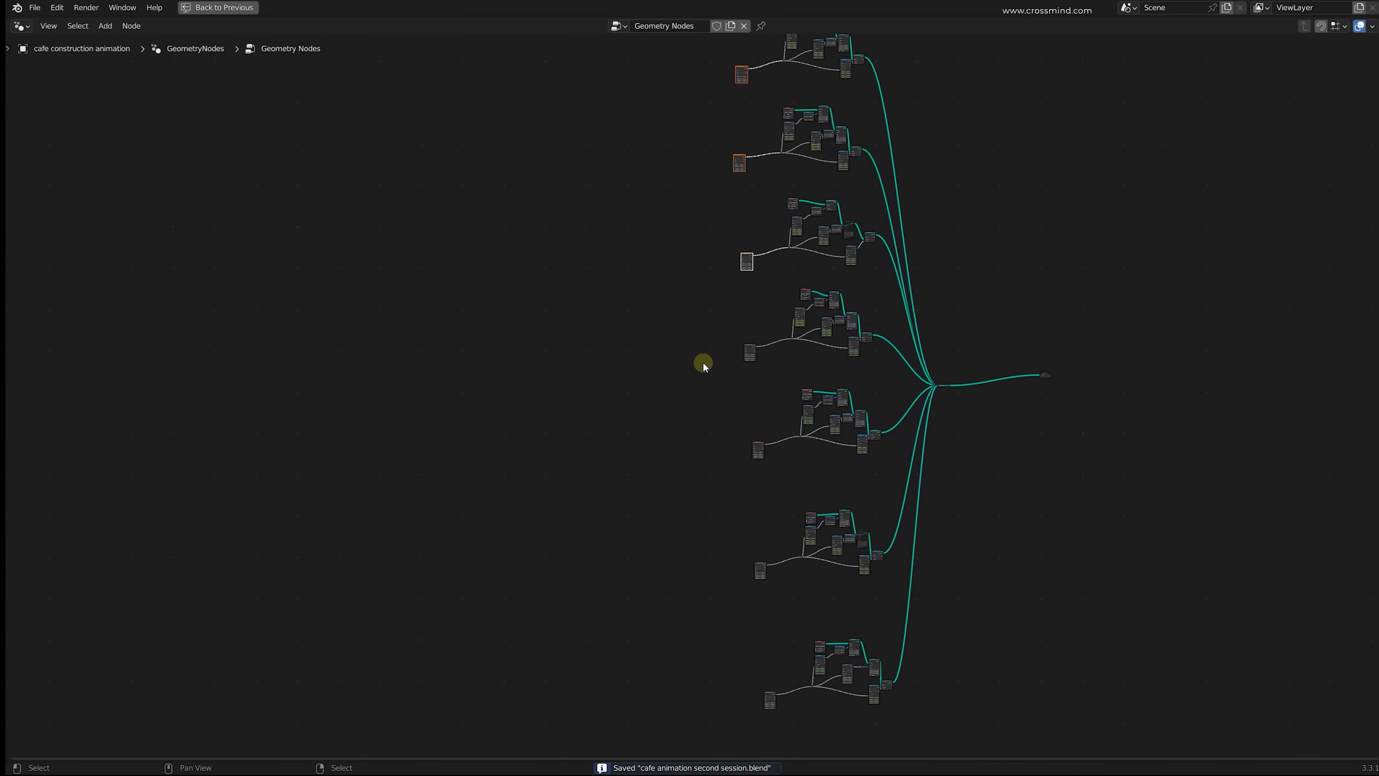
{"action": "right_click", "coordinate": [757, 447], "text": "shift"}
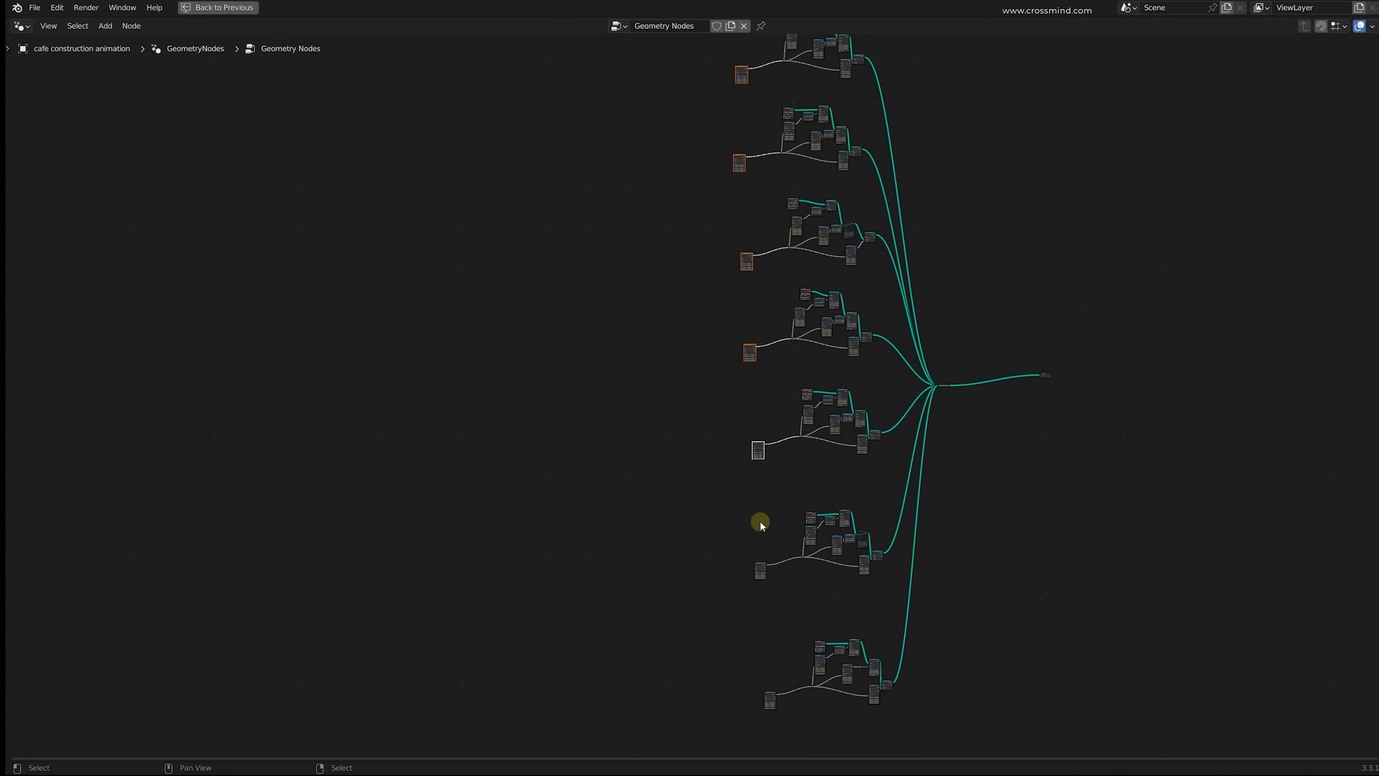
{"action": "scroll", "coordinate": [723, 441], "scroll_direction": "up", "scroll_amount": 5}
{"action": "middle_click_drag", "start_coordinate": [723, 441], "coordinate": [745, 224]}
{"action": "scroll", "coordinate": [796, 433], "scroll_direction": "up", "scroll_amount": 5}
{"action": "middle_click_drag", "start_coordinate": [795, 433], "coordinate": [874, 490]}
{"action": "right_click", "coordinate": [849, 471], "text": "shift"}
{"action": "scroll", "coordinate": [842, 381], "scroll_direction": "down", "scroll_amount": 4}
{"action": "key", "text": "g"}
{"action": "left_click", "coordinate": [742, 523]}
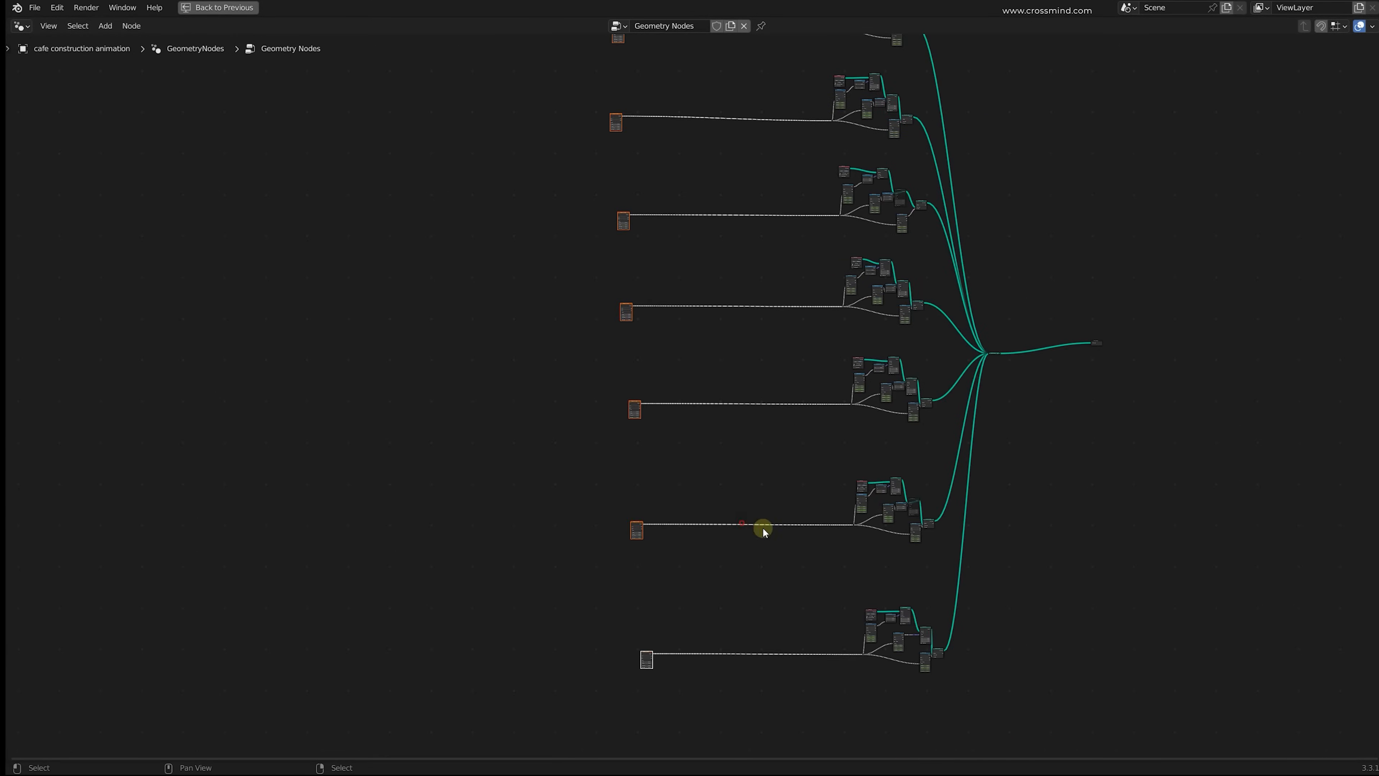
Step: Gather the seven Musgrave Texture nodes into a tight vertical stack, reposition it, and save the file
{"action": "key", "text": "s"}
{"action": "left_click", "coordinate": [650, 380]}
{"action": "key", "text": "g"}
{"action": "left_click", "coordinate": [694, 395]}
{"action": "scroll", "coordinate": [700, 399], "scroll_direction": "up", "scroll_amount": 8}
{"action": "middle_click_drag", "start_coordinate": [760, 302], "coordinate": [790, 356]}
{"action": "key", "text": "ctrl+s"}
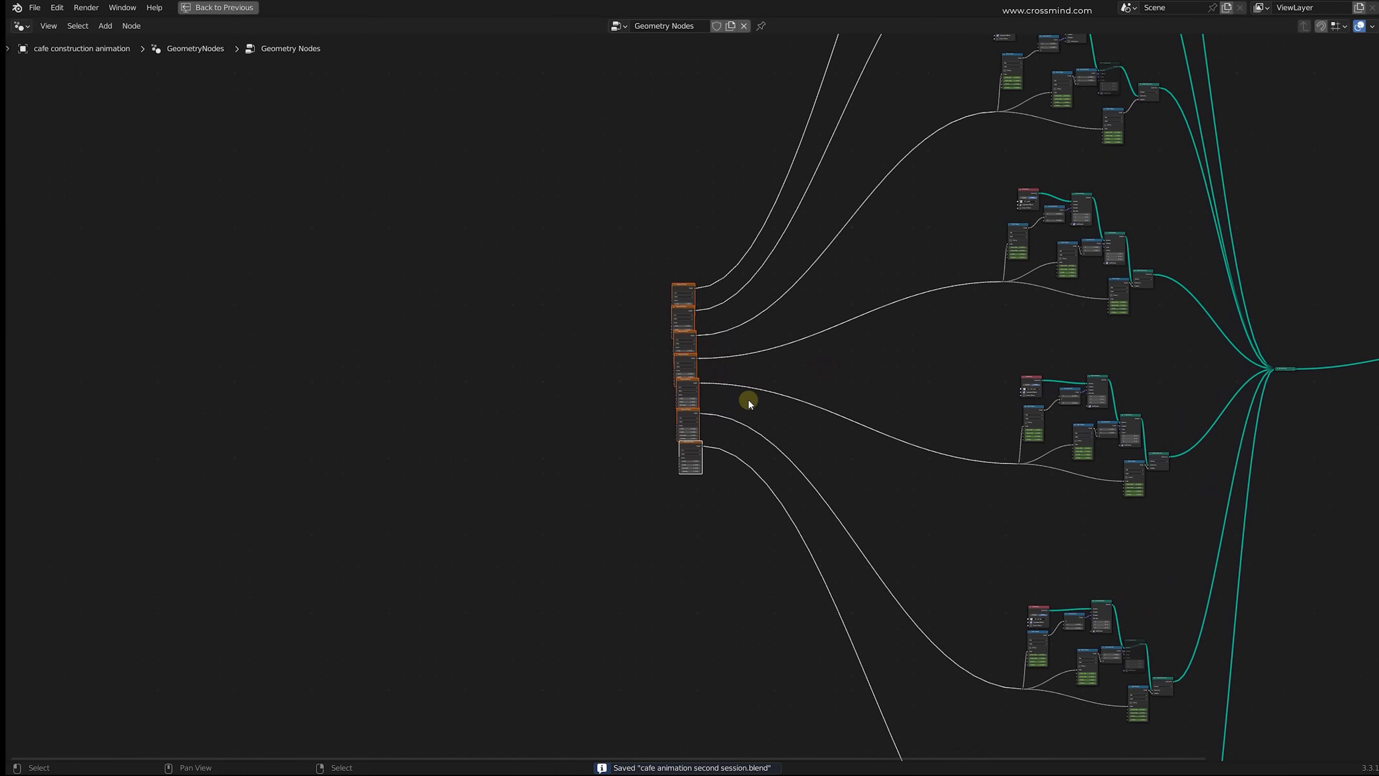
Step: Spread the stacked Musgrave Texture nodes apart and narrow their horizontal offsets to align them in one column
{"action": "scroll", "coordinate": [710, 399], "scroll_direction": "up", "scroll_amount": 9}
{"action": "key", "text": "s"}
{"action": "left_click", "coordinate": [809, 378]}
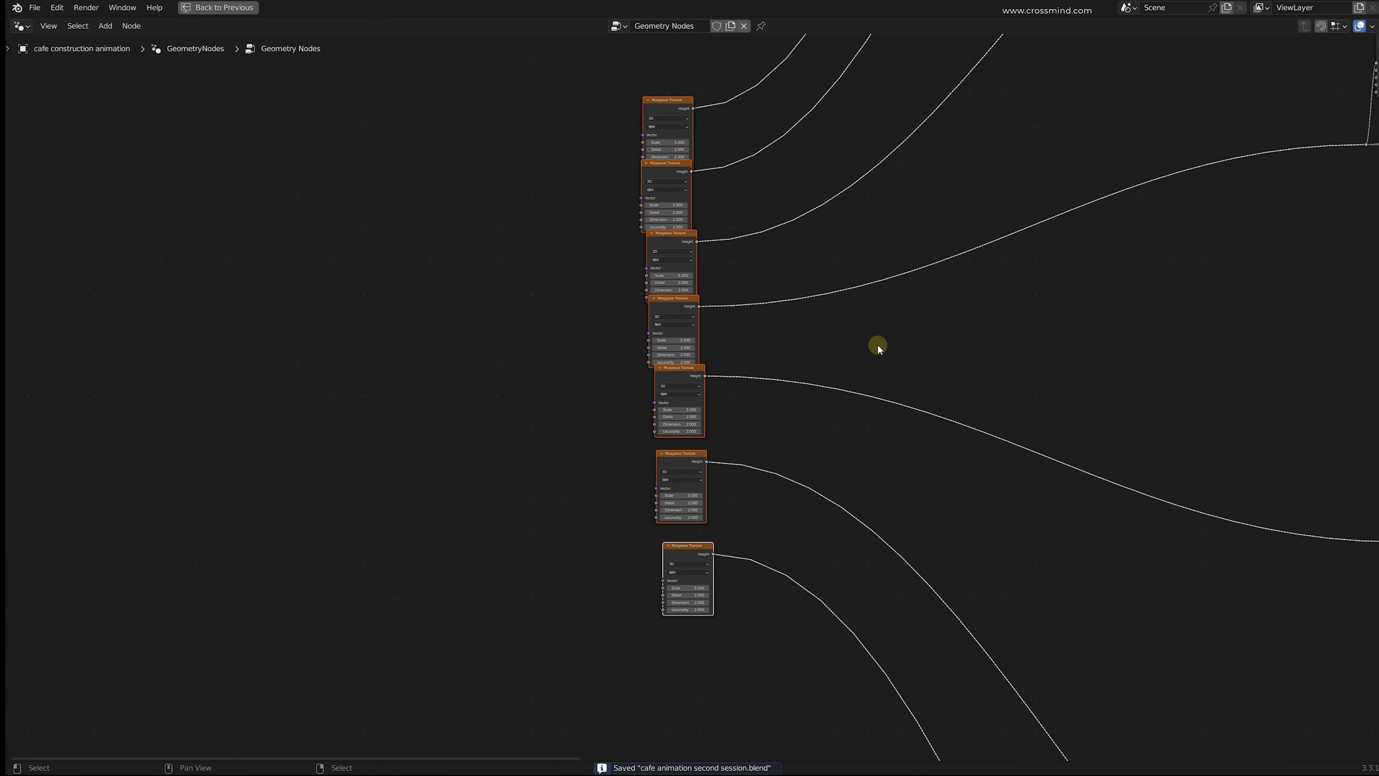
{"action": "key", "text": "s"}
{"action": "left_click", "coordinate": [908, 348]}
{"action": "key", "text": "s"}
{"action": "key", "text": "x"}
{"action": "left_click", "coordinate": [776, 378]}
{"action": "key", "text": "s"}
{"action": "left_click", "coordinate": [843, 389]}
Step: Scale the positions of the seven Musgrave Texture nodes down into a compact overlapping stack
{"action": "scroll", "coordinate": [837, 319], "scroll_direction": "down", "scroll_amount": 1}
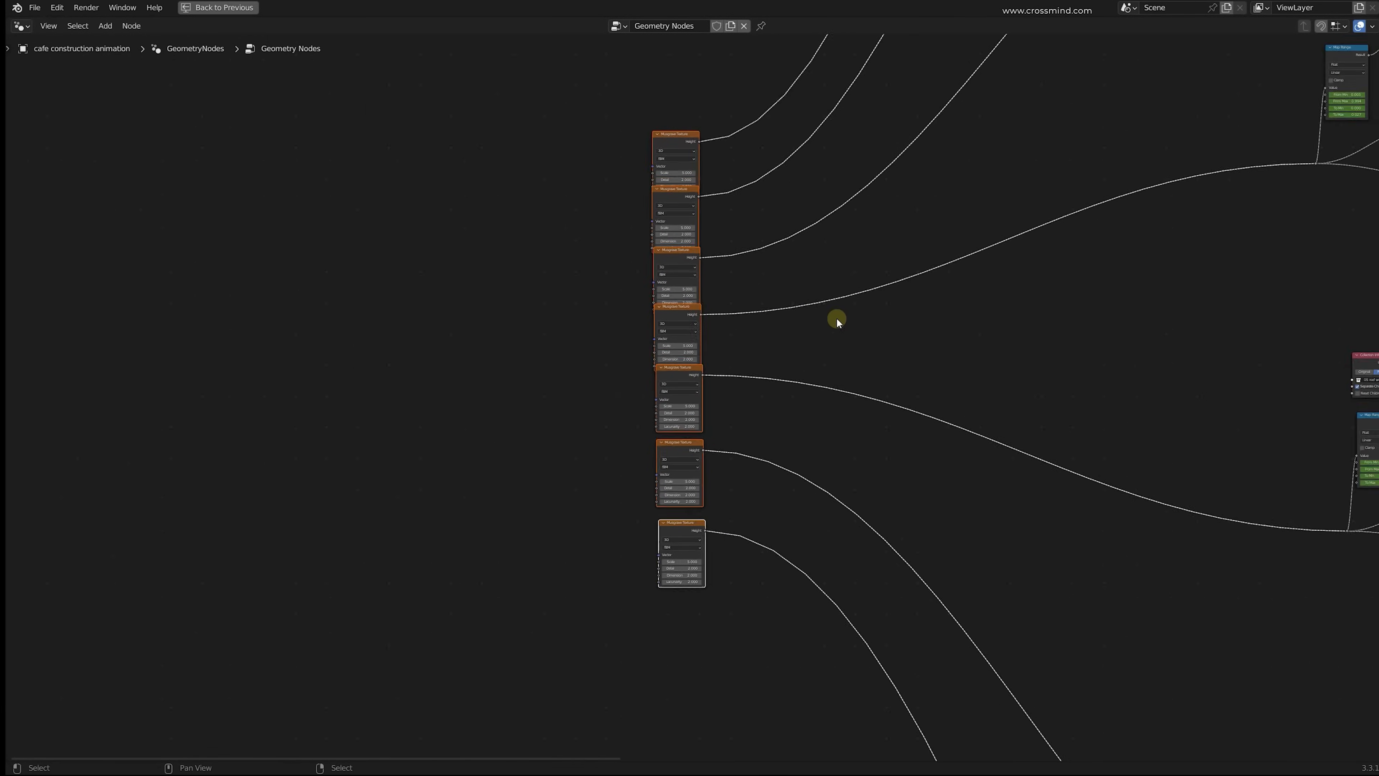
{"action": "scroll", "coordinate": [835, 318], "scroll_direction": "down", "scroll_amount": 1}
{"action": "key", "text": "s"}
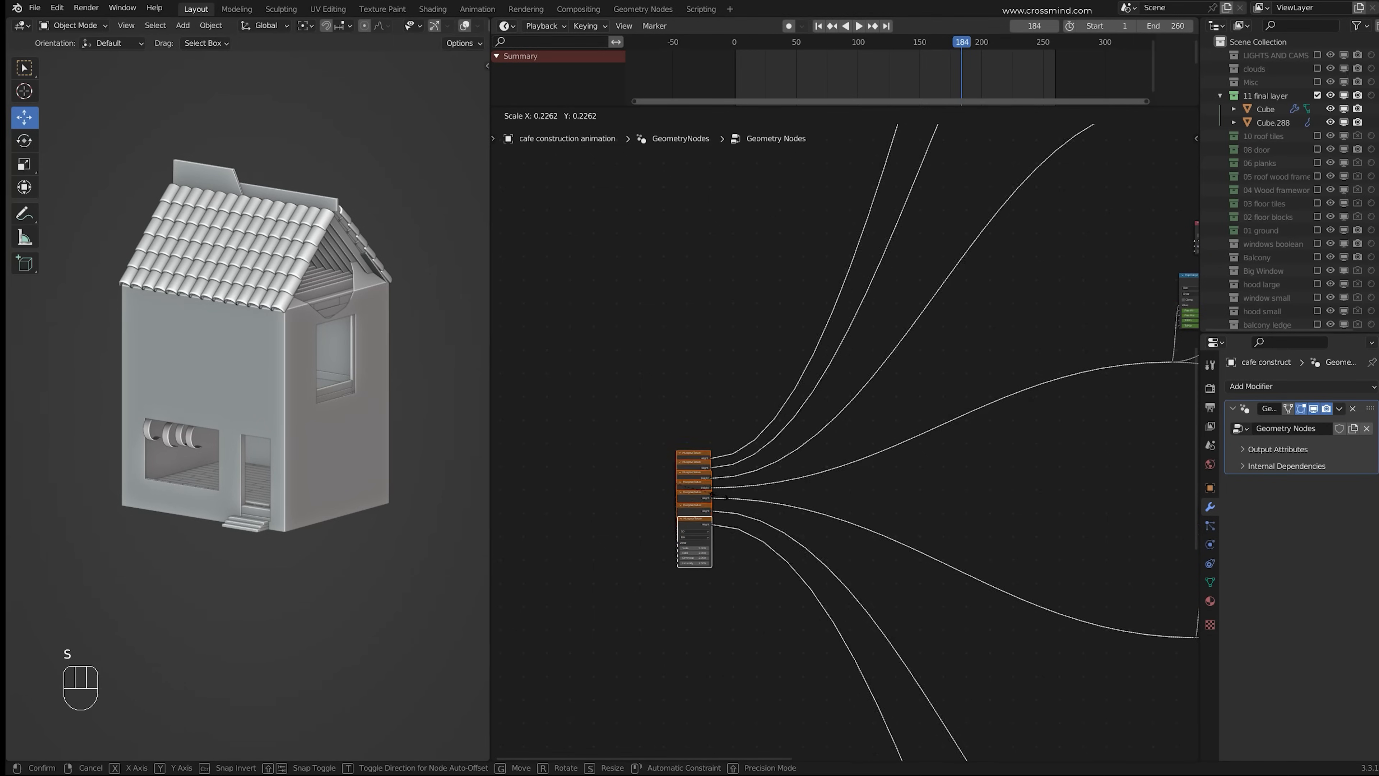
{"action": "left_click", "coordinate": [710, 492]}
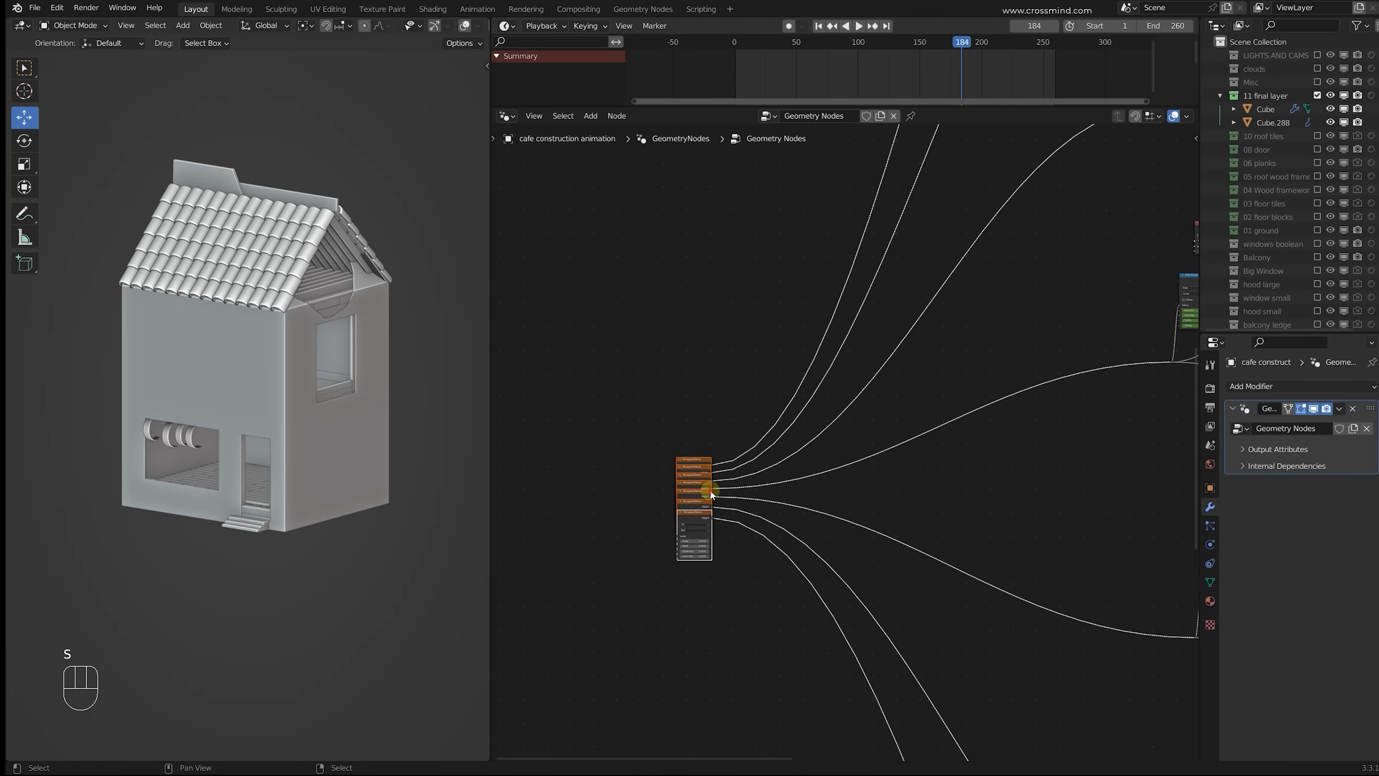
Step: Make a separate copy of the Geometry Nodes tree on the cafe construction object
{"action": "scroll", "coordinate": [722, 486], "scroll_direction": "down", "scroll_amount": 1}
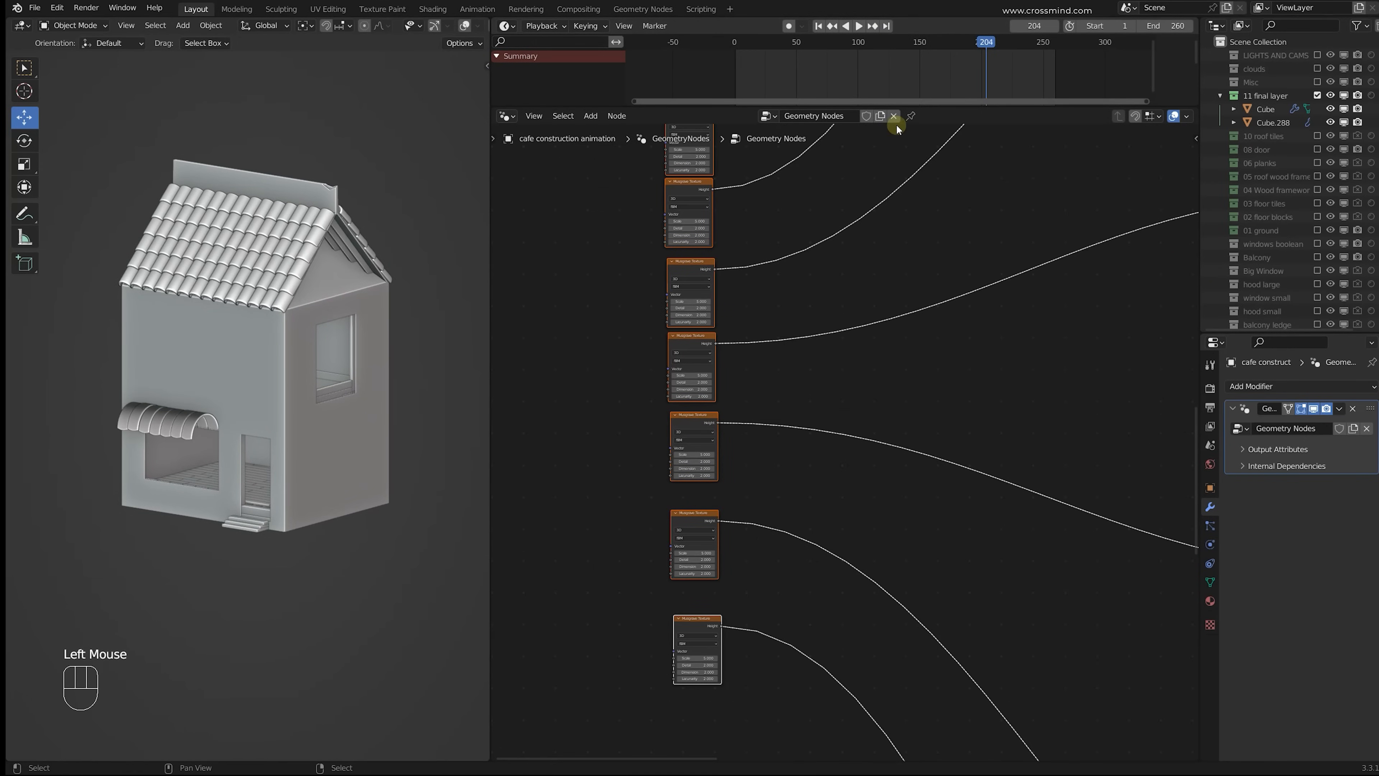
{"action": "left_click", "coordinate": [878, 116]}
{"action": "left_click", "coordinate": [880, 115]}
{"action": "scroll", "coordinate": [836, 424], "scroll_direction": "down", "scroll_amount": 4}
{"action": "scroll", "coordinate": [829, 405], "scroll_direction": "up", "scroll_amount": 2}
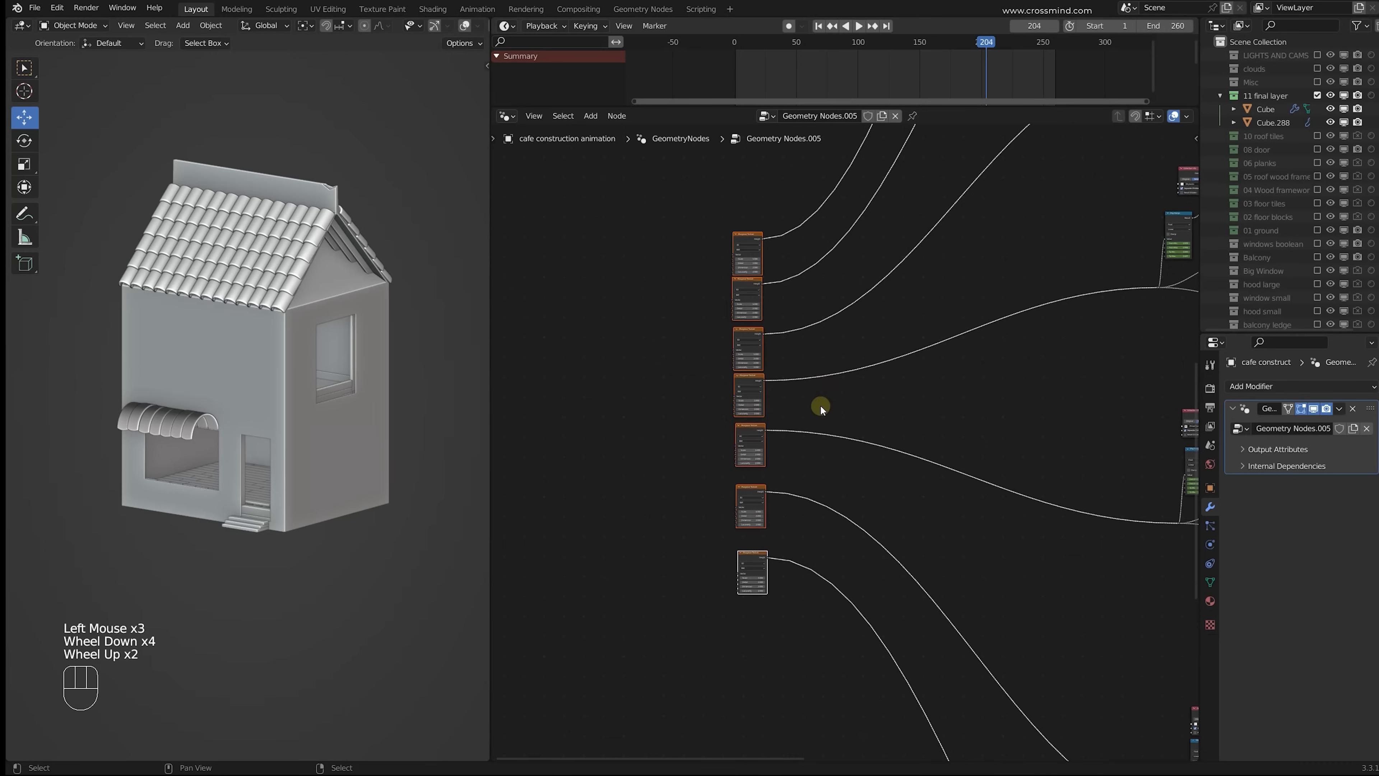
{"action": "key", "text": "shift+f"}
{"action": "right_click_drag", "start_coordinate": [820, 676], "coordinate": [819, 685], "text": "shift"}
{"action": "key", "text": "ctrl+z"}
{"action": "key", "text": "ctrl+z"}
Step: Pull the Musgrave Texture nodes closer together and add reroute points across all seven of their output links
{"action": "key", "text": "s"}
{"action": "scroll", "coordinate": [780, 376], "scroll_direction": "up", "scroll_amount": 2}
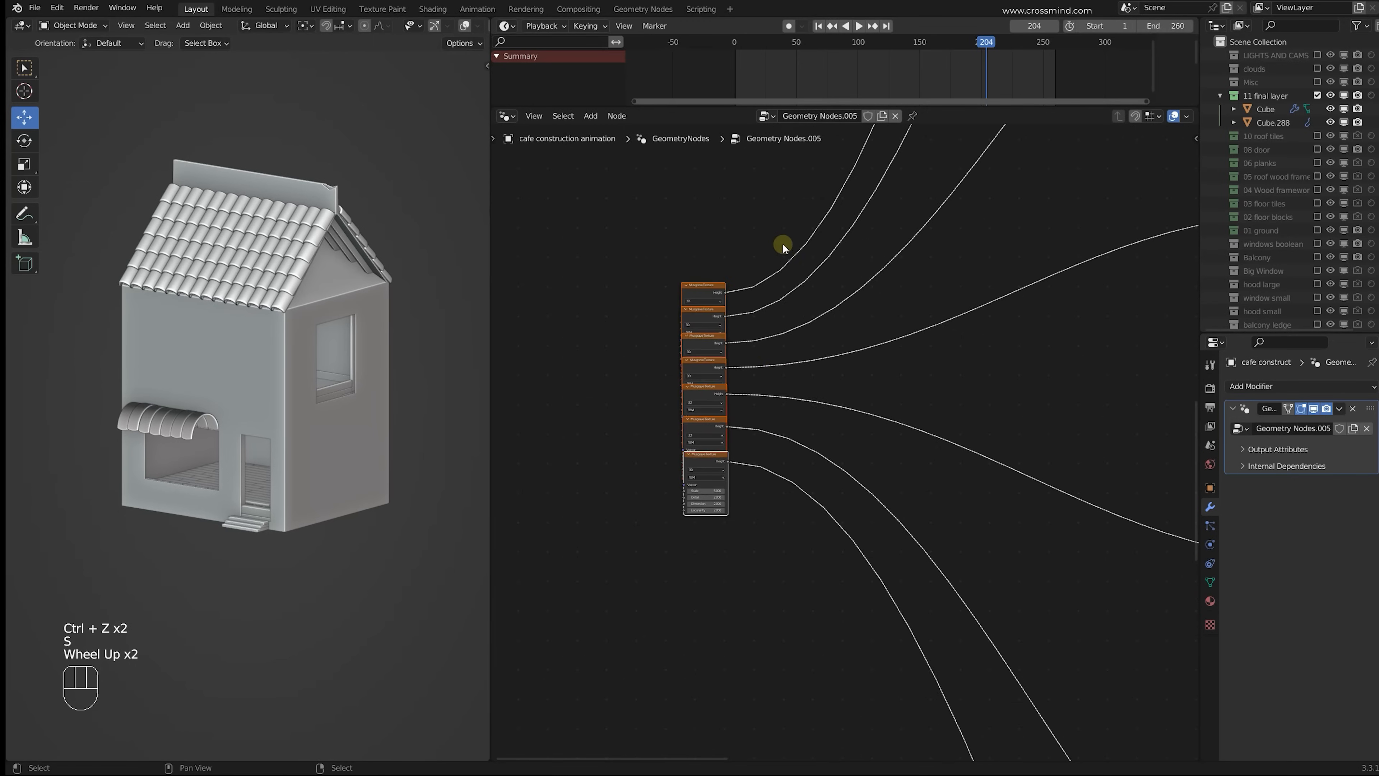
{"action": "right_click", "coordinate": [725, 317]}
{"action": "key", "text": "shift+f"}
{"action": "right_click_drag", "start_coordinate": [768, 238], "coordinate": [795, 614], "text": "shift"}
{"action": "key", "text": "shift+f"}
{"action": "key", "text": "shift+f"}
{"action": "scroll", "coordinate": [781, 567], "scroll_direction": "up", "scroll_amount": 2}
{"action": "middle_click_drag", "start_coordinate": [793, 406], "coordinate": [848, 441]}
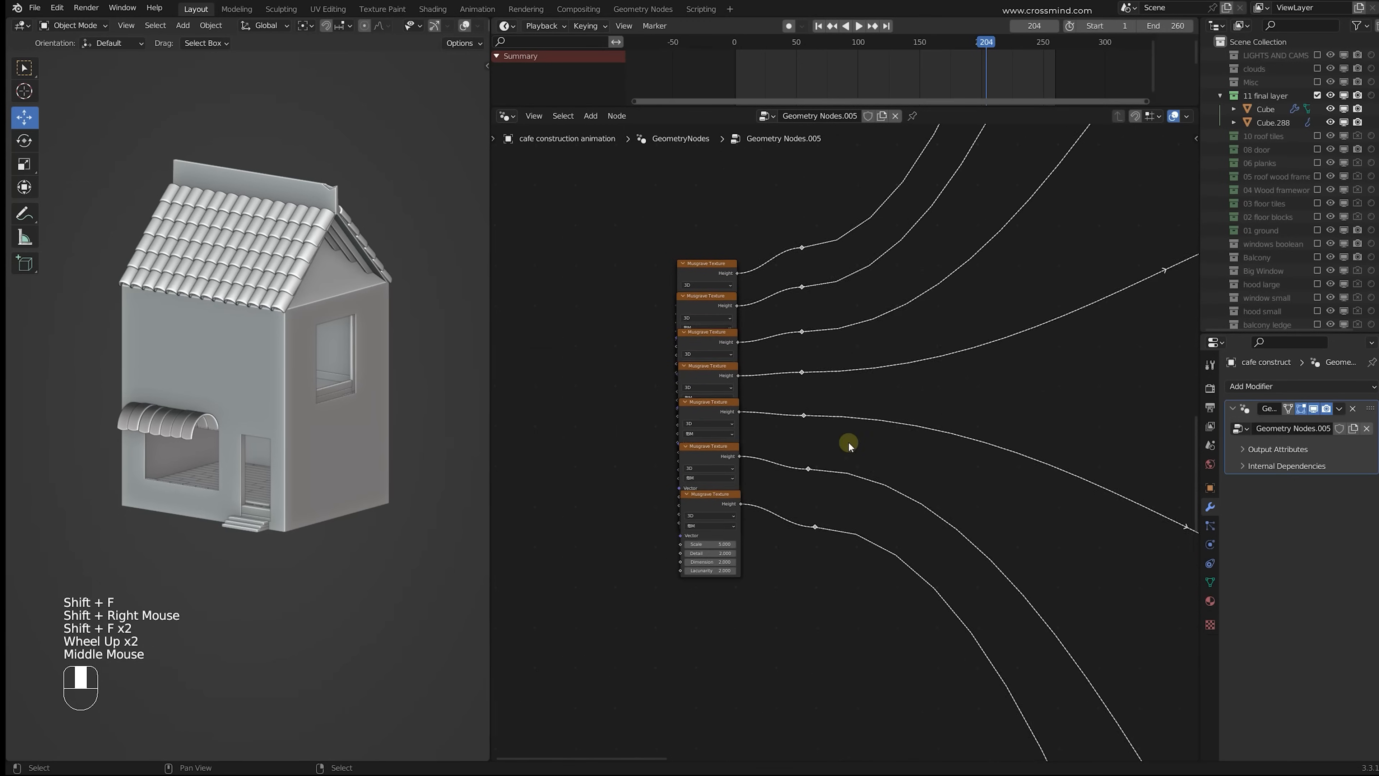
Step: Delete the six duplicate Musgrave Texture nodes below the topmost one while preserving their reroute points
{"action": "right_click", "coordinate": [718, 297]}
{"action": "key", "text": "c"}
{"action": "scroll", "coordinate": [676, 624], "scroll_direction": "up", "scroll_amount": 4}
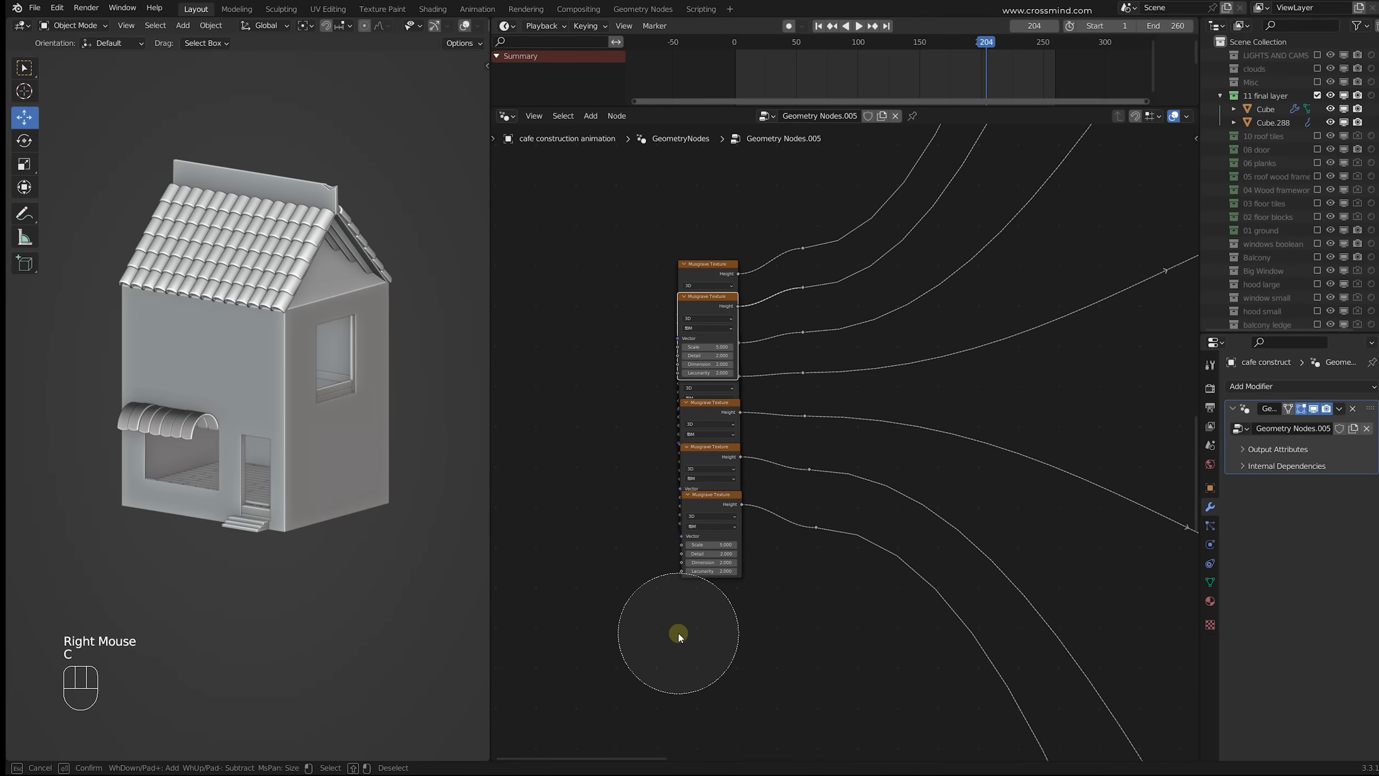
{"action": "left_click_drag", "start_coordinate": [678, 632], "coordinate": [705, 451]}
{"action": "right_click", "coordinate": [612, 540]}
{"action": "key", "text": "ctrl+x"}
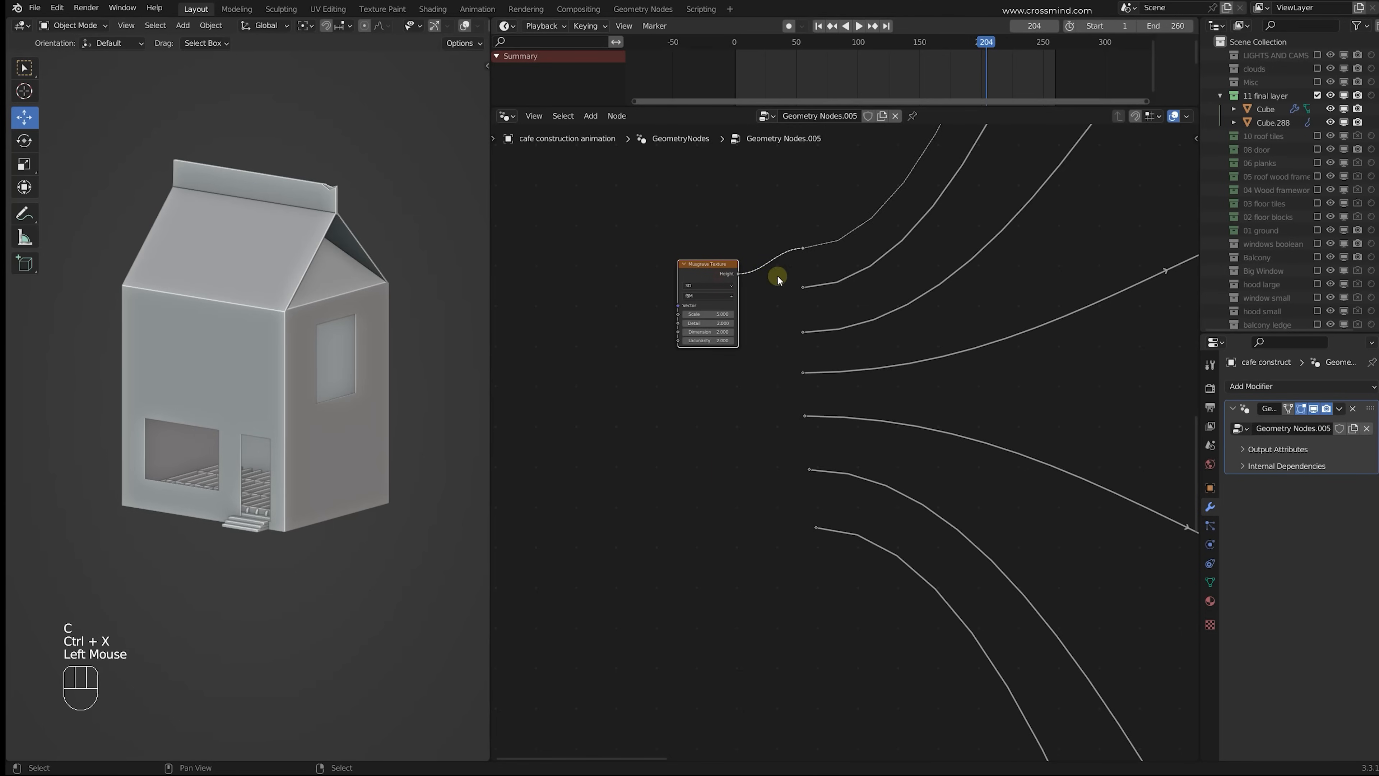
Step: Link the remaining Musgrave Texture's Height output to all seven reroute points so every branch shares it
{"action": "left_click_drag", "start_coordinate": [645, 211], "coordinate": [830, 606]}
{"action": "key", "text": "f"}
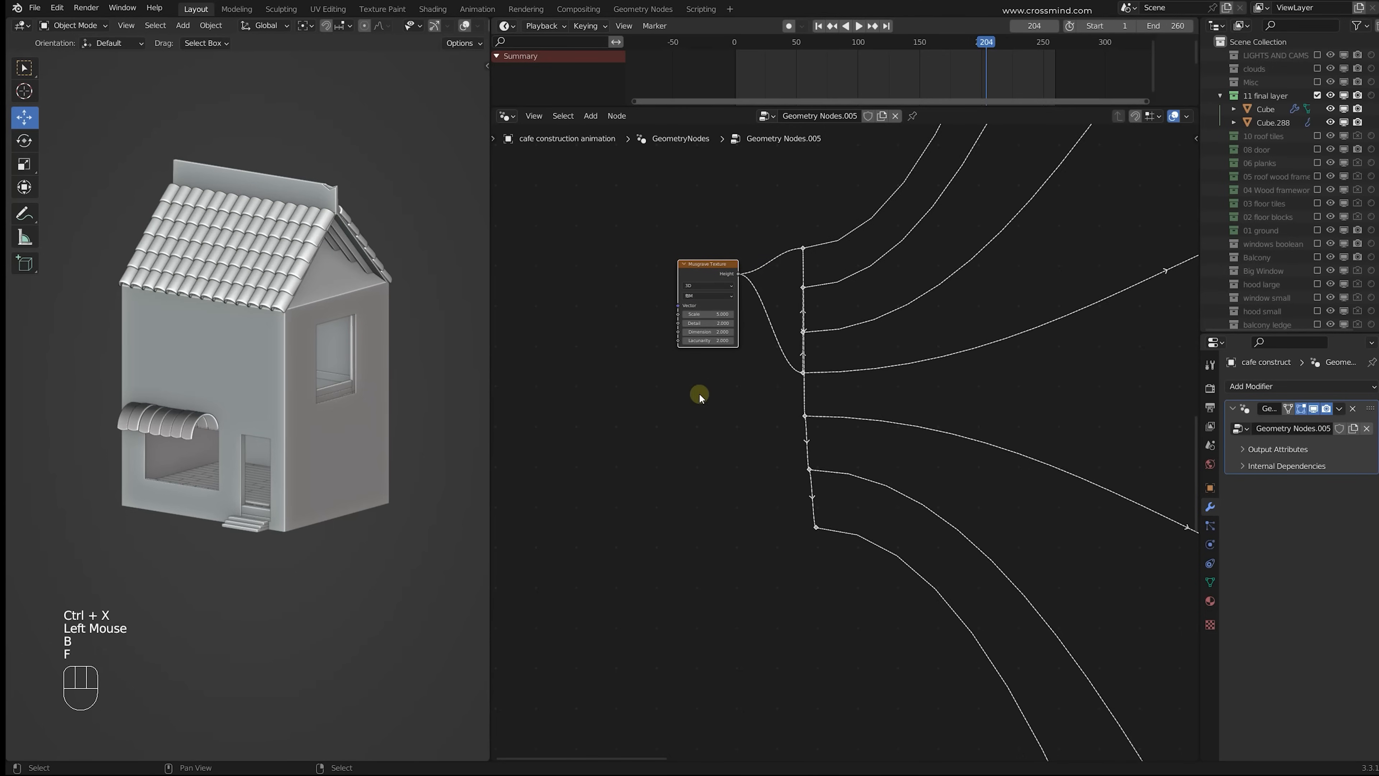
{"action": "middle_click_drag", "start_coordinate": [702, 395], "coordinate": [764, 553]}
{"action": "scroll", "coordinate": [777, 455], "scroll_direction": "up", "scroll_amount": 1}
{"action": "scroll", "coordinate": [776, 456], "scroll_direction": "up", "scroll_amount": 2}
{"action": "middle_click_drag", "start_coordinate": [777, 456], "coordinate": [817, 409]}
{"action": "scroll", "coordinate": [817, 408], "scroll_direction": "up", "scroll_amount": 2}
Step: Scrub through the construction animation and try a different Scale on the shared Musgrave Texture
{"action": "left_click_drag", "start_coordinate": [914, 64], "coordinate": [820, 67]}
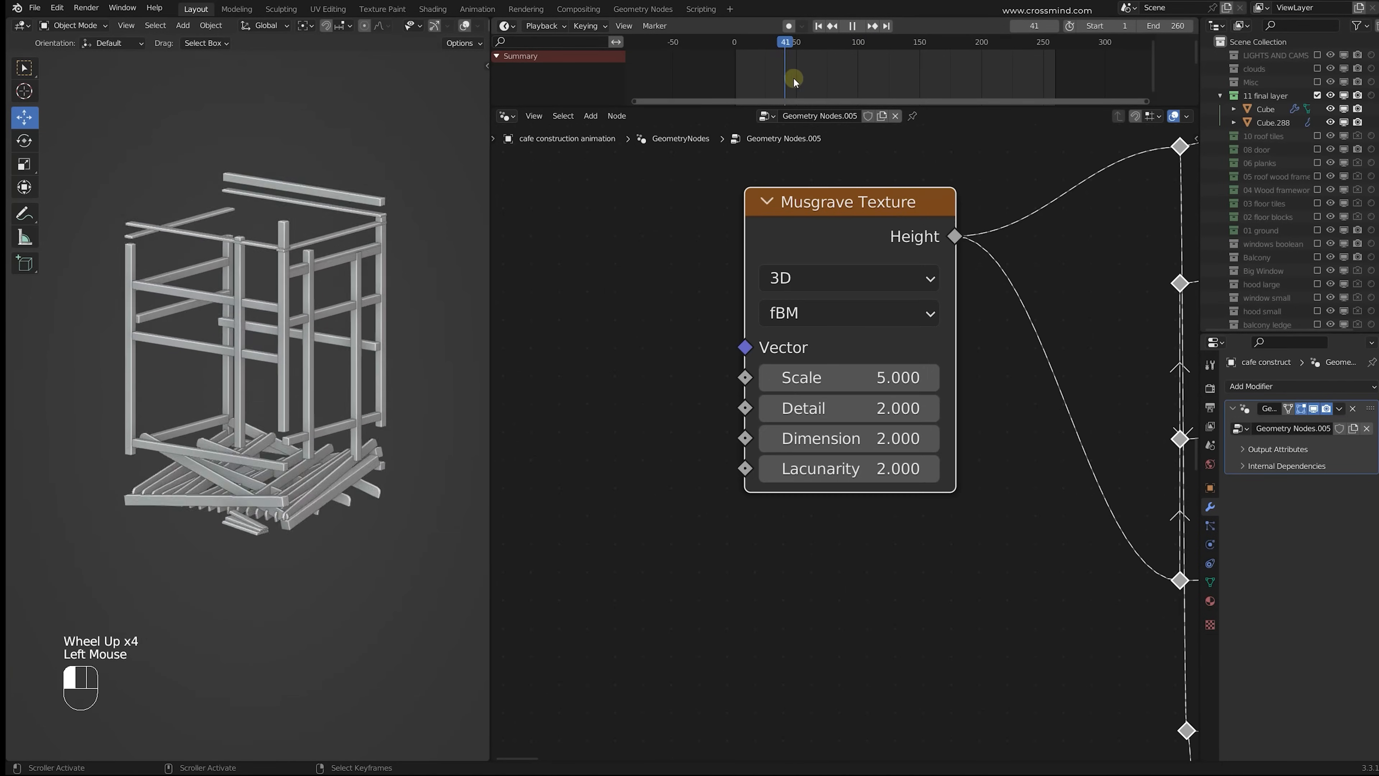
{"action": "left_click_drag", "start_coordinate": [801, 76], "coordinate": [955, 83]}
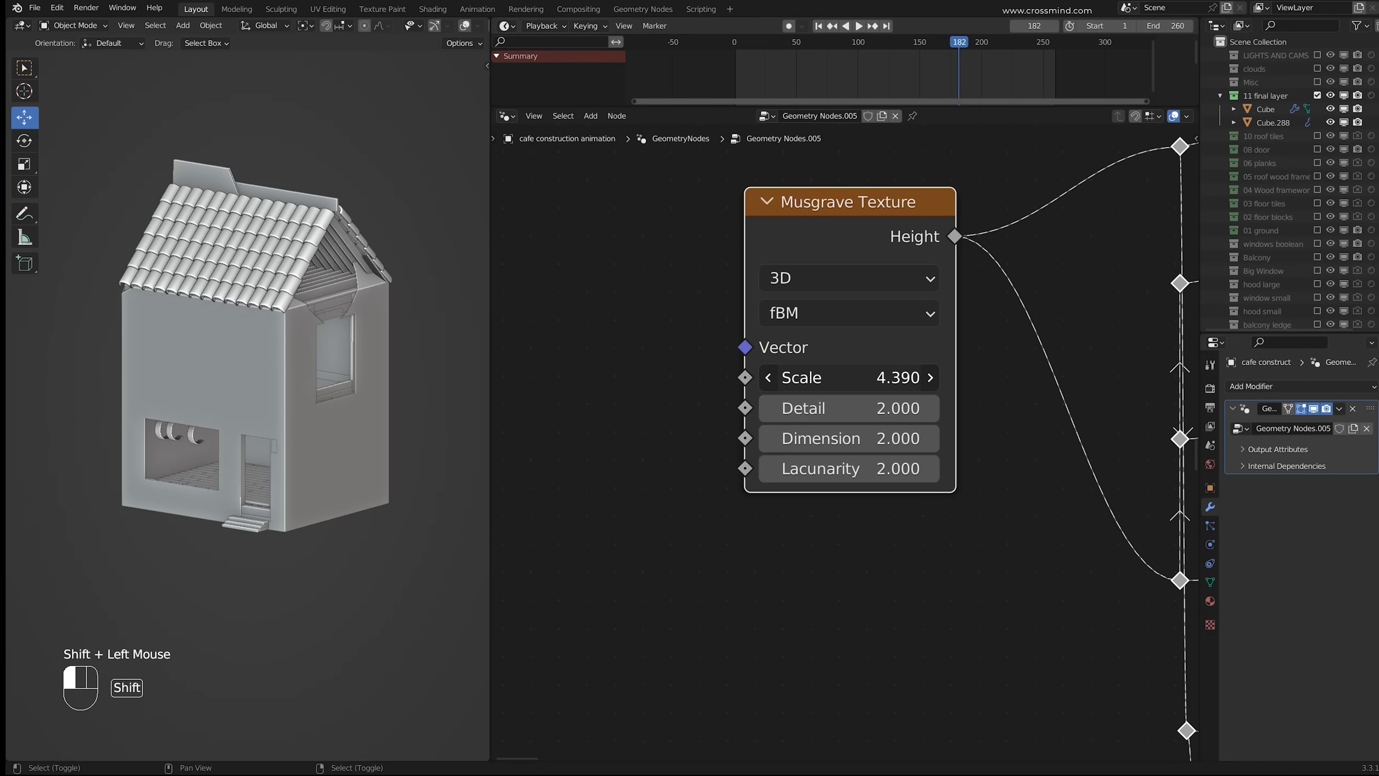
{"action": "left_click_drag", "start_coordinate": [896, 377], "coordinate": [922, 377], "text": "shift"}
{"action": "left_click", "coordinate": [825, 71]}
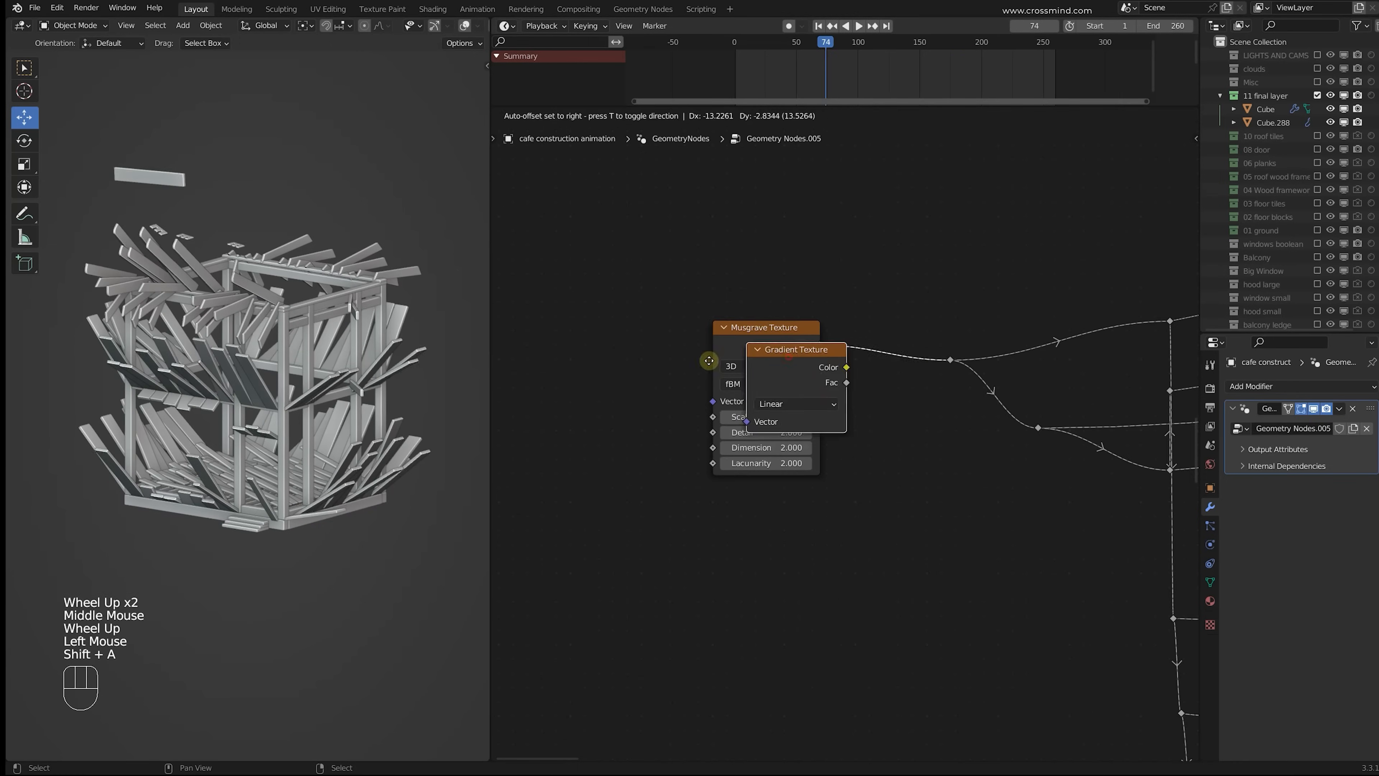
Step: Add a Gradient Texture, feed its Fac output to the shared reroute, and move the Musgrave Texture aside
{"action": "left_click", "coordinate": [705, 359]}
{"action": "left_click_drag", "start_coordinate": [951, 368], "coordinate": [950, 364]}
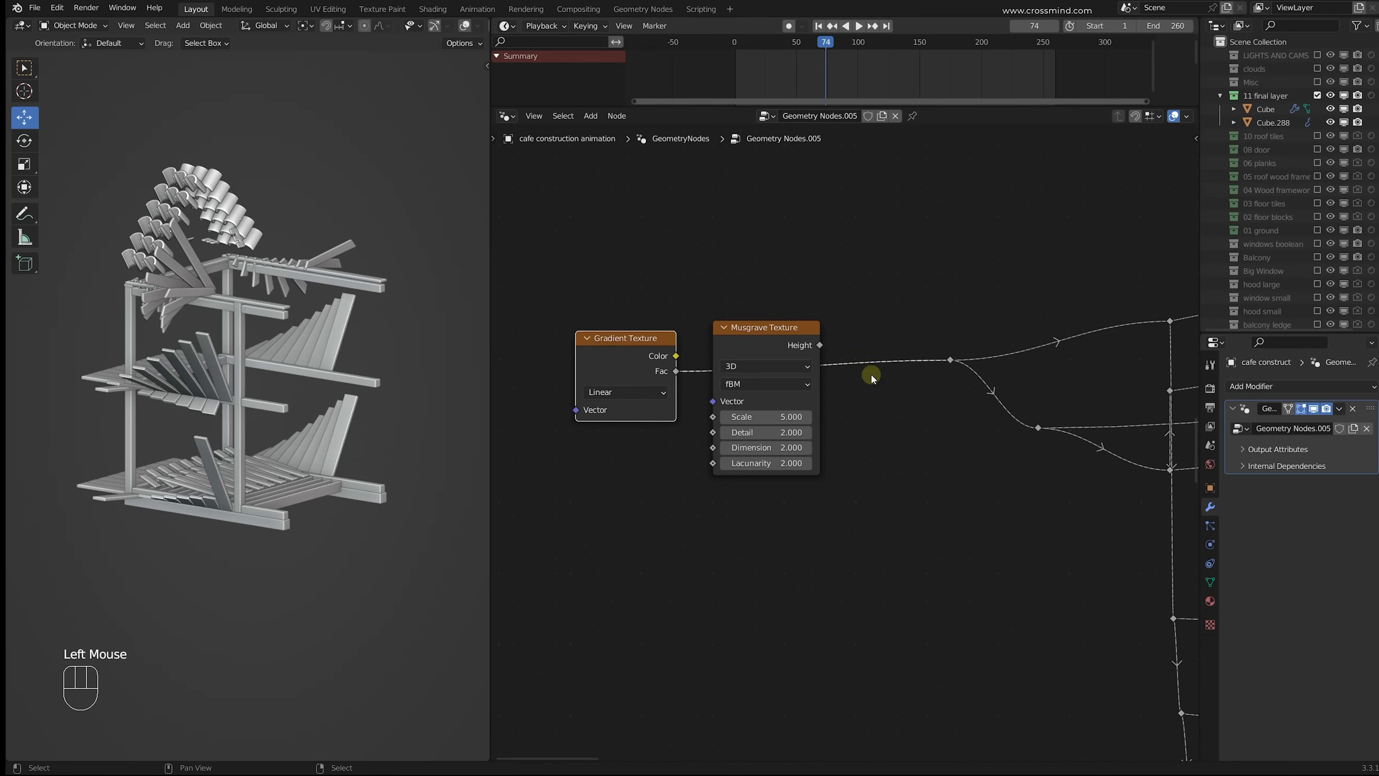
{"action": "middle_click_drag", "start_coordinate": [870, 373], "coordinate": [923, 372]}
{"action": "scroll", "coordinate": [923, 372], "scroll_direction": "up", "scroll_amount": 2}
{"action": "left_click_drag", "start_coordinate": [923, 372], "coordinate": [826, 585]}
Step: Insert a Map Range node between the Gradient Texture and the shared reroute
{"action": "key", "text": "shift+a"}
{"action": "left_click", "coordinate": [879, 417]}
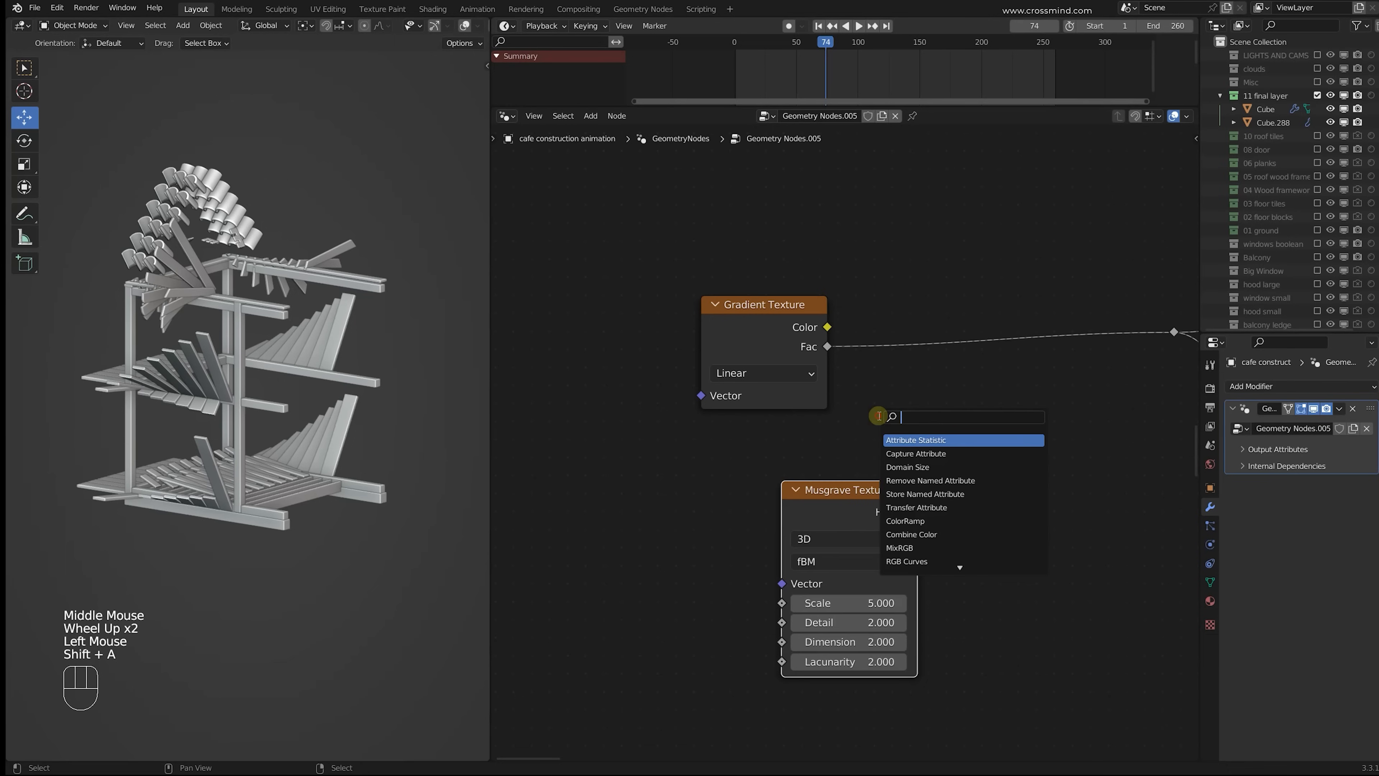
{"action": "left_click", "coordinate": [919, 439]}
{"action": "left_click", "coordinate": [972, 321]}
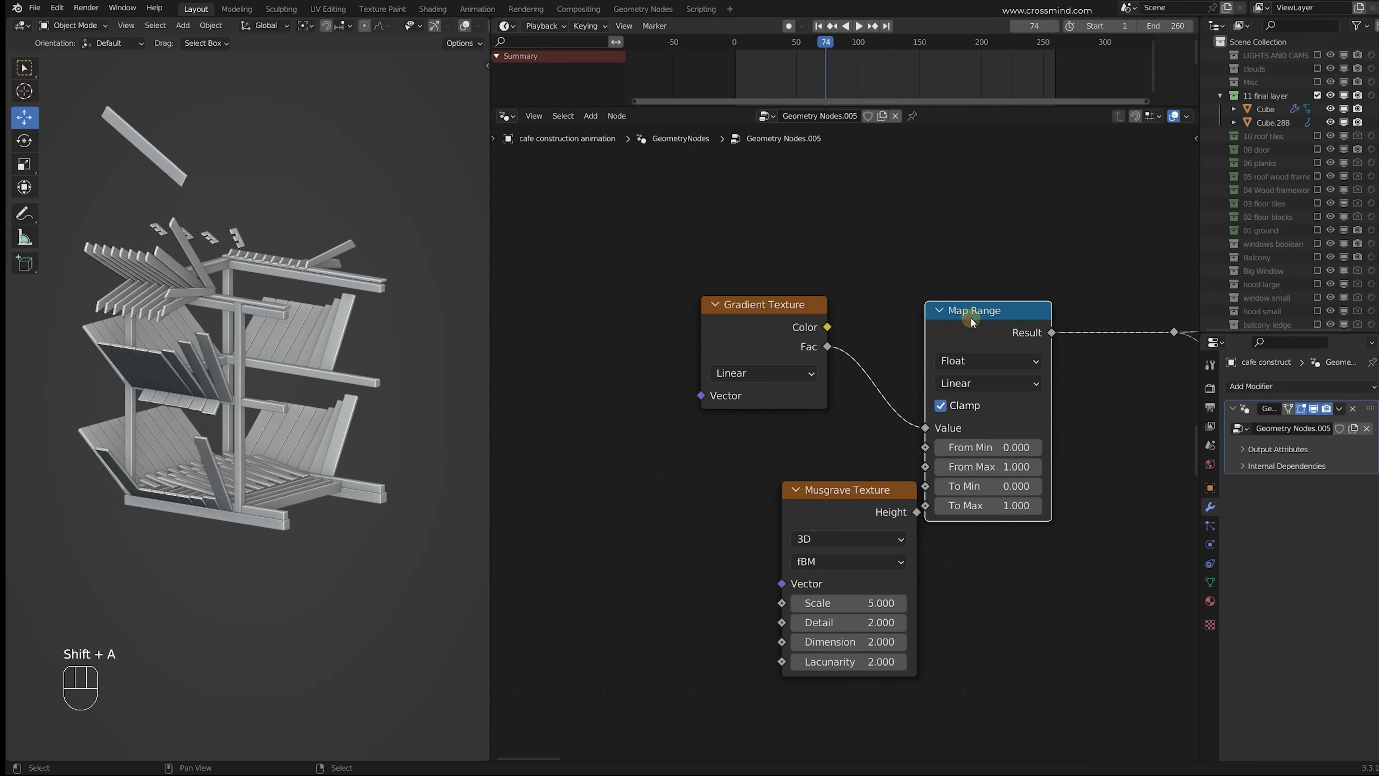
Step: Set the gradient's Map Range to From Min -0.950, From Max 0.380, To Min -0.960 and To Max -2.080
{"action": "left_click_drag", "start_coordinate": [987, 447], "coordinate": [917, 447]}
{"action": "right_click", "coordinate": [987, 447]}
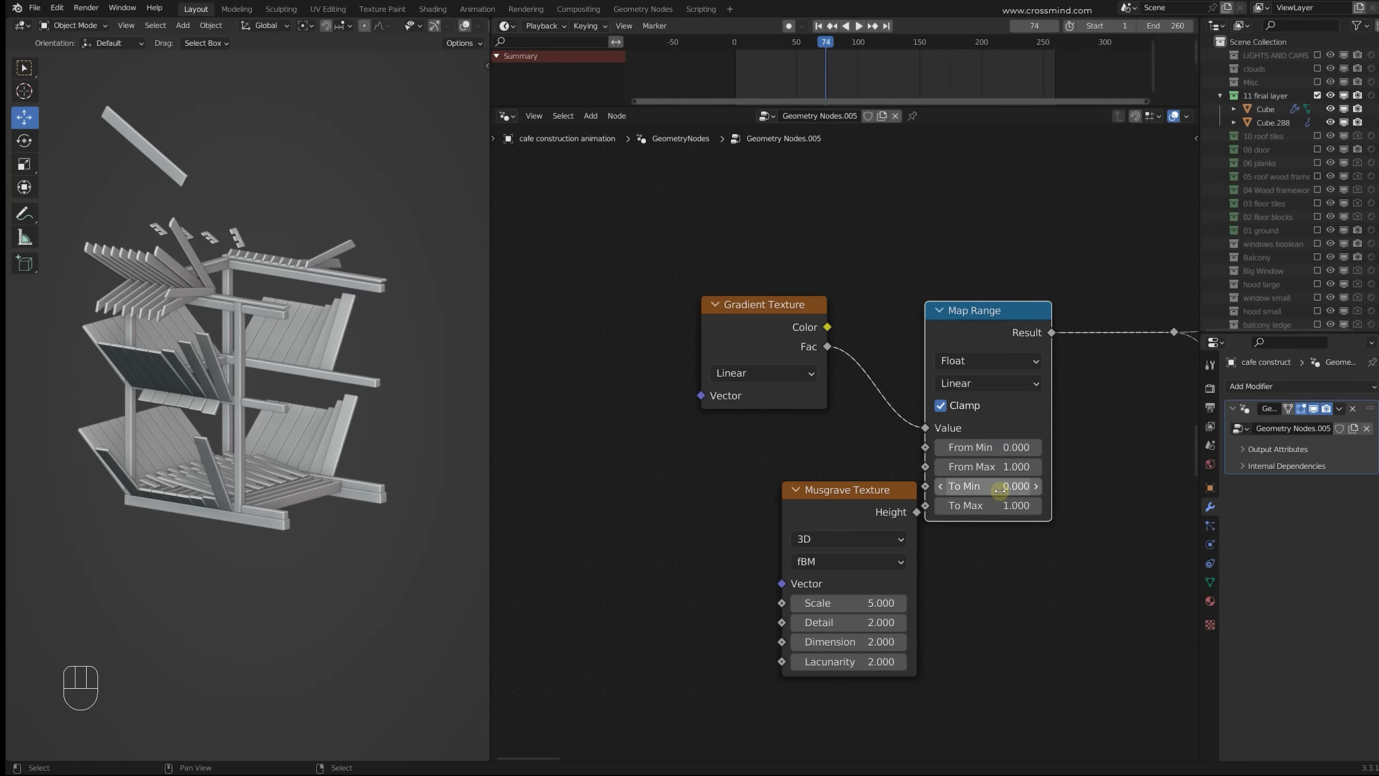
{"action": "mouse_move", "coordinate": [997, 486]}
{"action": "left_mouse_down", "text": "shift"}
{"action": "mouse_move", "coordinate": [1023, 486]}
{"action": "mouse_move", "coordinate": [999, 487]}
{"action": "mouse_move", "coordinate": [994, 505]}
{"action": "mouse_move", "coordinate": [937, 505]}
{"action": "mouse_move", "coordinate": [1015, 486]}
{"action": "left_mouse_up", "text": "shift"}
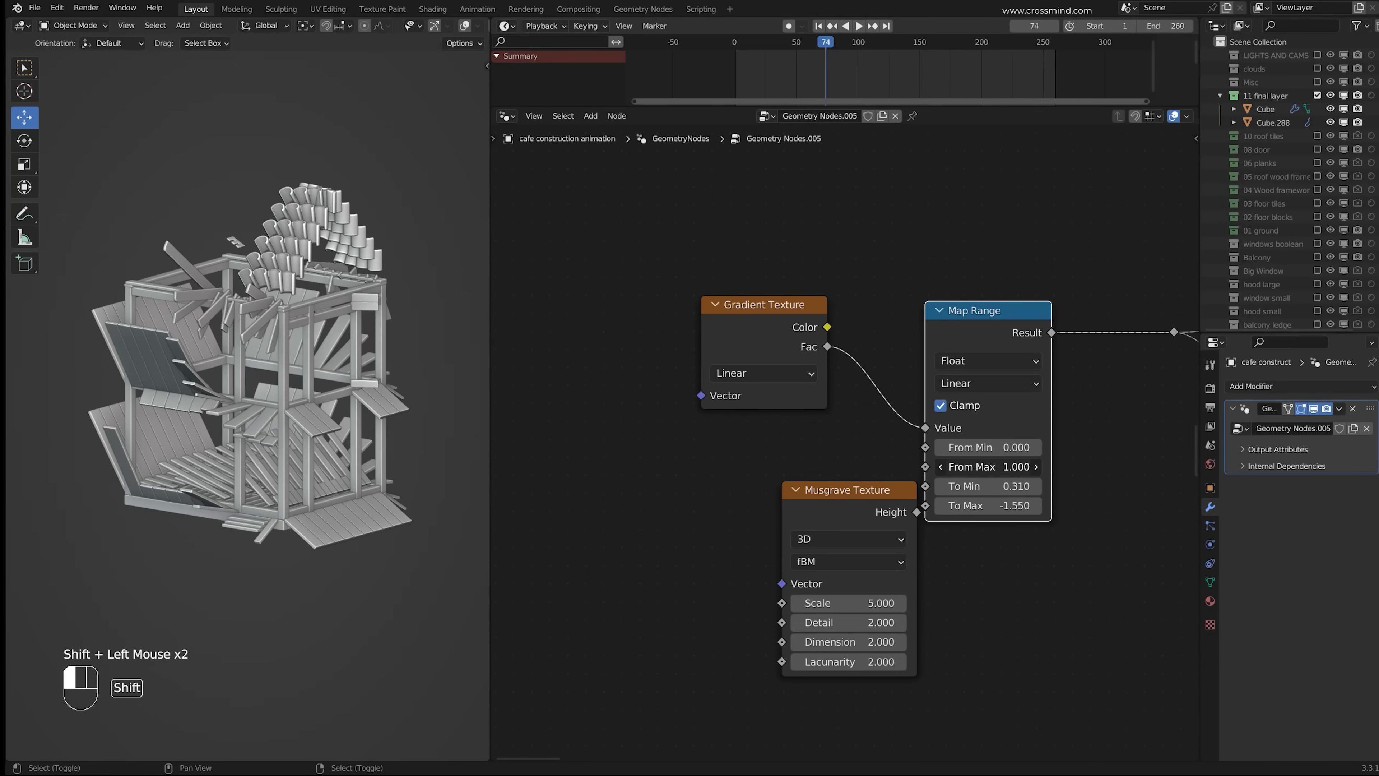
{"action": "left_click", "coordinate": [994, 443], "text": "shift"}
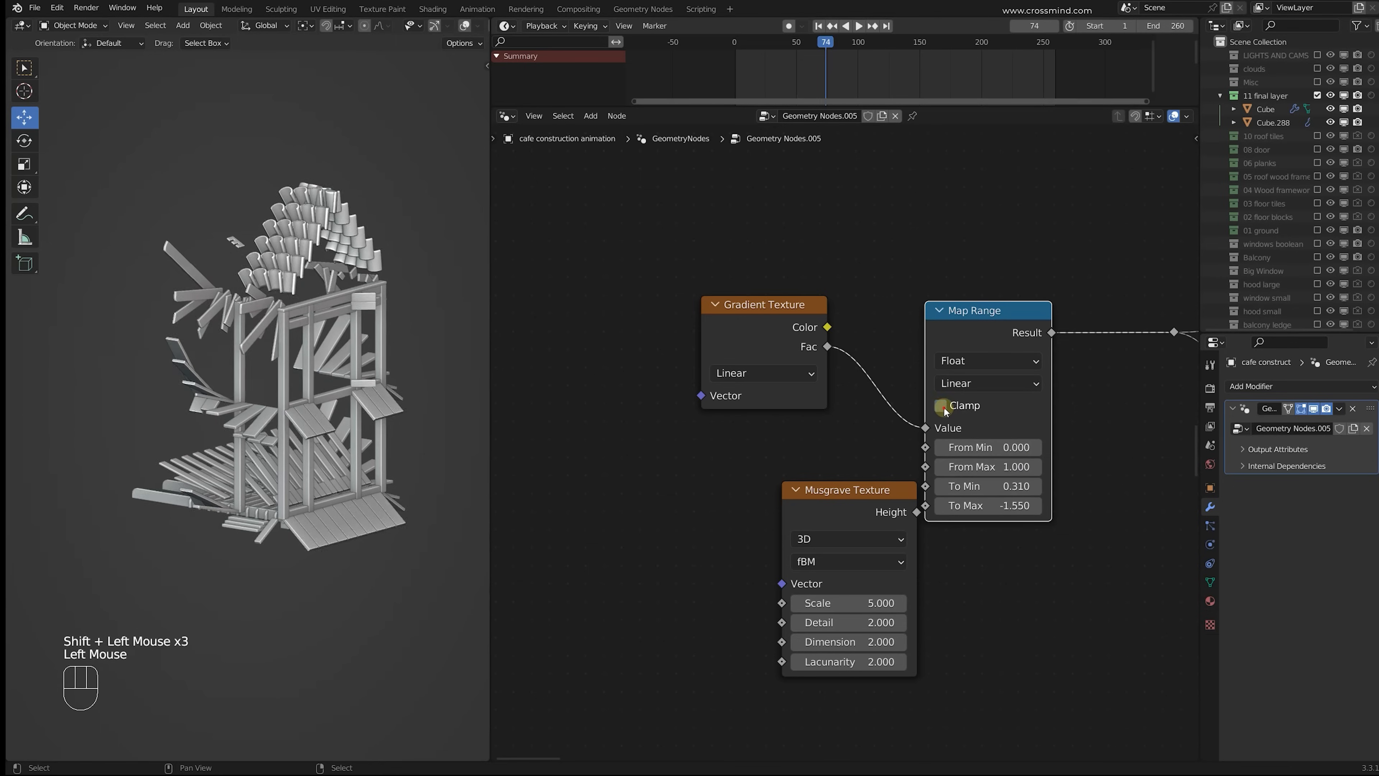
{"action": "scroll", "coordinate": [1031, 466], "scroll_direction": "down", "scroll_amount": 2}
{"action": "left_click_drag", "start_coordinate": [961, 381], "coordinate": [947, 363]}
{"action": "mouse_move", "coordinate": [949, 433]}
{"action": "left_mouse_down", "text": "shift"}
{"action": "mouse_move", "coordinate": [963, 435]}
{"action": "mouse_move", "coordinate": [925, 452]}
{"action": "mouse_move", "coordinate": [941, 459]}
{"action": "mouse_move", "coordinate": [922, 459]}
{"action": "mouse_move", "coordinate": [931, 471]}
{"action": "mouse_move", "coordinate": [794, 471]}
{"action": "left_mouse_up", "text": "shift"}
Step: Combine the Gradient and Musgrave textures with an Add node and rearrange the nodes around it
{"action": "right_click_drag", "start_coordinate": [802, 370], "coordinate": [785, 523], "text": "ctrl+shift"}
{"action": "left_click_drag", "start_coordinate": [783, 370], "coordinate": [632, 349]}
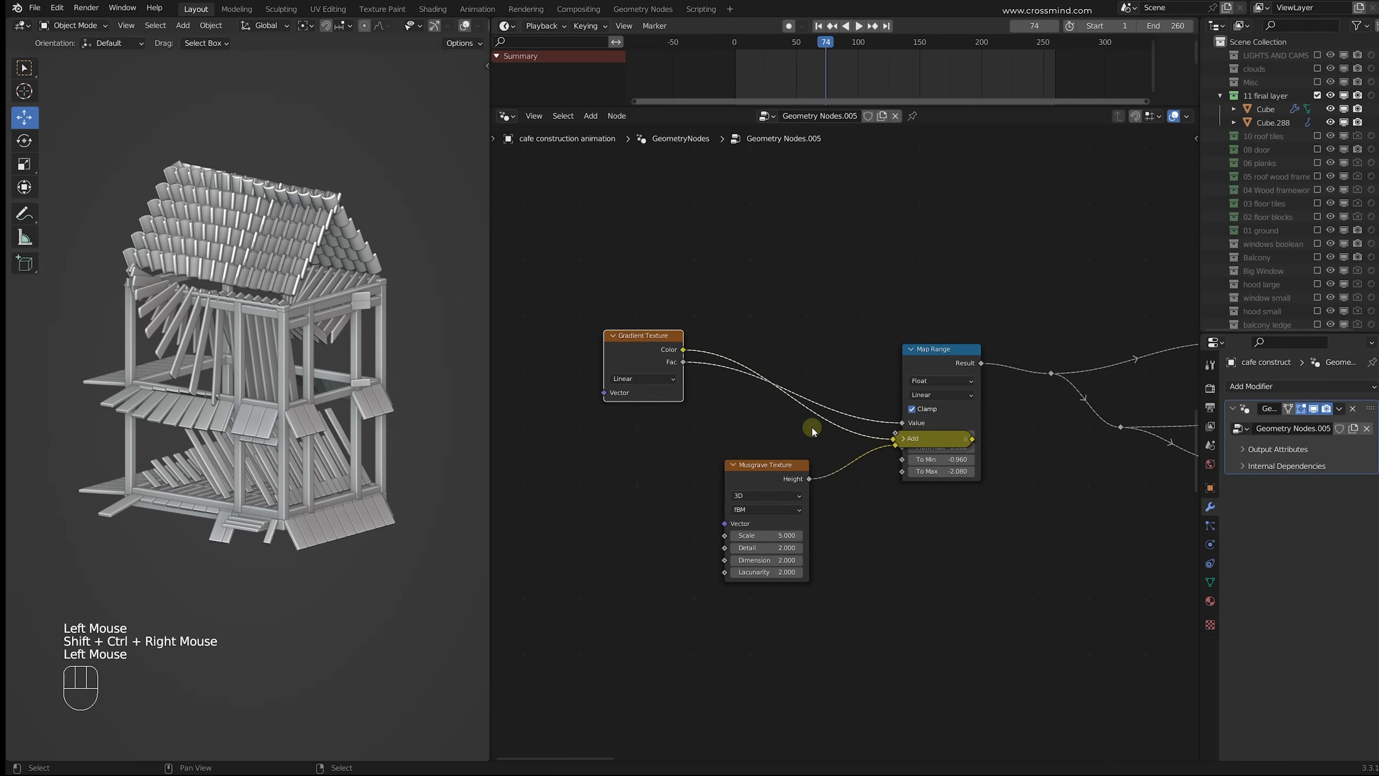
{"action": "left_click_drag", "start_coordinate": [919, 435], "coordinate": [787, 419]}
{"action": "left_click_drag", "start_coordinate": [904, 420], "coordinate": [903, 421]}
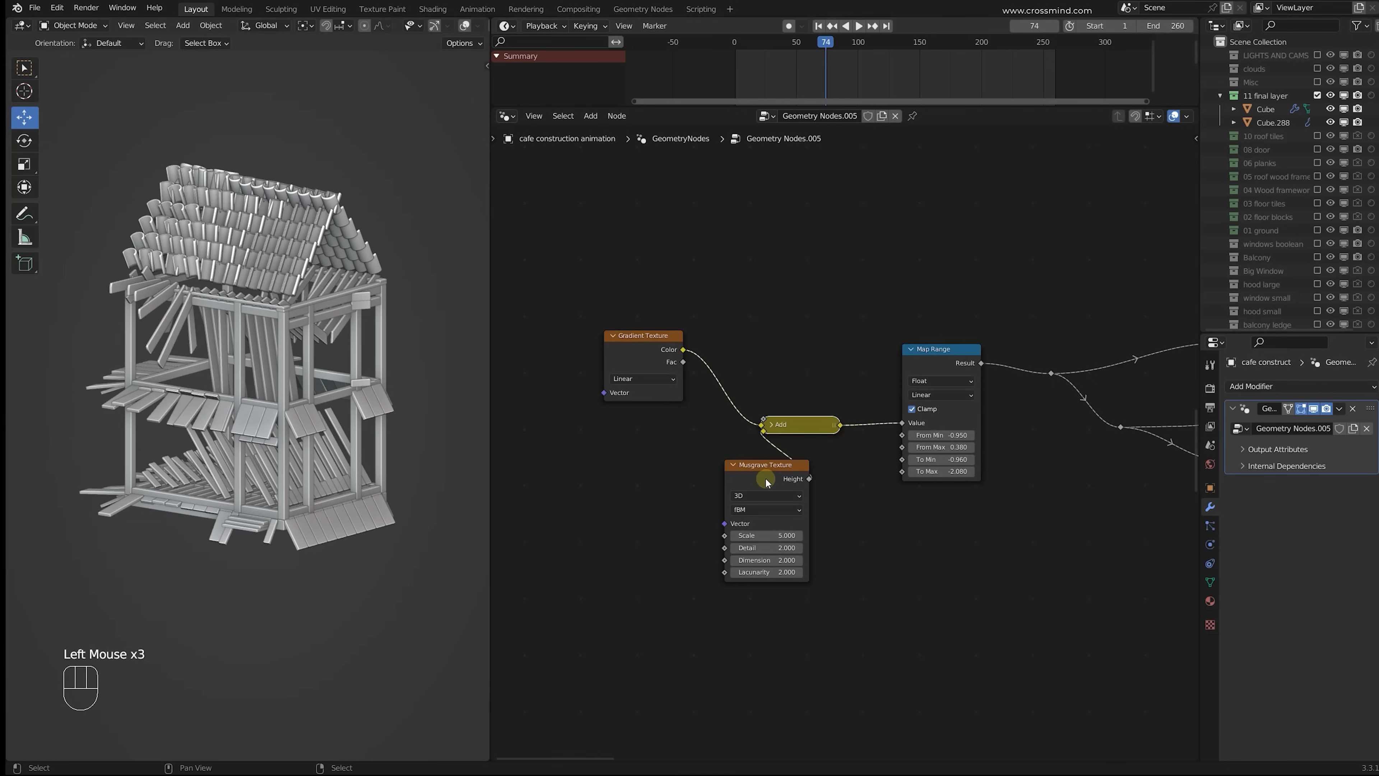
{"action": "left_click_drag", "start_coordinate": [765, 477], "coordinate": [697, 464]}
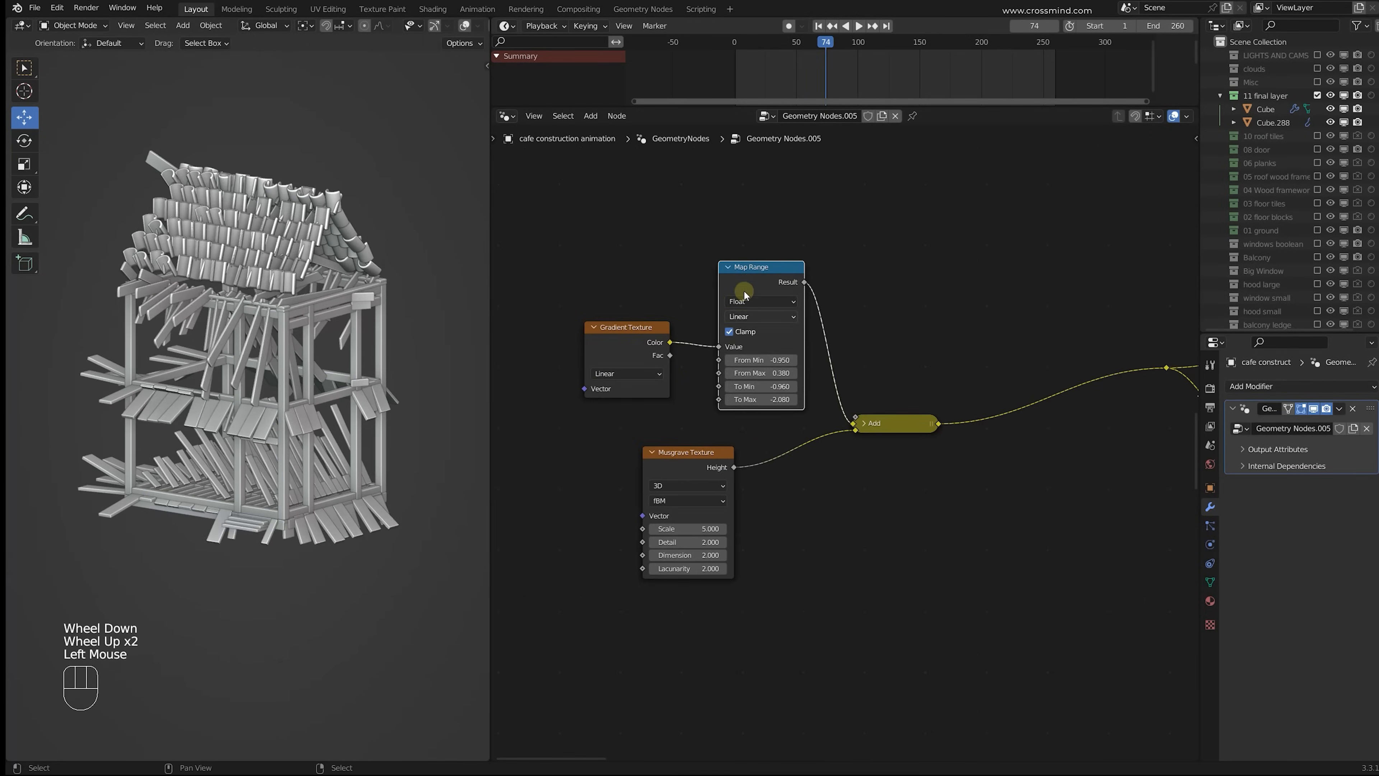
Step: Delete the Map Range, Gradient Texture and Add nodes so the Musgrave Texture drives the reroutes directly
{"action": "left_click", "coordinate": [756, 278]}
{"action": "key", "text": "ctrl+x"}
{"action": "left_click", "coordinate": [629, 337]}
{"action": "key", "text": "ctrl+x"}
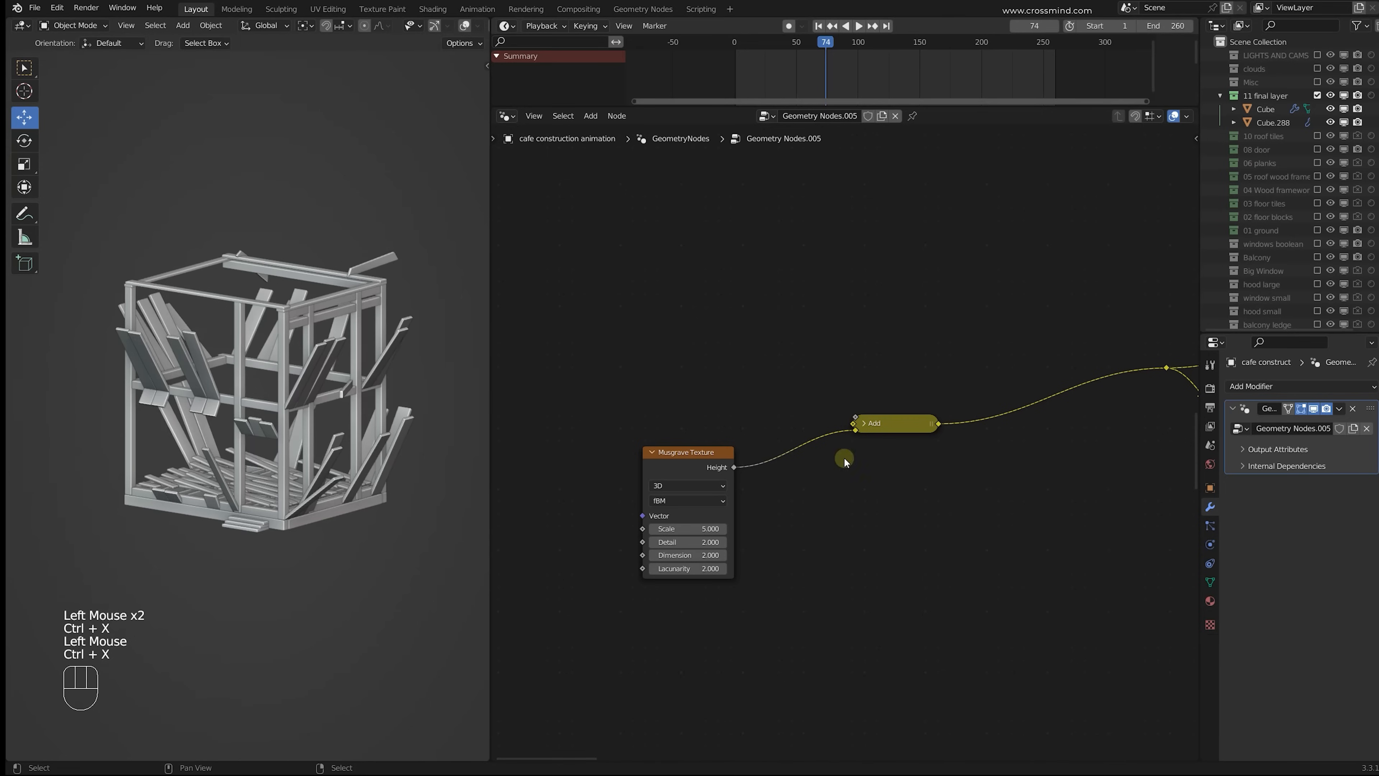
{"action": "key", "text": "ctrl+x"}
{"action": "left_click_drag", "start_coordinate": [712, 453], "coordinate": [780, 404]}
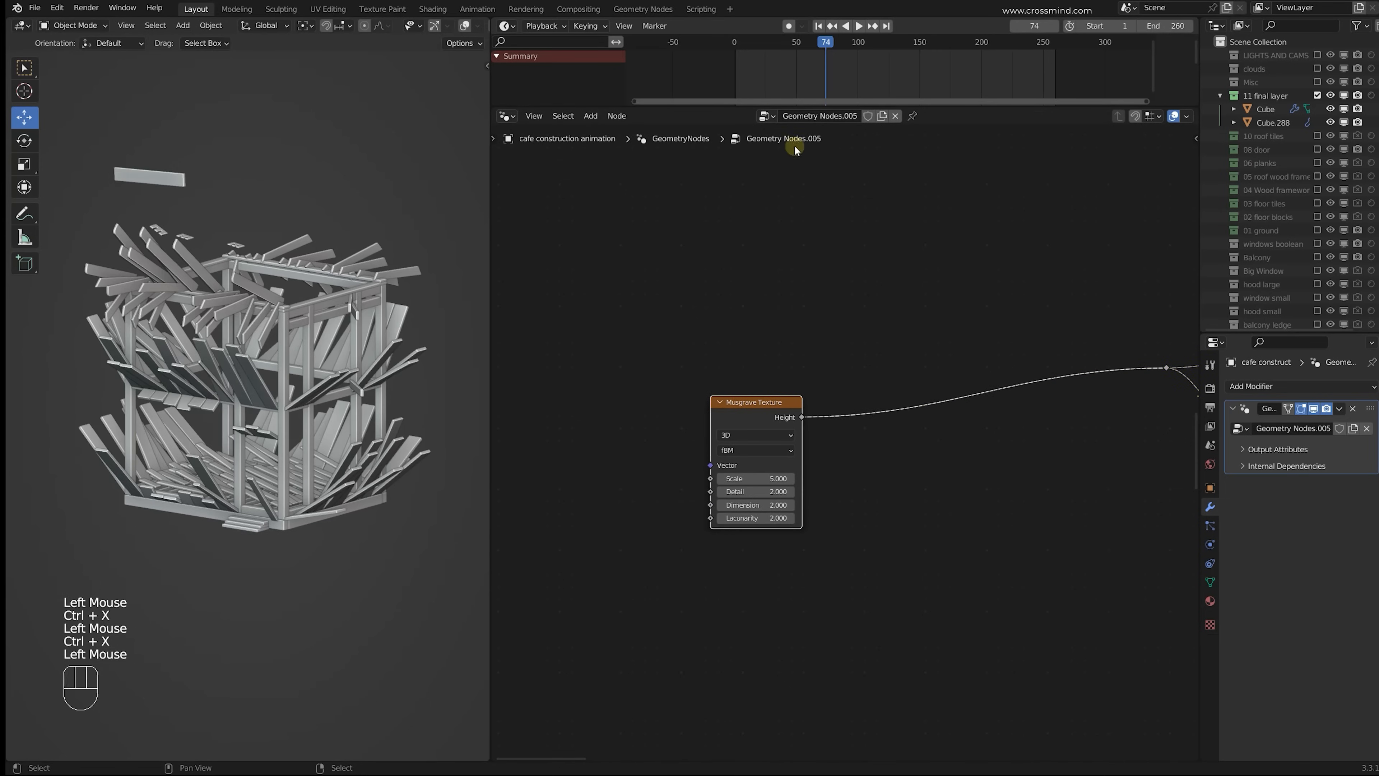
Step: At frame 150, insert a Map Range node between the Musgrave Texture and the shared reroute
{"action": "double_click", "coordinate": [802, 93]}
{"action": "left_click_drag", "start_coordinate": [853, 95], "coordinate": [918, 98]}
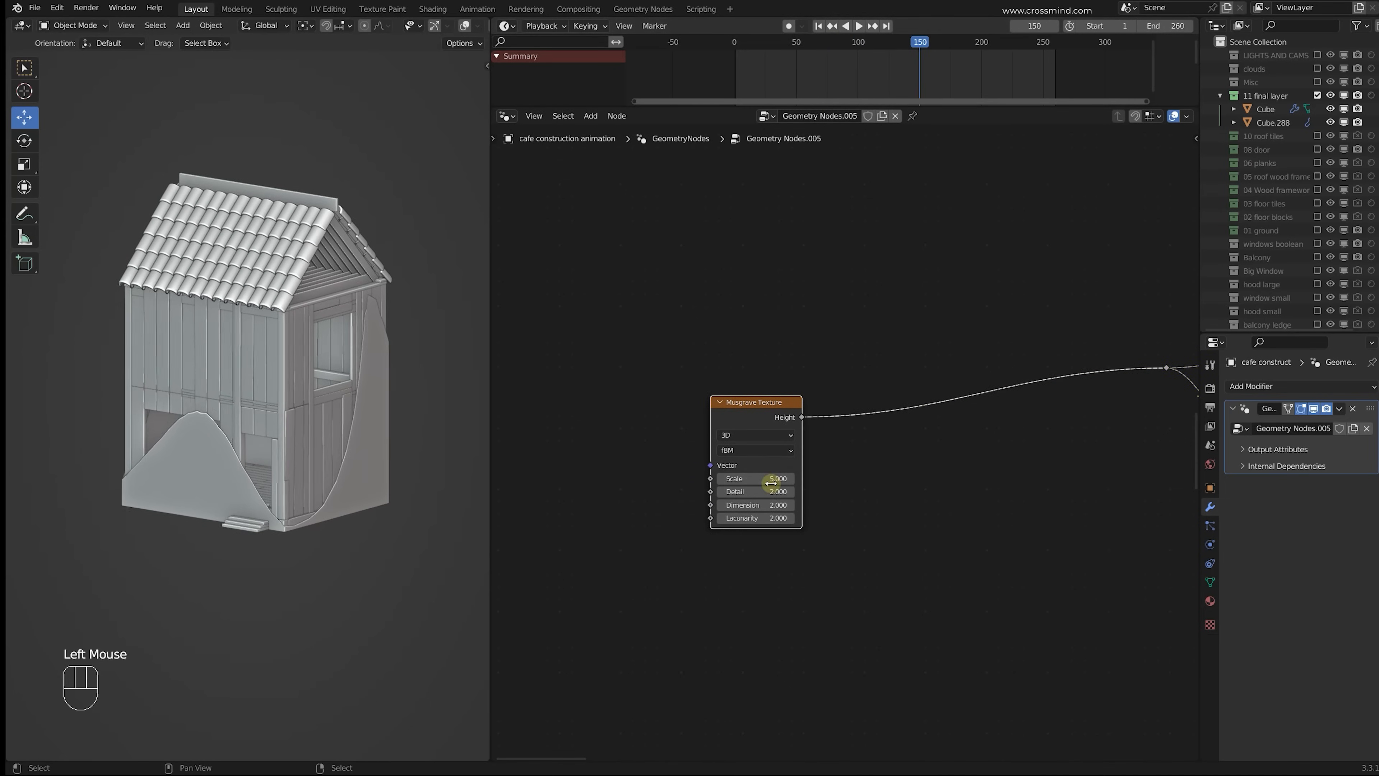
{"action": "key", "text": "shift+a"}
{"action": "left_click", "coordinate": [895, 399]}
{"action": "type", "text": "map"}
{"action": "key", "text": "Return"}
{"action": "left_click", "coordinate": [887, 381]}
Step: Set the Map Range to From Min 0.150, From Max 1.120, To Min 0.180 and To Max -13.400
{"action": "left_click_drag", "start_coordinate": [907, 512], "coordinate": [864, 512]}
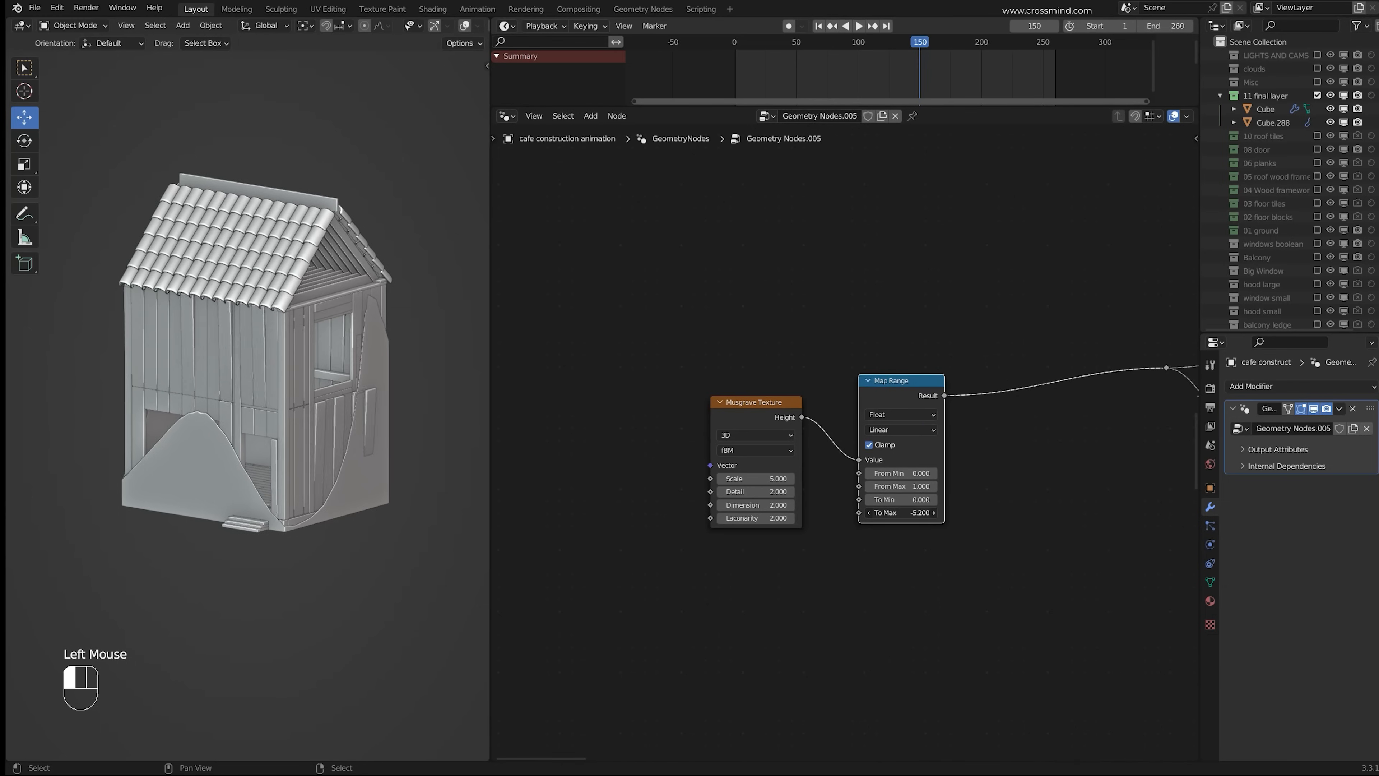
{"action": "scroll", "coordinate": [933, 537], "scroll_direction": "up", "scroll_amount": 2}
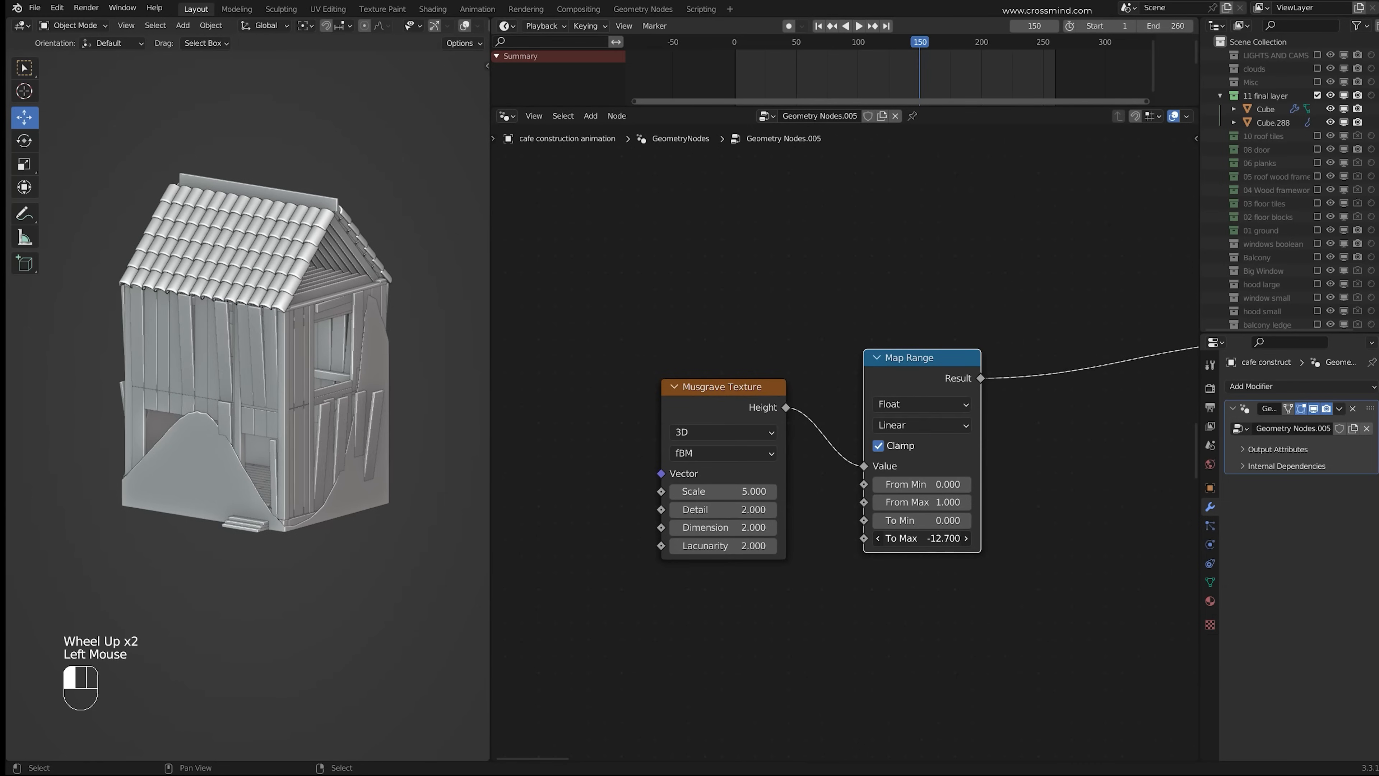
{"action": "left_click_drag", "start_coordinate": [947, 538], "coordinate": [948, 536]}
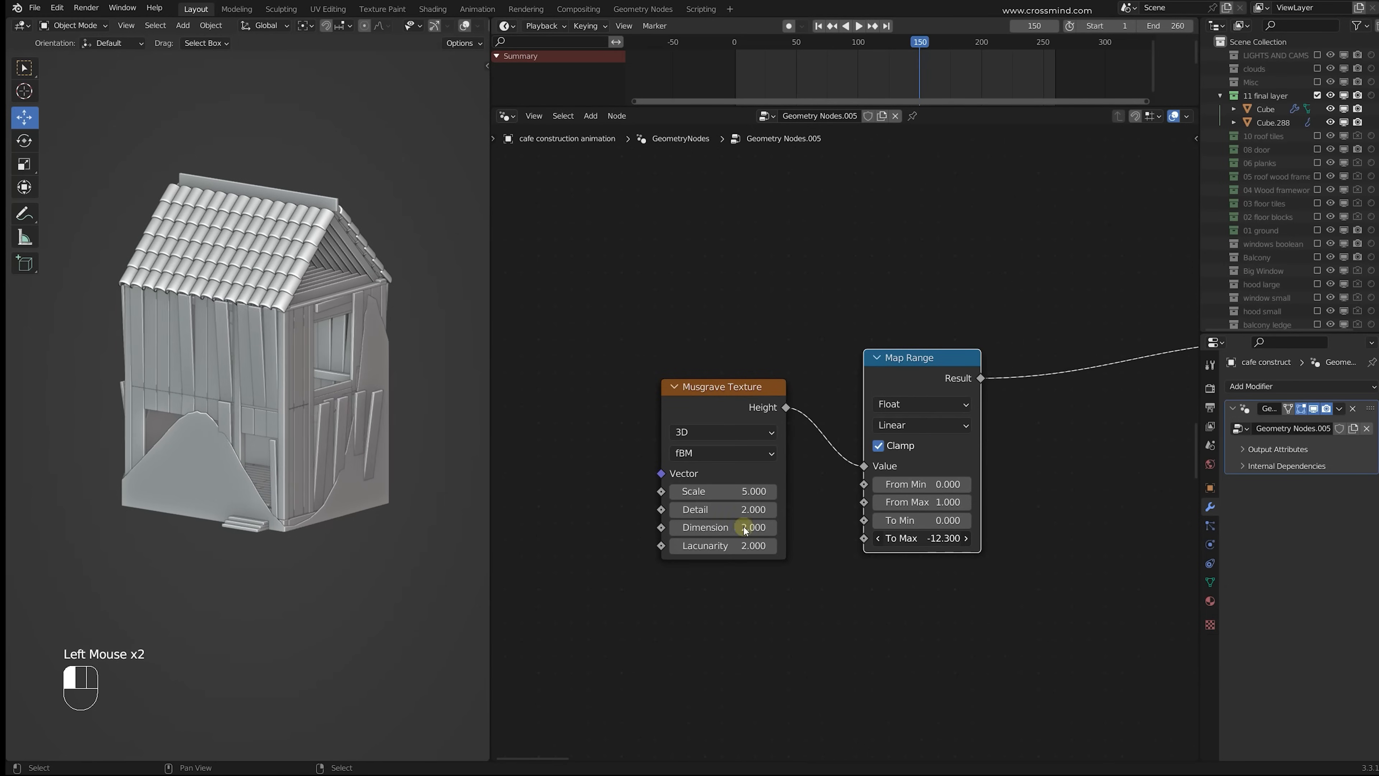
{"action": "left_click_drag", "start_coordinate": [743, 530], "coordinate": [727, 530]}
{"action": "scroll", "coordinate": [248, 396], "scroll_direction": "up", "scroll_amount": 3}
{"action": "left_click_drag", "start_coordinate": [937, 521], "coordinate": [956, 483]}
Step: Examine the wall planks' staggered assembly from other angles while scrubbing the timeline to frame 121
{"action": "middle_click_drag", "start_coordinate": [432, 415], "coordinate": [358, 407]}
{"action": "scroll", "coordinate": [358, 408], "scroll_direction": "down", "scroll_amount": 2}
{"action": "left_click_drag", "start_coordinate": [918, 91], "coordinate": [871, 100]}
{"action": "left_click", "coordinate": [881, 76]}
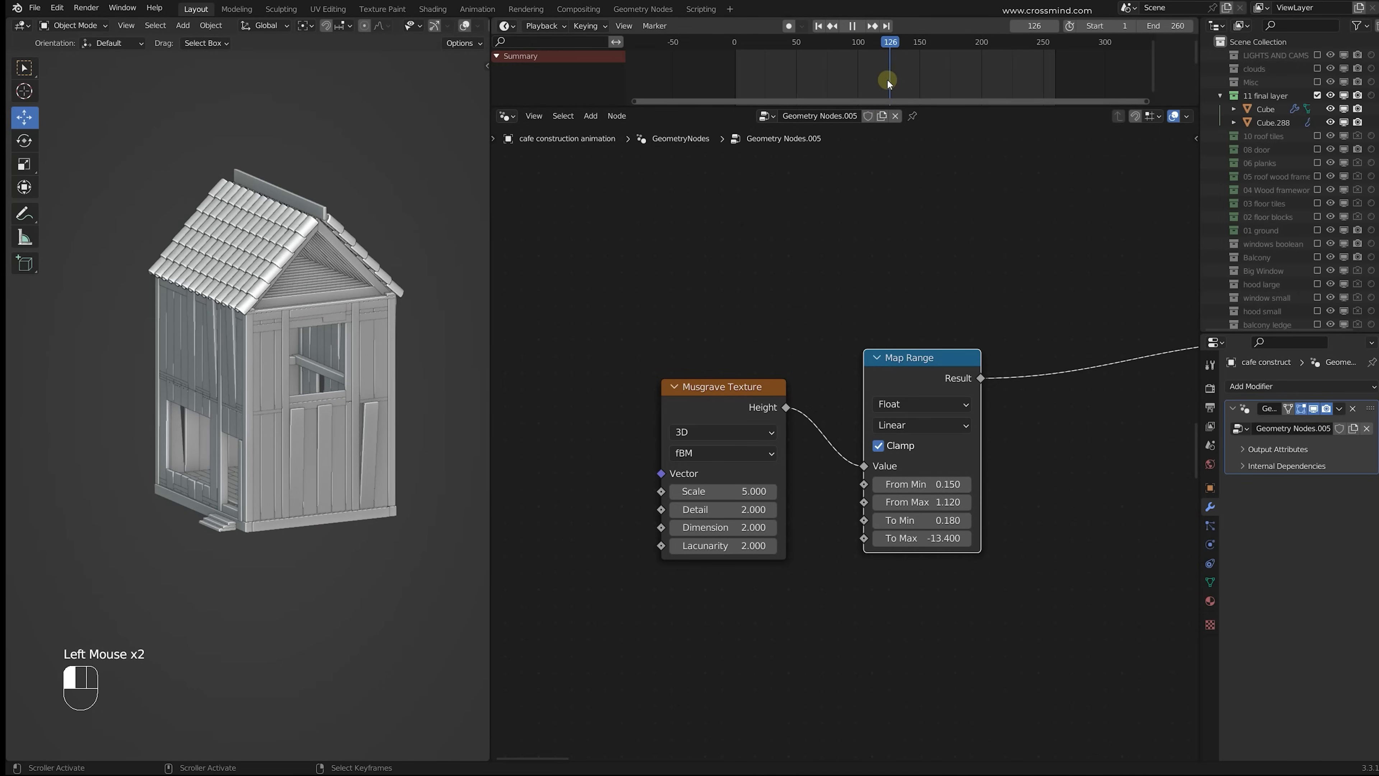
{"action": "scroll", "coordinate": [328, 369], "scroll_direction": "up", "scroll_amount": 2}
{"action": "mouse_move", "coordinate": [336, 364]}
{"action": "middle_mouse_down"}
{"action": "mouse_move", "coordinate": [304, 342]}
{"action": "mouse_move", "coordinate": [241, 349]}
{"action": "mouse_move", "coordinate": [322, 346]}
{"action": "middle_mouse_up"}
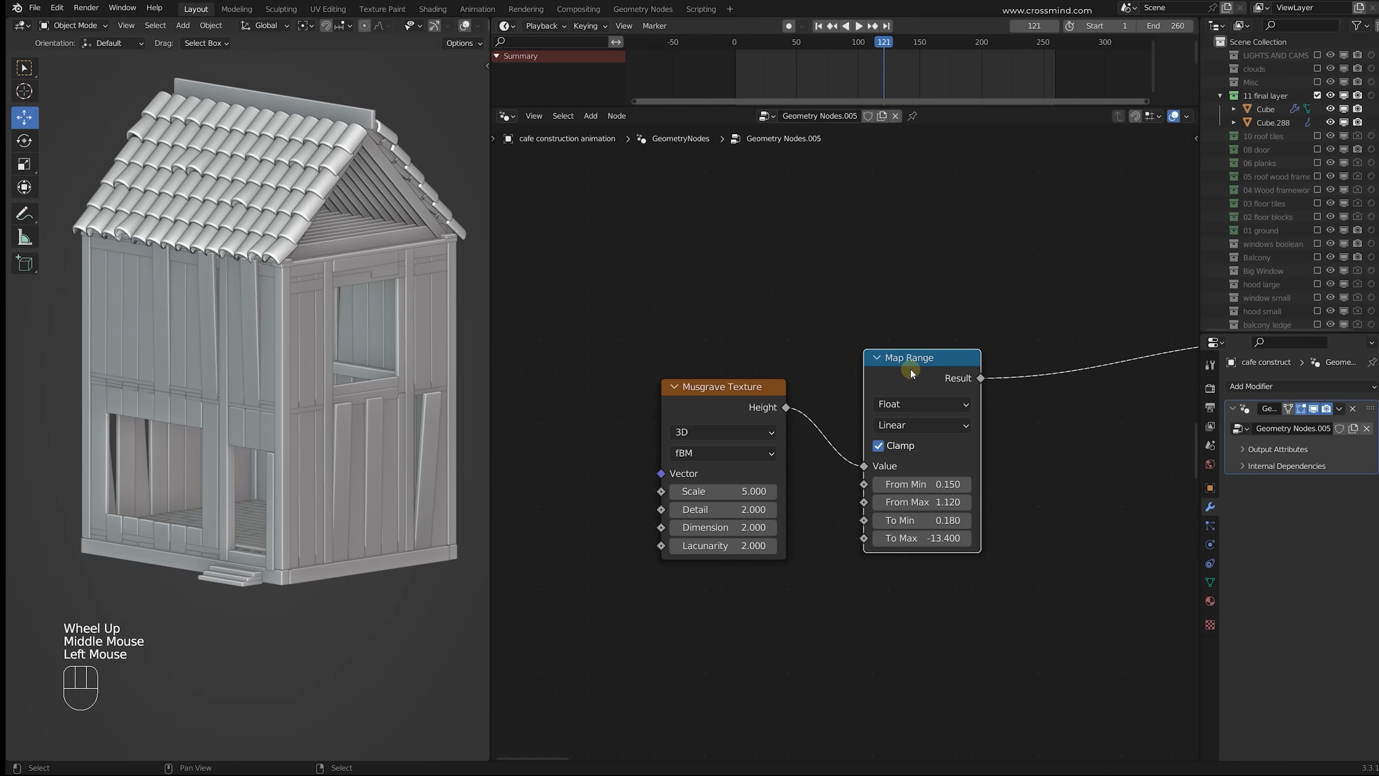
Step: Mute and unmute the Map Range node repeatedly to compare its effect on the planks
{"action": "key", "text": "m"}
{"action": "key", "text": "m"}
{"action": "key", "text": "m"}
{"action": "key", "text": "m"}
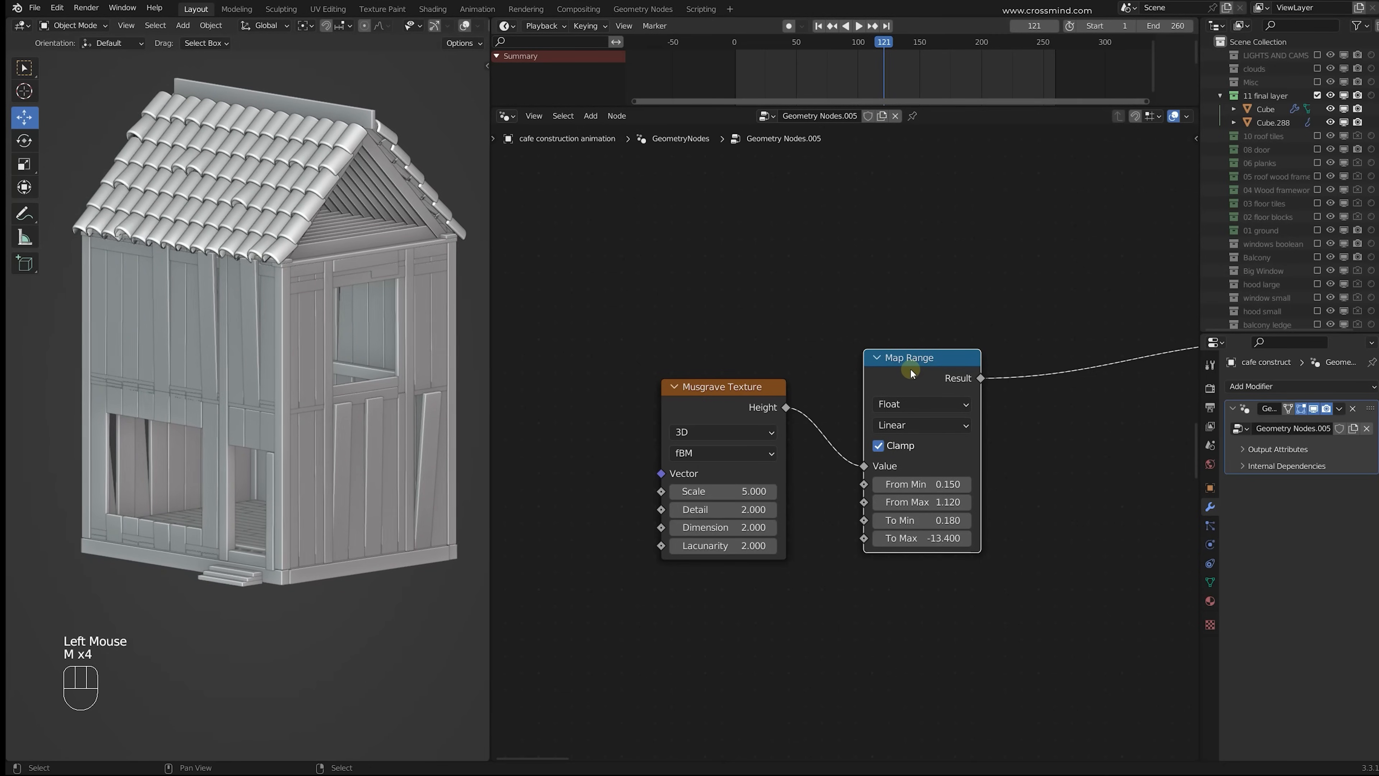
{"action": "key", "text": "m"}
{"action": "key", "text": "m"}
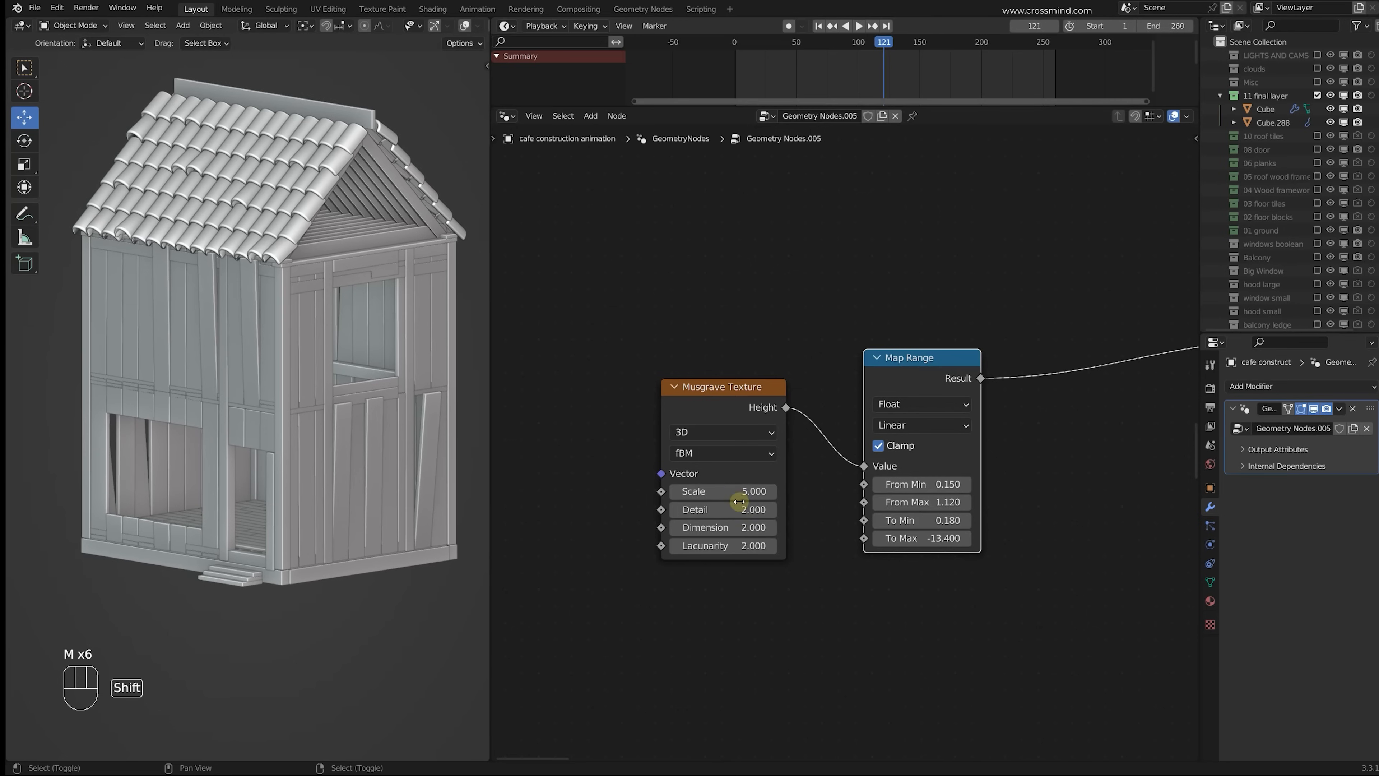
Step: Set the Musgrave Texture's Scale to 32.370, Dimension to 0.950 and Lacunarity to 1.660, and the Map Range's From Min to -0.020
{"action": "mouse_move", "coordinate": [739, 501]}
{"action": "left_mouse_down", "text": "shift"}
{"action": "mouse_move", "coordinate": [781, 501]}
{"action": "mouse_move", "coordinate": [739, 492]}
{"action": "mouse_move", "coordinate": [758, 491]}
{"action": "left_mouse_up", "text": "shift"}
{"action": "left_click_drag", "start_coordinate": [728, 509], "coordinate": [738, 510], "text": "shift"}
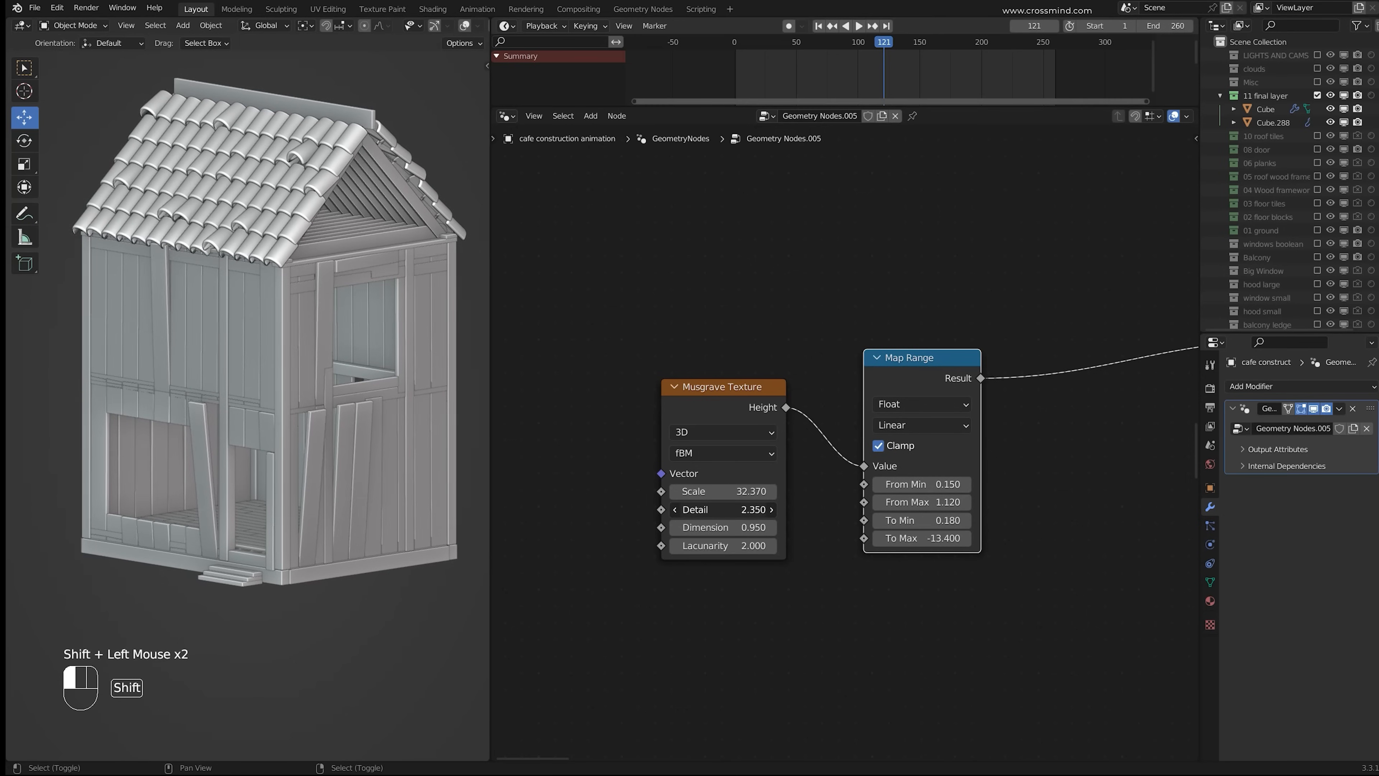
{"action": "left_click_drag", "start_coordinate": [743, 546], "coordinate": [730, 546], "text": "shift"}
{"action": "left_click_drag", "start_coordinate": [923, 485], "coordinate": [921, 485], "text": "shift"}
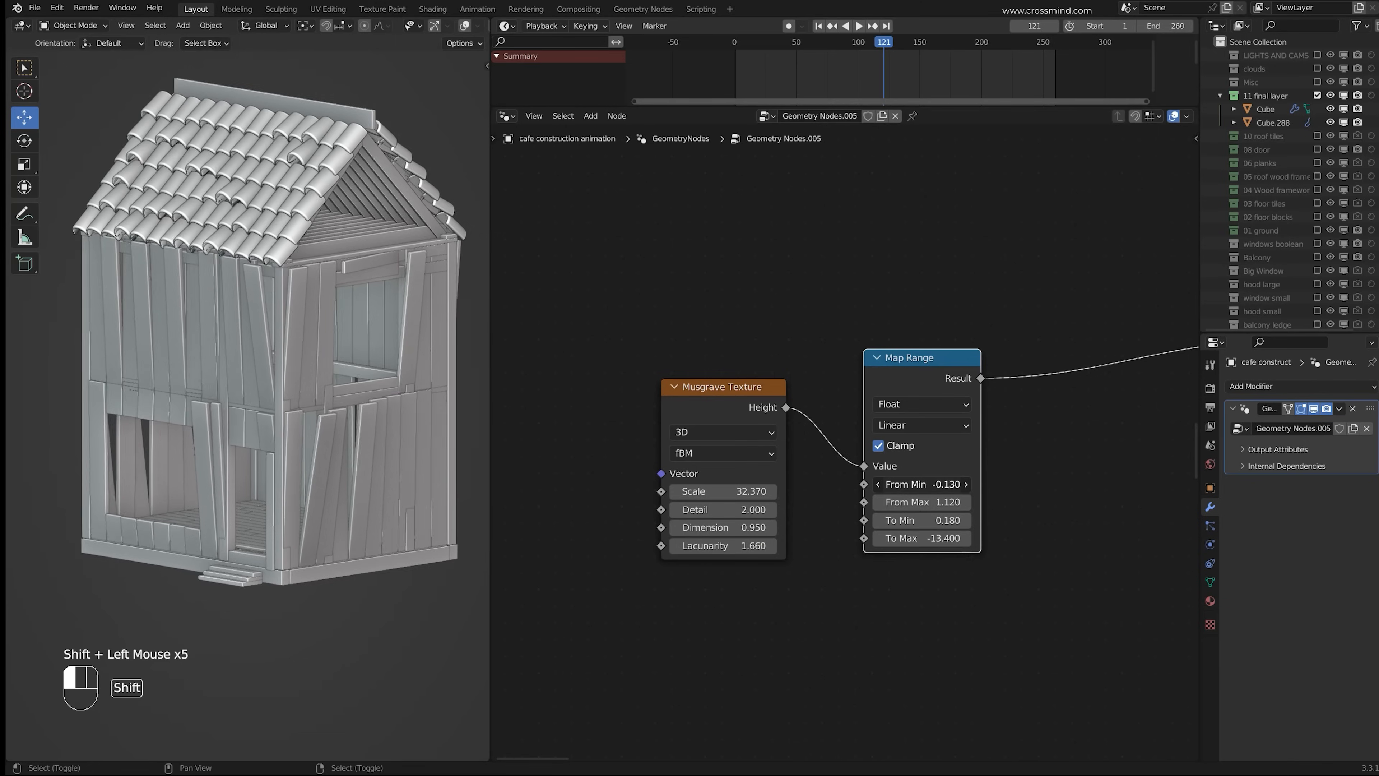
{"action": "middle_click_drag", "start_coordinate": [255, 433], "coordinate": [8, 485]}
{"action": "scroll", "coordinate": [206, 470], "scroll_direction": "down", "scroll_amount": 1}
{"action": "middle_click_drag", "start_coordinate": [365, 449], "coordinate": [310, 448]}
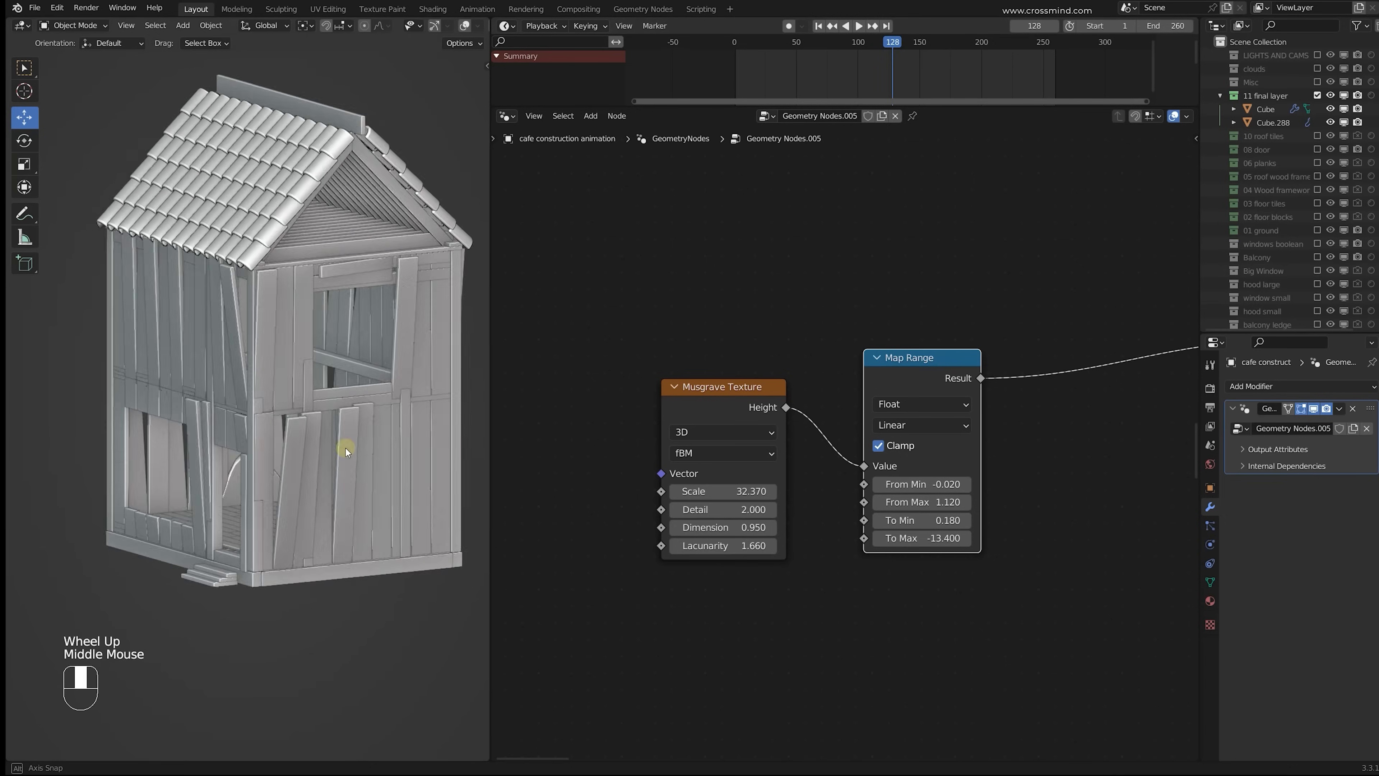
{"action": "middle_click_drag", "start_coordinate": [361, 451], "coordinate": [413, 449]}
Step: In the complete cafe scene, select the Animation Plane building and isolate it in local view
{"action": "left_click_drag", "start_coordinate": [89, 78], "coordinate": [432, 601]}
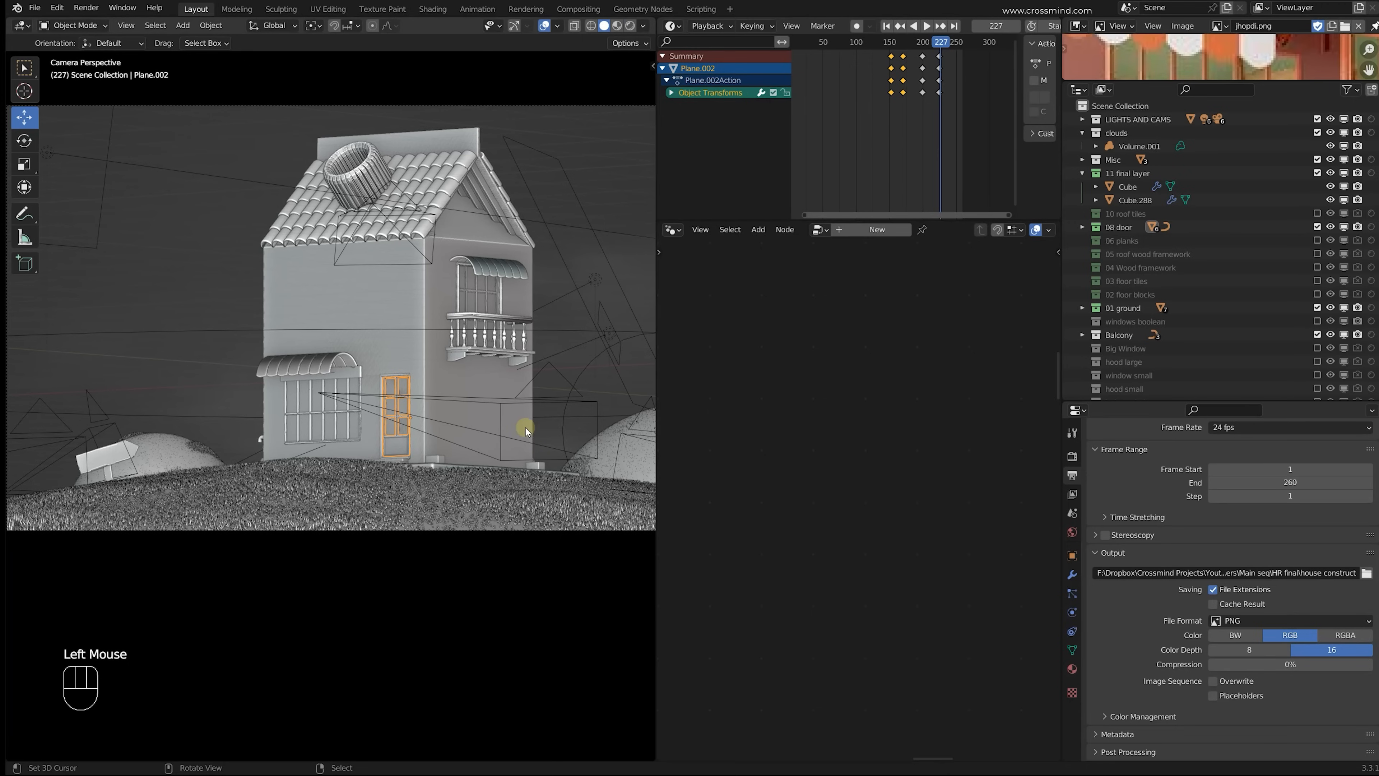
{"action": "middle_click_drag", "start_coordinate": [472, 413], "coordinate": [490, 406], "text": "shift"}
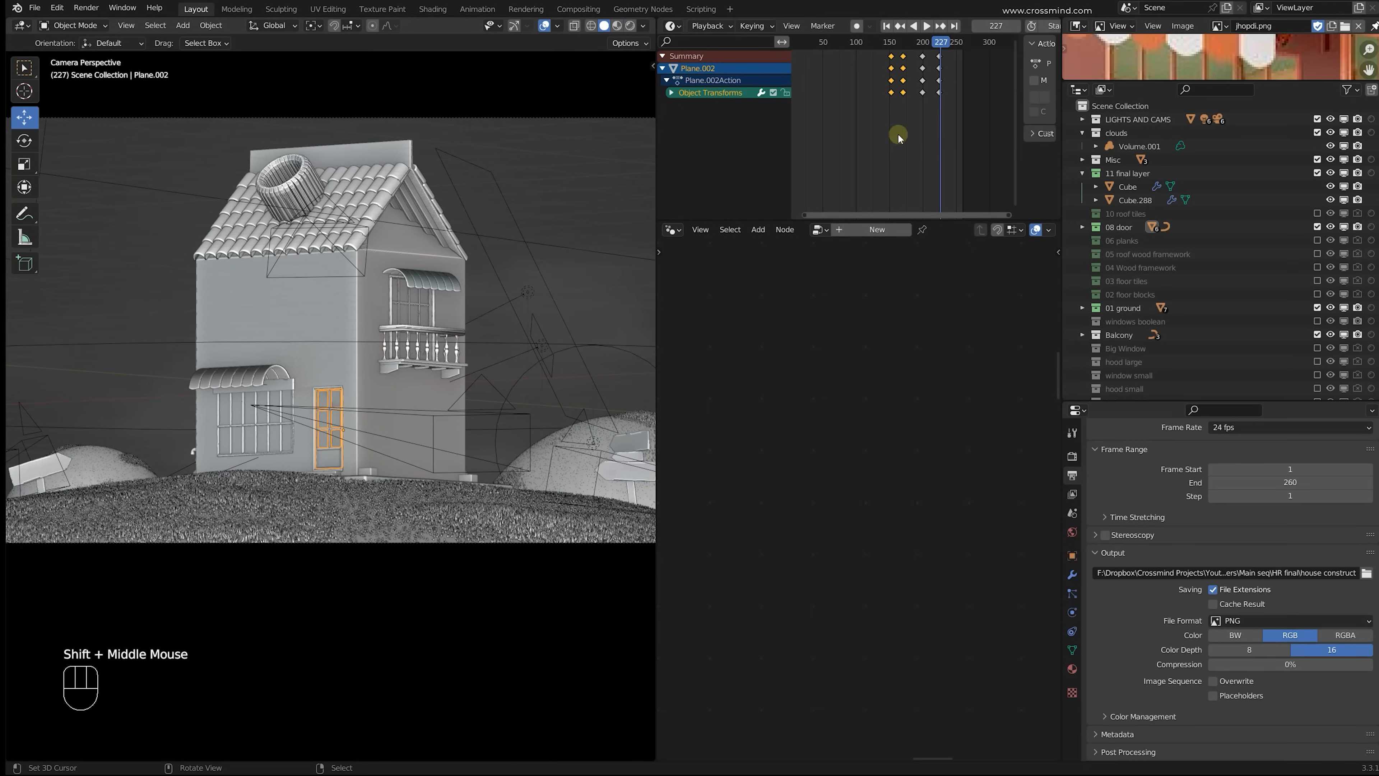
{"action": "right_click", "coordinate": [391, 174]}
{"action": "right_click", "coordinate": [391, 173]}
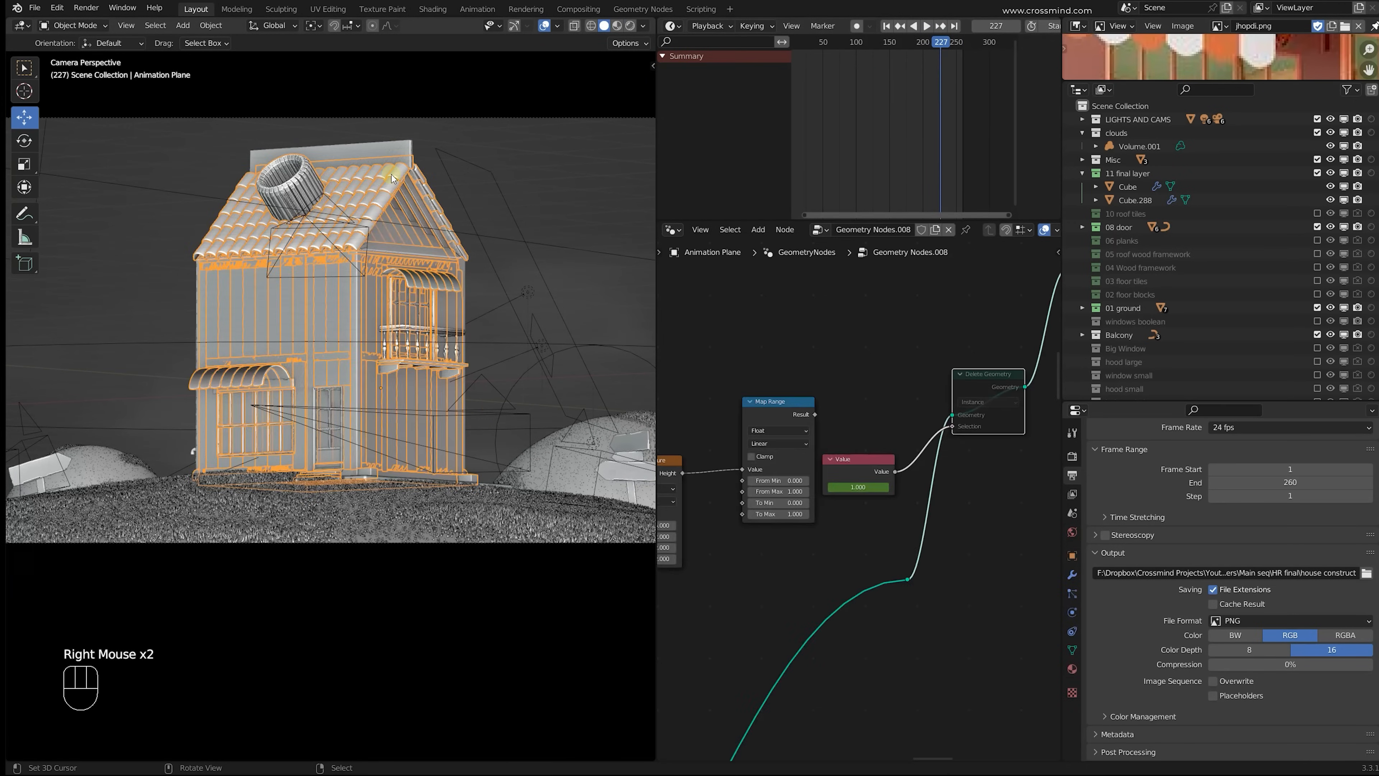
{"action": "key", "text": "KP_Decimal"}
Step: Scrub the isolated building's timeline to examine how the hoods, balcony and chimney assemble, then leave local view
{"action": "left_click", "coordinate": [911, 145]}
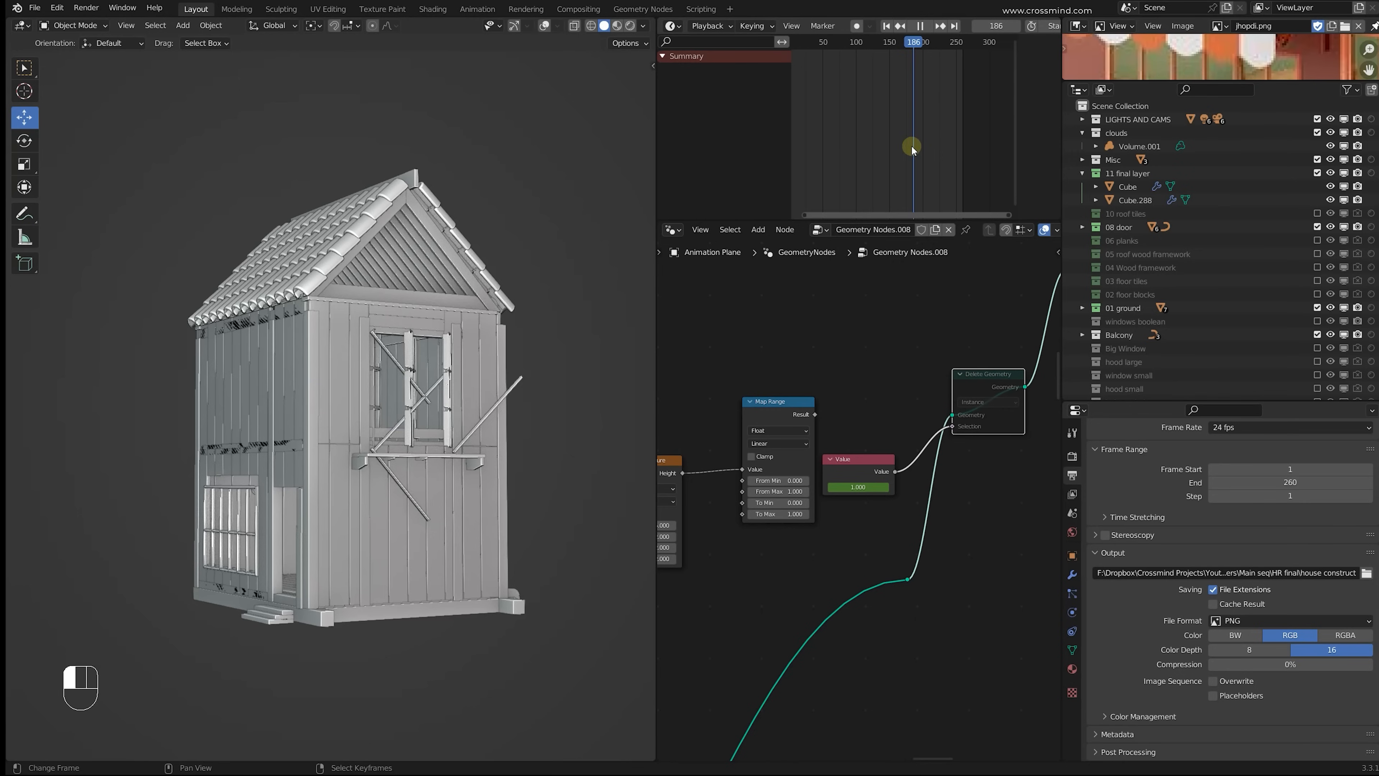
{"action": "key", "text": "space"}
{"action": "left_click", "coordinate": [642, 25]}
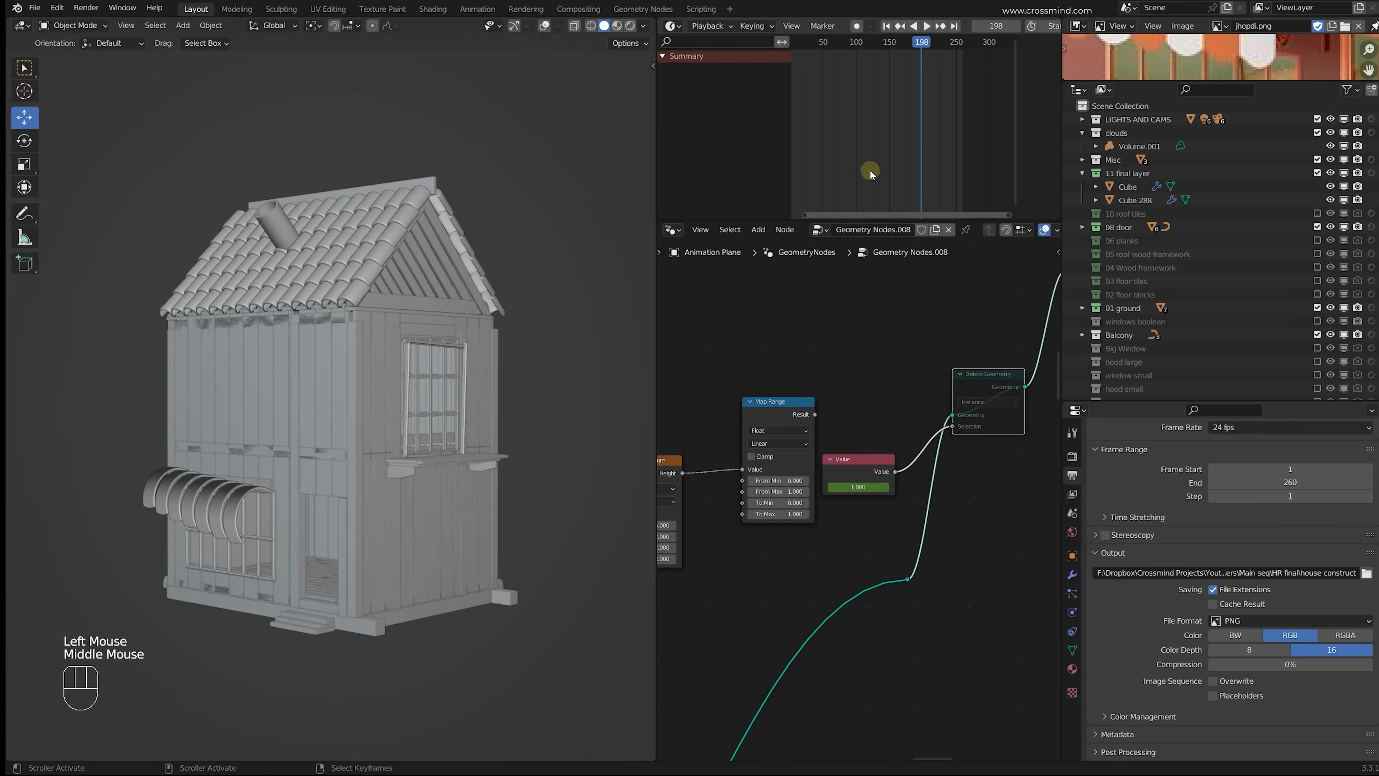
{"action": "left_click_drag", "start_coordinate": [870, 169], "coordinate": [930, 164]}
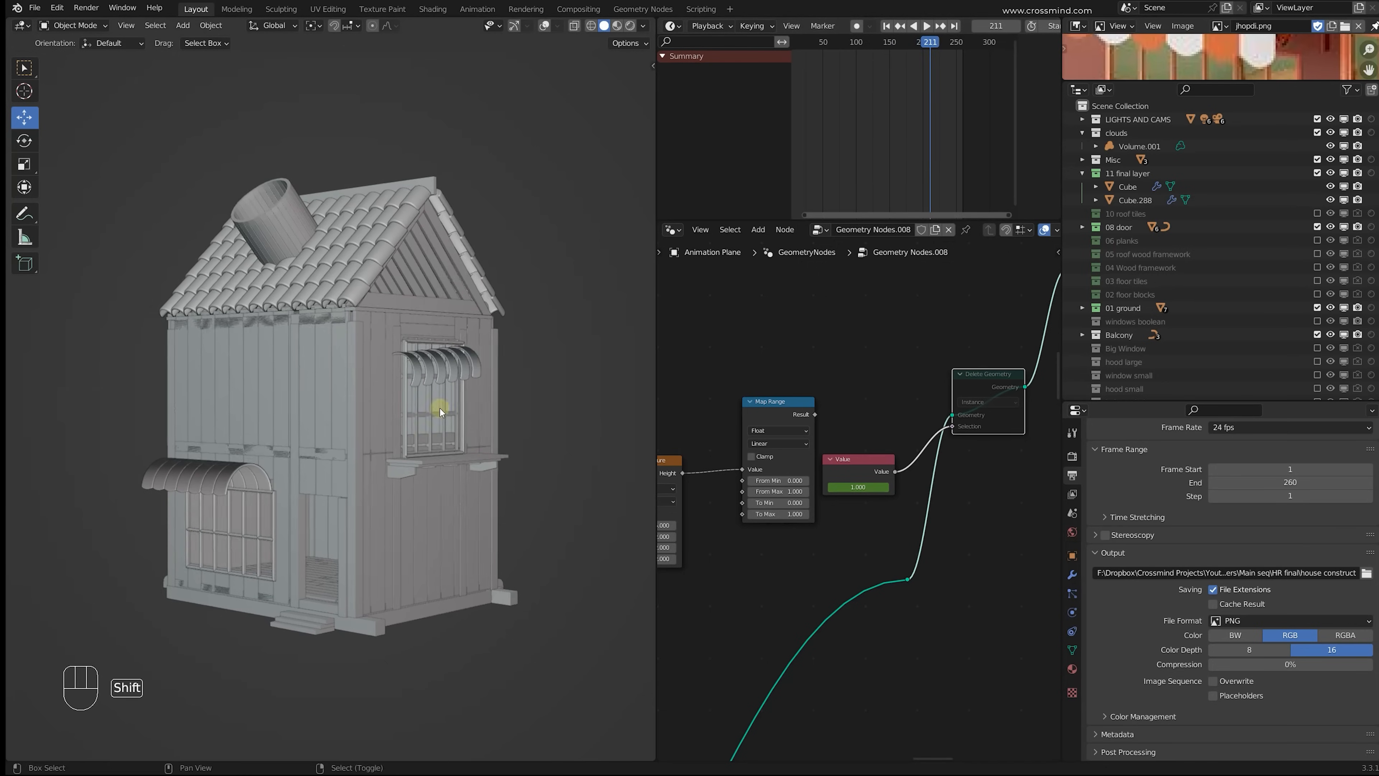
{"action": "middle_click_drag", "start_coordinate": [440, 408], "coordinate": [404, 370], "text": "shift"}
{"action": "scroll", "coordinate": [404, 369], "scroll_direction": "up", "scroll_amount": 2}
{"action": "left_click_drag", "start_coordinate": [936, 140], "coordinate": [953, 141]}
{"action": "key", "text": "KP_Divide"}
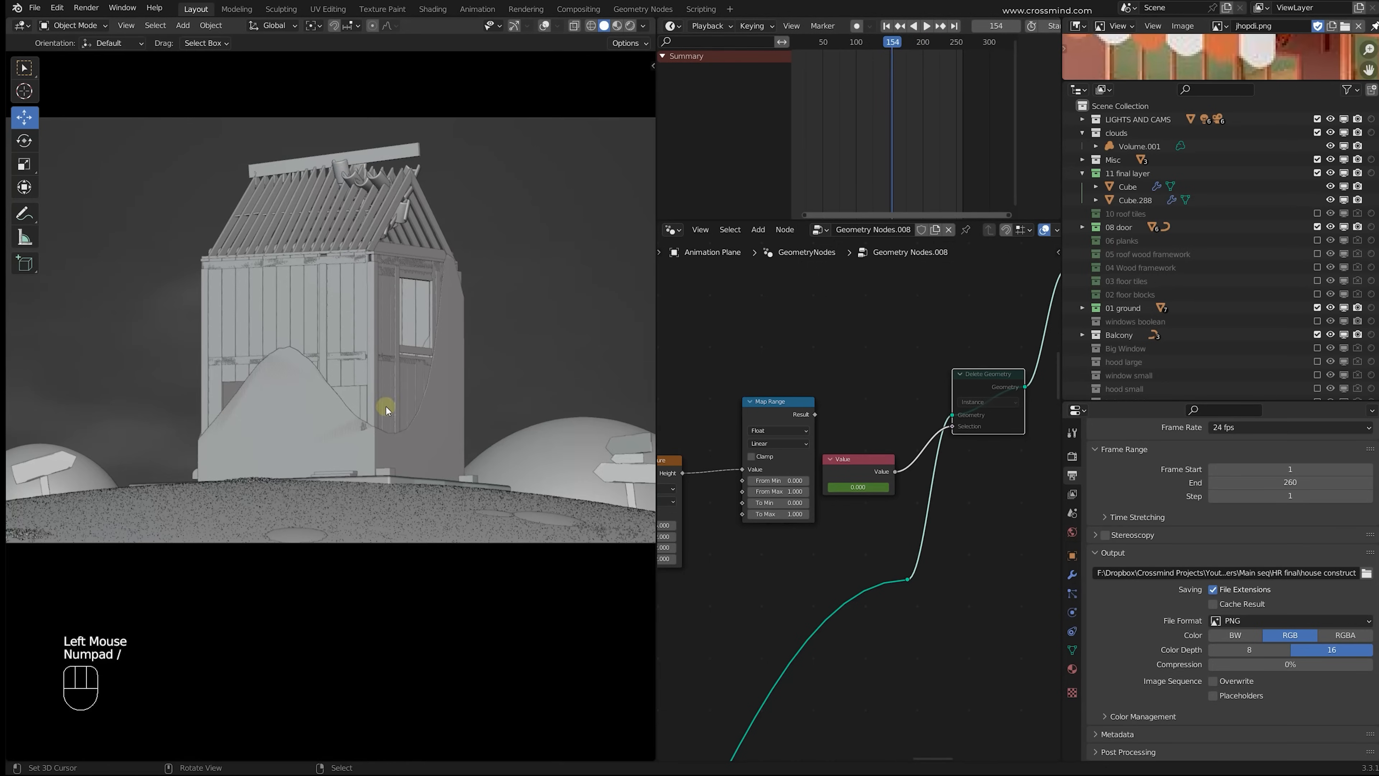
Step: Advance the timeline to frame 236 and select the baluster curve on the balcony for closer inspection
{"action": "scroll", "coordinate": [402, 404], "scroll_direction": "up", "scroll_amount": 3}
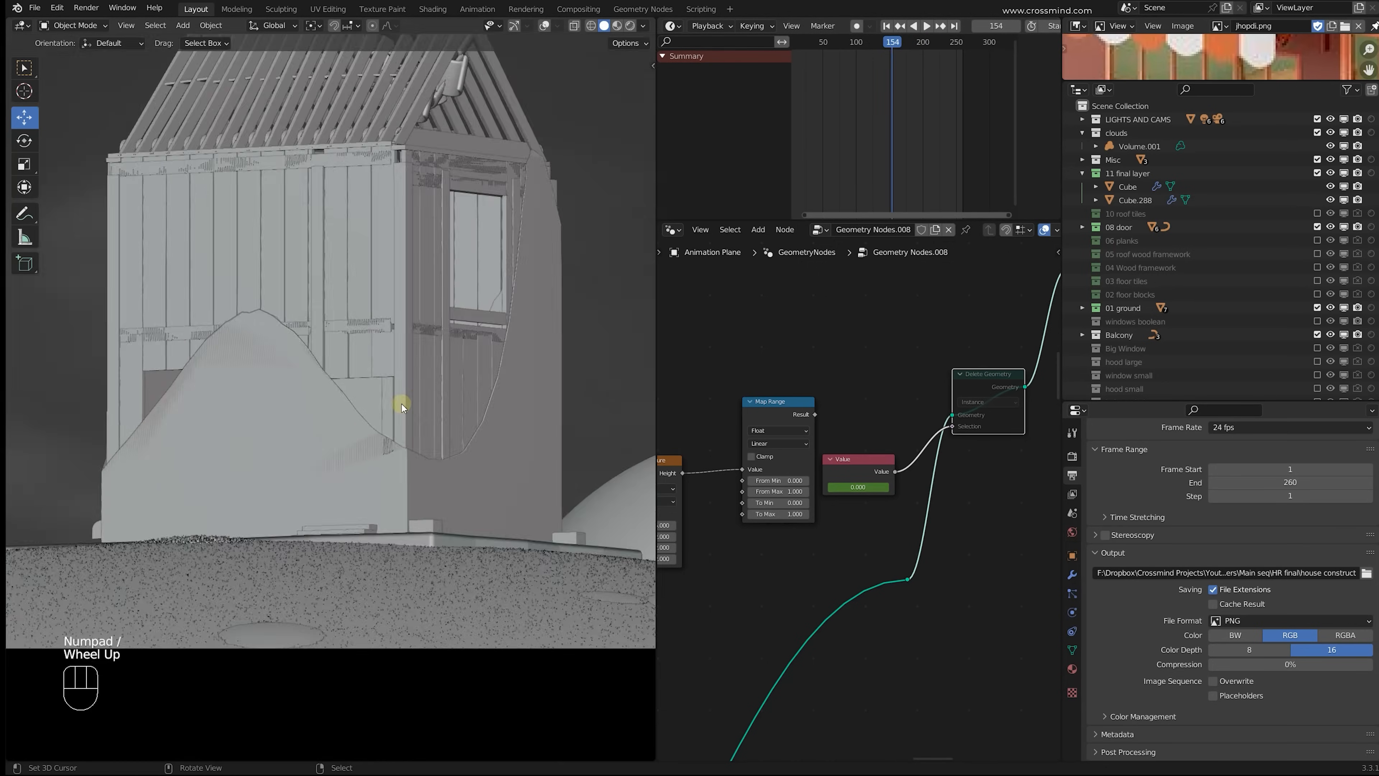
{"action": "scroll", "coordinate": [401, 404], "scroll_direction": "up", "scroll_amount": 2}
{"action": "left_click", "coordinate": [947, 98]}
{"action": "middle_click_drag", "start_coordinate": [474, 333], "coordinate": [410, 369], "text": "shift"}
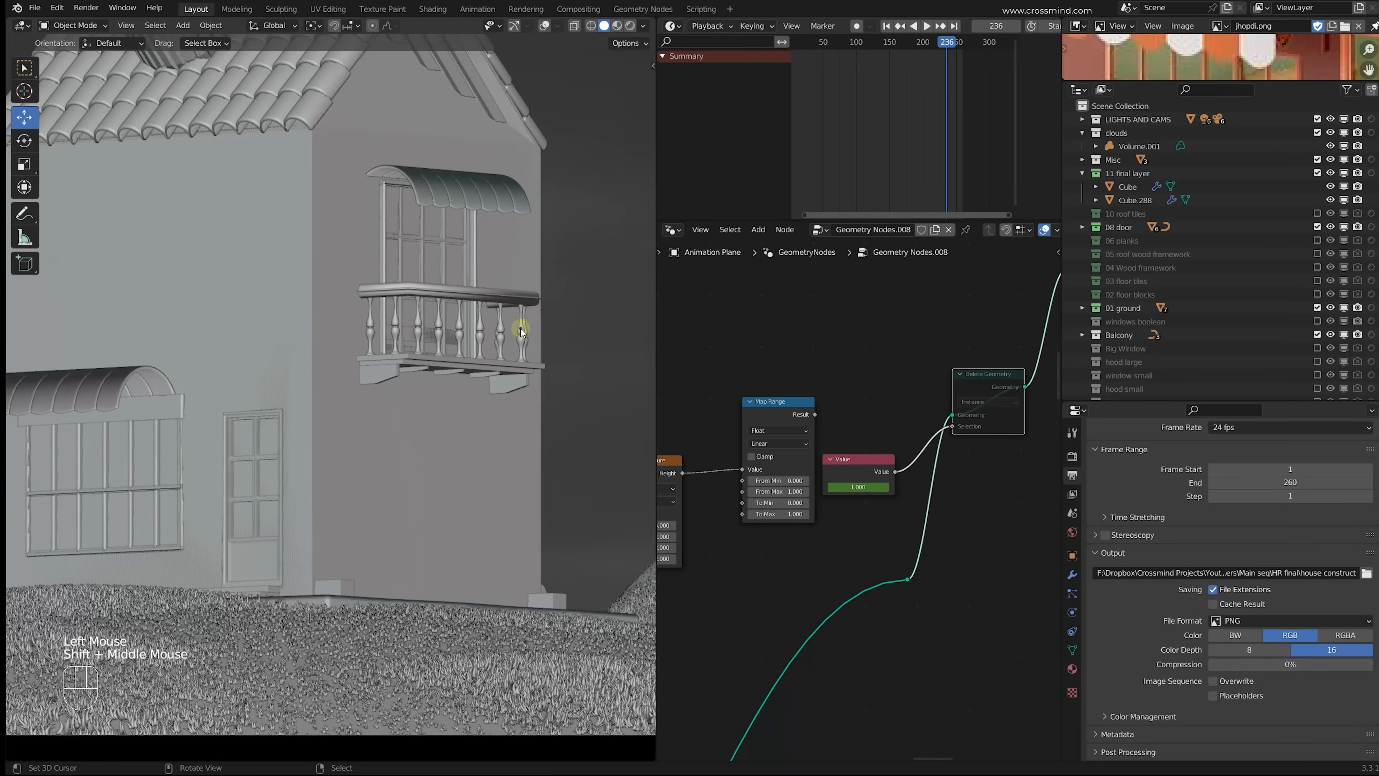
{"action": "right_click", "coordinate": [519, 327]}
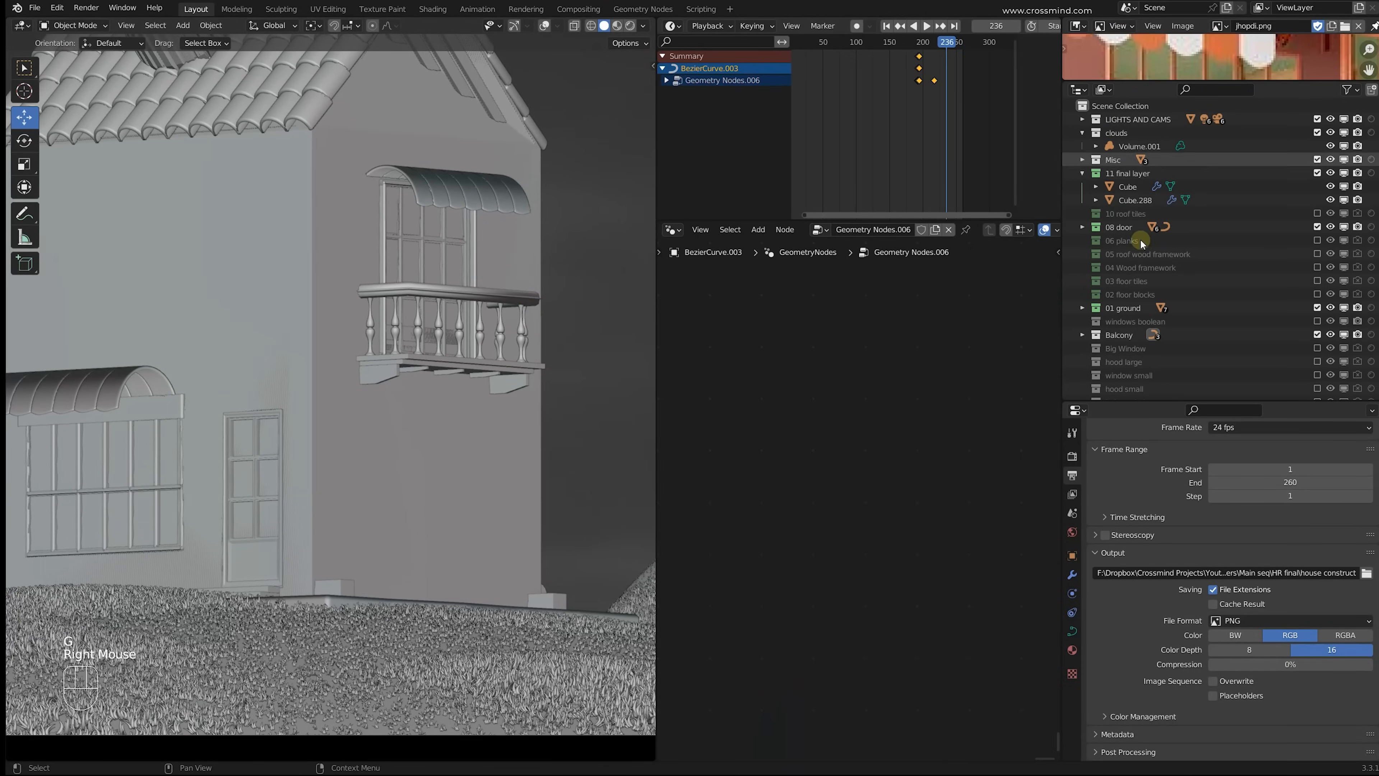
Step: Exclude the clouds and 01 ground collections and scrub the timeline to frame 210 to examine the balcony's assembly
{"action": "left_click", "coordinate": [1317, 133]}
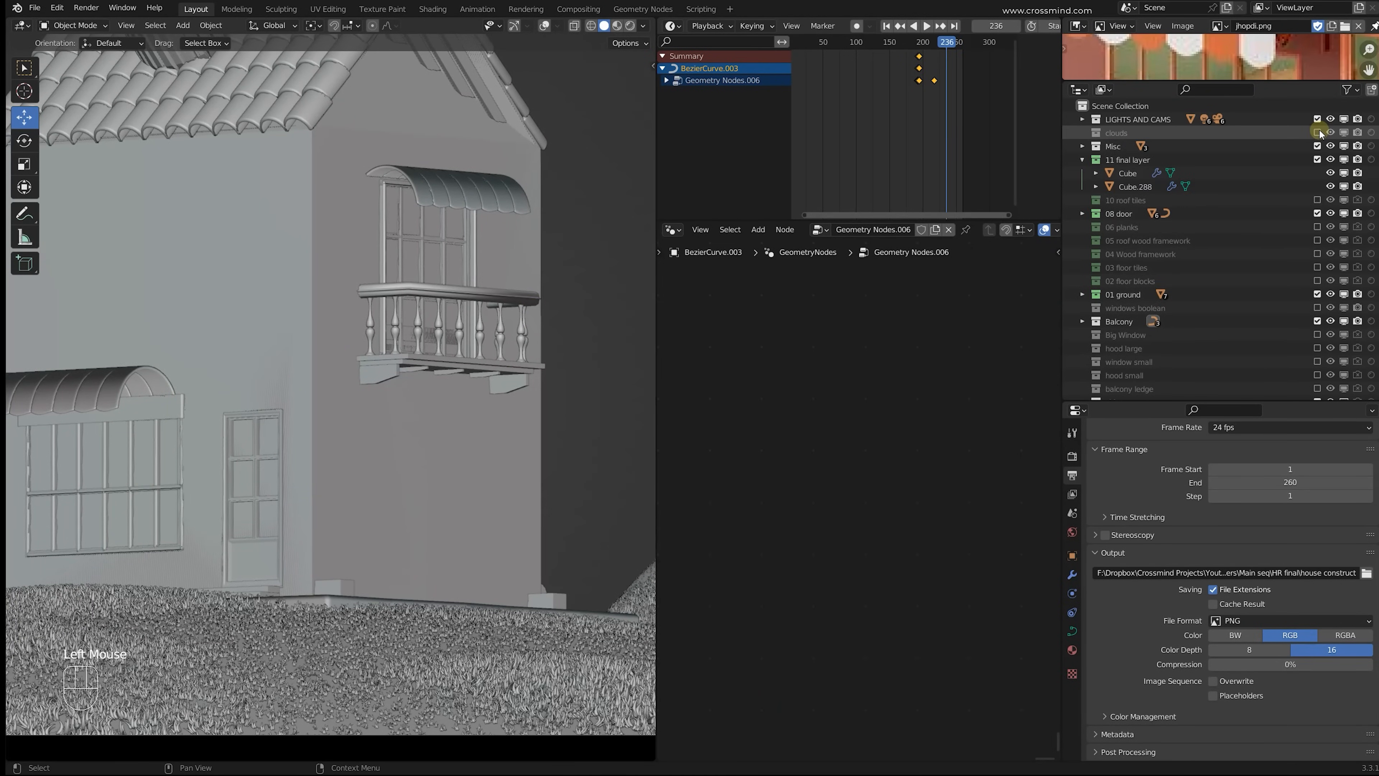
{"action": "left_click", "coordinate": [1318, 294]}
{"action": "middle_click_drag", "start_coordinate": [581, 336], "coordinate": [520, 376], "text": "shift"}
{"action": "left_click", "coordinate": [867, 156]}
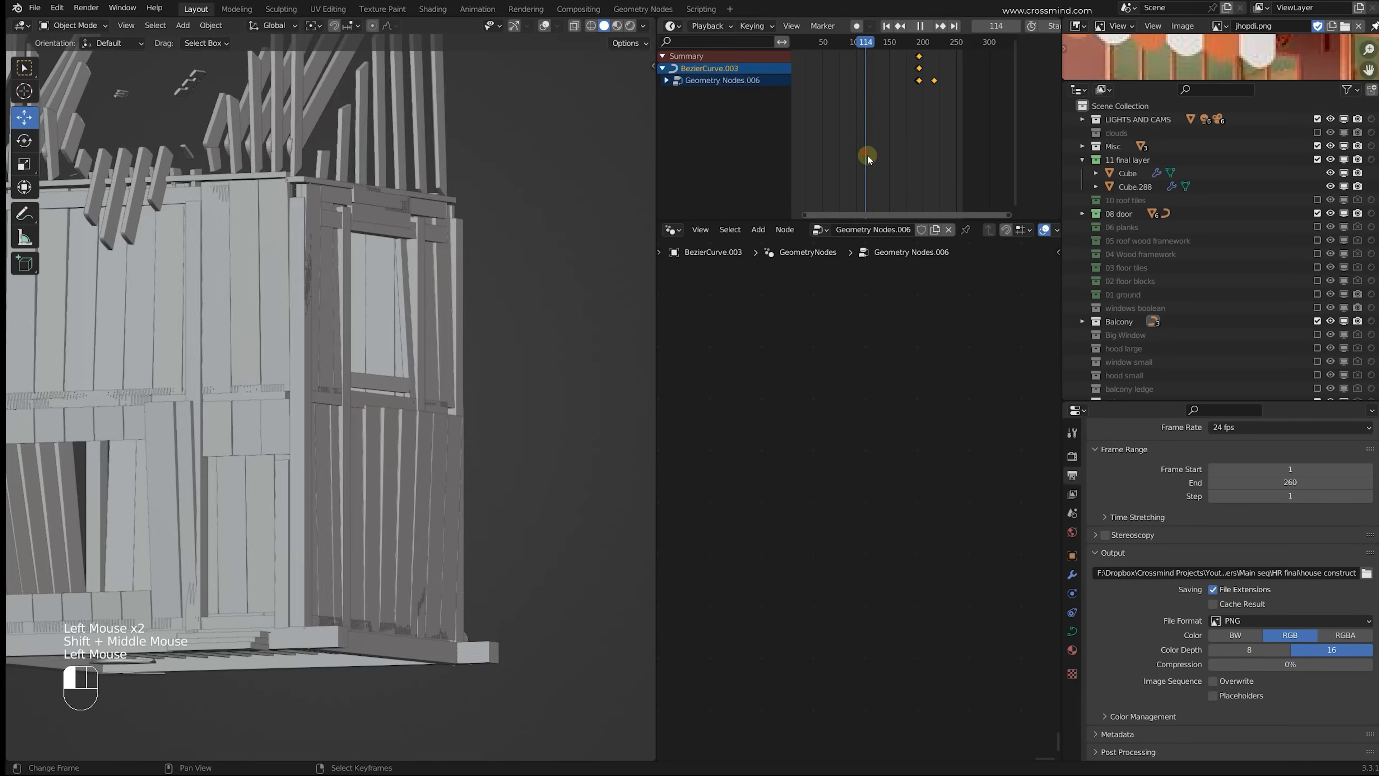
{"action": "left_click_drag", "start_coordinate": [867, 154], "coordinate": [926, 158]}
{"action": "scroll", "coordinate": [576, 308], "scroll_direction": "up", "scroll_amount": 2, "text": "shift"}
{"action": "scroll", "coordinate": [422, 374], "scroll_direction": "up", "scroll_amount": 5}
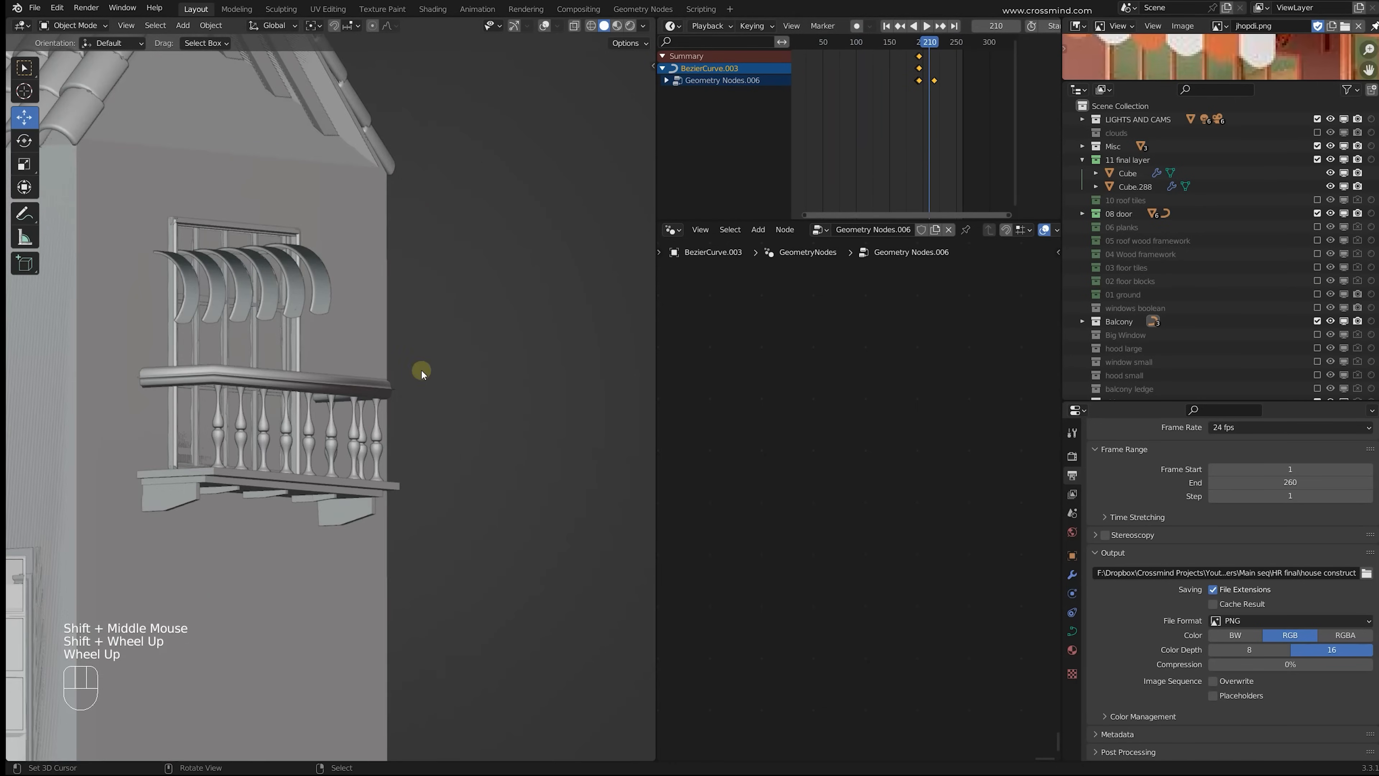
Step: Expand the Balcony collection and hide BezierCurve.003 while keeping the handrail's BezierCurve visible
{"action": "left_click", "coordinate": [1126, 321]}
{"action": "scroll", "coordinate": [1126, 321], "scroll_direction": "down", "scroll_amount": 2}
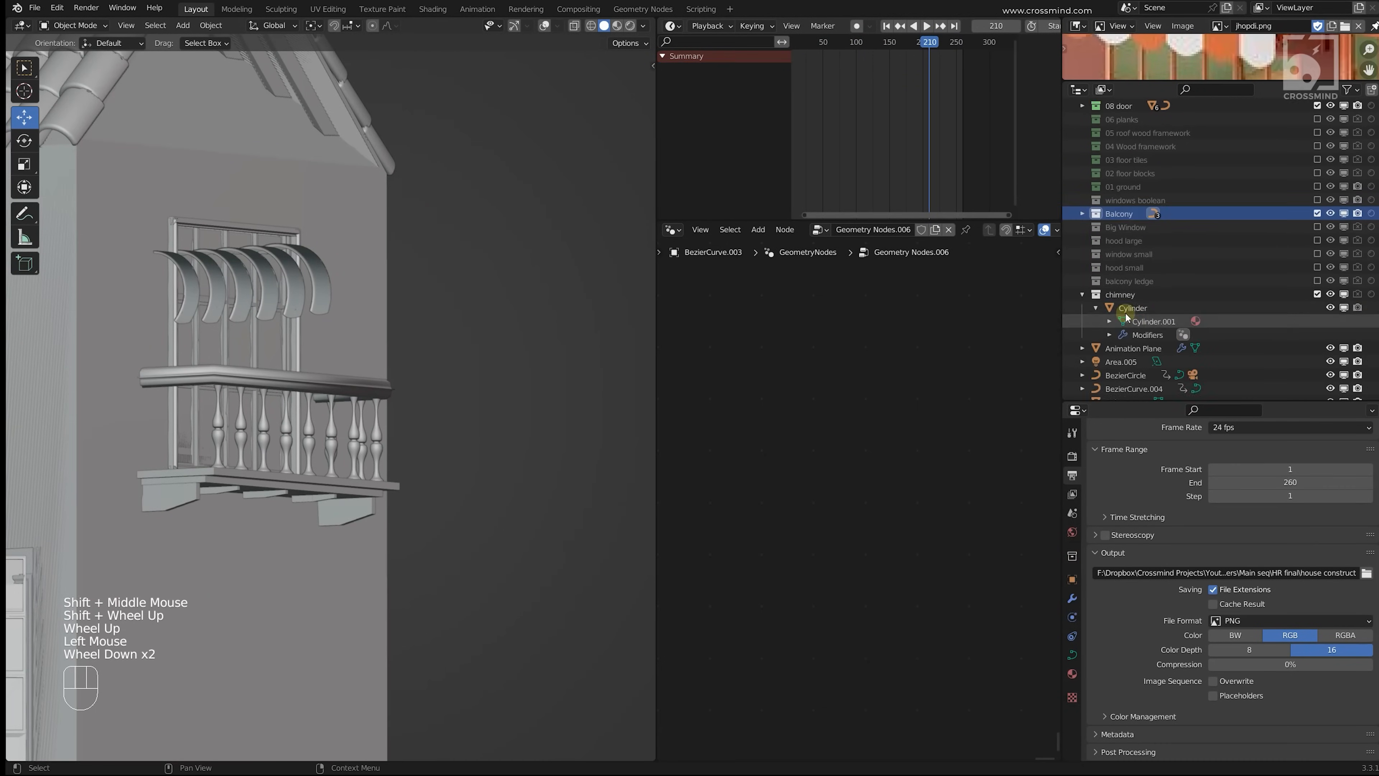
{"action": "left_click", "coordinate": [1082, 214]}
{"action": "left_click", "coordinate": [1154, 241]}
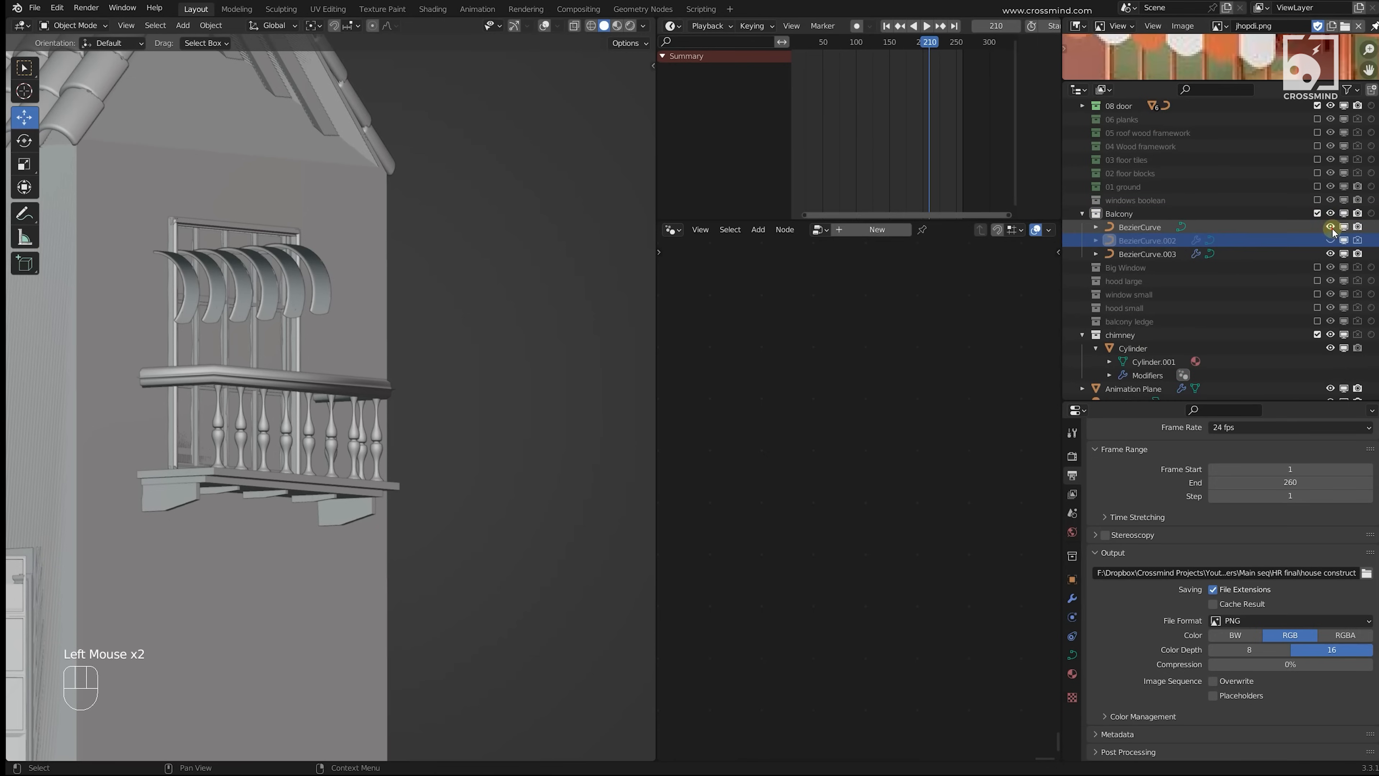
{"action": "left_click", "coordinate": [1330, 227]}
{"action": "left_click", "coordinate": [1330, 253]}
{"action": "left_click", "coordinate": [1330, 227]}
{"action": "scroll", "coordinate": [578, 369], "scroll_direction": "up", "scroll_amount": 2}
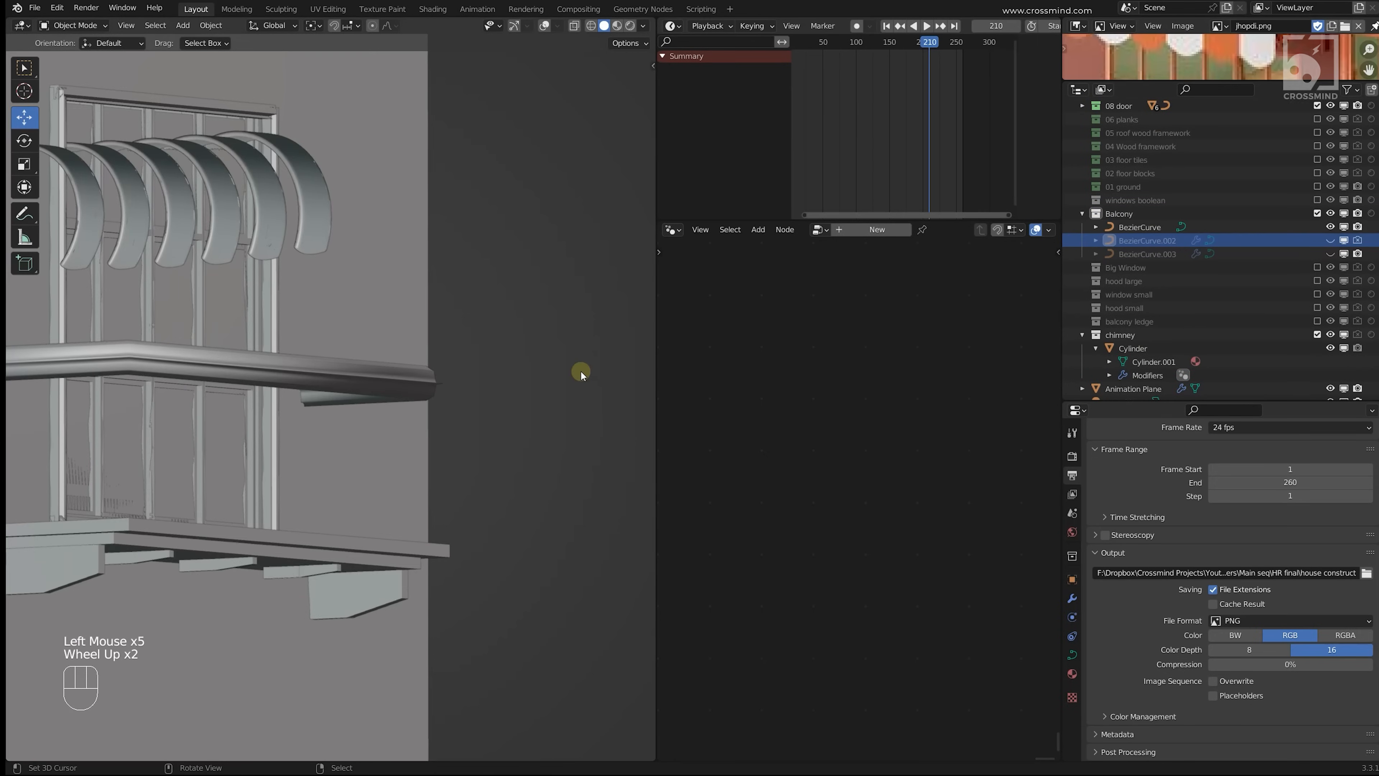
Step: Select the balcony handrail curve and scrub the timeline to frame 195 to examine how it grows
{"action": "right_click", "coordinate": [379, 392]}
{"action": "right_click", "coordinate": [378, 392]}
{"action": "key", "text": "g"}
{"action": "right_click", "coordinate": [410, 397]}
{"action": "left_click_drag", "start_coordinate": [861, 152], "coordinate": [919, 153]}
Step: Inspect the handrail's curve data, including its bevel profile and the keyframed End factor under Start & End Mapping
{"action": "left_click", "coordinate": [1074, 598]}
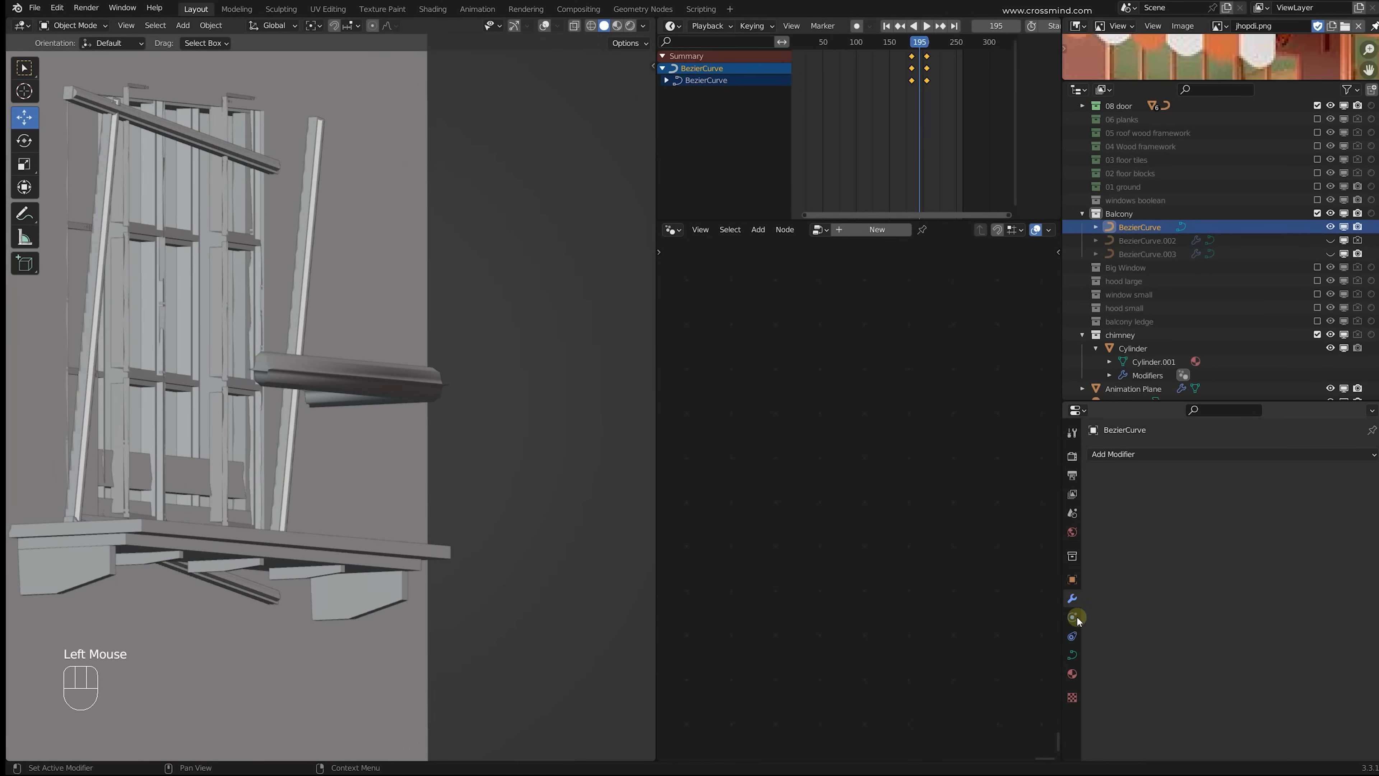
{"action": "left_click", "coordinate": [1073, 655]}
{"action": "scroll", "coordinate": [1185, 625], "scroll_direction": "down", "scroll_amount": 4}
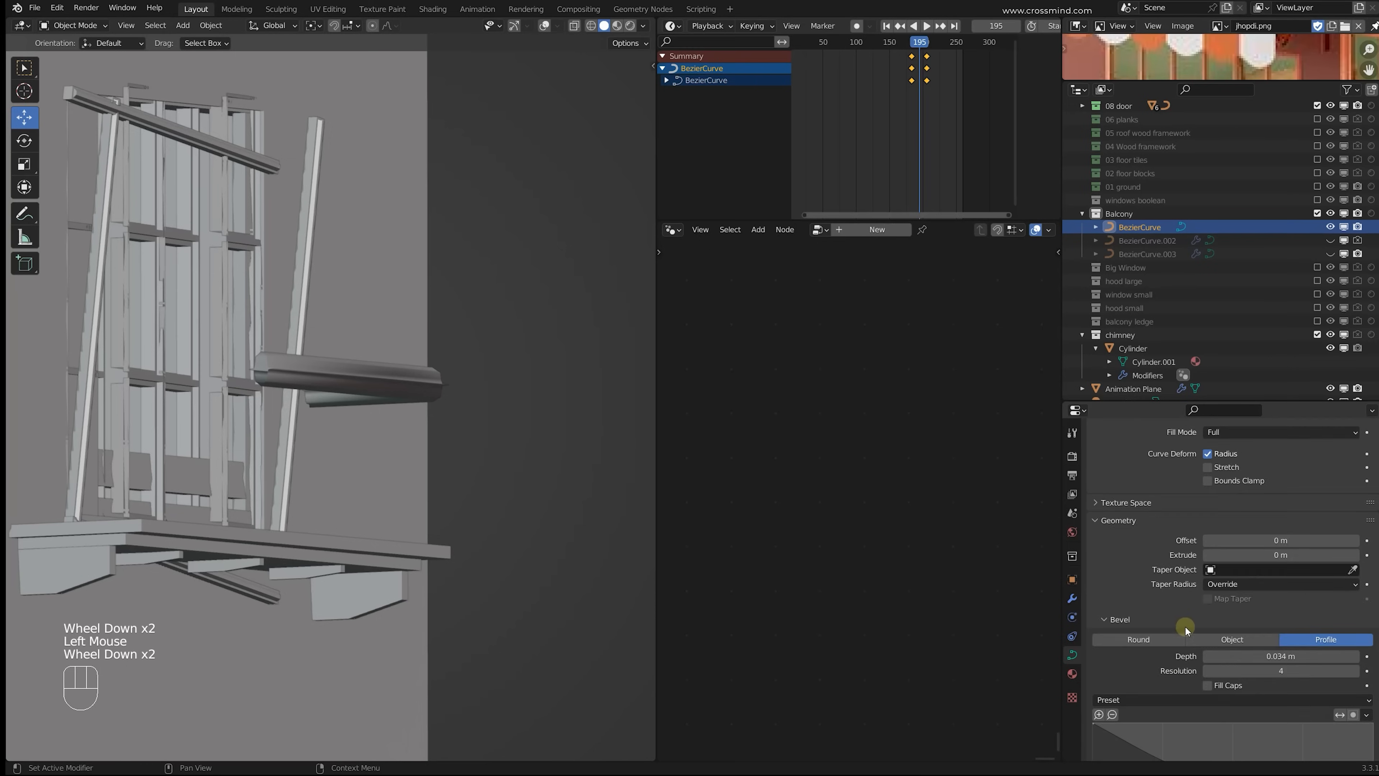
{"action": "scroll", "coordinate": [1188, 605], "scroll_direction": "up", "scroll_amount": 2}
{"action": "scroll", "coordinate": [1250, 581], "scroll_direction": "down", "scroll_amount": 8}
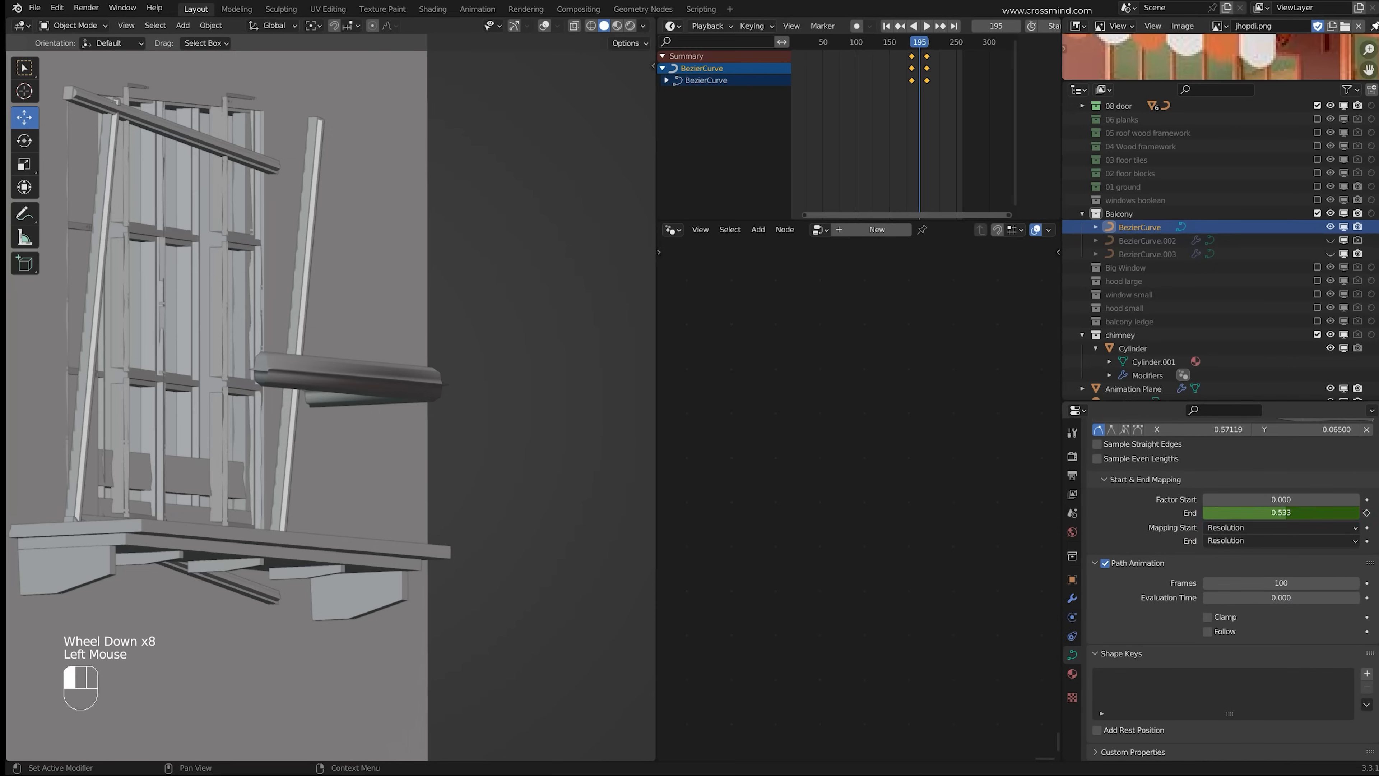
{"action": "left_click_drag", "start_coordinate": [1281, 512], "coordinate": [1272, 512]}
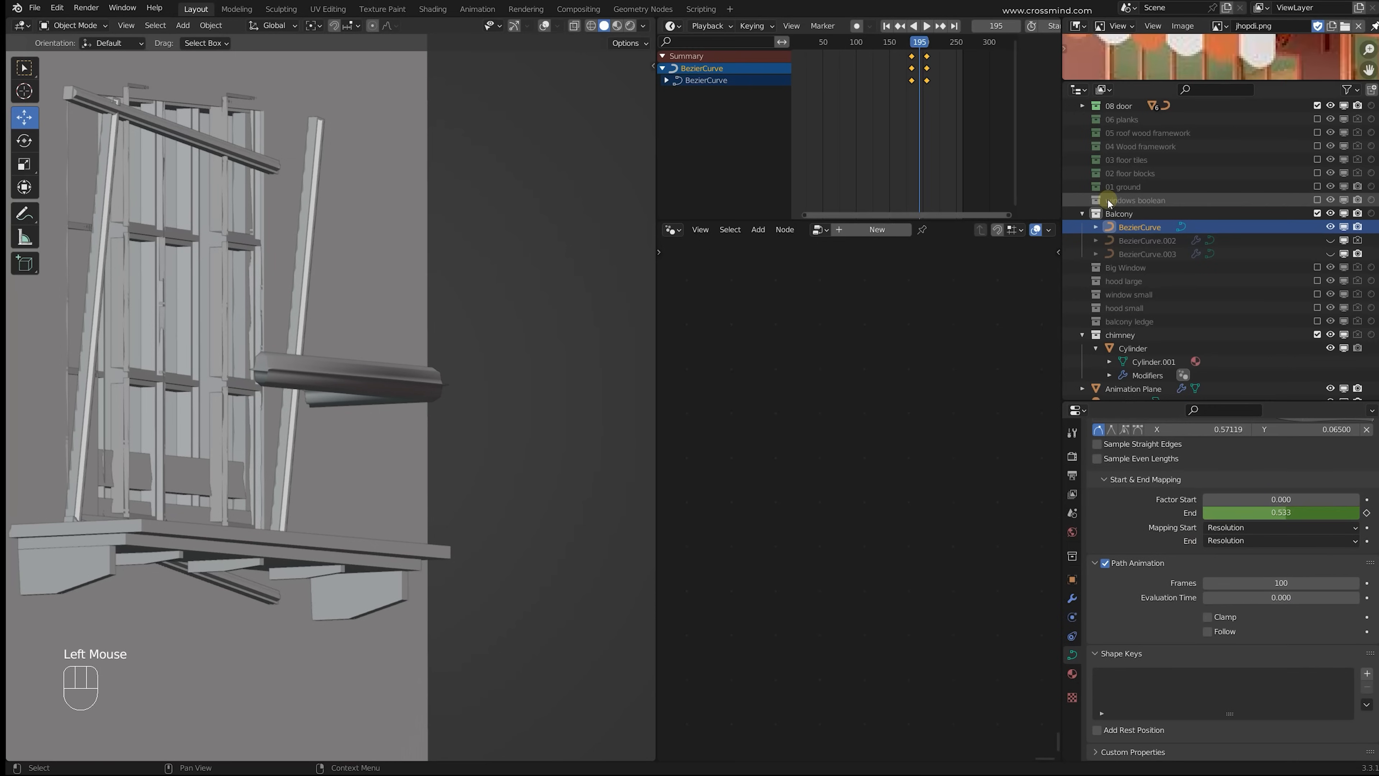
{"action": "left_click", "coordinate": [1145, 243]}
{"action": "left_click", "coordinate": [1141, 229]}
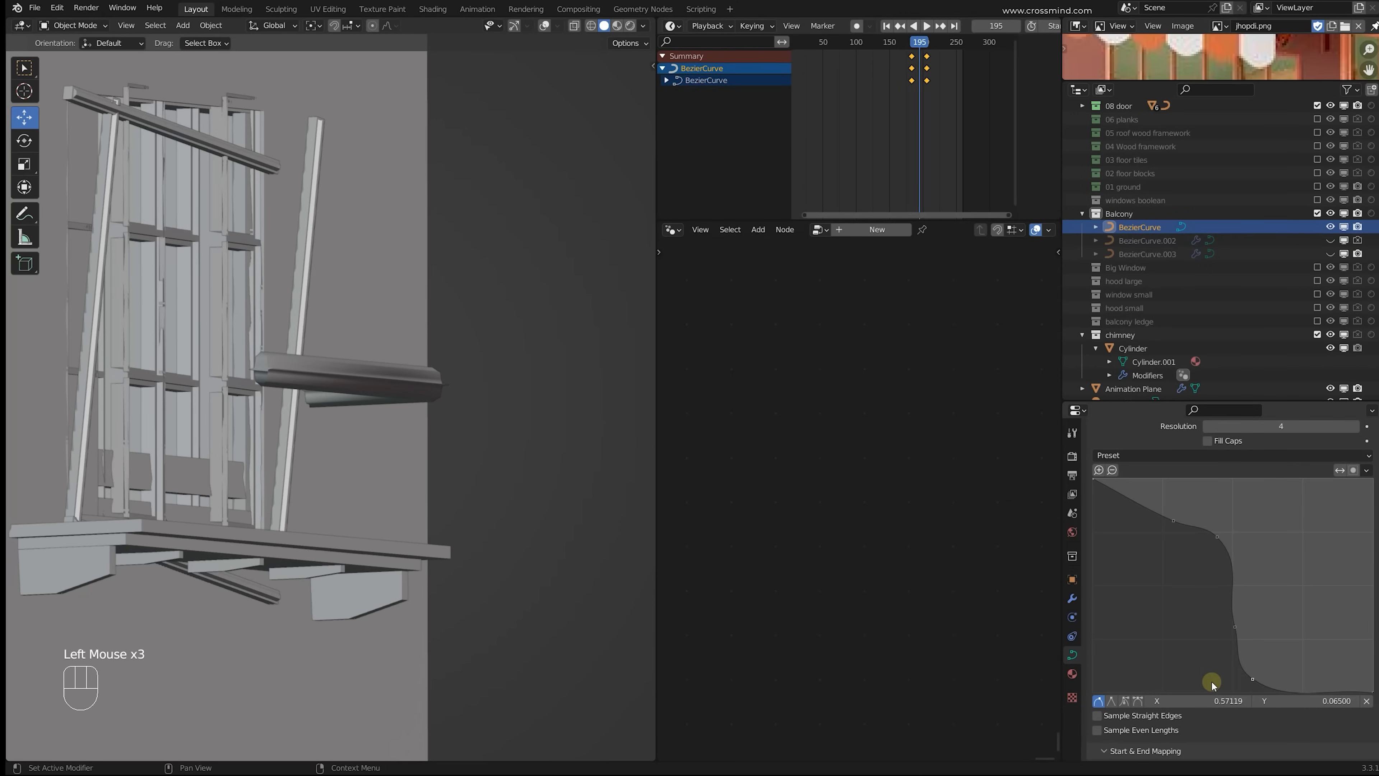
Step: Unhide and select the baluster curve BezierCurve.003 and bring its full geometry node tree into view
{"action": "left_click", "coordinate": [1167, 253]}
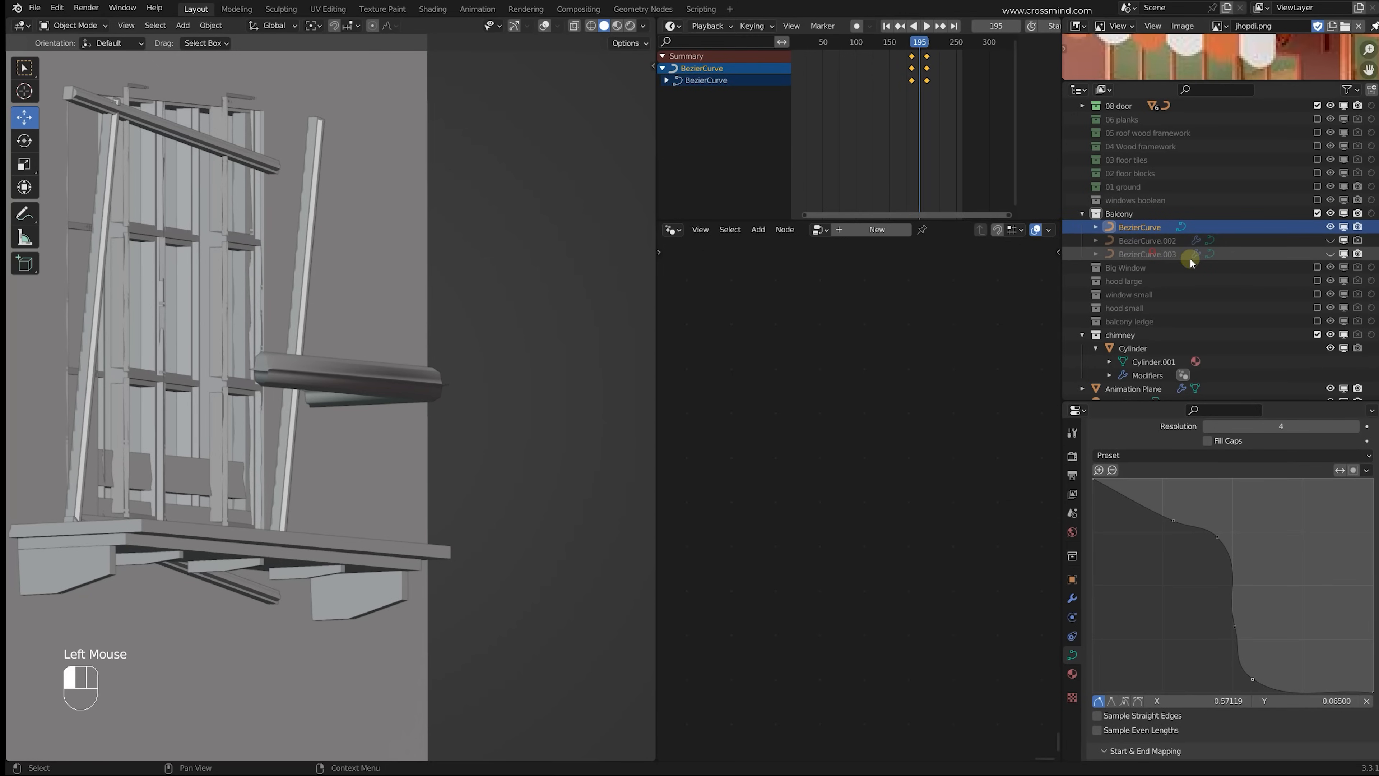
{"action": "left_click", "coordinate": [1328, 256]}
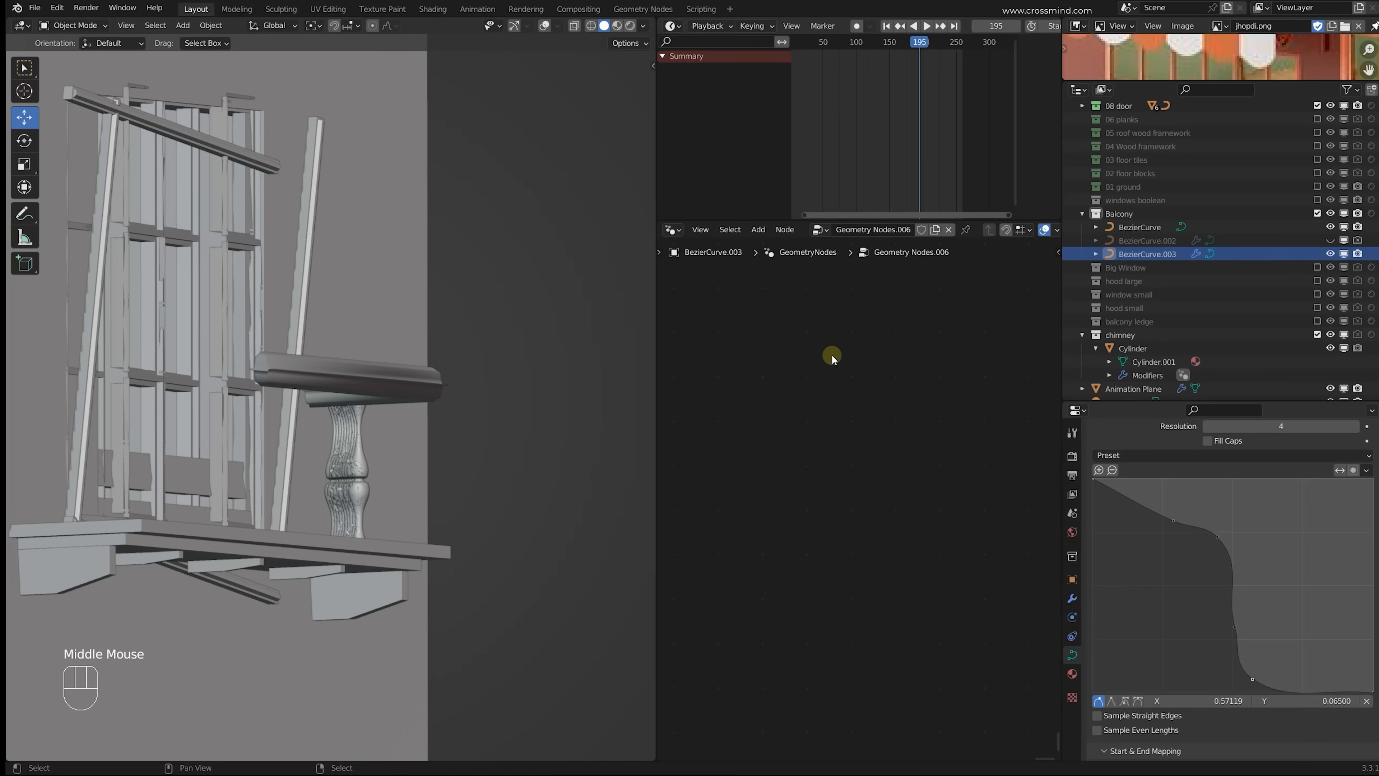
{"action": "key", "text": "a"}
{"action": "key", "text": "KP_Decimal"}
{"action": "scroll", "coordinate": [831, 360], "scroll_direction": "up", "scroll_amount": 4}
{"action": "middle_click_drag", "start_coordinate": [832, 360], "coordinate": [847, 326]}
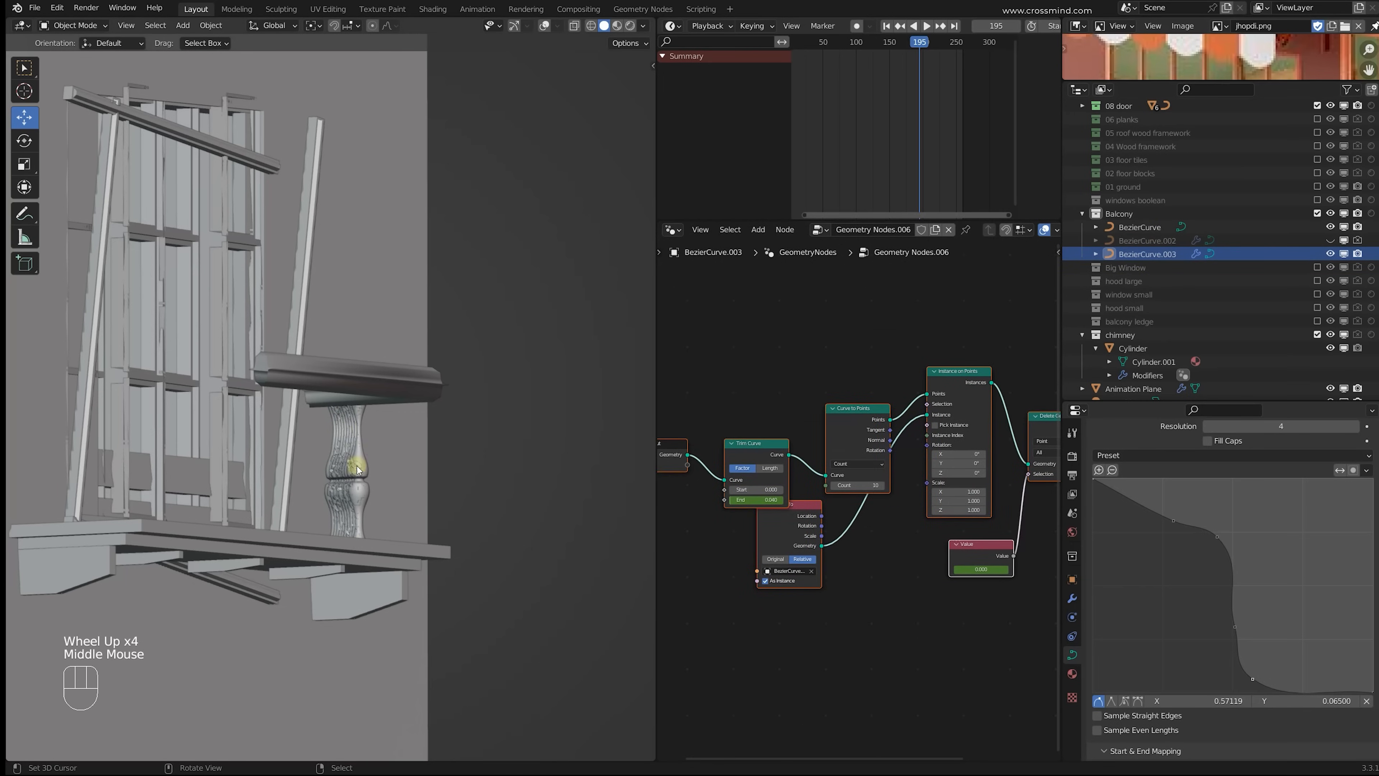
{"action": "left_click", "coordinate": [1157, 239]}
{"action": "left_click", "coordinate": [1157, 254]}
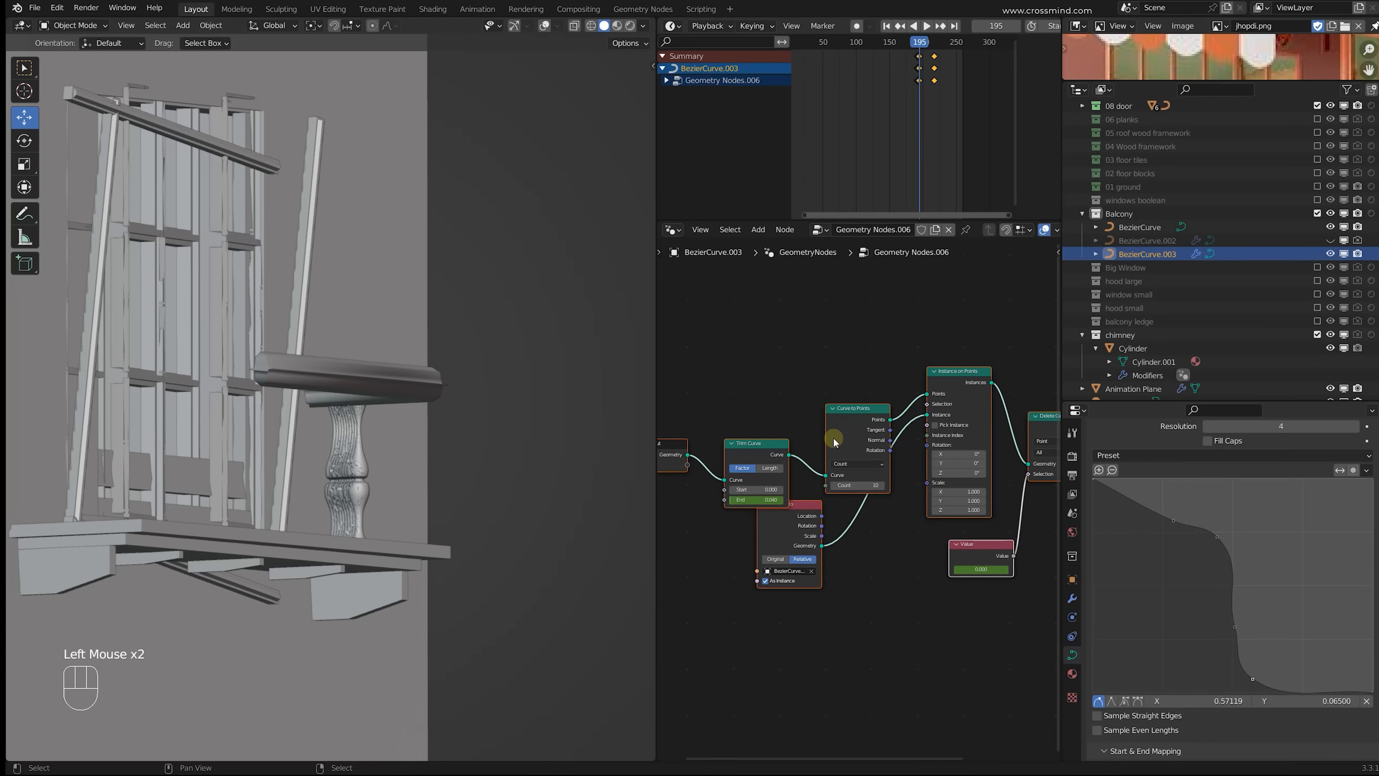
Step: Preview the Group Input output of BezierCurve.003, isolated in local view with overlays shown, at frame 87
{"action": "middle_click_drag", "start_coordinate": [836, 371], "coordinate": [933, 279]}
{"action": "mouse_move", "coordinate": [863, 408]}
{"action": "left_mouse_down"}
{"action": "mouse_move", "coordinate": [896, 408]}
{"action": "mouse_move", "coordinate": [855, 407]}
{"action": "left_mouse_up"}
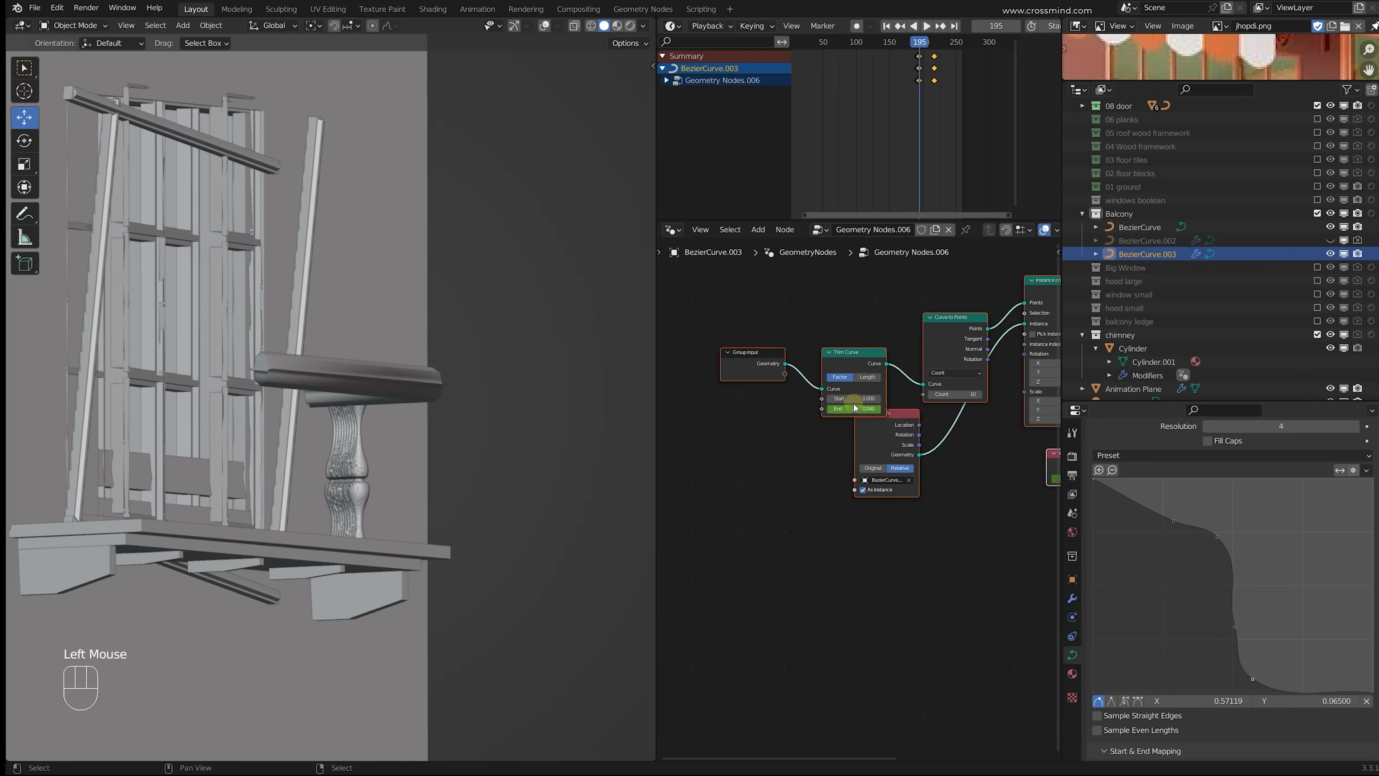
{"action": "left_click", "coordinate": [762, 370], "text": "alt+shift"}
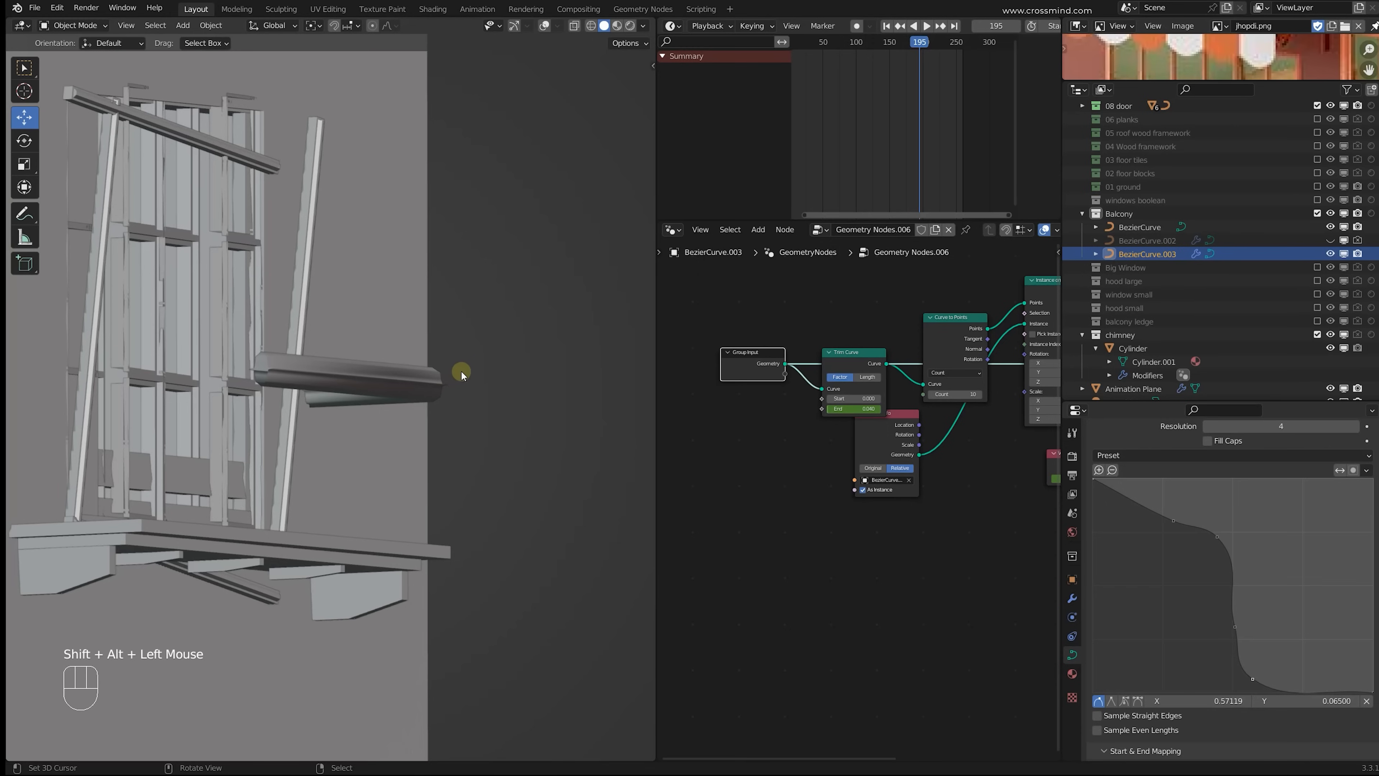
{"action": "key", "text": "KP_Divide"}
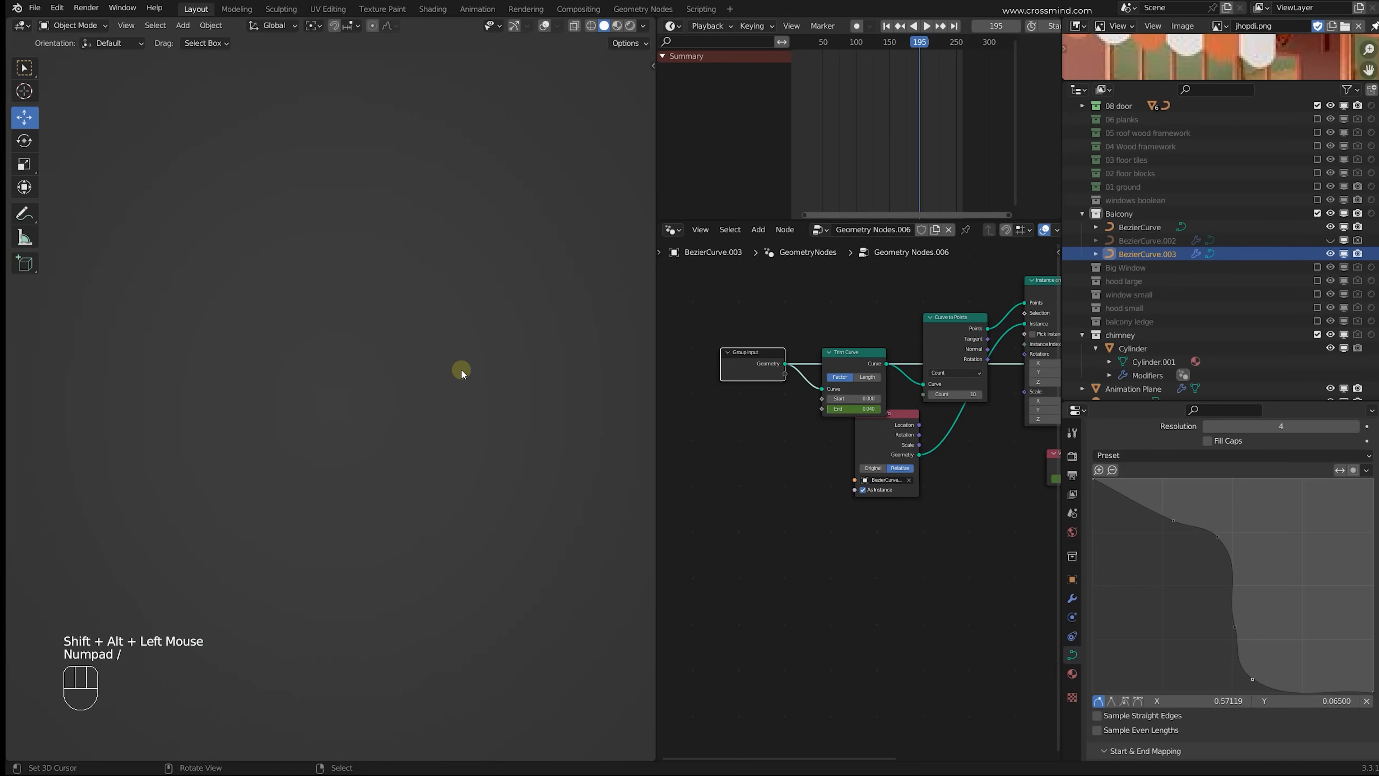
{"action": "left_click", "coordinate": [546, 28]}
{"action": "middle_click", "coordinate": [868, 130]}
{"action": "left_click", "coordinate": [879, 129]}
{"action": "scroll", "coordinate": [877, 130], "scroll_direction": "down", "scroll_amount": 2}
{"action": "middle_click_drag", "start_coordinate": [875, 136], "coordinate": [864, 155]}
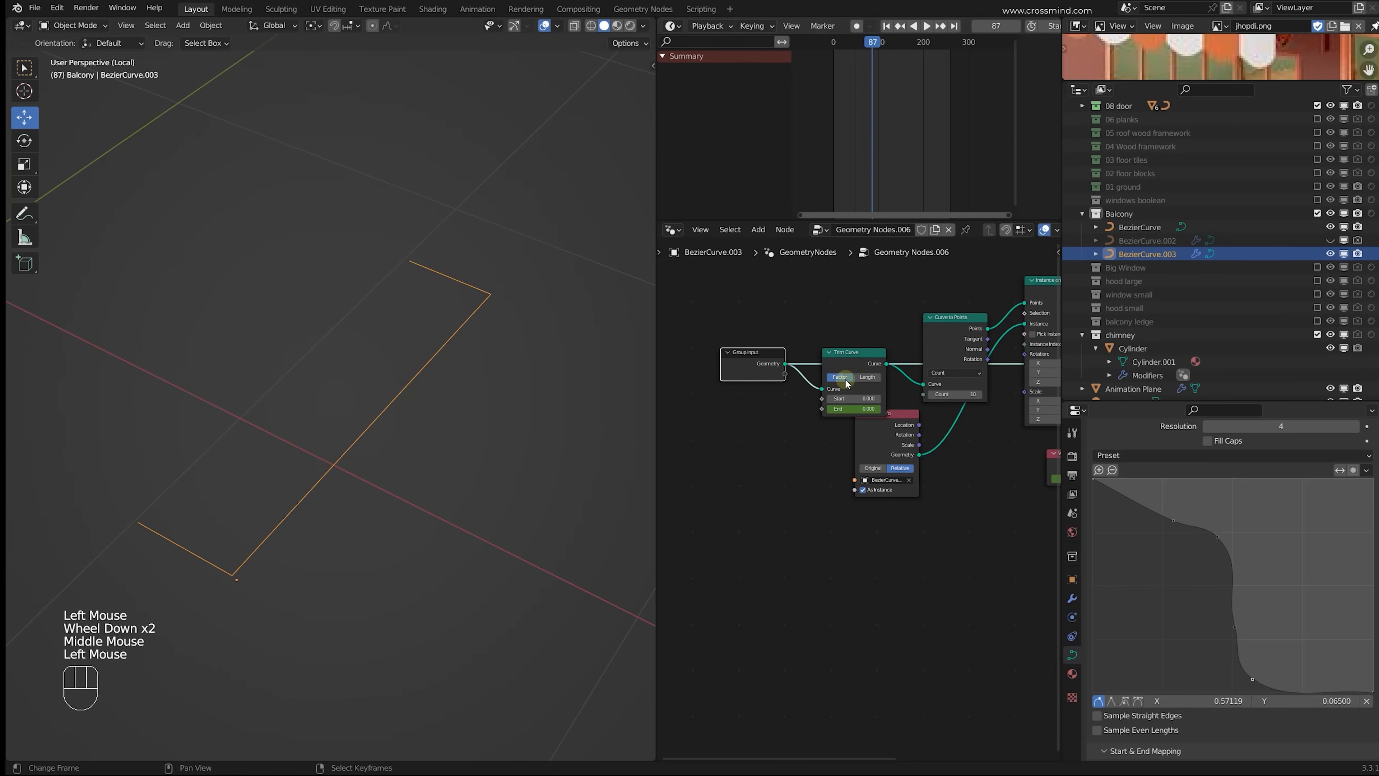
Step: Preview the Trim Curve output while scrubbing to frame 220, and preview the Curve to Points output
{"action": "mouse_move", "coordinate": [853, 408]}
{"action": "left_mouse_down"}
{"action": "mouse_move", "coordinate": [872, 408]}
{"action": "mouse_move", "coordinate": [853, 408]}
{"action": "left_mouse_up"}
{"action": "left_click", "coordinate": [853, 356], "text": "alt+shift"}
{"action": "mouse_move", "coordinate": [876, 135]}
{"action": "left_mouse_down"}
{"action": "mouse_move", "coordinate": [857, 134]}
{"action": "mouse_move", "coordinate": [914, 129]}
{"action": "mouse_move", "coordinate": [803, 132]}
{"action": "mouse_move", "coordinate": [921, 132]}
{"action": "left_mouse_up"}
{"action": "middle_click_drag", "start_coordinate": [963, 331], "coordinate": [842, 325]}
{"action": "left_click", "coordinate": [842, 325], "text": "alt+shift"}
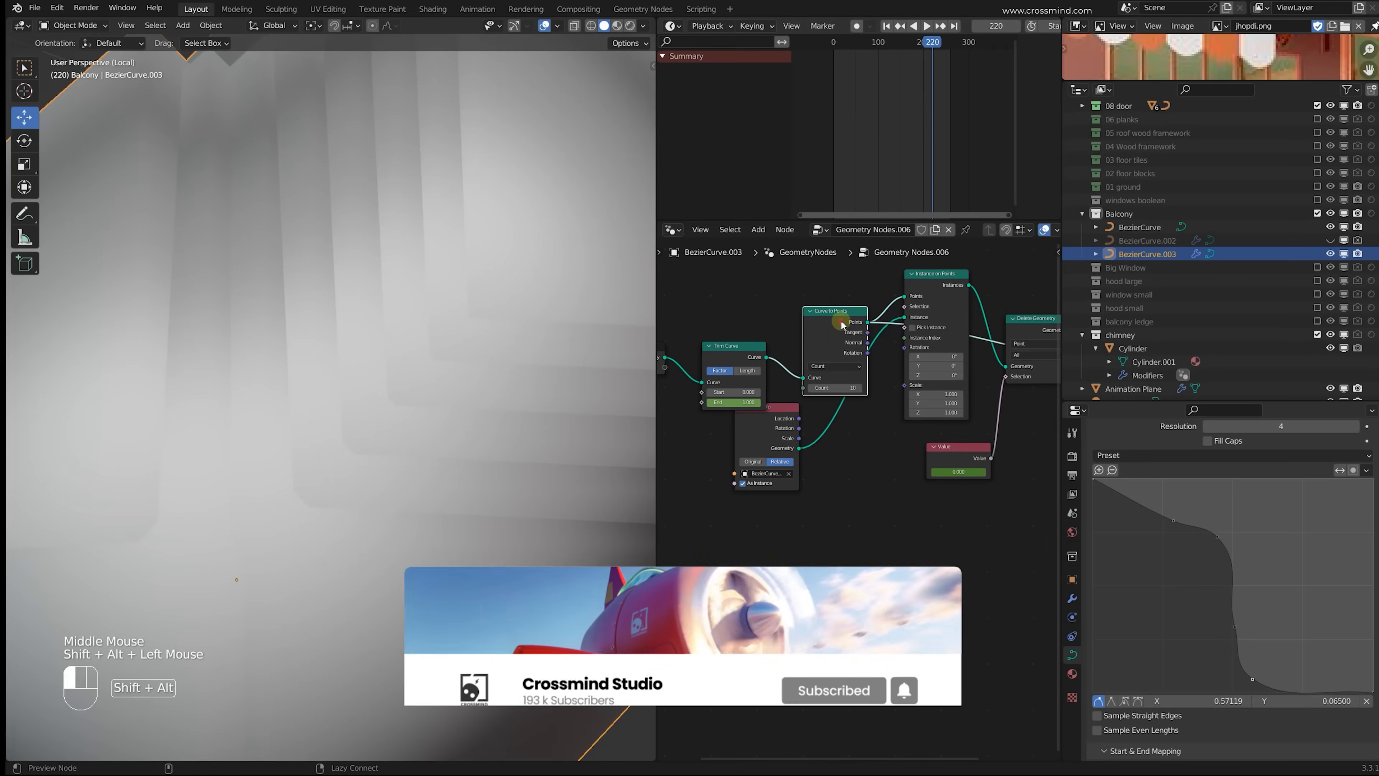
Step: Preview the Instance on Points and Delete Geometry outputs while scrubbing the timeline back to frame 194
{"action": "scroll", "coordinate": [858, 413], "scroll_direction": "down", "scroll_amount": 2}
{"action": "left_click", "coordinate": [946, 329], "text": "alt+shift"}
{"action": "mouse_move", "coordinate": [938, 159]}
{"action": "left_mouse_down"}
{"action": "mouse_move", "coordinate": [894, 144]}
{"action": "mouse_move", "coordinate": [932, 158]}
{"action": "left_mouse_up"}
{"action": "left_click", "coordinate": [888, 365], "text": "alt+shift"}
{"action": "middle_click_drag", "start_coordinate": [1025, 369], "coordinate": [957, 400]}
{"action": "scroll", "coordinate": [892, 383], "scroll_direction": "up", "scroll_amount": 2}
{"action": "scroll", "coordinate": [956, 396], "scroll_direction": "up", "scroll_amount": 1}
{"action": "mouse_move", "coordinate": [932, 147]}
{"action": "left_mouse_down"}
{"action": "mouse_move", "coordinate": [910, 146]}
{"action": "mouse_move", "coordinate": [921, 152]}
{"action": "left_mouse_up"}
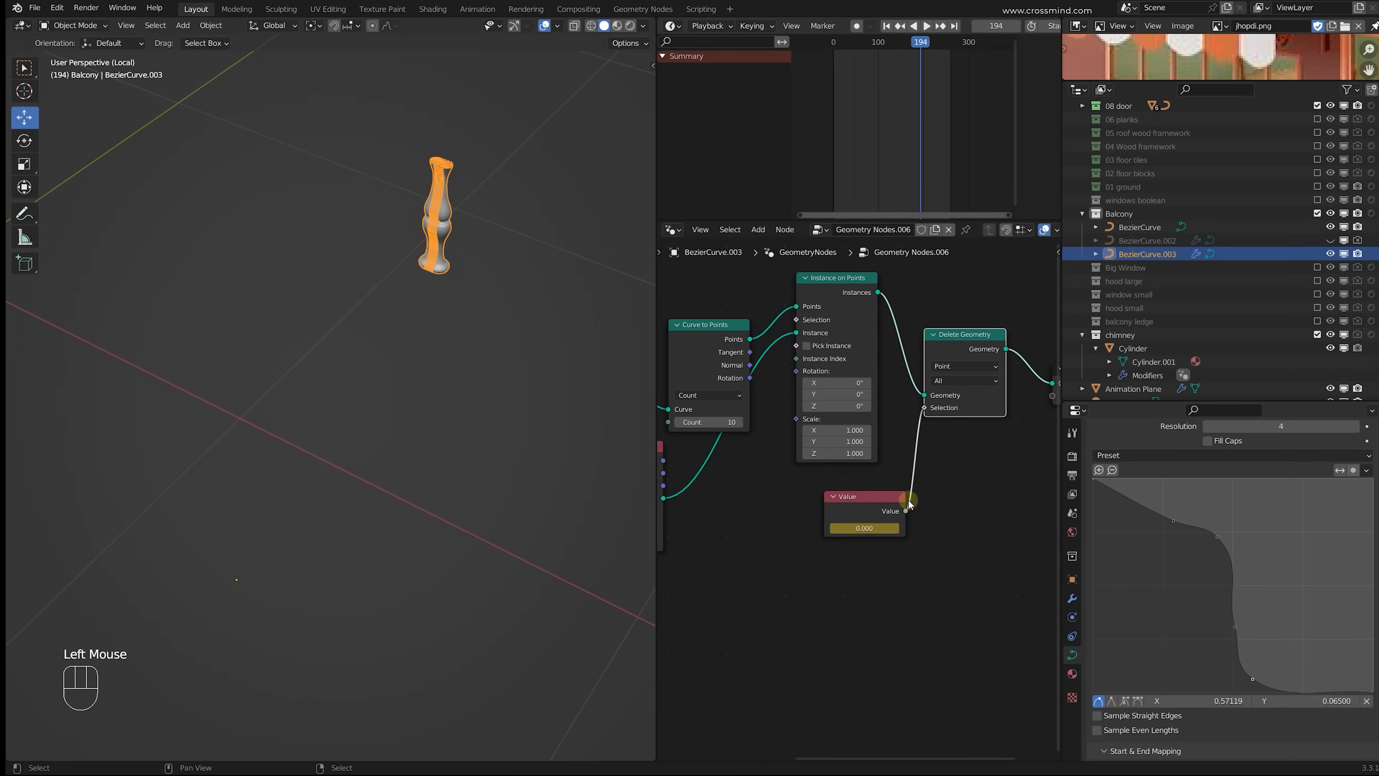
Step: Select the Value node feeding the Delete Geometry selection and examine its keyframes closely, from frame 188 to 194
{"action": "scroll", "coordinate": [908, 502], "scroll_direction": "up", "scroll_amount": 2}
{"action": "left_click", "coordinate": [911, 522]}
{"action": "left_click", "coordinate": [918, 119]}
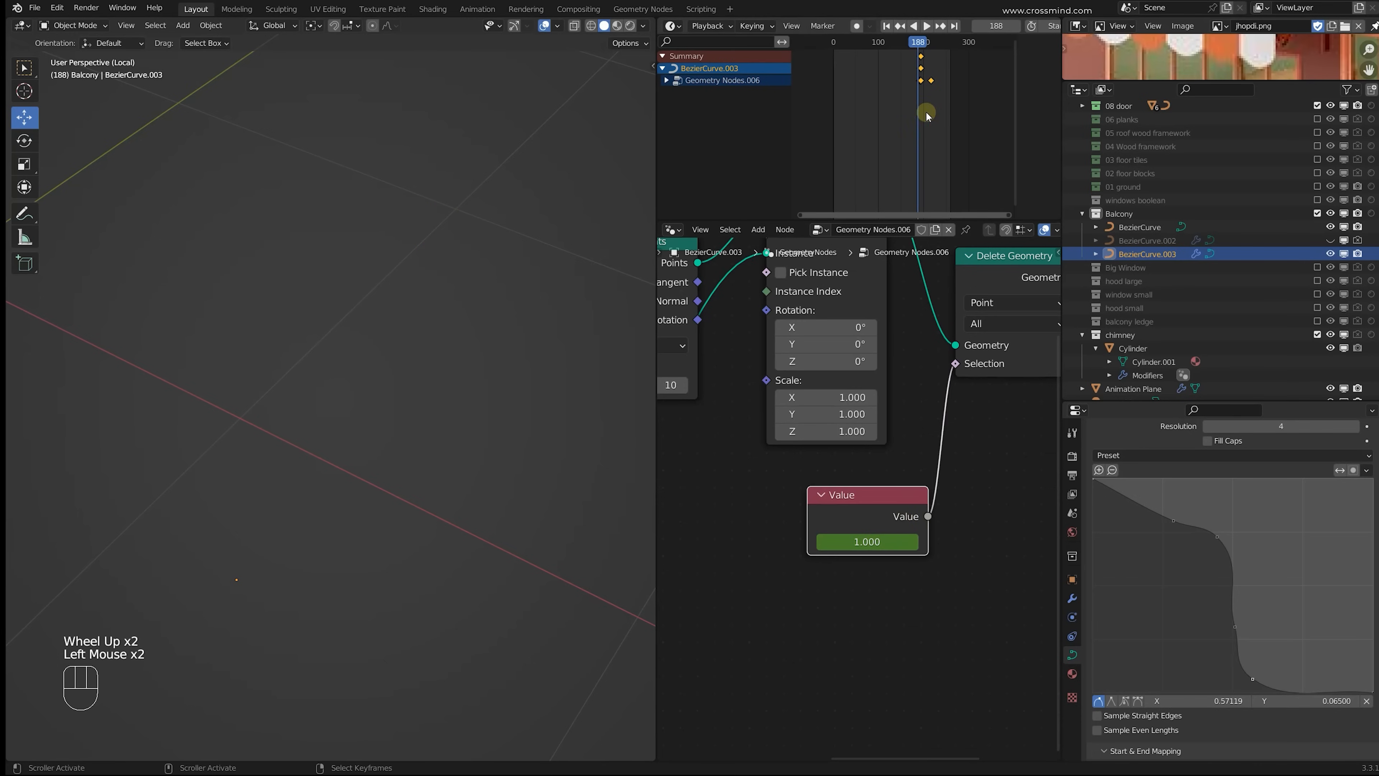
{"action": "scroll", "coordinate": [927, 115], "scroll_direction": "up", "scroll_amount": 2}
{"action": "middle_click_drag", "start_coordinate": [923, 120], "coordinate": [883, 116]}
{"action": "scroll", "coordinate": [862, 138], "scroll_direction": "up", "scroll_amount": 5}
{"action": "scroll", "coordinate": [883, 116], "scroll_direction": "up", "scroll_amount": 5}
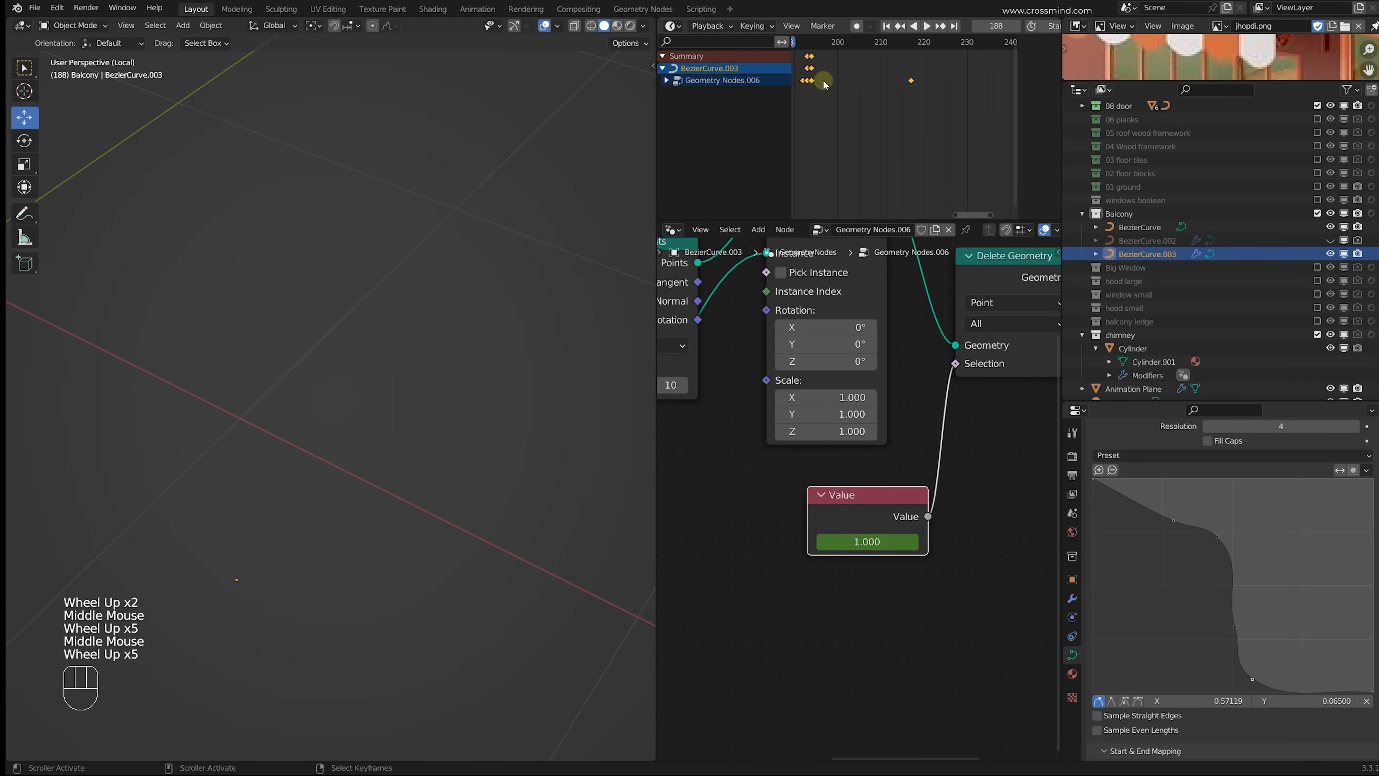
{"action": "scroll", "coordinate": [824, 84], "scroll_direction": "up", "scroll_amount": 1}
{"action": "middle_click_drag", "start_coordinate": [824, 84], "coordinate": [840, 102]}
{"action": "scroll", "coordinate": [841, 102], "scroll_direction": "up", "scroll_amount": 1}
{"action": "left_click", "coordinate": [841, 103]}
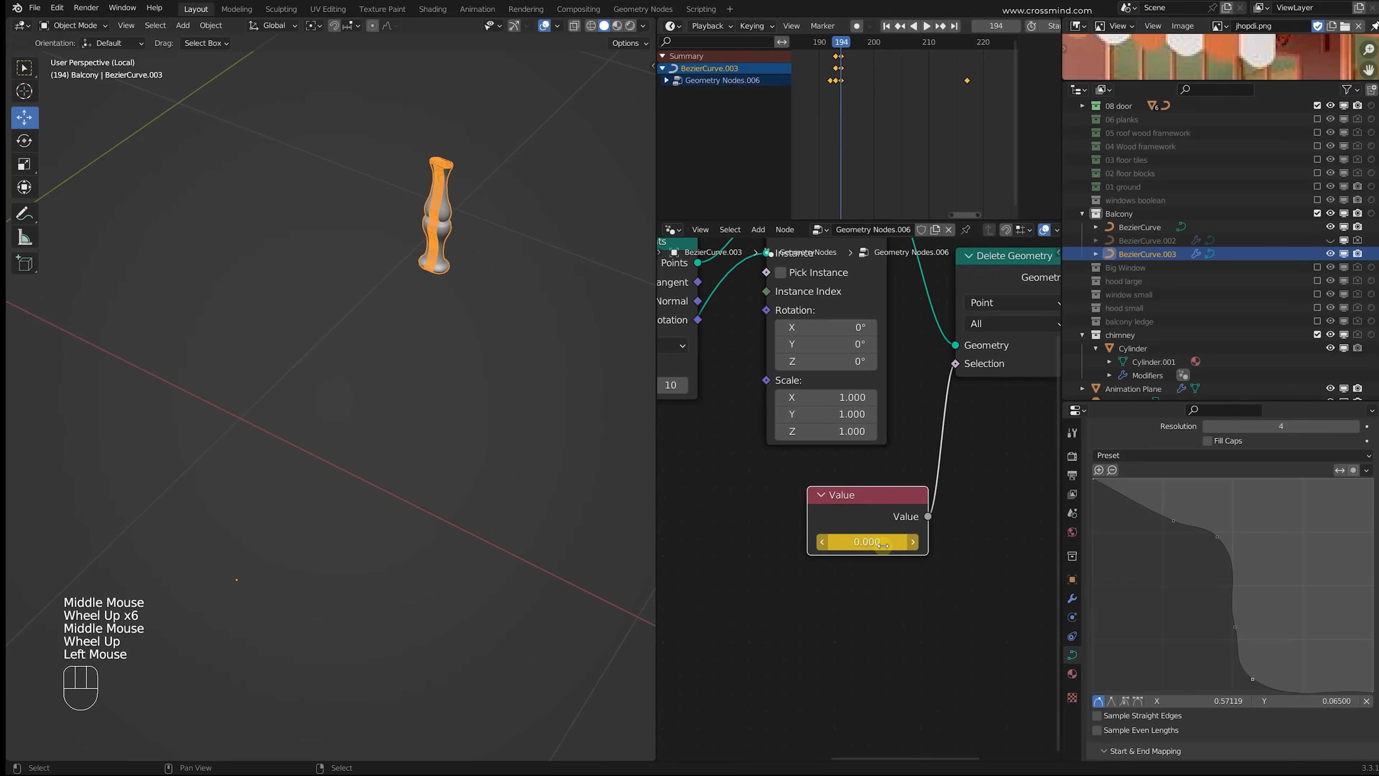
Step: Compare the keyframed Value and its Delete Geometry effect on the balusters between frames 194 and 193
{"action": "scroll", "coordinate": [882, 544], "scroll_direction": "up", "scroll_amount": 1}
{"action": "middle_click_drag", "start_coordinate": [825, 407], "coordinate": [912, 415]}
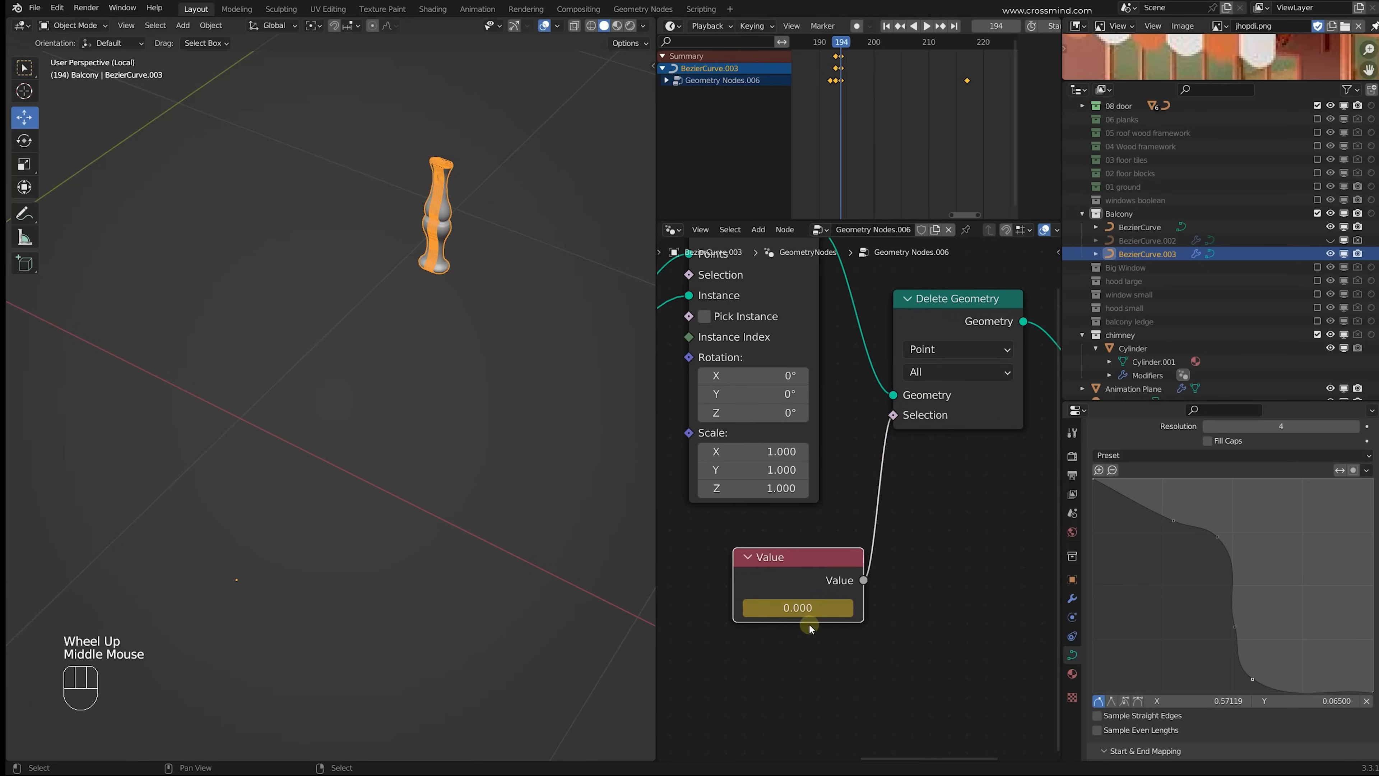
{"action": "left_click", "coordinate": [844, 127]}
{"action": "left_click_drag", "start_coordinate": [921, 533], "coordinate": [789, 605]}
{"action": "left_click_drag", "start_coordinate": [829, 116], "coordinate": [836, 115]}
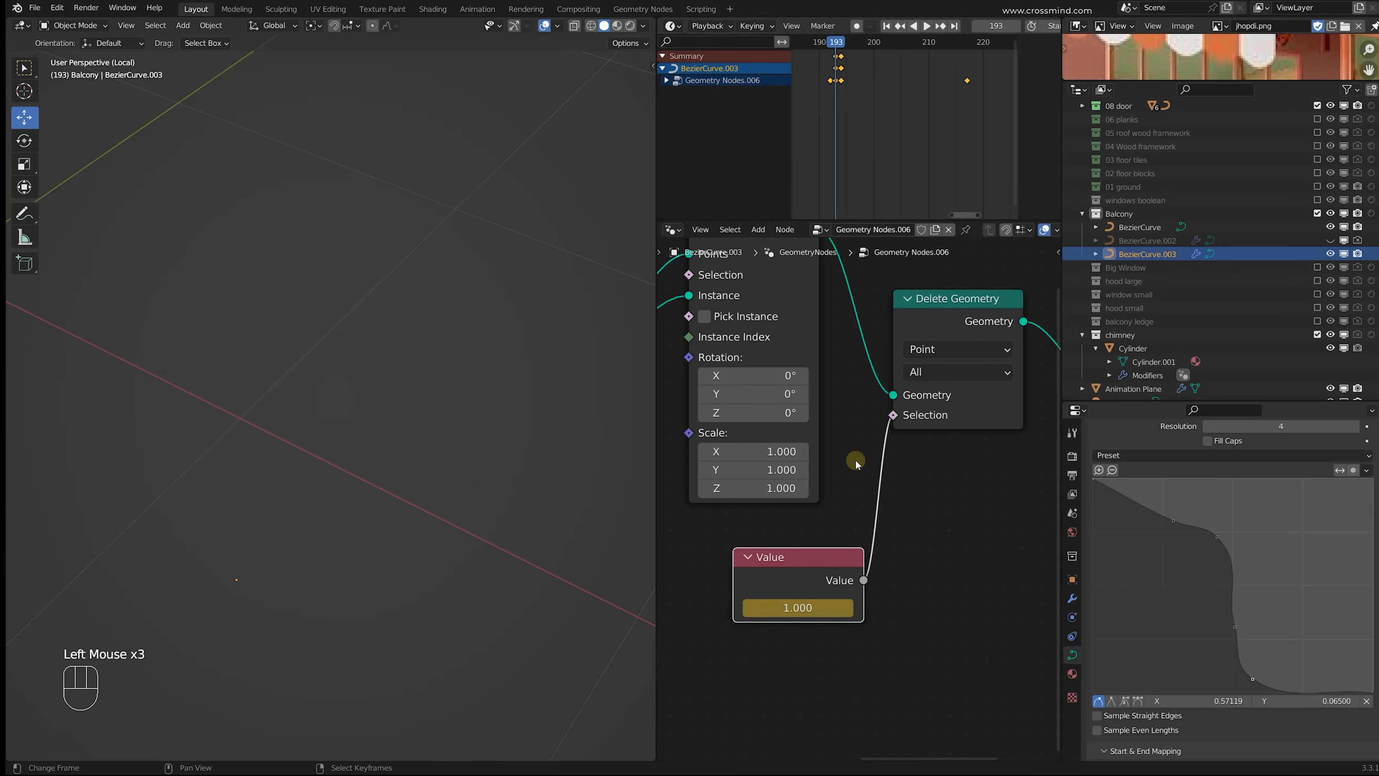
Step: Play the isolated baluster animation and scrub it forward to frame 216 to watch the balusters spread out
{"action": "middle_click_drag", "start_coordinate": [856, 463], "coordinate": [877, 437]}
{"action": "left_click", "coordinate": [822, 144]}
{"action": "key", "text": "space"}
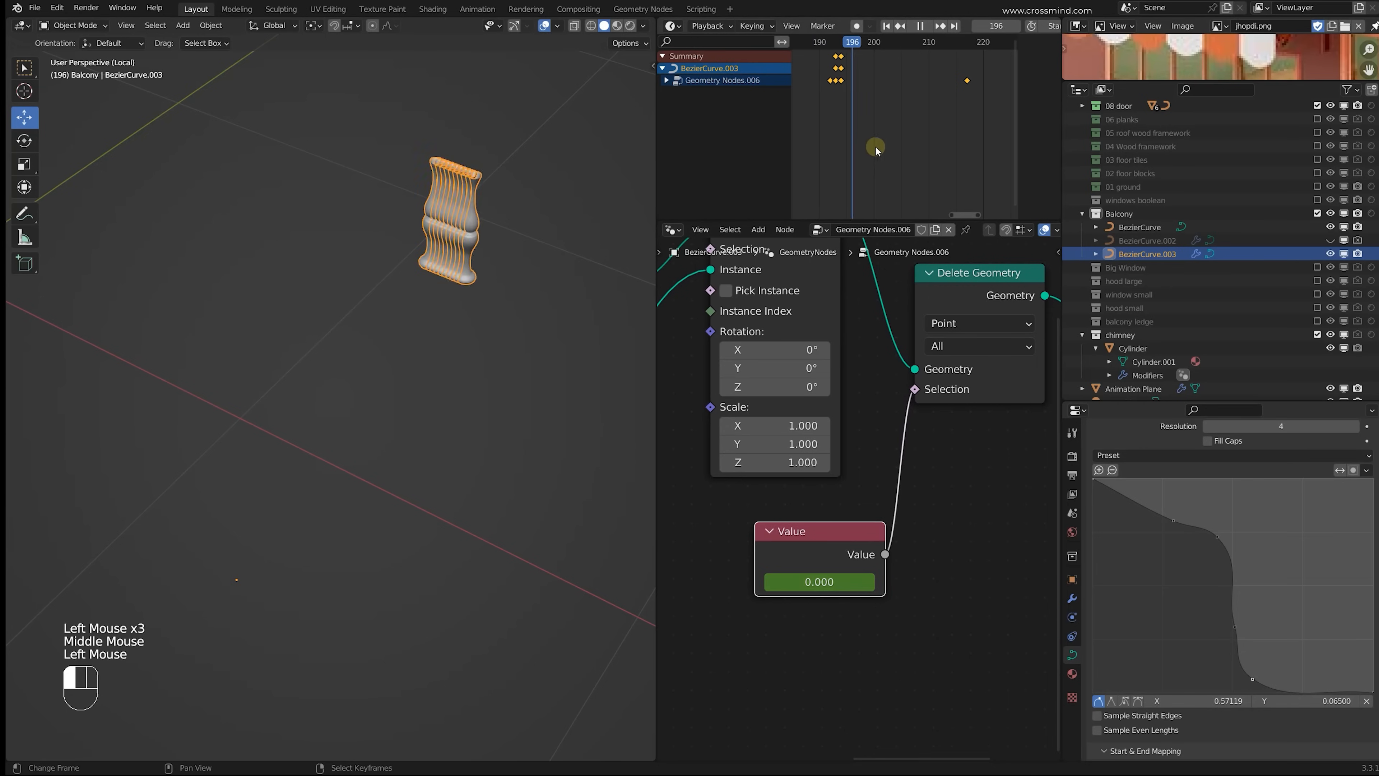
{"action": "left_click_drag", "start_coordinate": [875, 151], "coordinate": [961, 143]}
{"action": "scroll", "coordinate": [923, 139], "scroll_direction": "down", "scroll_amount": 4}
{"action": "scroll", "coordinate": [542, 307], "scroll_direction": "down", "scroll_amount": 4}
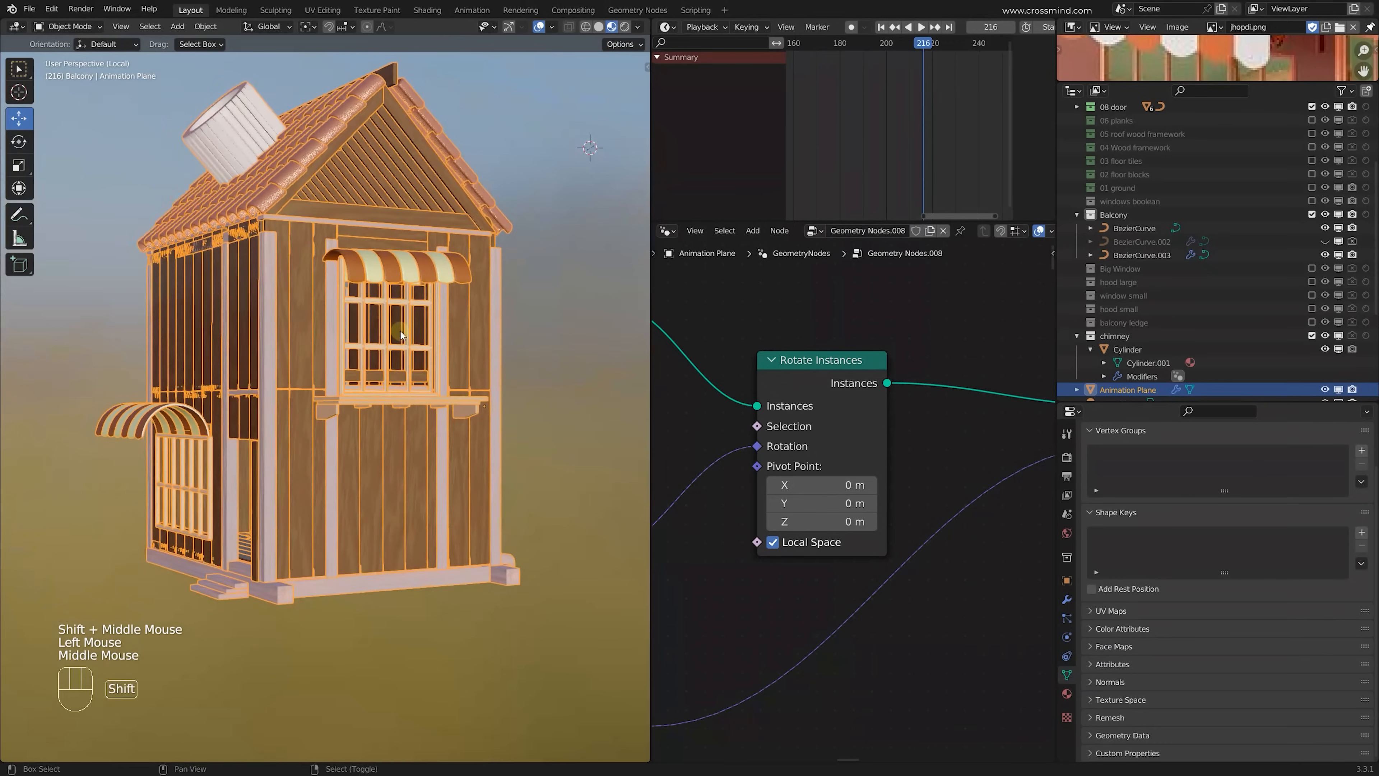
Step: Take the Animation Plane building out of local view and turn off the viewport overlays to show the whole cafe
{"action": "middle_click_drag", "start_coordinate": [401, 331], "coordinate": [441, 396], "text": "shift"}
{"action": "scroll", "coordinate": [413, 386], "scroll_direction": "down", "scroll_amount": 2}
{"action": "scroll", "coordinate": [446, 399], "scroll_direction": "down", "scroll_amount": 2}
{"action": "key", "text": "KP_Divide"}
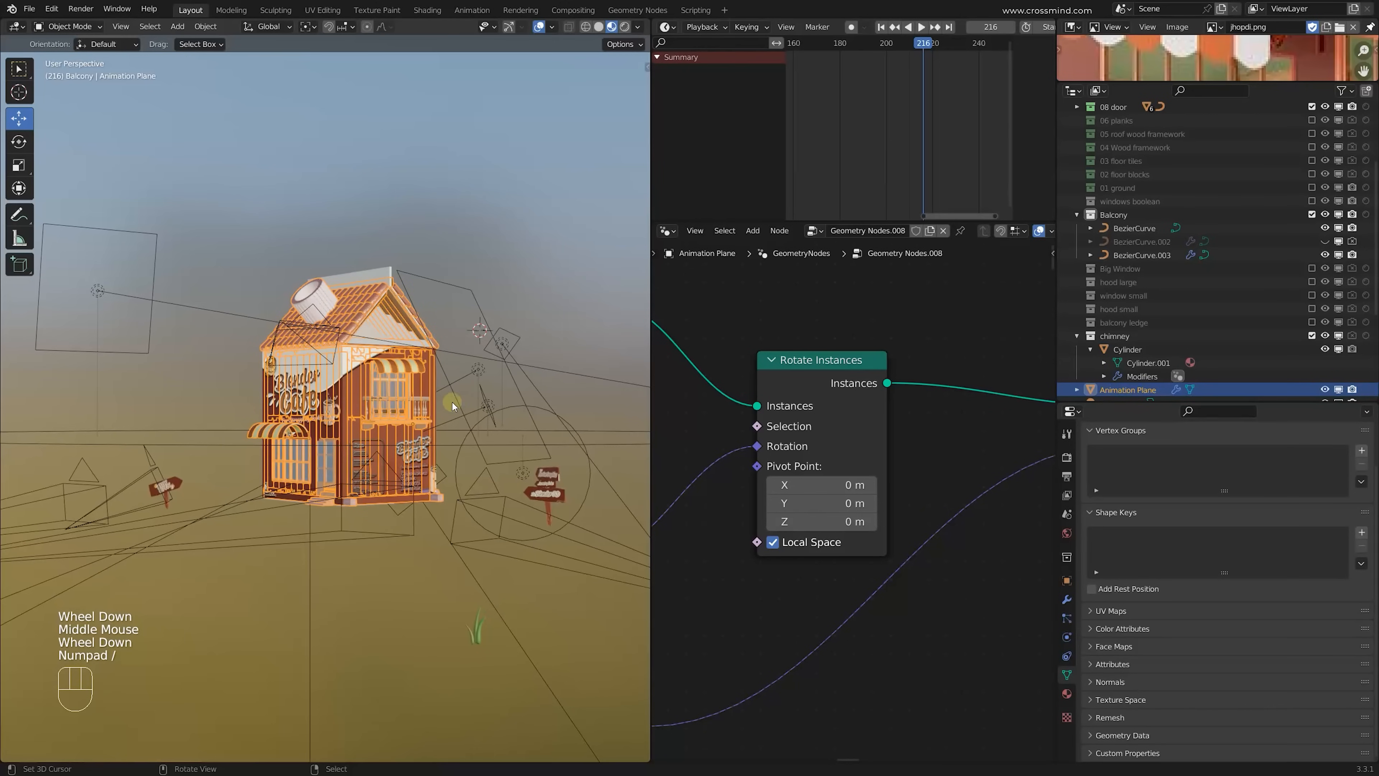
{"action": "scroll", "coordinate": [452, 403], "scroll_direction": "up", "scroll_amount": 1}
{"action": "left_click", "coordinate": [540, 28]}
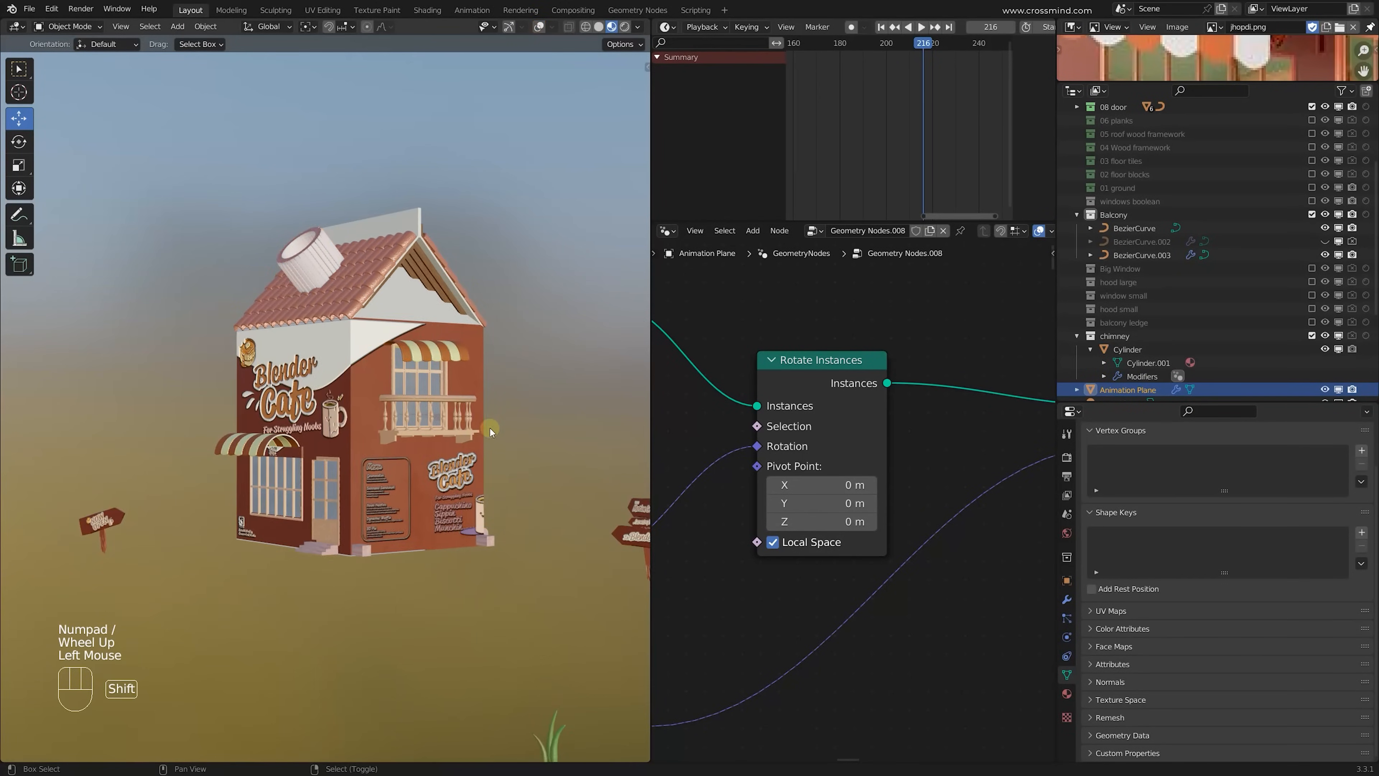
{"action": "middle_click_drag", "start_coordinate": [487, 425], "coordinate": [489, 375], "text": "shift"}
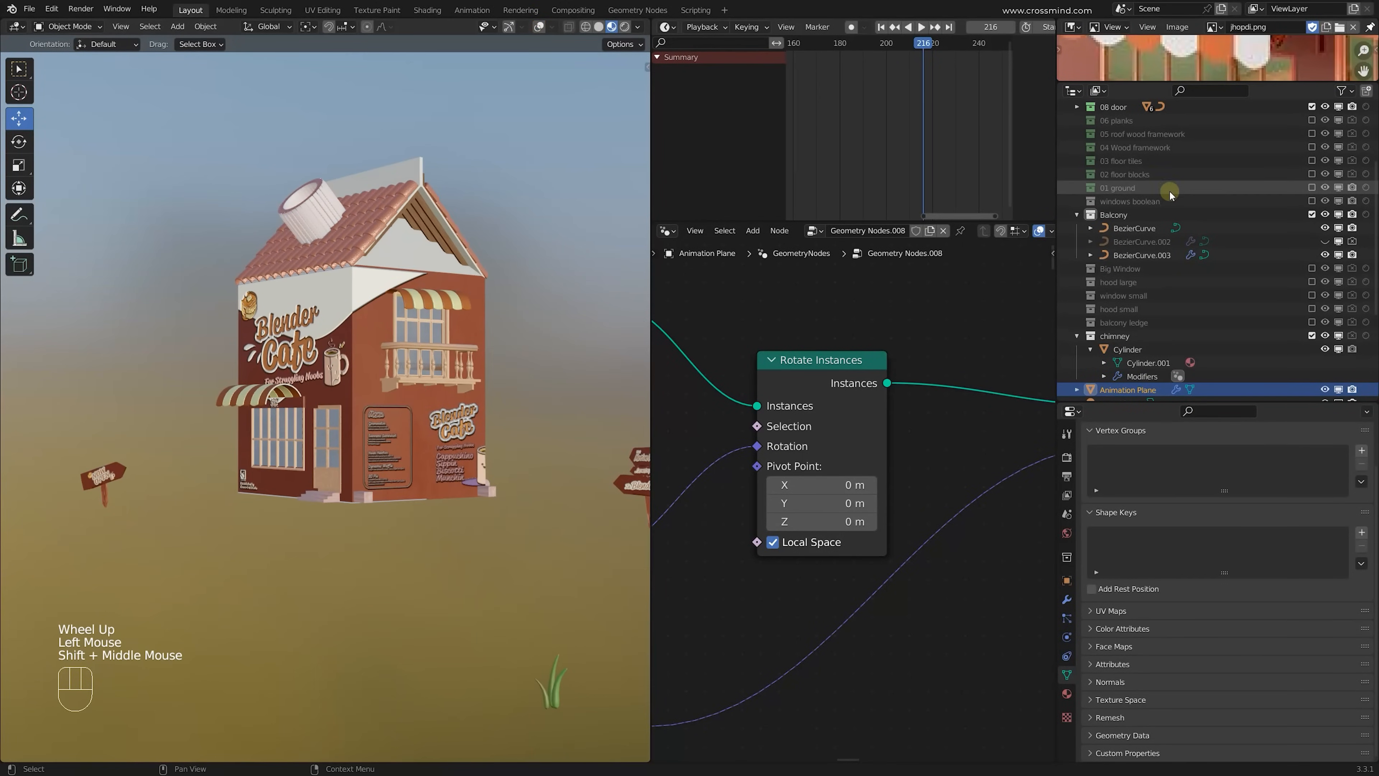
Step: Include the 01 ground collection again and select the grassy ground sphere
{"action": "left_click", "coordinate": [1312, 188]}
{"action": "left_click", "coordinate": [413, 566]}
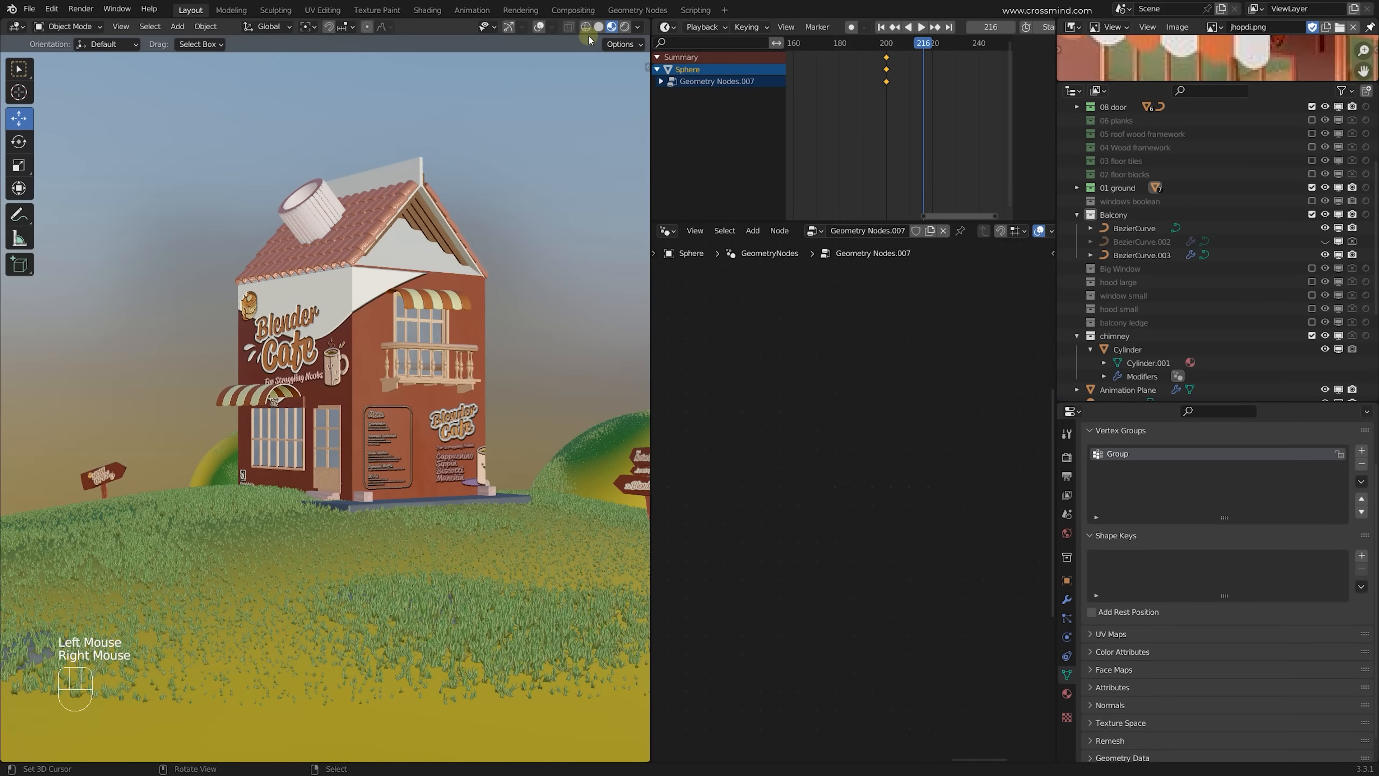
Step: Switch the viewport to solid shading and select and frame Cube.181 from the Misc collection
{"action": "left_click", "coordinate": [598, 26]}
{"action": "left_click", "coordinate": [532, 539]}
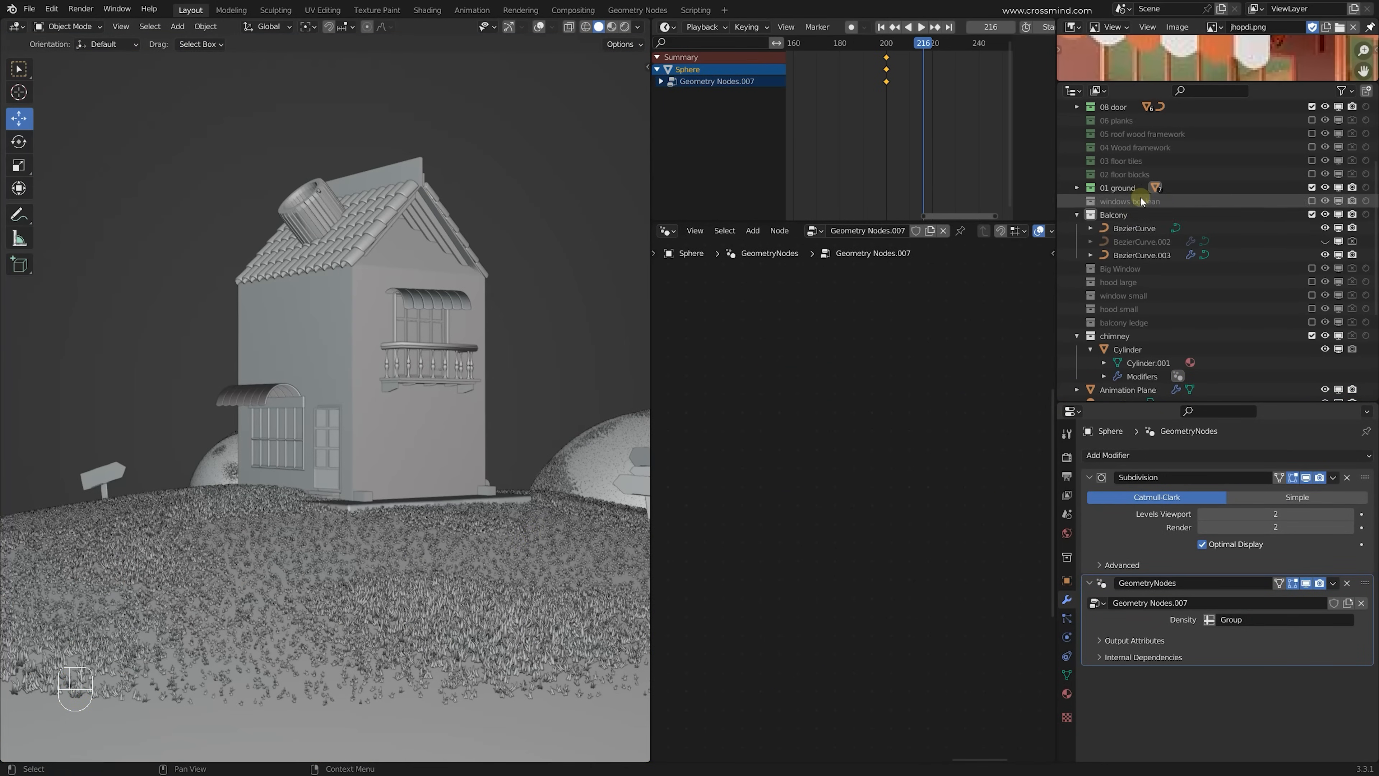
{"action": "scroll", "coordinate": [1137, 222], "scroll_direction": "up", "scroll_amount": 4}
{"action": "scroll", "coordinate": [1137, 222], "scroll_direction": "up", "scroll_amount": 1}
{"action": "left_click", "coordinate": [1077, 147]}
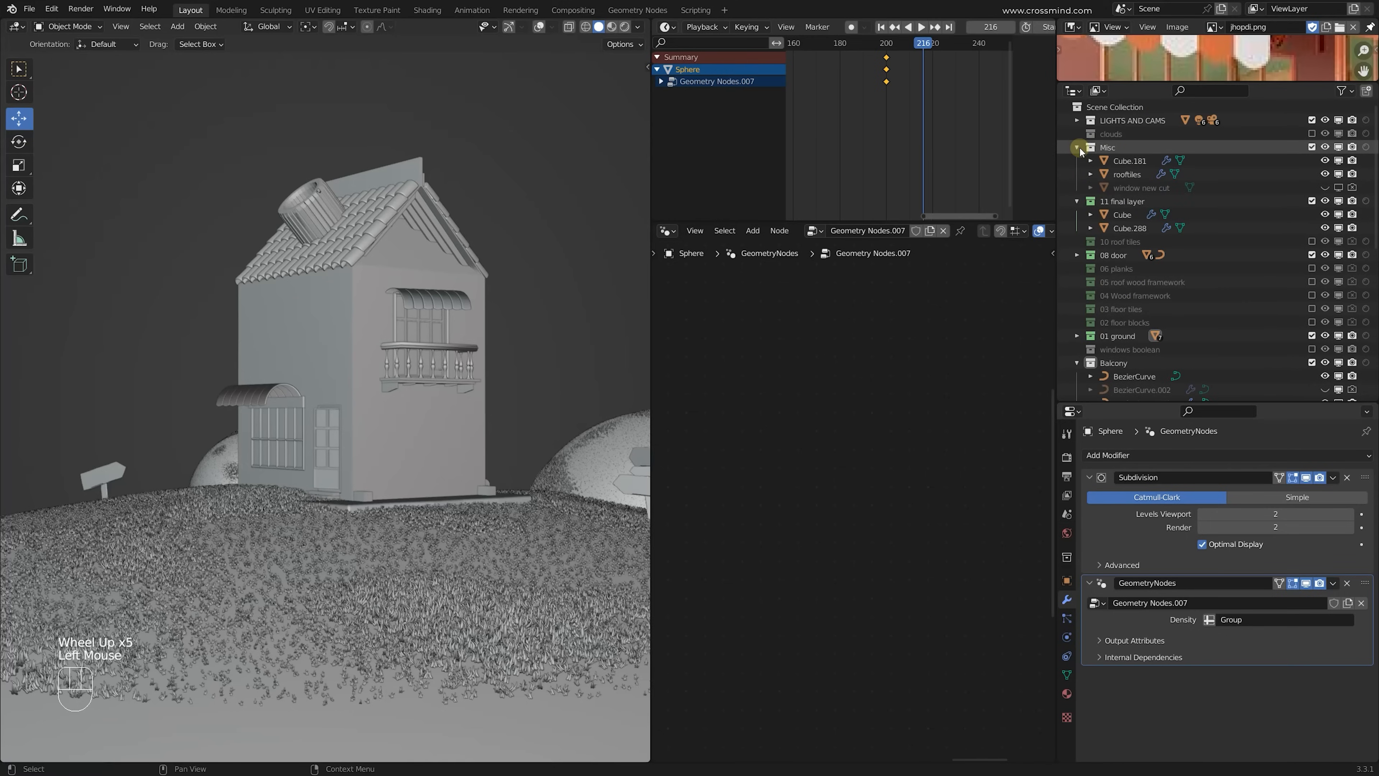
{"action": "left_click", "coordinate": [1130, 160]}
{"action": "key", "text": "KP_Decimal"}
{"action": "scroll", "coordinate": [330, 417], "scroll_direction": "down", "scroll_amount": 3}
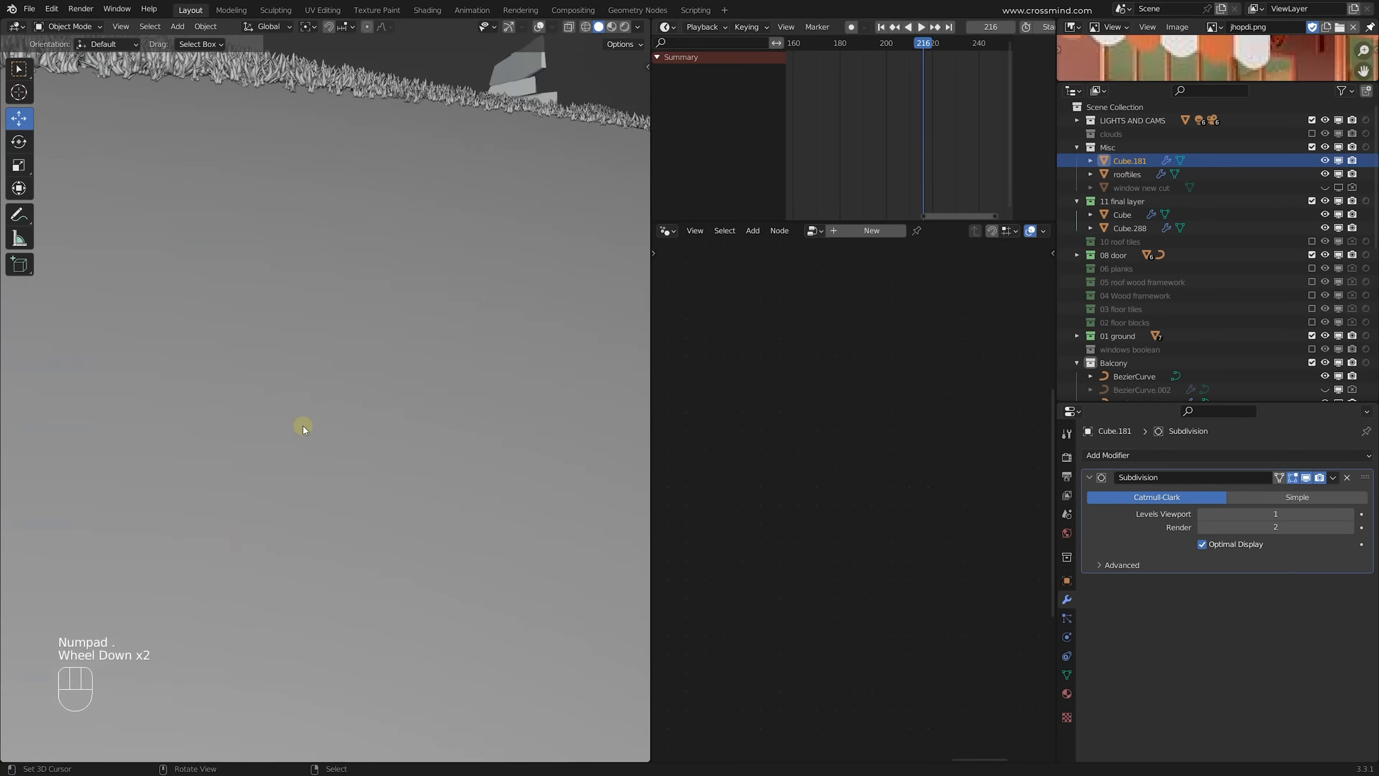
Step: Find the grass clump in wireframe, isolate it in local view to inspect it, and return to the solid-shaded camera view
{"action": "key", "text": "z"}
{"action": "left_click", "coordinate": [227, 425]}
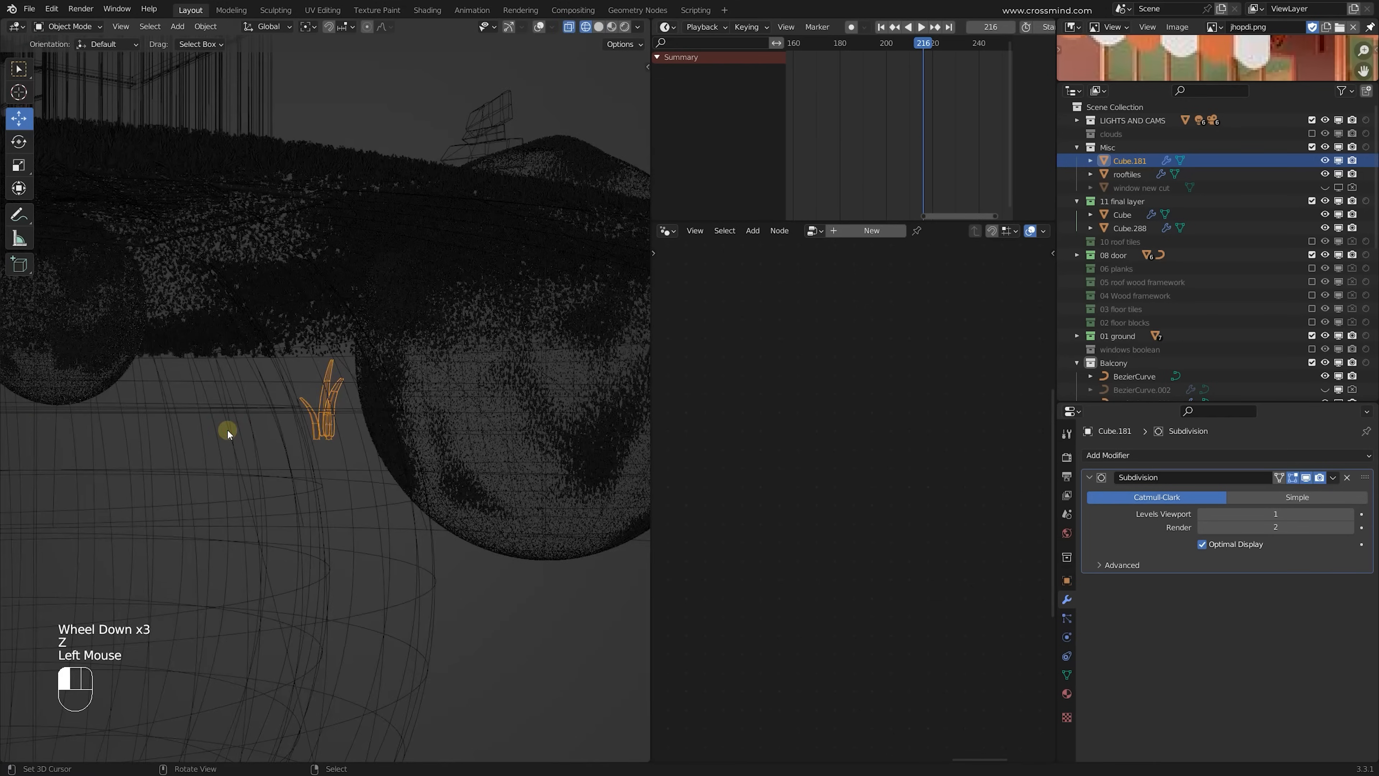
{"action": "key", "text": "KP_Divide"}
{"action": "key", "text": "z"}
{"action": "left_click", "coordinate": [400, 443]}
{"action": "mouse_move", "coordinate": [400, 443]}
{"action": "middle_mouse_down"}
{"action": "mouse_move", "coordinate": [63, 479]}
{"action": "mouse_move", "coordinate": [581, 72]}
{"action": "middle_mouse_up"}
{"action": "left_click", "coordinate": [627, 28]}
{"action": "middle_click_drag", "start_coordinate": [428, 304], "coordinate": [203, 366]}
{"action": "left_click", "coordinate": [599, 26]}
{"action": "key", "text": "KP_Divide"}
{"action": "key", "text": "KP_0"}
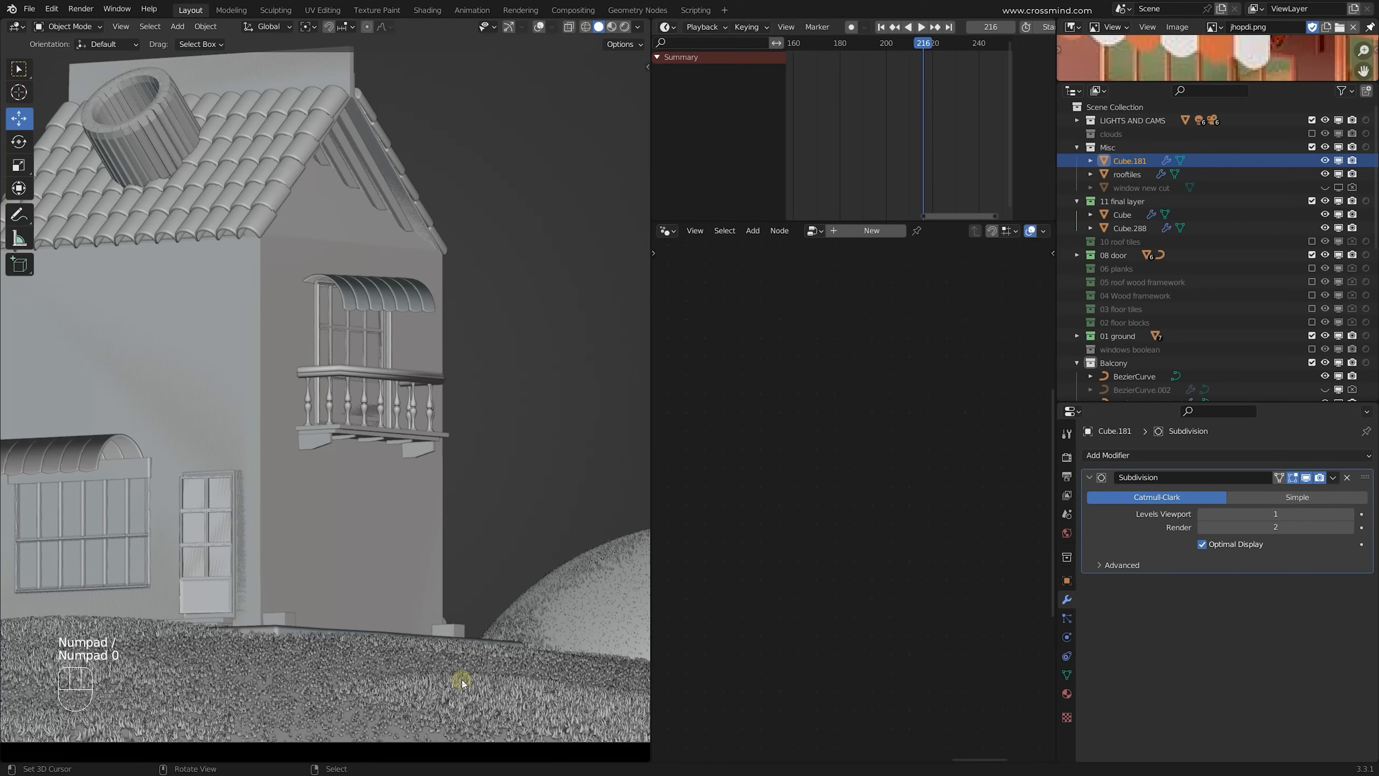
Step: Select the grassy ground sphere and bring its Geometry Nodes.007 tree into view in the node editor
{"action": "right_click", "coordinate": [461, 681]}
{"action": "scroll", "coordinate": [437, 499], "scroll_direction": "down", "scroll_amount": 1, "text": "shift"}
{"action": "middle_click_drag", "start_coordinate": [437, 499], "coordinate": [471, 432], "text": "shift"}
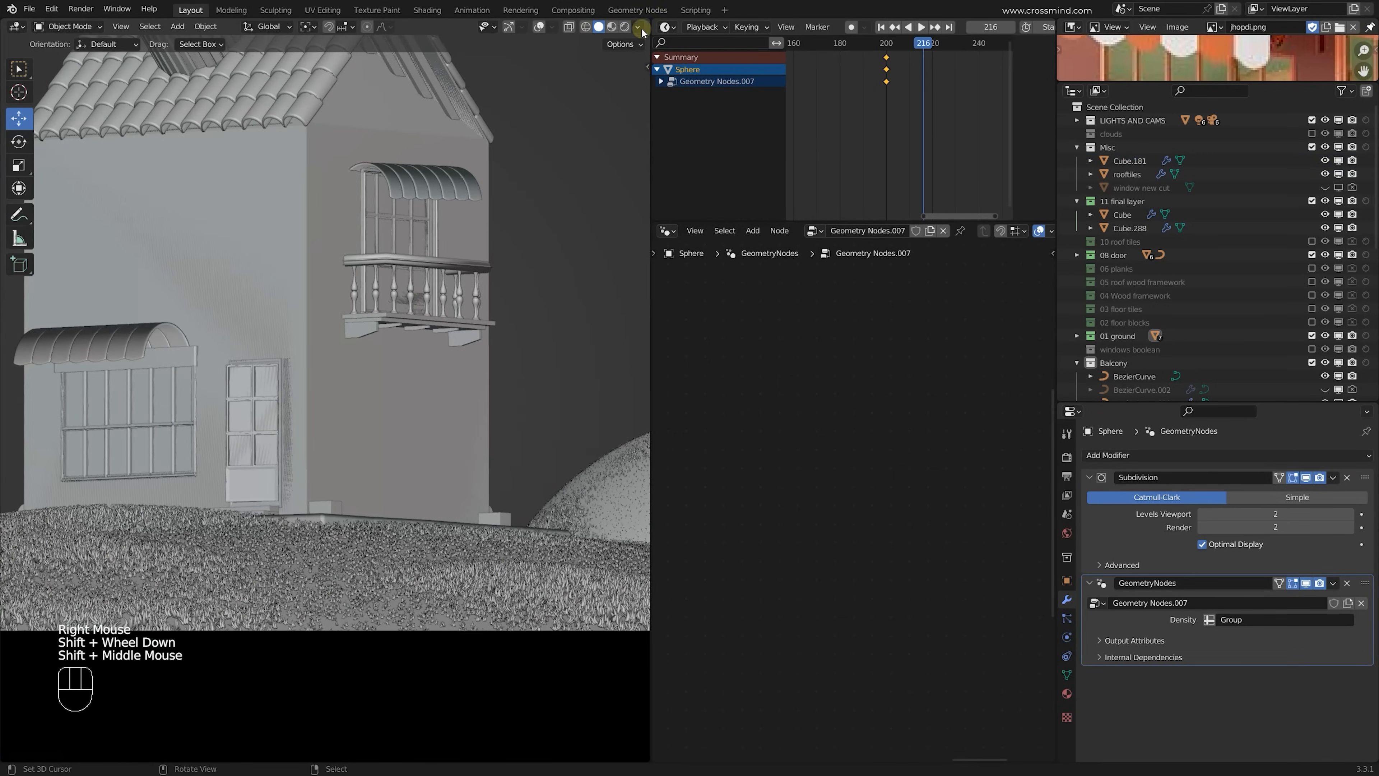
{"action": "left_click", "coordinate": [638, 27]}
{"action": "scroll", "coordinate": [876, 442], "scroll_direction": "down", "scroll_amount": 1}
{"action": "key", "text": "a"}
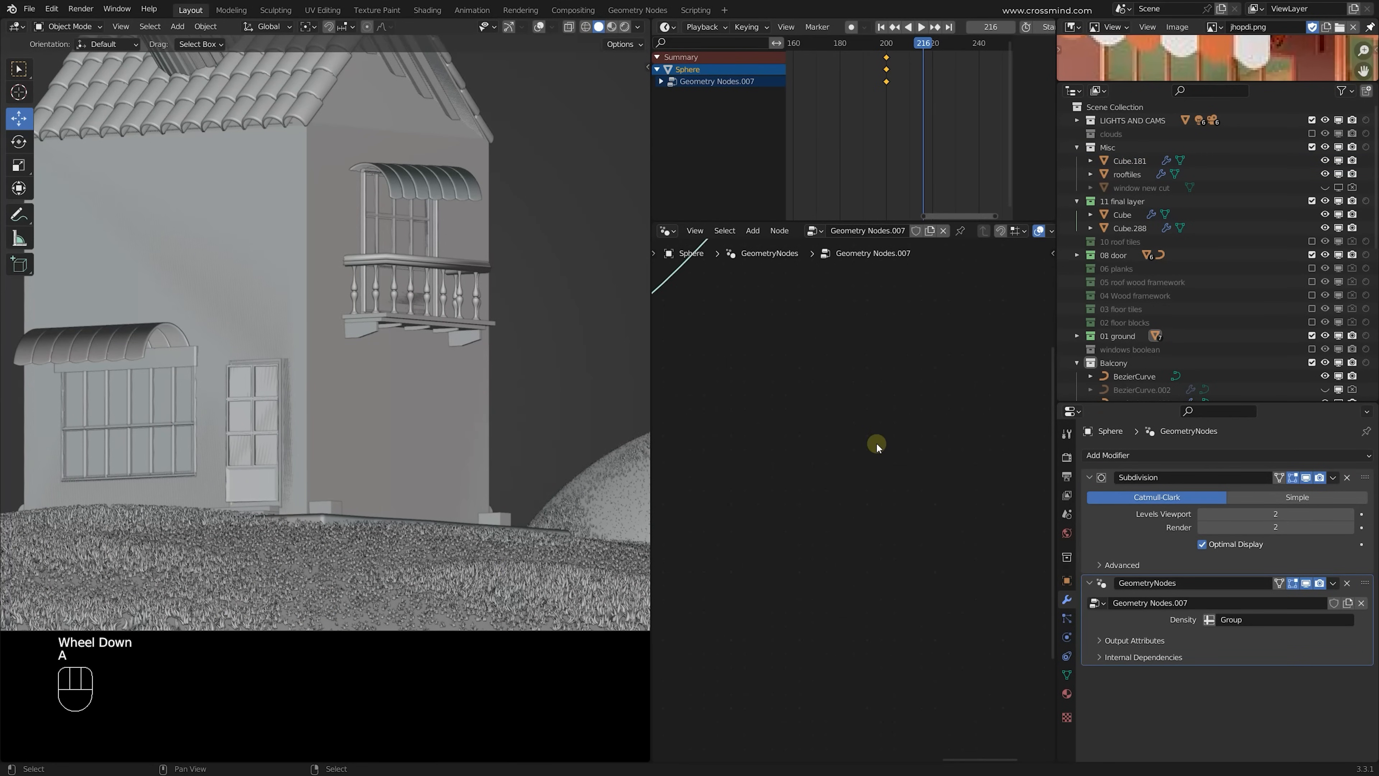
{"action": "key", "text": "KP_Decimal"}
Step: Maximize the node editor to examine the ground's grass-scattering nodes, and restore the layout
{"action": "key", "text": "ctrl+space"}
{"action": "scroll", "coordinate": [736, 200], "scroll_direction": "up", "scroll_amount": 8}
{"action": "left_click", "coordinate": [736, 200]}
{"action": "left_click", "coordinate": [815, 269]}
{"action": "left_click_drag", "start_coordinate": [789, 252], "coordinate": [764, 232]}
{"action": "scroll", "coordinate": [755, 244], "scroll_direction": "down", "scroll_amount": 4}
{"action": "key", "text": "ctrl+space"}
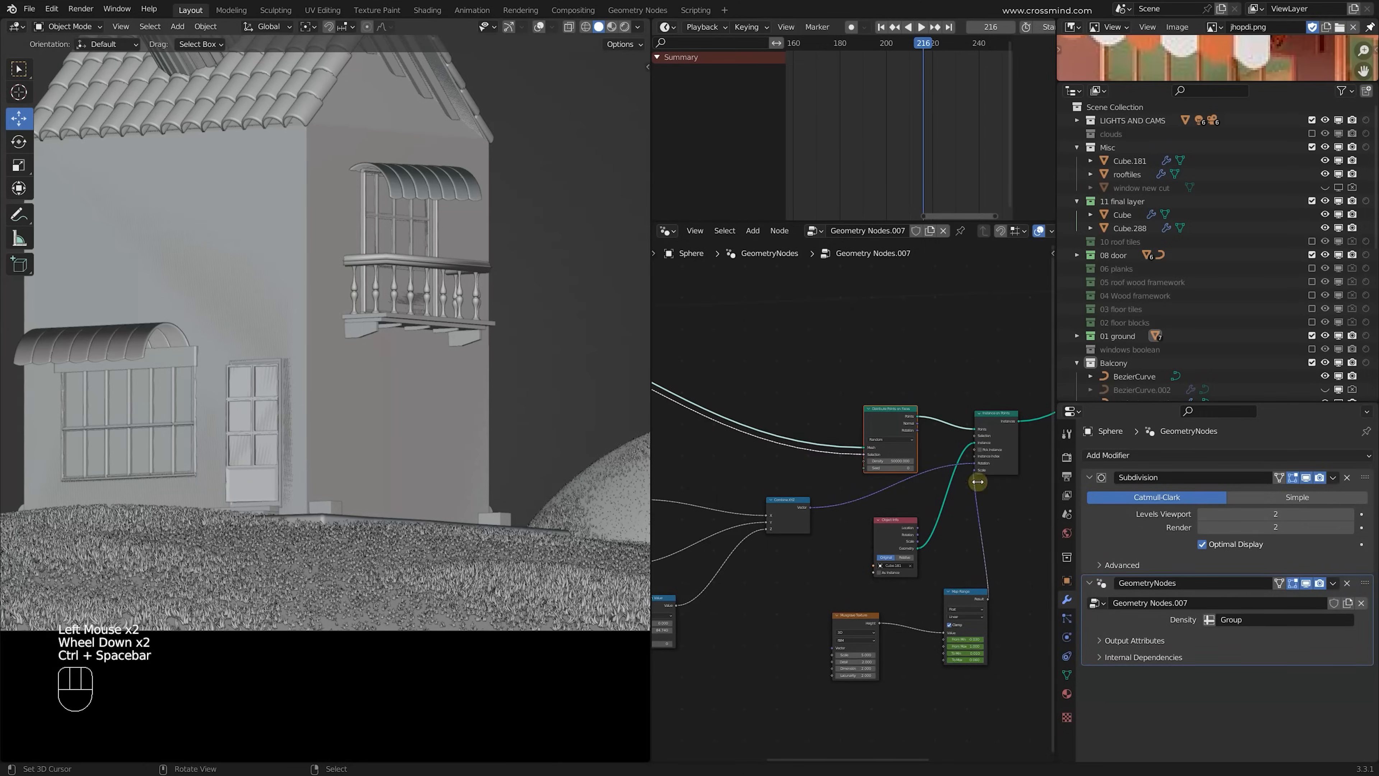
Step: Show the ground sphere's vertex groups and display its weights in Weight Paint mode with viewport overlays on
{"action": "left_click", "coordinate": [1067, 617]}
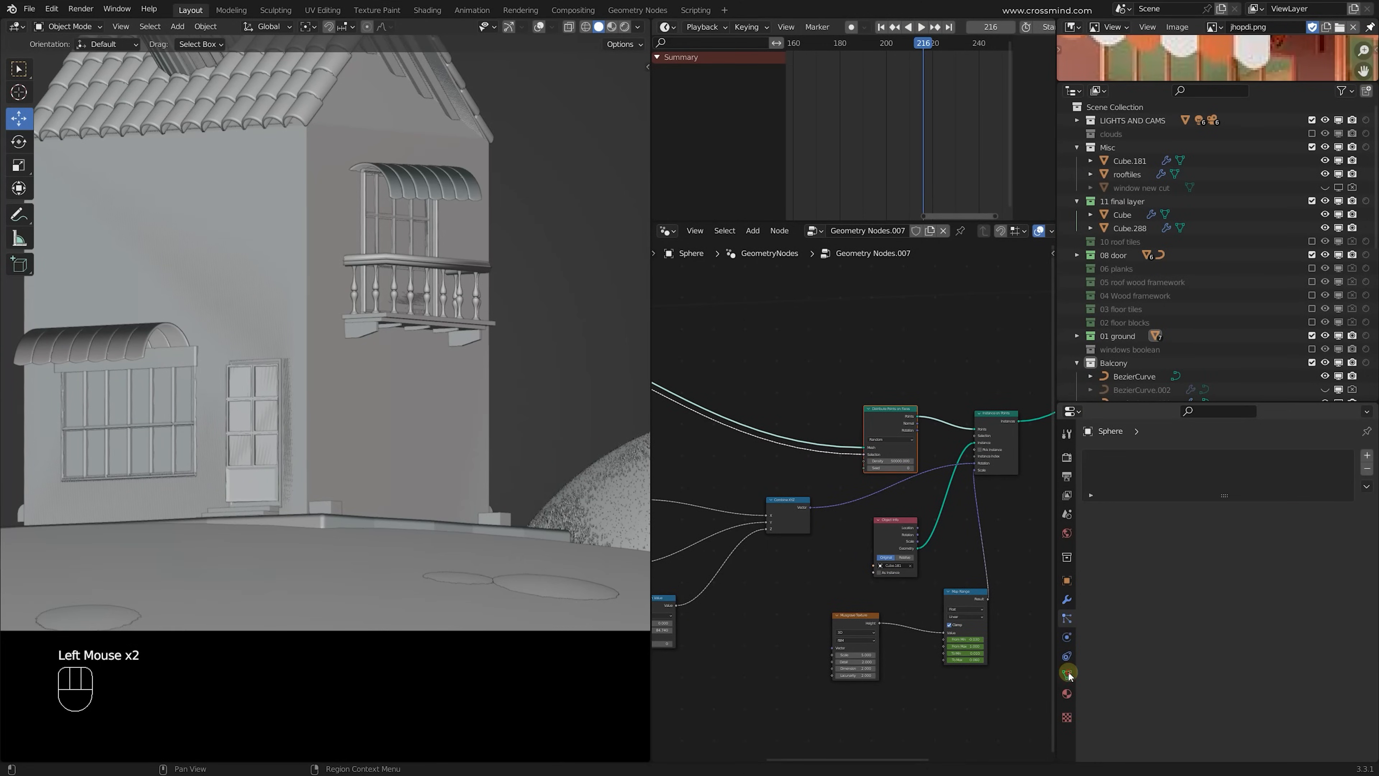
{"action": "left_click", "coordinate": [1067, 637]}
{"action": "left_click", "coordinate": [1066, 674]}
{"action": "key", "text": "ctrl+Tab"}
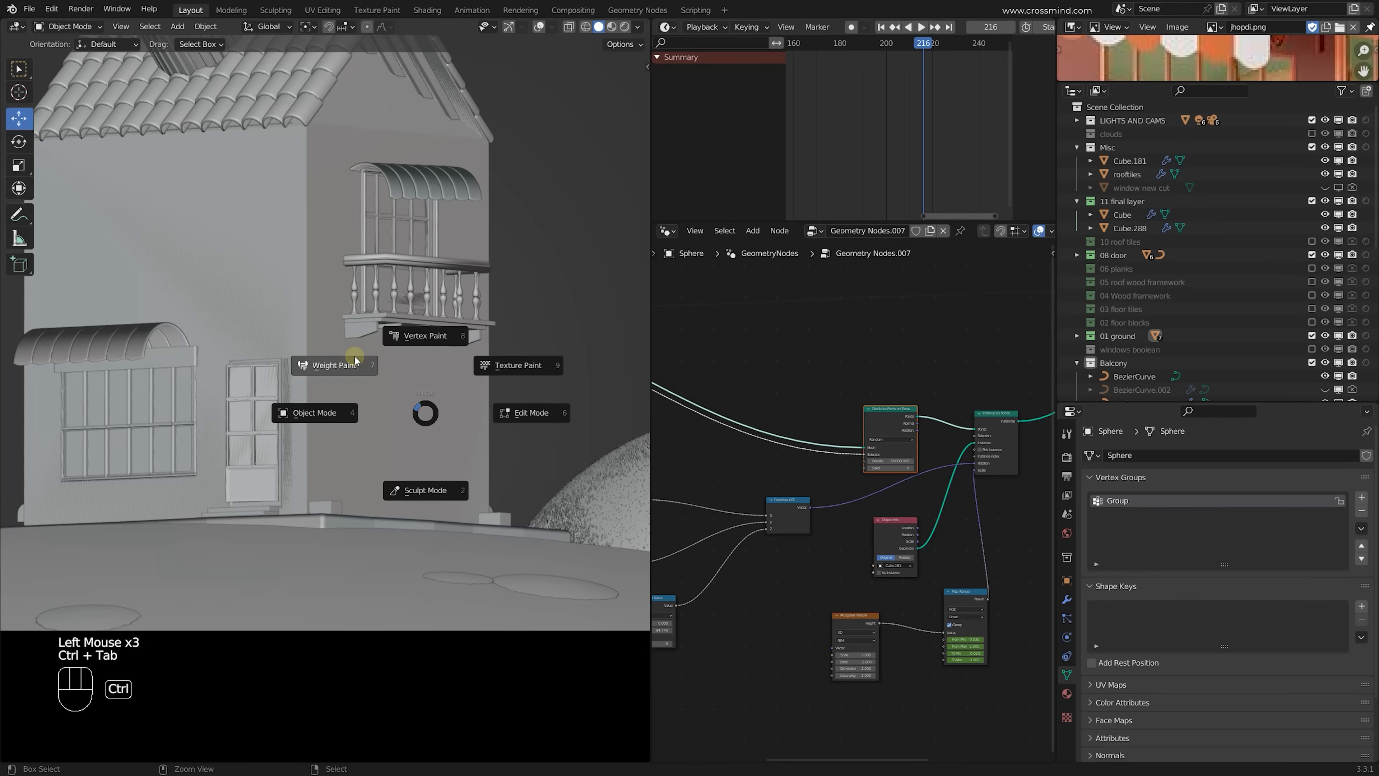
{"action": "left_click", "coordinate": [356, 357]}
{"action": "left_click", "coordinate": [538, 28]}
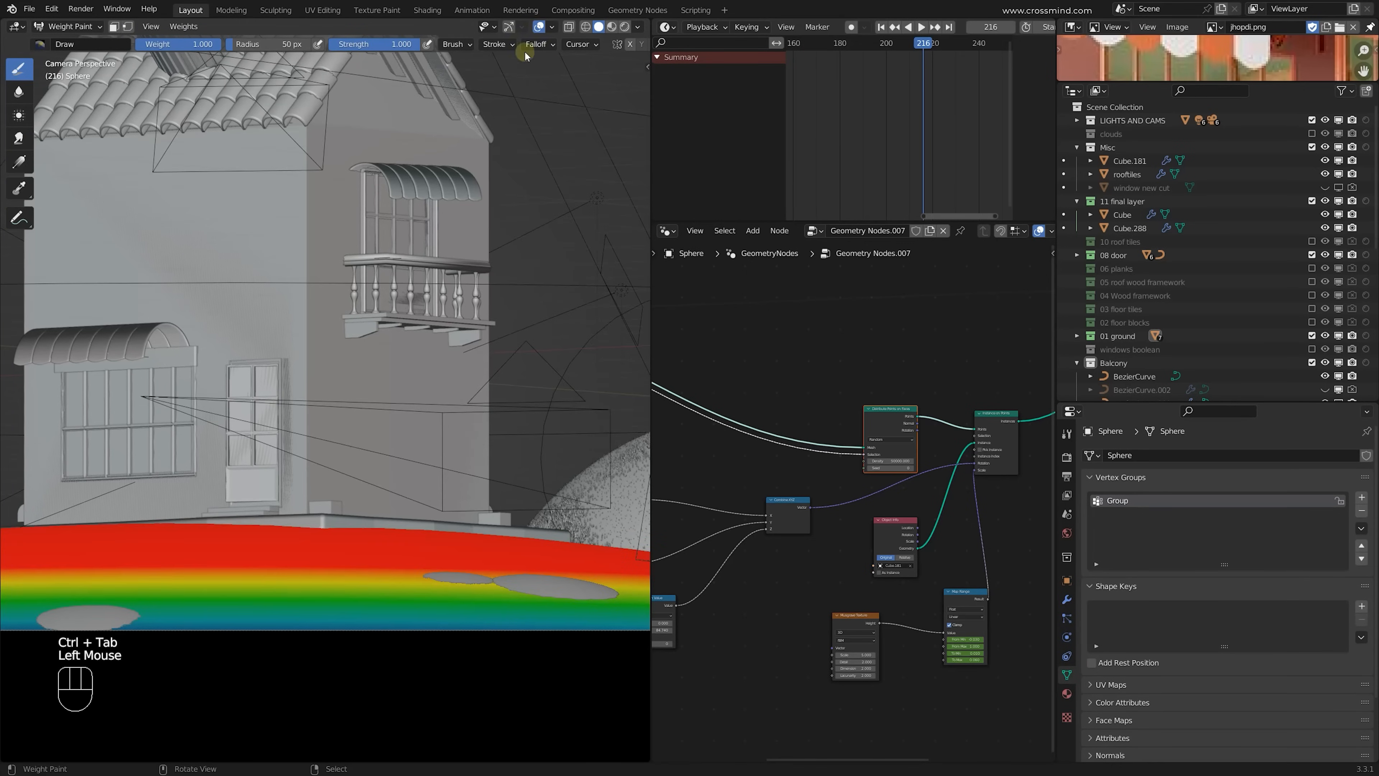
Step: Examine the painted weights on the ground around the cafe, and return to Object Mode in the camera view
{"action": "middle_click_drag", "start_coordinate": [440, 389], "coordinate": [427, 457]}
{"action": "scroll", "coordinate": [428, 459], "scroll_direction": "up", "scroll_amount": 2}
{"action": "scroll", "coordinate": [429, 459], "scroll_direction": "up", "scroll_amount": 4}
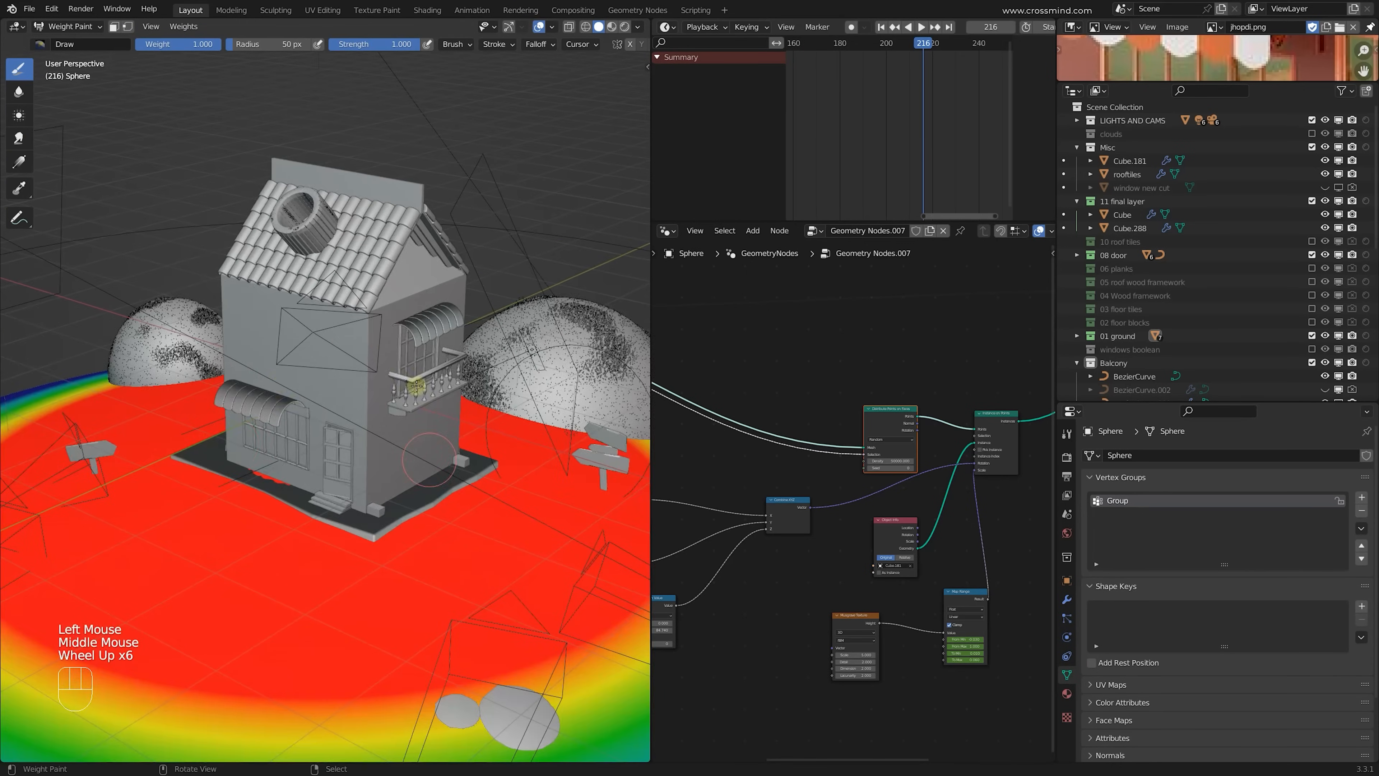
{"action": "key", "text": "ctrl+Tab"}
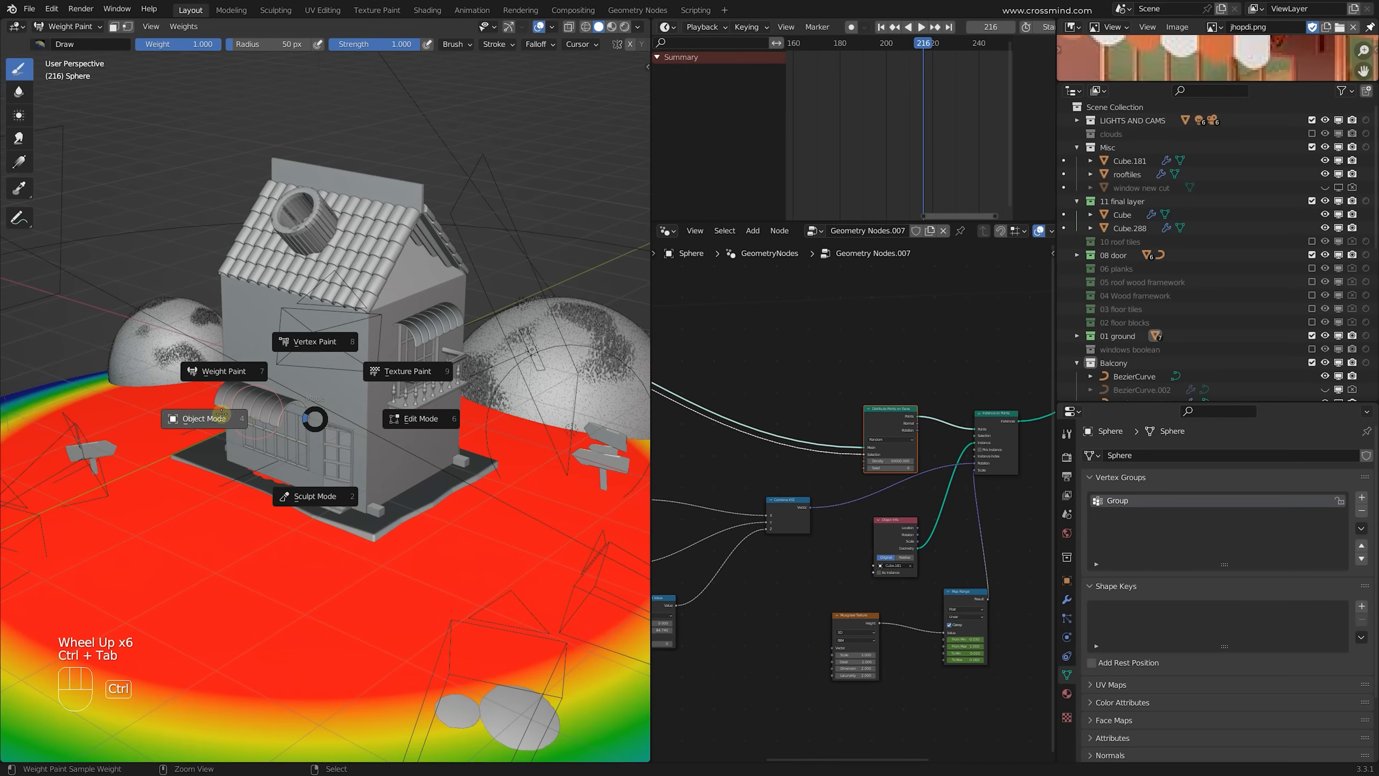
{"action": "left_click", "coordinate": [218, 416]}
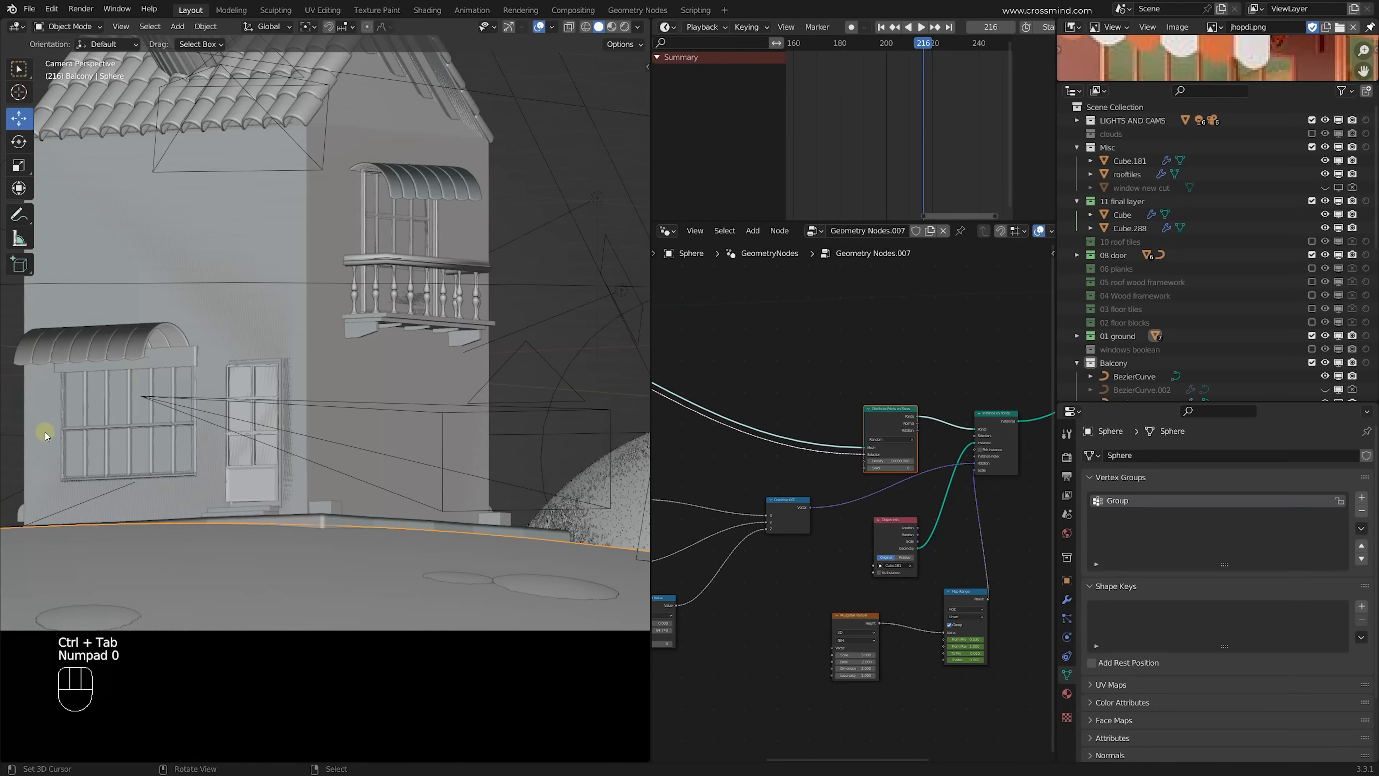
Step: Examine how the Distribute Points on Faces node feeds Instance on Points in the ground's node tree
{"action": "scroll", "coordinate": [889, 471], "scroll_direction": "down", "scroll_amount": 1}
{"action": "scroll", "coordinate": [881, 471], "scroll_direction": "up", "scroll_amount": 2}
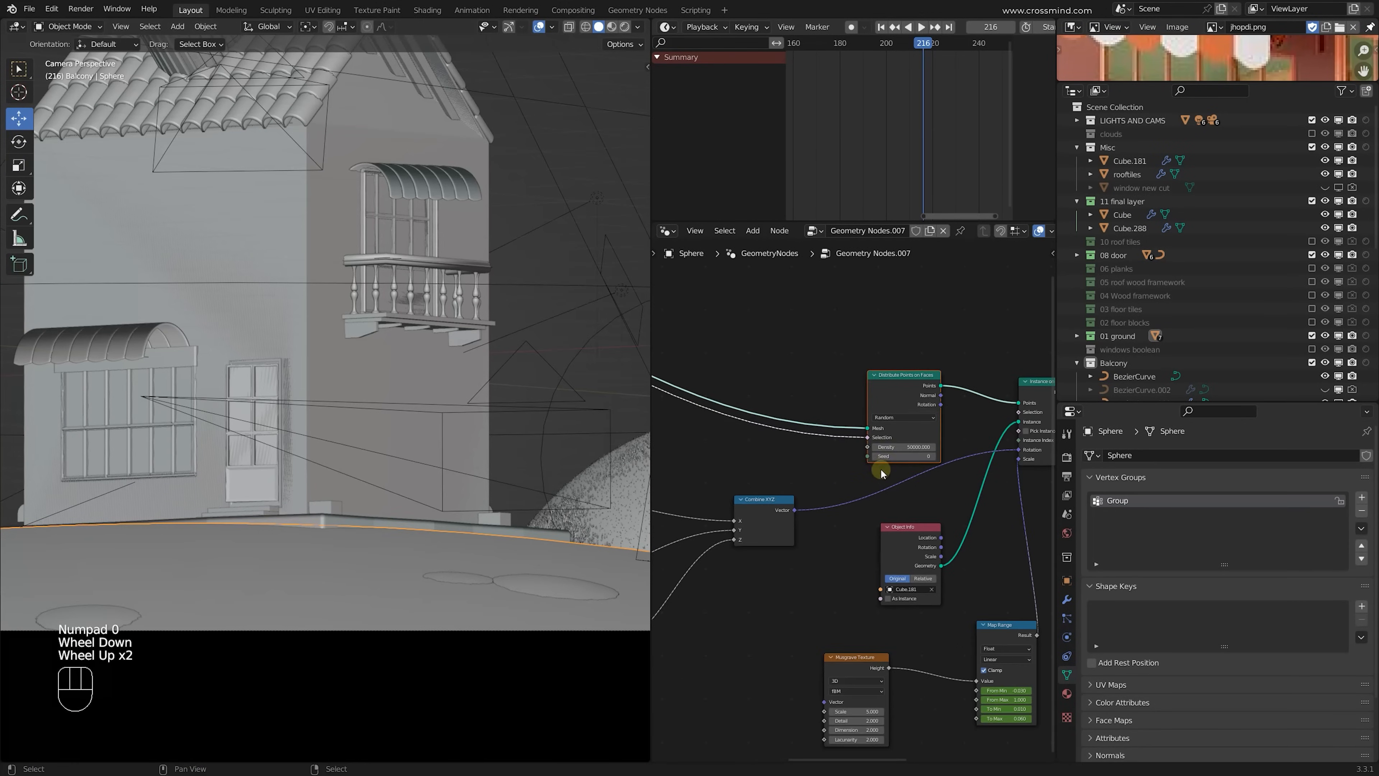
{"action": "left_click", "coordinate": [904, 391]}
{"action": "middle_click_drag", "start_coordinate": [904, 391], "coordinate": [780, 339]}
{"action": "scroll", "coordinate": [883, 326], "scroll_direction": "up", "scroll_amount": 2}
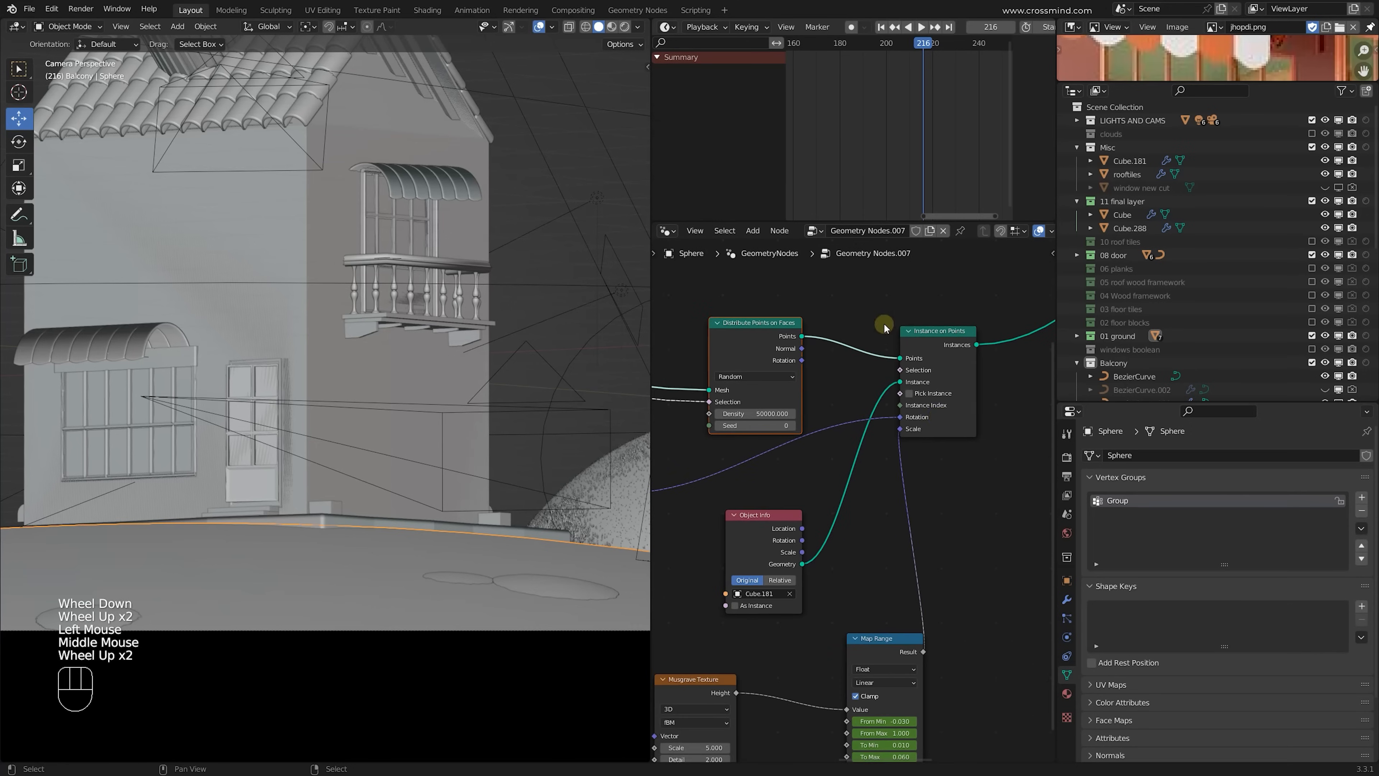
{"action": "middle_click_drag", "start_coordinate": [878, 399], "coordinate": [916, 338]}
{"action": "scroll", "coordinate": [869, 521], "scroll_direction": "up", "scroll_amount": 2}
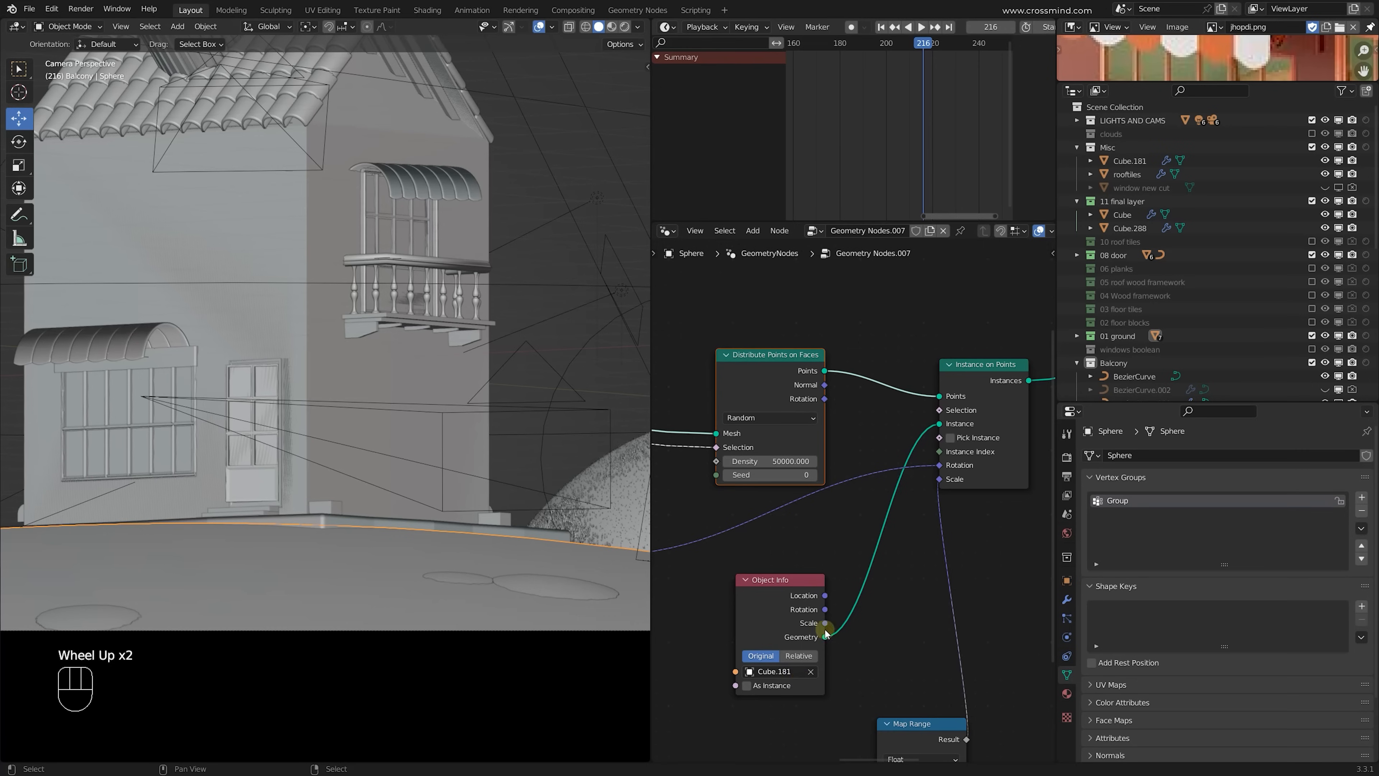
Step: Examine the Object Info node that supplies Cube.181 and the Musgrave Texture node that varies the grass scale
{"action": "left_click", "coordinate": [859, 615]}
{"action": "scroll", "coordinate": [897, 615], "scroll_direction": "down", "scroll_amount": 1}
{"action": "scroll", "coordinate": [896, 614], "scroll_direction": "up", "scroll_amount": 3}
{"action": "middle_click_drag", "start_coordinate": [896, 615], "coordinate": [883, 400]}
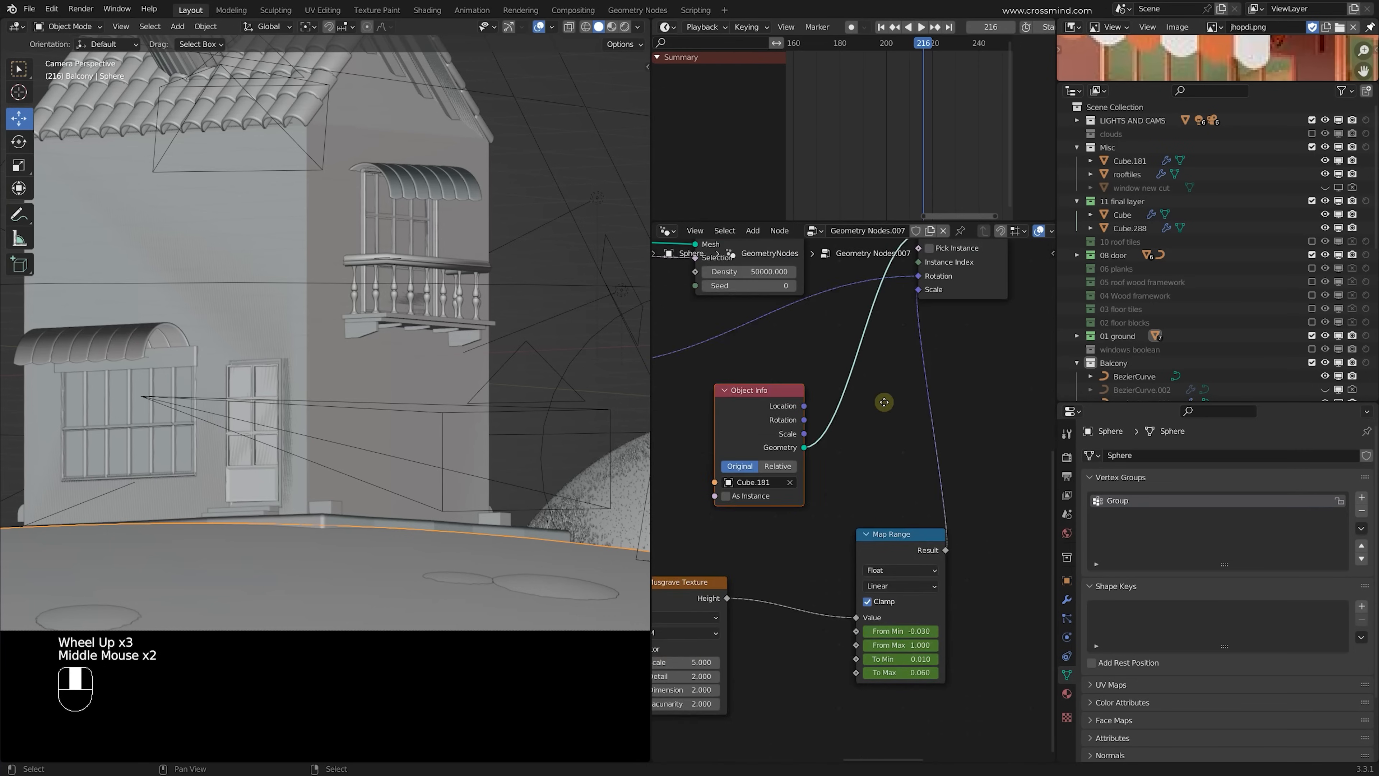
{"action": "left_click", "coordinate": [717, 608]}
{"action": "middle_click_drag", "start_coordinate": [789, 540], "coordinate": [841, 438]}
{"action": "left_click_drag", "start_coordinate": [847, 476], "coordinate": [700, 613]}
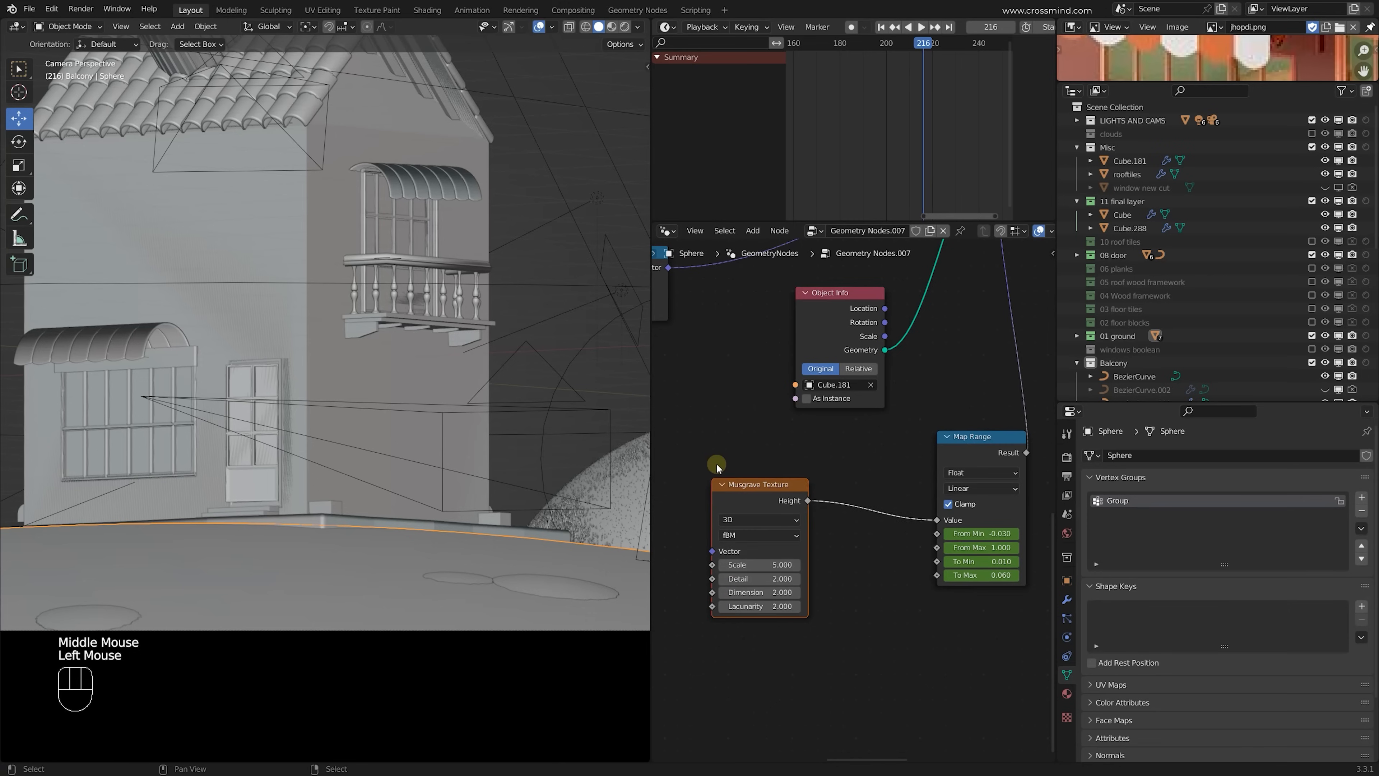
{"action": "left_click_drag", "start_coordinate": [702, 464], "coordinate": [803, 610]}
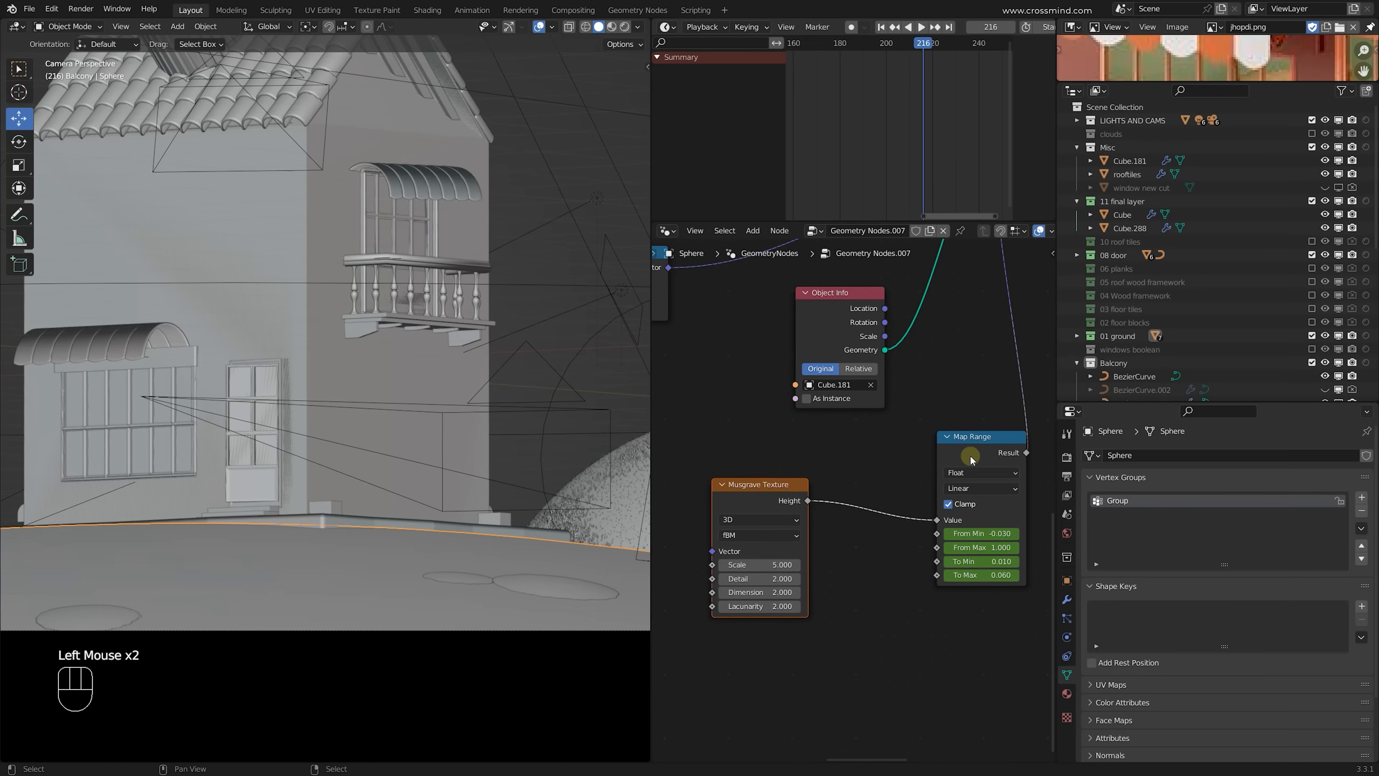
Step: Select the Map Range node and bring its keyframes into view in the timeline
{"action": "left_click", "coordinate": [959, 453]}
{"action": "middle_click_drag", "start_coordinate": [959, 455], "coordinate": [910, 454]}
{"action": "scroll", "coordinate": [850, 115], "scroll_direction": "down", "scroll_amount": 2}
{"action": "middle_click_drag", "start_coordinate": [812, 116], "coordinate": [850, 115]}
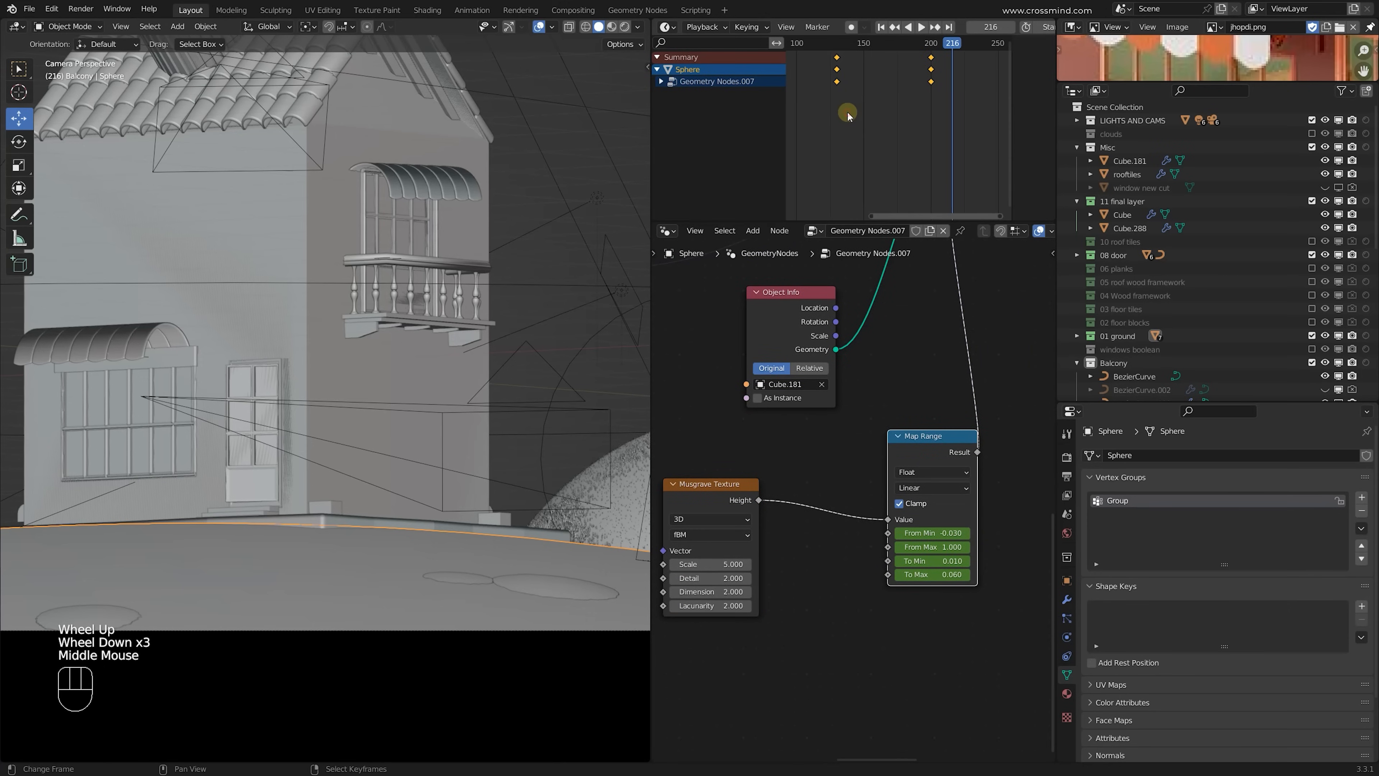
Step: Isolate the ground sphere at frame 179 and examine the keyframed From and To values of the Map Range node
{"action": "left_click", "coordinate": [847, 115]}
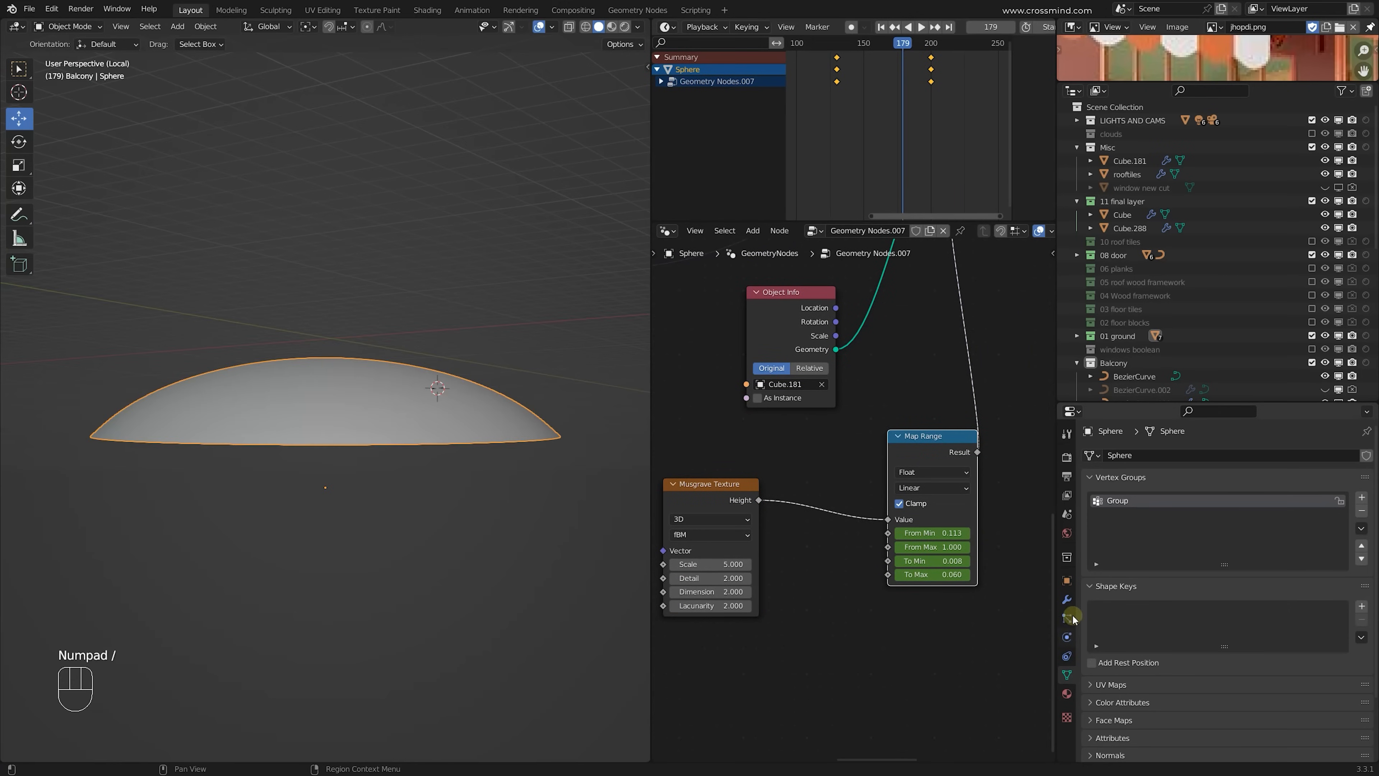
{"action": "left_click", "coordinate": [1067, 600]}
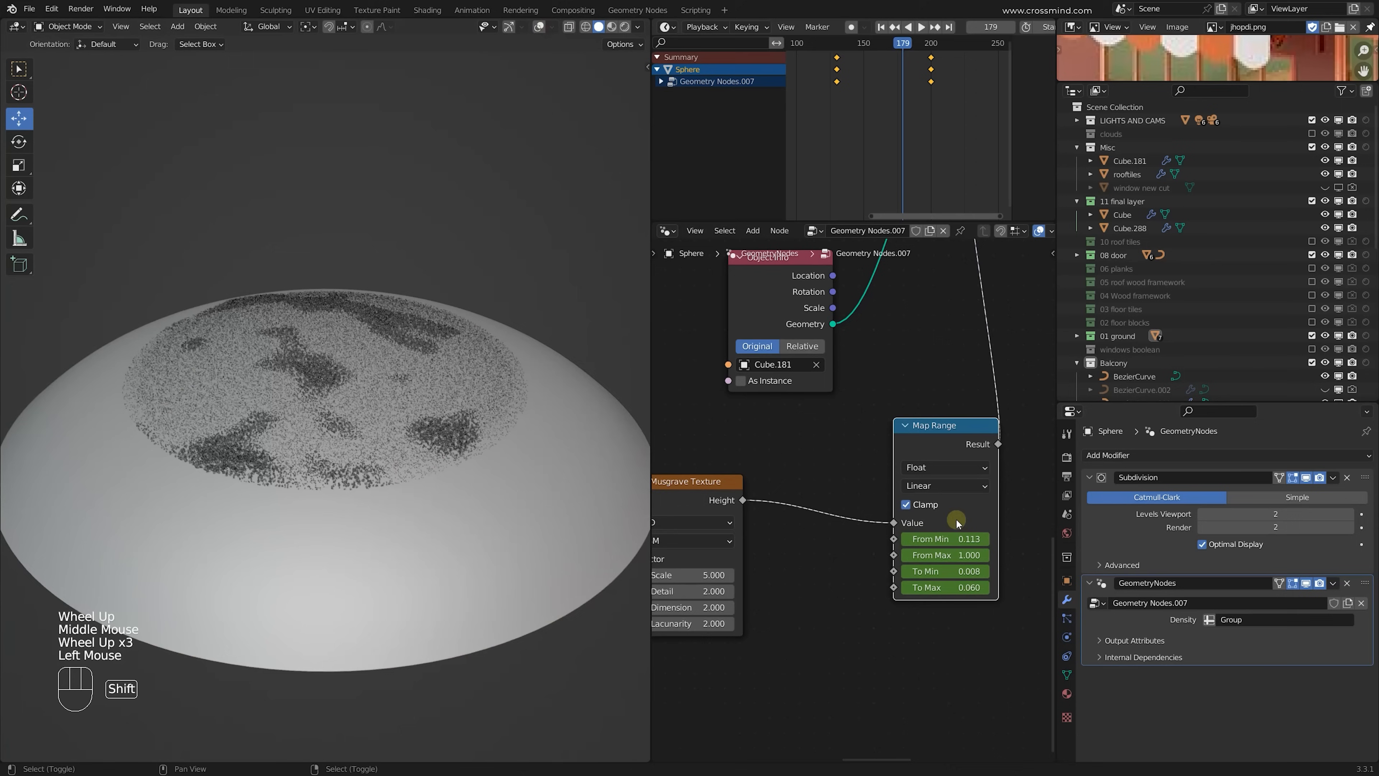
{"action": "left_click_drag", "start_coordinate": [955, 538], "coordinate": [962, 588], "text": "shift"}
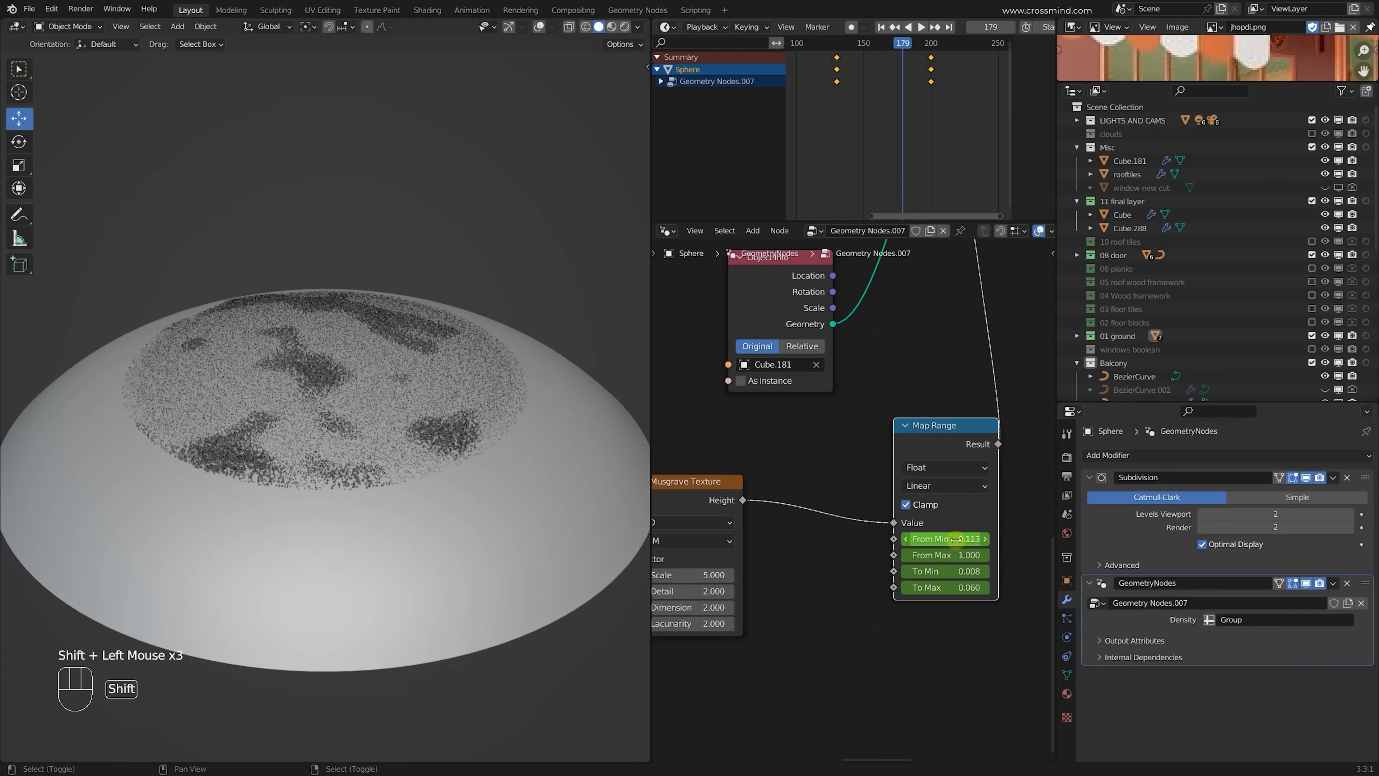
{"action": "left_click_drag", "start_coordinate": [956, 538], "coordinate": [972, 539], "text": "shift"}
Step: Scrub the grass growth animation forward to frame 251 and take the ground sphere out of local view
{"action": "left_click_drag", "start_coordinate": [815, 107], "coordinate": [965, 109]}
{"action": "scroll", "coordinate": [929, 152], "scroll_direction": "down", "scroll_amount": 2}
{"action": "middle_click_drag", "start_coordinate": [930, 153], "coordinate": [884, 155]}
{"action": "left_click_drag", "start_coordinate": [884, 155], "coordinate": [918, 135]}
{"action": "key", "text": "KP_Divide"}
{"action": "scroll", "coordinate": [477, 299], "scroll_direction": "down", "scroll_amount": 2}
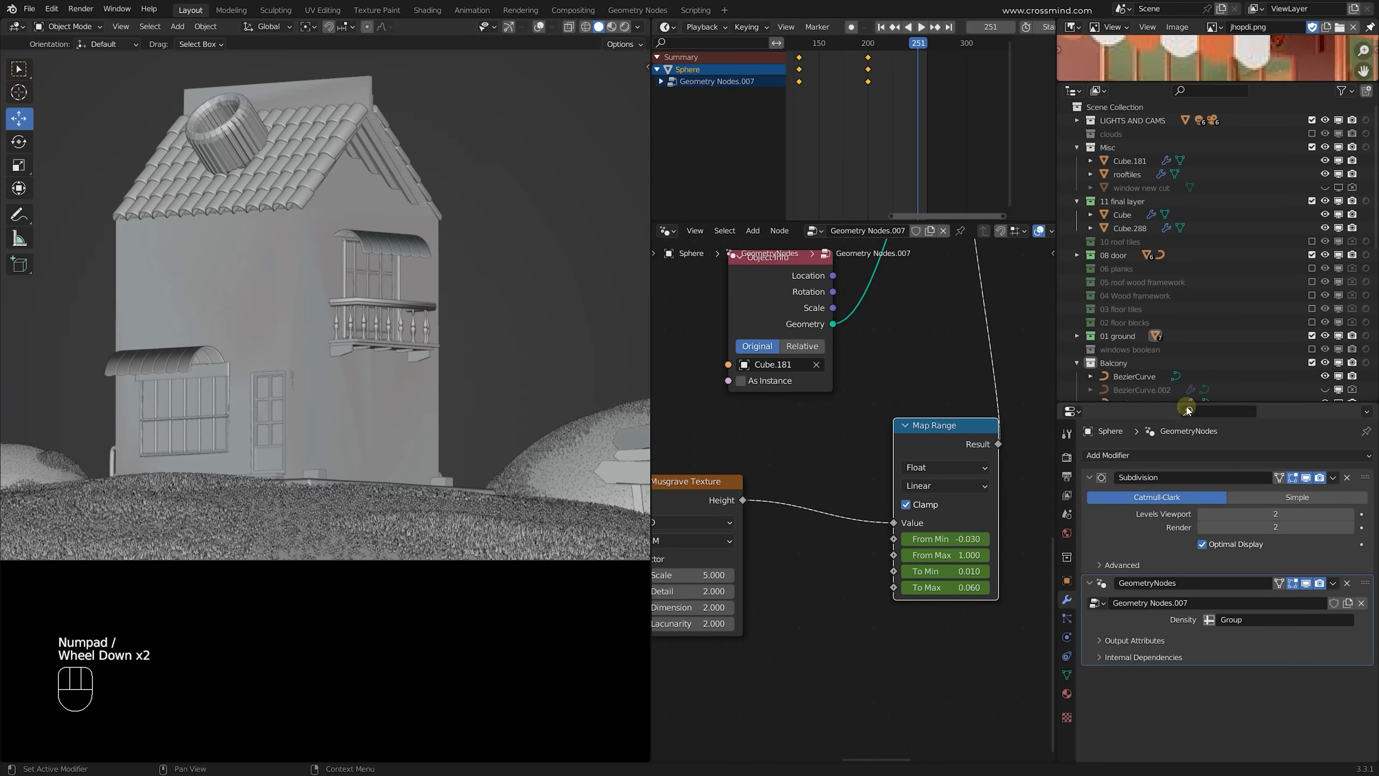
Step: Enlarge the properties area and review the Cycles sampling and denoising settings of the scene
{"action": "left_click_drag", "start_coordinate": [1180, 402], "coordinate": [1185, 261]}
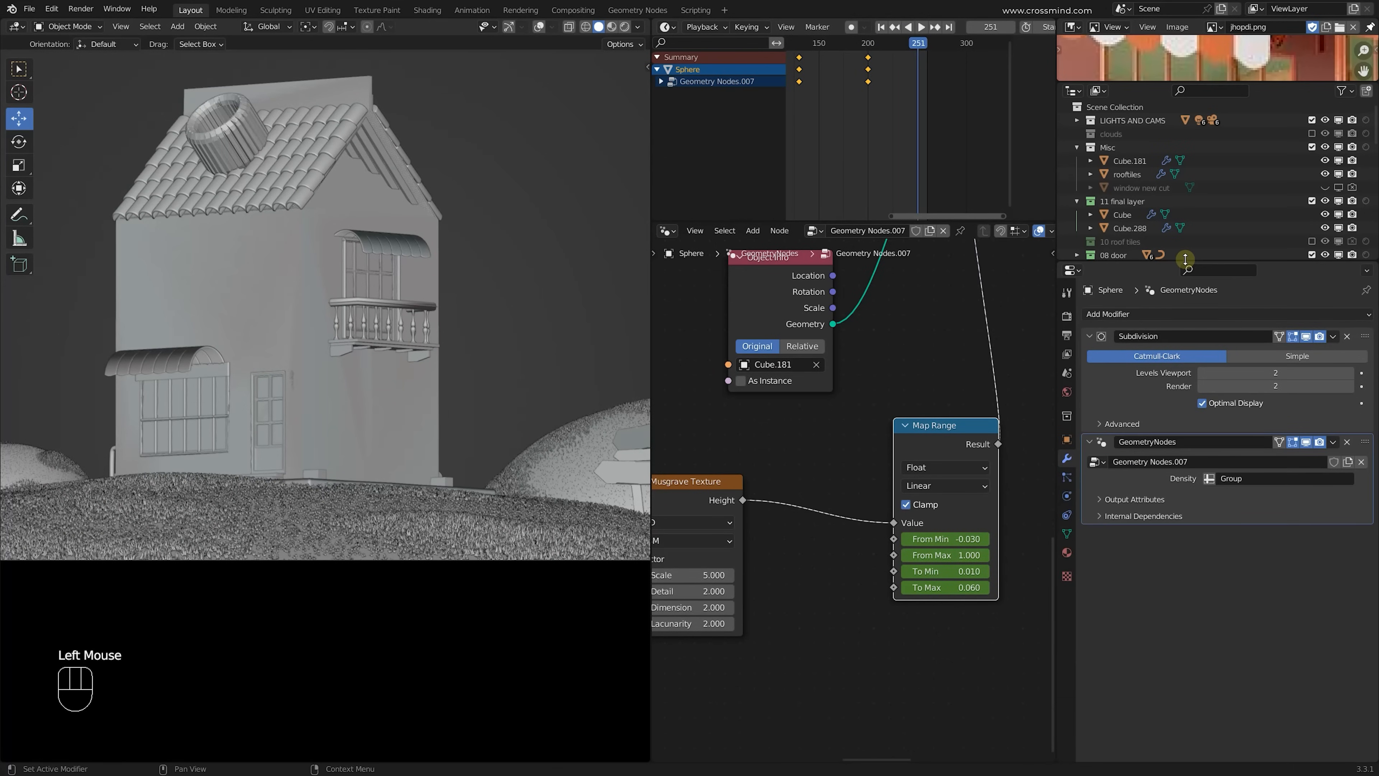
{"action": "left_click", "coordinate": [1067, 316]}
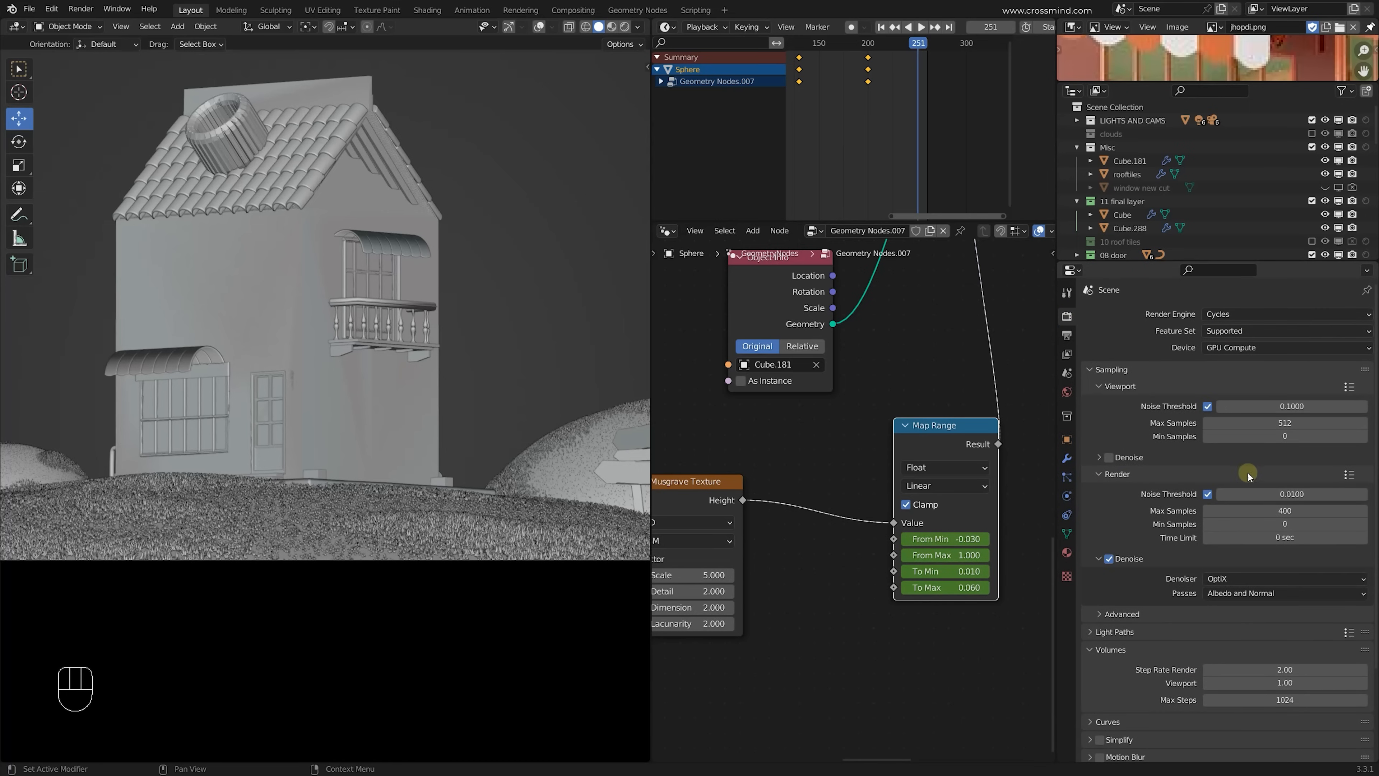
{"action": "scroll", "coordinate": [1209, 560], "scroll_direction": "down", "scroll_amount": 2}
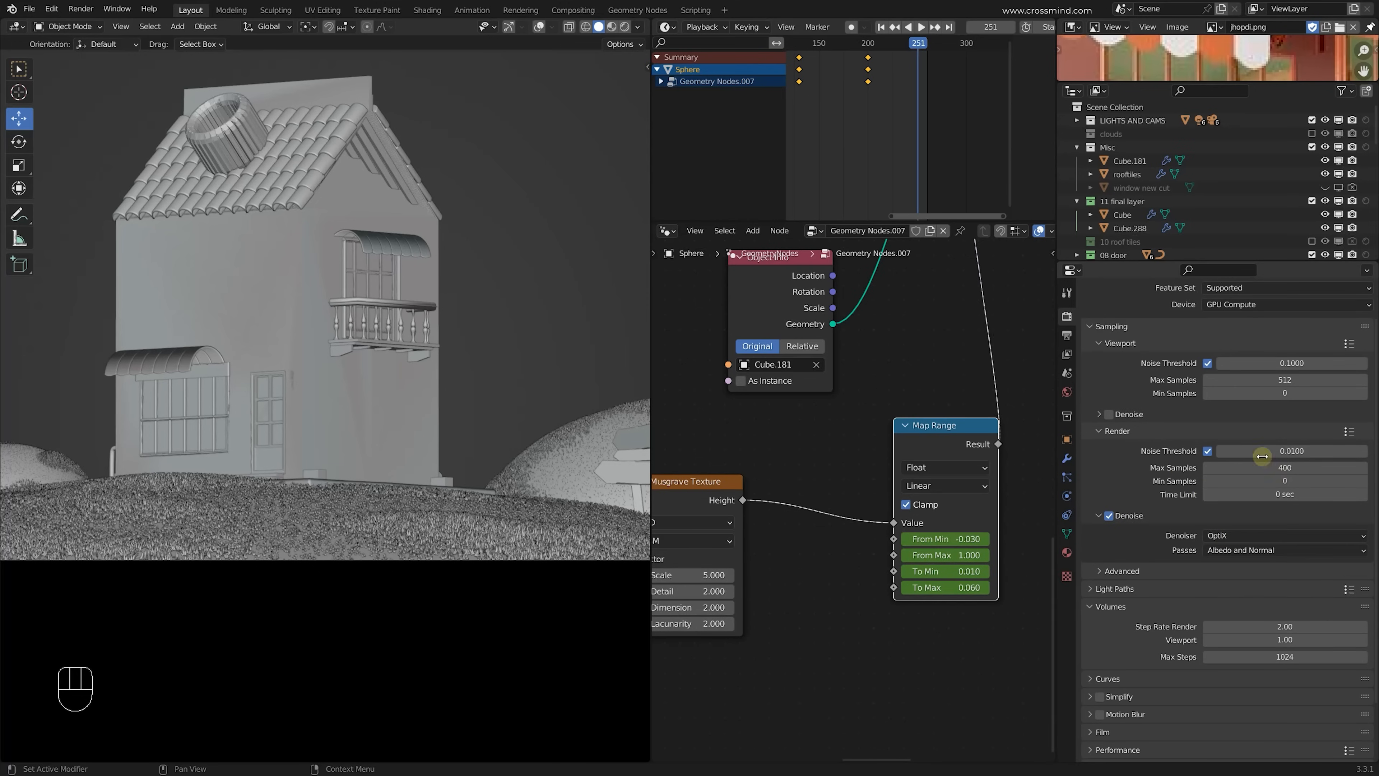
{"action": "scroll", "coordinate": [987, 510], "scroll_direction": "down", "scroll_amount": 2}
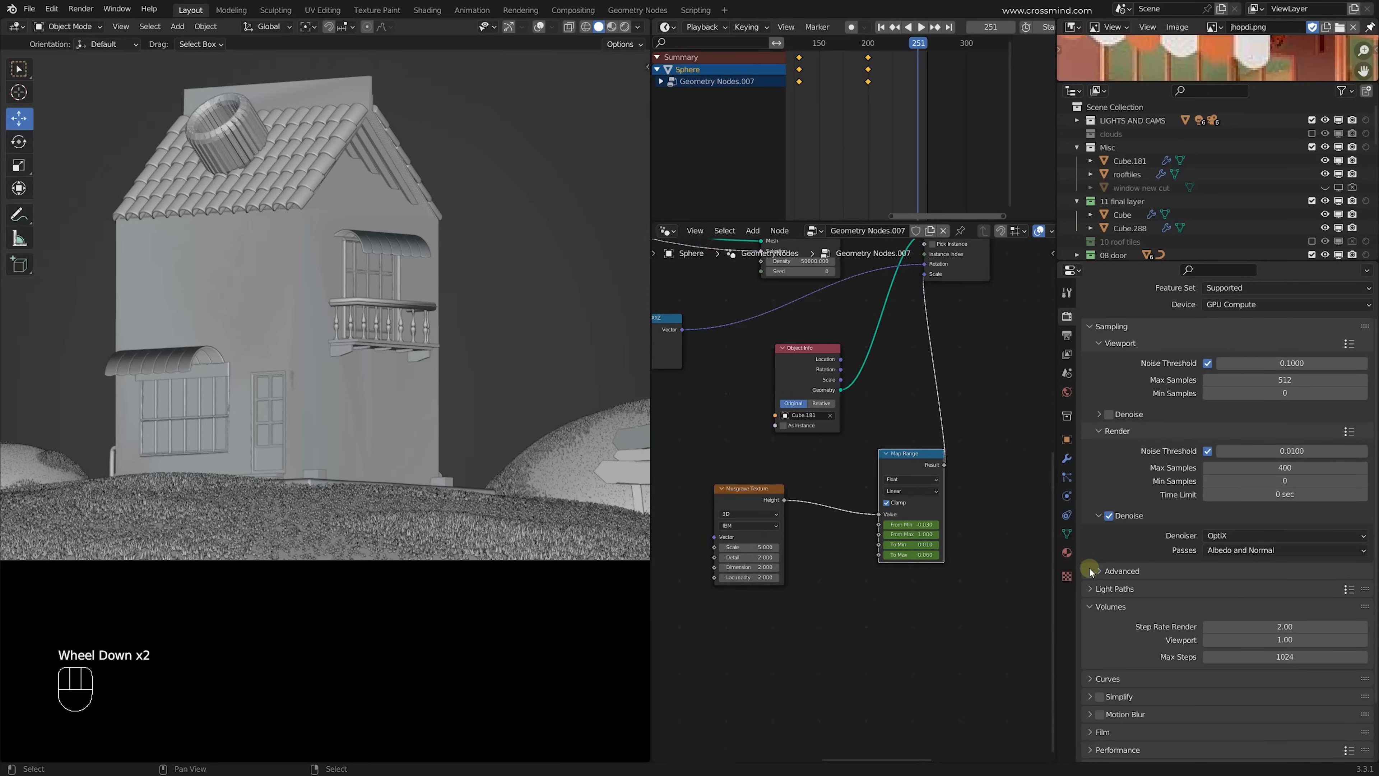
Step: Review the ground's material settings, and select the cafe's Cube walls to review their Material.002 settings
{"action": "left_click", "coordinate": [1067, 553]}
{"action": "scroll", "coordinate": [1156, 510], "scroll_direction": "up", "scroll_amount": 1}
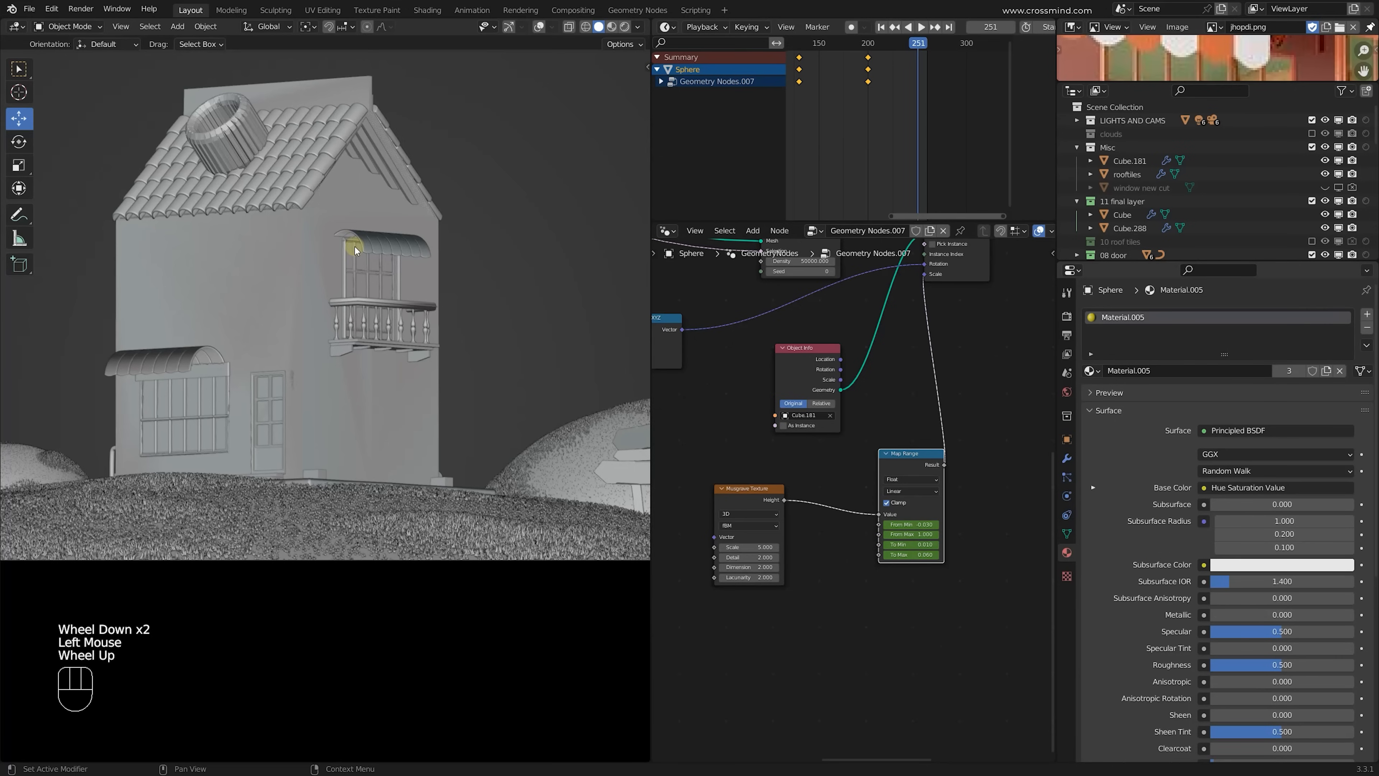
{"action": "right_click", "coordinate": [367, 217]}
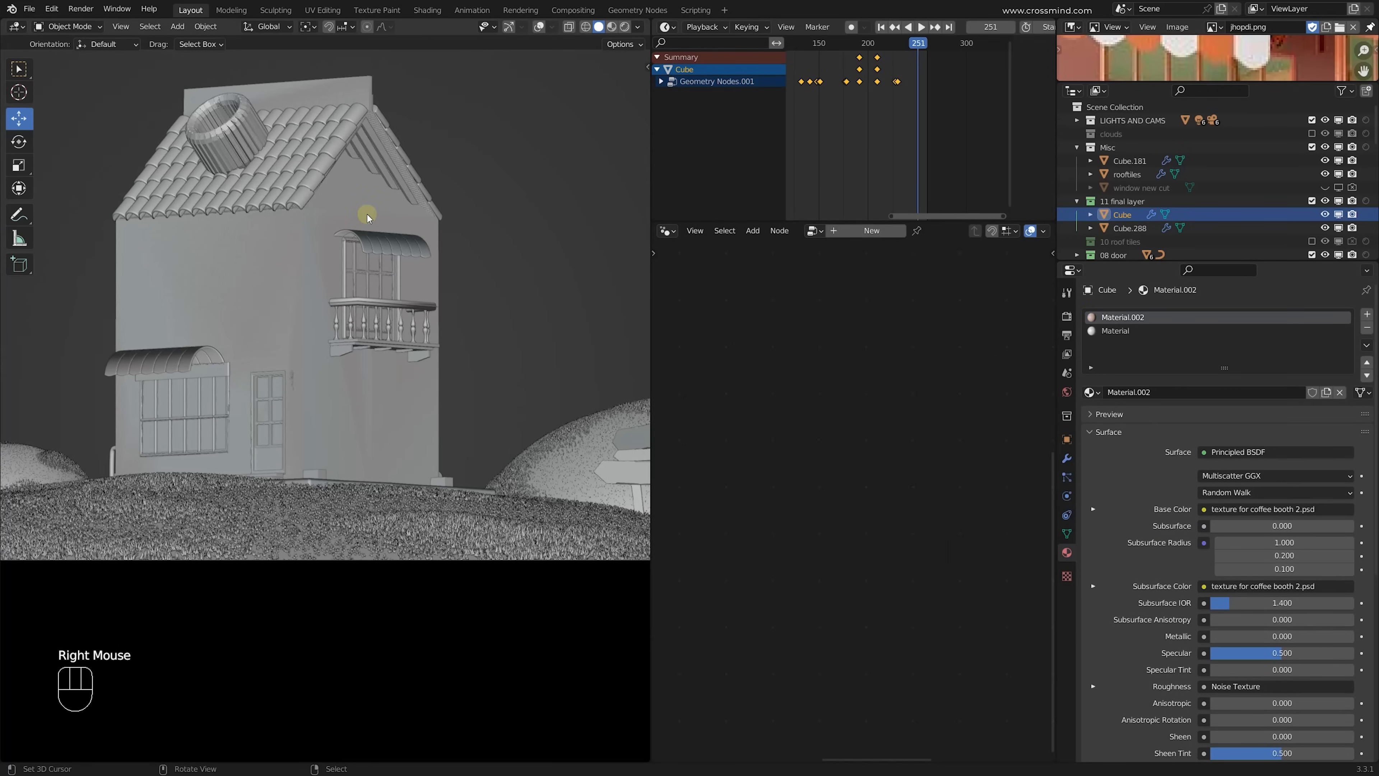
{"action": "scroll", "coordinate": [1148, 552], "scroll_direction": "down", "scroll_amount": 2}
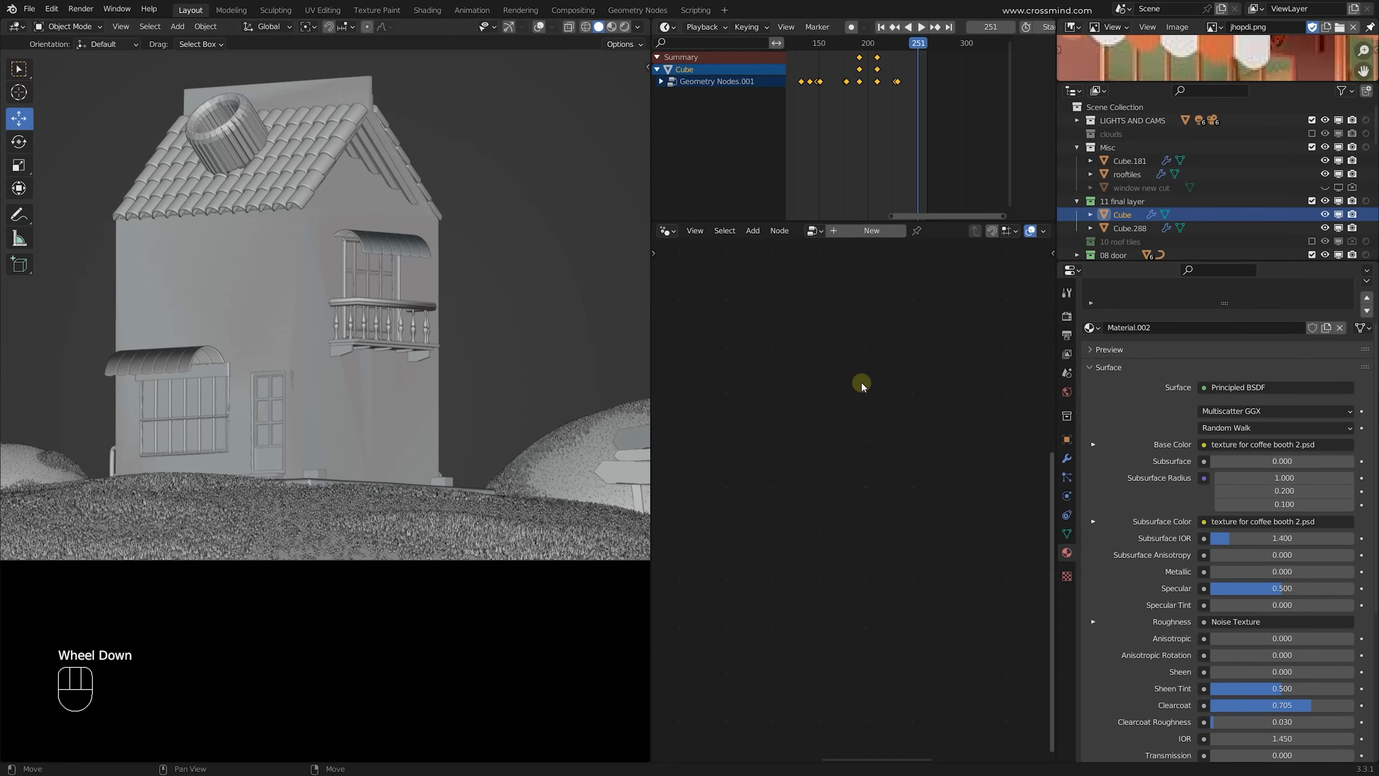
Step: Show the Material.002 node tree in the Shader Editor and collapse the Misc collection
{"action": "left_click", "coordinate": [668, 231]}
{"action": "left_click", "coordinate": [699, 355]}
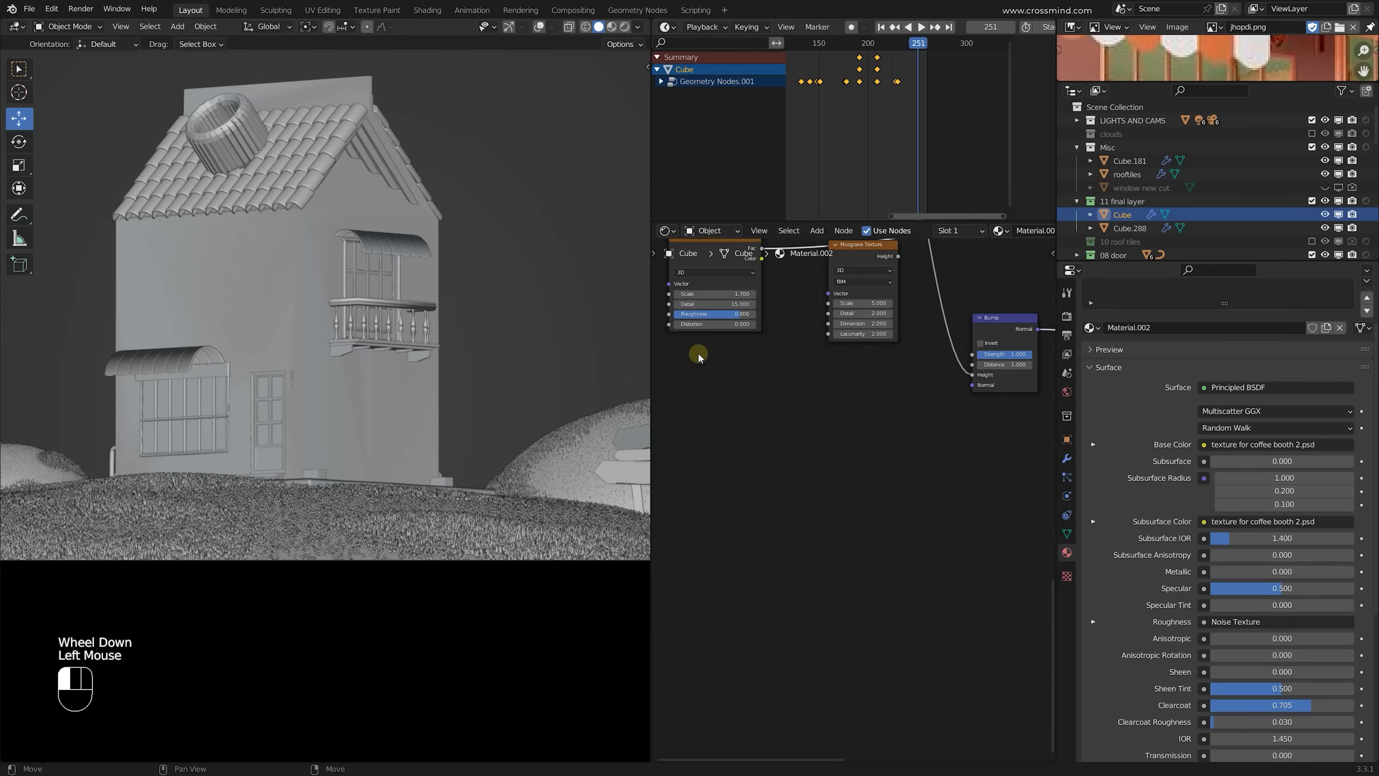
{"action": "scroll", "coordinate": [877, 456], "scroll_direction": "down", "scroll_amount": 2}
{"action": "middle_click_drag", "start_coordinate": [816, 468], "coordinate": [815, 467]}
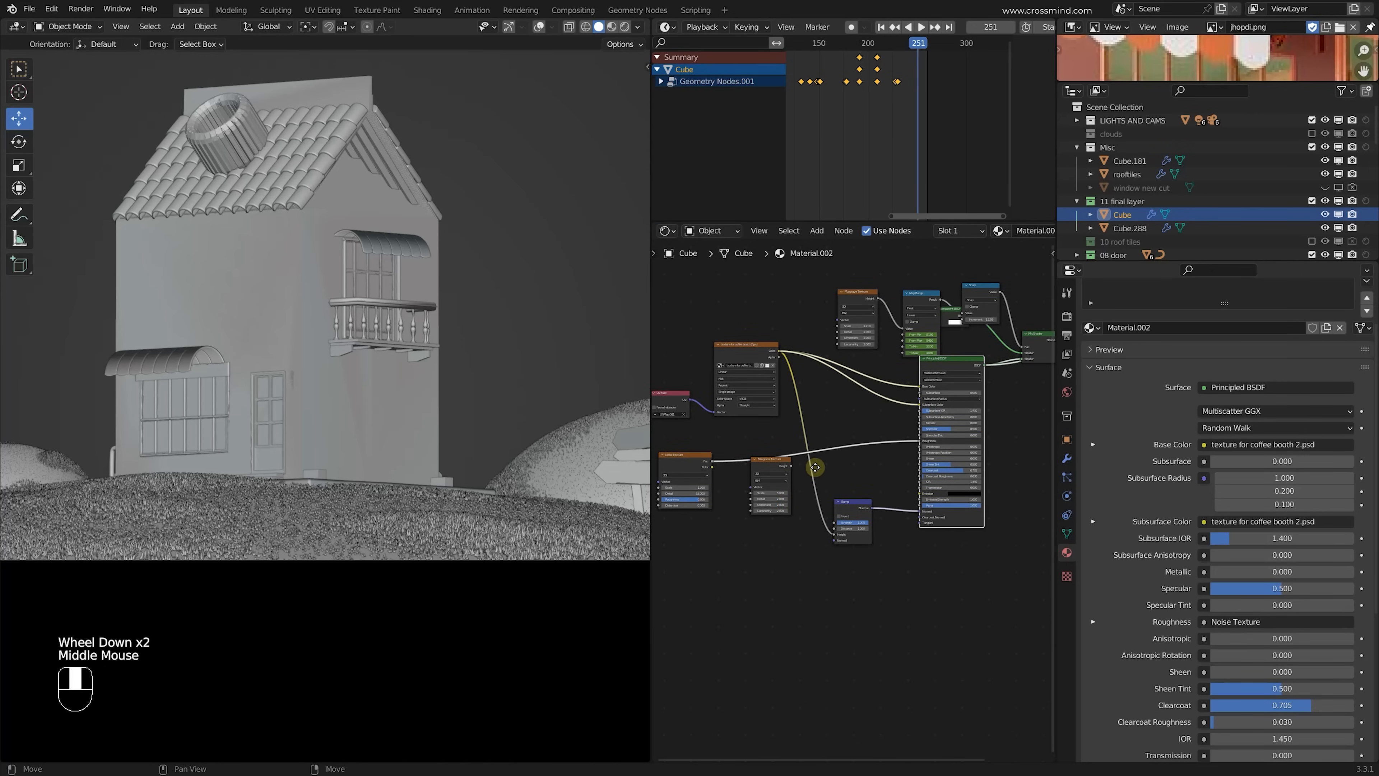
{"action": "left_click", "coordinate": [1076, 148]}
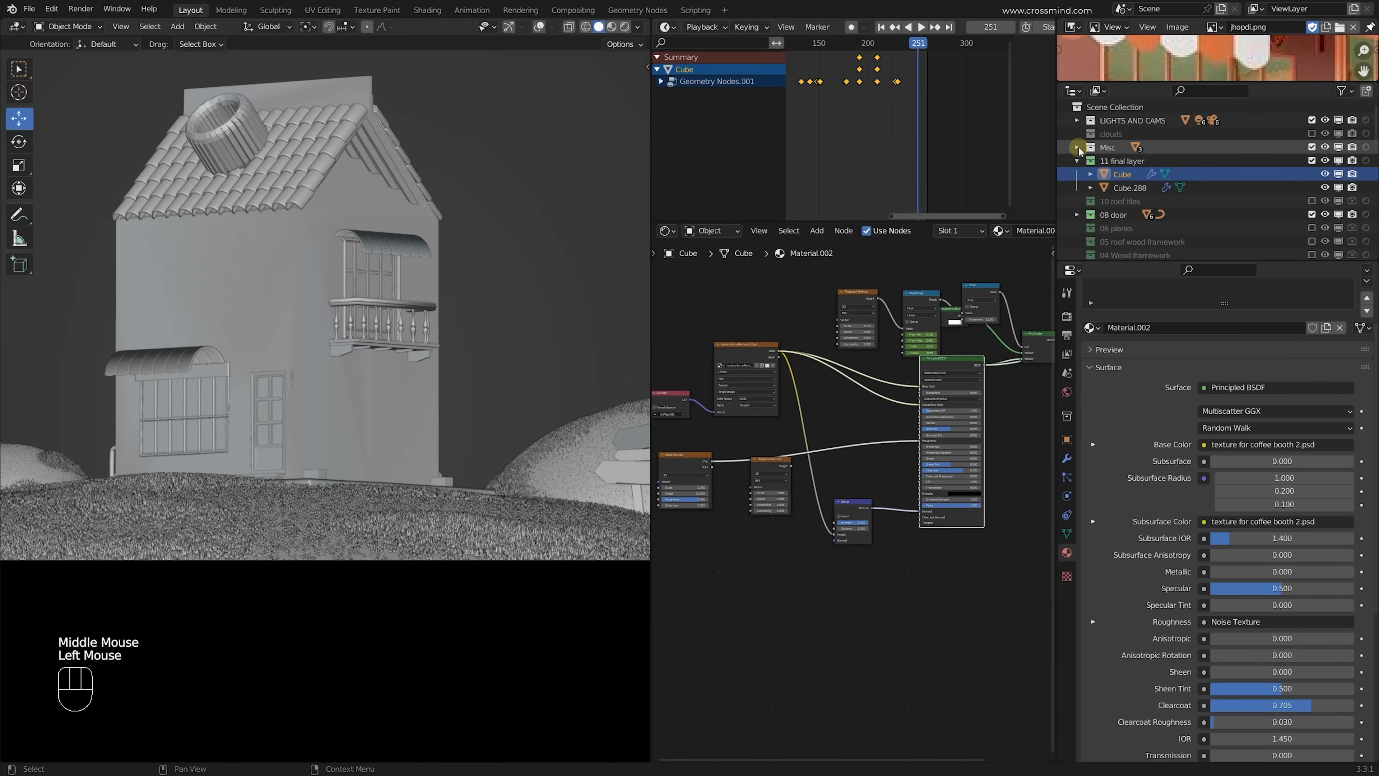
Step: Reselect the Cube walls and maximize the Shader Editor to inspect the coffee booth image texture node of Material.002
{"action": "left_click", "coordinate": [1137, 189]}
{"action": "left_click", "coordinate": [1133, 175]}
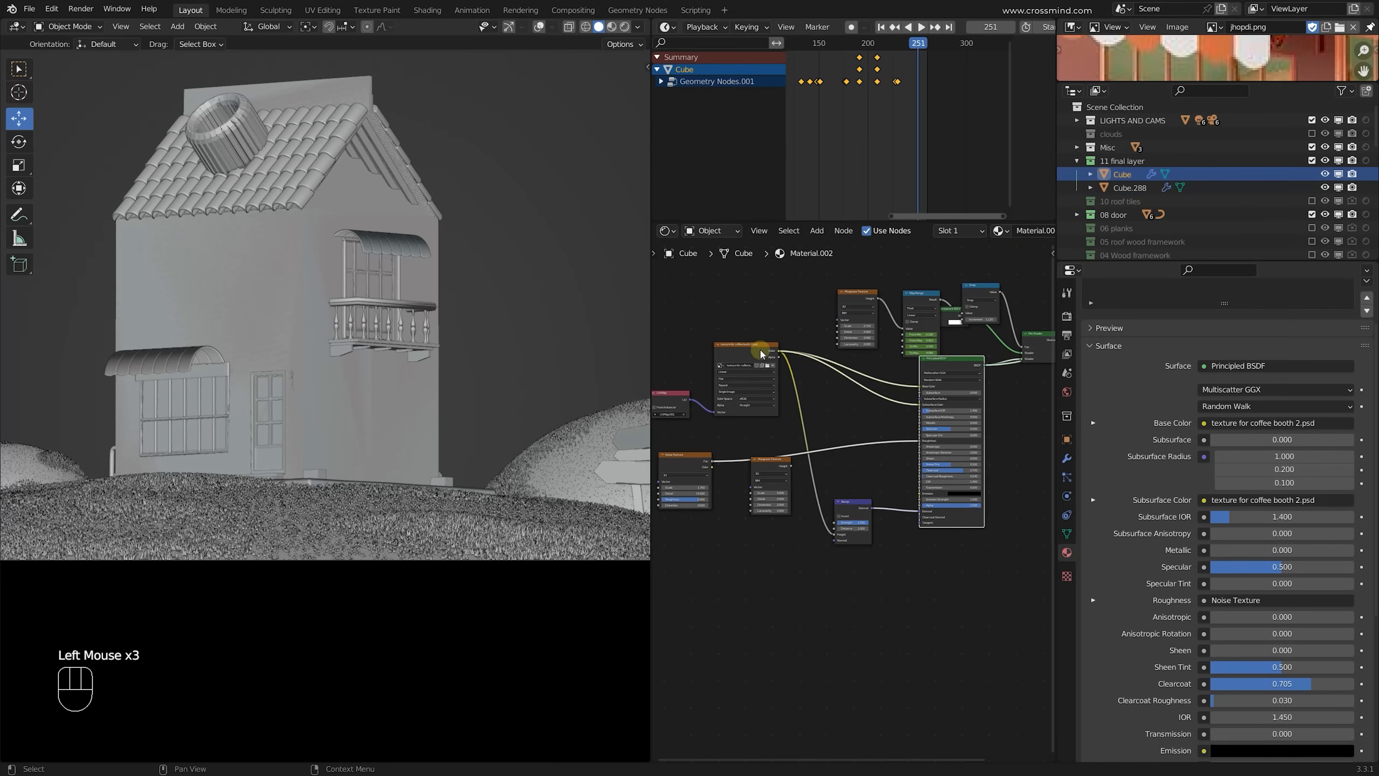
{"action": "scroll", "coordinate": [770, 326], "scroll_direction": "up", "scroll_amount": 3}
{"action": "middle_click_drag", "start_coordinate": [767, 314], "coordinate": [872, 499]}
{"action": "scroll", "coordinate": [871, 500], "scroll_direction": "up", "scroll_amount": 1}
{"action": "scroll", "coordinate": [871, 500], "scroll_direction": "up", "scroll_amount": 3}
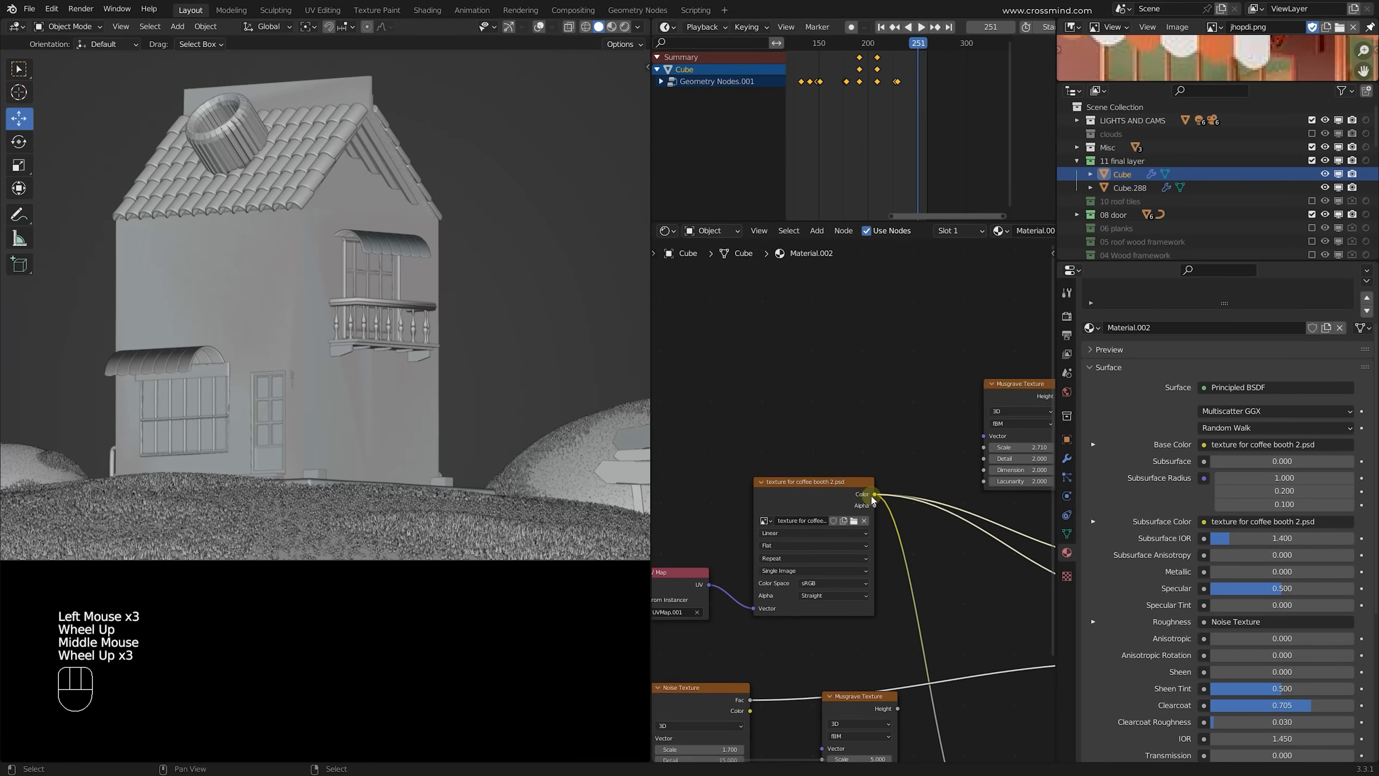
{"action": "scroll", "coordinate": [826, 569], "scroll_direction": "down", "scroll_amount": 1}
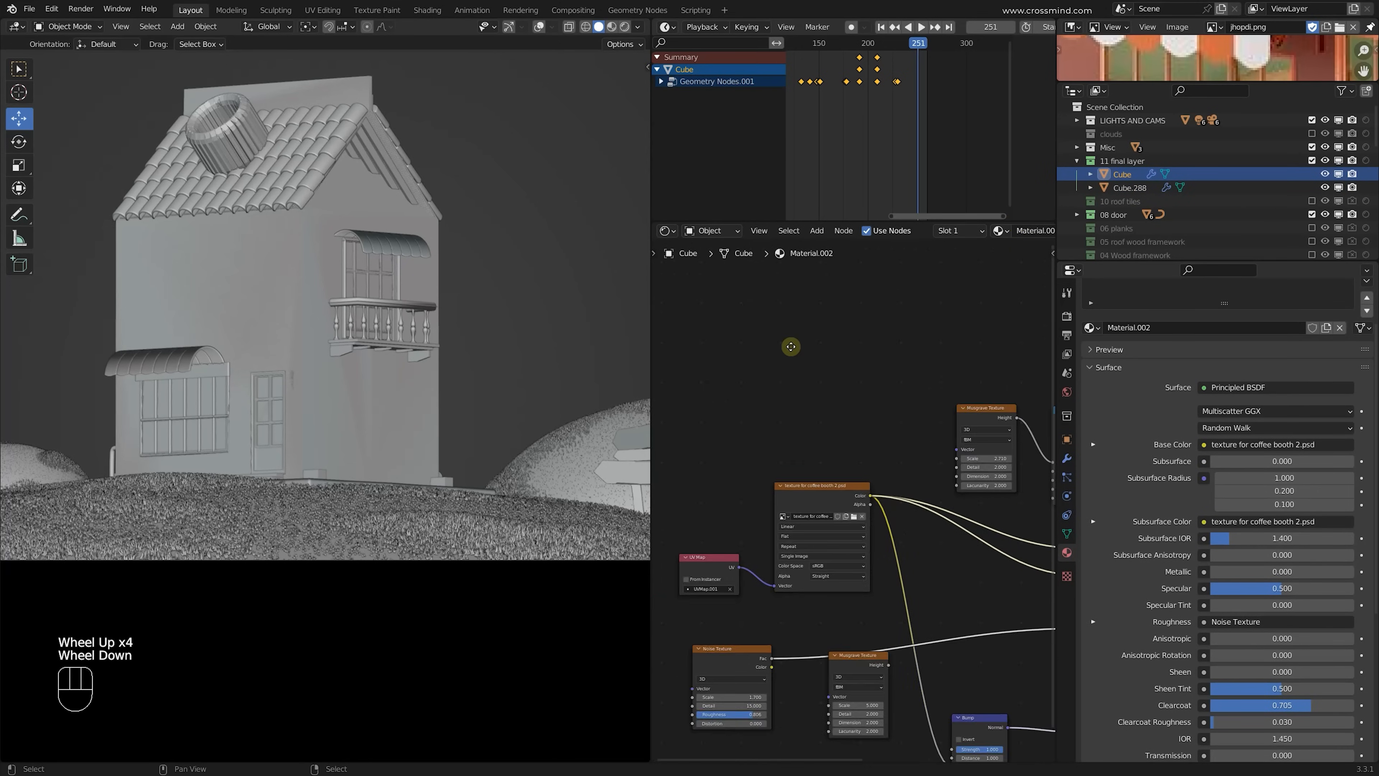
{"action": "key", "text": "ctrl+space"}
Step: Delete the leftover nodes above the Principled BSDF, including the upper Musgrave Texture, Map Range and Snap nodes
{"action": "left_click_drag", "start_coordinate": [888, 133], "coordinate": [896, 91]}
{"action": "key", "text": "x"}
{"action": "left_click", "coordinate": [803, 94]}
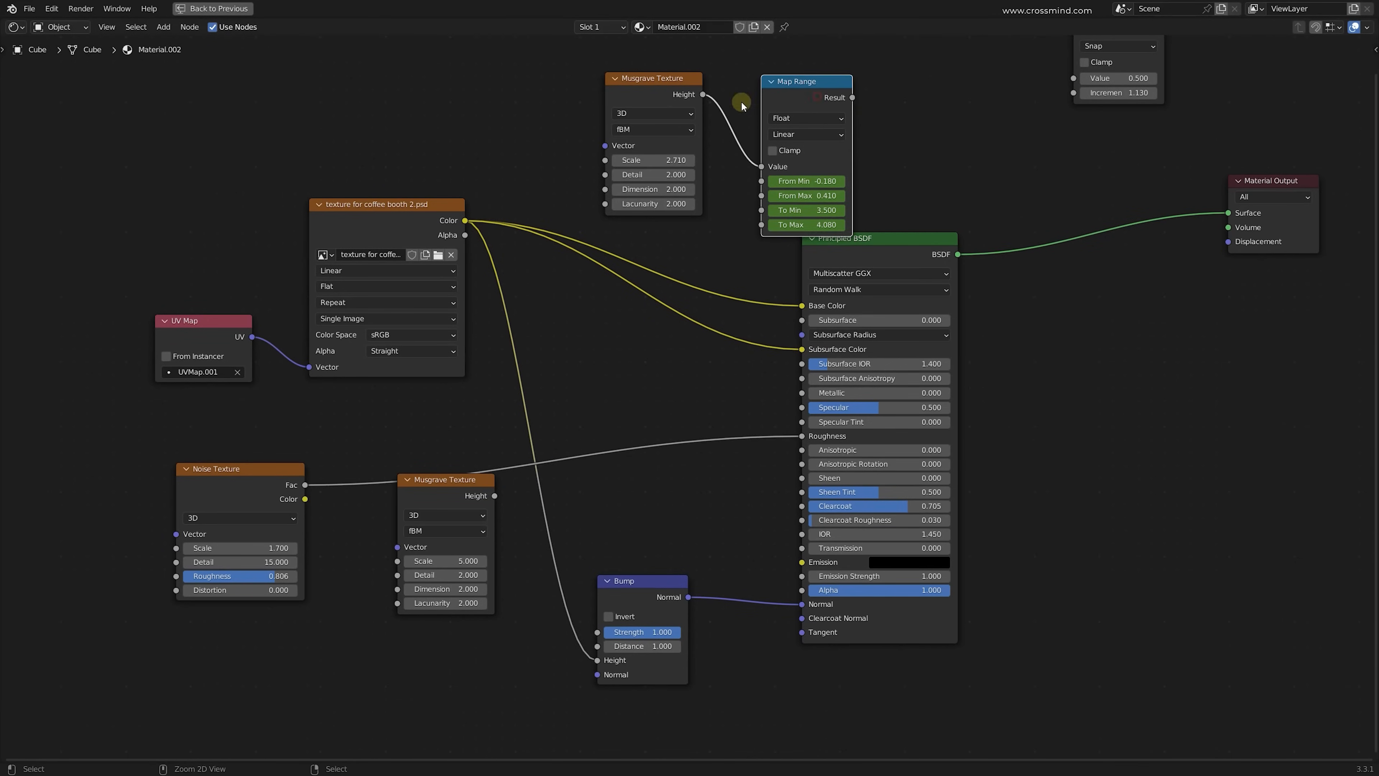
{"action": "key", "text": "x"}
{"action": "left_click", "coordinate": [677, 97]}
{"action": "key", "text": "x"}
{"action": "middle_click_drag", "start_coordinate": [1083, 117], "coordinate": [1030, 212]}
{"action": "left_click", "coordinate": [1046, 109]}
{"action": "key", "text": "x"}
Step: Delete the unconnected Musgrave Texture node beside the Noise Texture in Material.002
{"action": "middle_click_drag", "start_coordinate": [743, 387], "coordinate": [829, 213]}
{"action": "scroll", "coordinate": [829, 212], "scroll_direction": "up", "scroll_amount": 3}
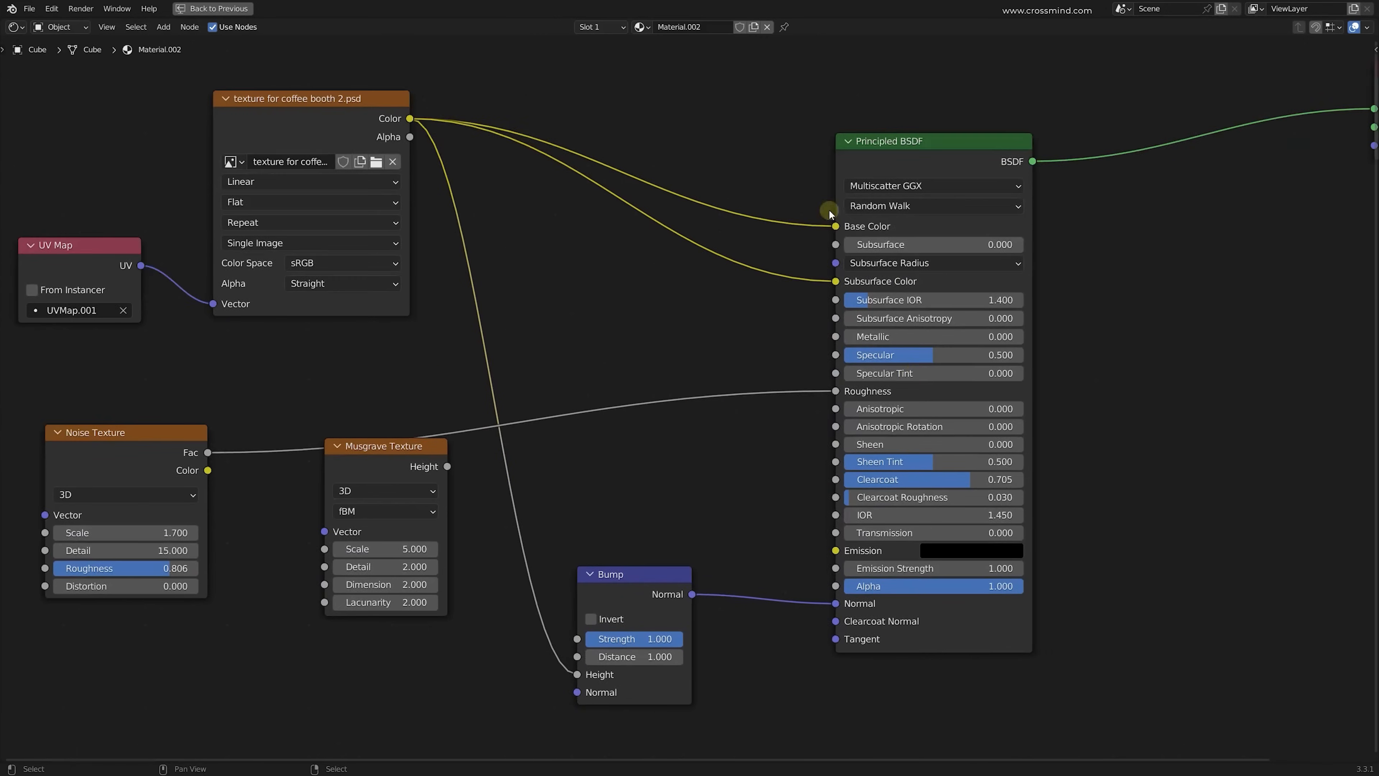
{"action": "left_click_drag", "start_coordinate": [739, 90], "coordinate": [1161, 730]}
{"action": "left_click_drag", "start_coordinate": [776, 538], "coordinate": [436, 764]}
{"action": "left_click_drag", "start_coordinate": [493, 49], "coordinate": [236, 247]}
{"action": "left_click", "coordinate": [690, 353]}
{"action": "left_click", "coordinate": [425, 463]}
{"action": "key", "text": "x"}
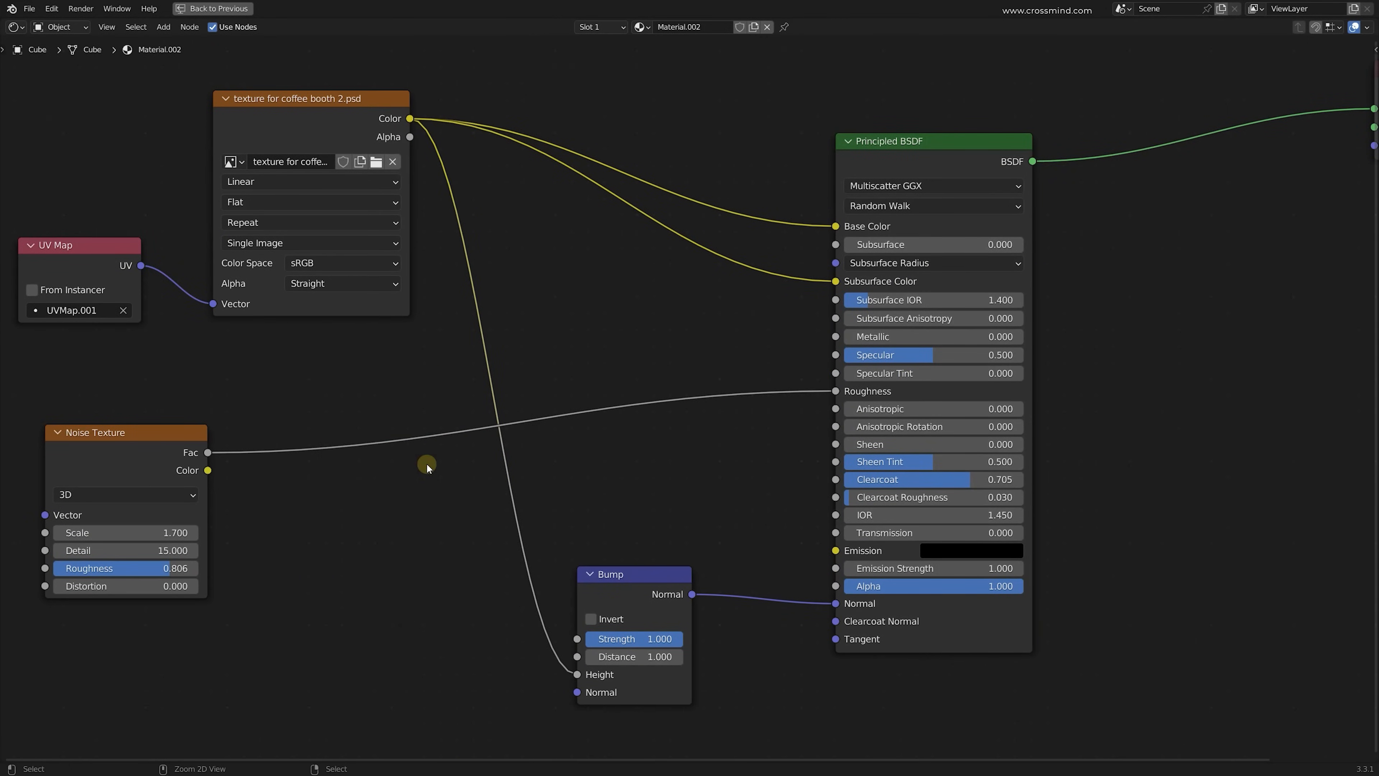
Step: Tidy the node layout by moving the Noise Texture up and the UV Map node closer to the image texture
{"action": "middle_click_drag", "start_coordinate": [658, 447], "coordinate": [682, 459]}
{"action": "left_click_drag", "start_coordinate": [183, 460], "coordinate": [166, 412]}
{"action": "middle_click_drag", "start_coordinate": [284, 424], "coordinate": [566, 480]}
{"action": "scroll", "coordinate": [566, 479], "scroll_direction": "up", "scroll_amount": 1}
{"action": "scroll", "coordinate": [566, 480], "scroll_direction": "down", "scroll_amount": 3}
{"action": "left_click_drag", "start_coordinate": [272, 273], "coordinate": [461, 397]}
{"action": "scroll", "coordinate": [461, 397], "scroll_direction": "up", "scroll_amount": 2}
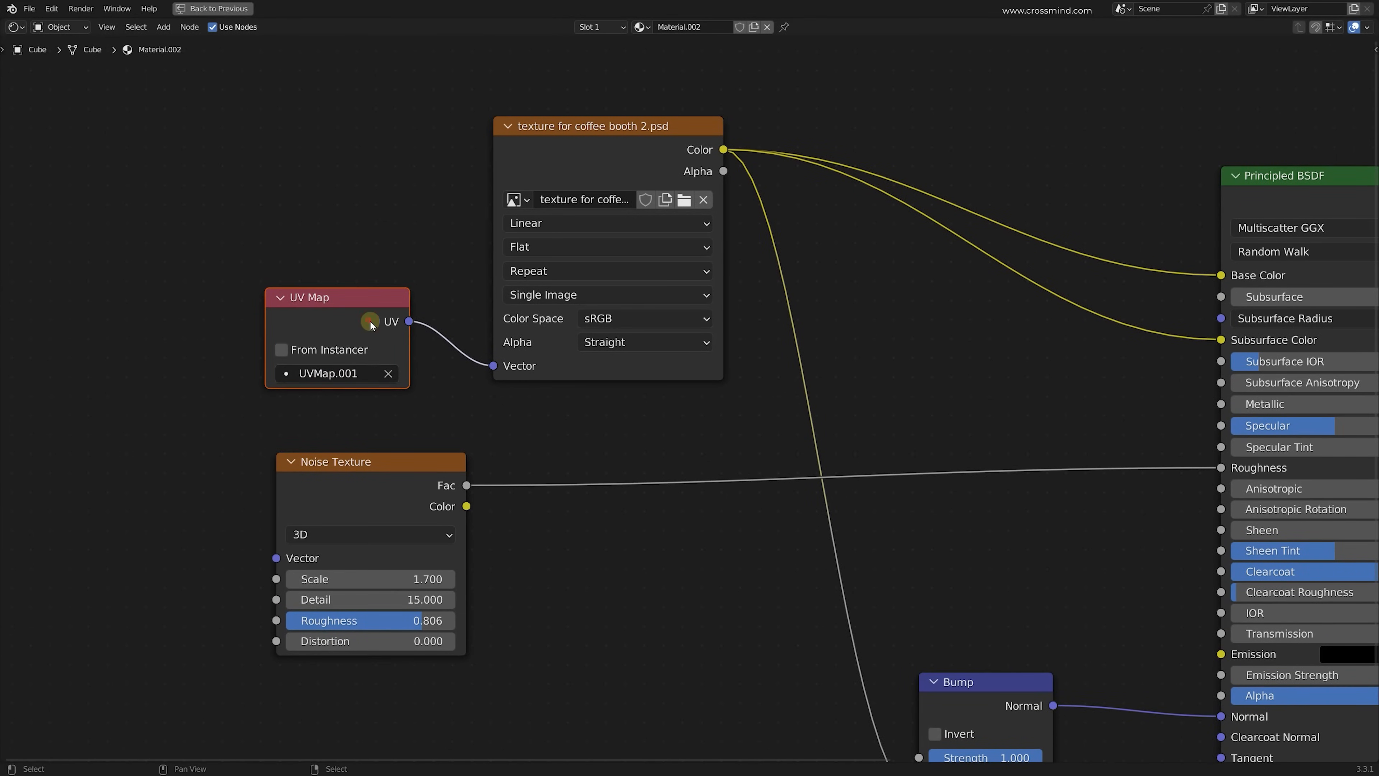
{"action": "left_click_drag", "start_coordinate": [370, 320], "coordinate": [385, 327]}
Step: Check the UV Map node feeding the image texture and the UV maps list in the Cube mesh's data properties
{"action": "left_click_drag", "start_coordinate": [203, 249], "coordinate": [512, 414]}
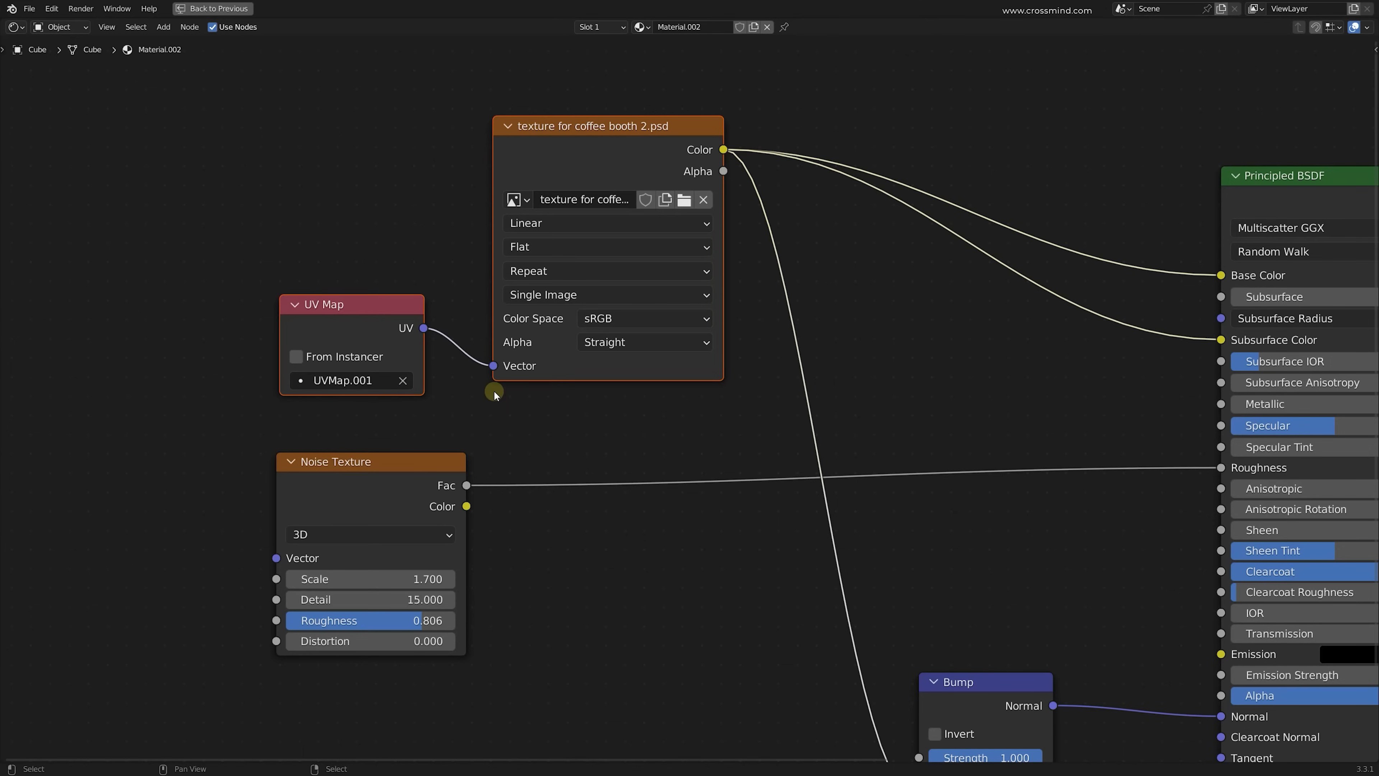
{"action": "left_click", "coordinate": [567, 413]}
{"action": "left_click_drag", "start_coordinate": [189, 305], "coordinate": [453, 417]}
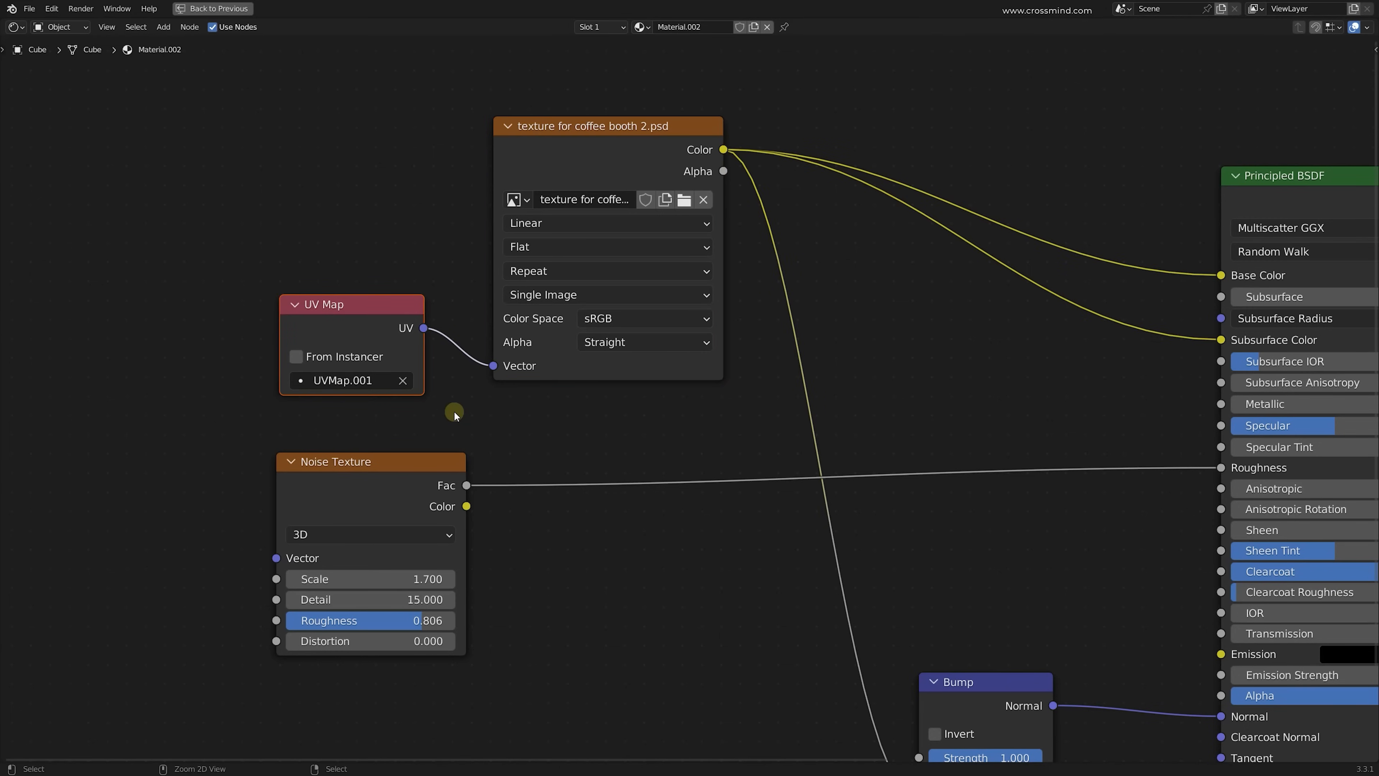
{"action": "key", "text": "ctrl+space"}
{"action": "left_click", "coordinate": [1068, 535]}
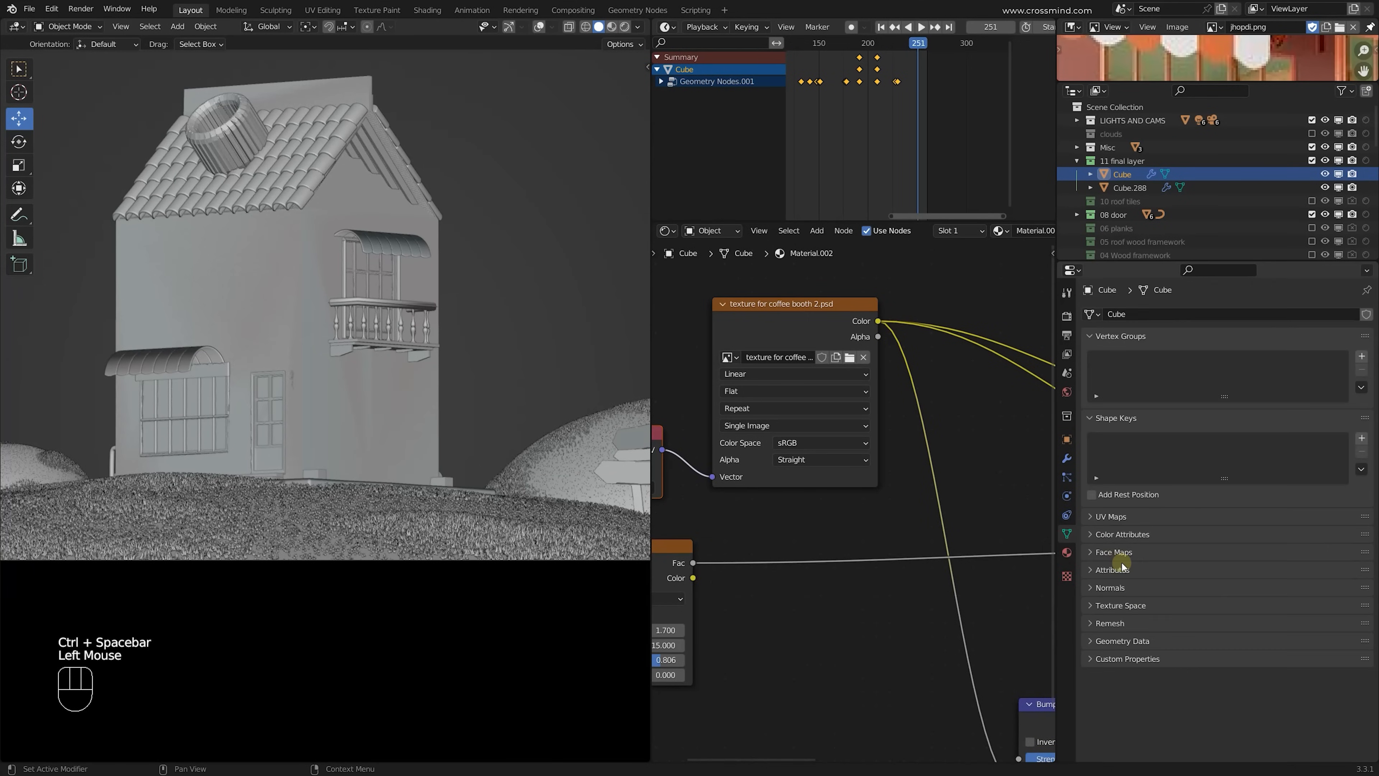
{"action": "scroll", "coordinate": [1121, 576], "scroll_direction": "down", "scroll_amount": 1}
{"action": "left_click", "coordinate": [1124, 517]}
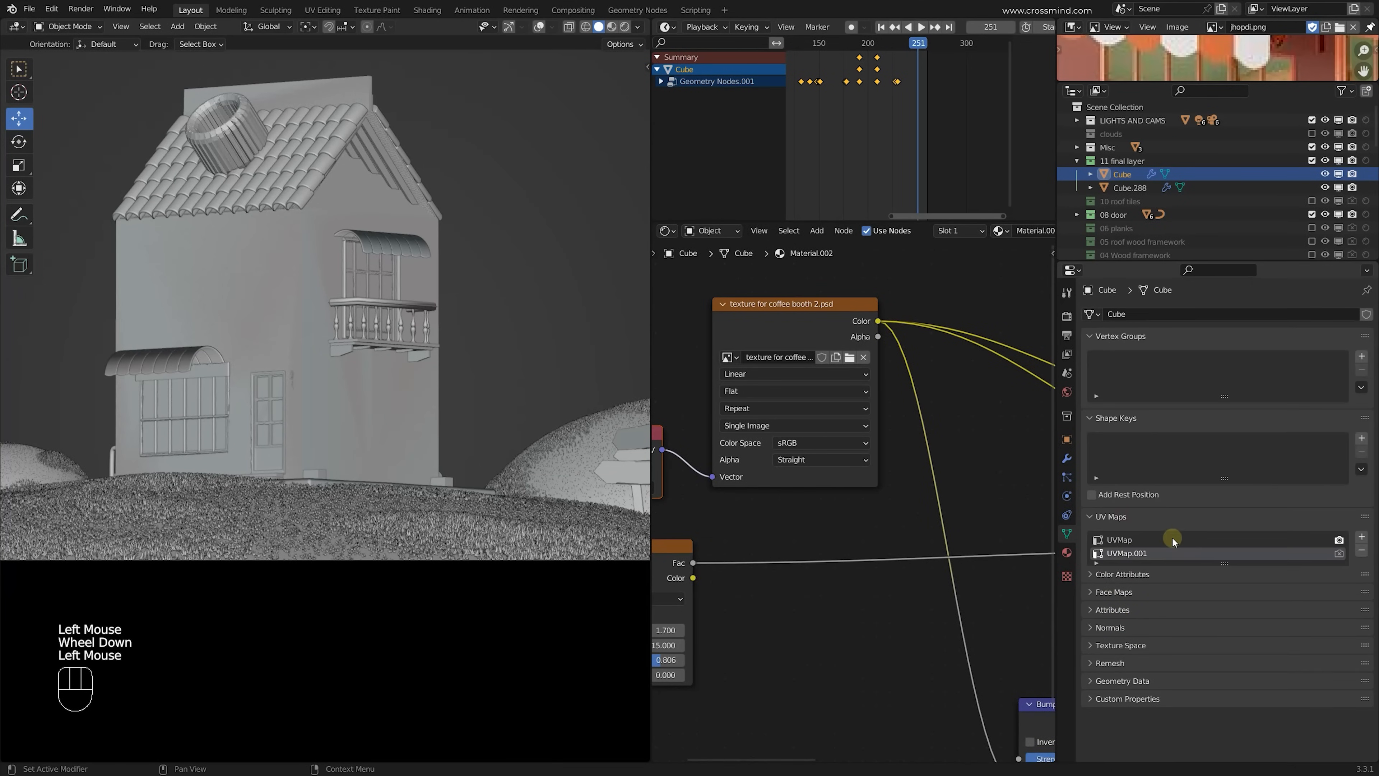
{"action": "key", "text": "ctrl+space"}
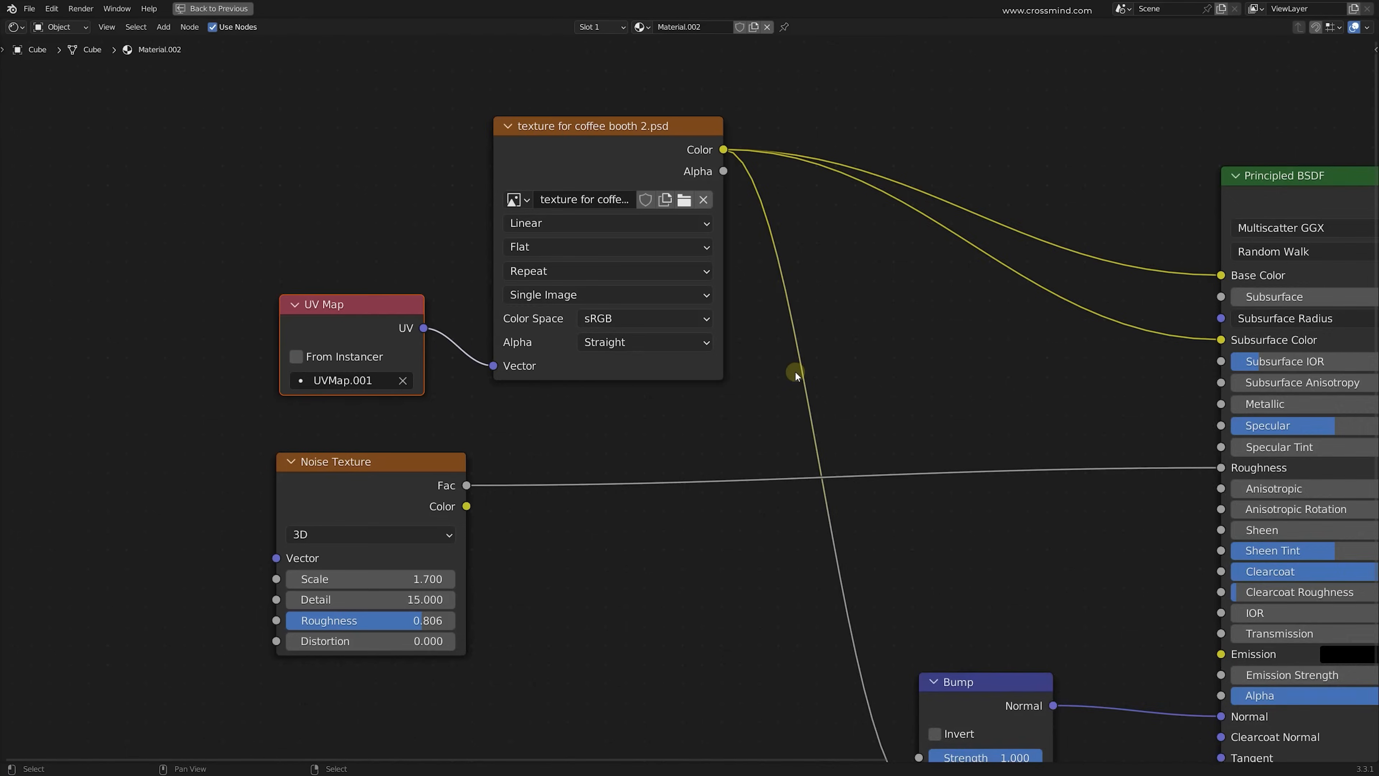
Step: Review the complete Material.002 node tree from the UV Map to the Material Output, and restore the editor layout
{"action": "scroll", "coordinate": [380, 375], "scroll_direction": "up", "scroll_amount": 2}
{"action": "left_click", "coordinate": [392, 385]}
{"action": "left_click", "coordinate": [706, 443]}
{"action": "middle_click_drag", "start_coordinate": [859, 459], "coordinate": [656, 461]}
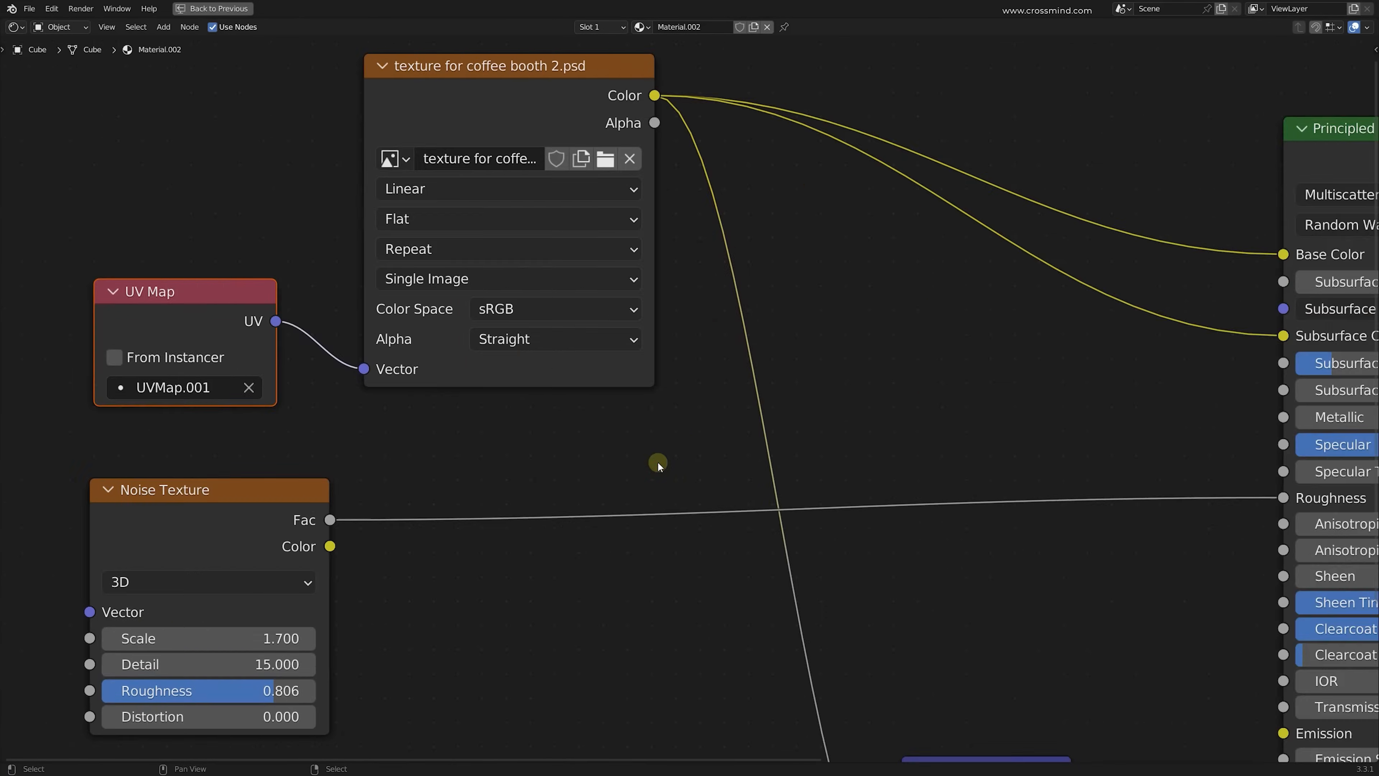
{"action": "scroll", "coordinate": [535, 384], "scroll_direction": "down", "scroll_amount": 5}
{"action": "scroll", "coordinate": [793, 447], "scroll_direction": "down", "scroll_amount": 2}
{"action": "middle_click_drag", "start_coordinate": [793, 447], "coordinate": [664, 423]}
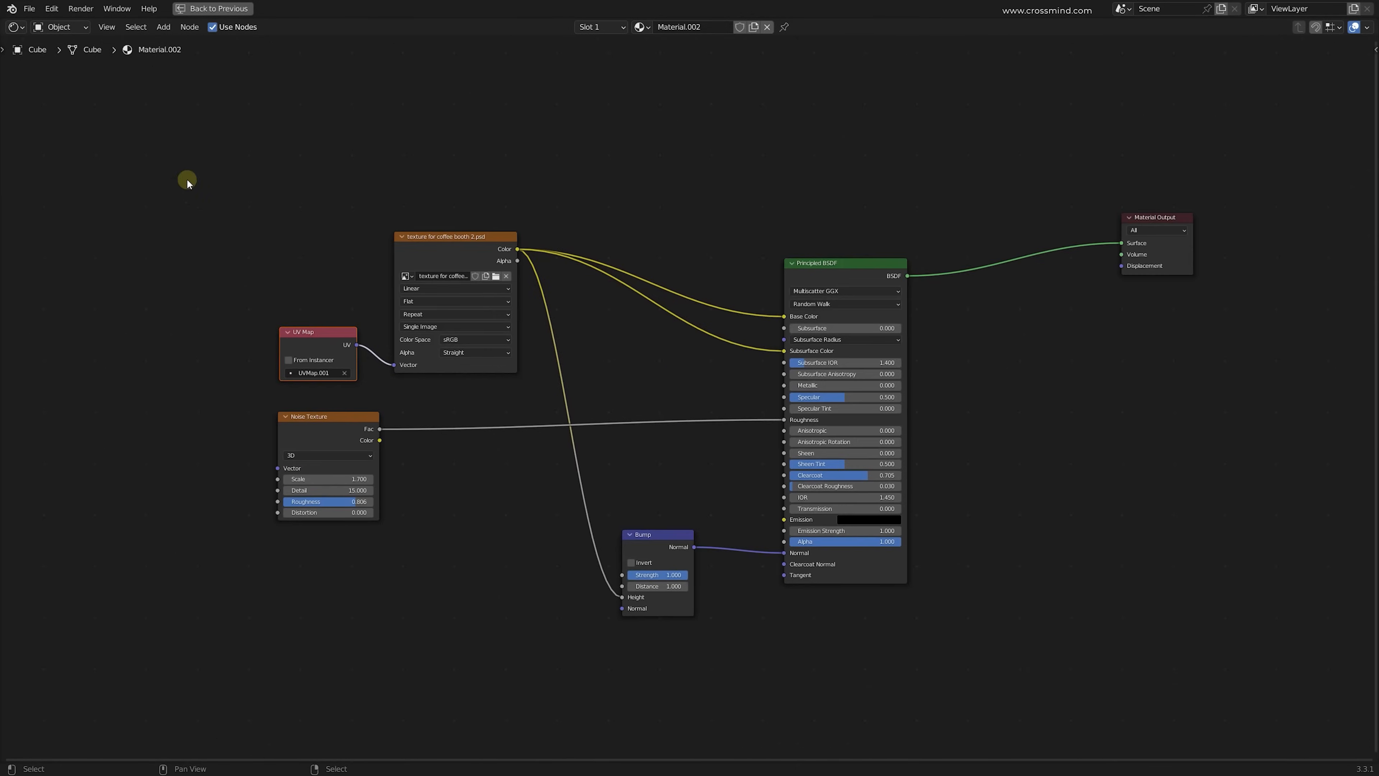
{"action": "left_click_drag", "start_coordinate": [187, 180], "coordinate": [1314, 662]}
{"action": "key", "text": "ctrl+space"}
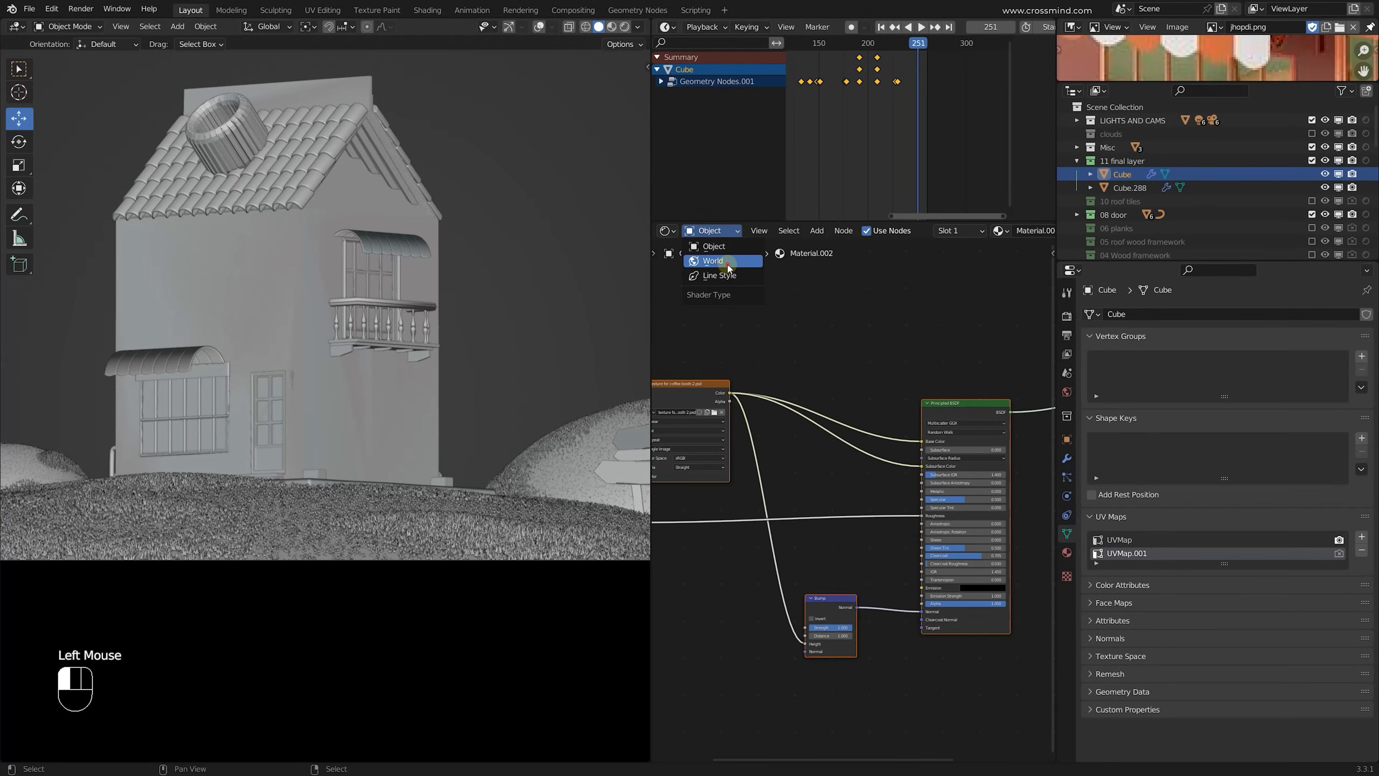
Step: Switch the Shader Editor to the World shader and inspect its Sky Texture, Hue Saturation Value and Background nodes
{"action": "left_click", "coordinate": [727, 266]}
{"action": "key", "text": "ctrl+space"}
{"action": "key", "text": "Home"}
{"action": "key", "text": "c"}
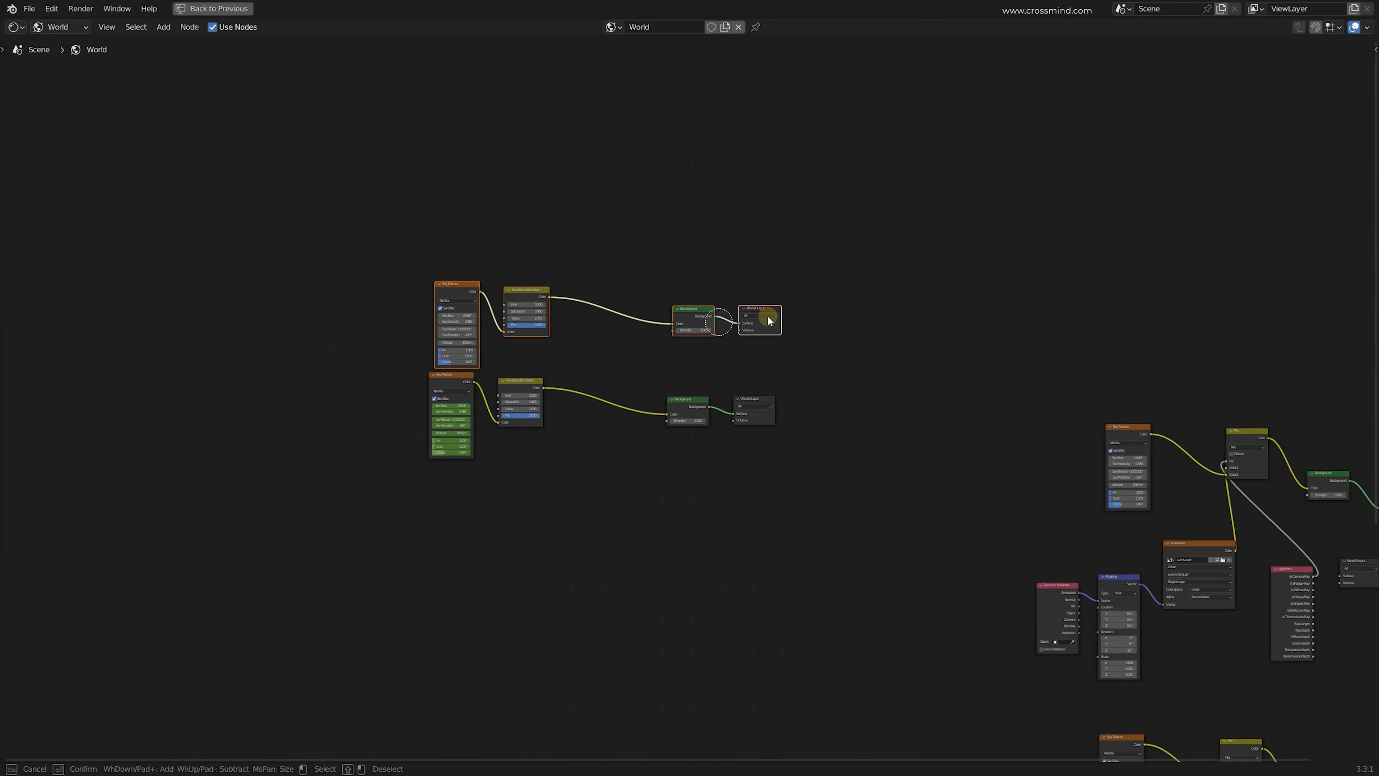
{"action": "scroll", "coordinate": [617, 371], "scroll_direction": "up", "scroll_amount": 12}
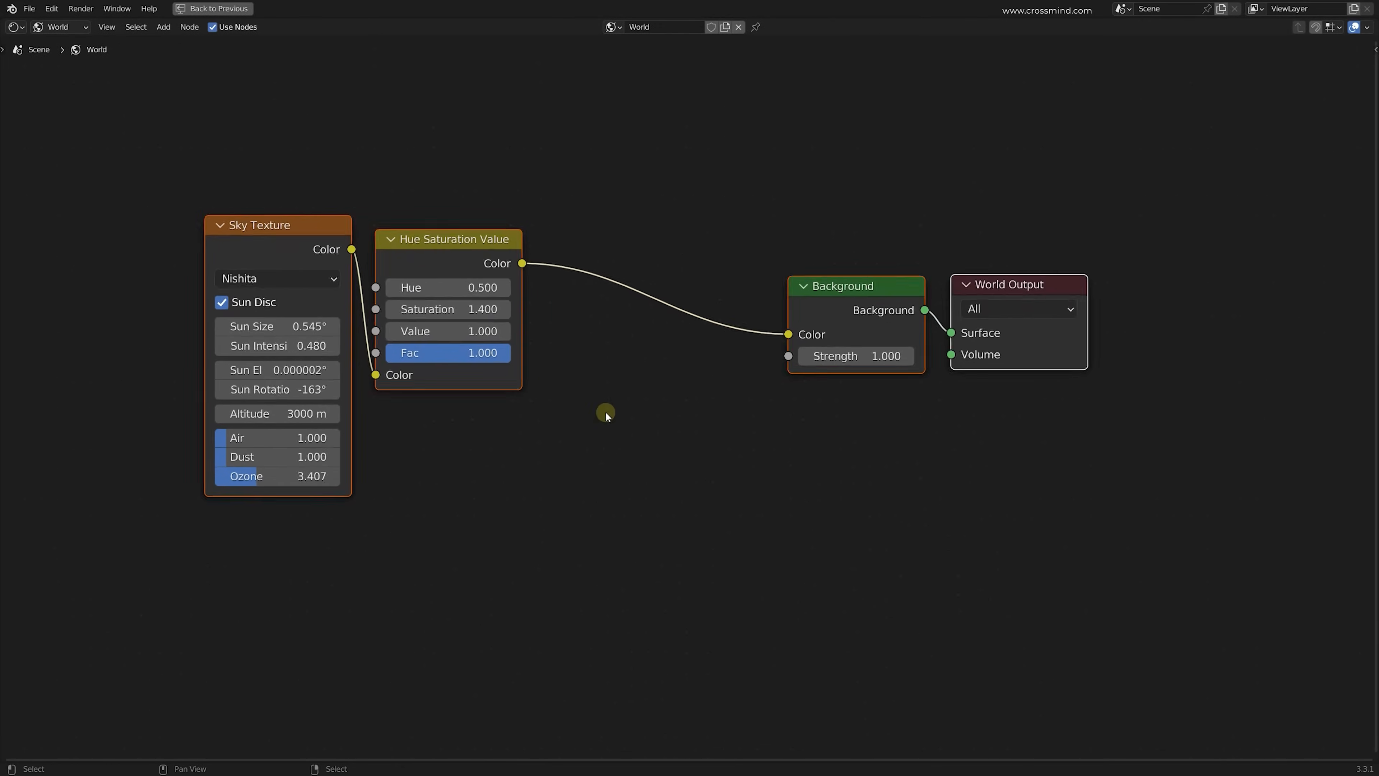
{"action": "left_click", "coordinate": [597, 405]}
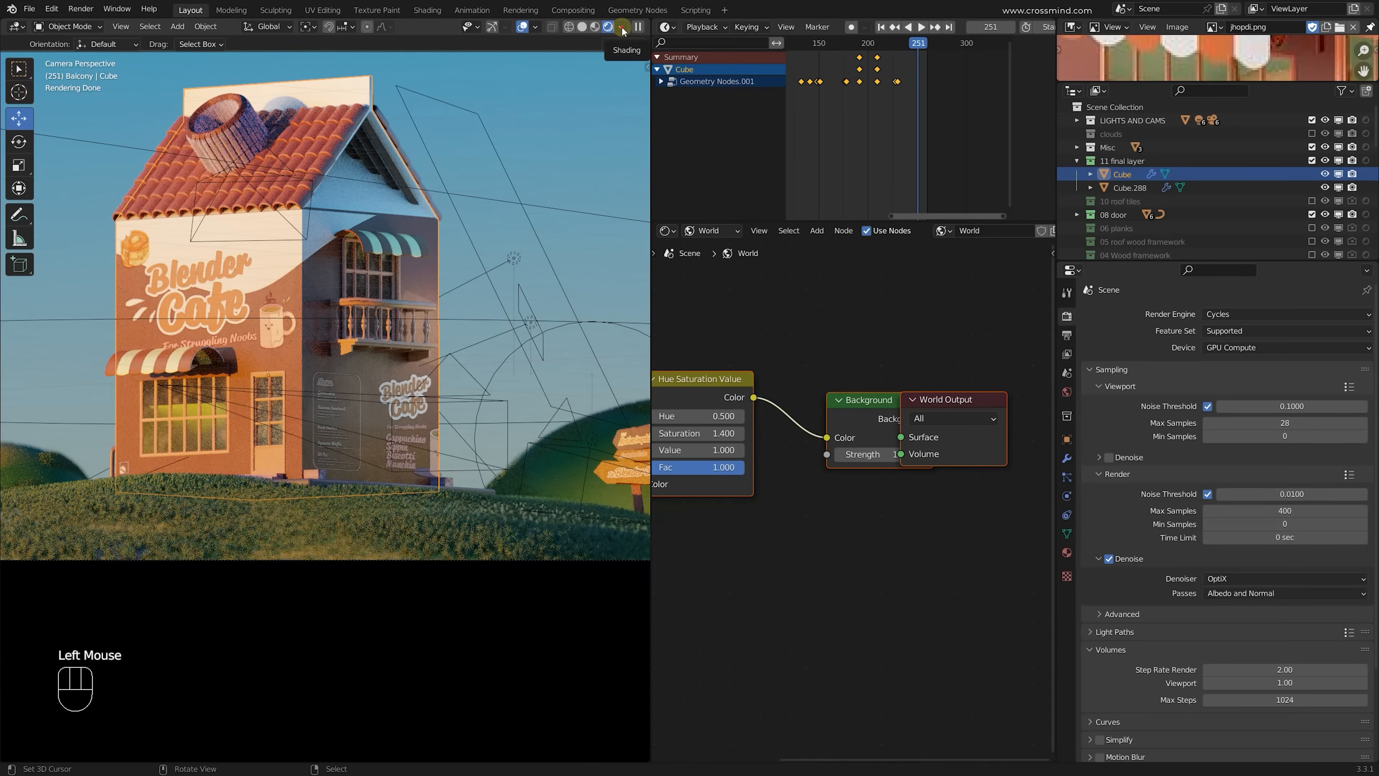
Step: Turn Scene Lights off and back on in the rendered viewport to compare the lighting on the cafe
{"action": "left_click", "coordinate": [621, 28]}
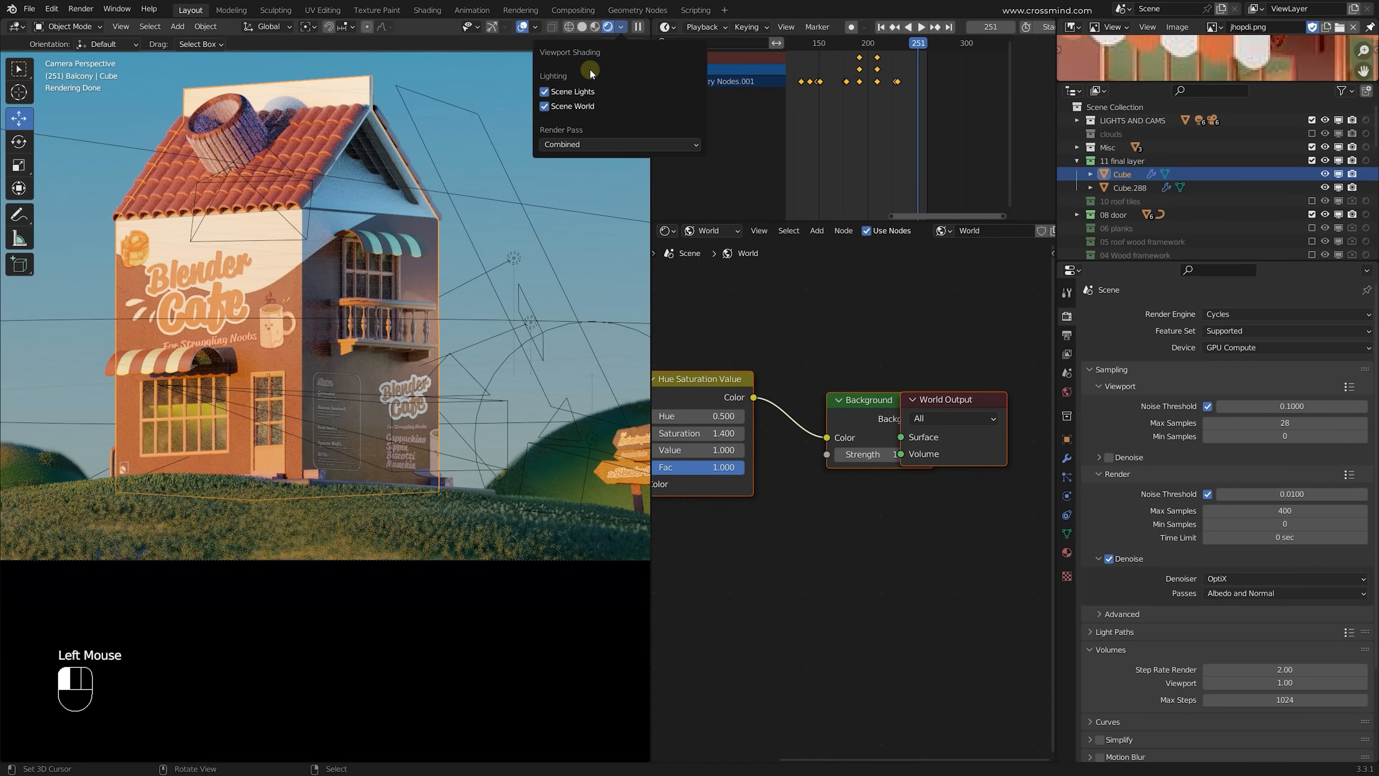
{"action": "left_click", "coordinate": [561, 92]}
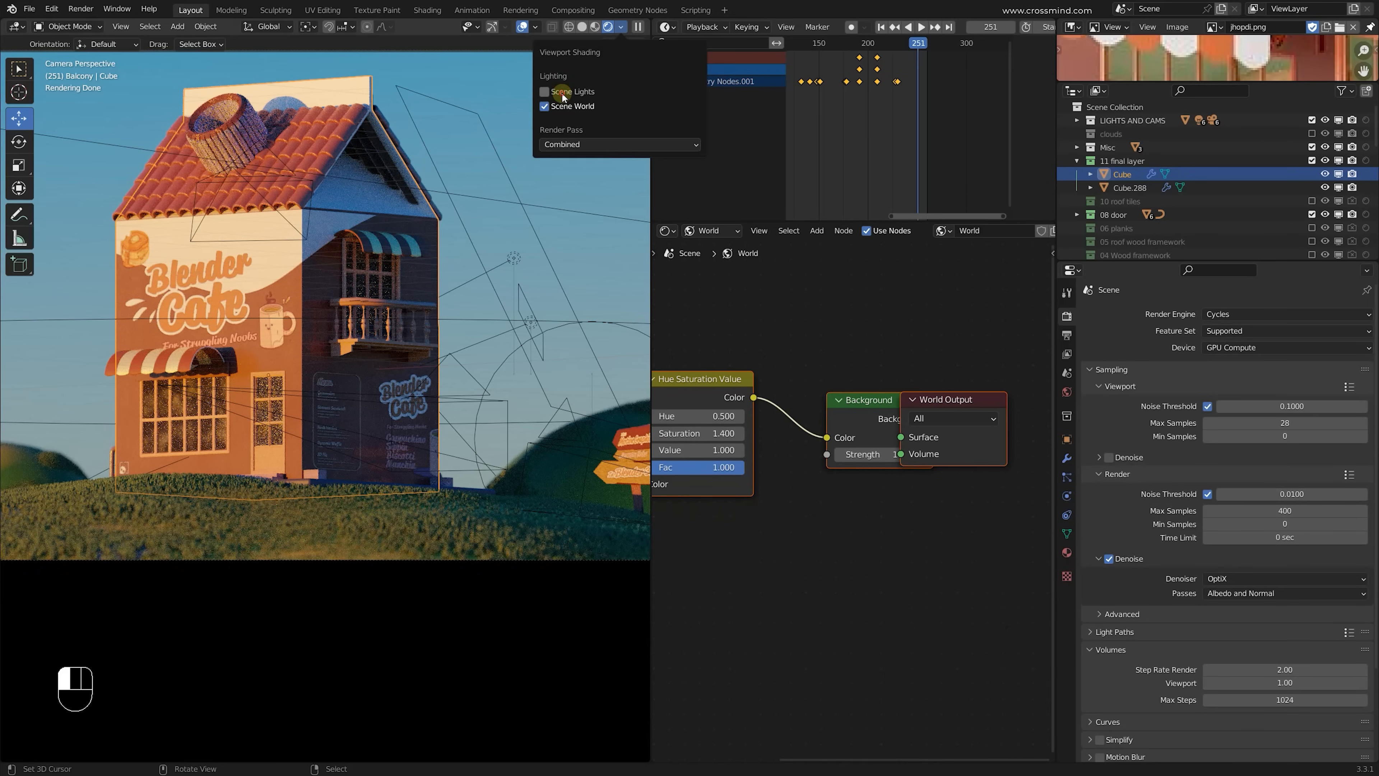
{"action": "left_click", "coordinate": [561, 92]}
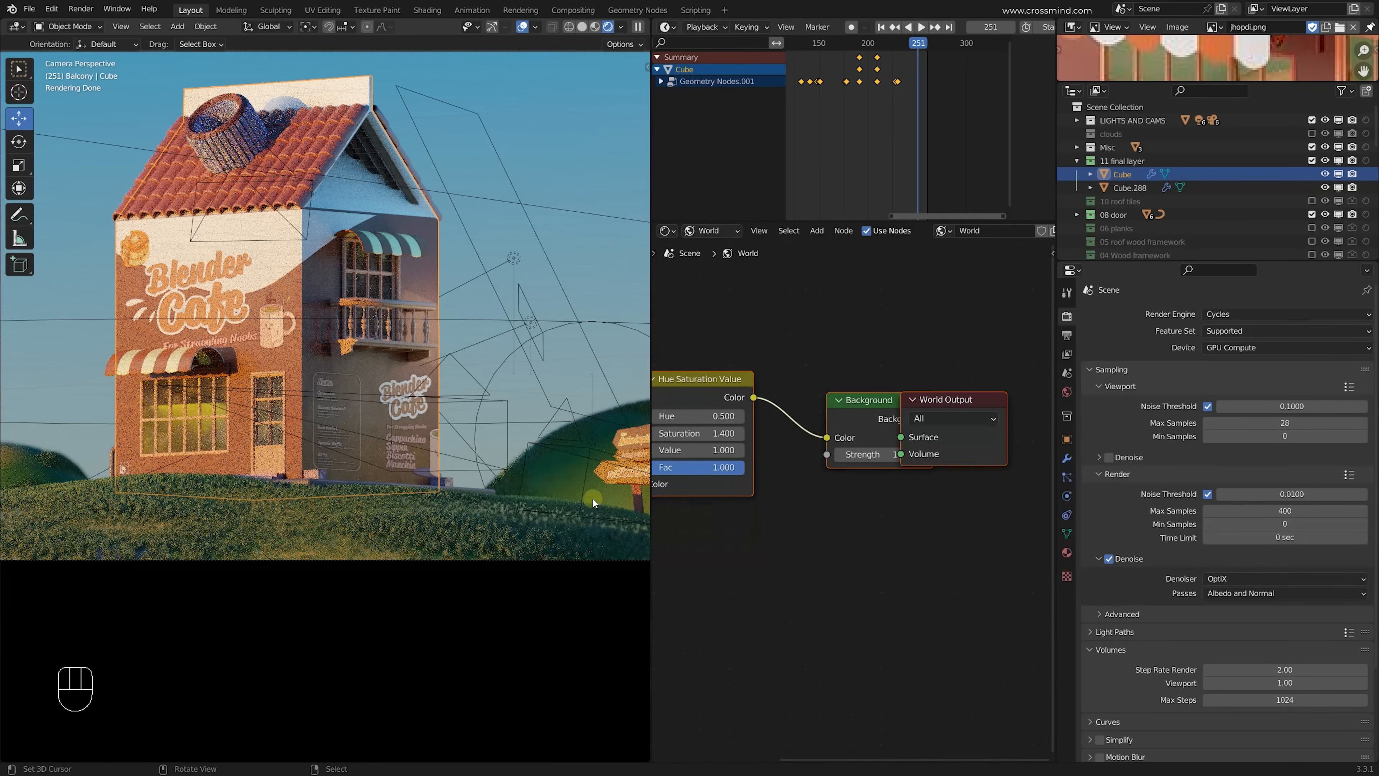
{"action": "key", "text": "ctrl+space"}
{"action": "key", "text": "Home"}
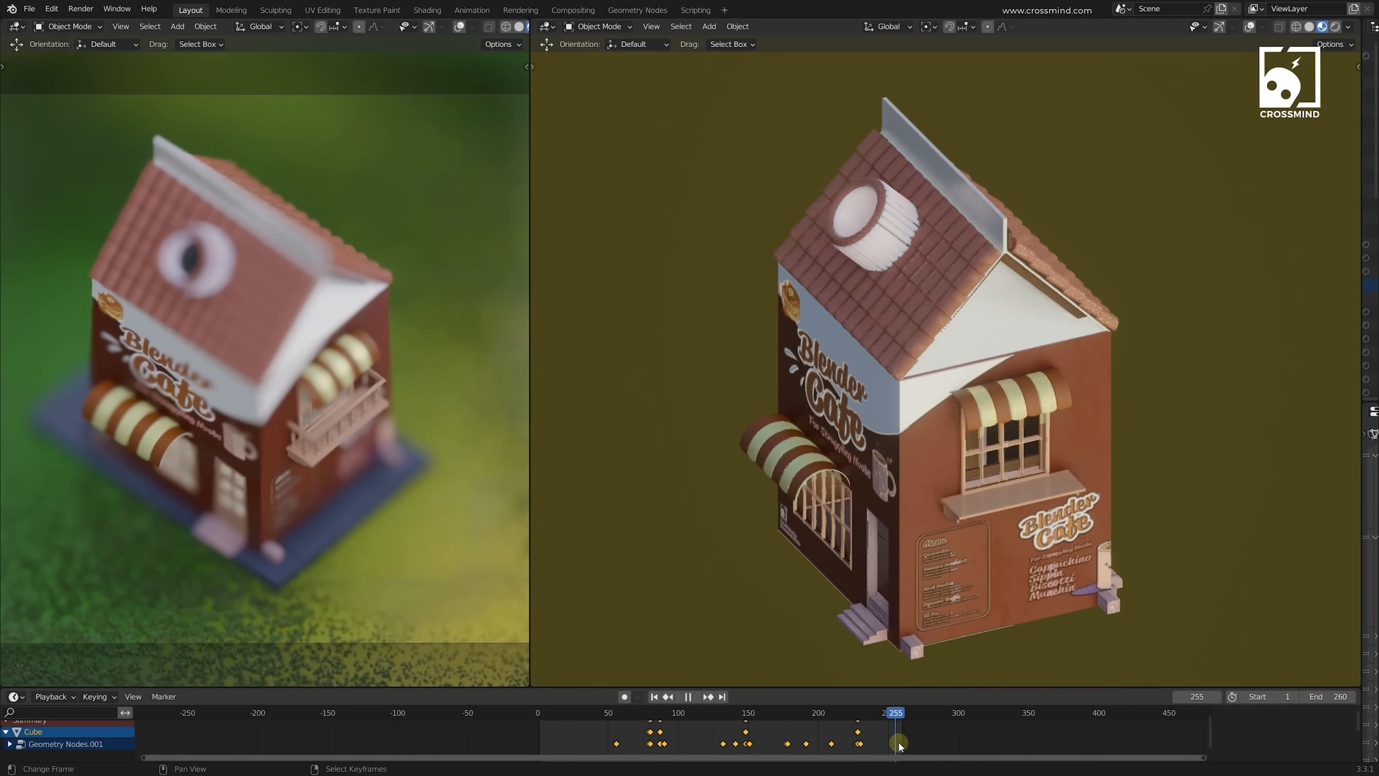
Step: Scrub through the cafe's construction animation and preview it in different viewport shading modes
{"action": "left_click_drag", "start_coordinate": [898, 744], "coordinate": [922, 723]}
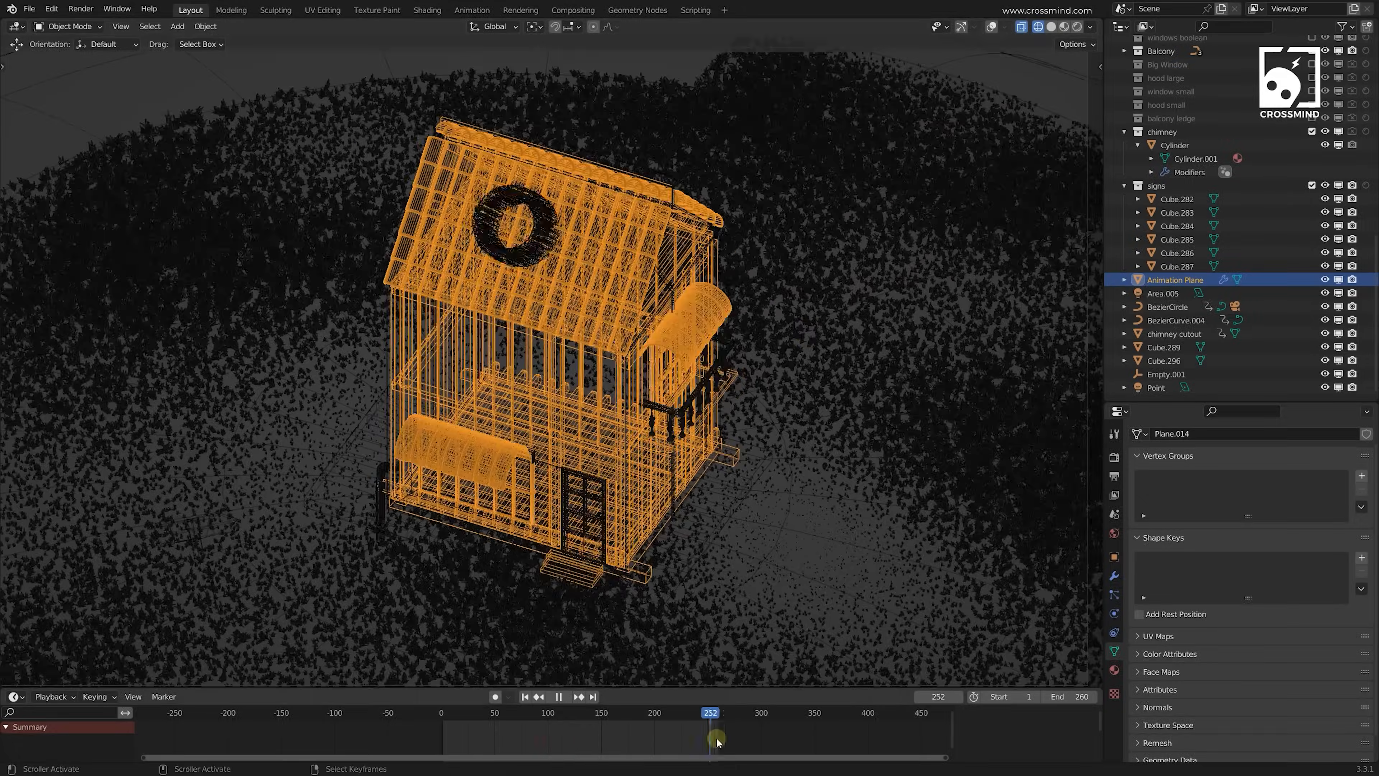
{"action": "left_click", "coordinate": [534, 732]}
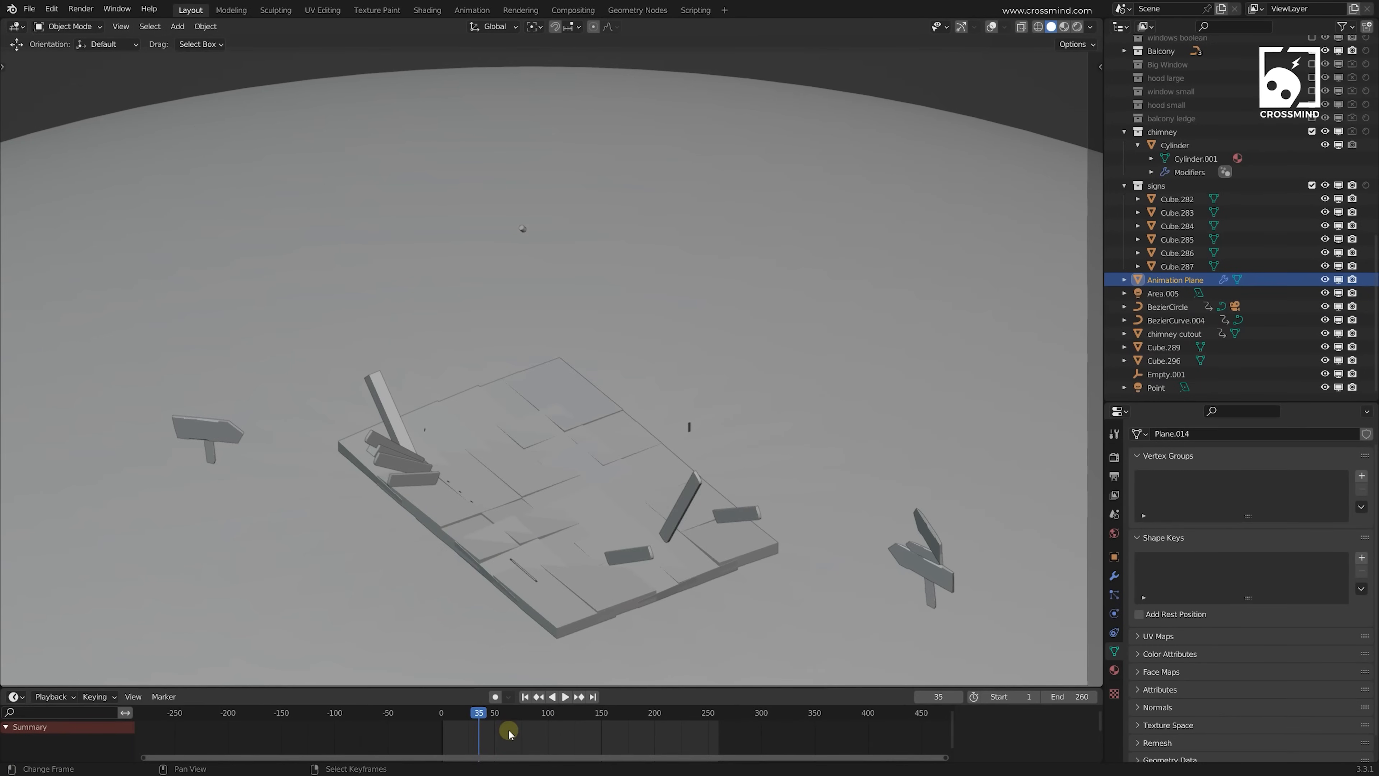
{"action": "left_click_drag", "start_coordinate": [508, 729], "coordinate": [668, 739]}
{"action": "left_click", "coordinate": [1090, 26]}
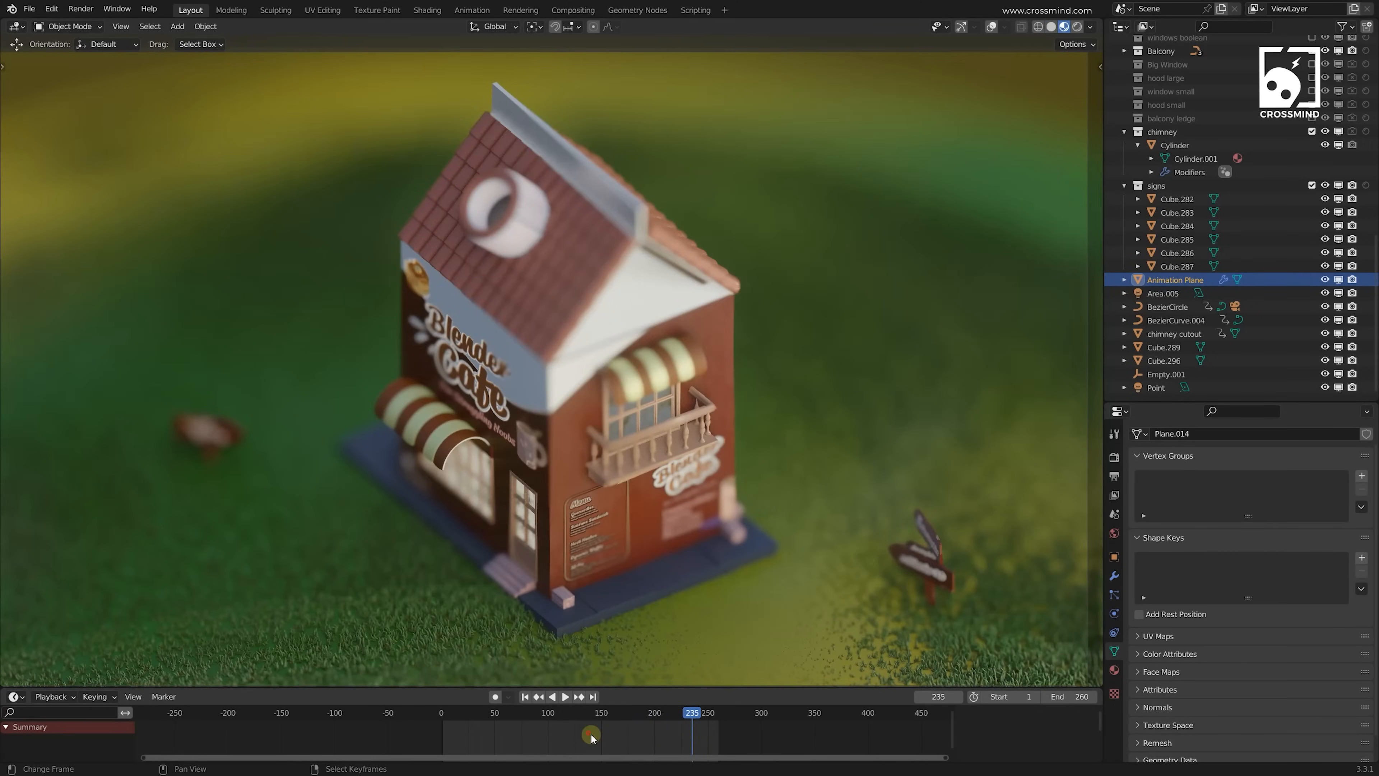
{"action": "mouse_move", "coordinate": [692, 737]}
{"action": "left_mouse_down"}
{"action": "mouse_move", "coordinate": [526, 737]}
{"action": "mouse_move", "coordinate": [698, 736]}
{"action": "left_mouse_up"}
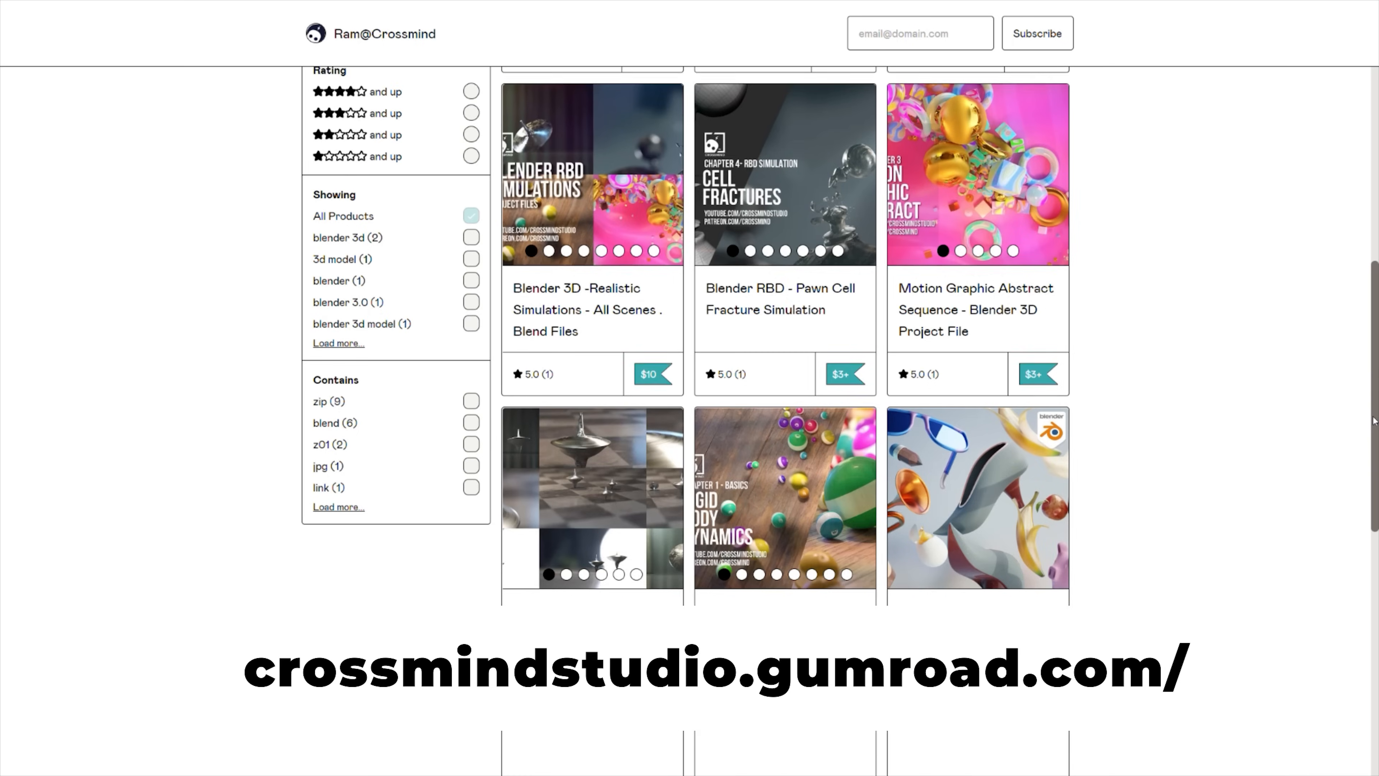
Step: Switch to the browser and open the Geometry Nodes - Blender 3.0 product page in the Crossmind Gumroad store
{"action": "scroll", "coordinate": [1143, 257], "scroll_direction": "up", "scroll_amount": 10}
{"action": "left_click", "coordinate": [1013, 329]}
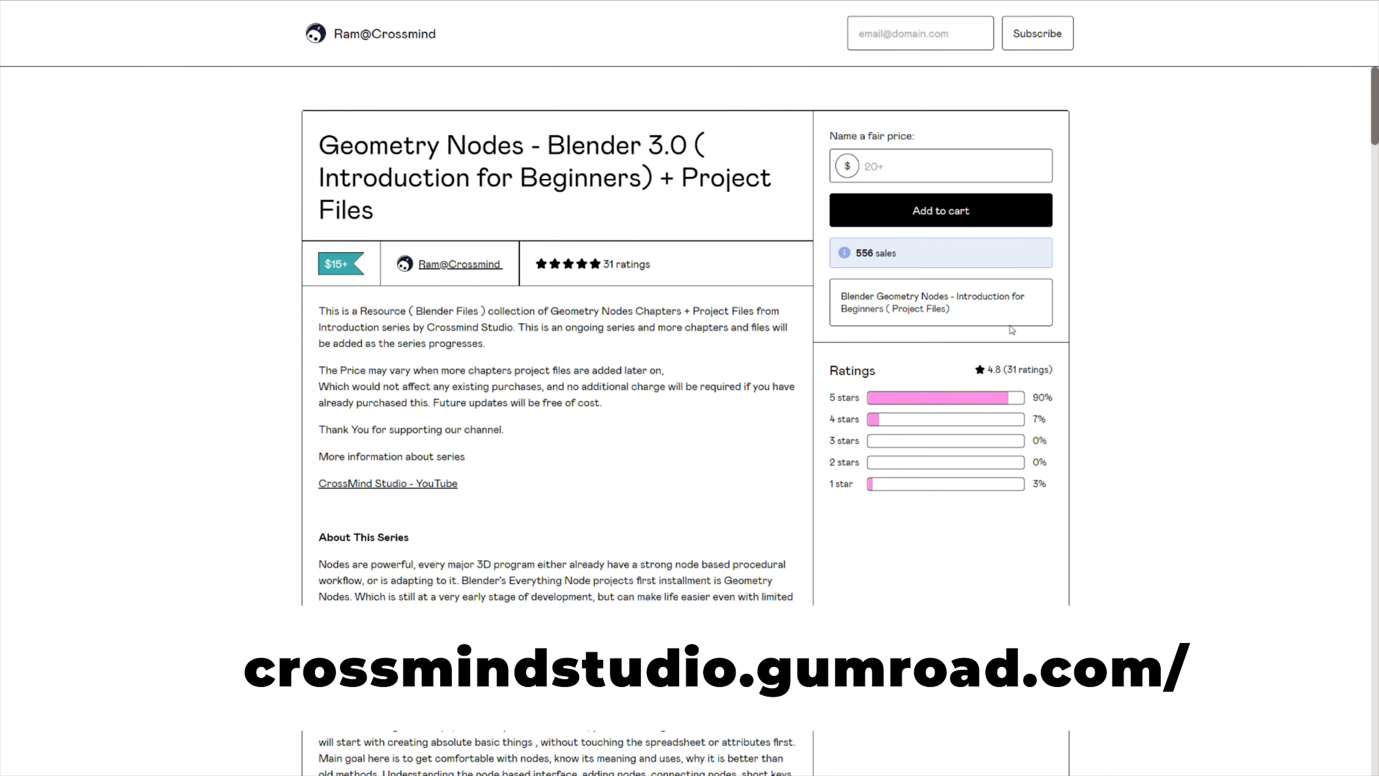